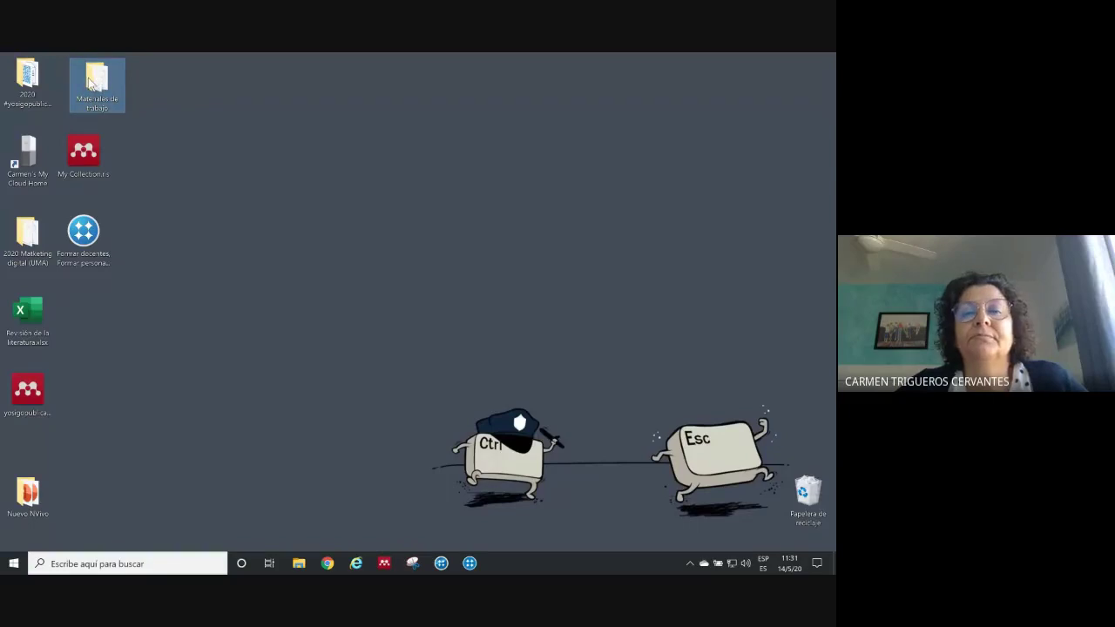
Open the project "04. La colmena (Codigos textuales).nvp" from the Proyectos NVivo subfolder of Materiales de trabajo in NVivo
double_click(91, 83)
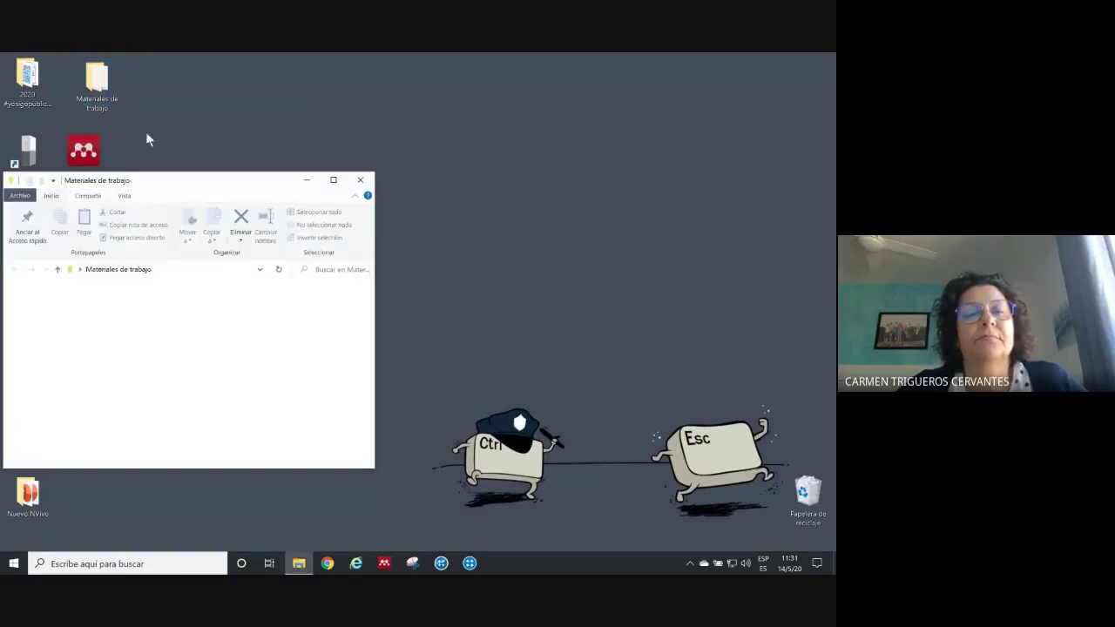
drag(179, 182, 485, 116)
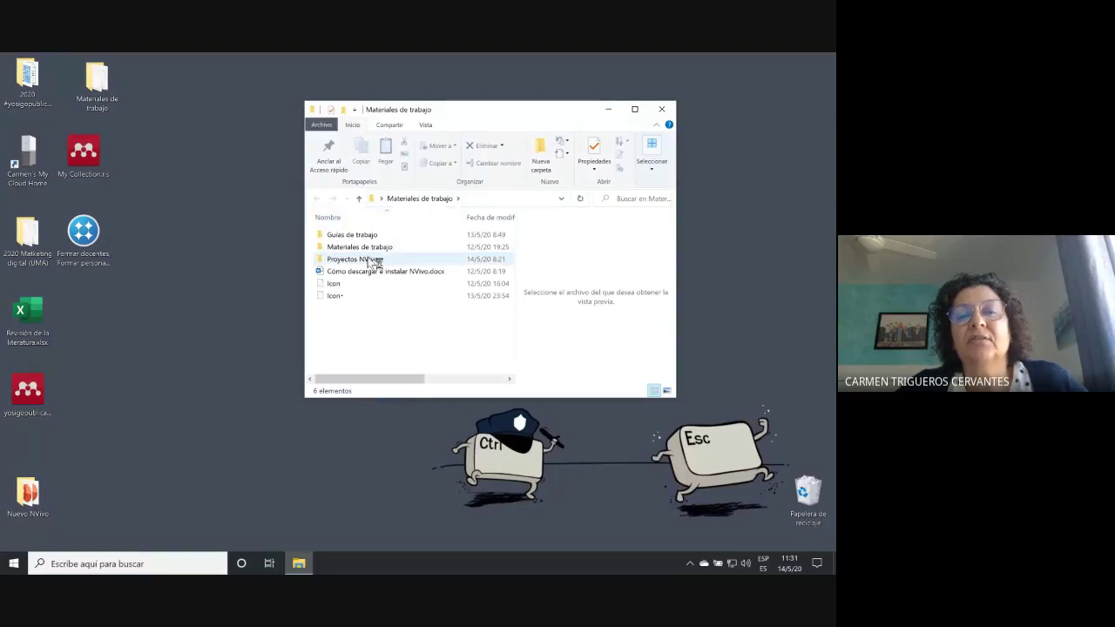
double_click(375, 260)
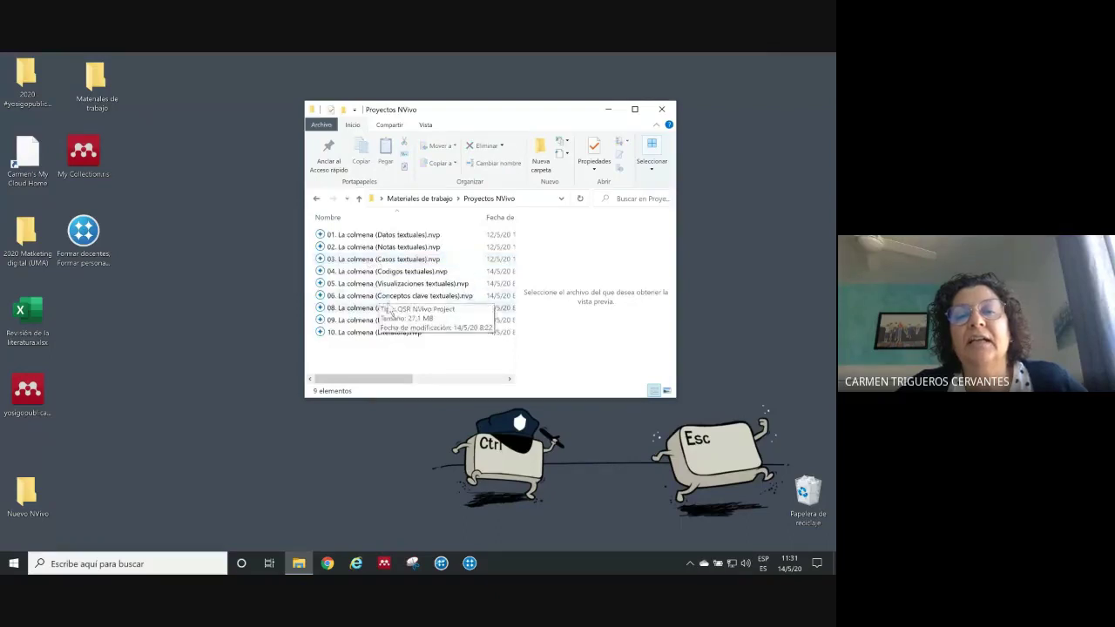
click(373, 273)
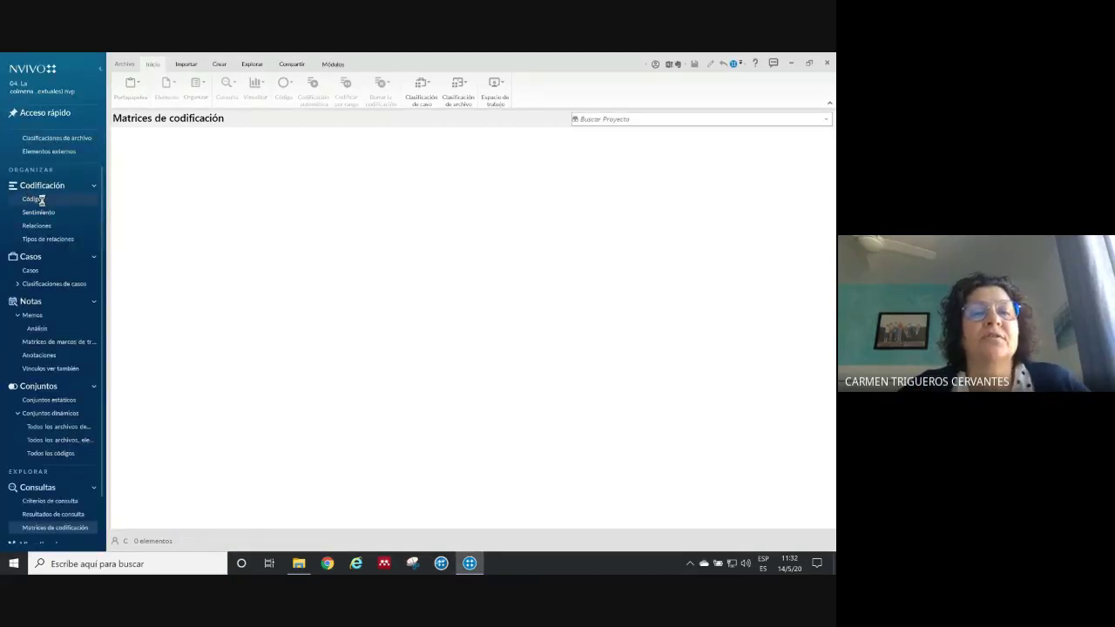
List the project's codes and expand EVALUACIÓN PROYECTO DOCENTE and its APRENDIZAJES code to show their subcodes
click(33, 198)
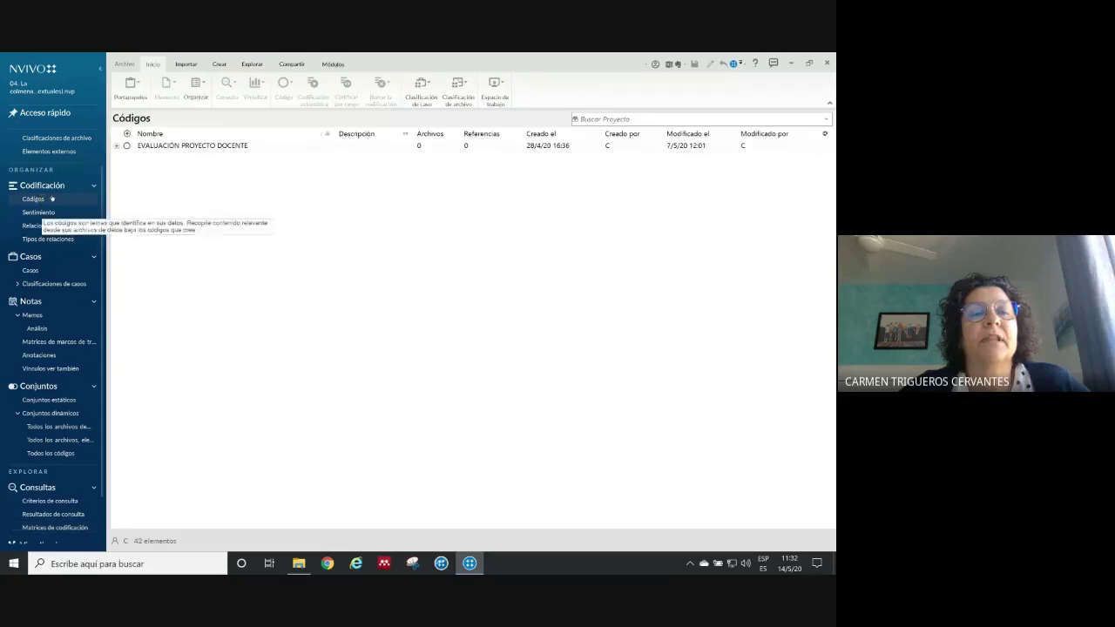
click(118, 146)
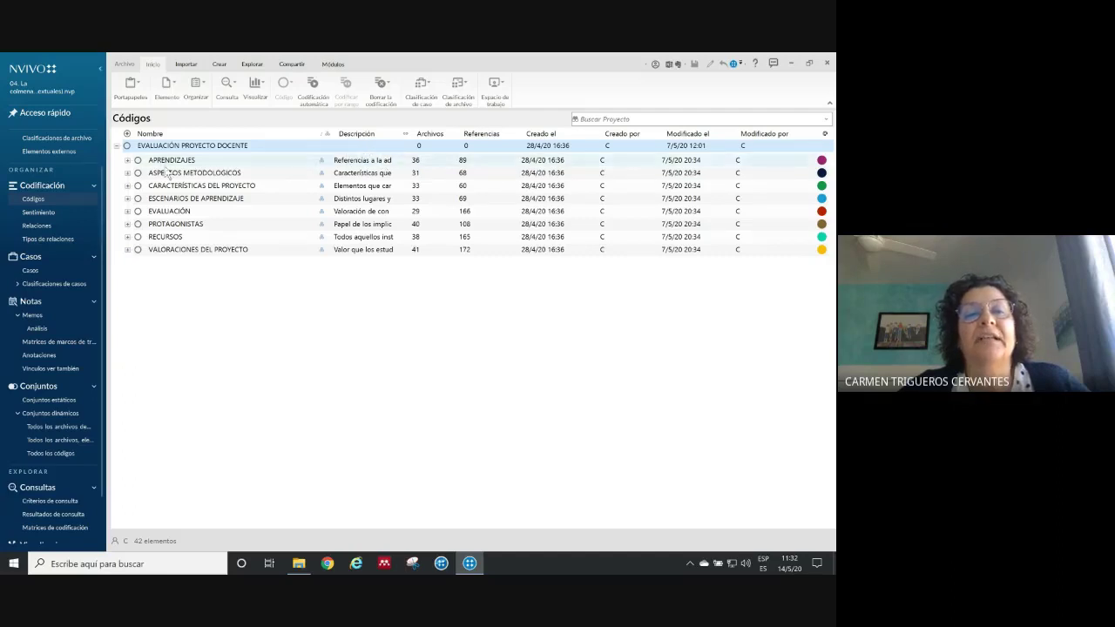
click(128, 161)
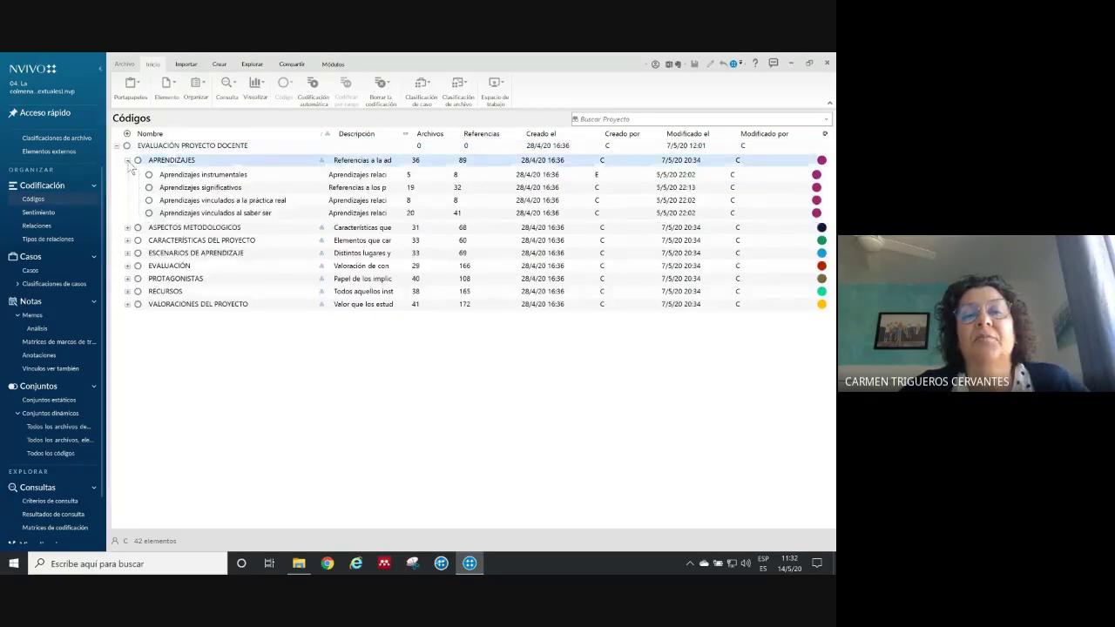
click(128, 162)
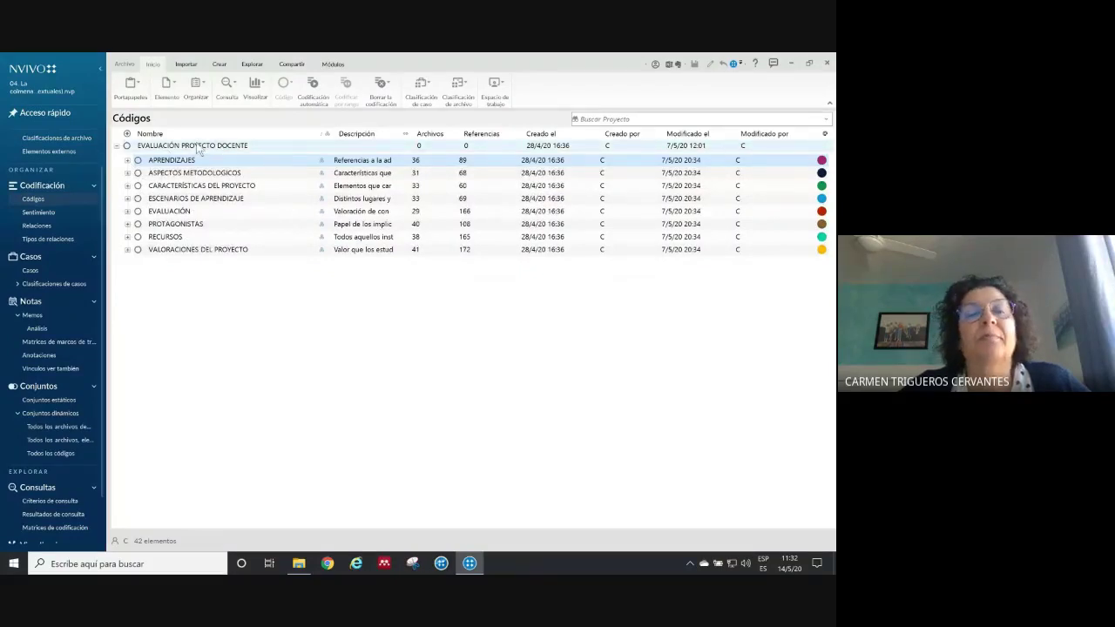
click(128, 161)
Review the name, description and colour in the properties of the code Aprendizajes instrumentales
click(203, 180)
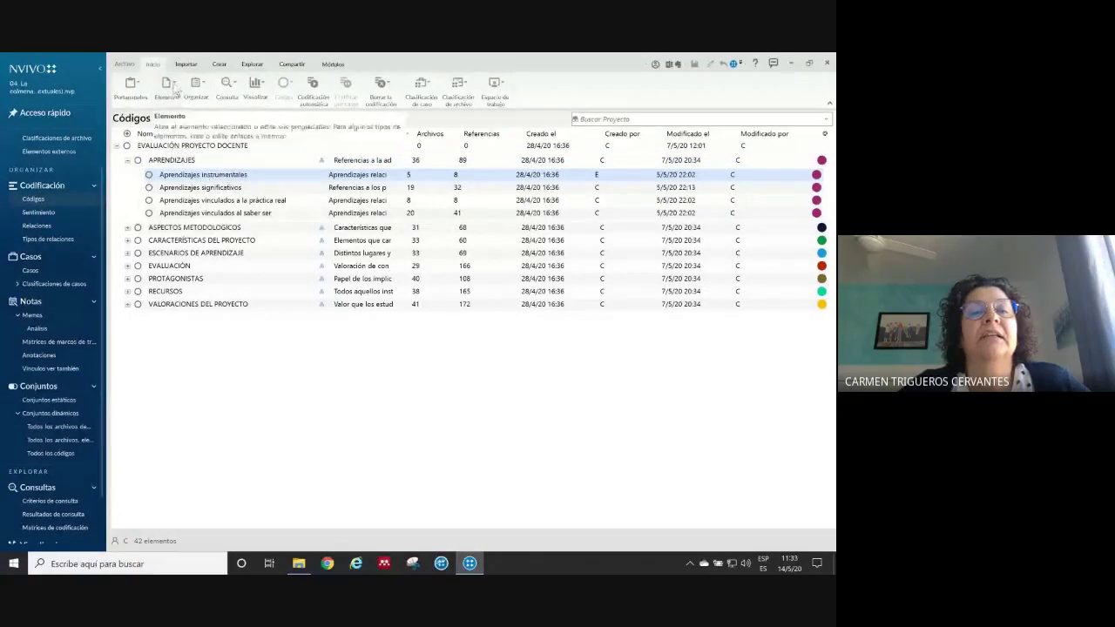
click(174, 91)
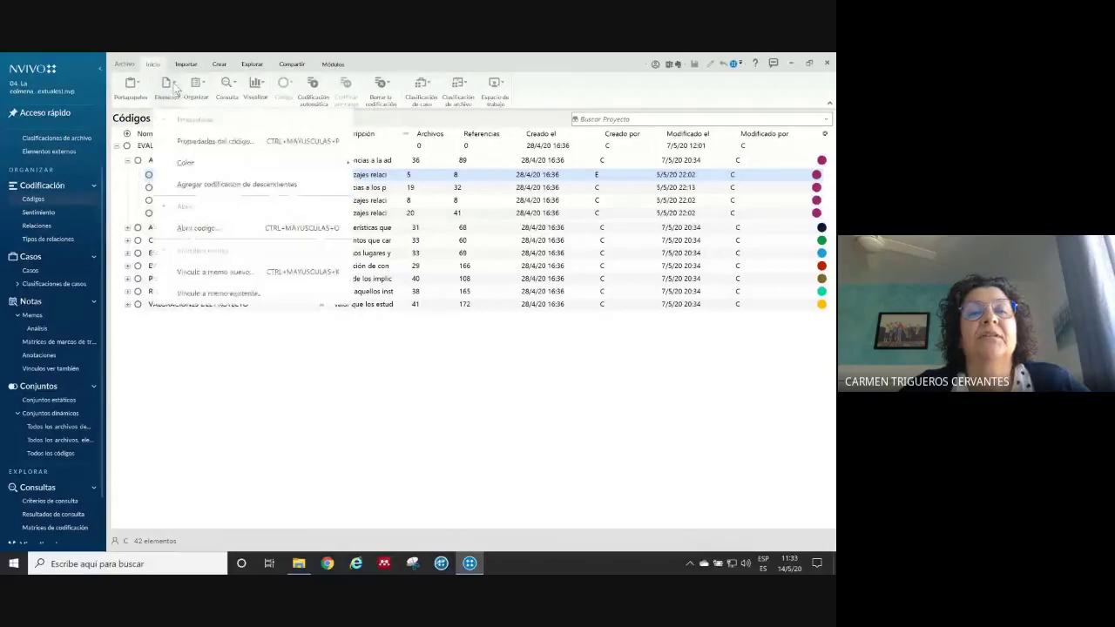
click(182, 144)
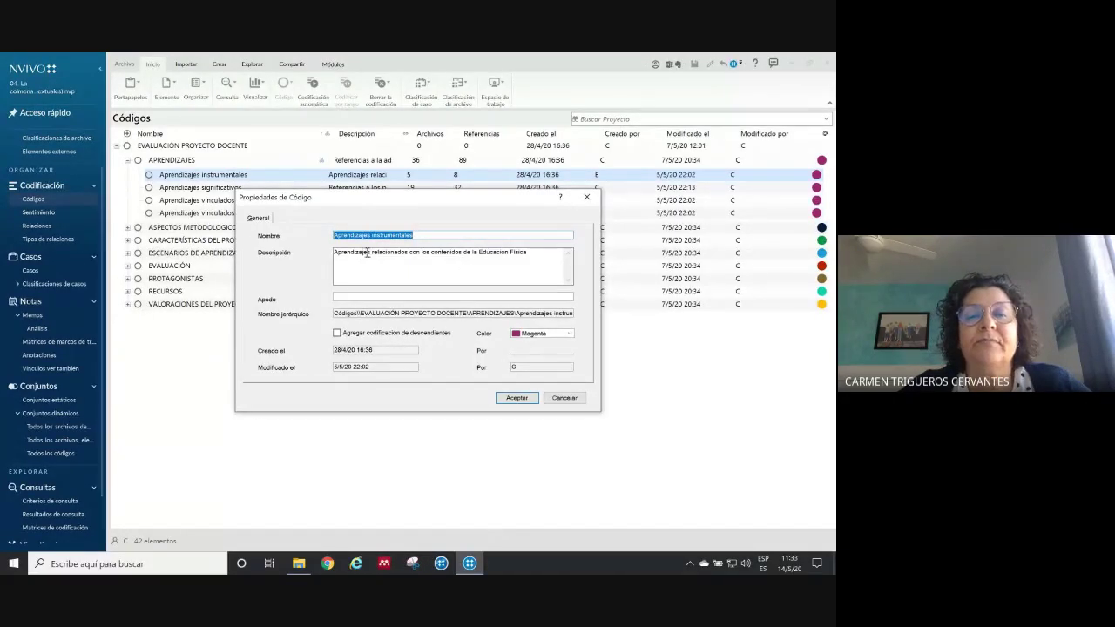
click(517, 397)
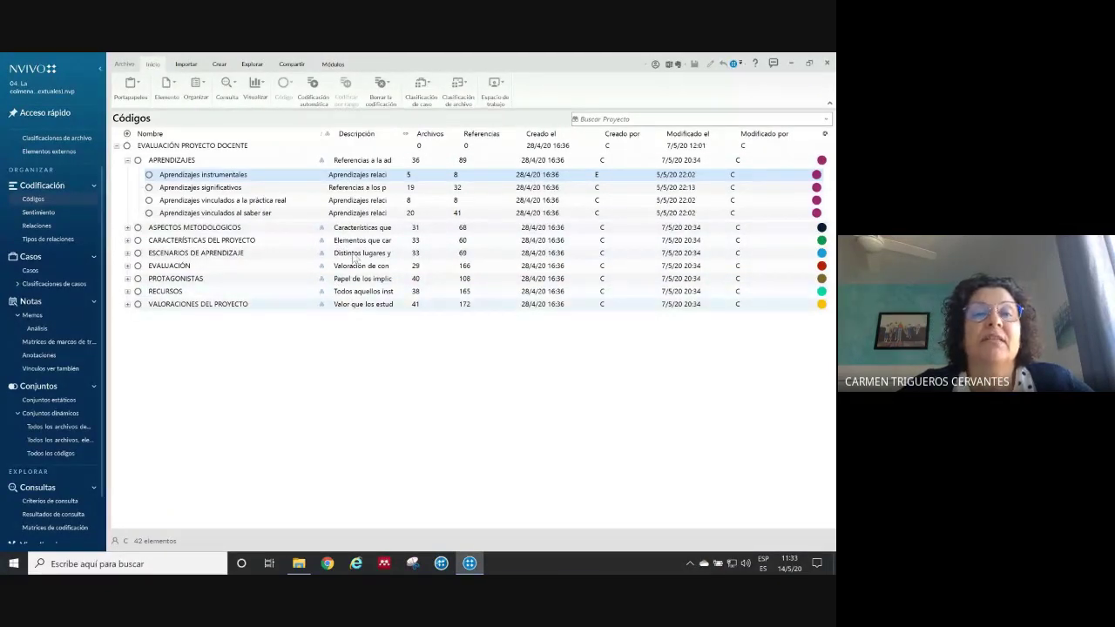
Export the codebook to the desktop including the number of files and references, and open the exported document in Word
click(296, 66)
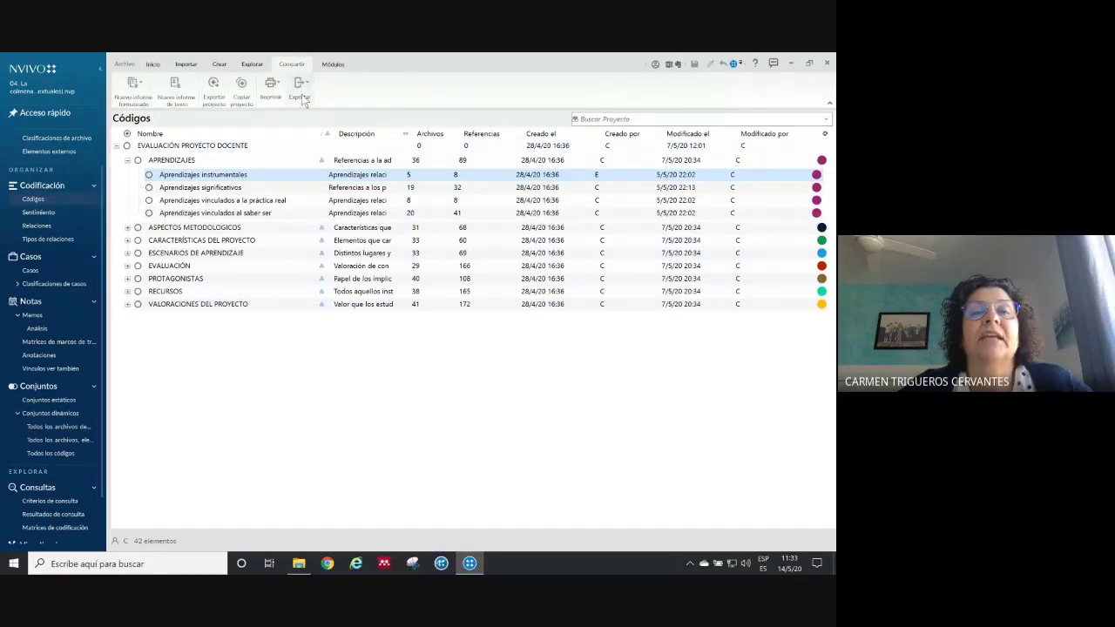
click(305, 86)
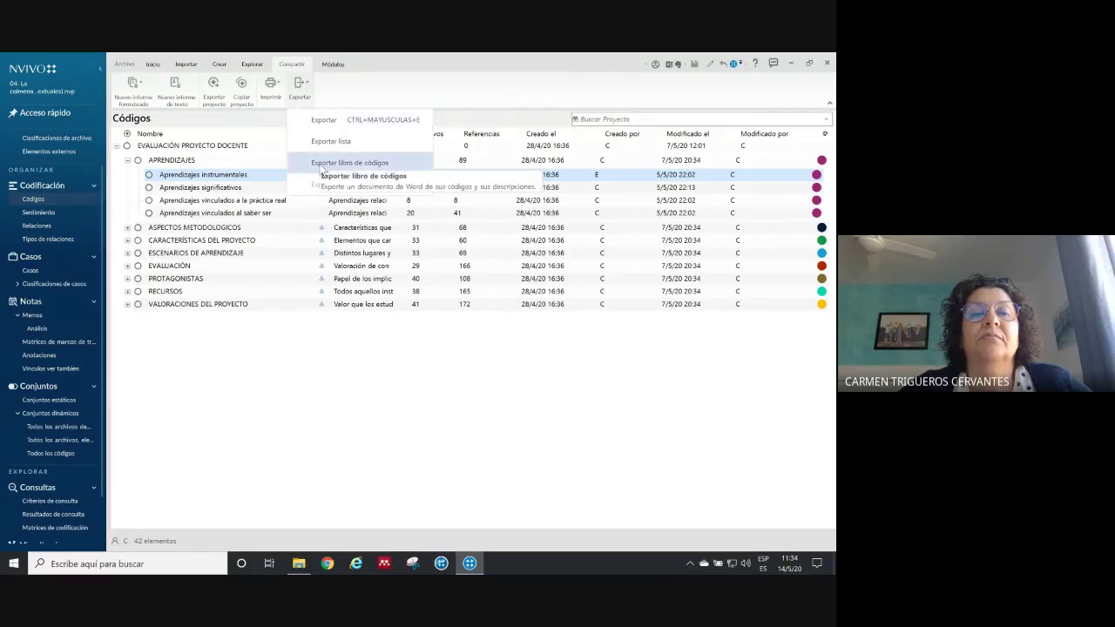
click(277, 383)
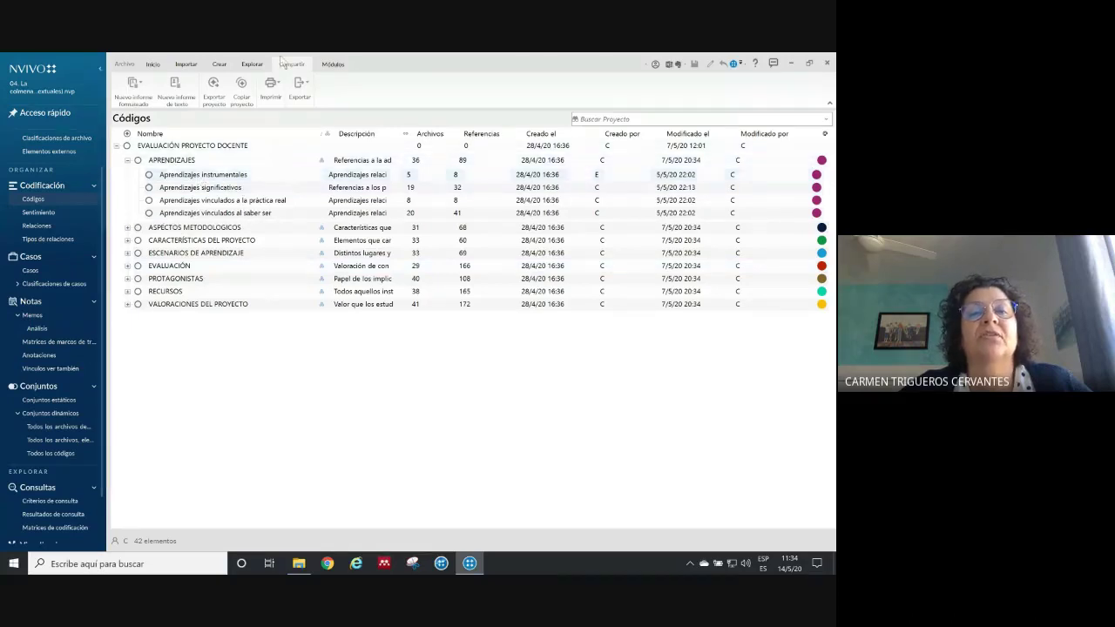
click(301, 96)
click(324, 166)
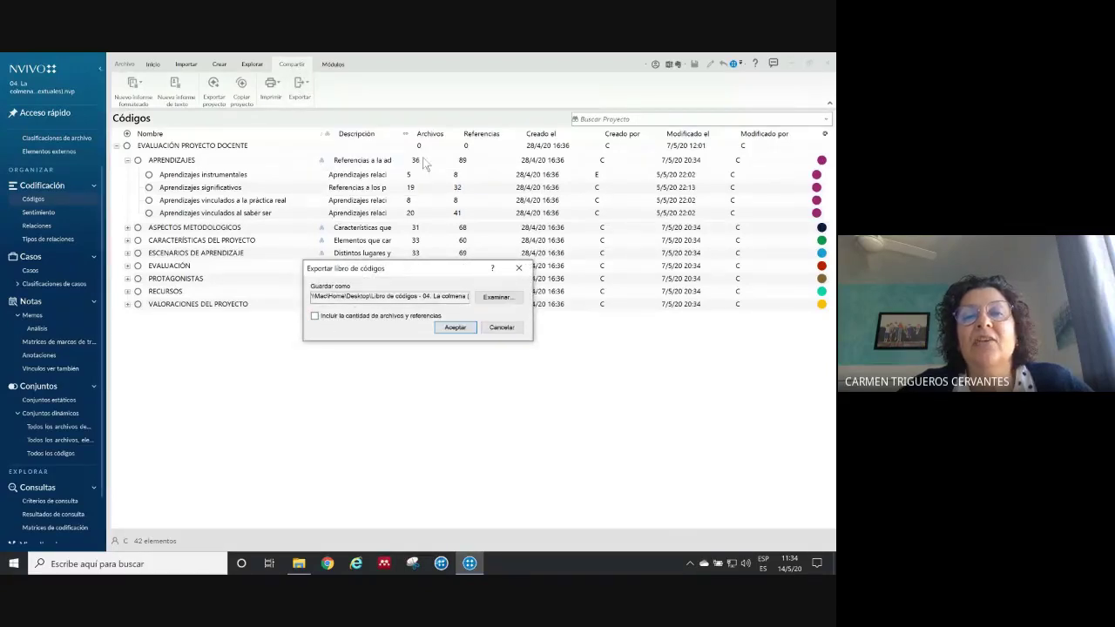
click(316, 318)
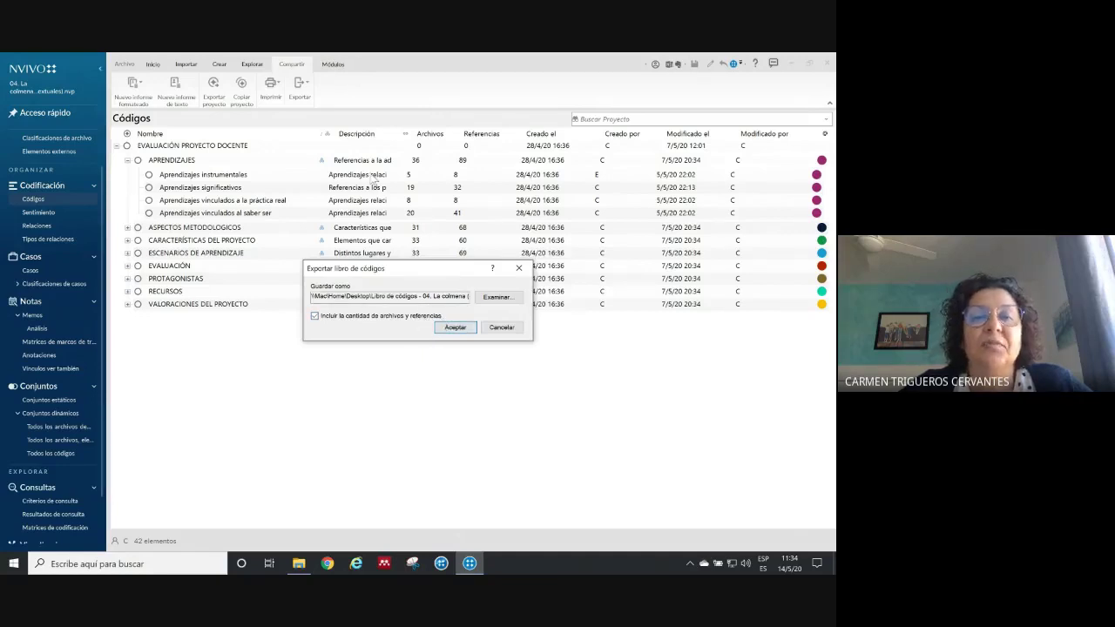
click(456, 329)
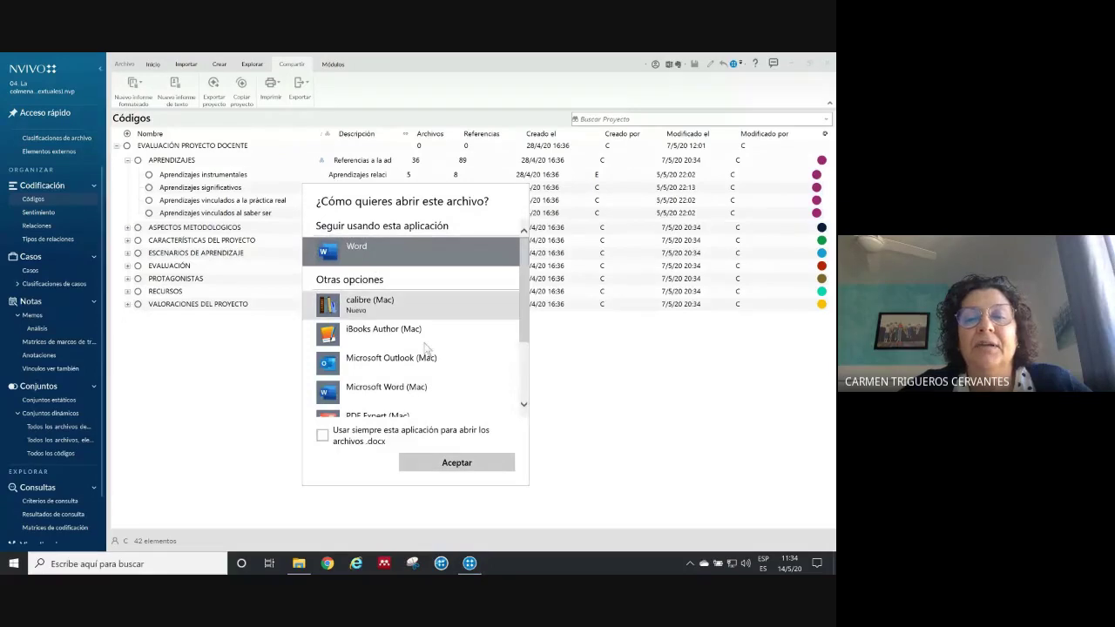
click(454, 464)
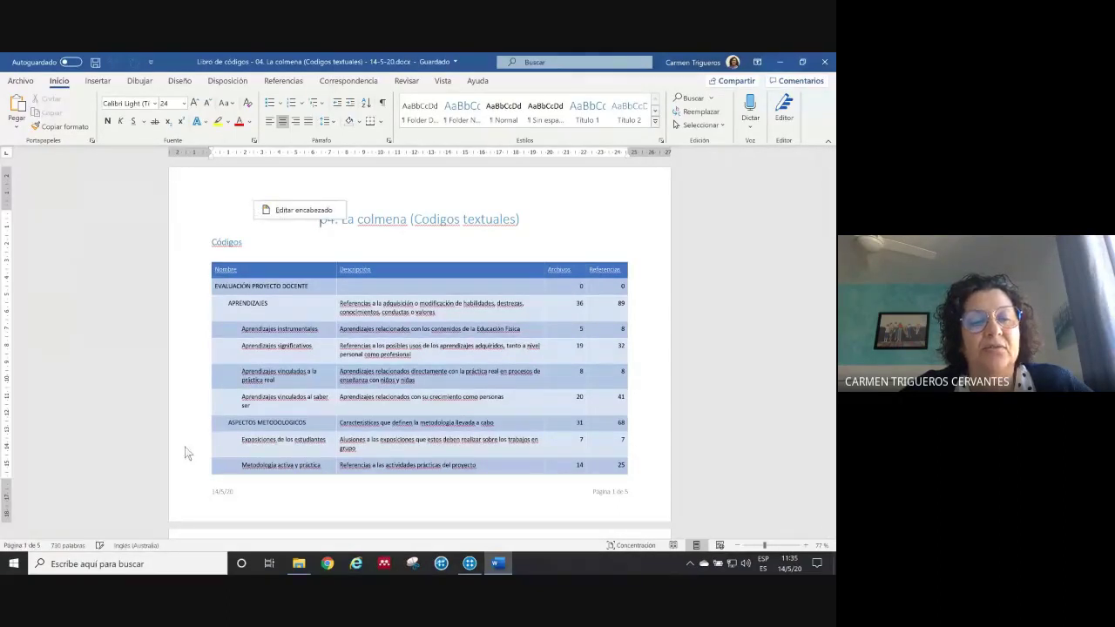
Set the proofing language at the start of the codebook document to Español (España)
click(136, 545)
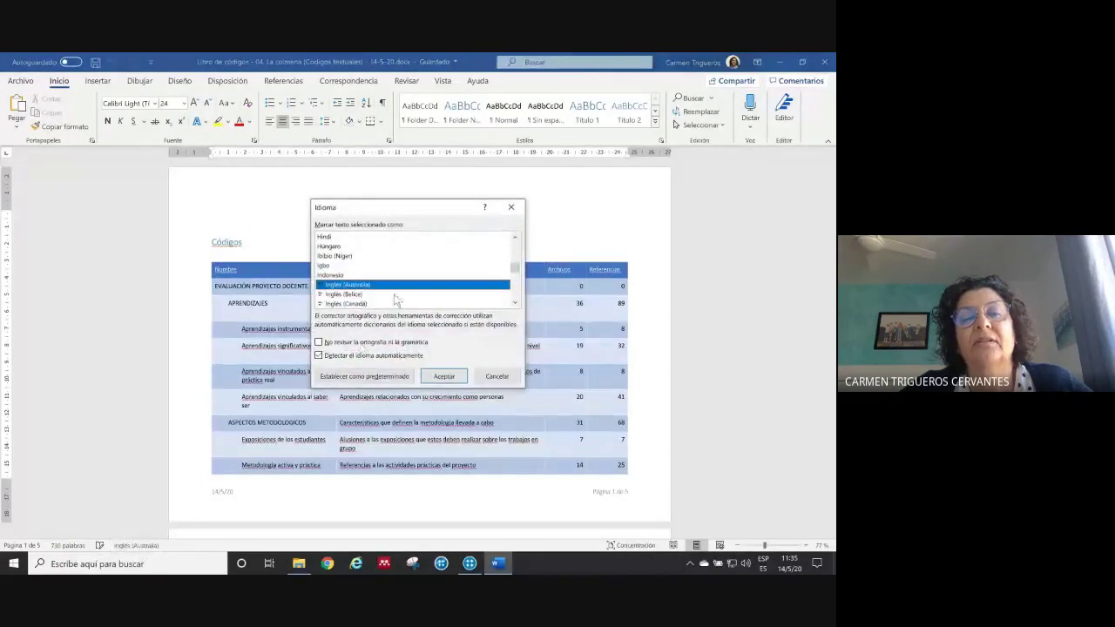
scroll(515, 266, up, 8)
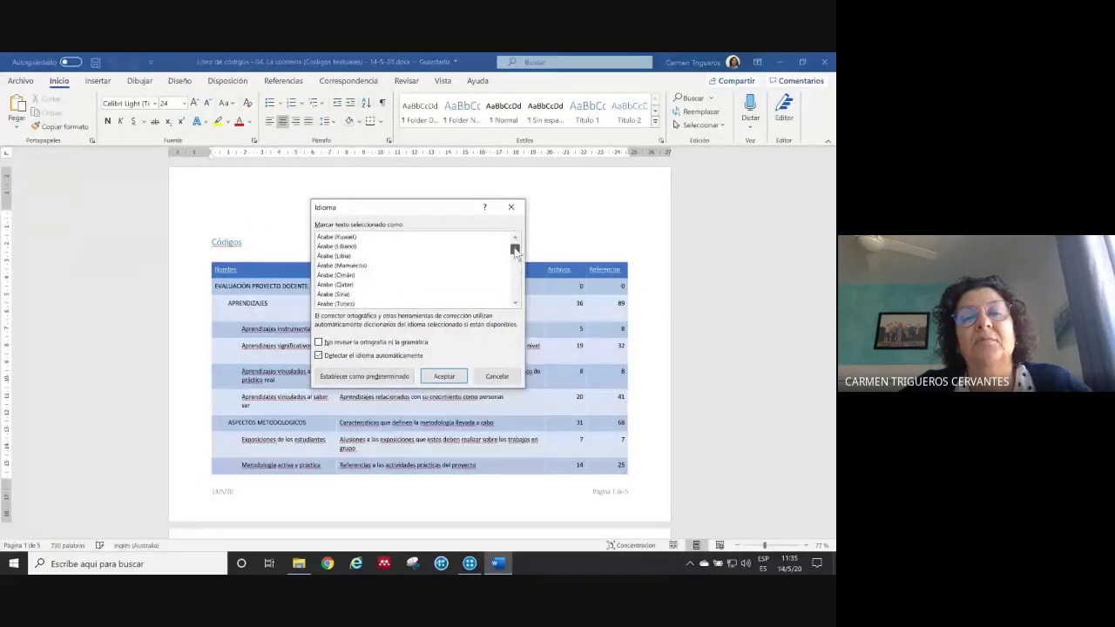
scroll(513, 259, up, 8)
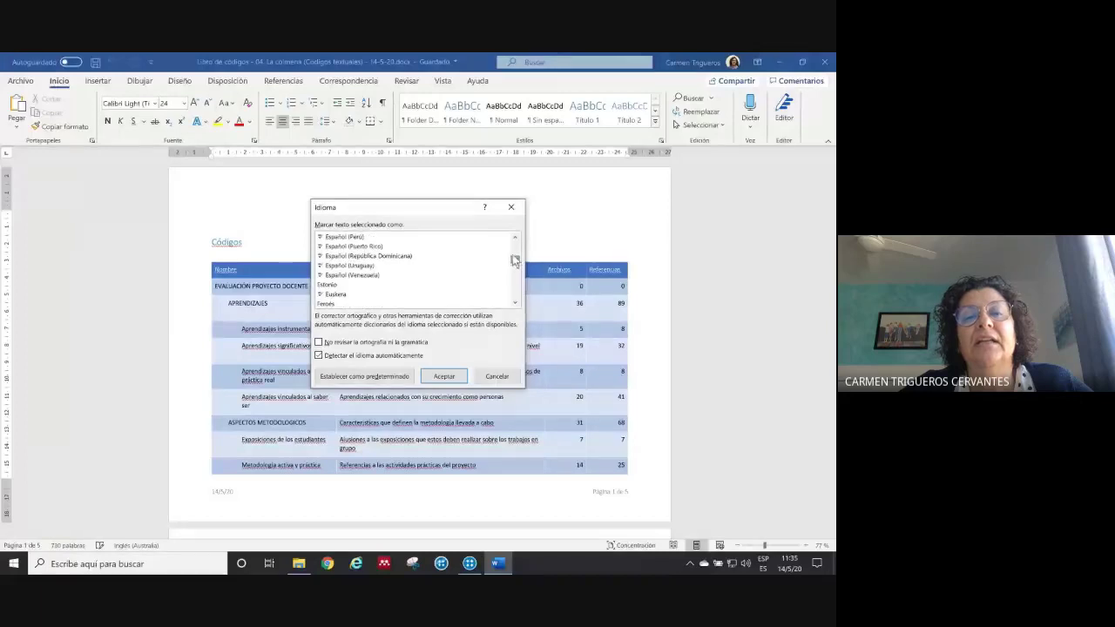
click(516, 237)
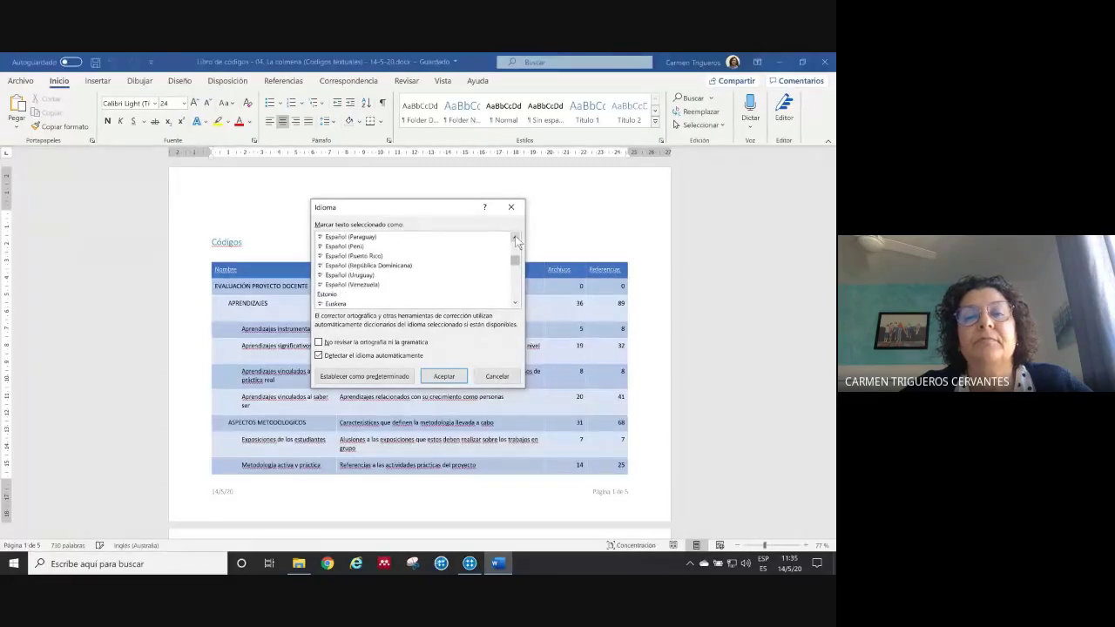
click(515, 237)
click(516, 237)
click(516, 237)
click(515, 237)
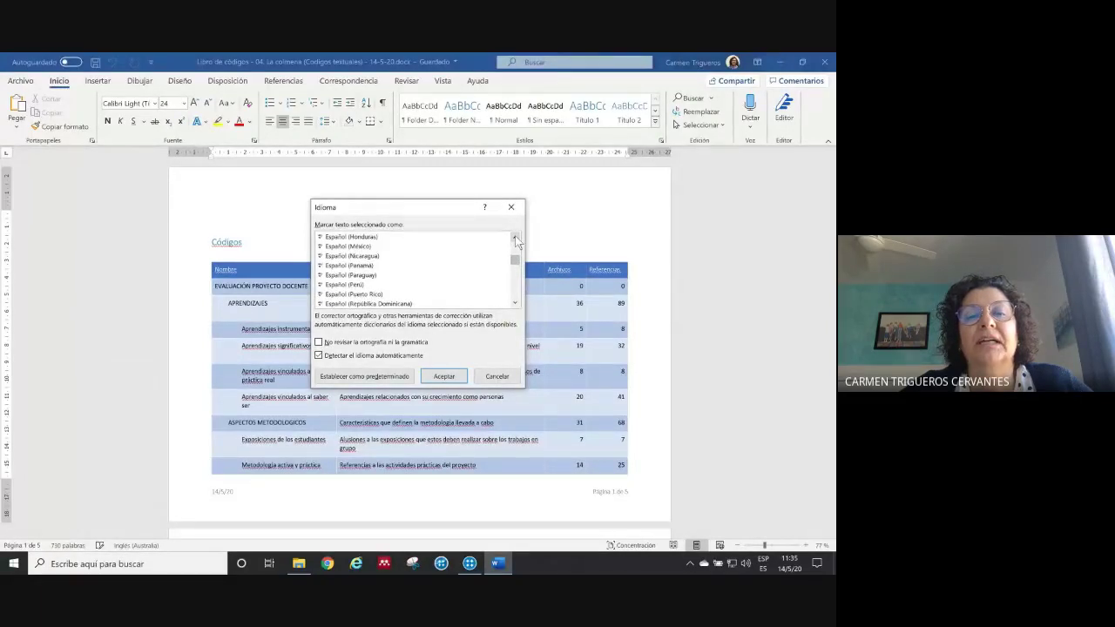
click(516, 237)
click(516, 236)
click(516, 237)
click(515, 237)
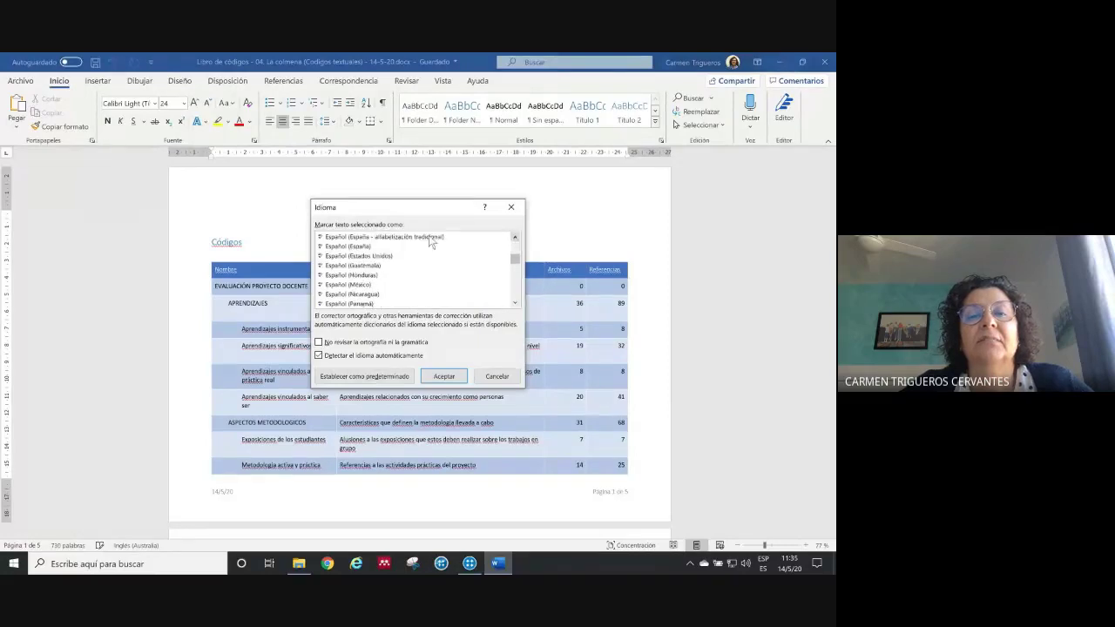
click(364, 246)
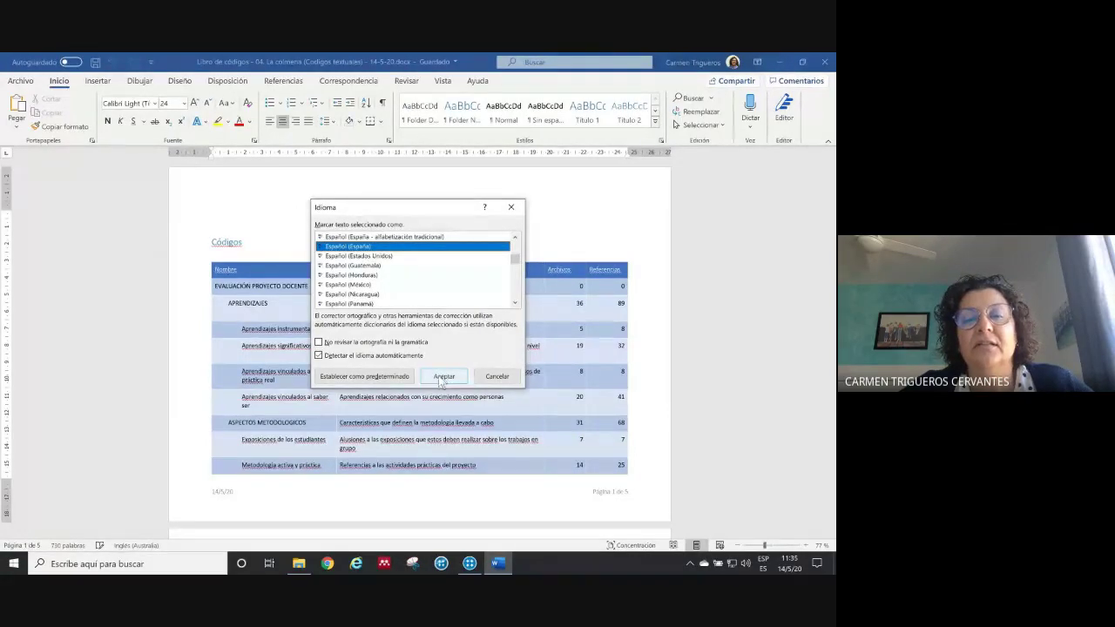
click(443, 376)
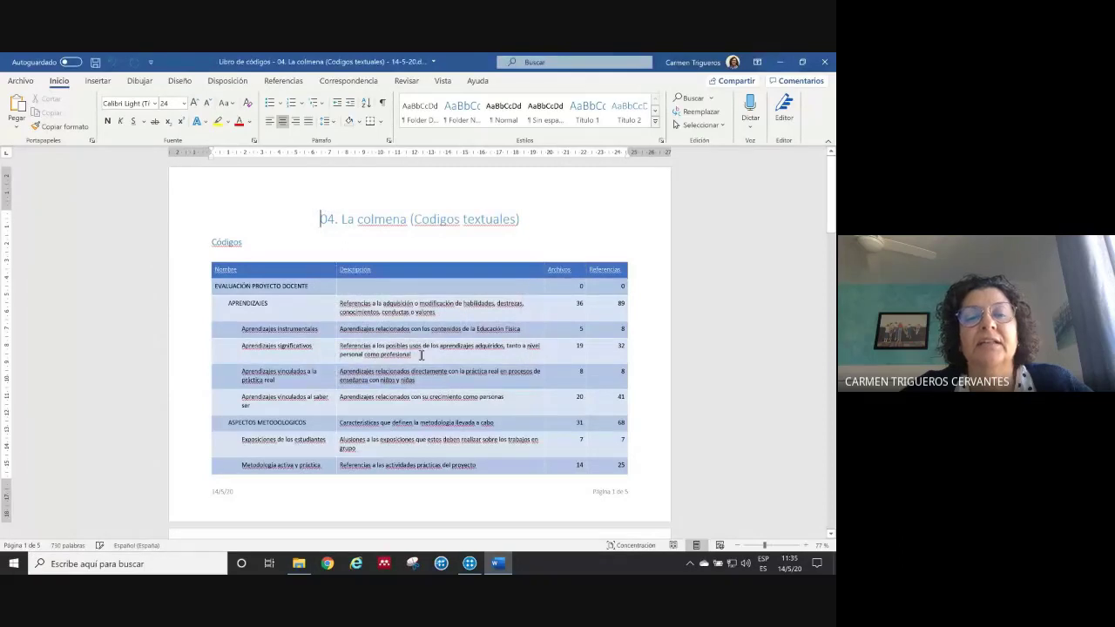
Apply the proofing language Español (España) to the entire codebook document, including the table
key(ctrl+a)
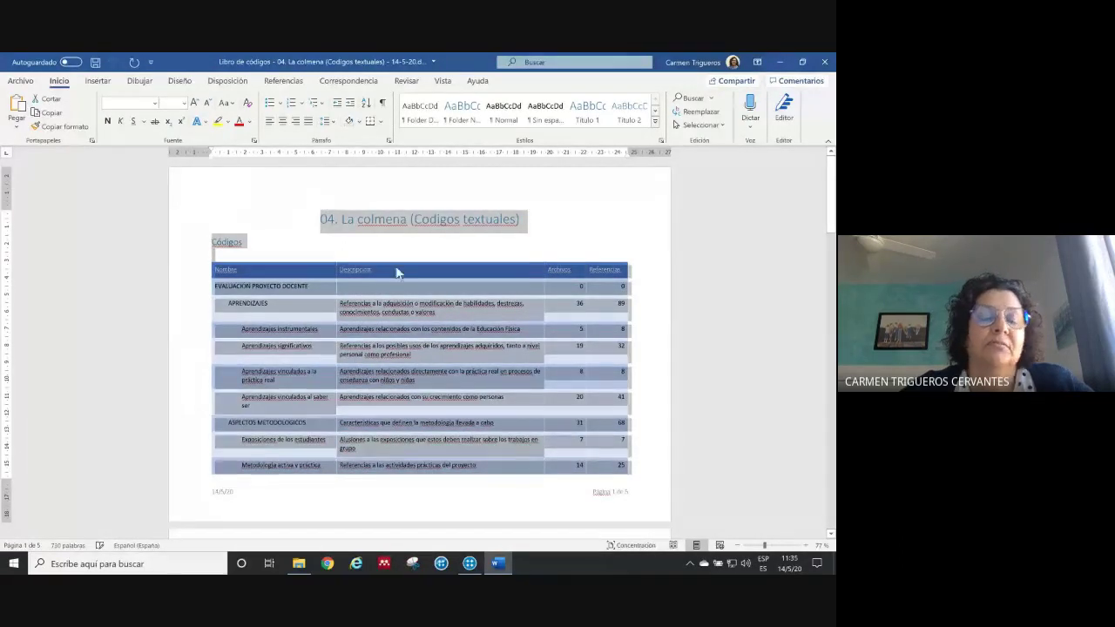
click(128, 545)
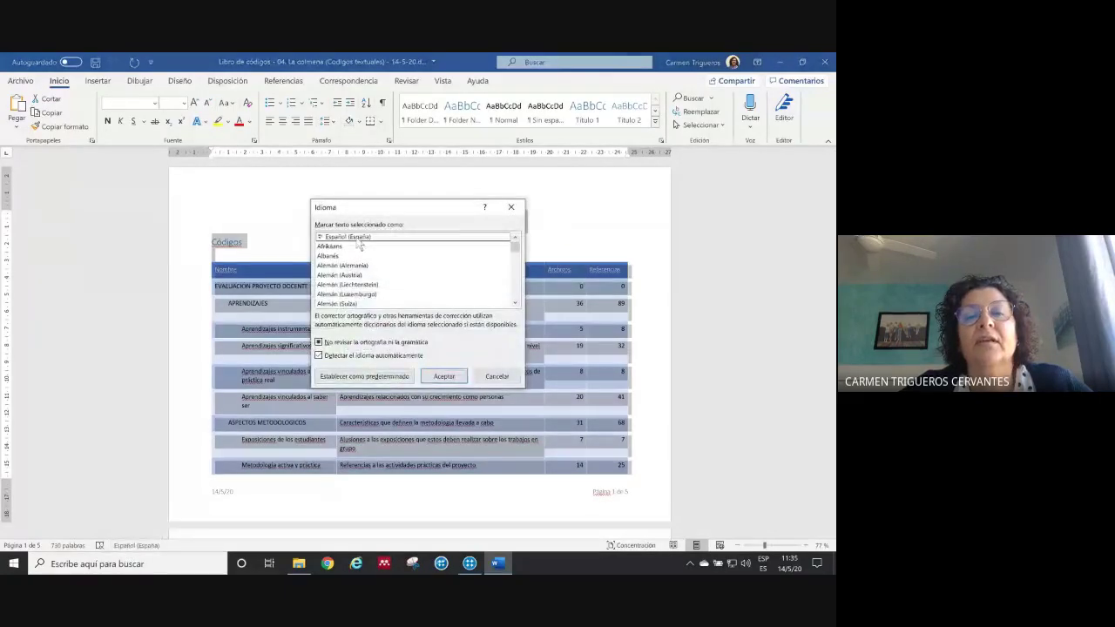
click(449, 376)
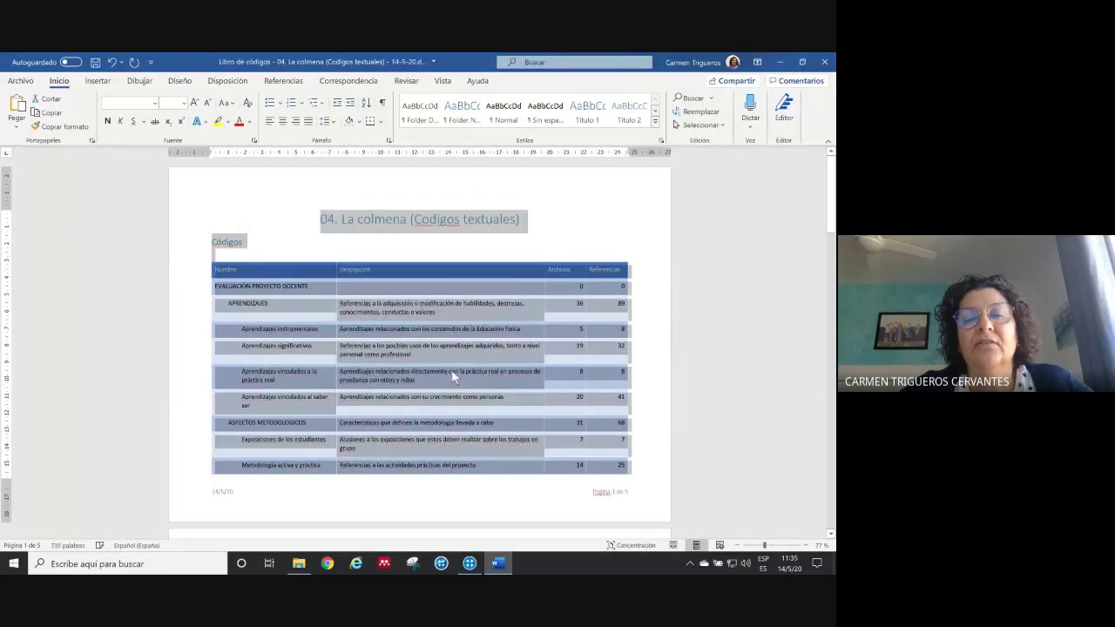
click(354, 252)
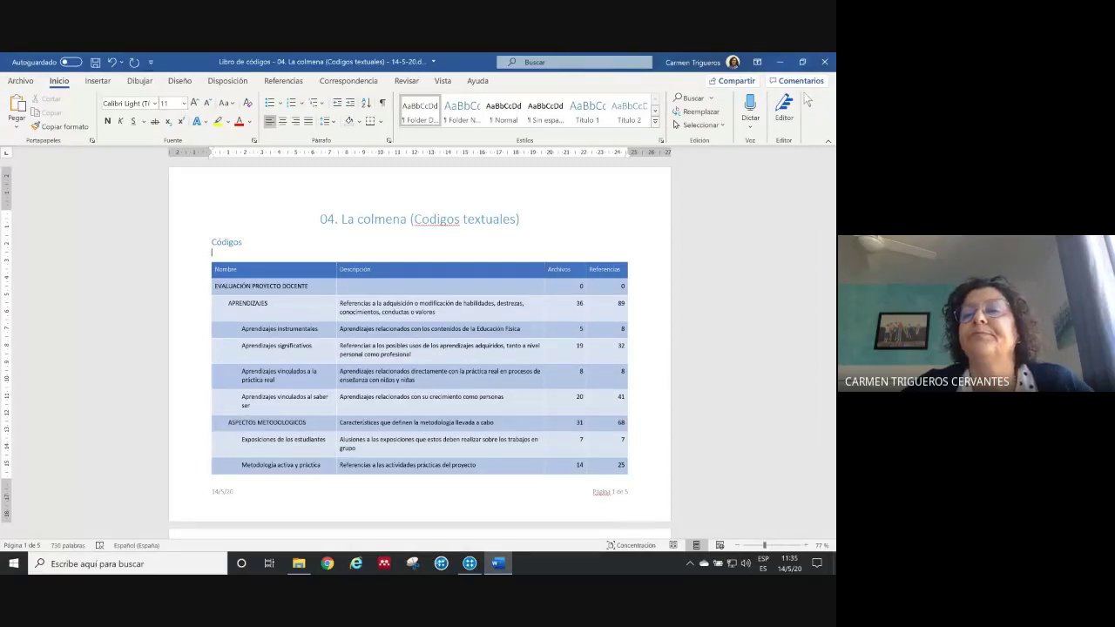
Close the codebook document without saving the changes
click(824, 62)
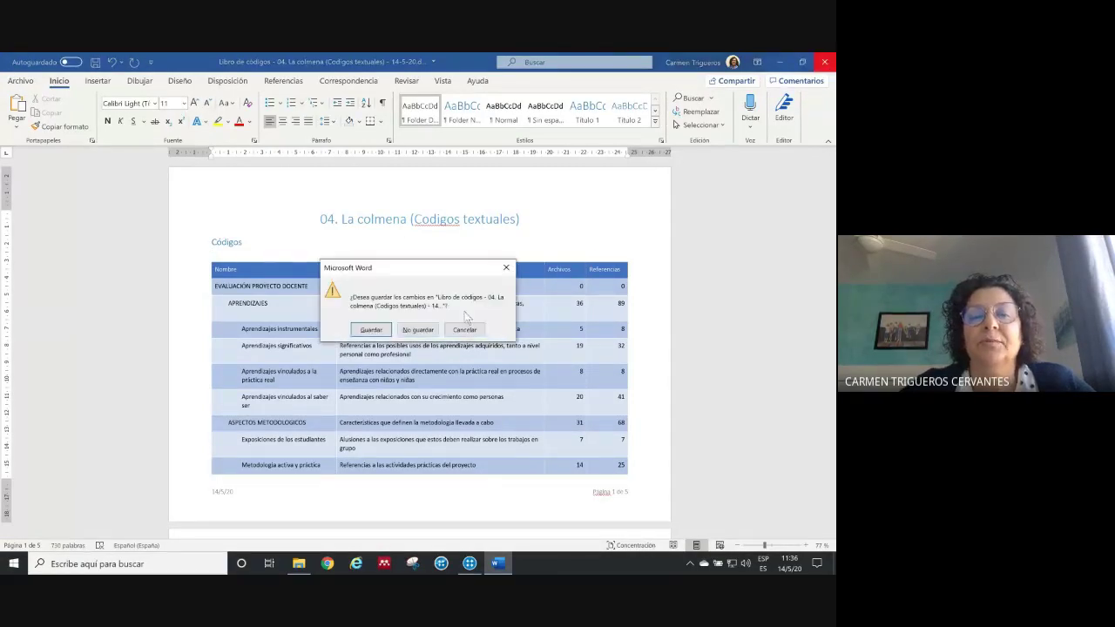
click(419, 332)
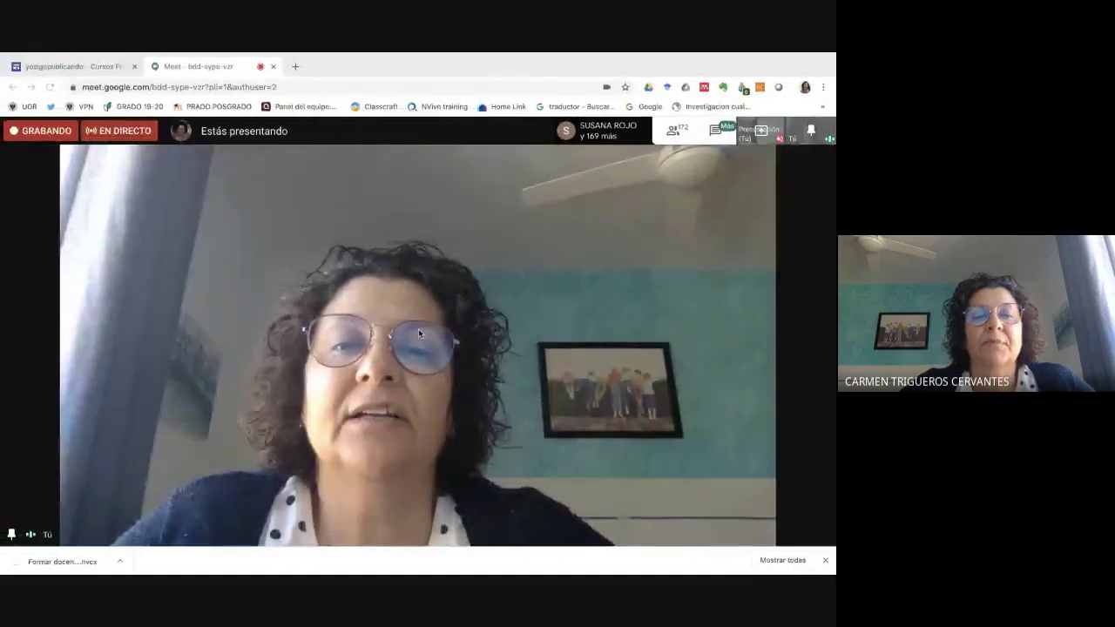
Switch to the PowerPoint presentation "Fundamentos #yosigopublicando" and make its window full screen
key(super+Tab)
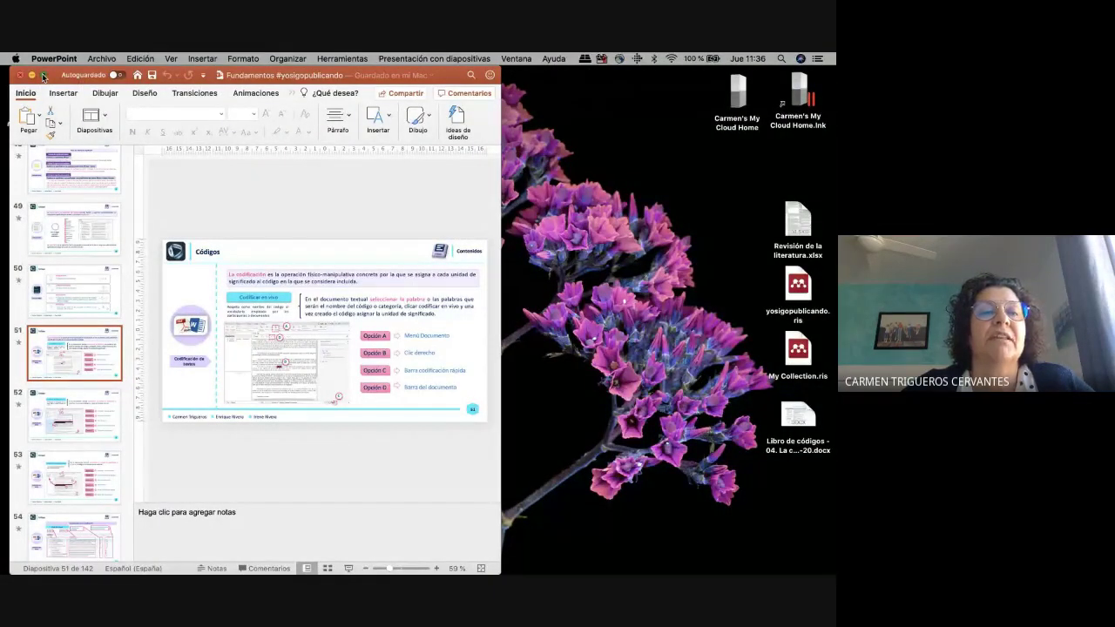
click(42, 76)
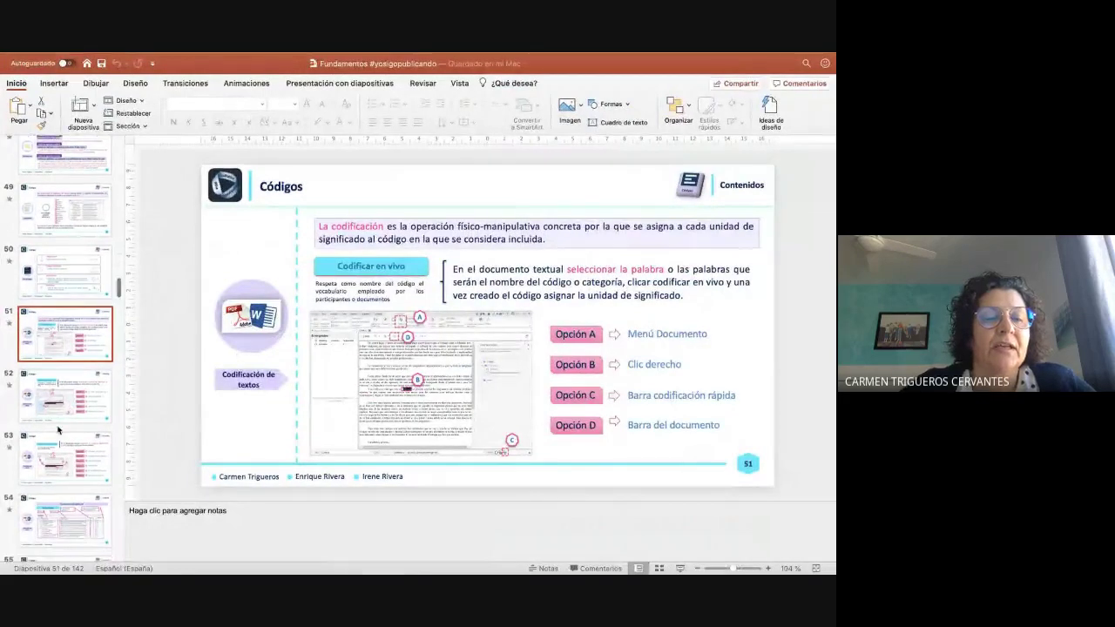
Go to slide 70, "Búsqueda de conceptos clave", in the Fundamentos presentation
scroll(58, 430, down, 10)
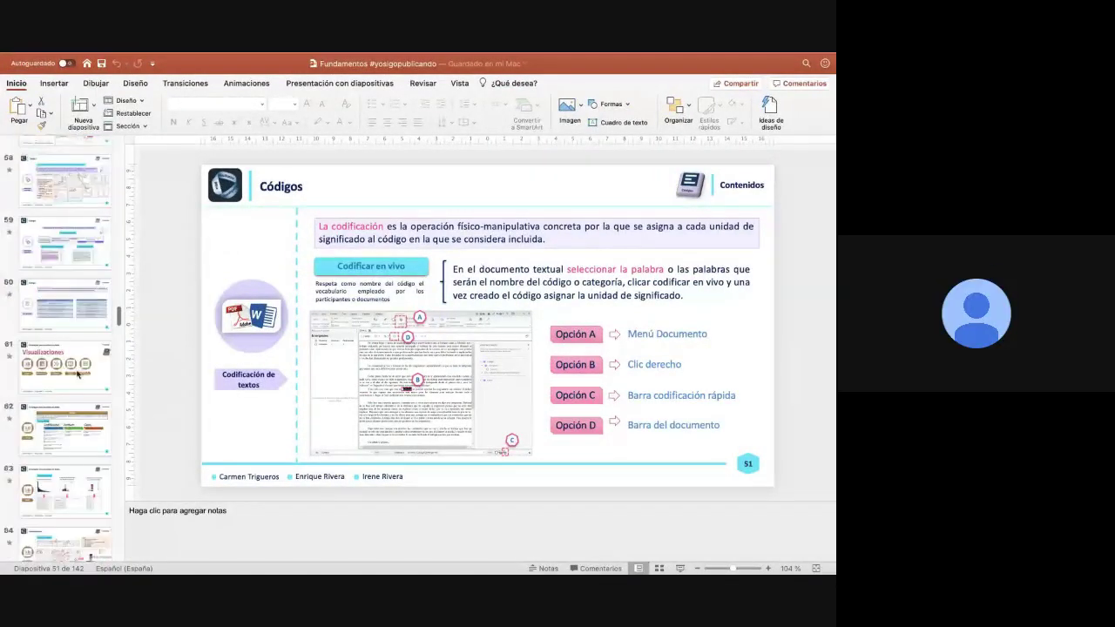
scroll(77, 373, down, 3)
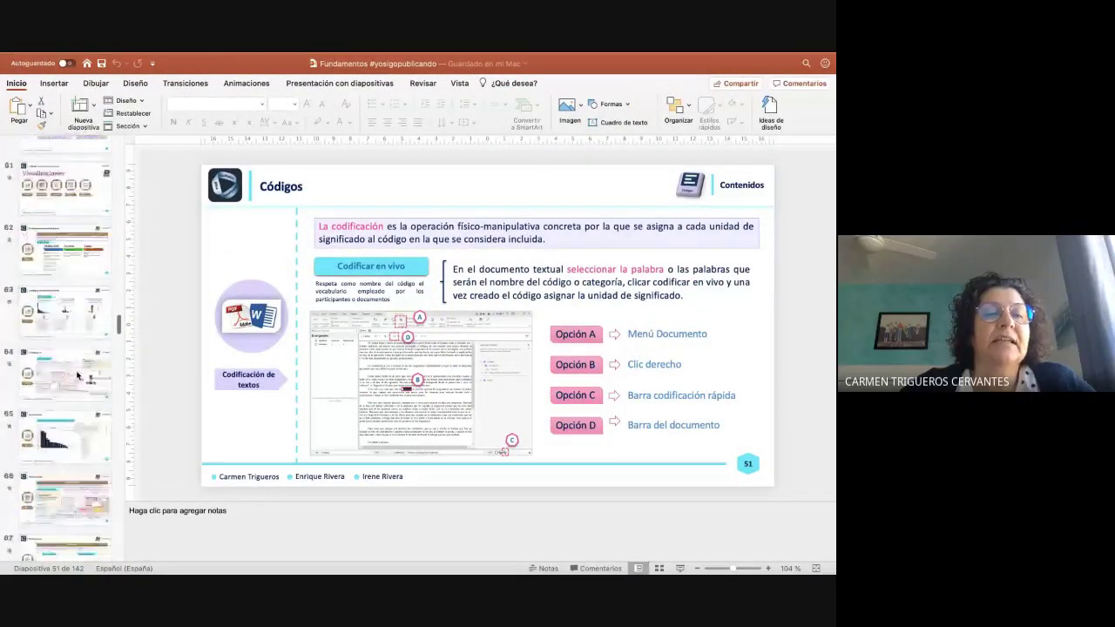
scroll(83, 340, down, 1)
scroll(90, 308, down, 7)
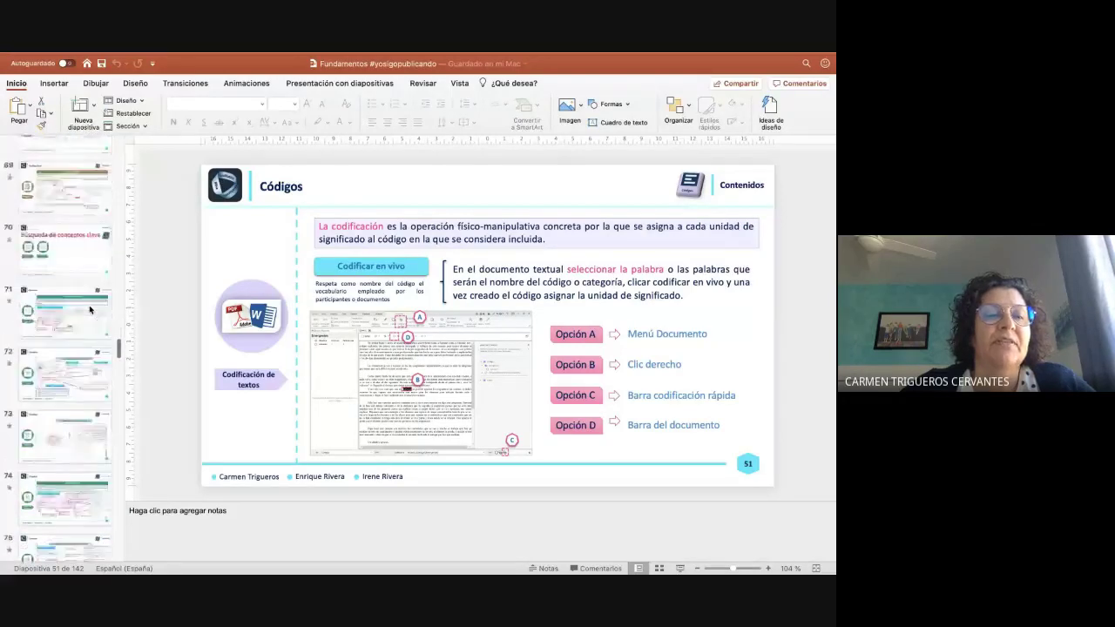
scroll(89, 308, down, 2)
click(76, 225)
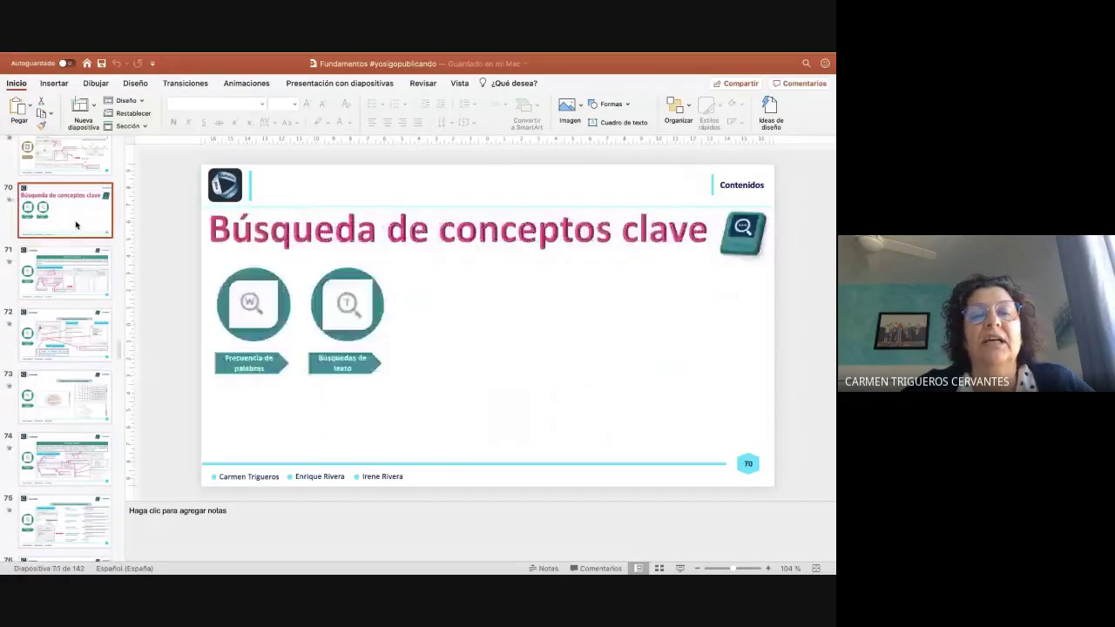
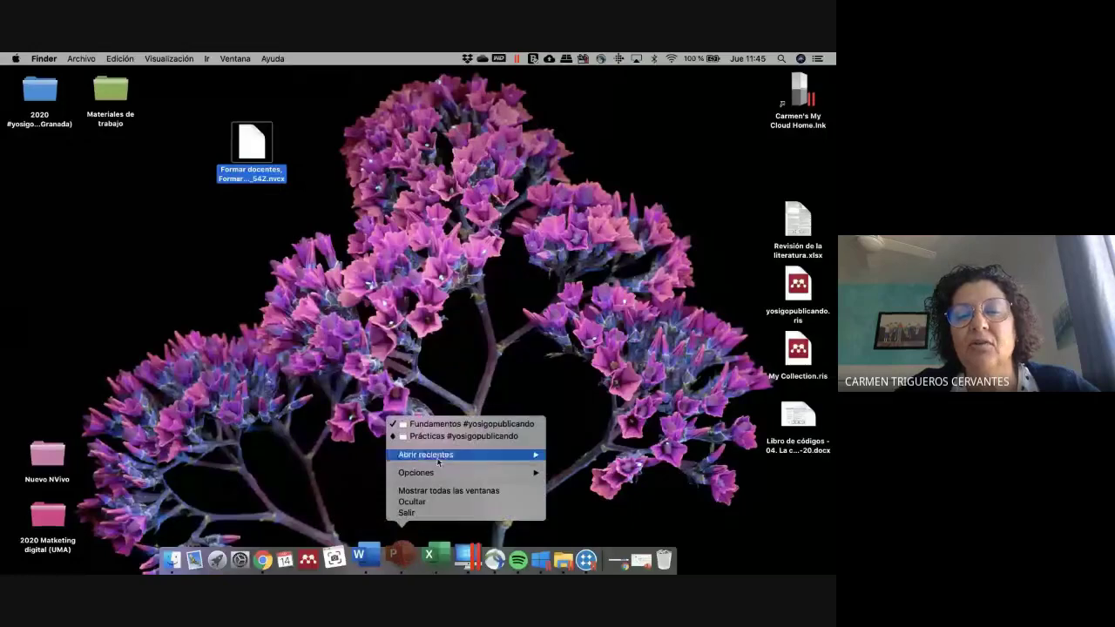
Switch to the PowerPoint presentation "Prácticas #yosigopublicando" and go to slide 43, "Consultando la información"
mouse_move(435, 456)
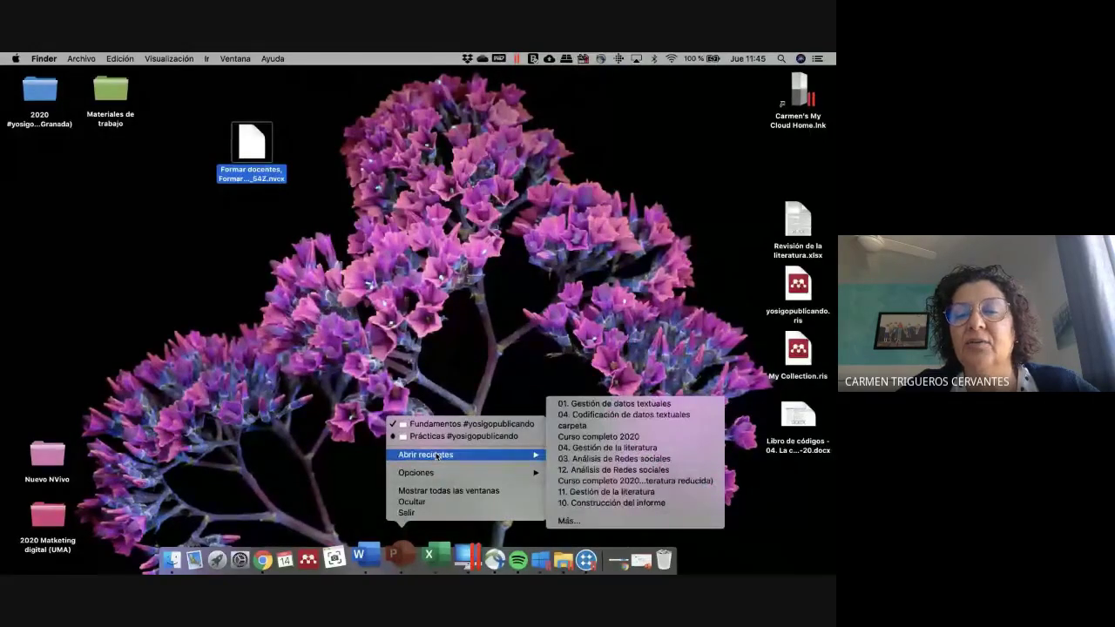
click(439, 436)
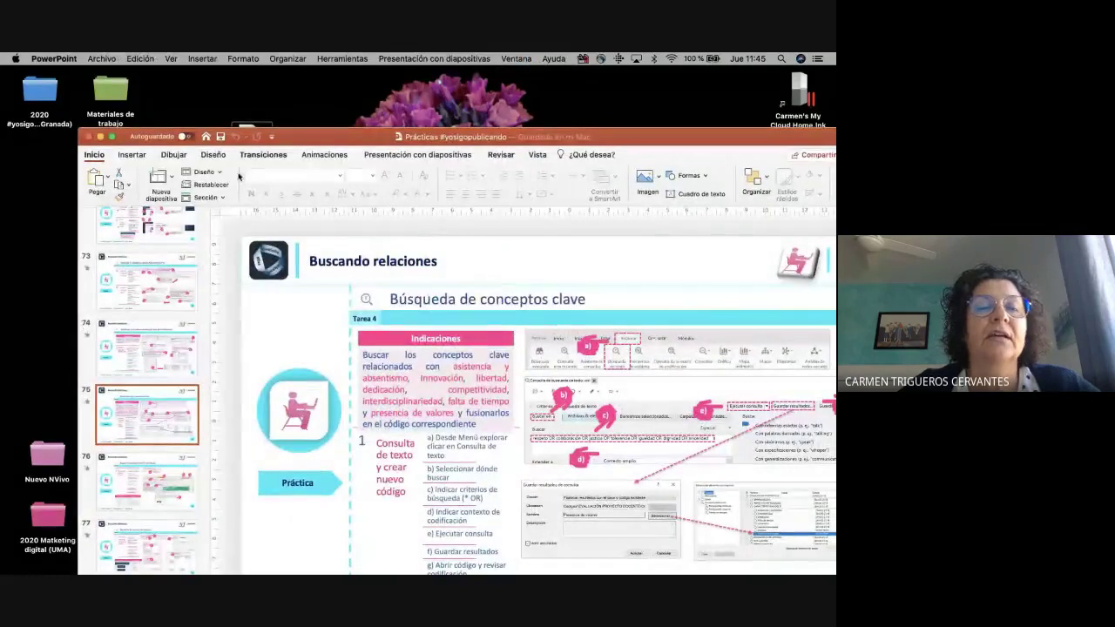
scroll(142, 308, up, 10)
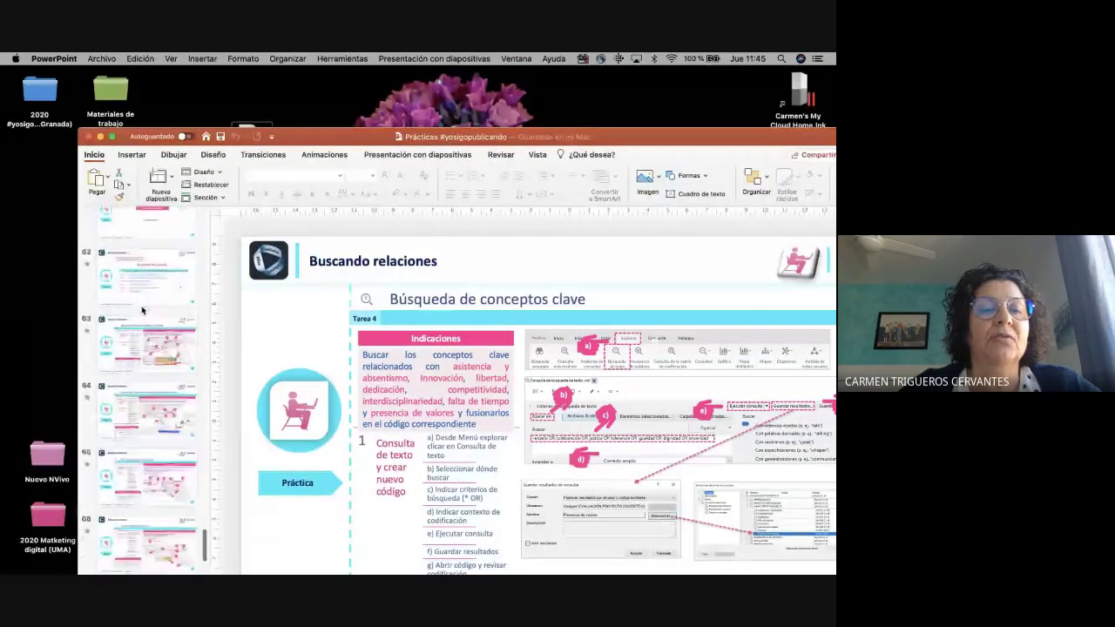
scroll(142, 308, up, 2)
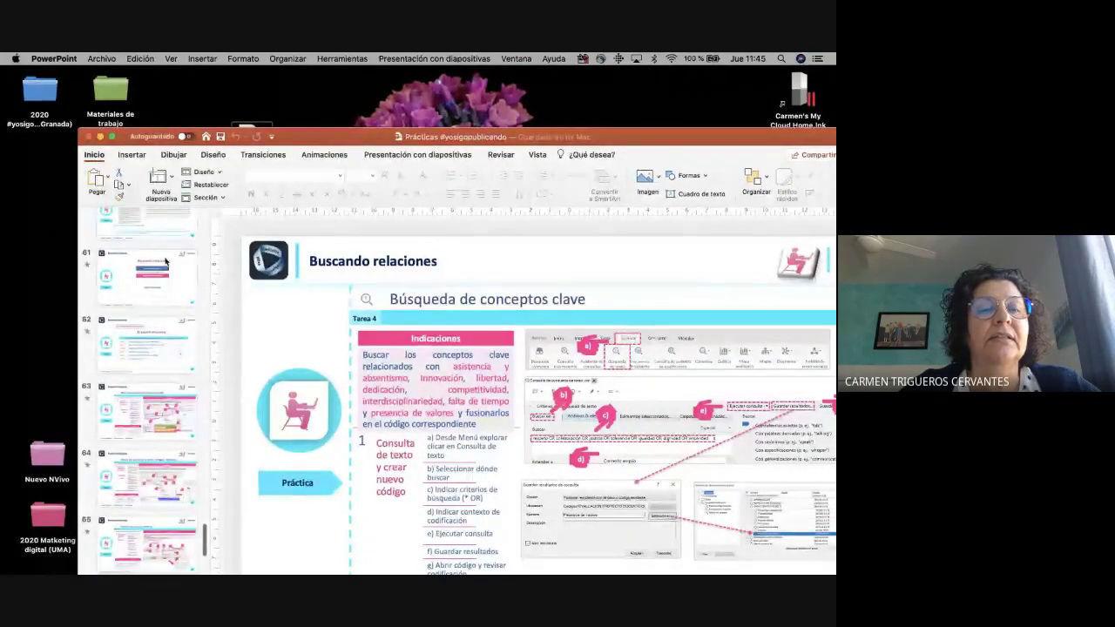
scroll(162, 296, up, 10)
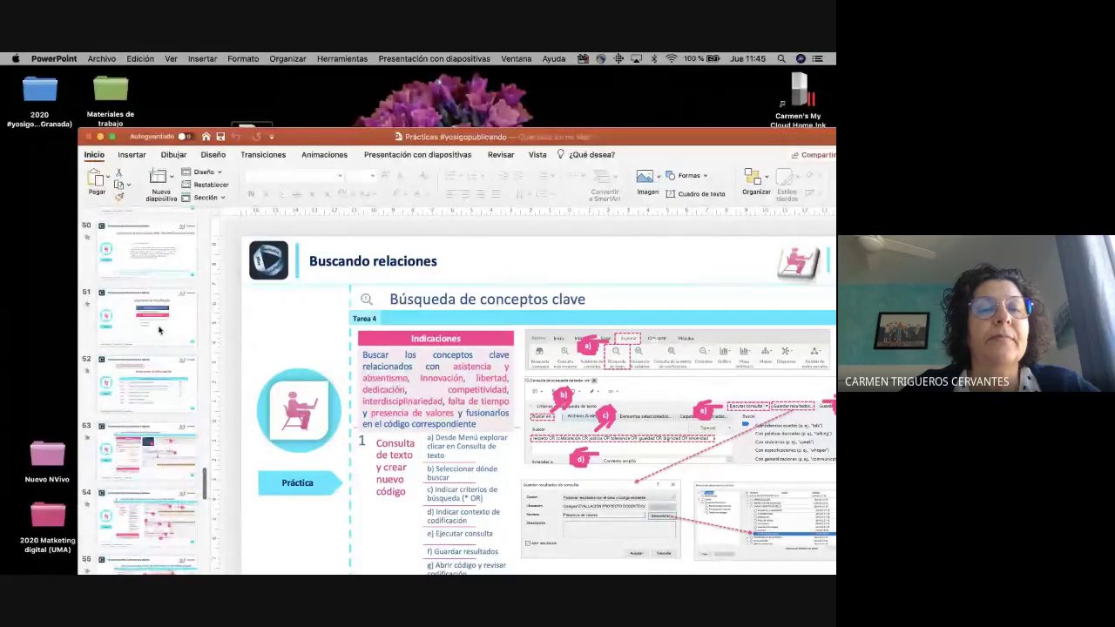
scroll(161, 250, up, 5)
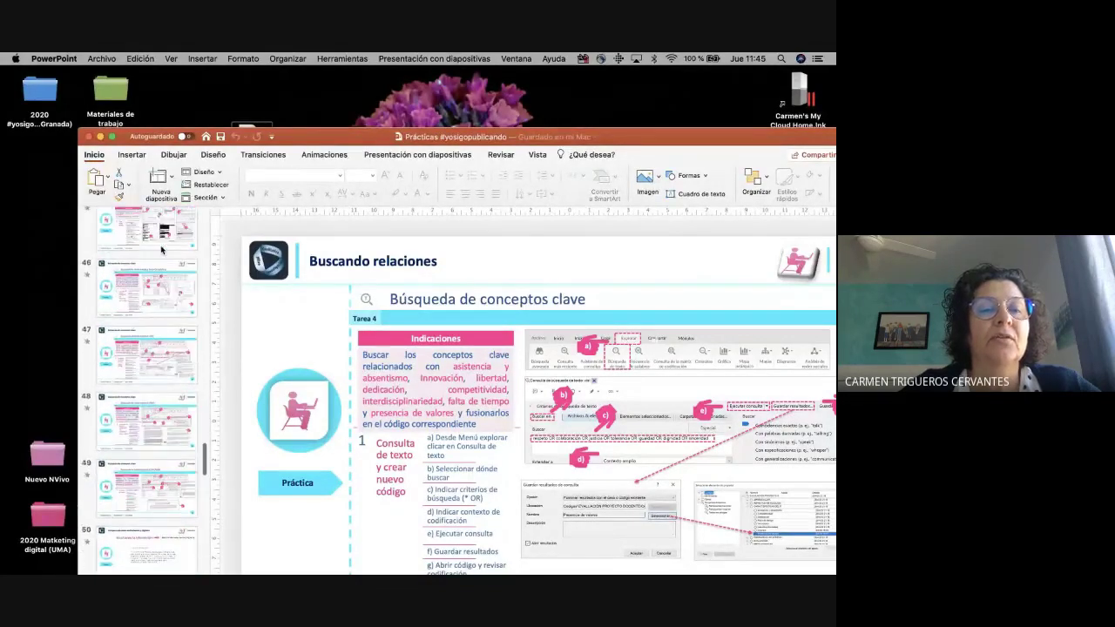
scroll(157, 262, up, 3)
click(154, 270)
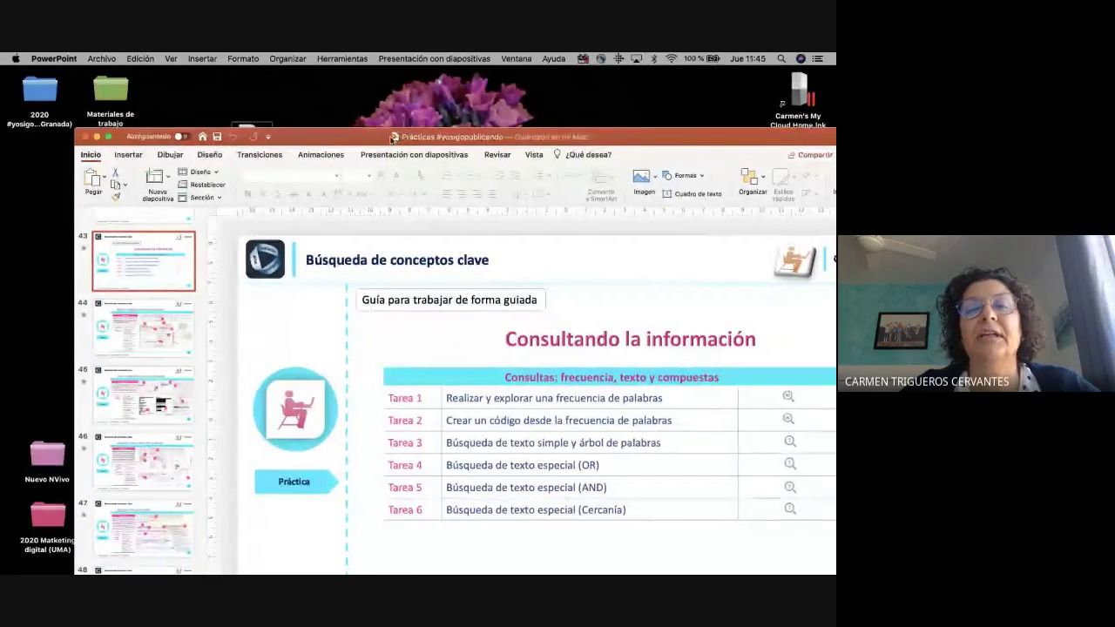
Bring the whole Prácticas window into view, present from slide 43 and advance to the Tarea 1 word frequency instructions
drag(364, 137, 302, 72)
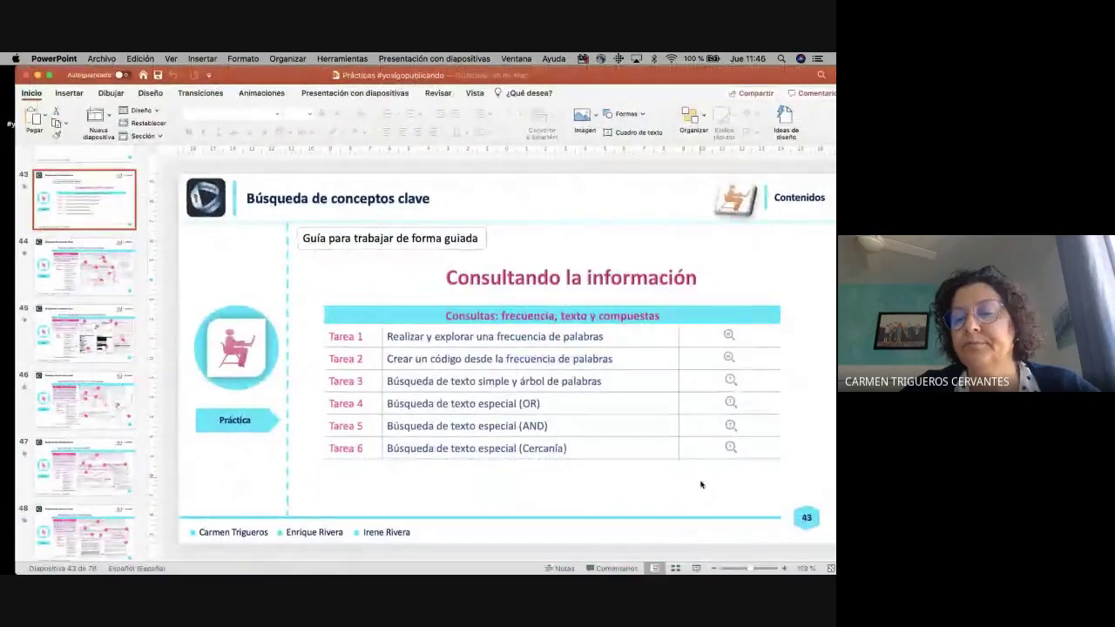
click(700, 569)
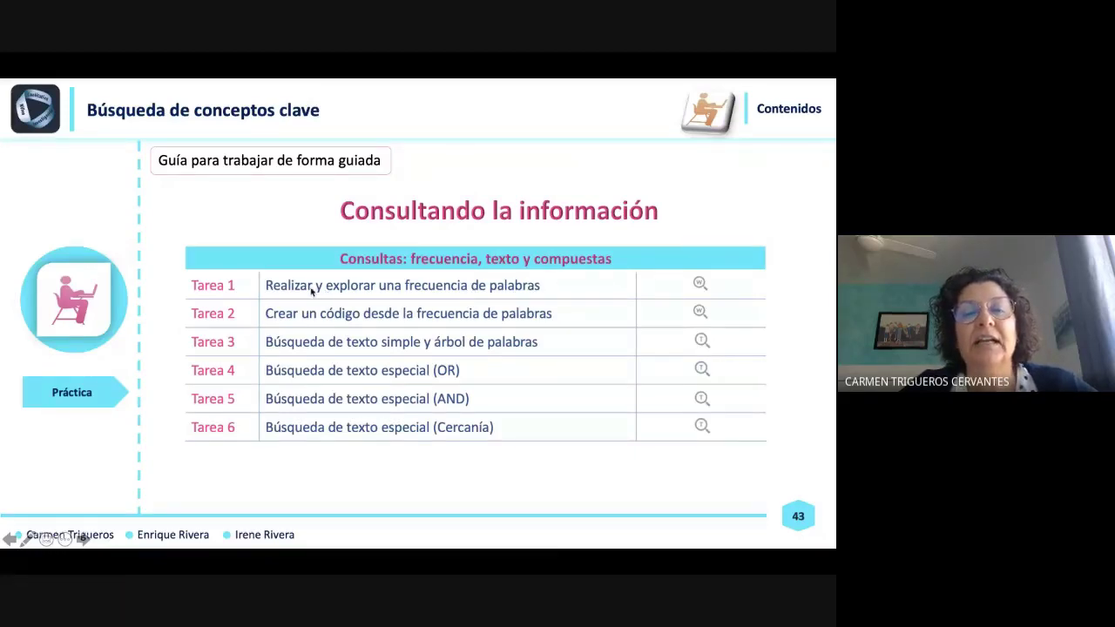
click(619, 223)
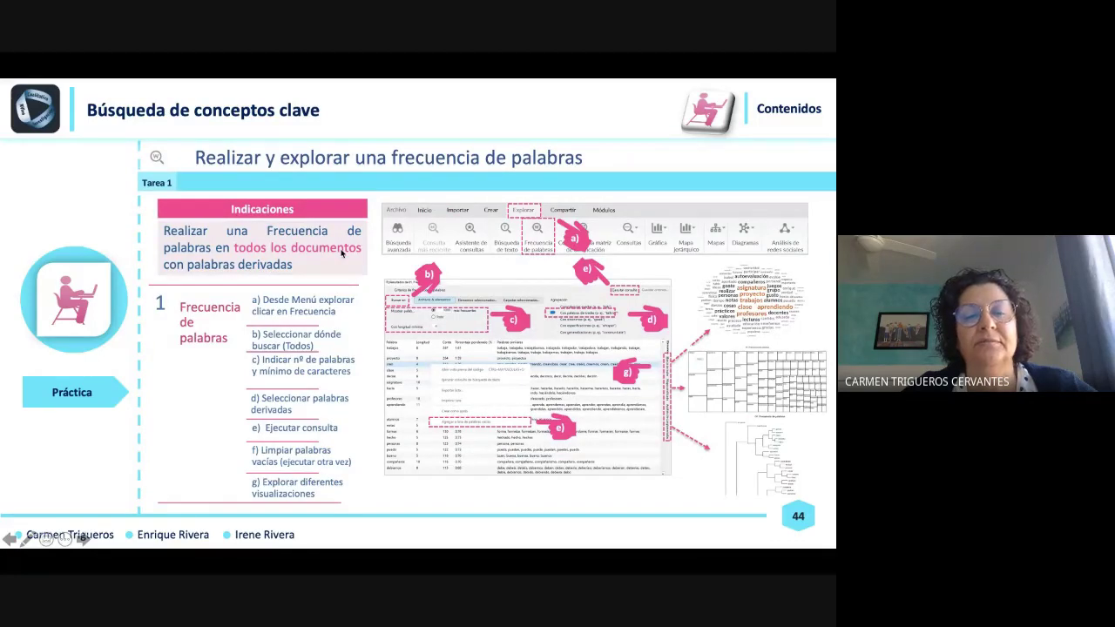
Switch to NVivo, display the project's Casos, and open a new word frequency query with a wider query pane
key(Right)
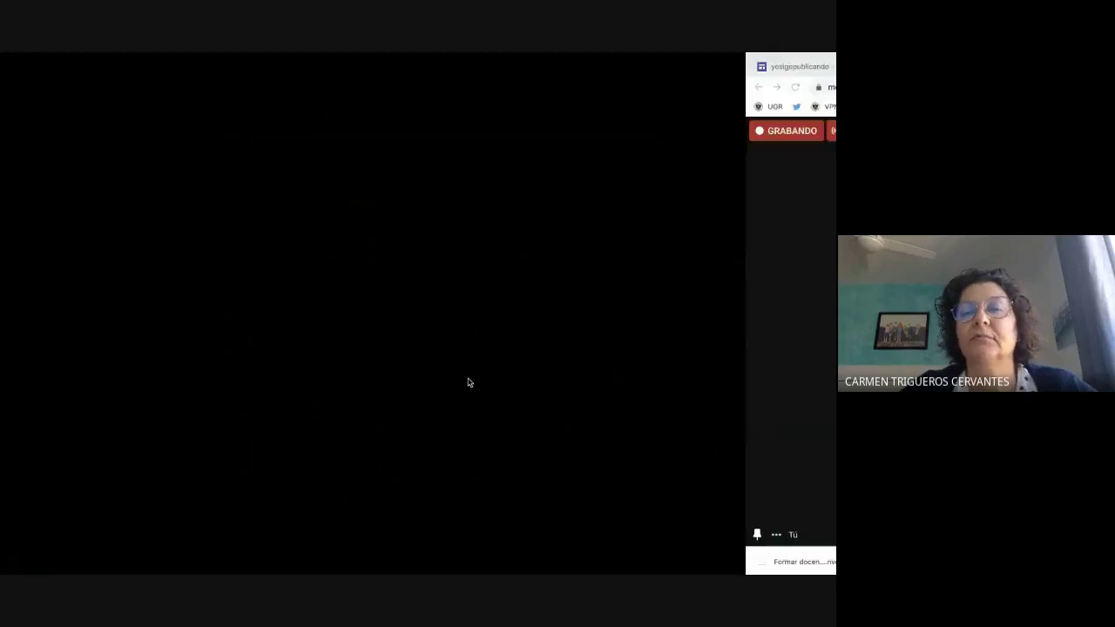
key(alt+Tab)
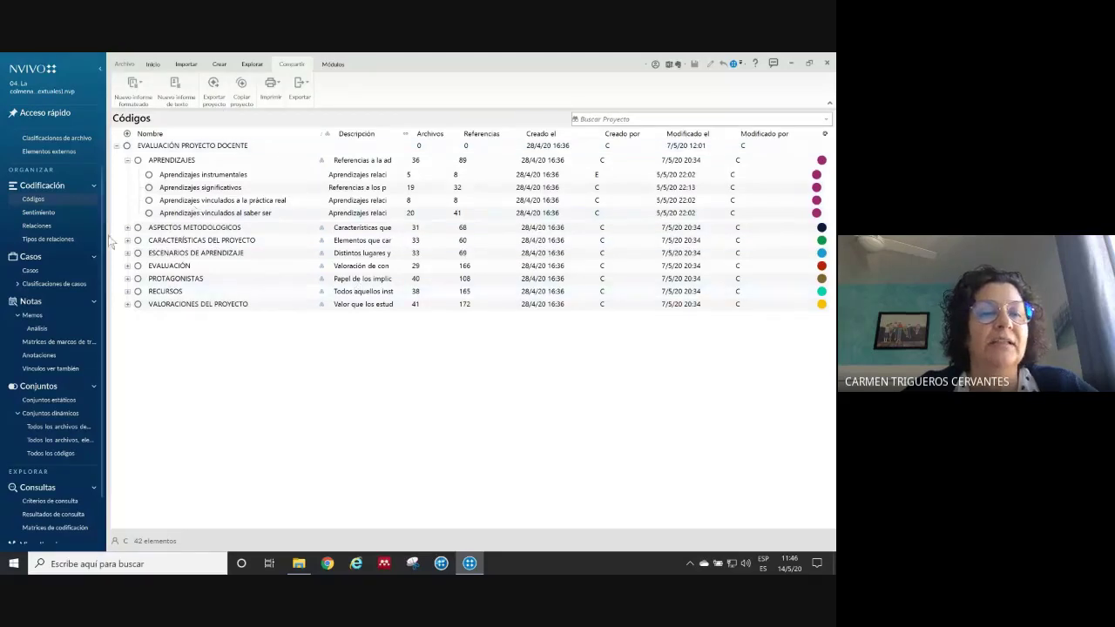
click(31, 271)
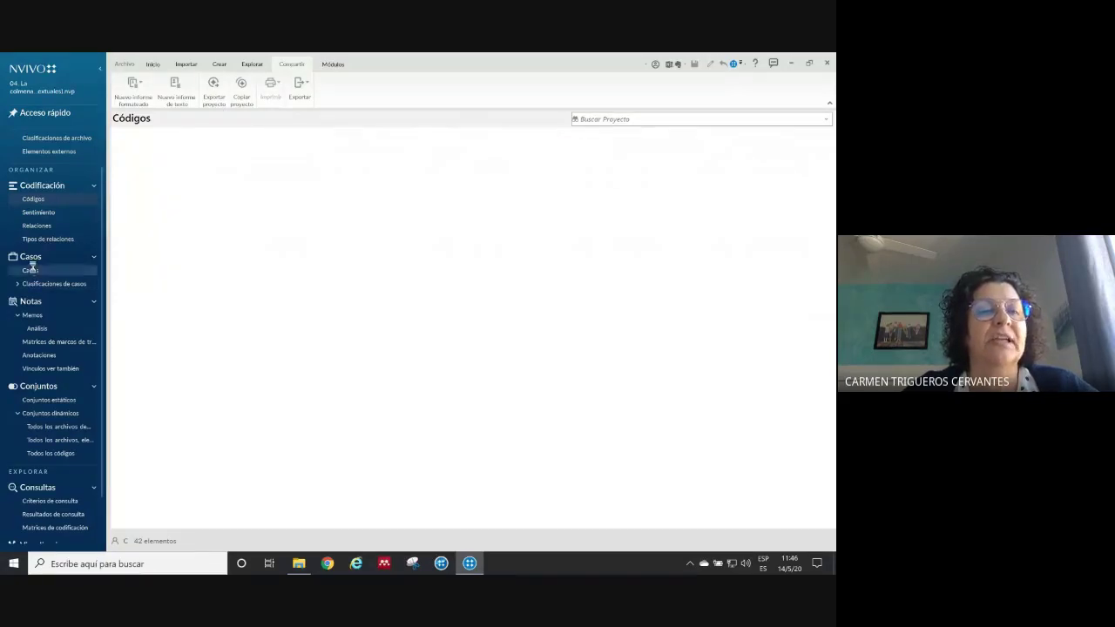
click(251, 66)
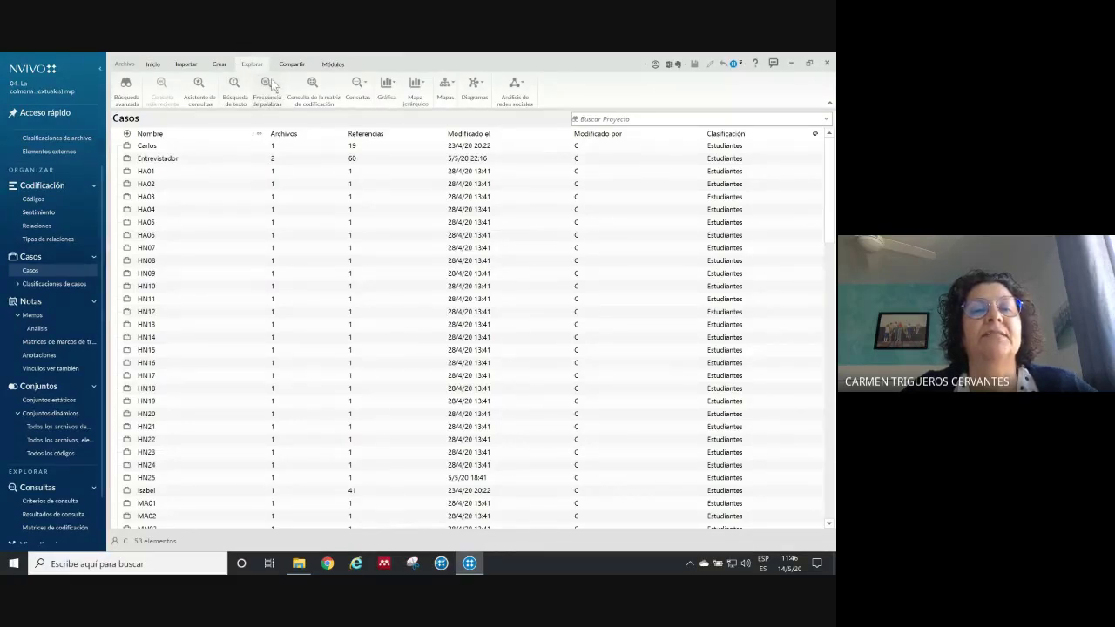
click(267, 91)
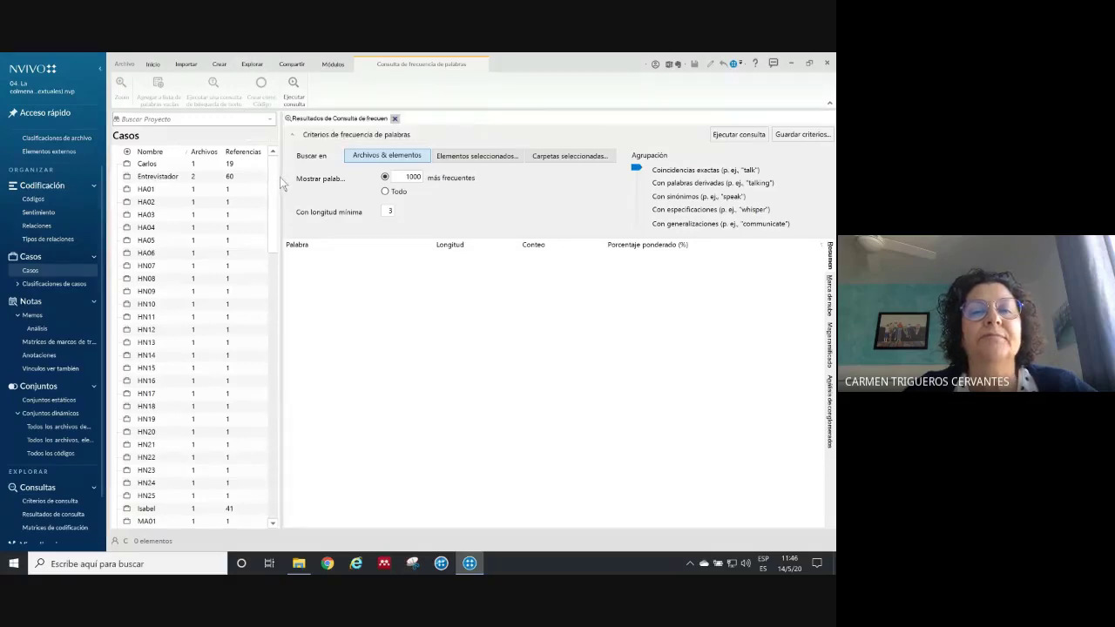
drag(281, 181, 227, 177)
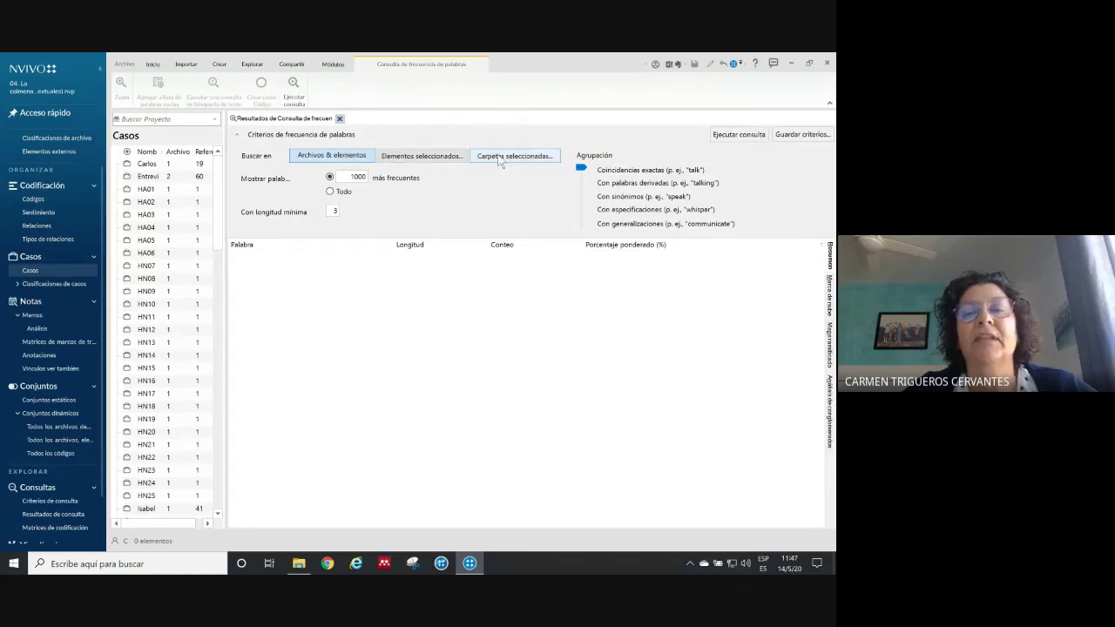
Limit the word frequency query's search to the "Documentos de evaluación" folder under Archivos
click(503, 156)
click(324, 224)
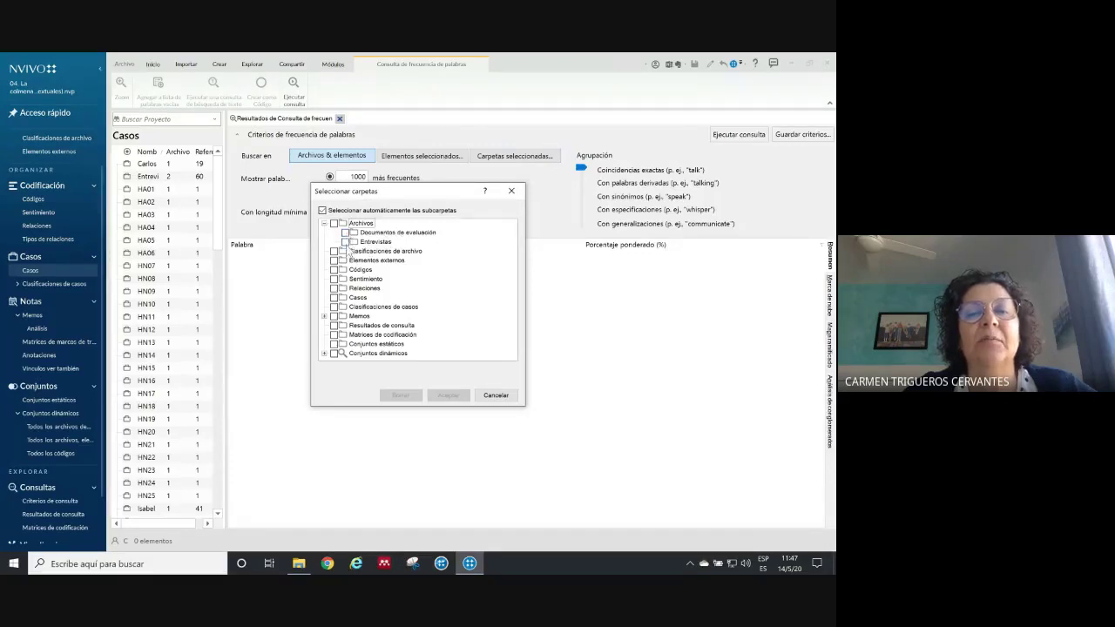
click(345, 233)
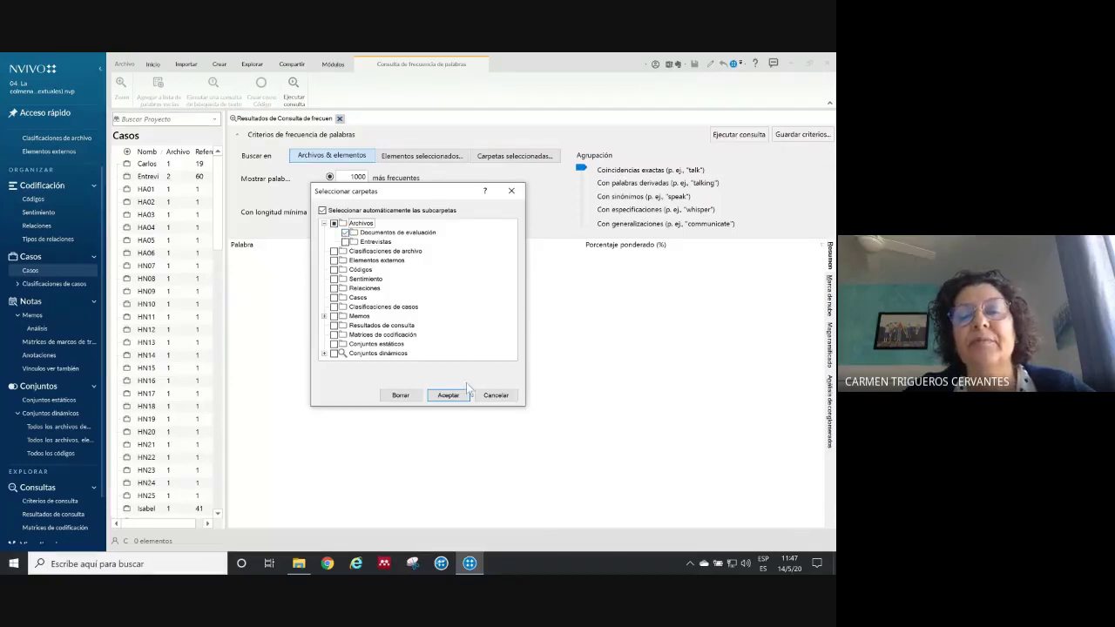
click(447, 396)
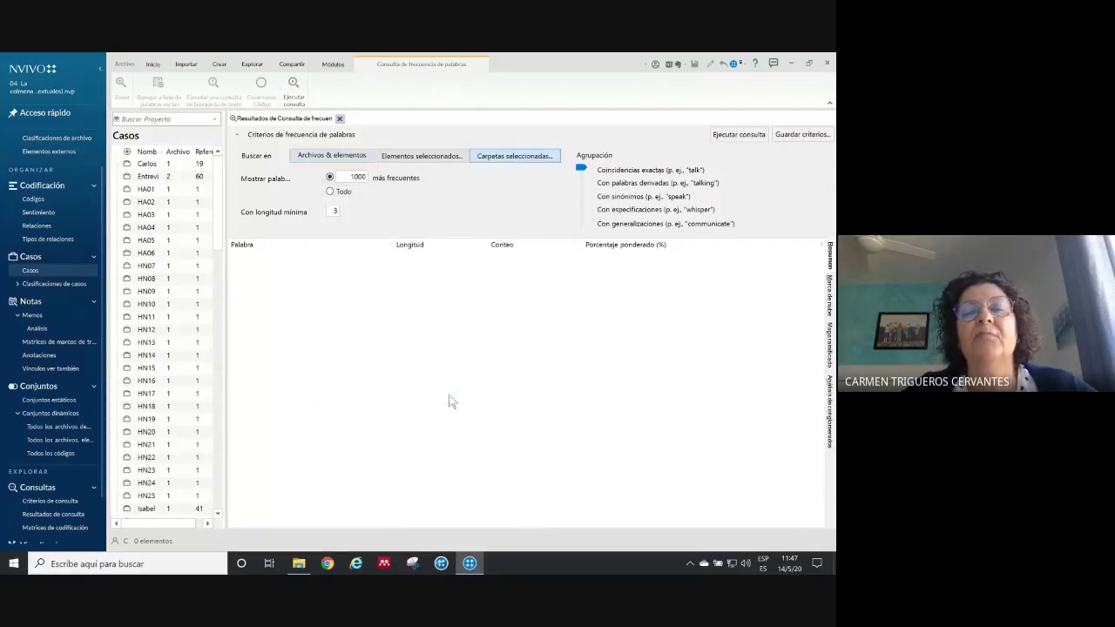
Set the query to show all words with a minimum length of 4, grouped with derived words ("Con palabras derivadas")
click(330, 191)
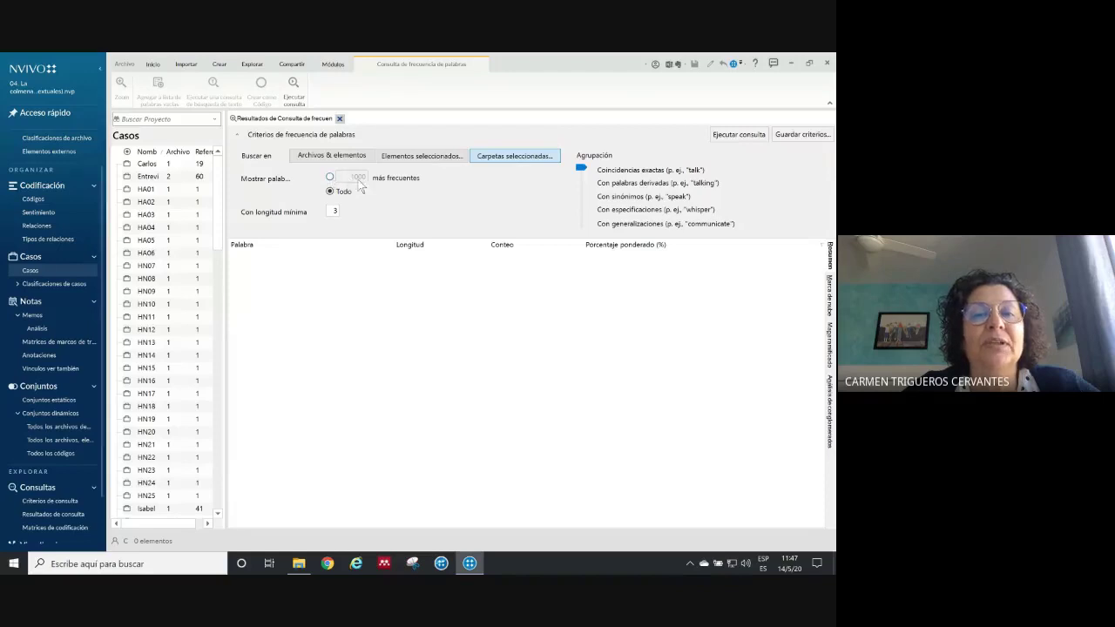
click(330, 178)
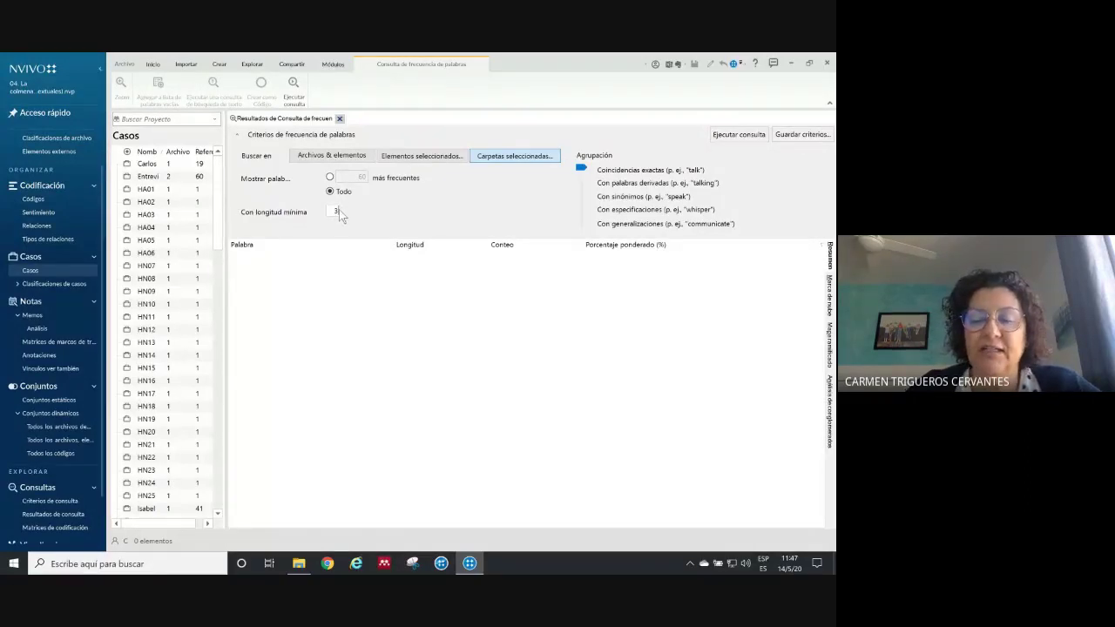
key(BackSpace)
text(4)
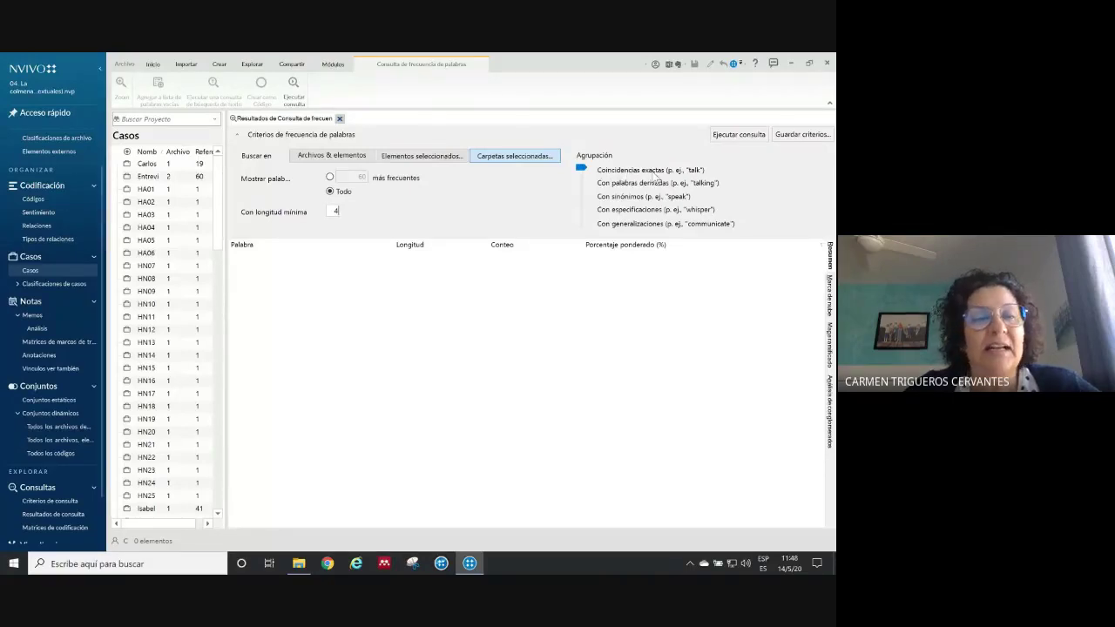
click(587, 187)
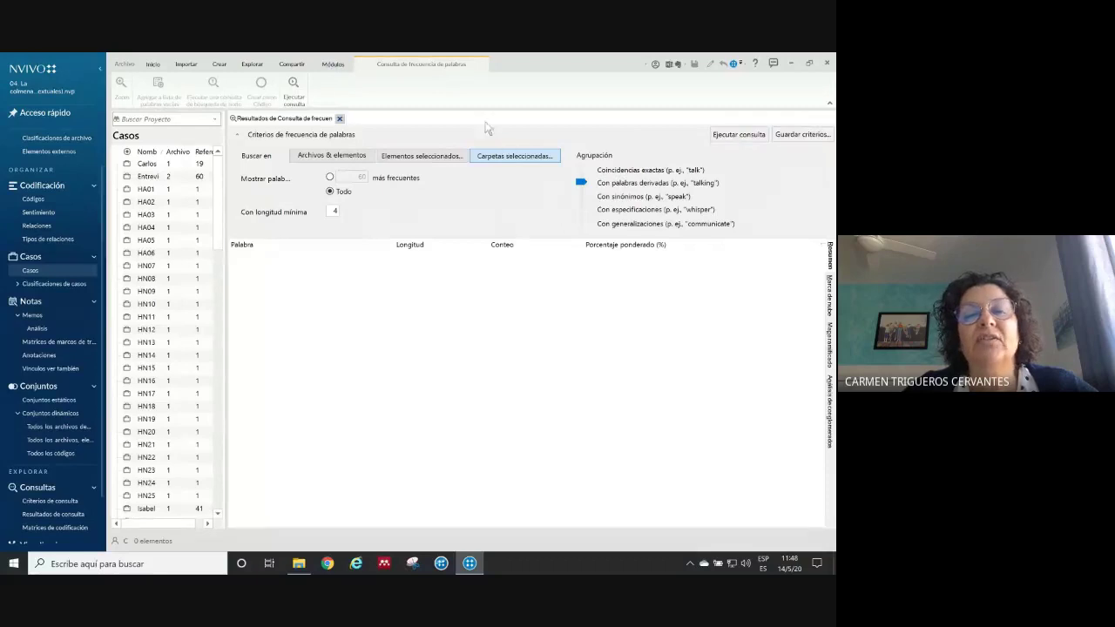
Run the word frequency query, dismiss the stop words notice and widen the Palabra column to show full words
click(739, 136)
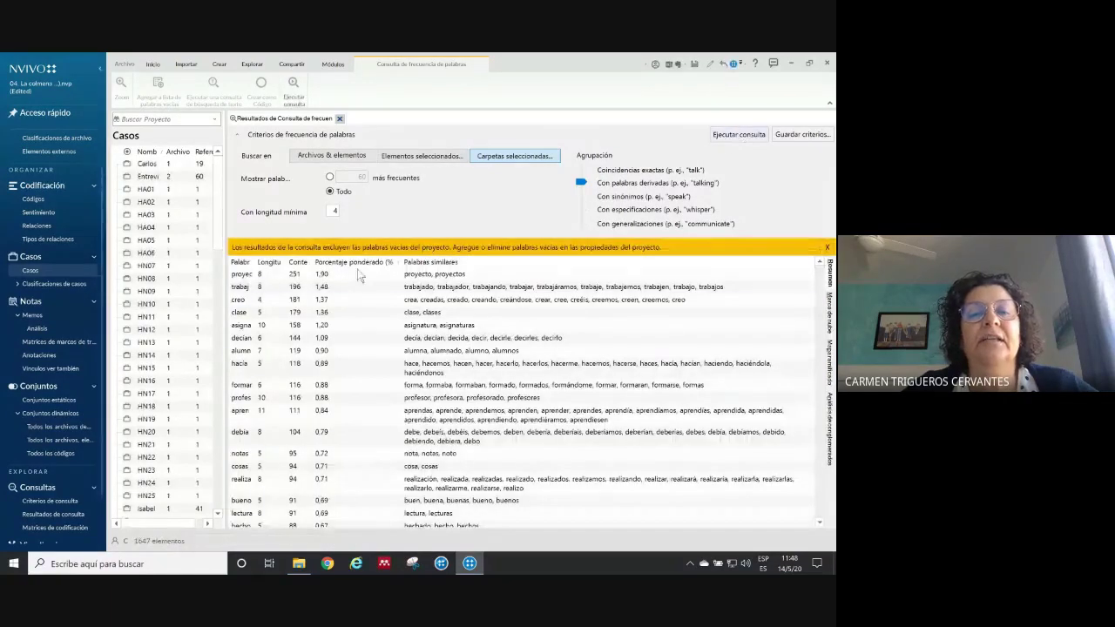
click(827, 248)
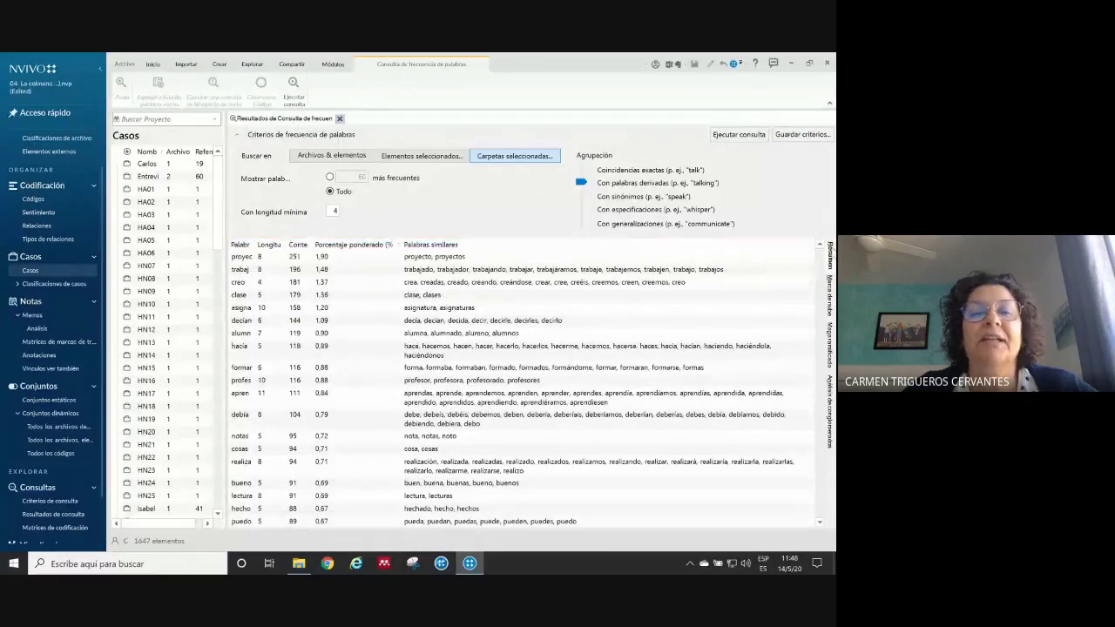
drag(257, 245, 299, 245)
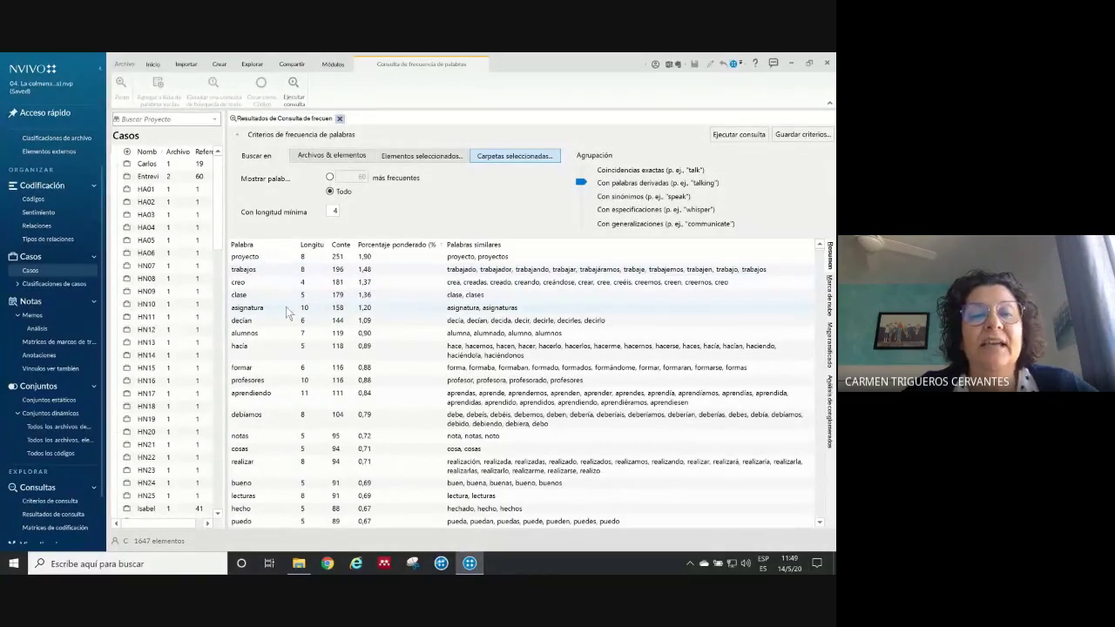
Add "hacía" and all its derived forms to the stop words list and rerun the word frequency query
right_click(280, 354)
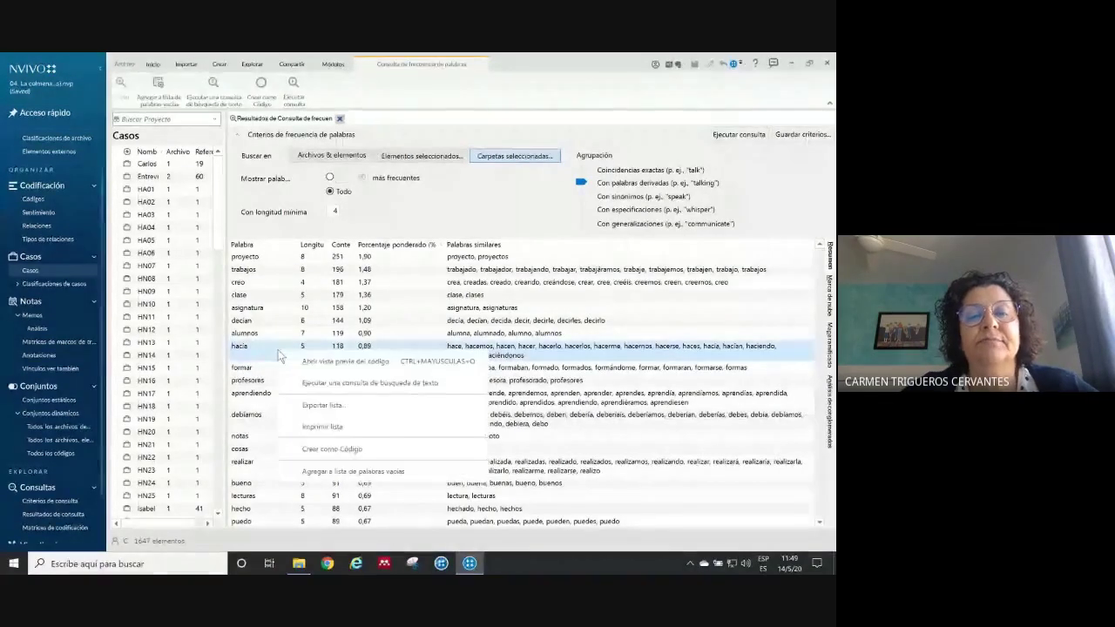
click(321, 470)
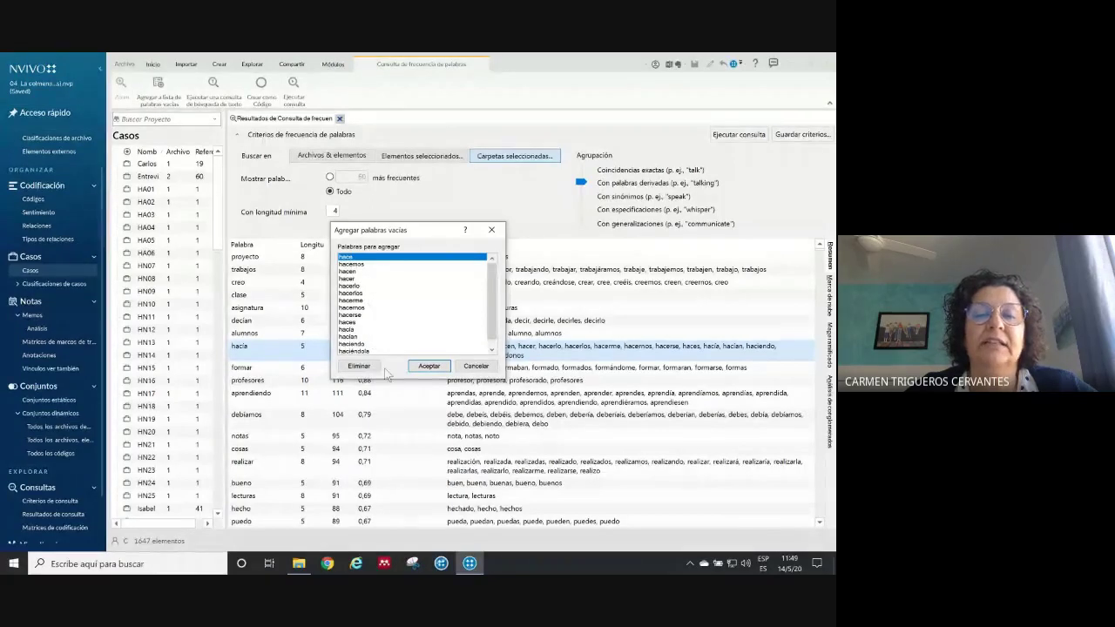
click(429, 366)
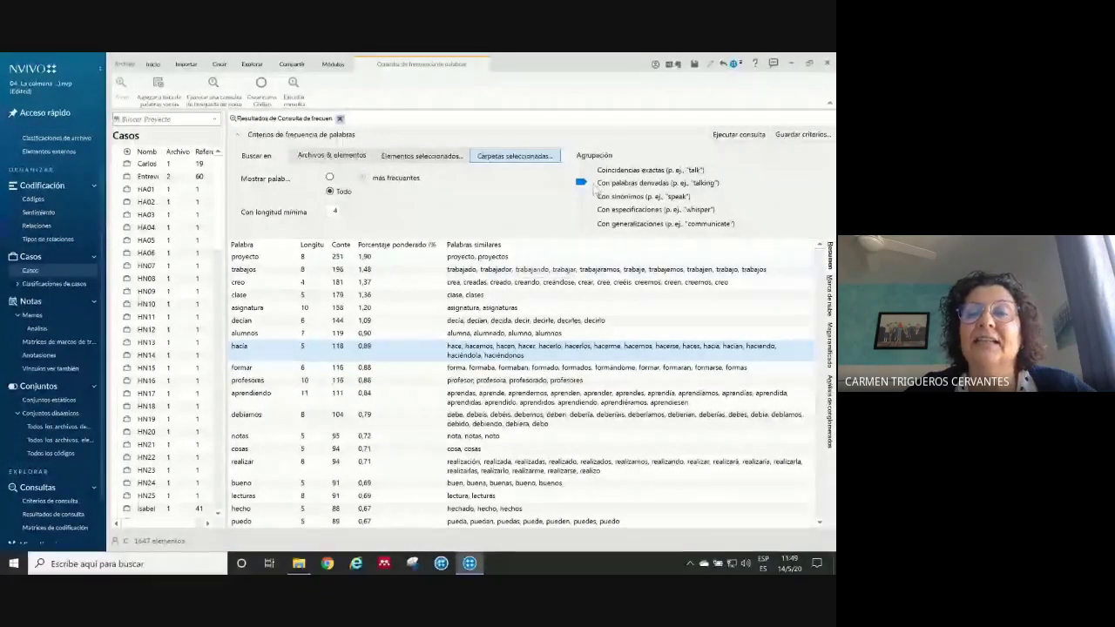
click(734, 136)
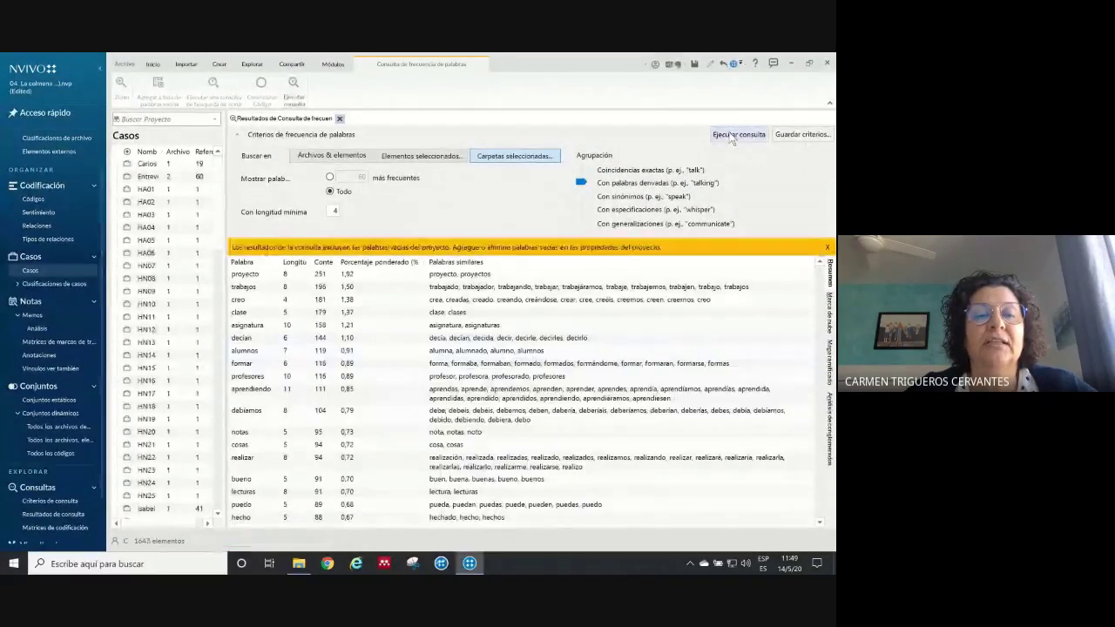
Dismiss the stop words notice and check which actions are available for "debíamos", "bueno" and "puedo" selected together
click(828, 247)
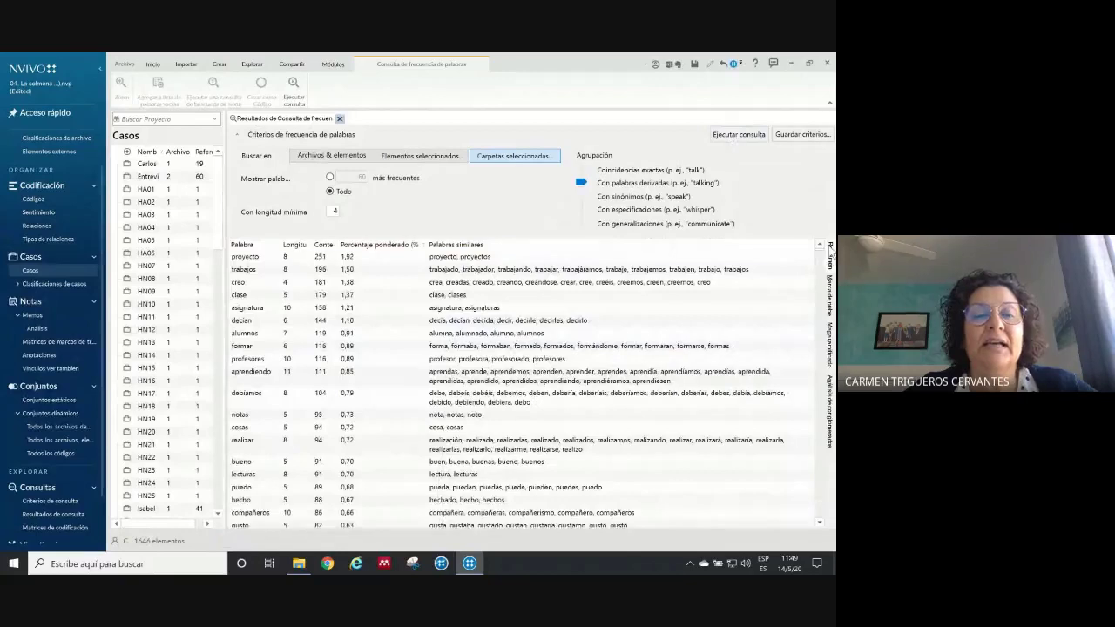
click(269, 463)
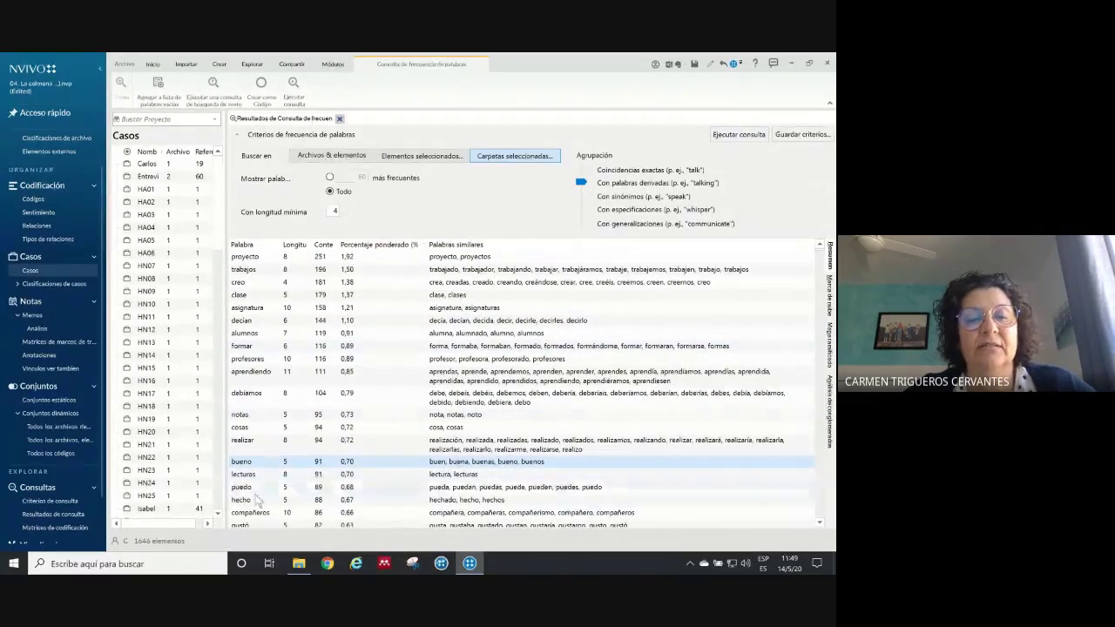
click(260, 488)
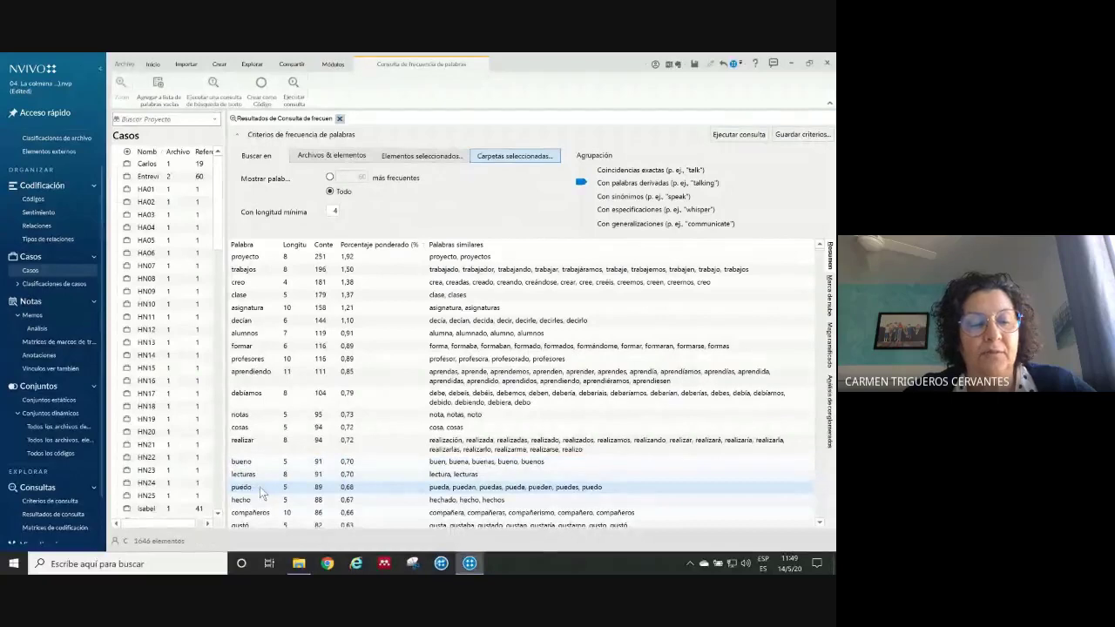
ctrl+click(261, 464)
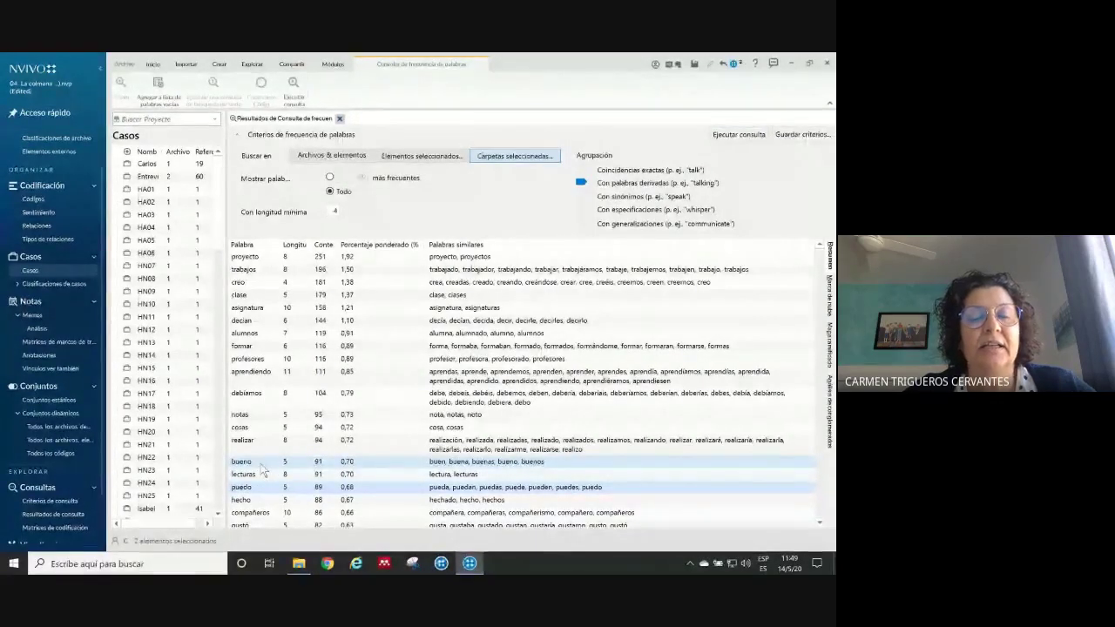
ctrl+click(265, 399)
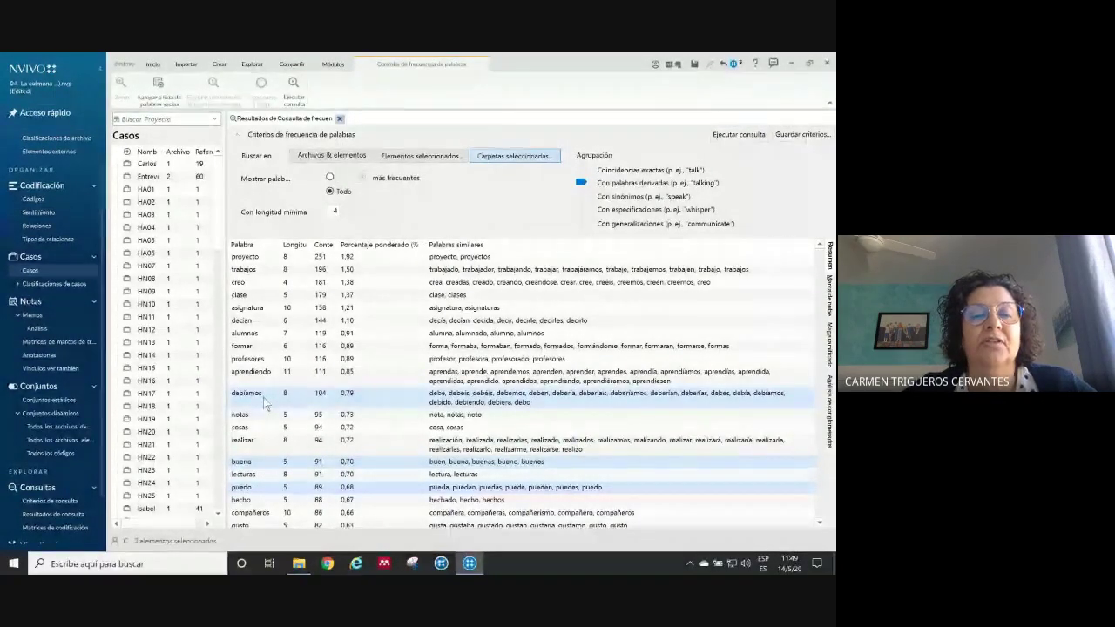
right_click(264, 401)
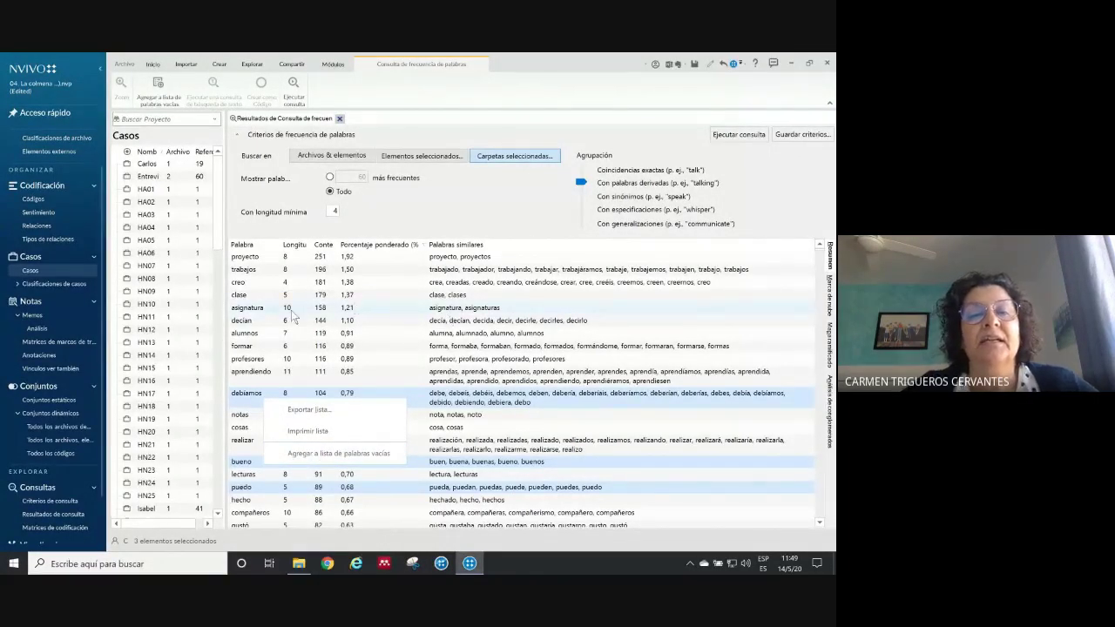
click(299, 378)
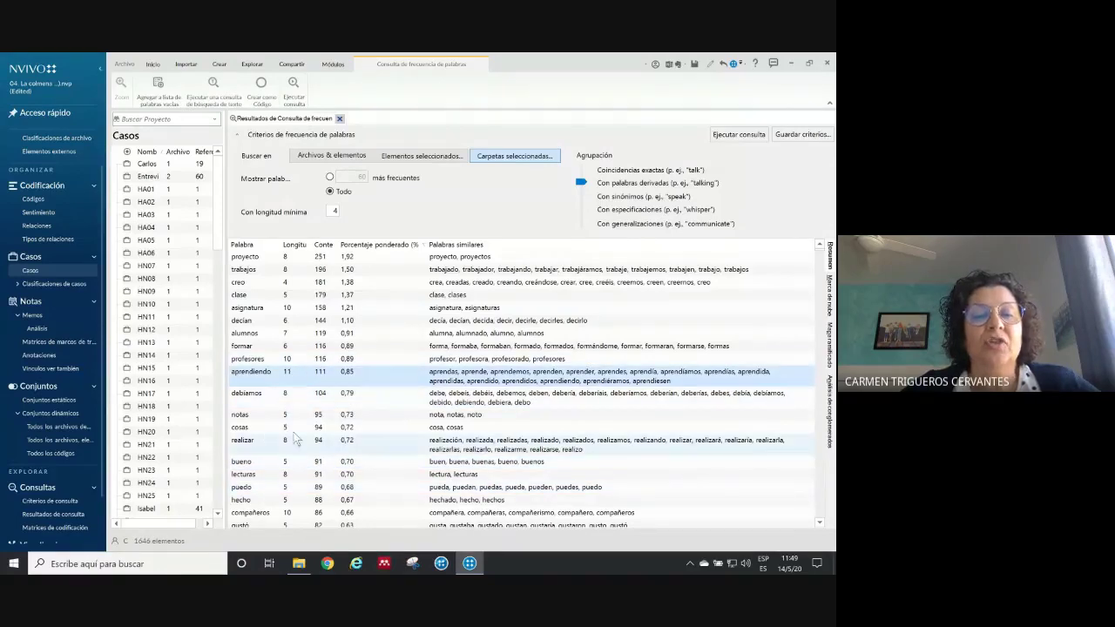
Create a code from the word "lecturas", choosing Lecturas under RECURSOS in EVALUACIÓN PROYECTO DOCENTE as its location
click(253, 476)
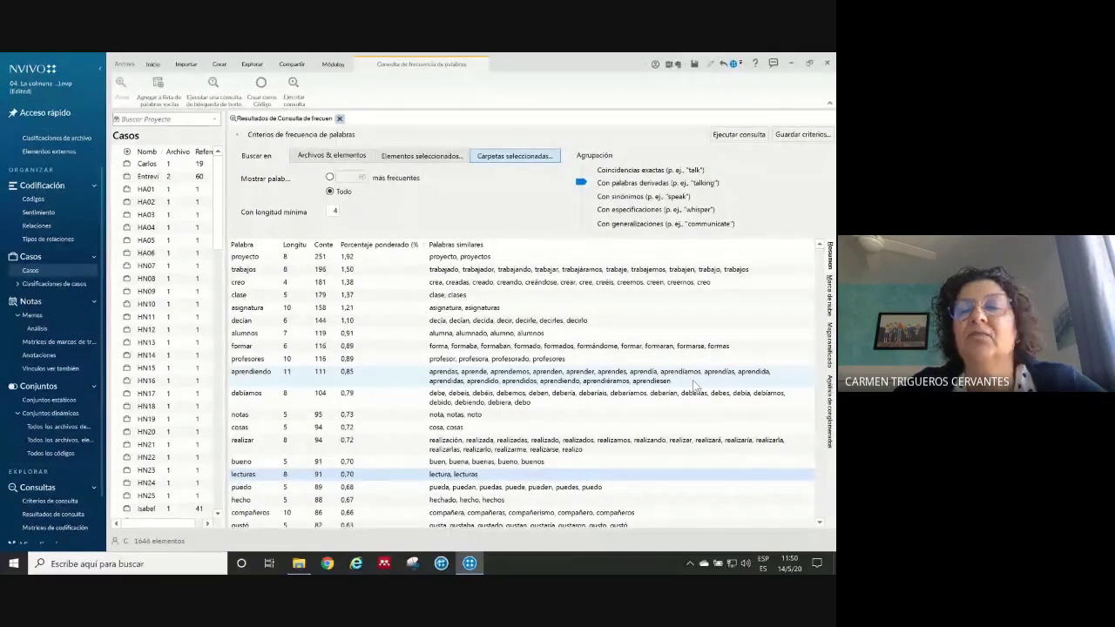
right_click(512, 478)
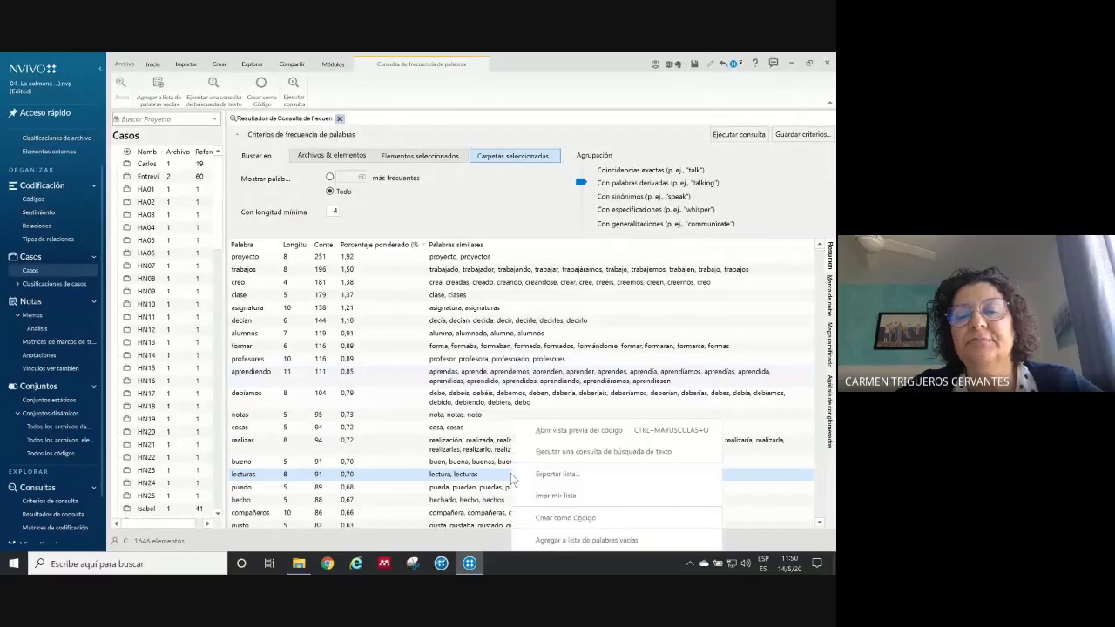
click(548, 520)
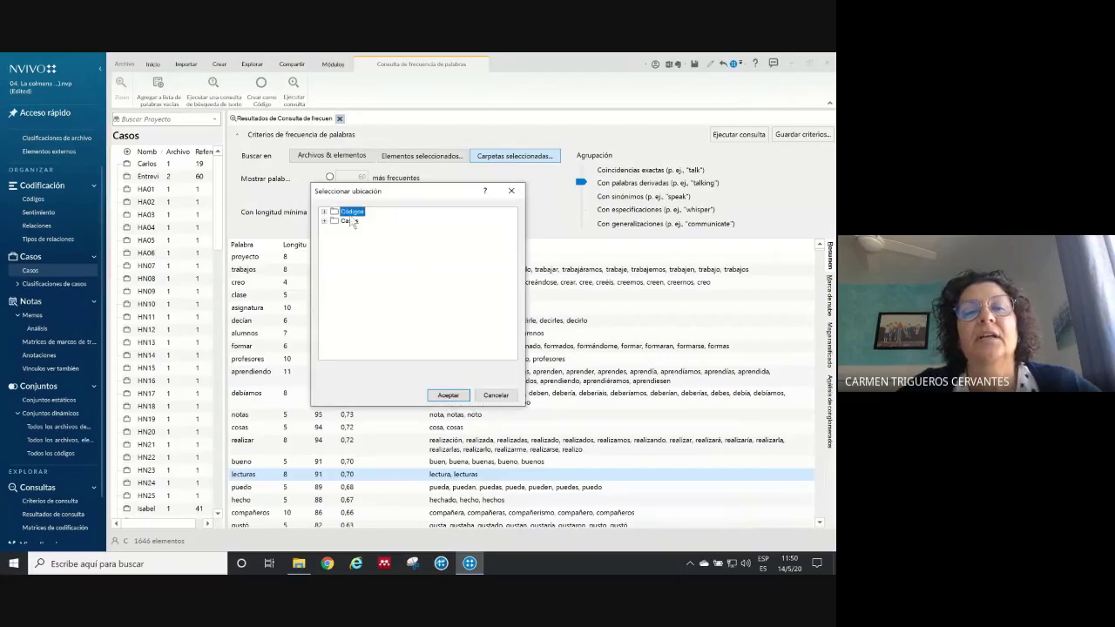
click(323, 212)
click(335, 221)
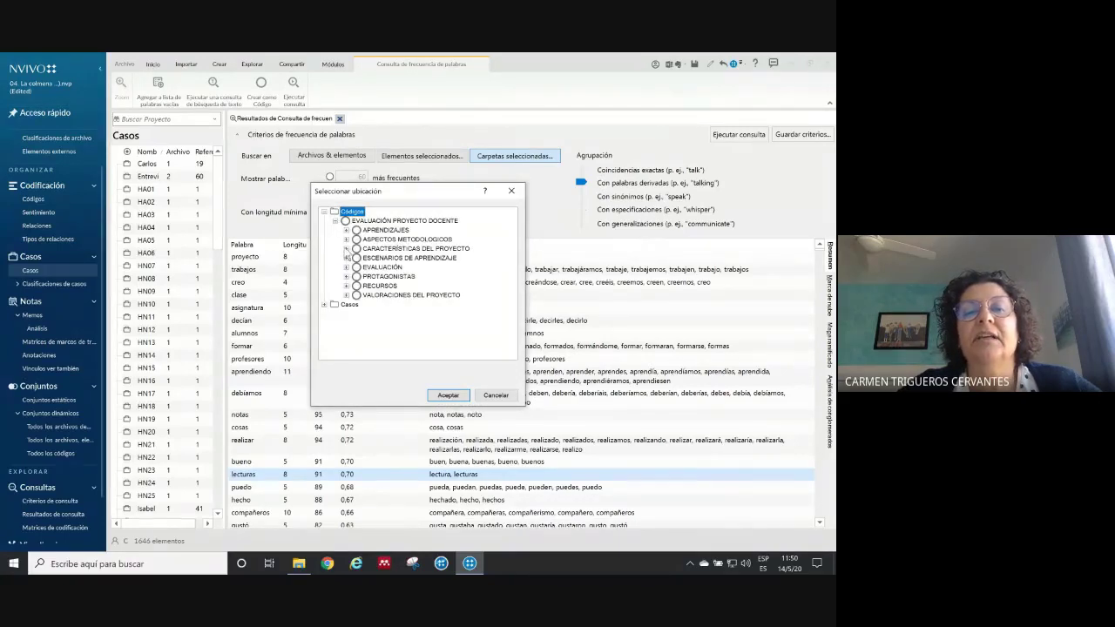
click(346, 249)
click(346, 249)
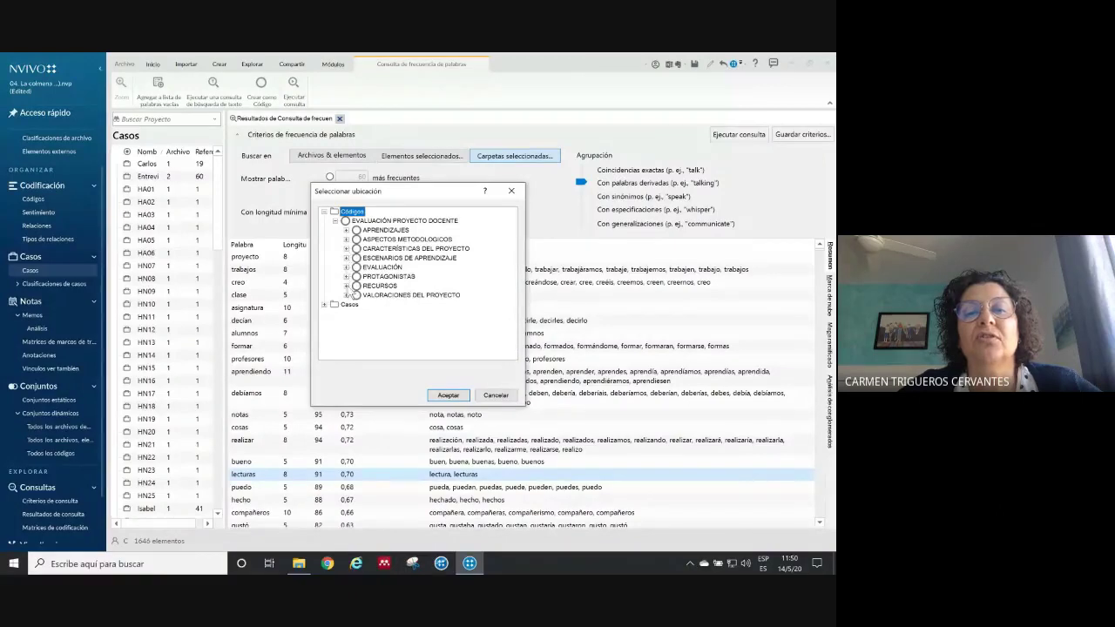
click(345, 286)
click(392, 315)
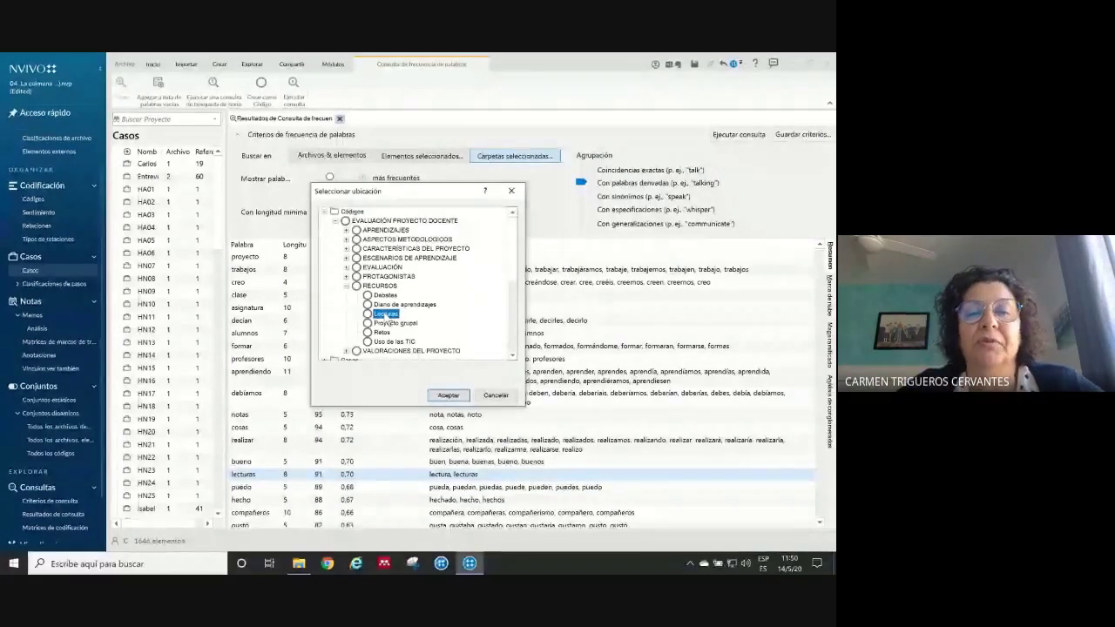
click(449, 397)
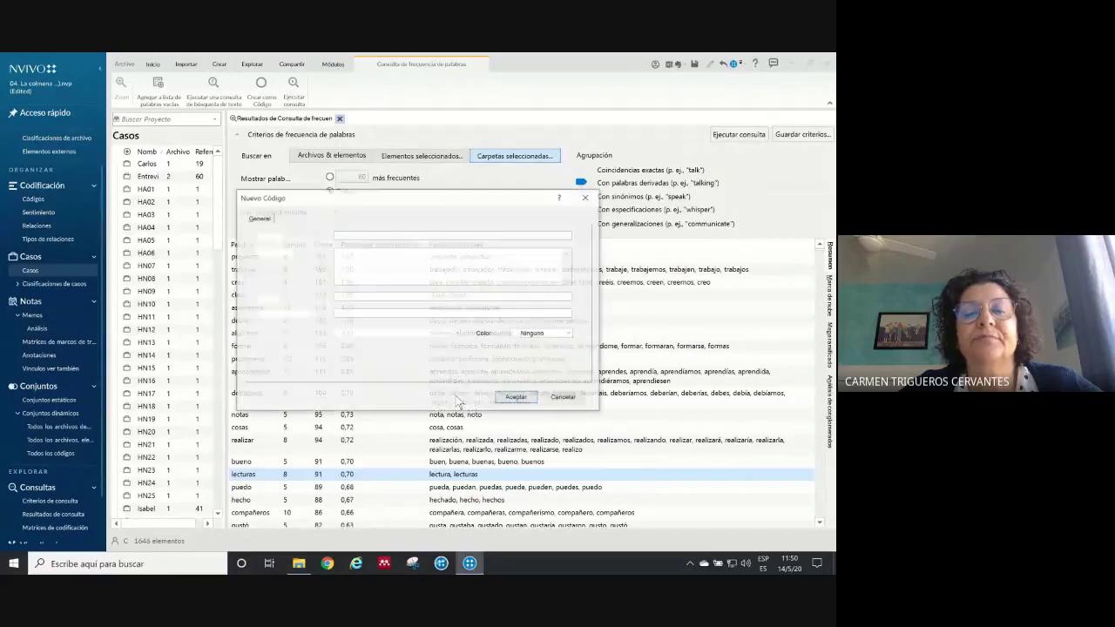
Name the new code "Lecturas 2" and confirm its creation
click(352, 235)
text(Le)
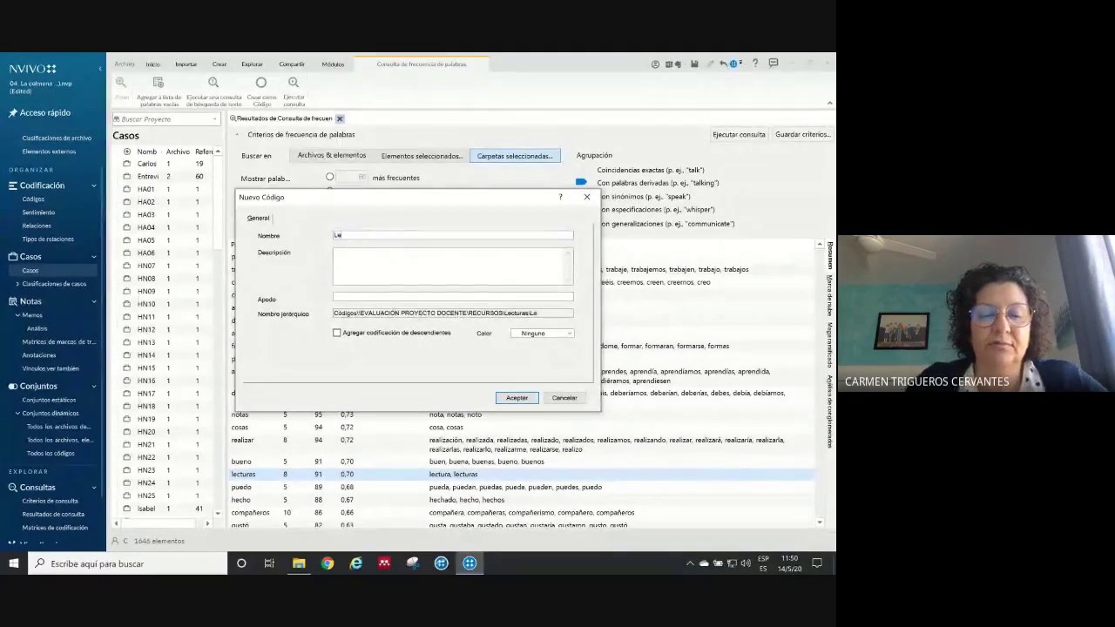
text(ctura)
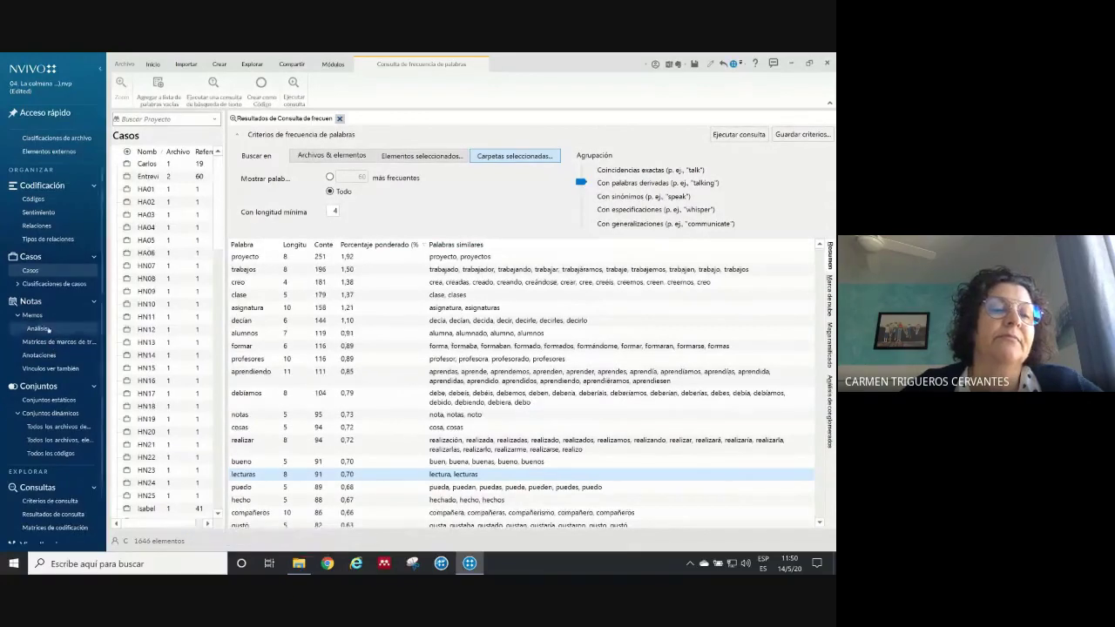
Show the project's codes in a wider list and open the "Lecturas 2" code under RECURSOS > Lecturas to examine its references
click(46, 201)
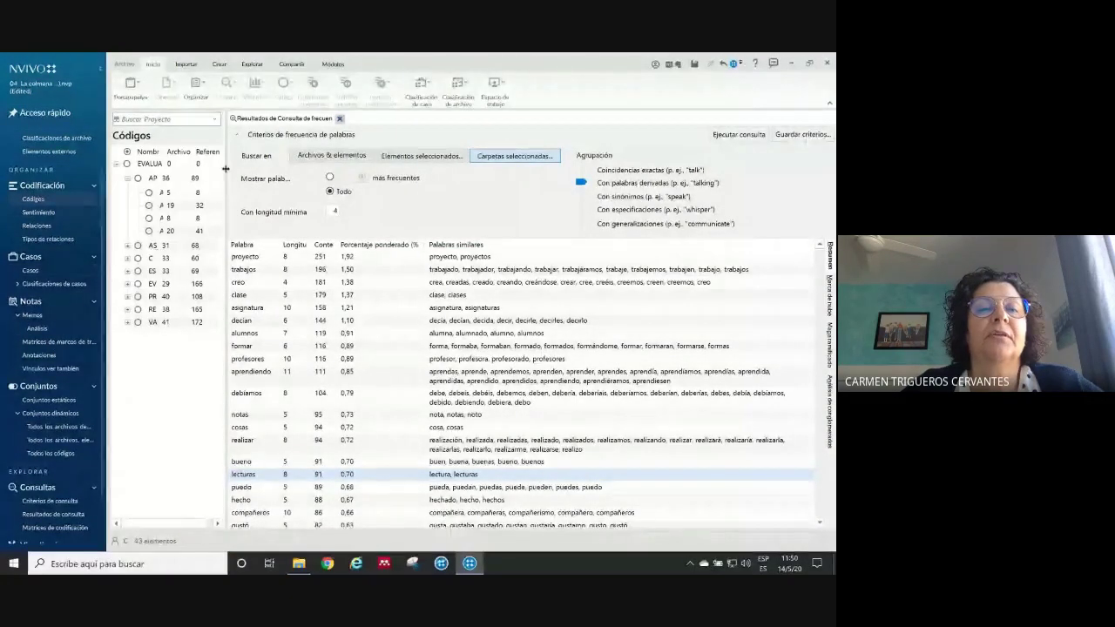
drag(225, 169, 378, 171)
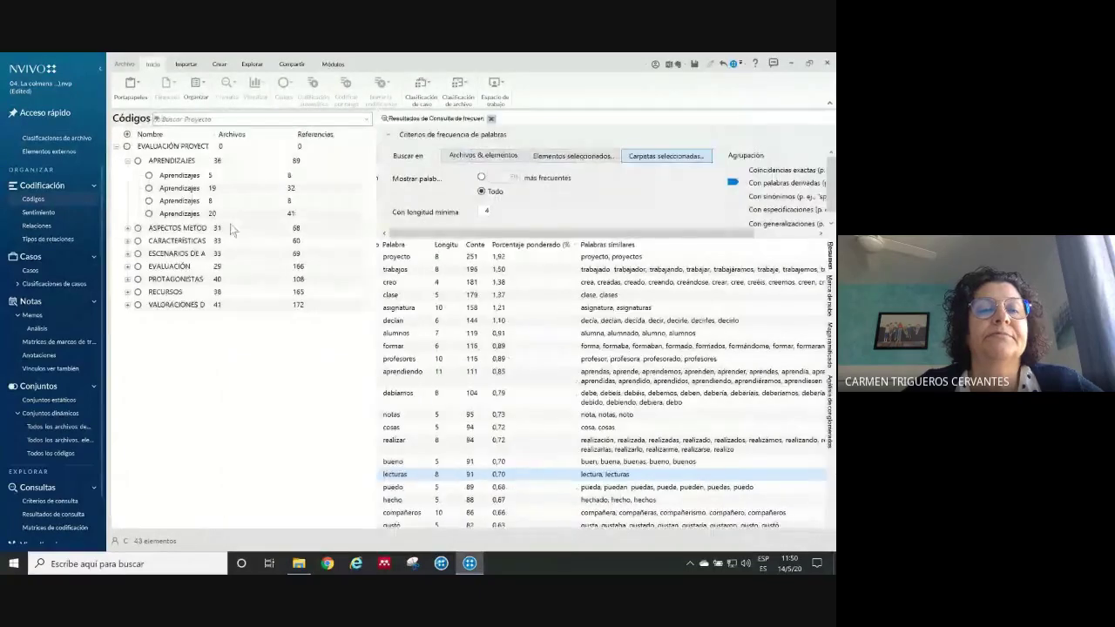
click(127, 160)
click(127, 237)
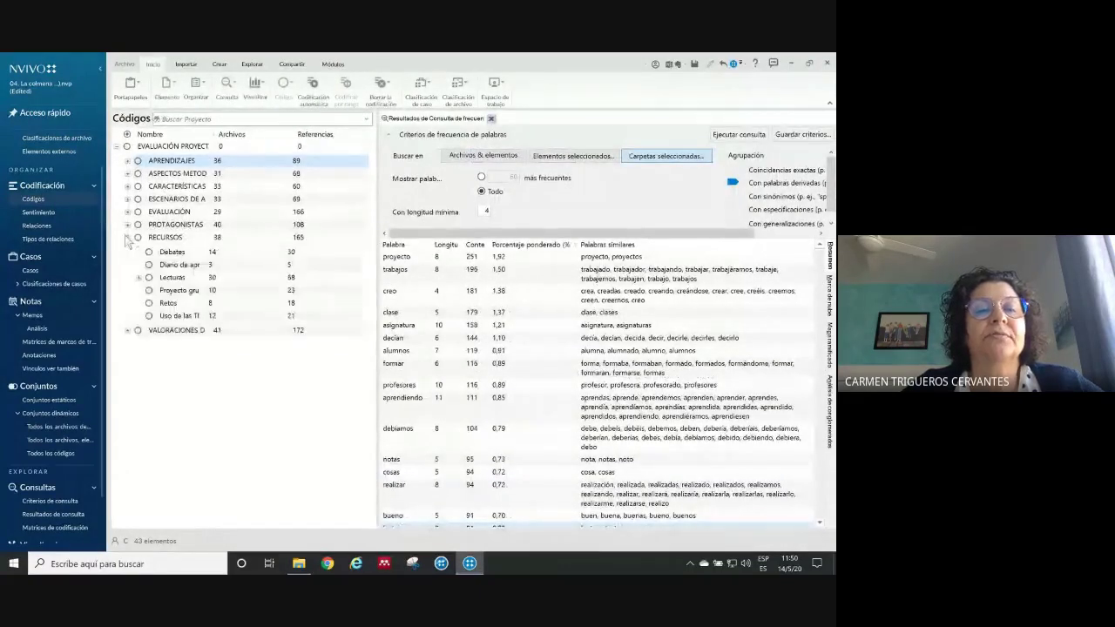
click(138, 278)
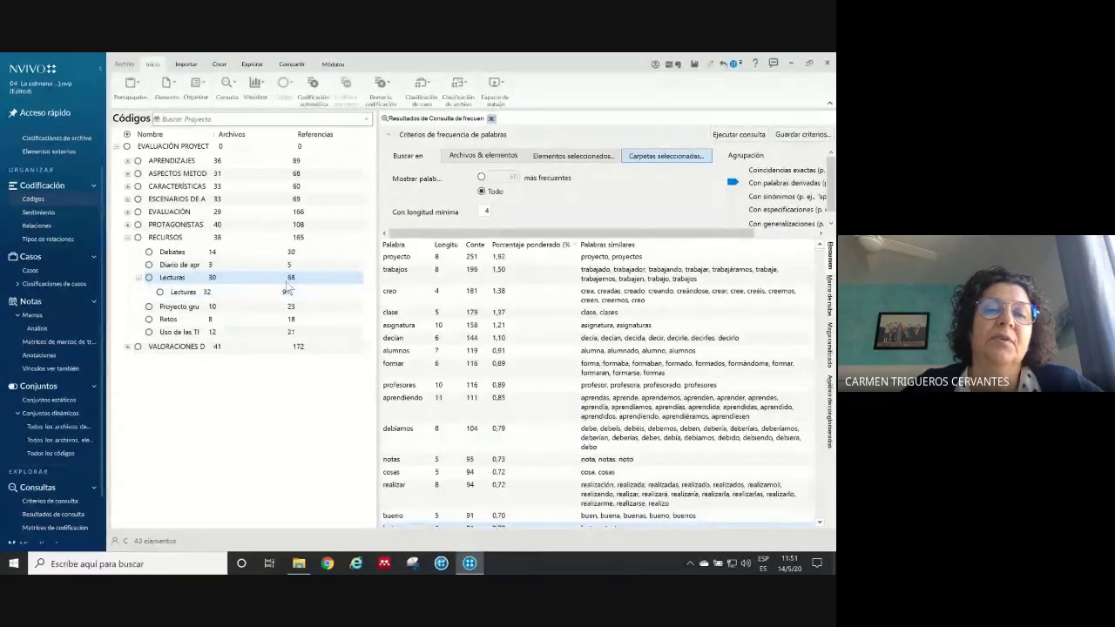
click(199, 293)
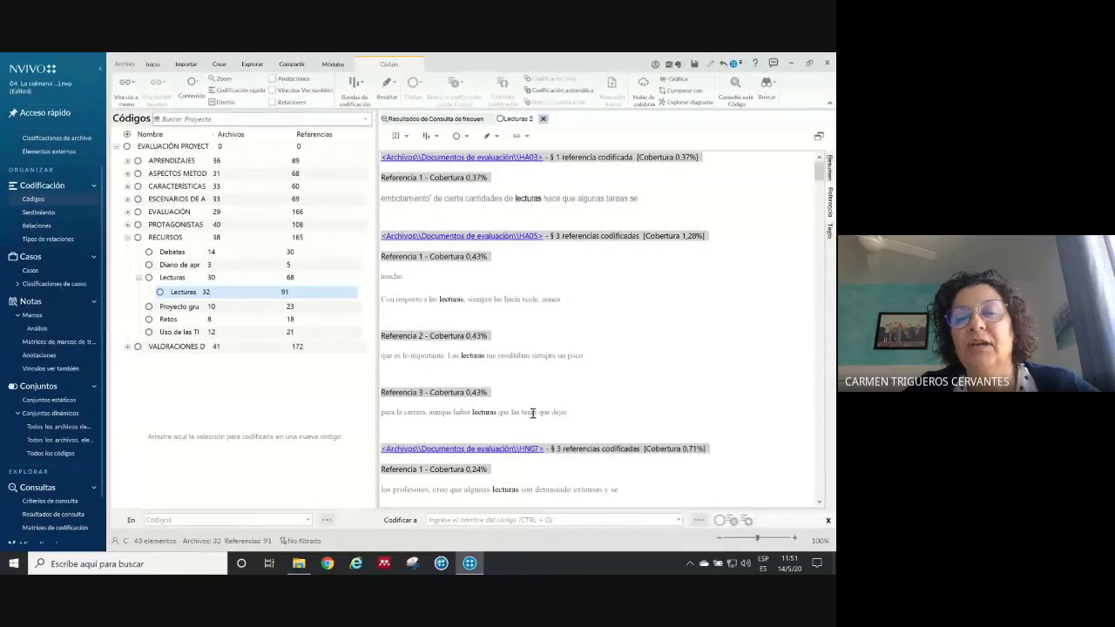
Select all the references in the "Lecturas 2" code and extend their coding to the broad context ("Contexto amplio")
right_click(529, 210)
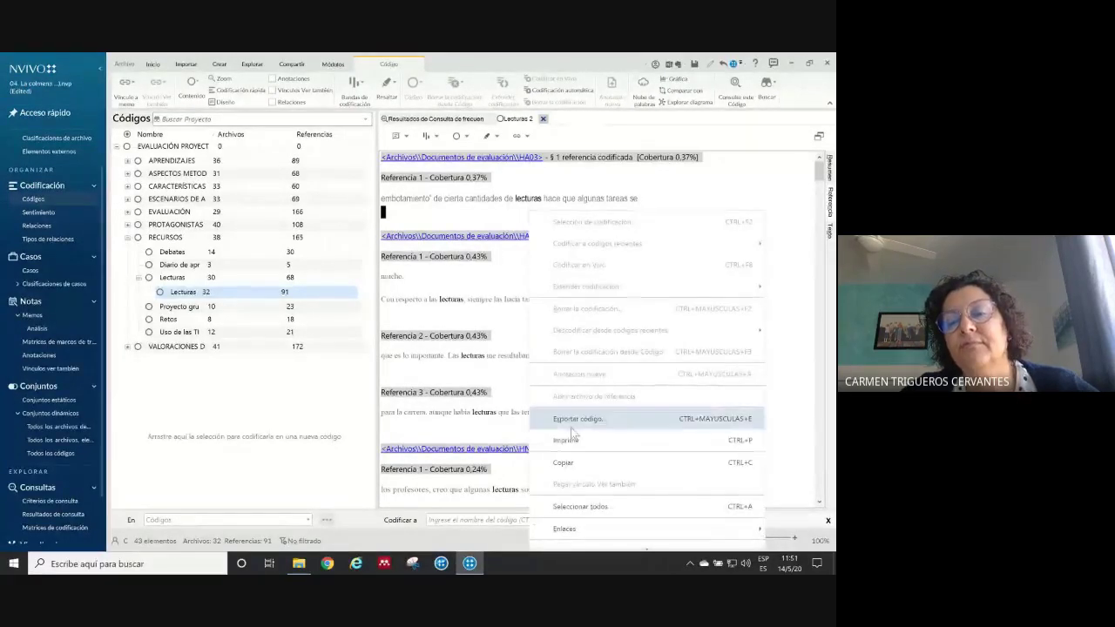
click(575, 506)
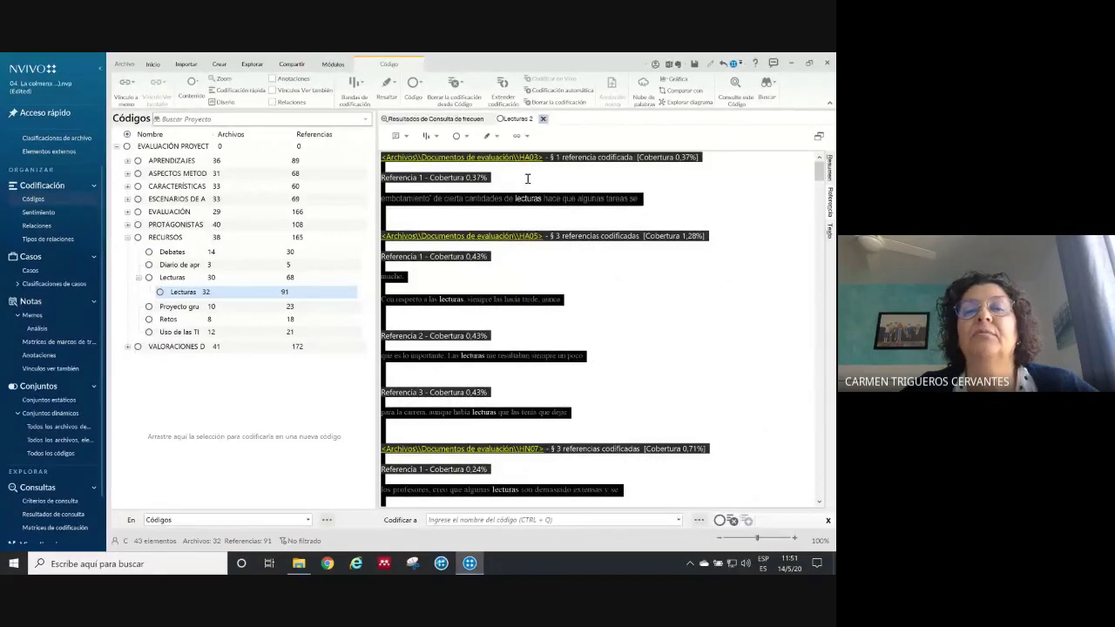
click(505, 99)
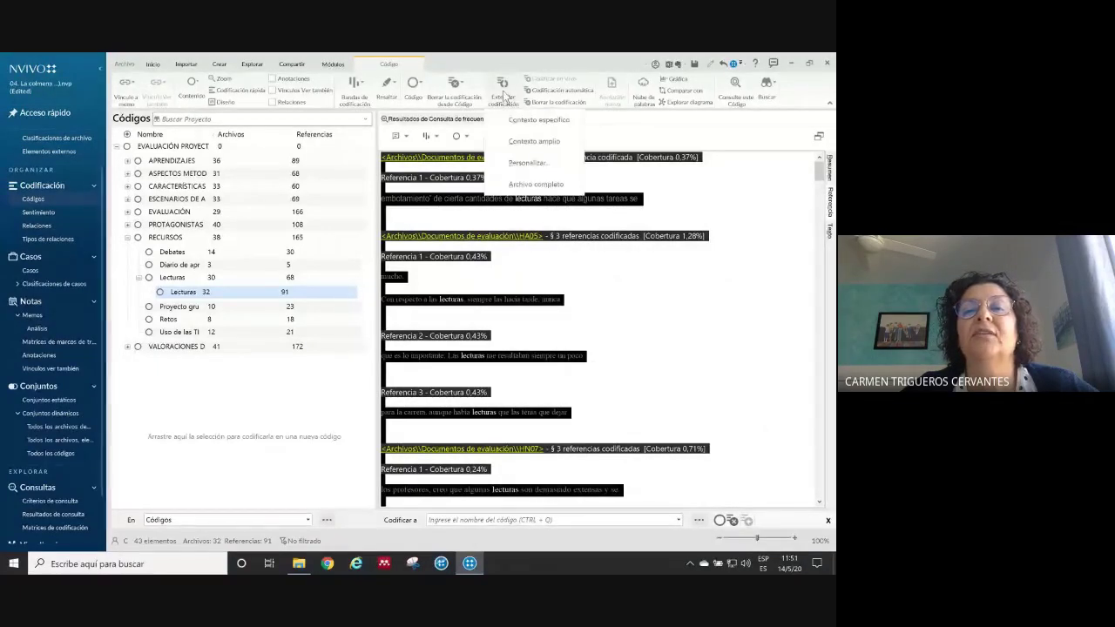
click(509, 144)
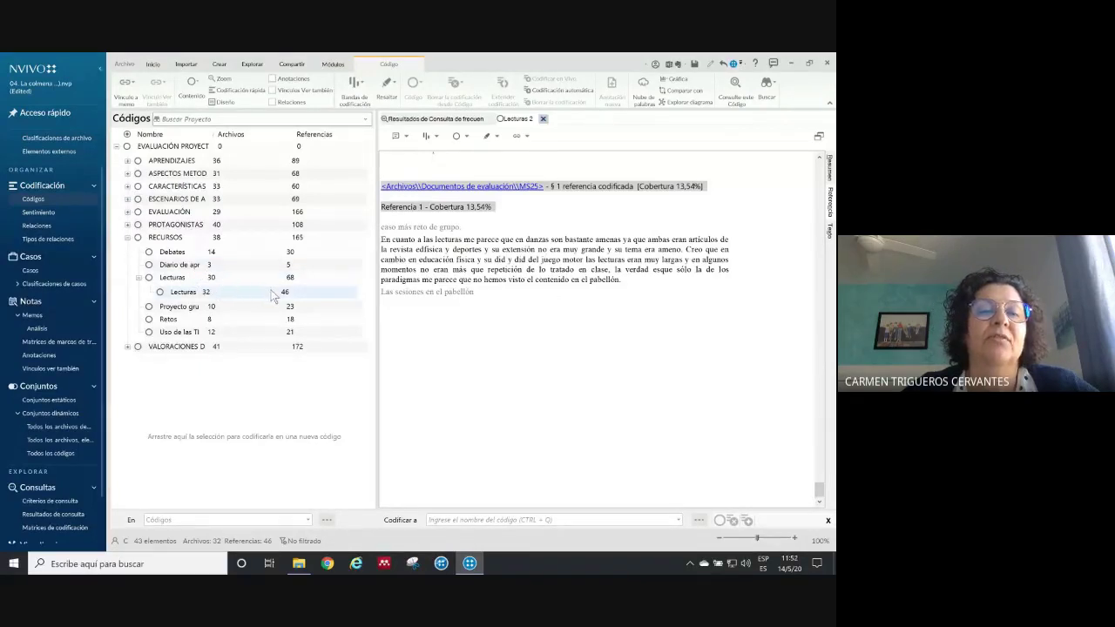
Delete the "Lecturas 2" code and return to the word frequency query results
click(213, 294)
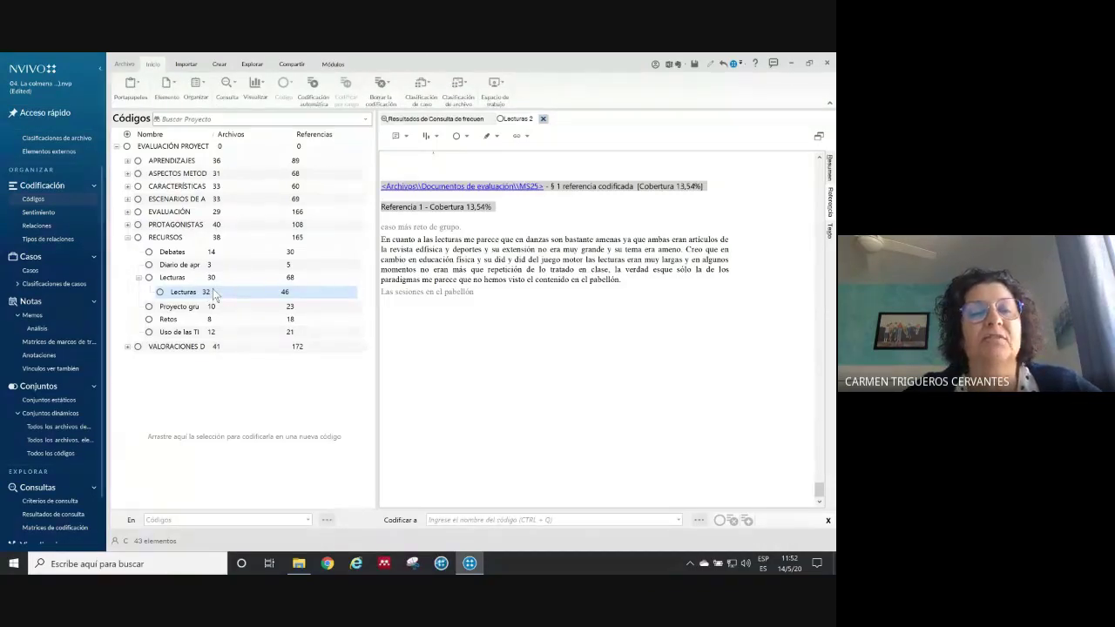
right_click(213, 294)
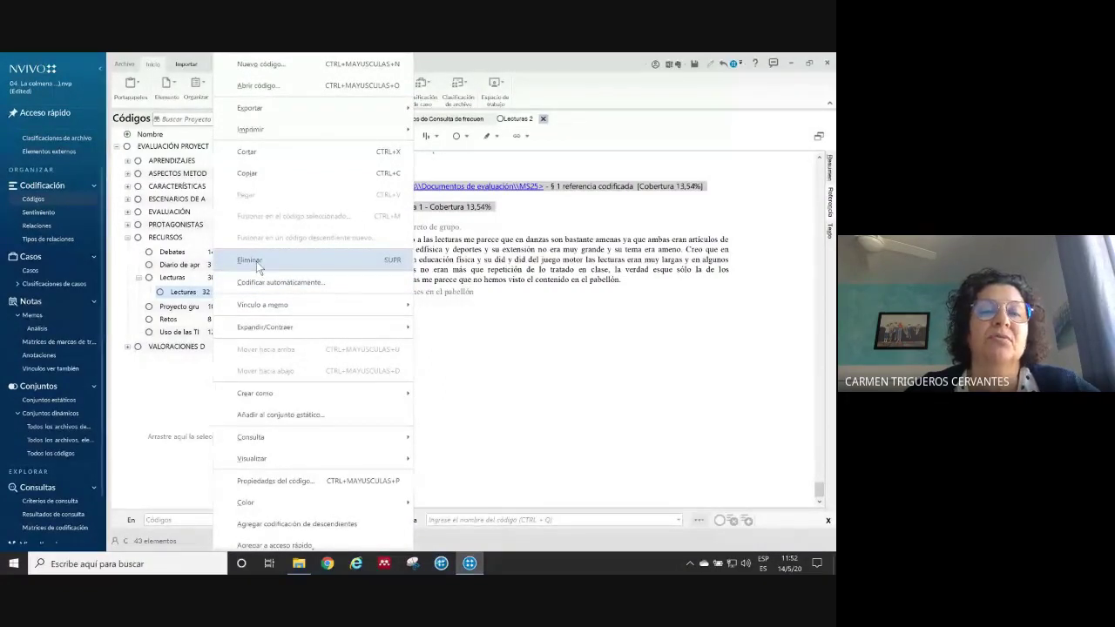
click(256, 262)
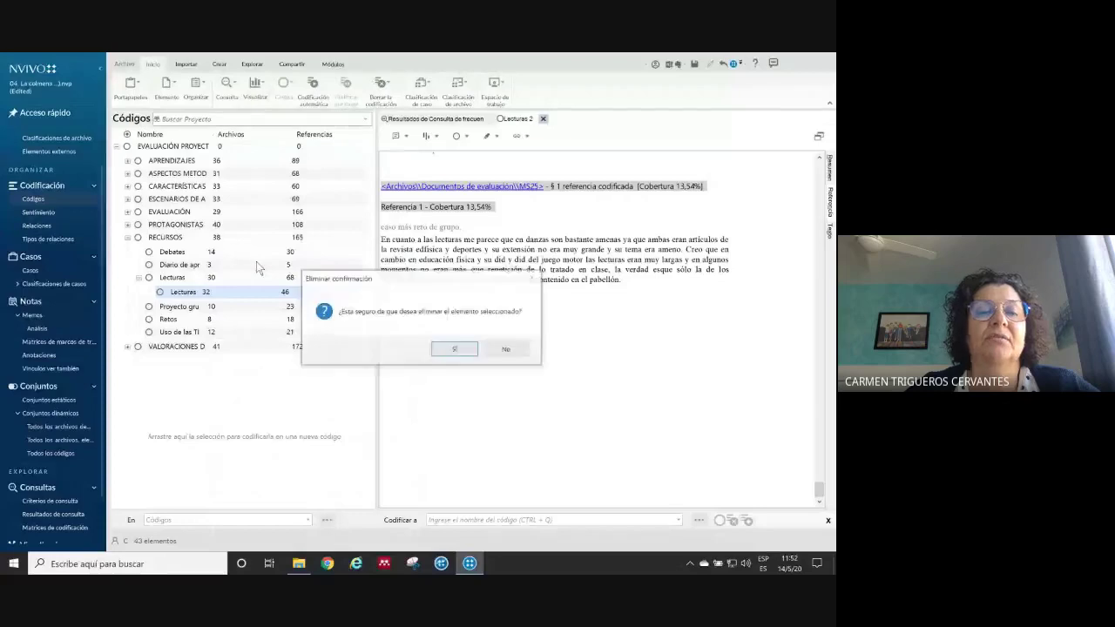
click(452, 349)
click(543, 120)
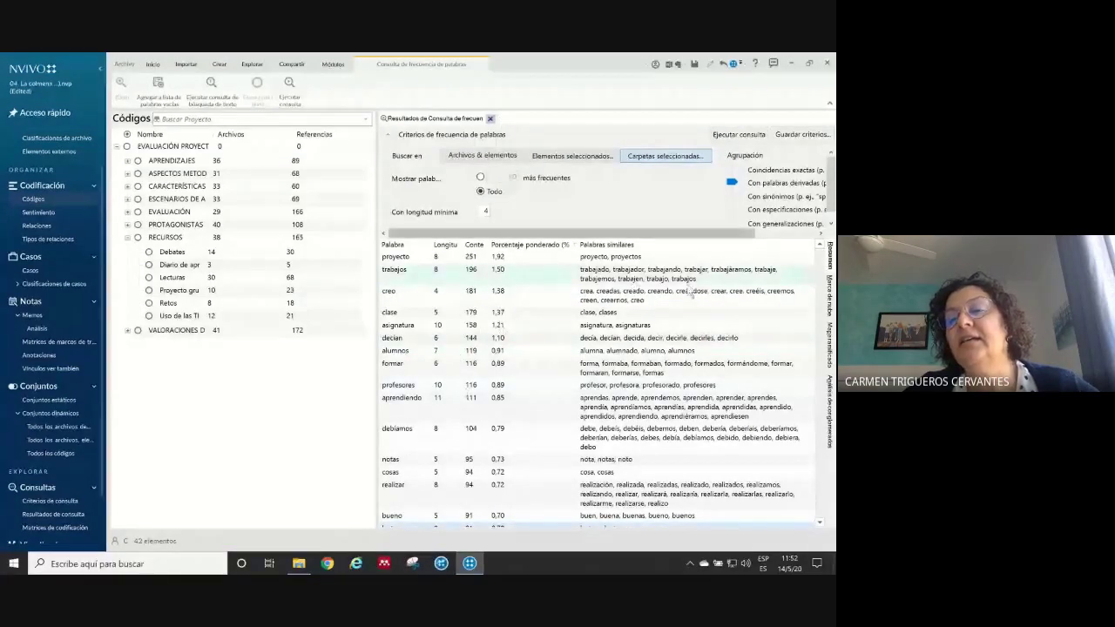
Show the query results as a word cloud and examine the text references behind "trabajos"
click(830, 298)
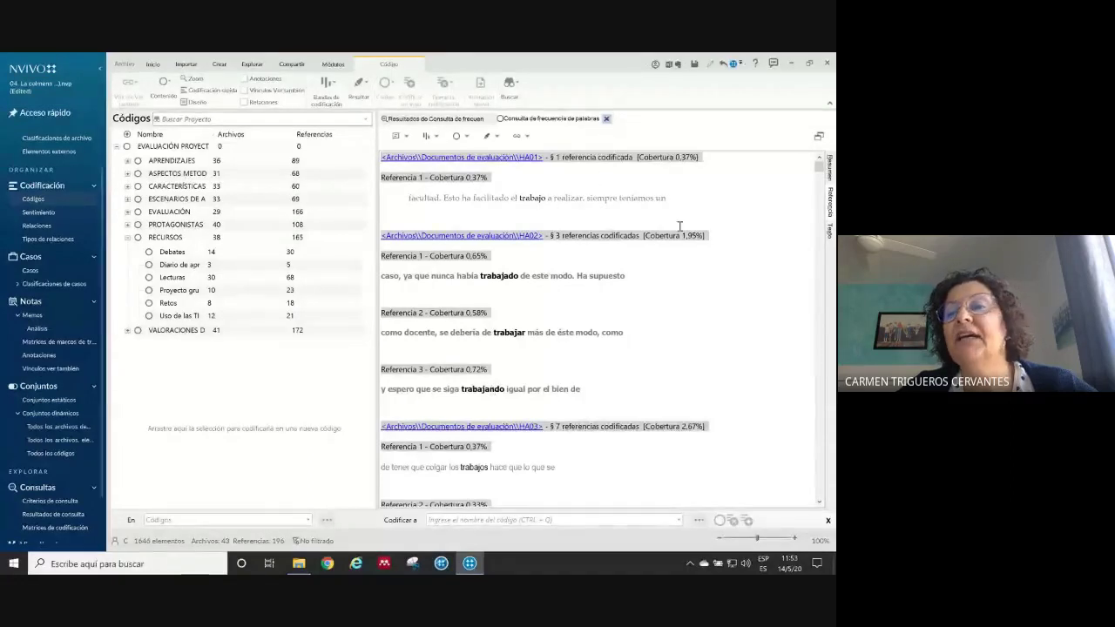
drag(822, 174, 822, 188)
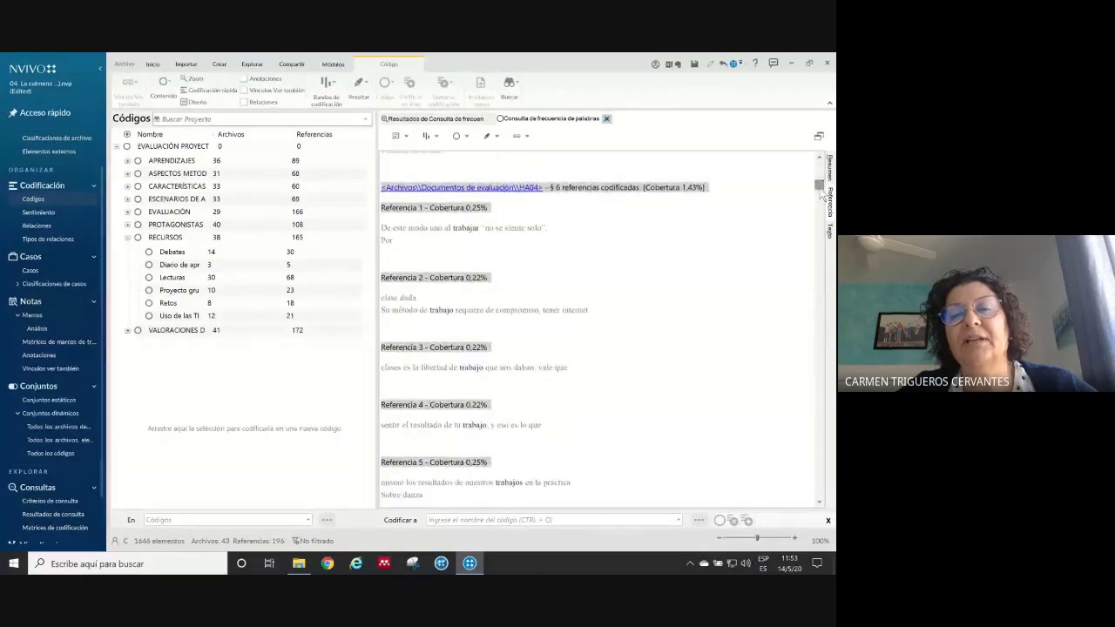
click(607, 119)
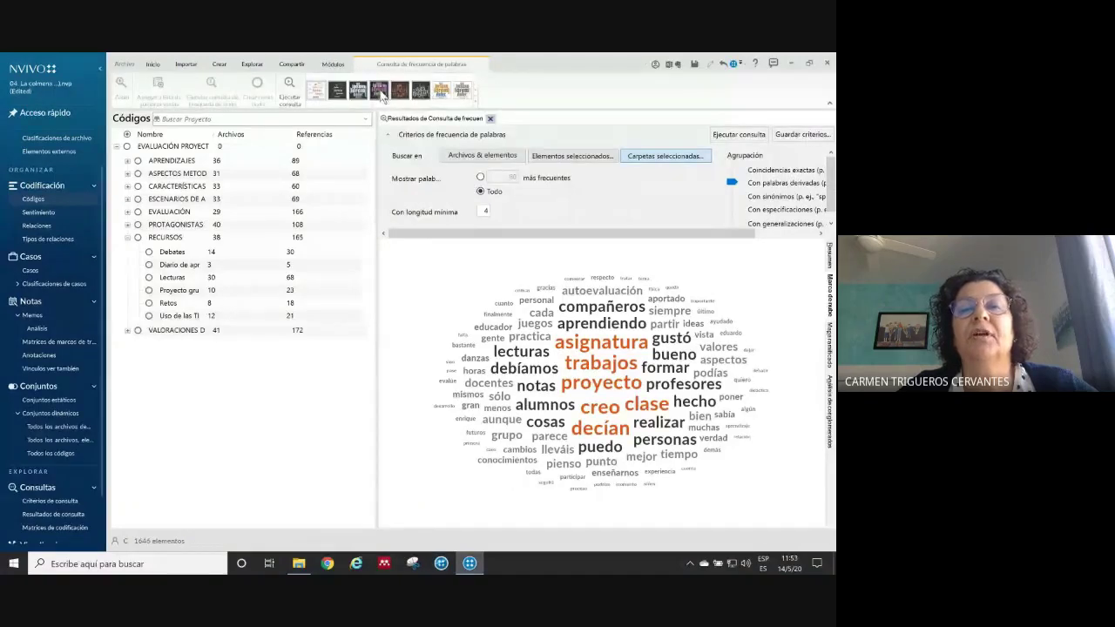
Apply the pink and green style on a black background to the word cloud, and view the results as tree map and cluster analysis
click(380, 92)
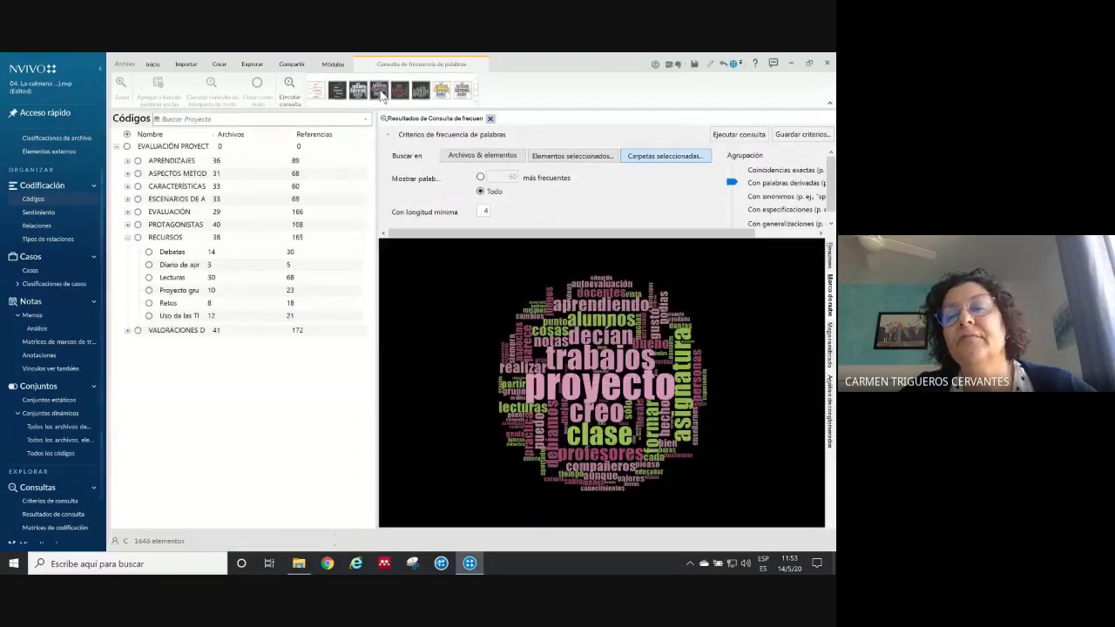
click(831, 356)
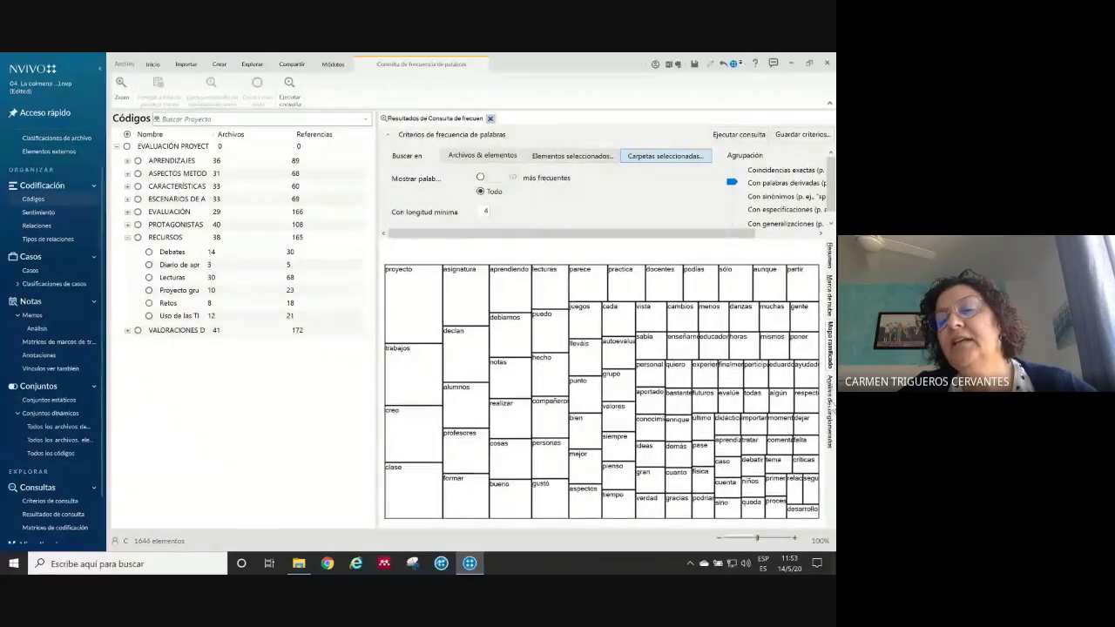
click(830, 401)
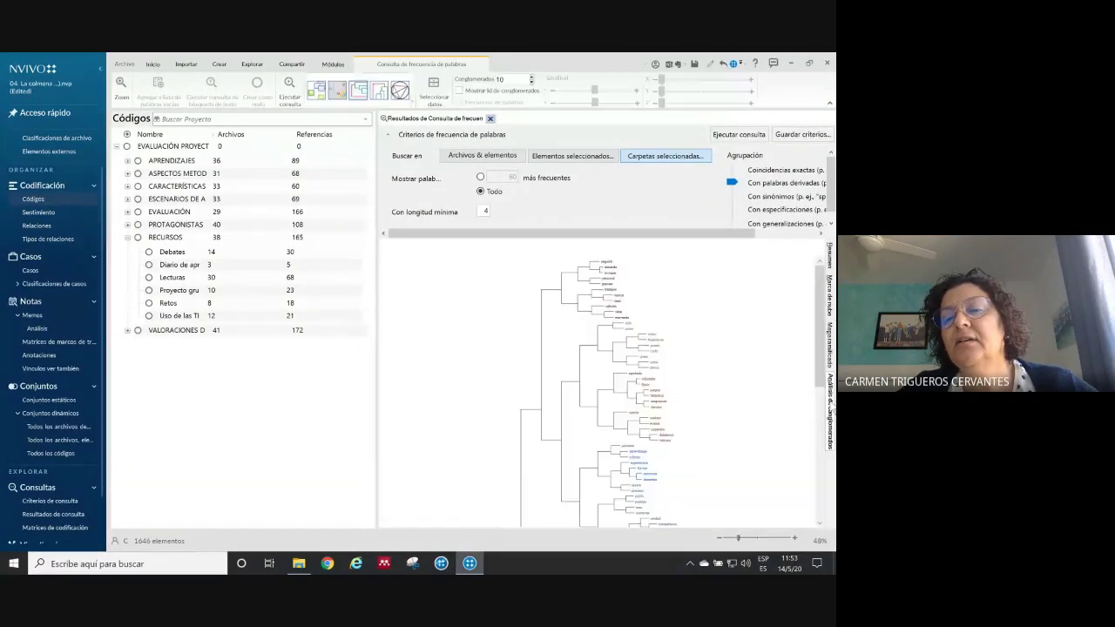
Examine the word groupings in the cluster analysis dendrogram, enlarged to 268%
scroll(827, 377, down, 3)
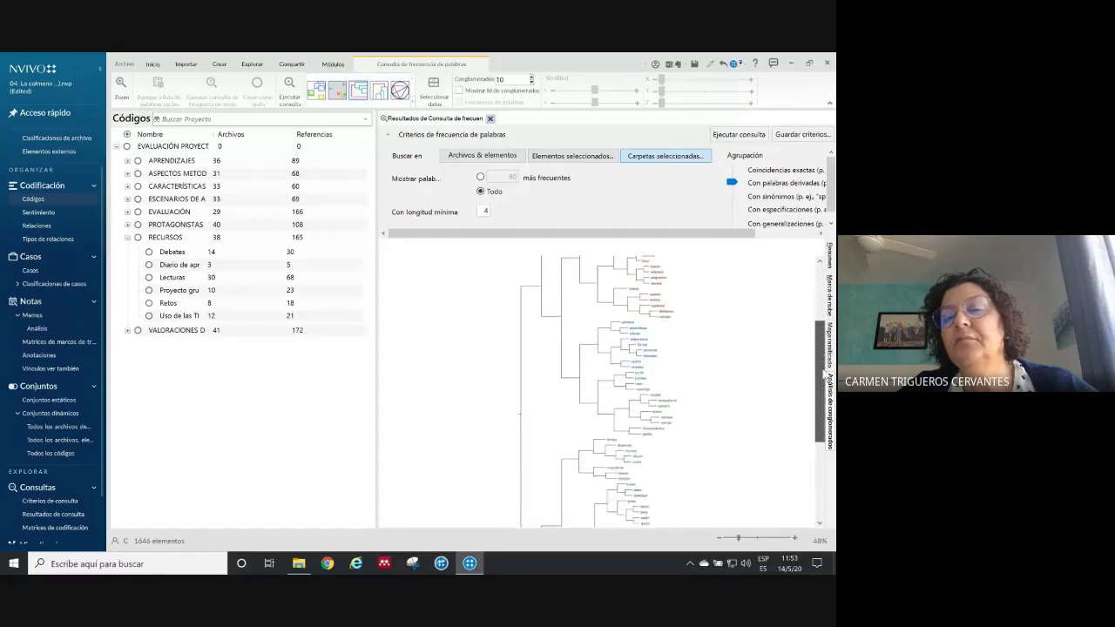
scroll(827, 377, down, 1)
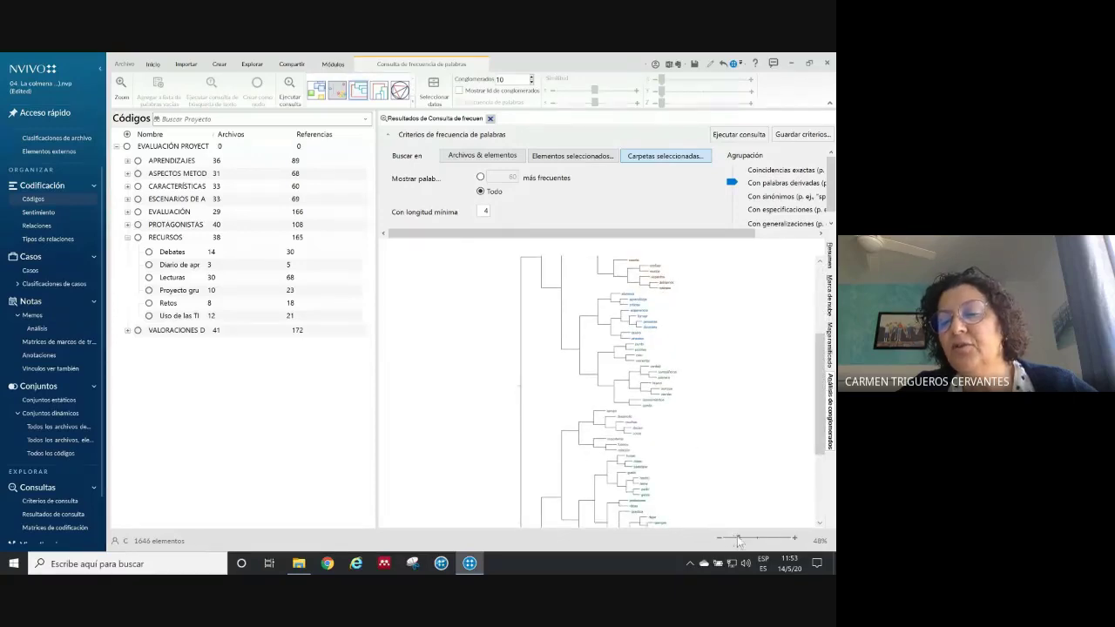
drag(737, 535, 771, 541)
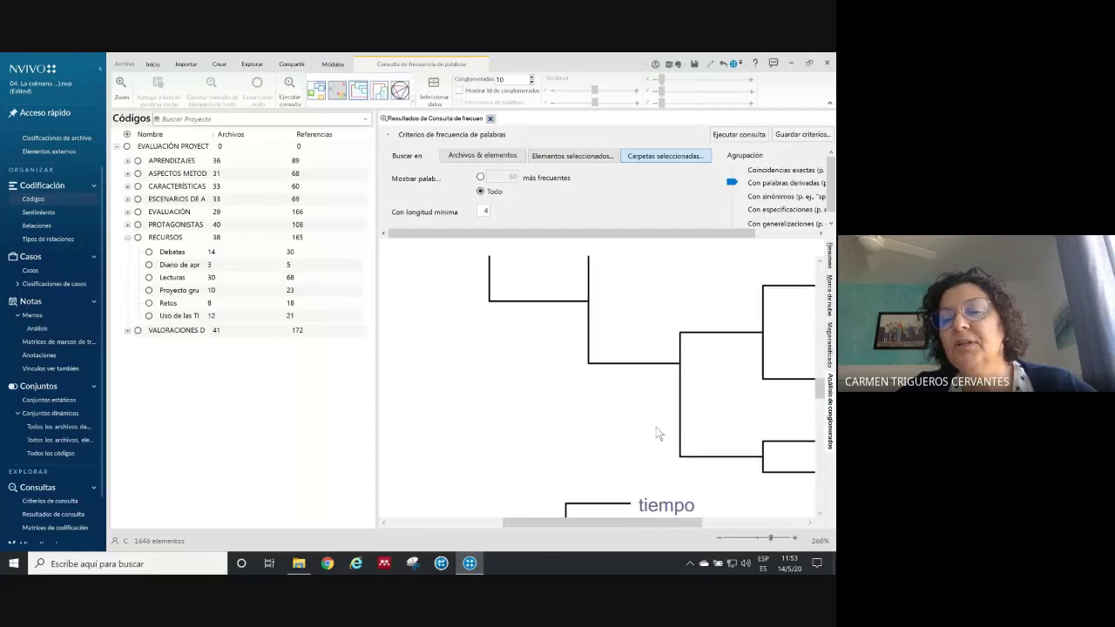
drag(623, 527, 738, 528)
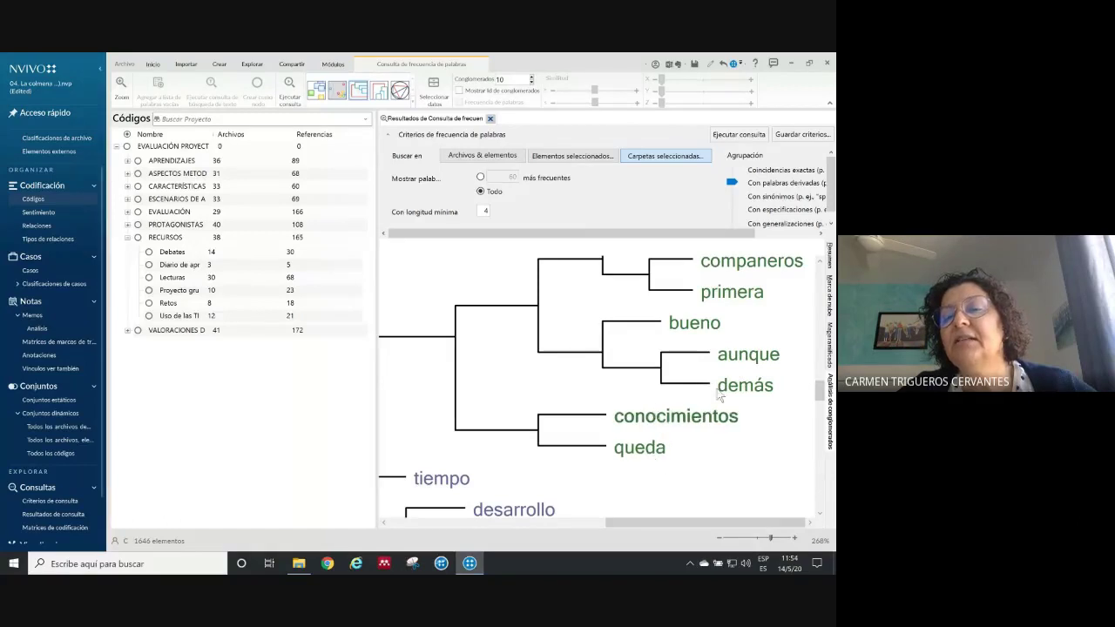
drag(820, 397, 819, 360)
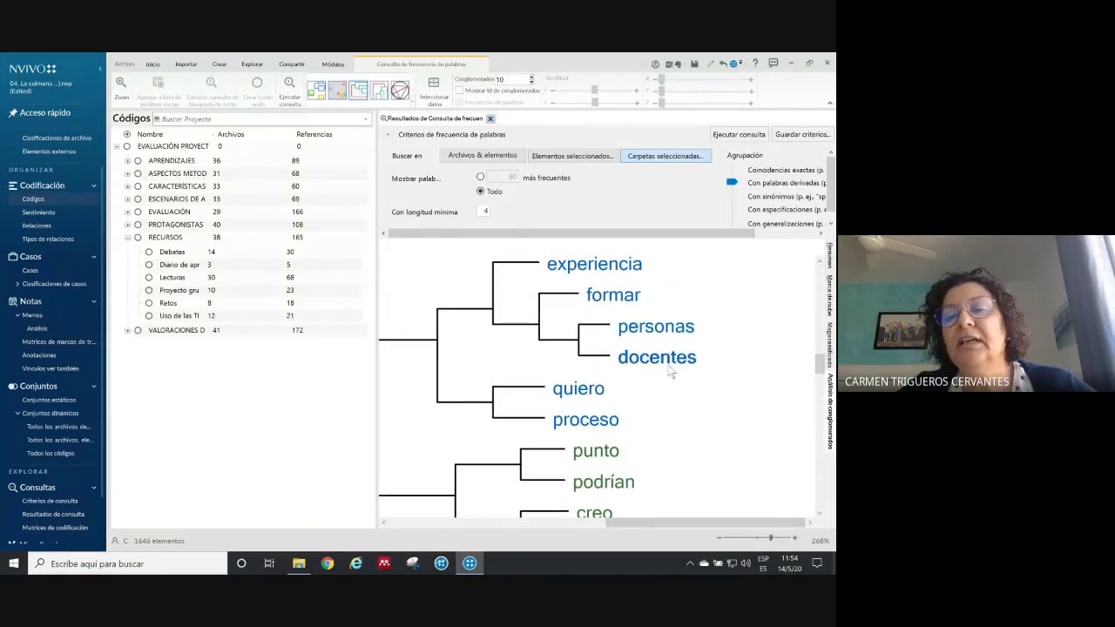
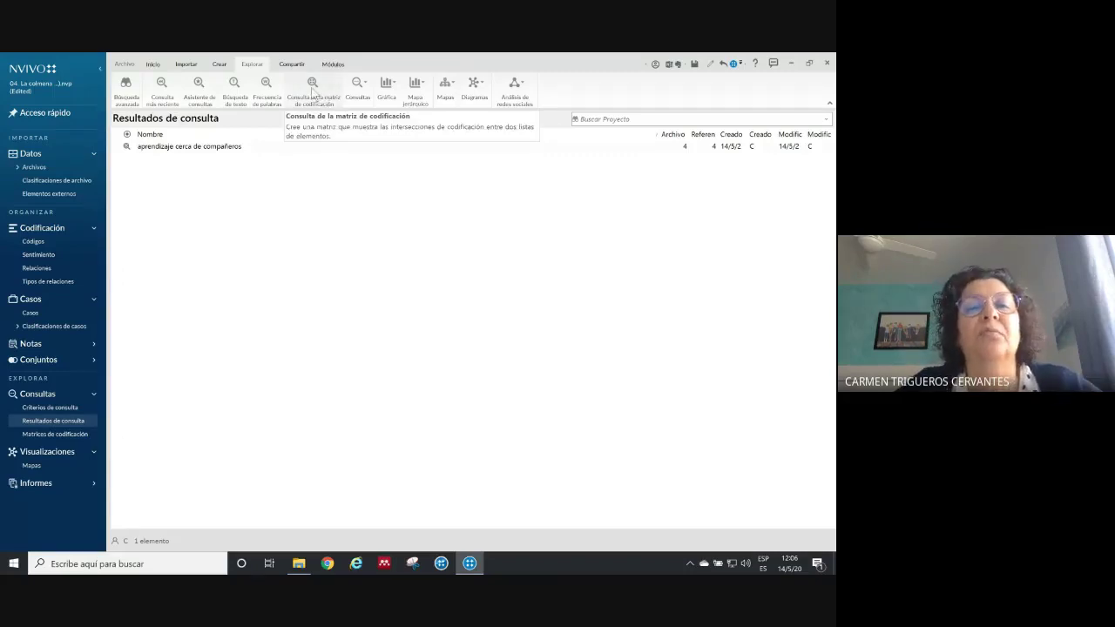
Start a coding matrix query and add the six subcodes of RECURSOS, from Debates to Uso de las TIC, as rows
click(312, 90)
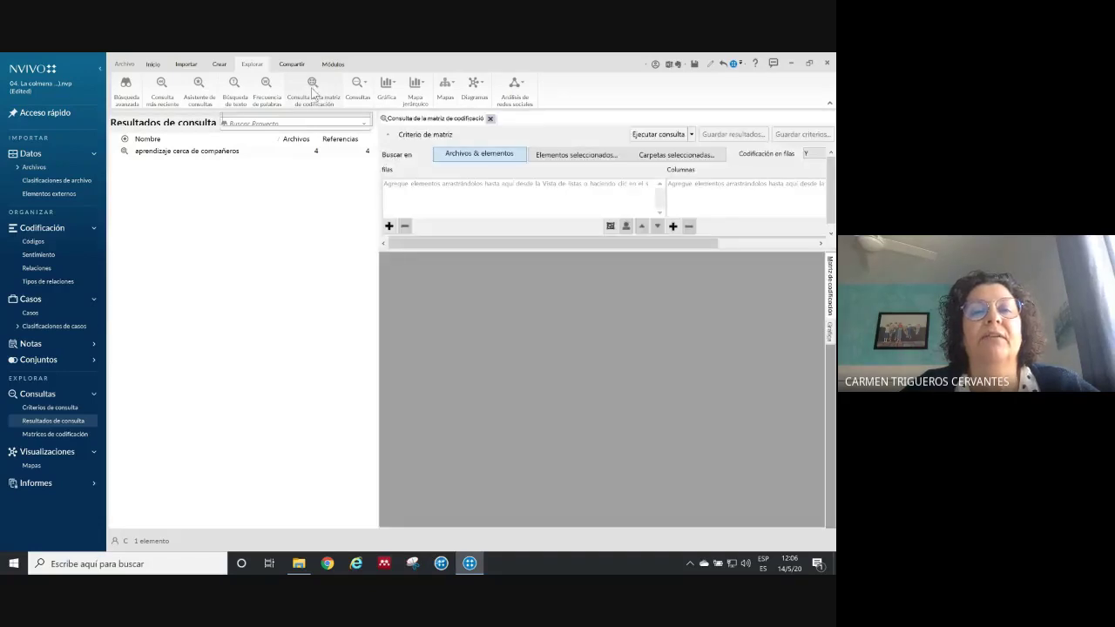
click(33, 241)
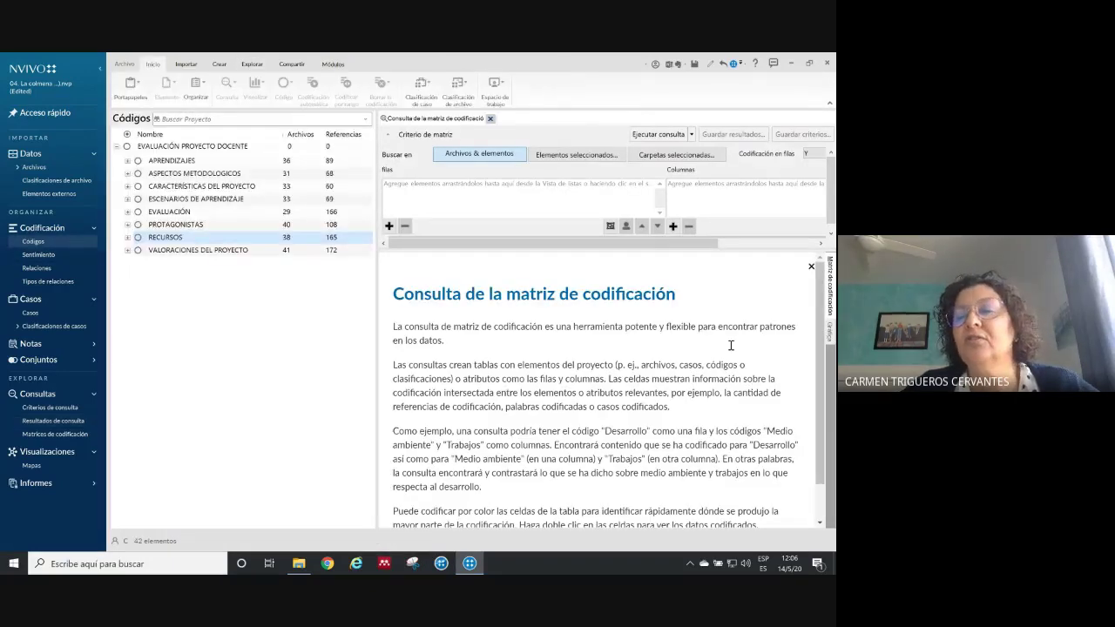
click(810, 266)
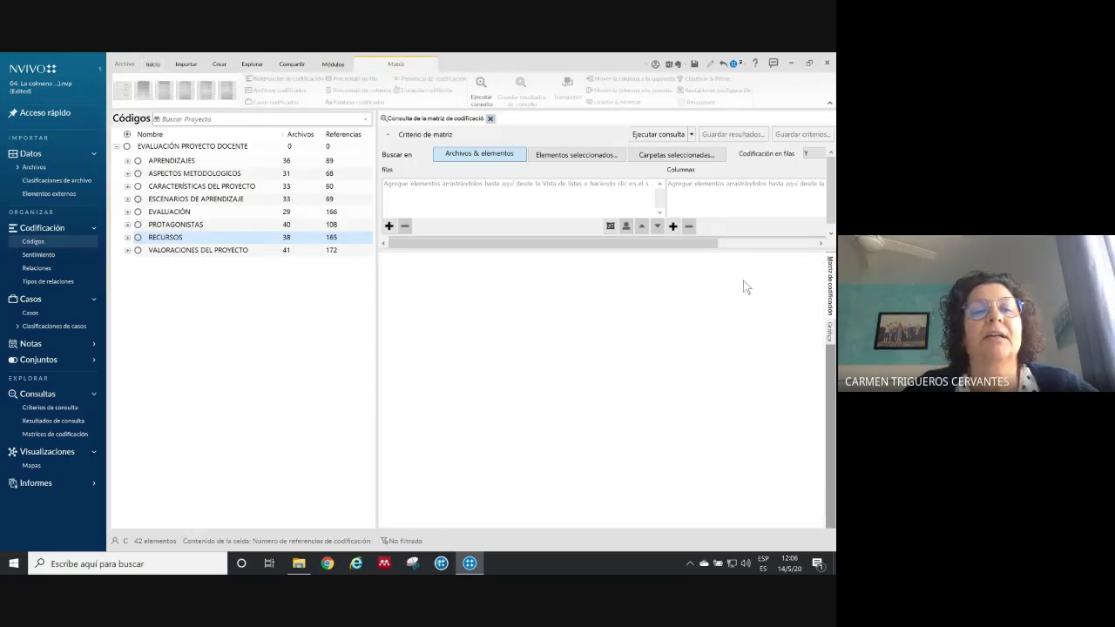
click(127, 237)
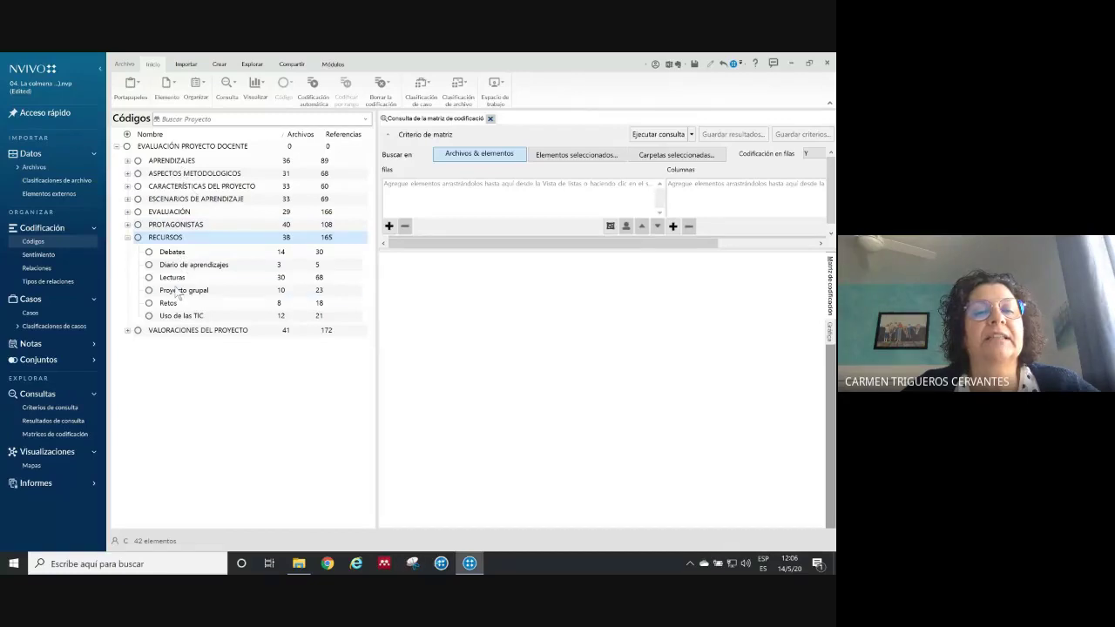
click(179, 254)
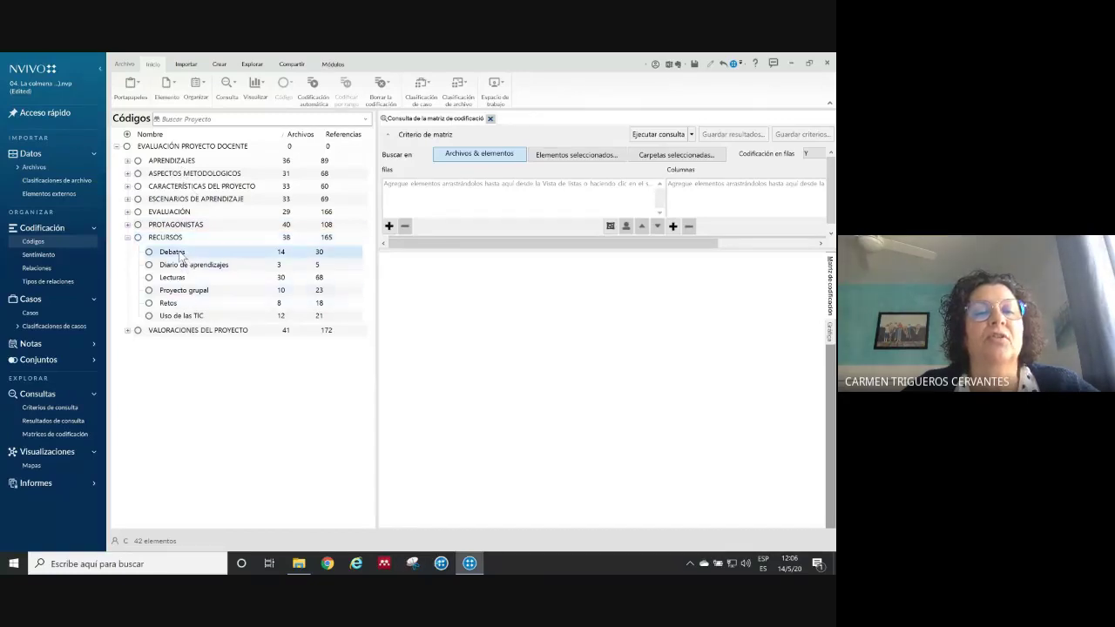
shift+click(179, 317)
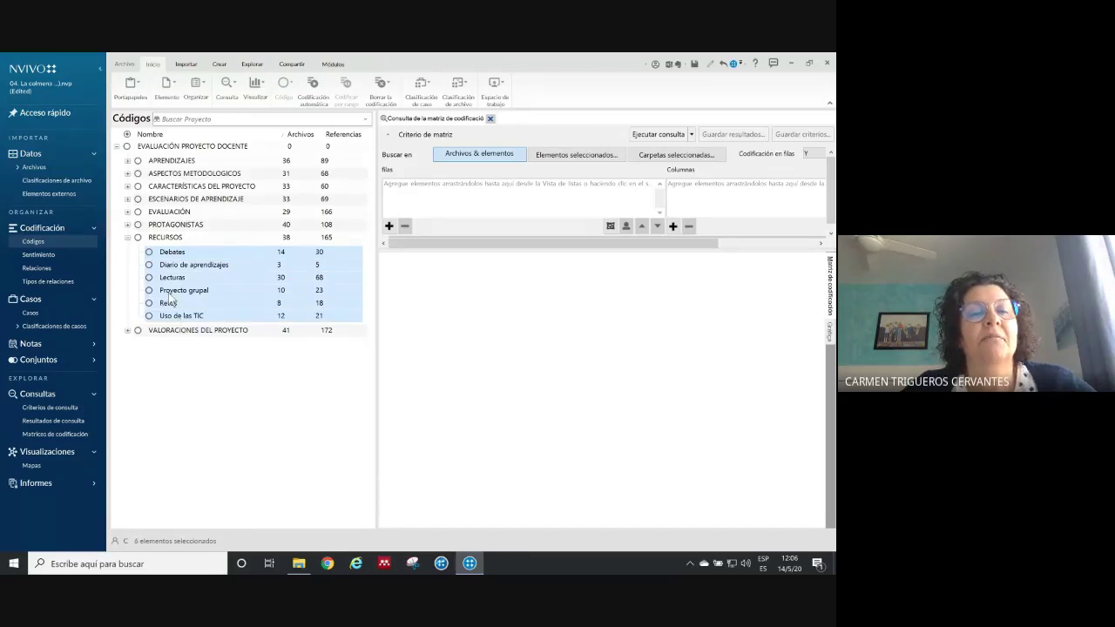
drag(170, 301, 476, 199)
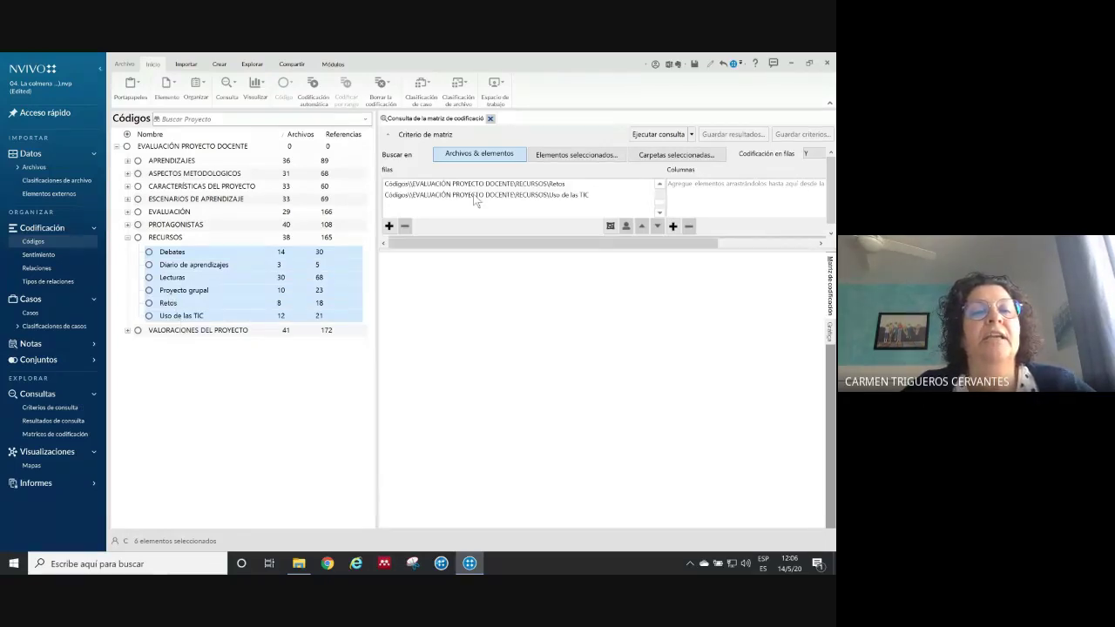
Add the VALORACIONES DEL PROYECTO subcodes Aspectos negativos, Aspectos positivos and Propuestas de mejora as the matrix columns
click(127, 331)
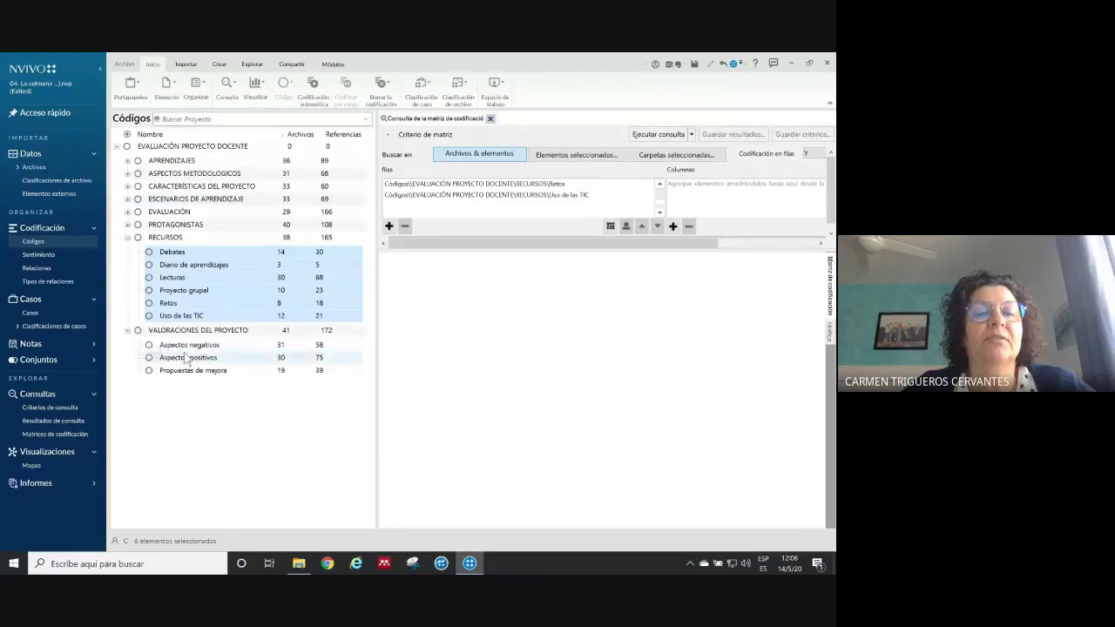
click(189, 345)
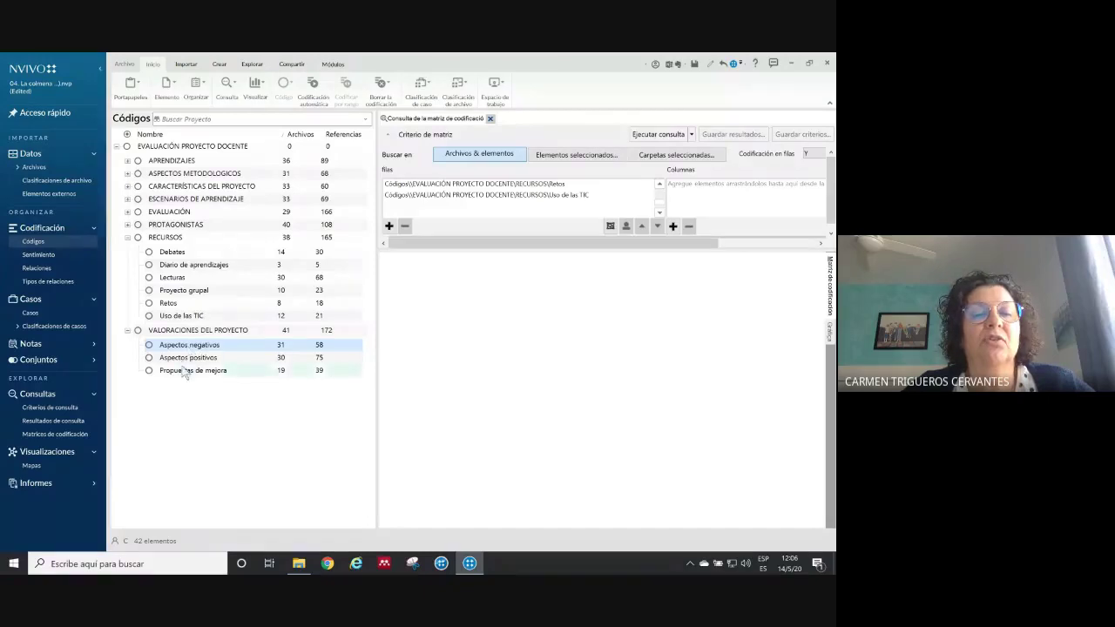
shift+click(183, 373)
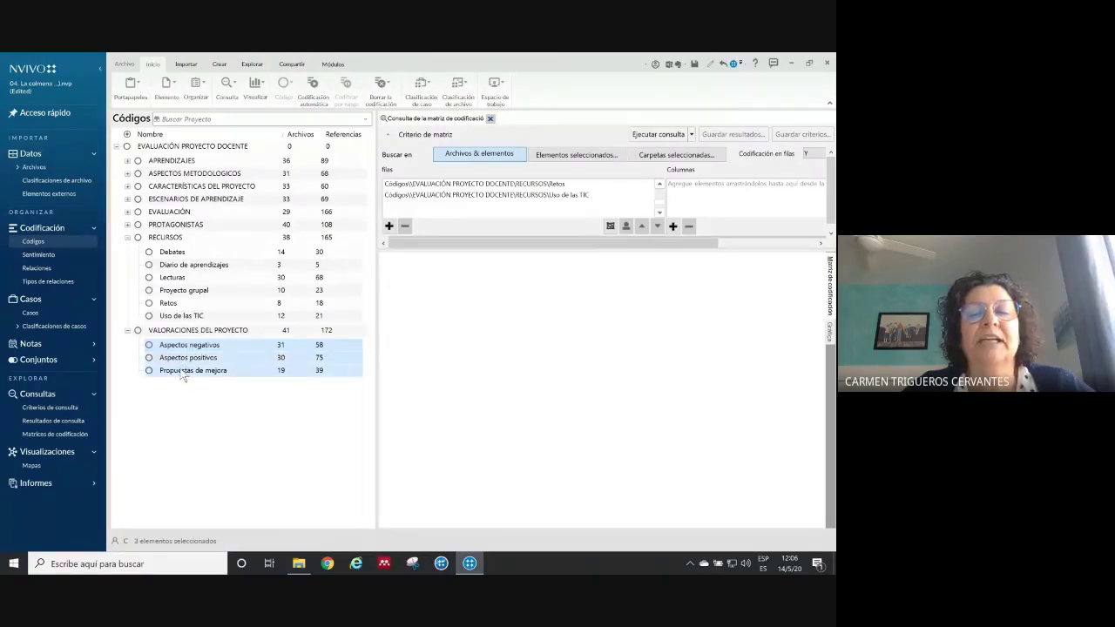
drag(163, 369, 722, 202)
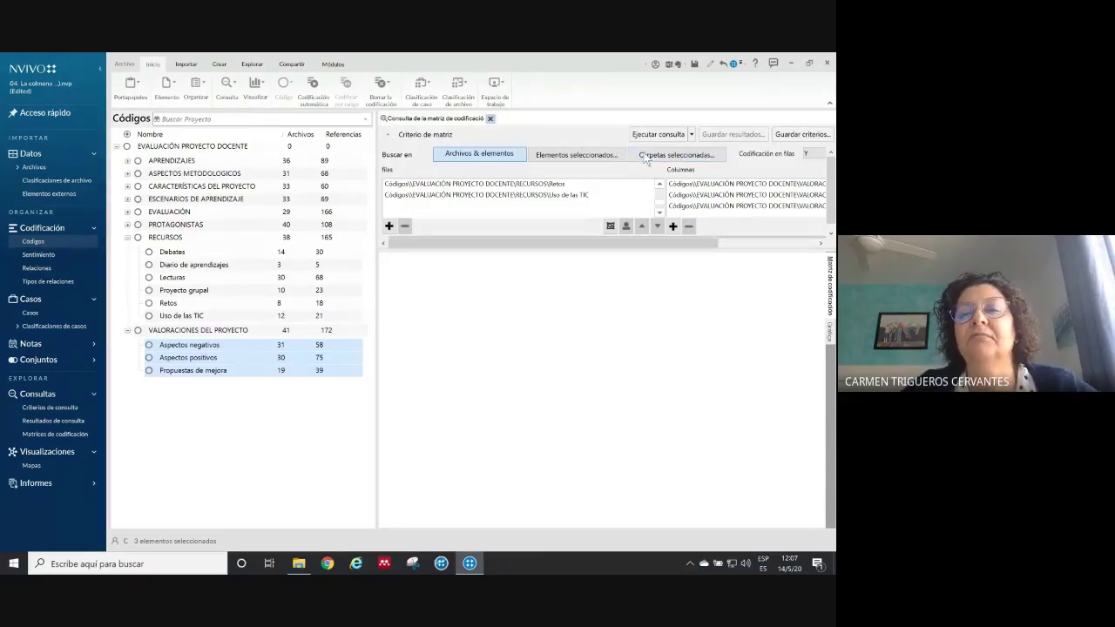
Run the matrix query with the row coding operator "Y" and shade the result cells with the green-yellow-red scale
click(815, 155)
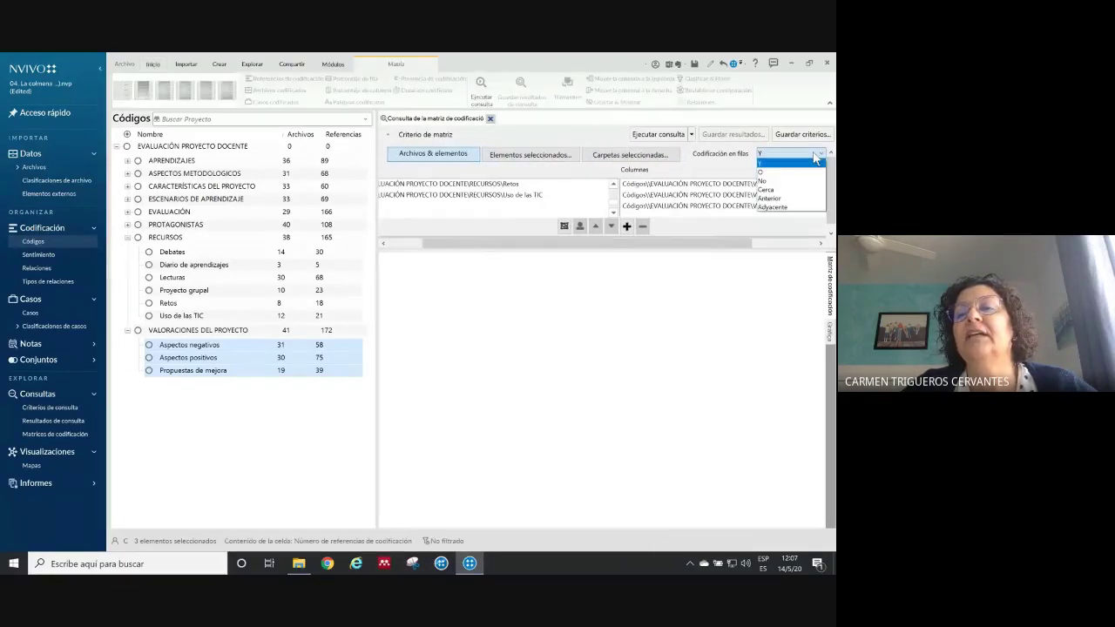
click(774, 163)
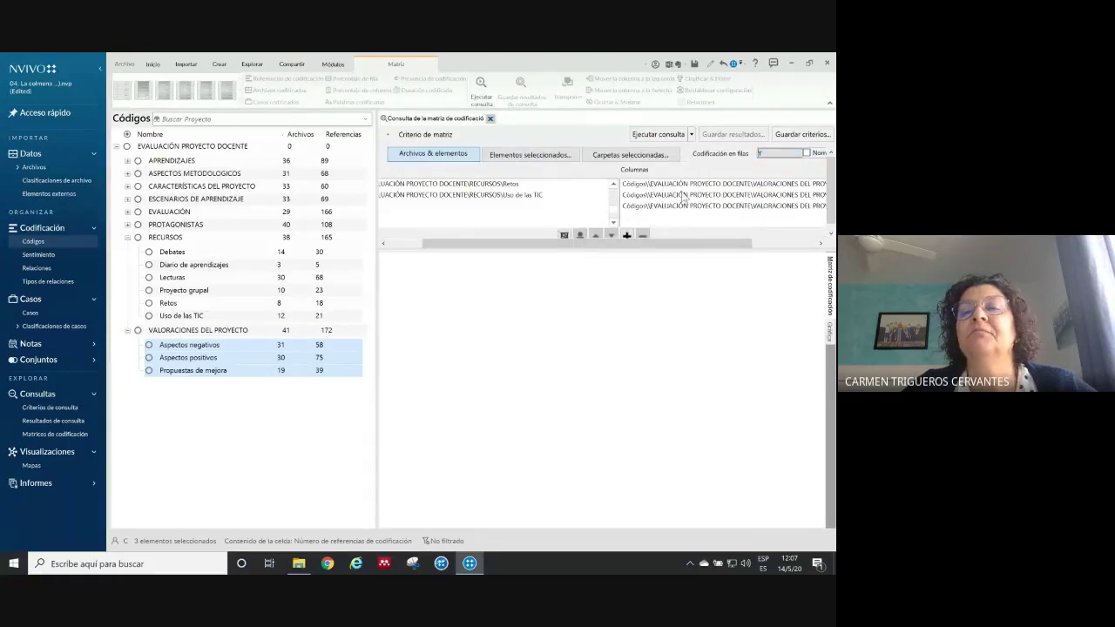
click(650, 138)
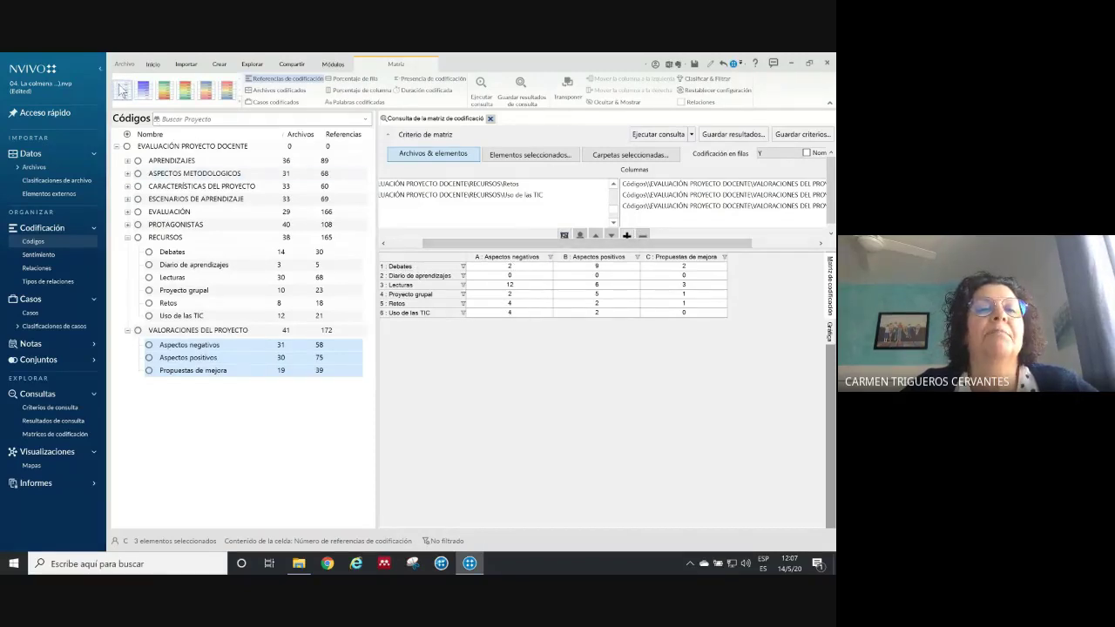
click(165, 91)
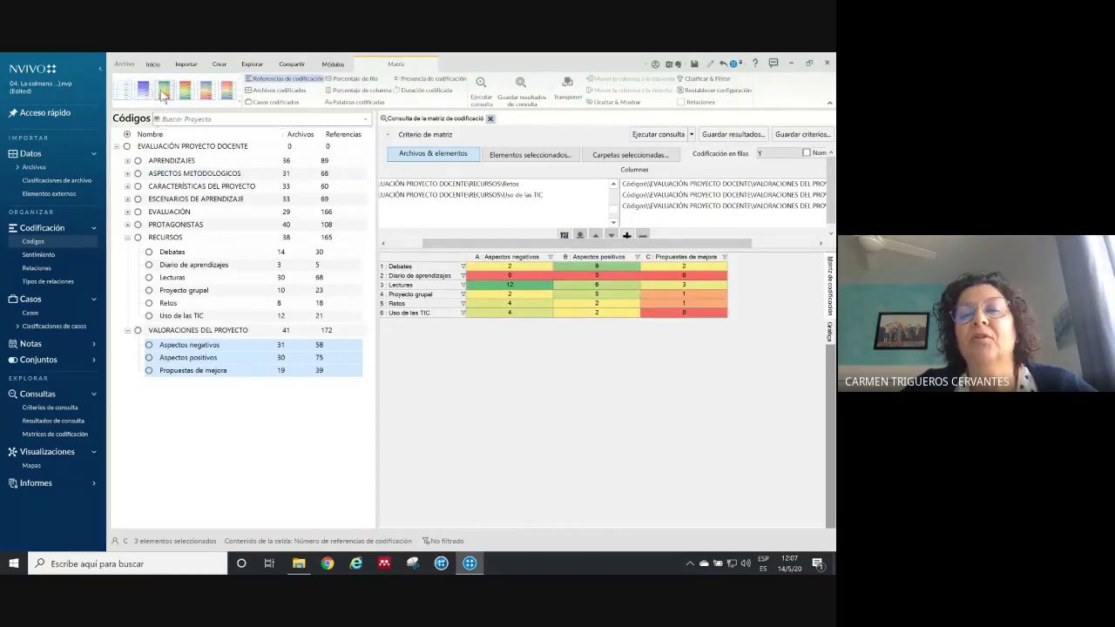
Open the matrix cell crossing Lecturas with Aspectos negativos, read its coded references and close them
click(502, 286)
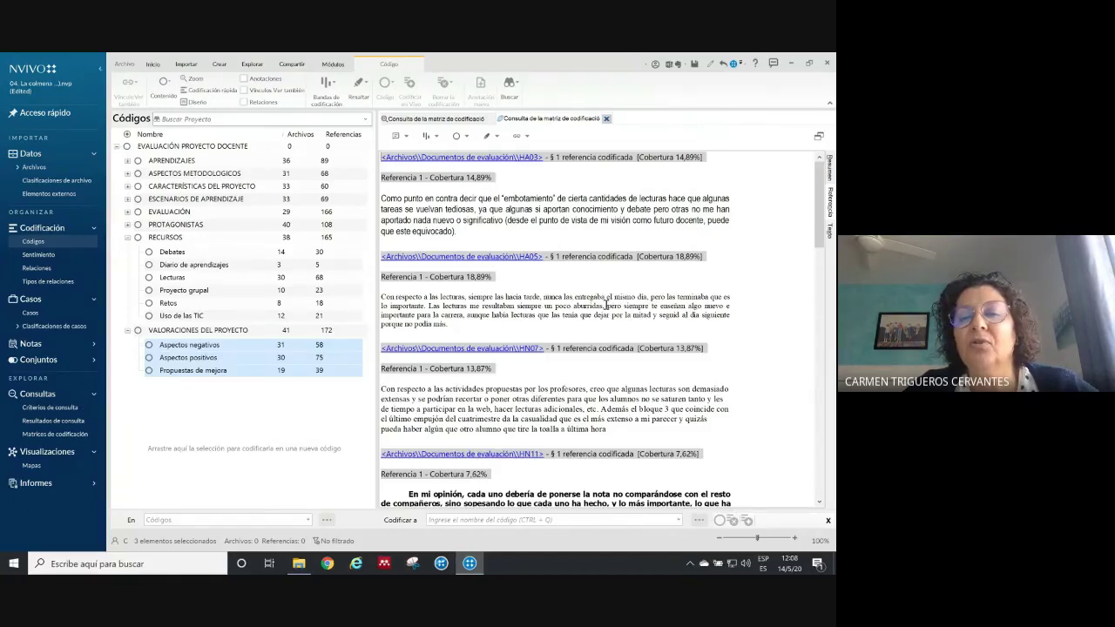
scroll(571, 366, down, 1)
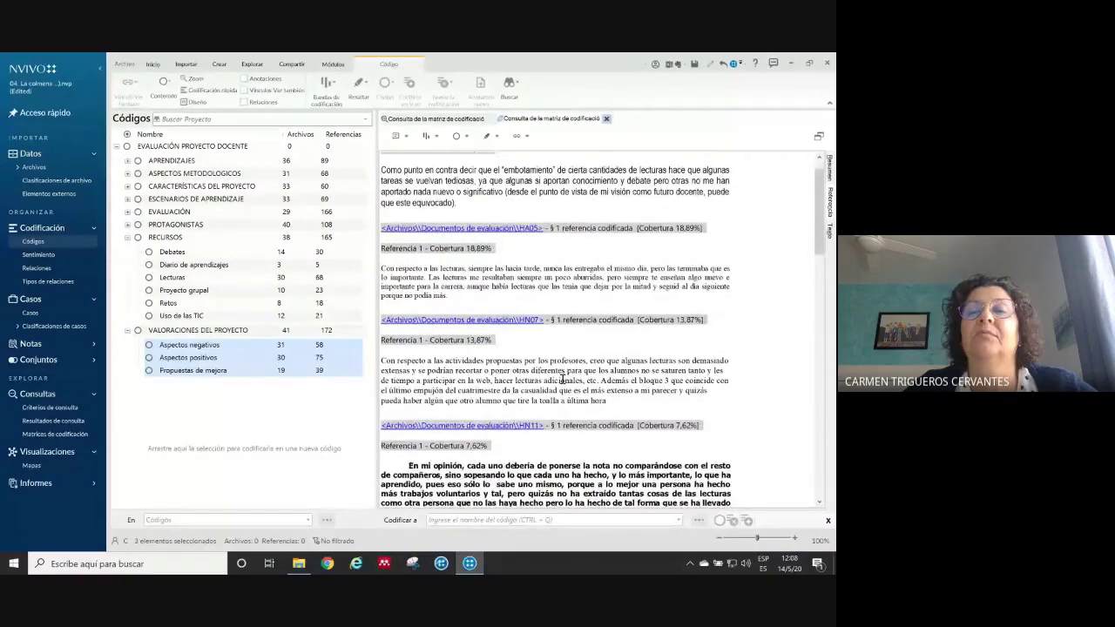
scroll(562, 379, up, 1)
scroll(562, 381, down, 3)
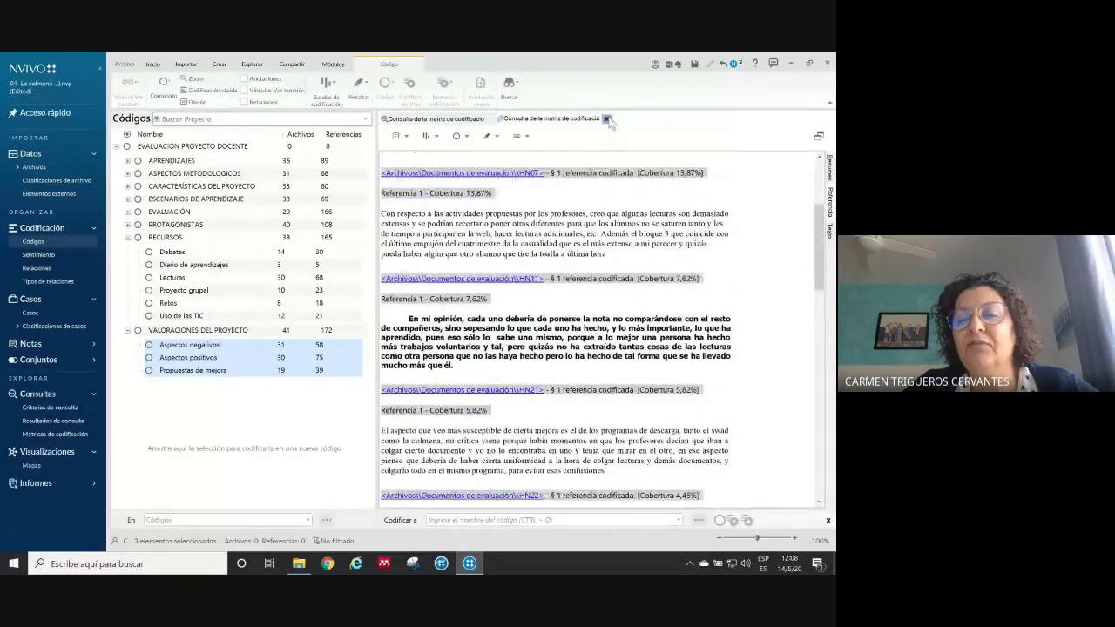
click(607, 119)
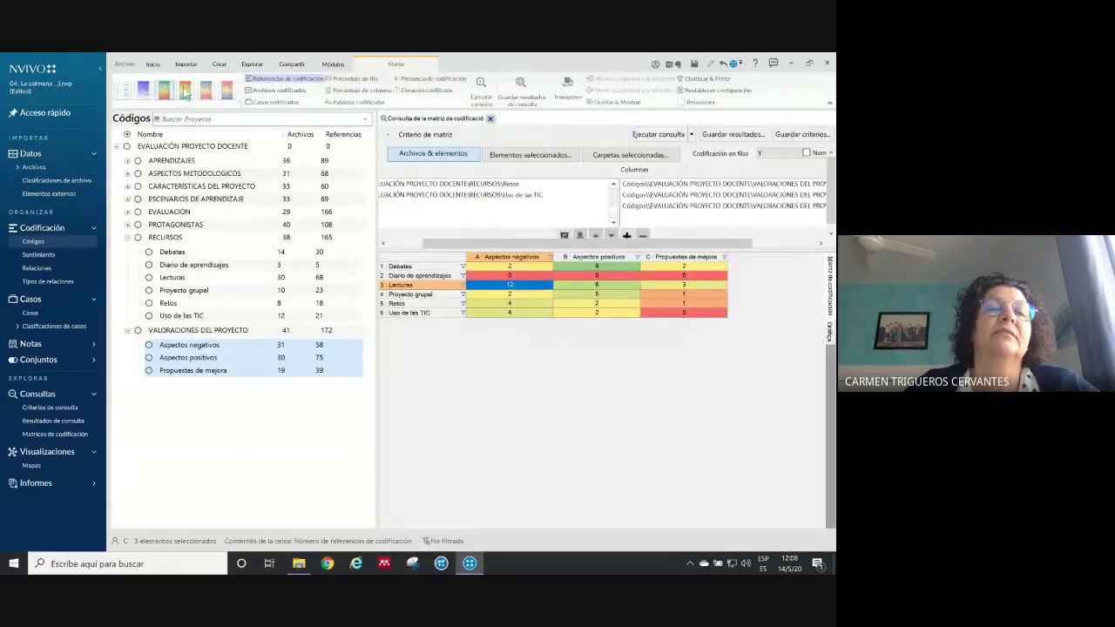
Create a new memo named "valoraciones de los recursos"
click(219, 64)
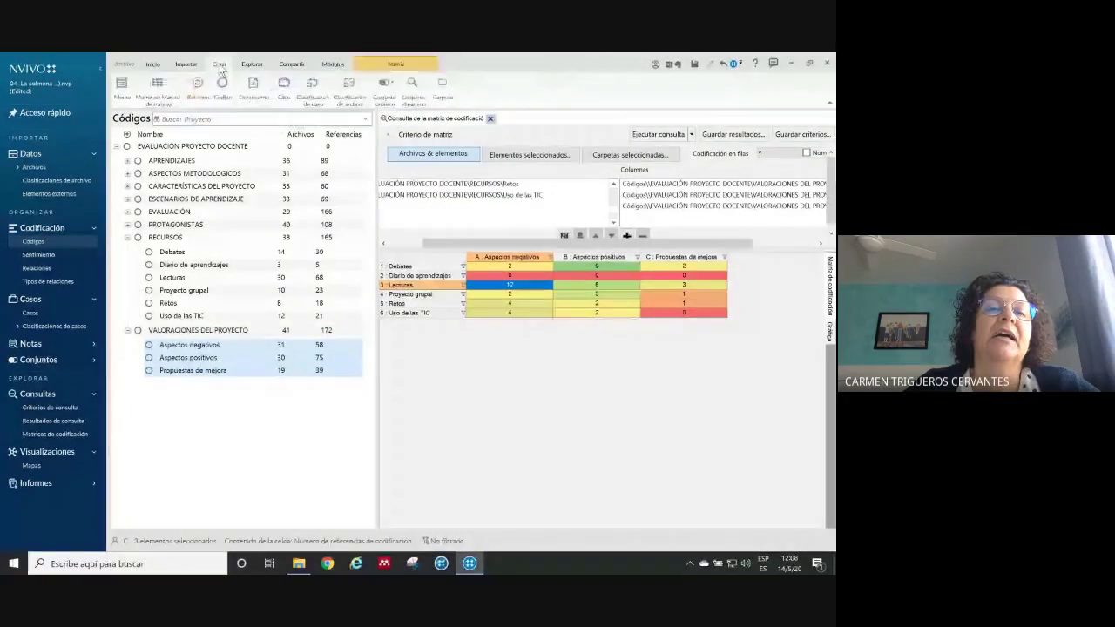
click(122, 87)
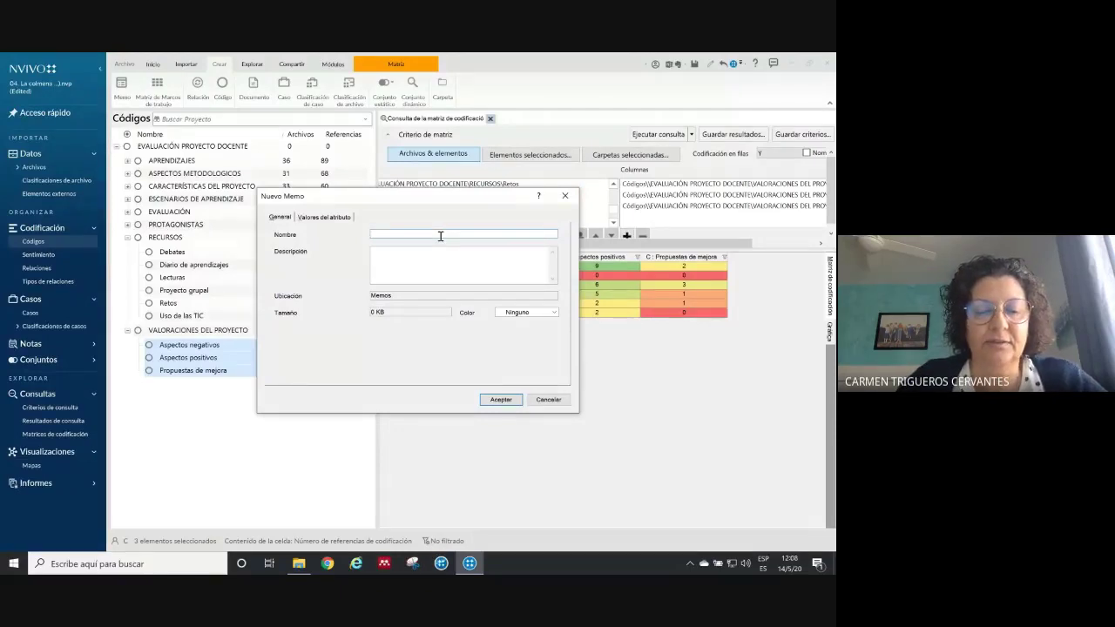
text(specto)
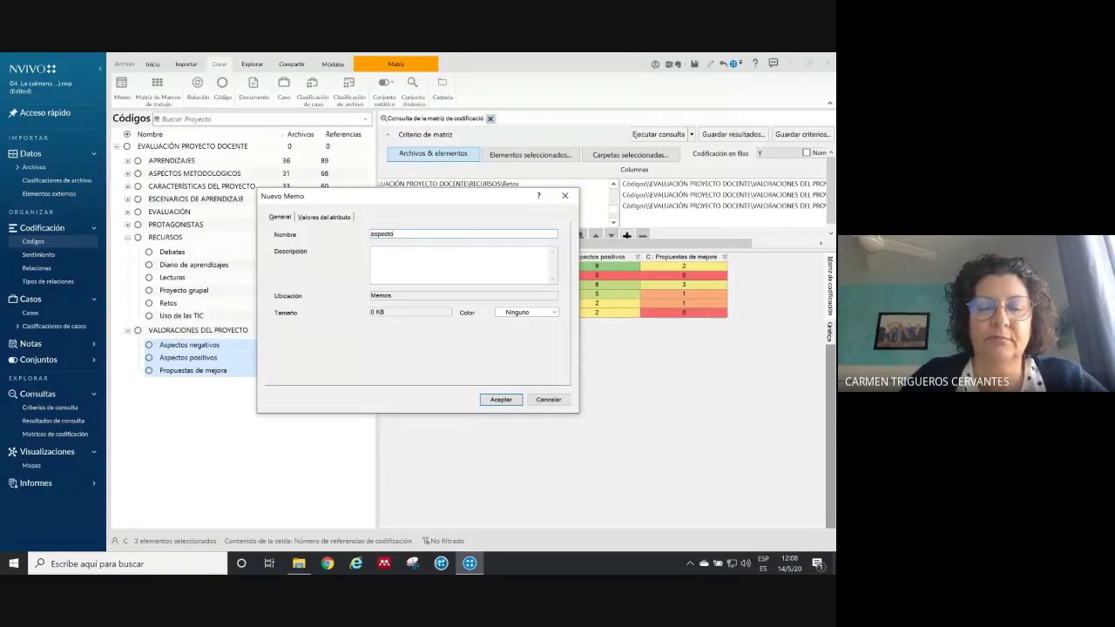
text(valoracio)
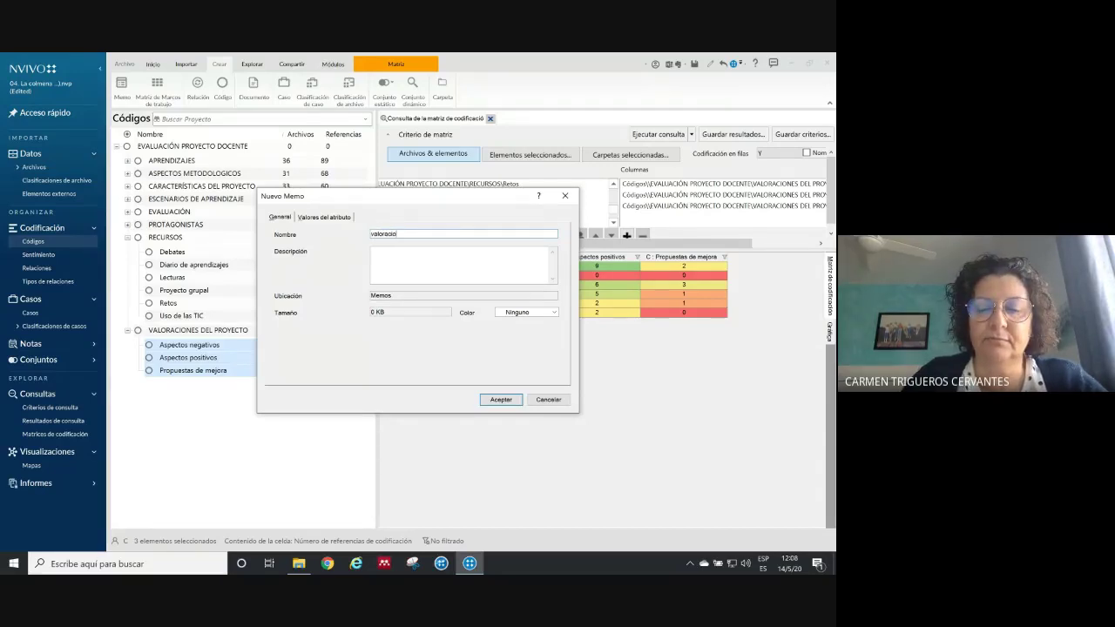
text(nes de los recursos)
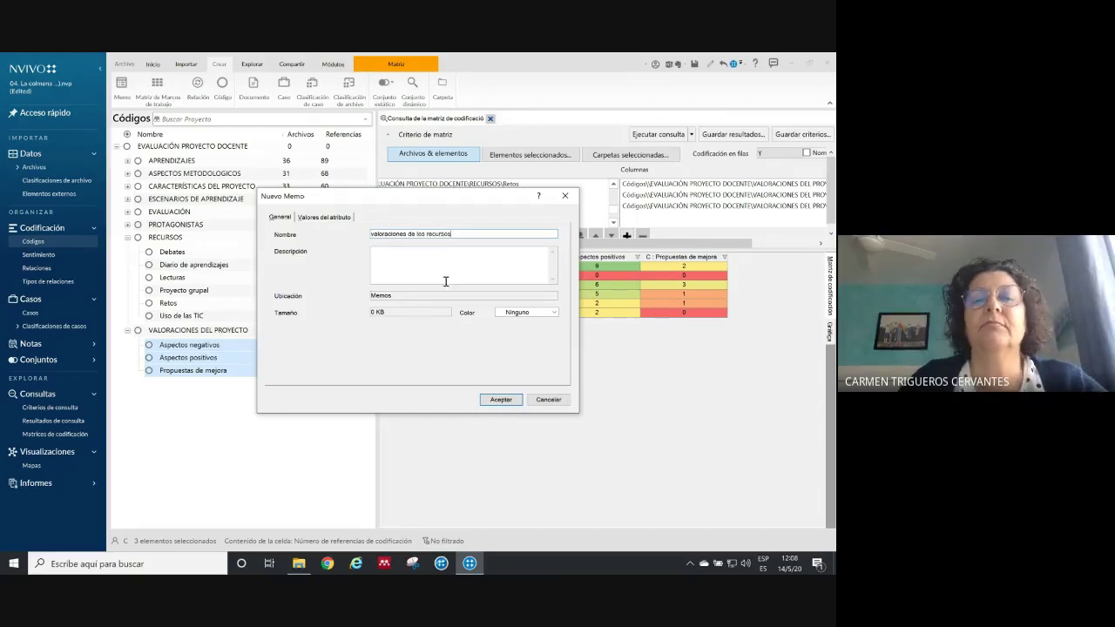
click(501, 399)
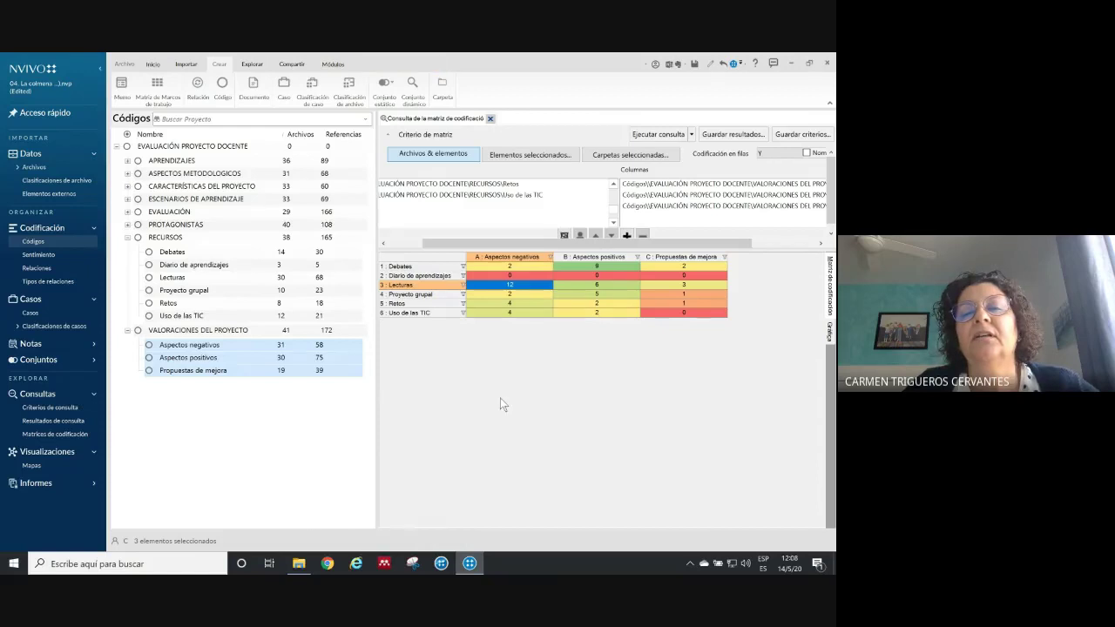
Copy the whole resources-by-evaluations matrix result and paste it as a table into the "valoraciones de los recursos" memo
click(455, 120)
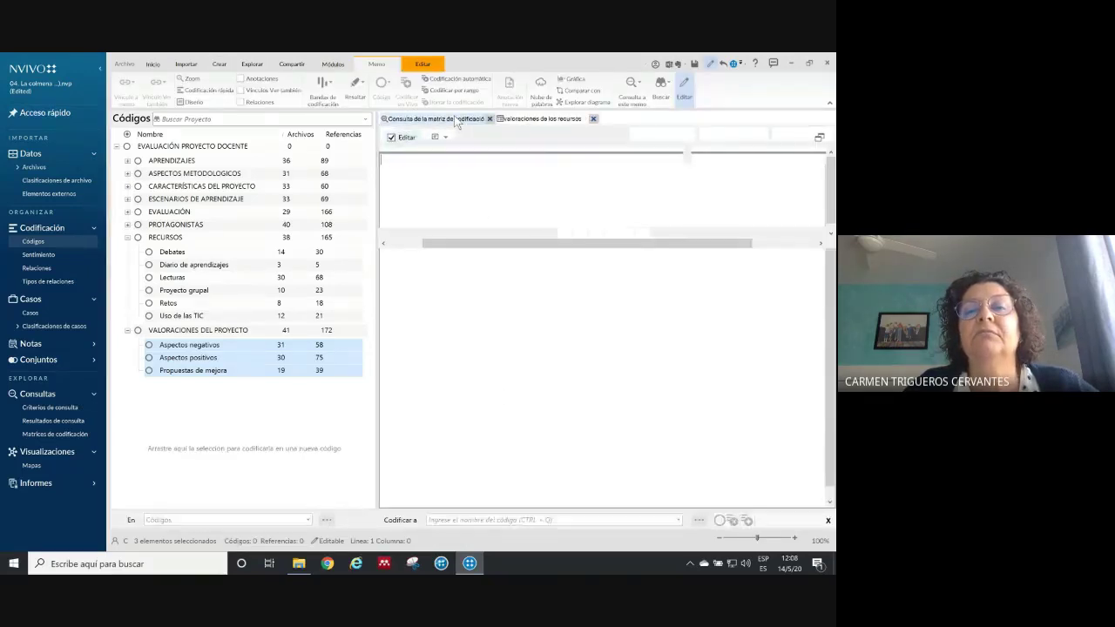
click(420, 257)
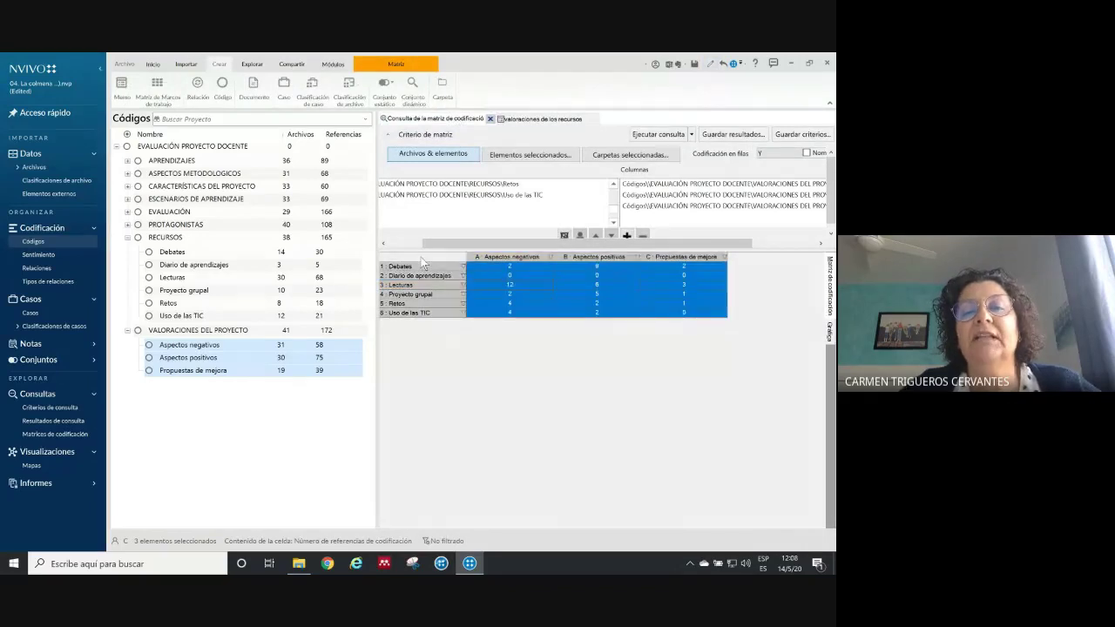
right_click(421, 257)
mouse_move(477, 440)
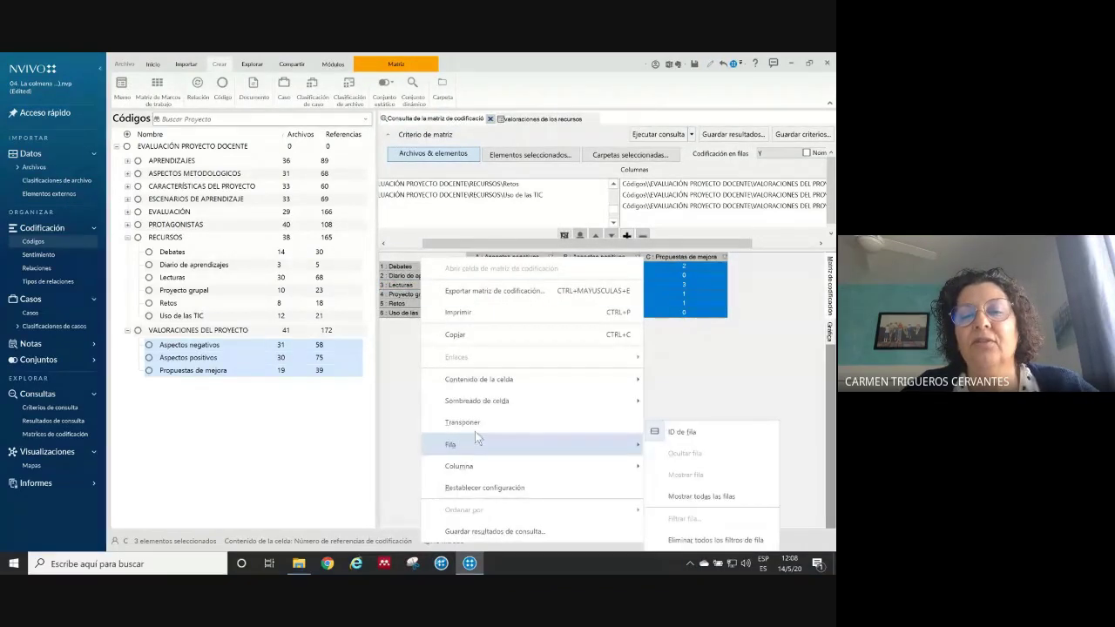
click(474, 338)
click(528, 123)
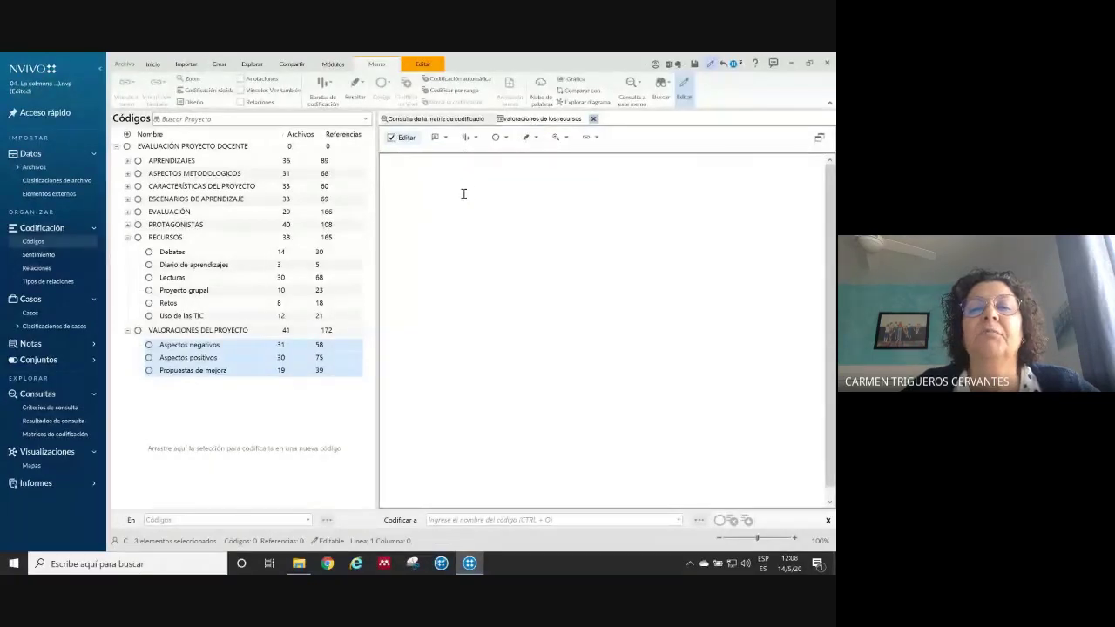
right_click(468, 191)
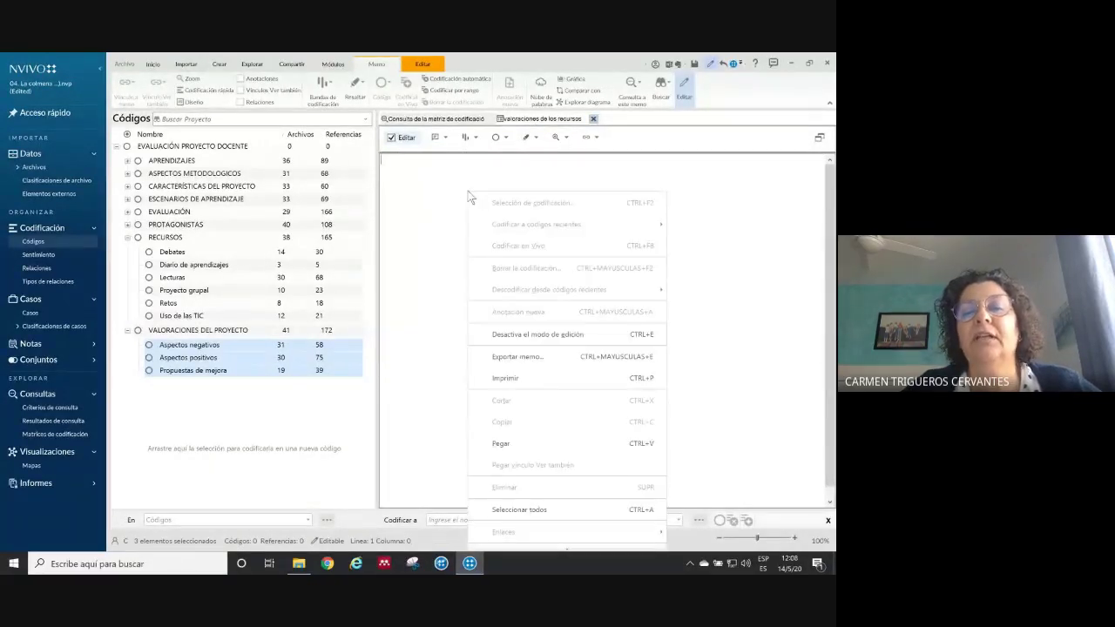
click(500, 443)
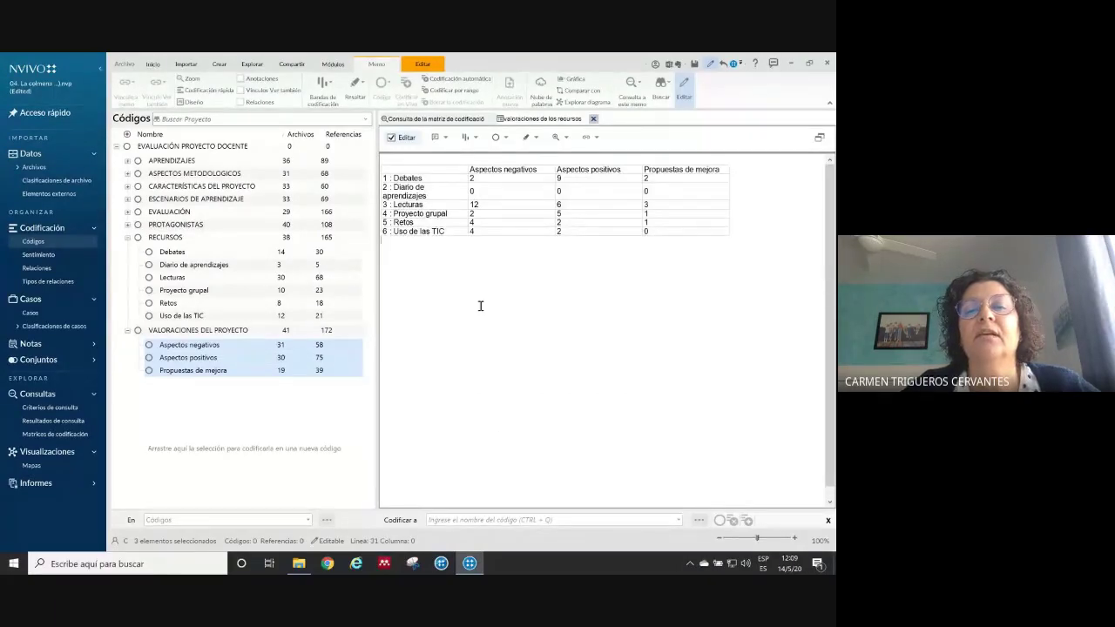
Write two lines of placeholder text beneath the pasted table and close the memo
text(vdfjhvfhgfdfdg)
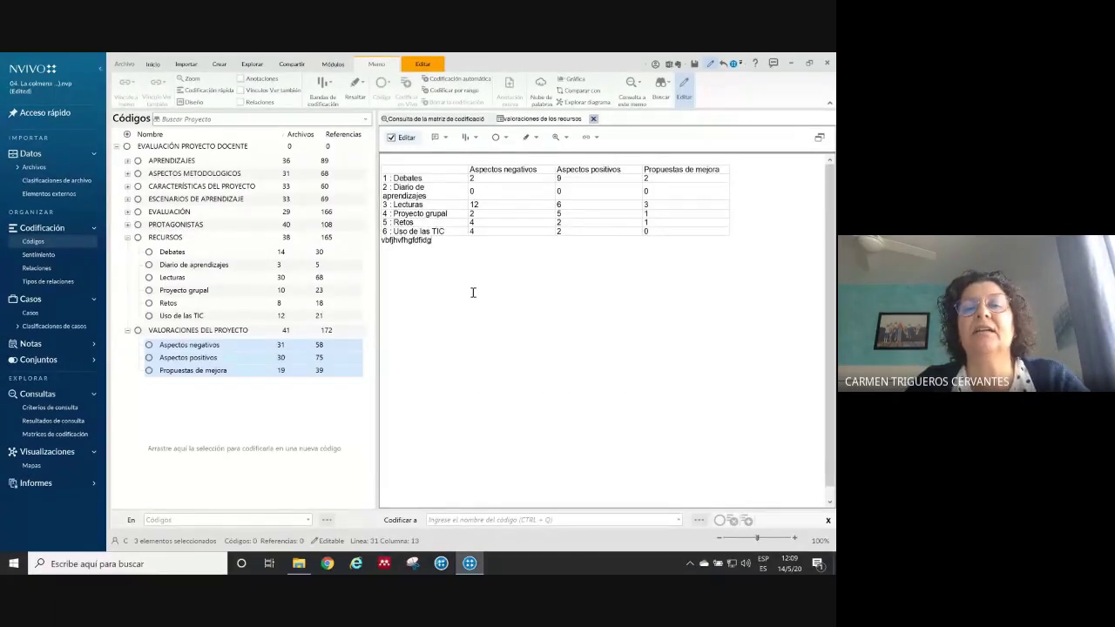
text(+gfiidfidhdfg)
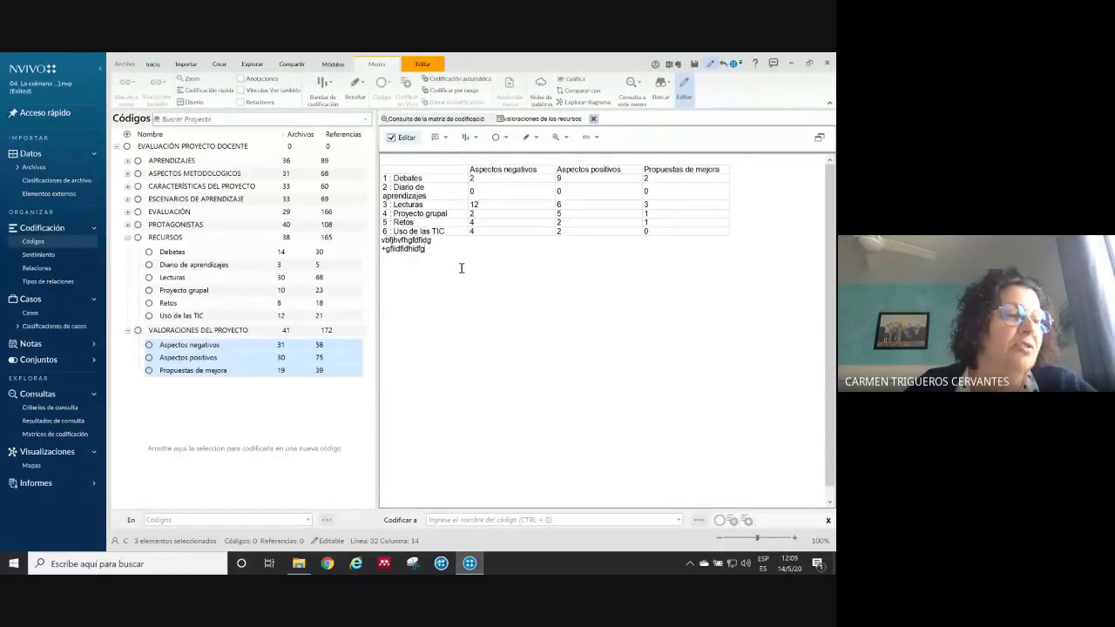
click(593, 119)
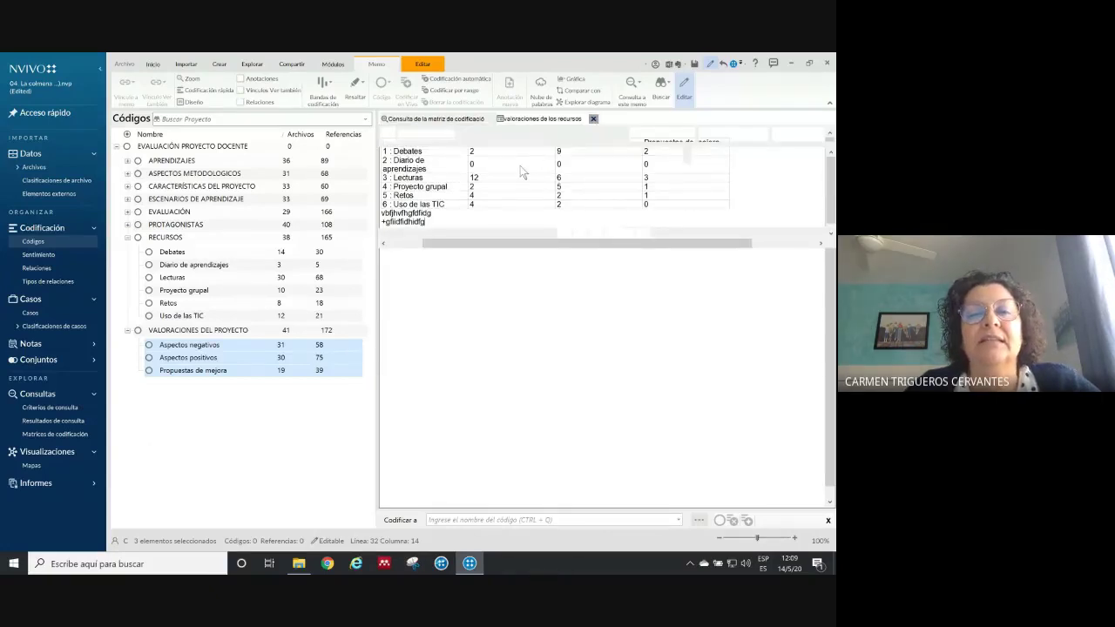
click(530, 336)
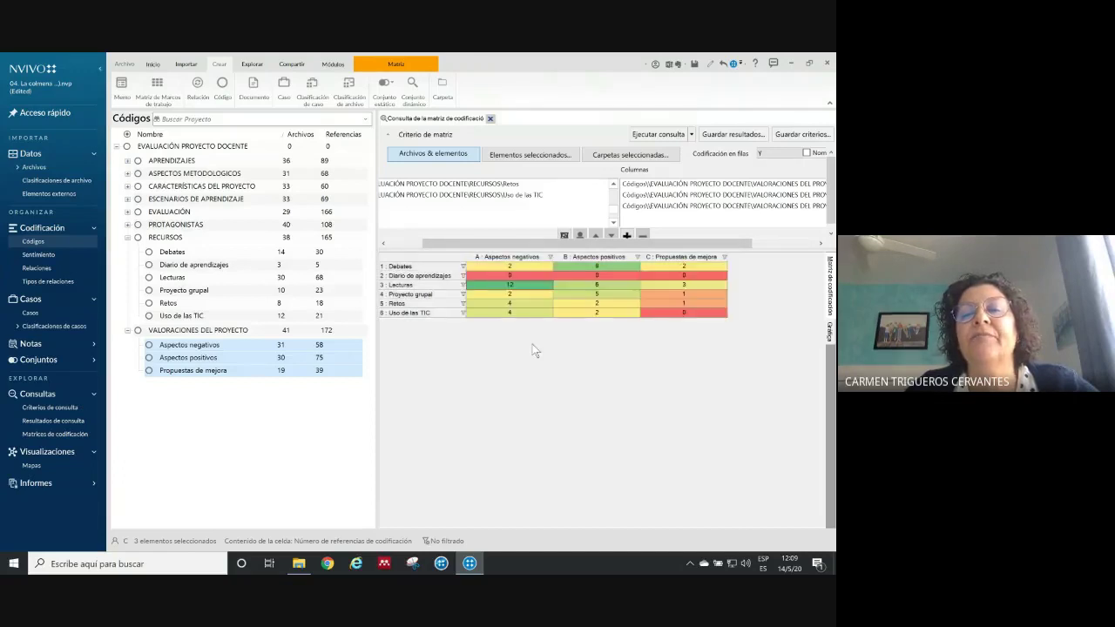
Compare the matrix cell contents as coding references and as coded cases for all cases, focusing on Lecturas with Aspectos negativos
click(477, 285)
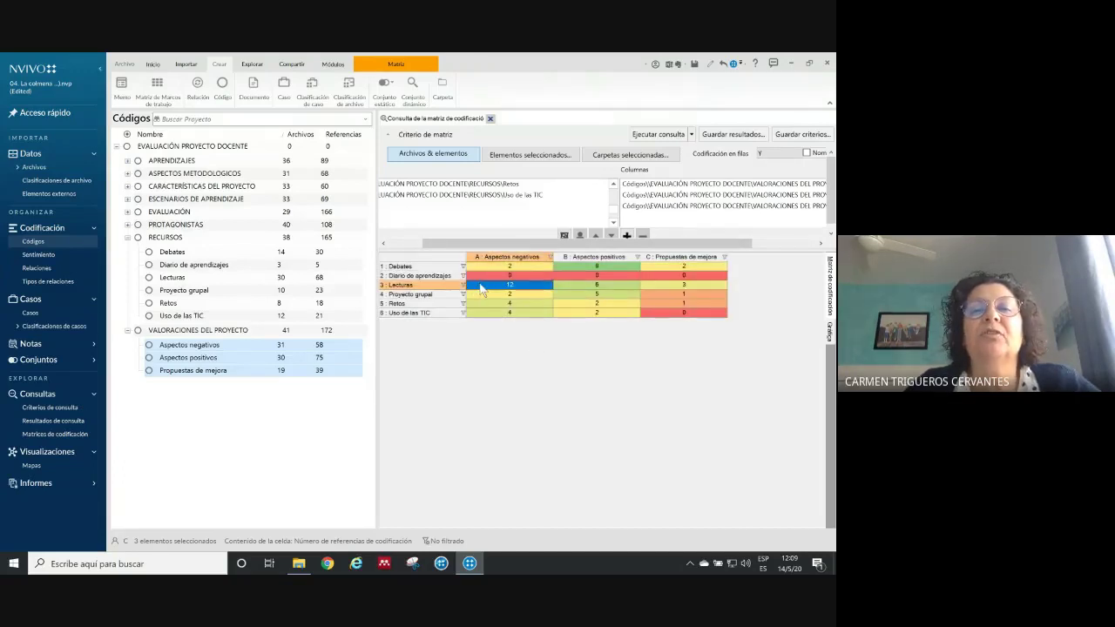
click(399, 67)
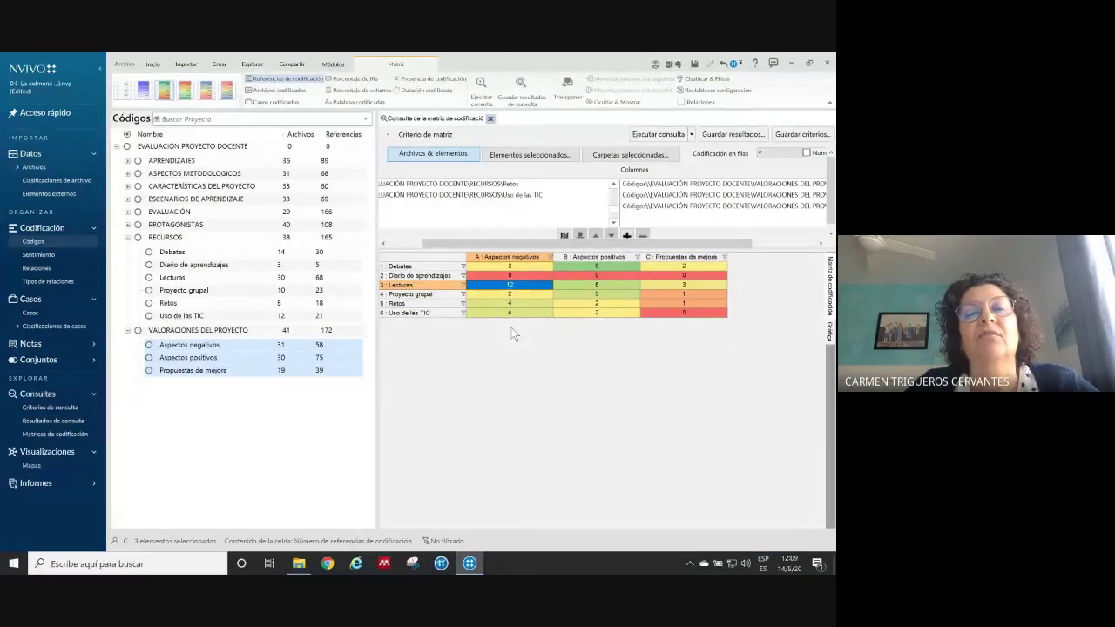
click(288, 103)
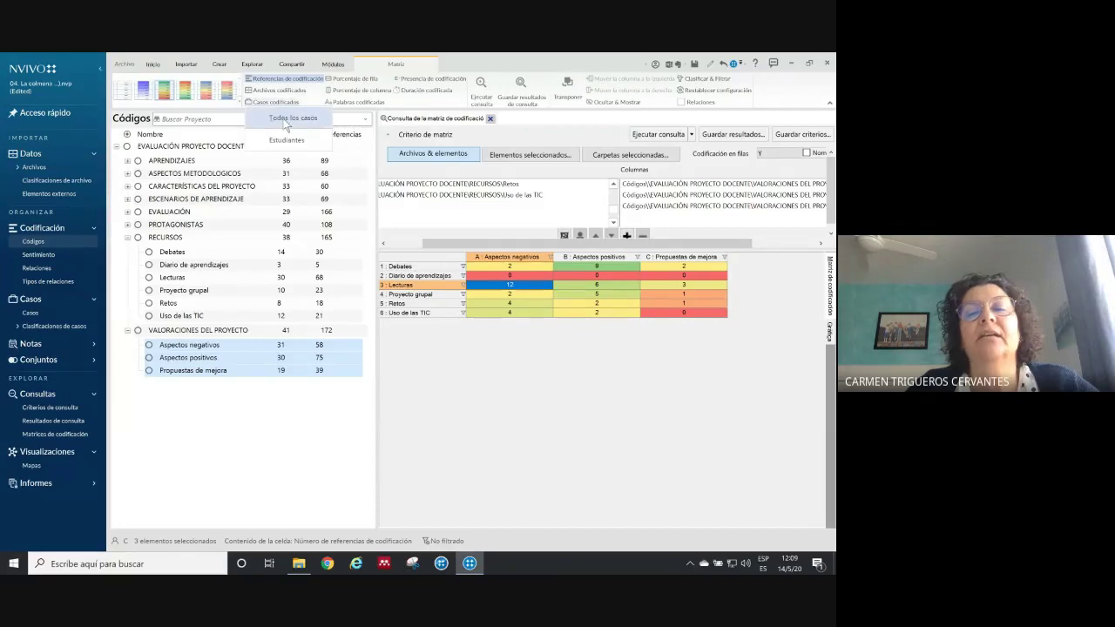
click(291, 118)
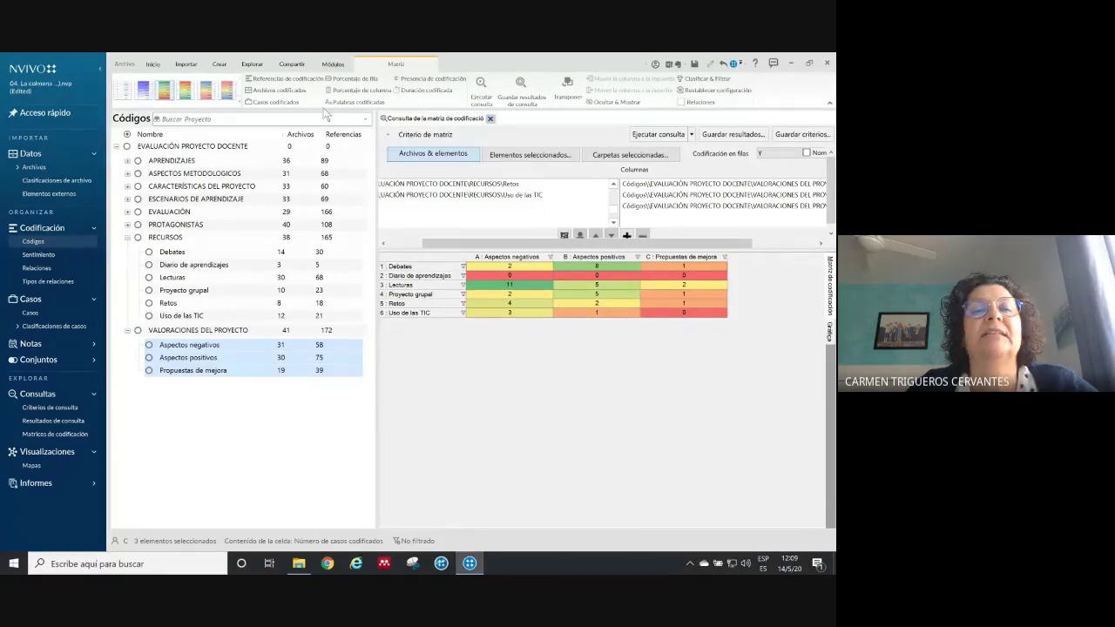
click(300, 79)
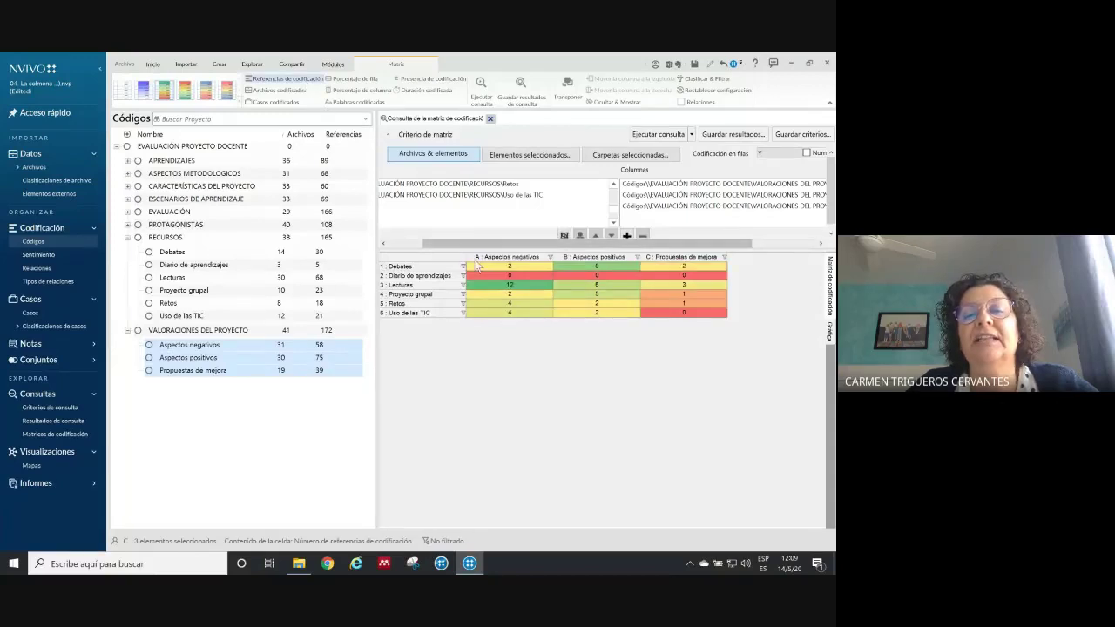
click(488, 285)
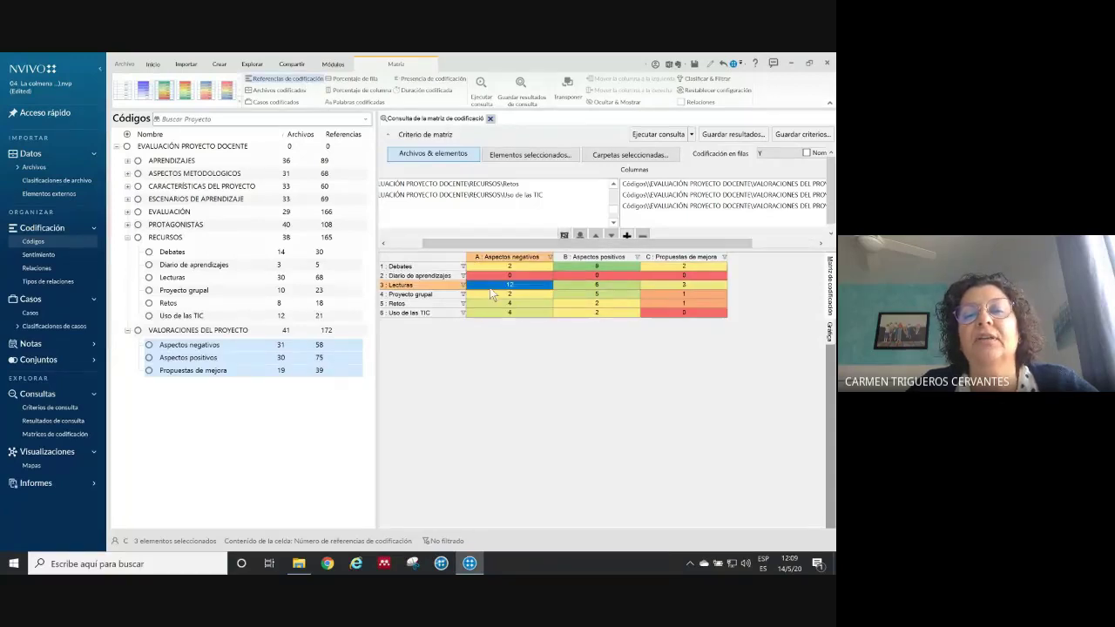
click(275, 103)
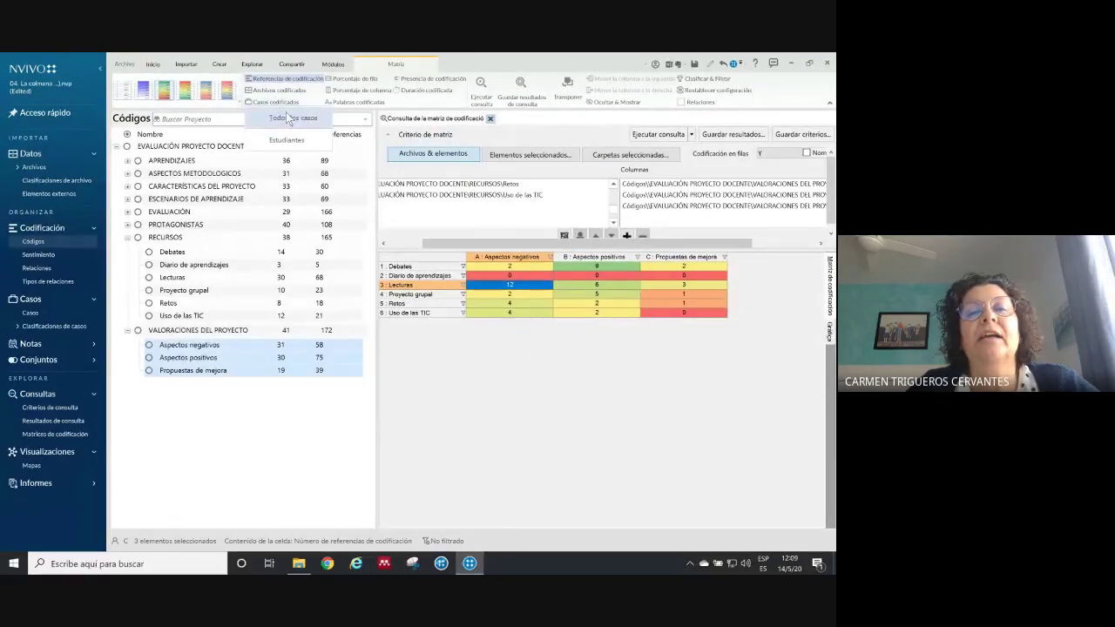
click(288, 117)
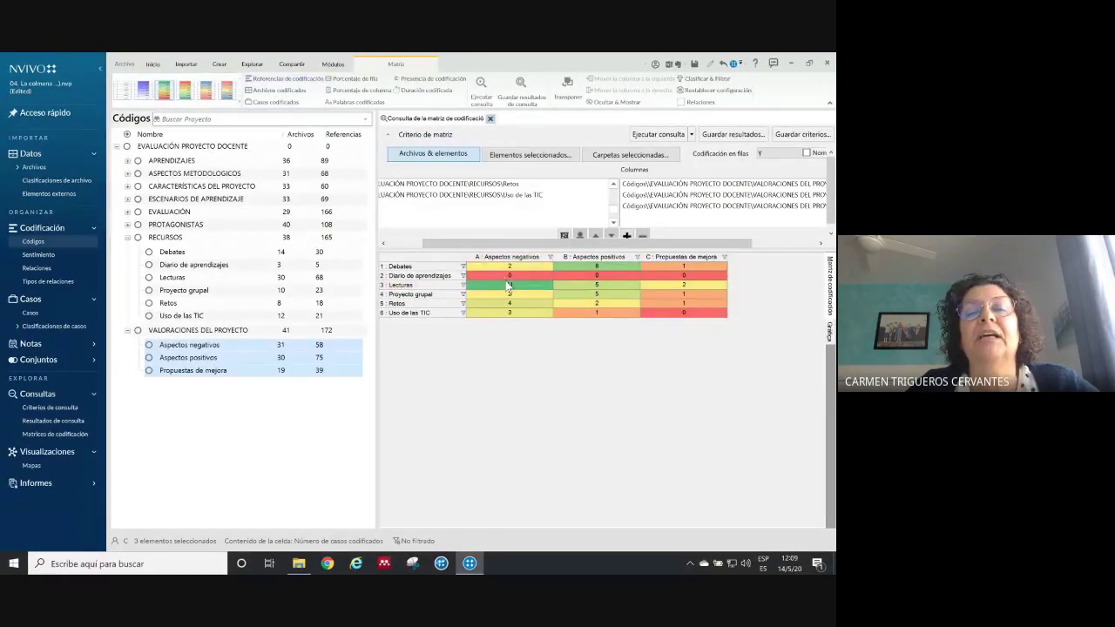
View the matrix cells as row percentage, column percentage, coded words, coding presence and coded duration, ending on coding references
click(354, 79)
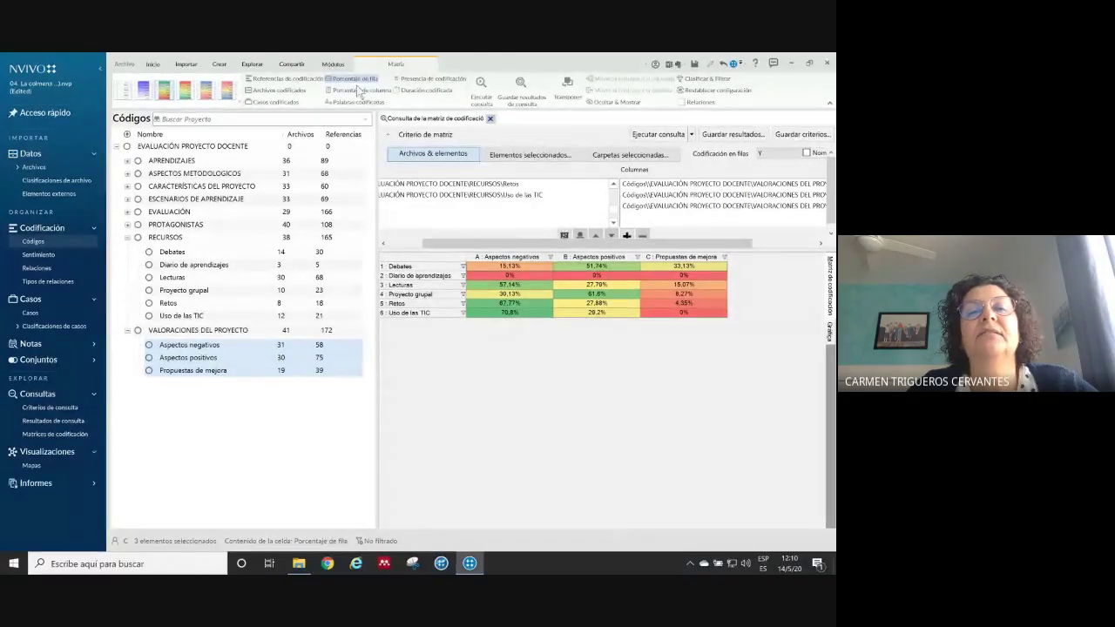
click(358, 90)
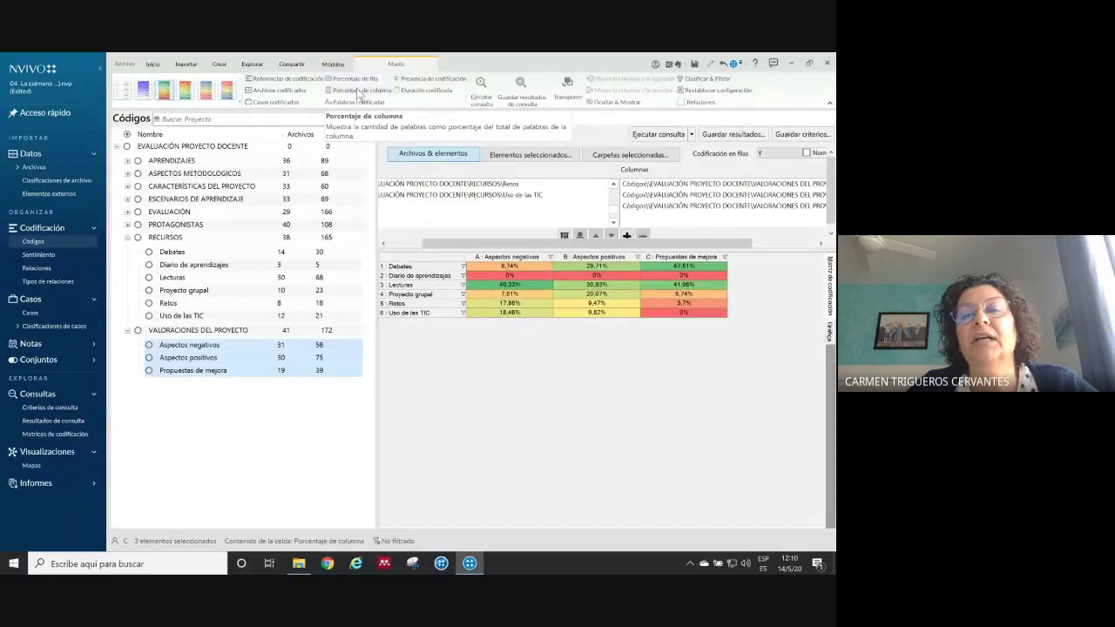
click(346, 104)
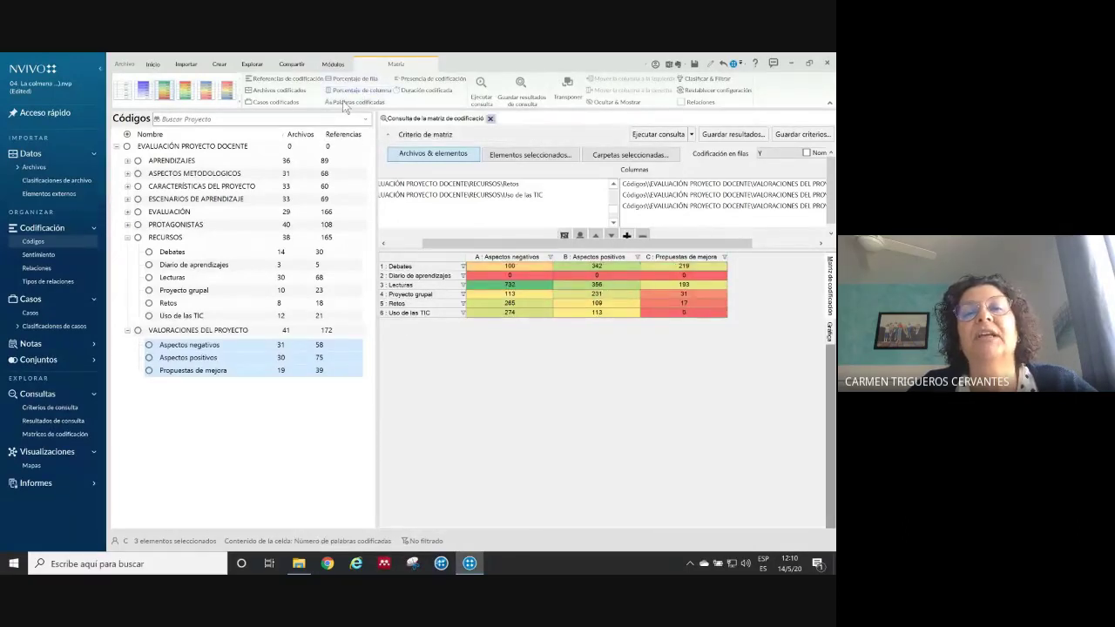
click(432, 80)
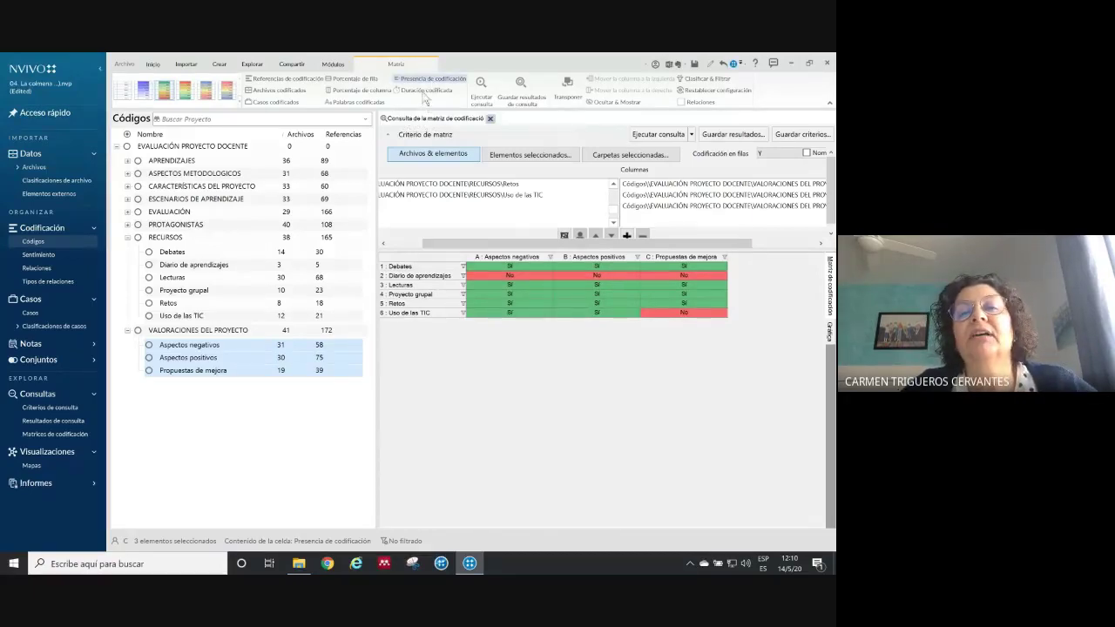
click(424, 91)
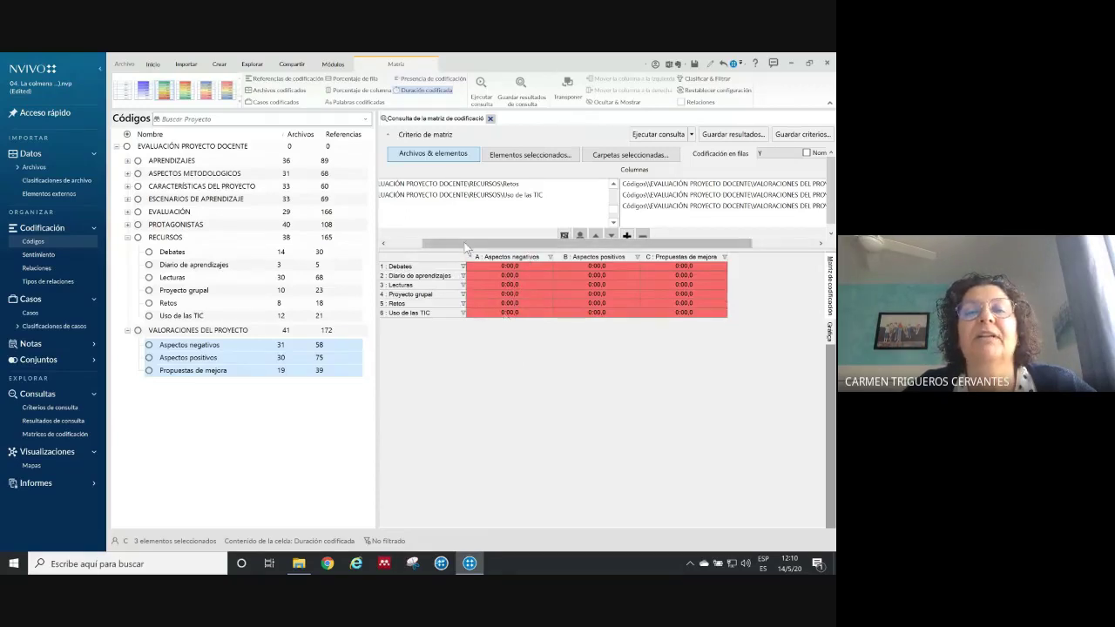
click(286, 78)
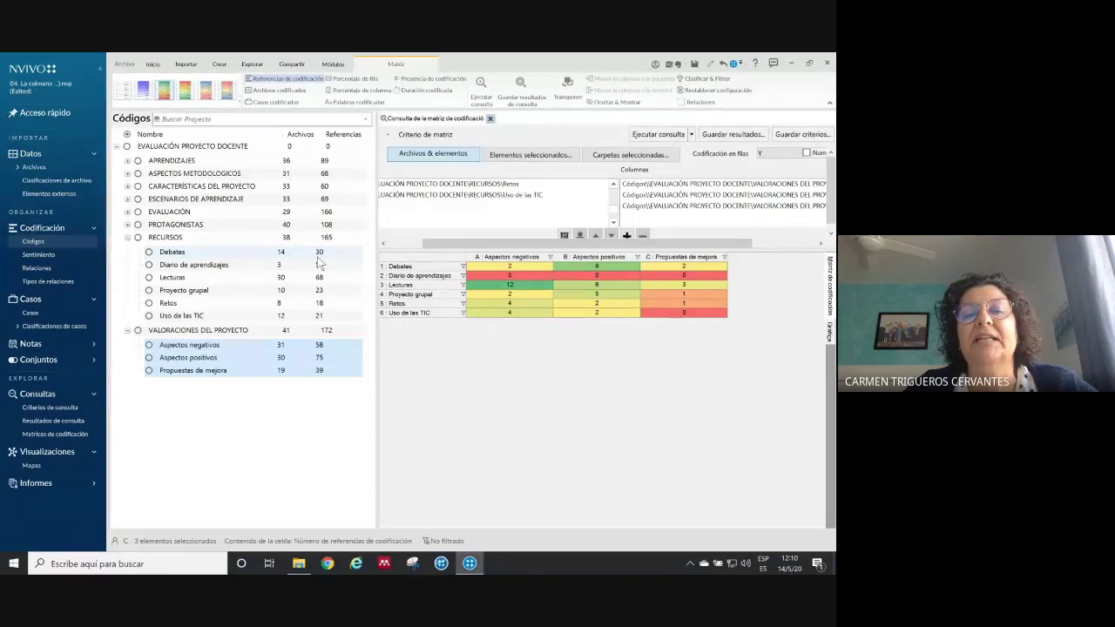
Switch to the presentation, review the AND coding matrix task and advance to the next slide
scroll(518, 209, left, 2)
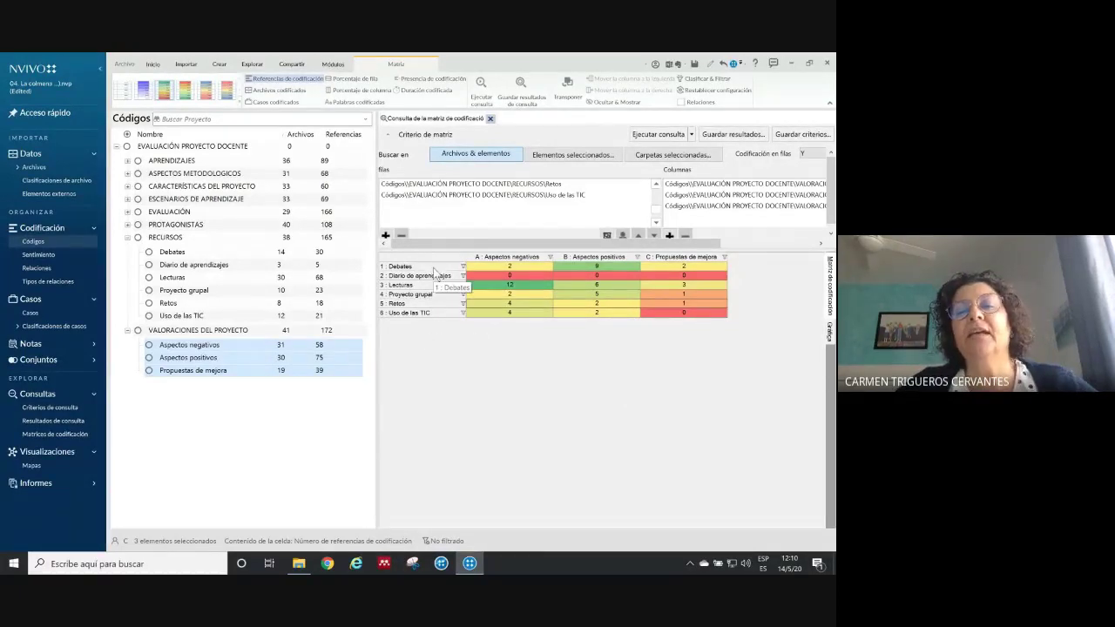
key(alt+Tab)
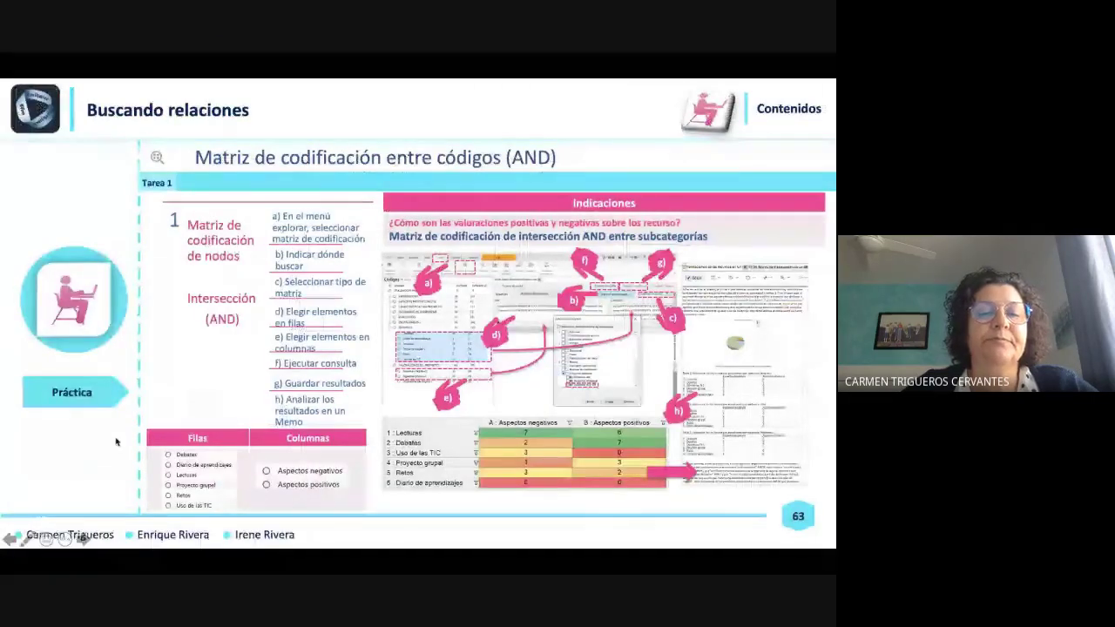
click(82, 537)
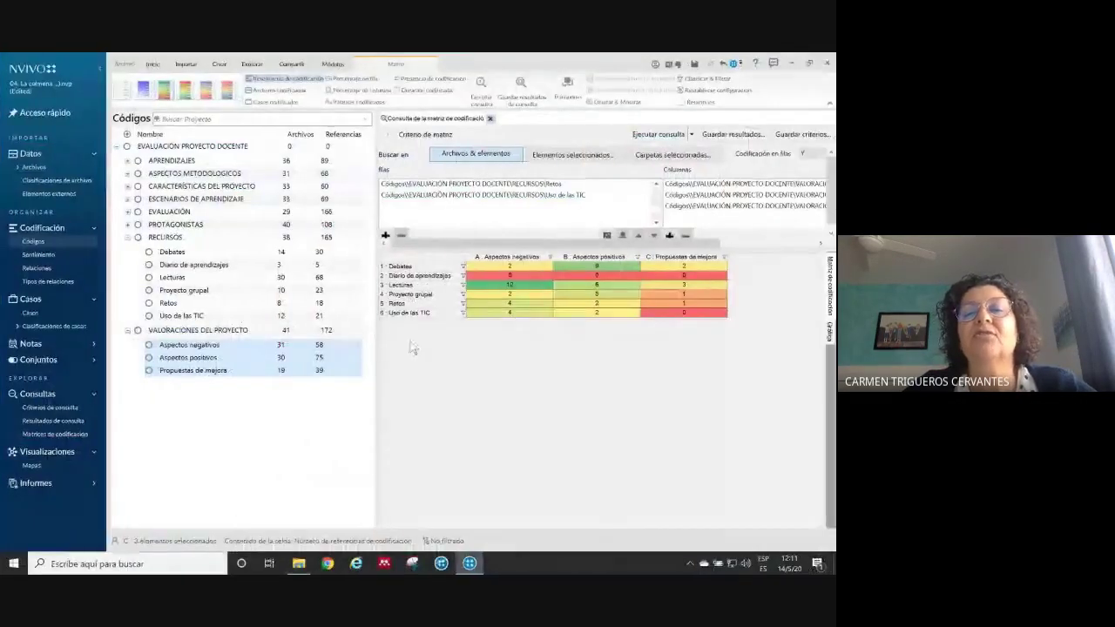
Close the current matrix query and start a new coding matrix query, collapsing the RECURSOS codes and dismissing the help text
click(490, 119)
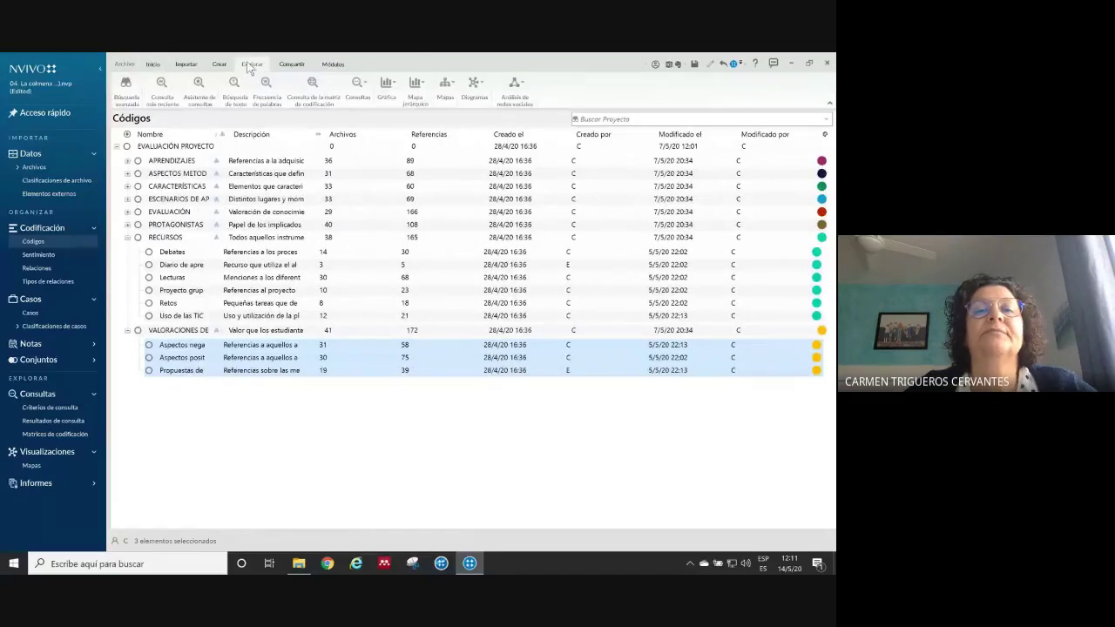
click(315, 94)
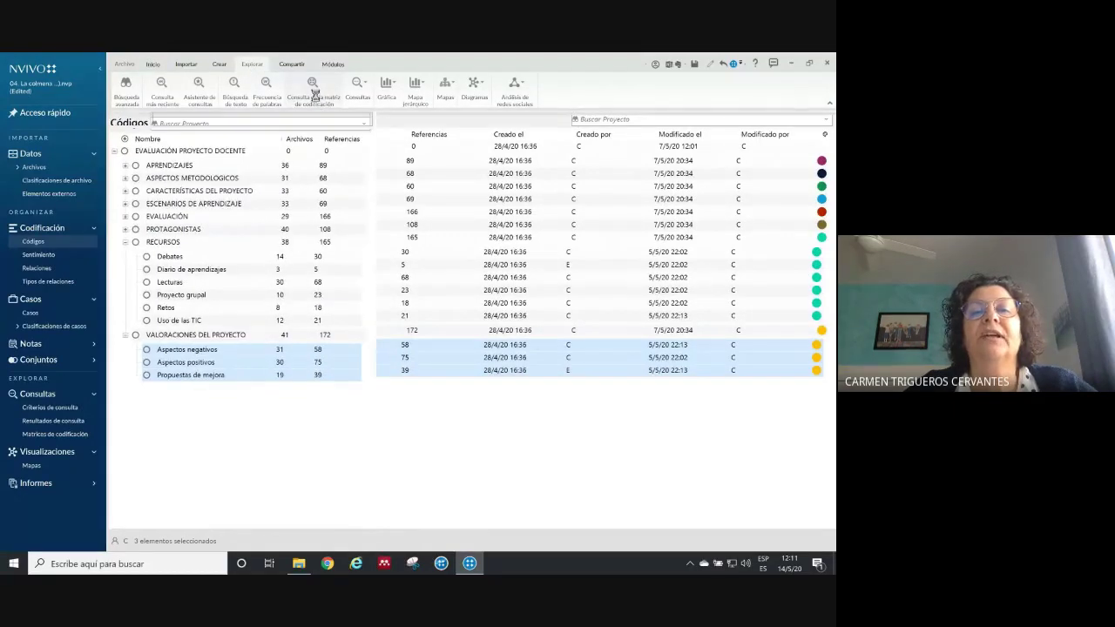
click(127, 237)
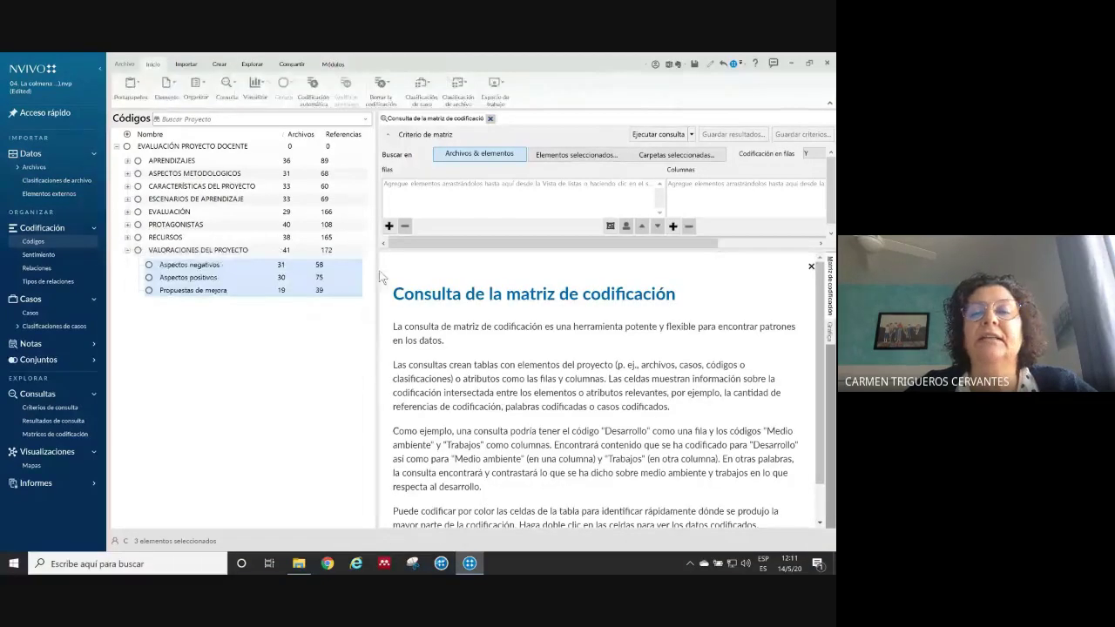
click(812, 266)
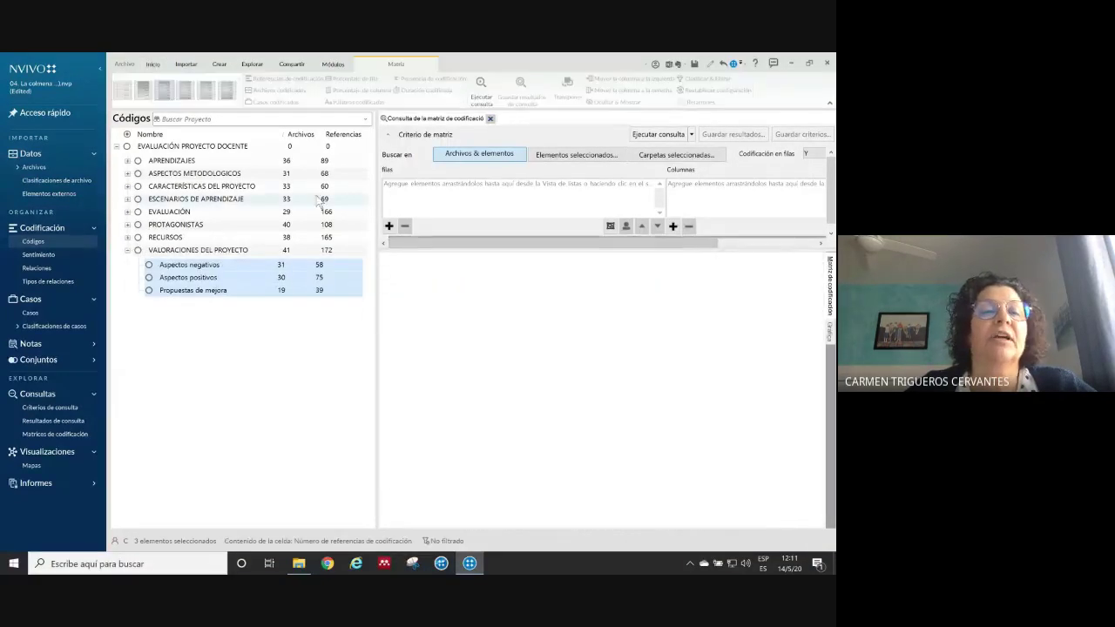
Add the EVALUACIÓN subcodes Autoevaluación, Calificación, Ética y conflictos and Examen as the rows of the new matrix
click(128, 212)
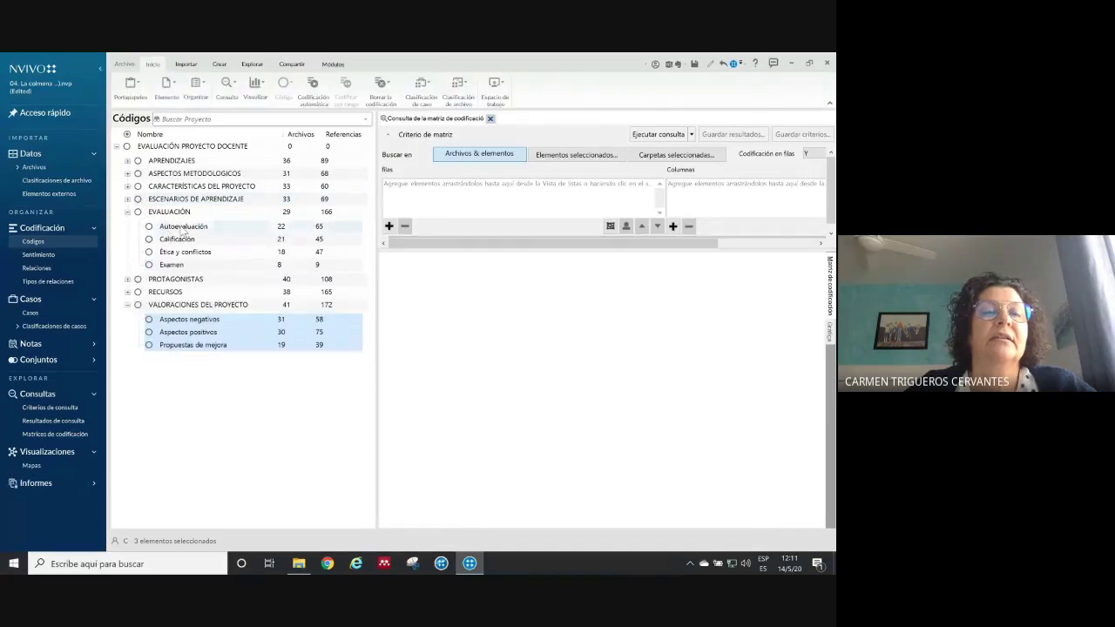
click(189, 227)
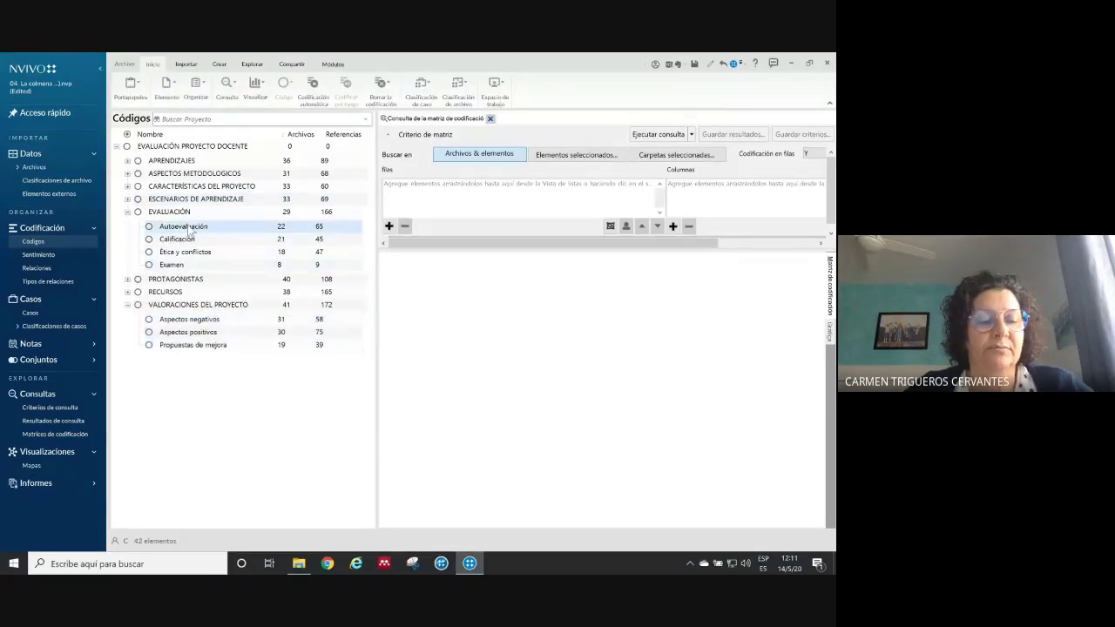
shift+click(180, 267)
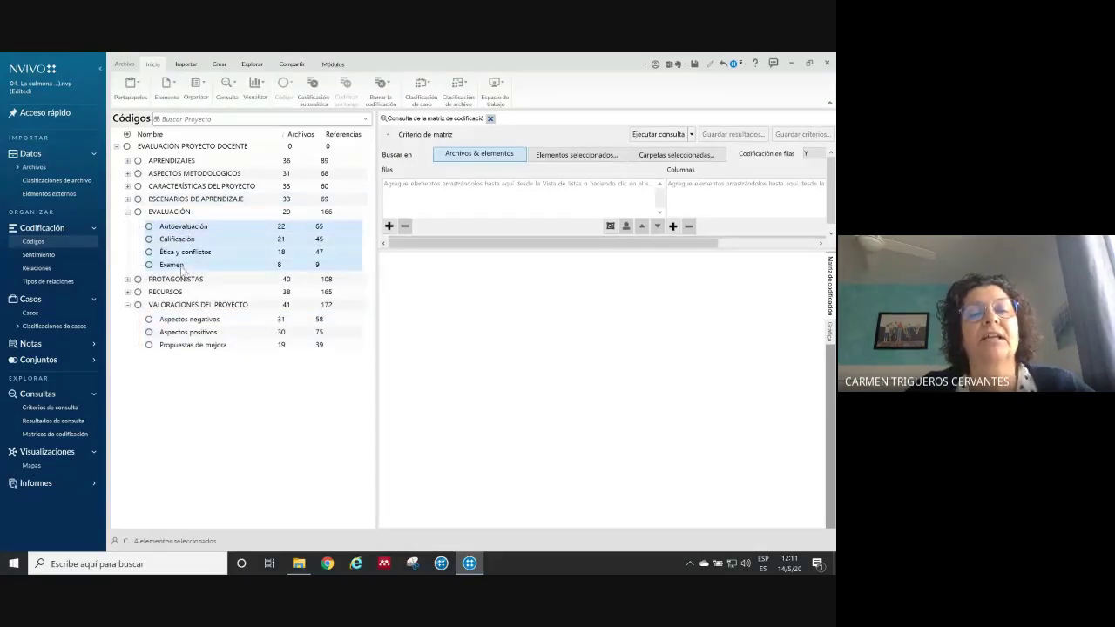
drag(268, 241, 425, 210)
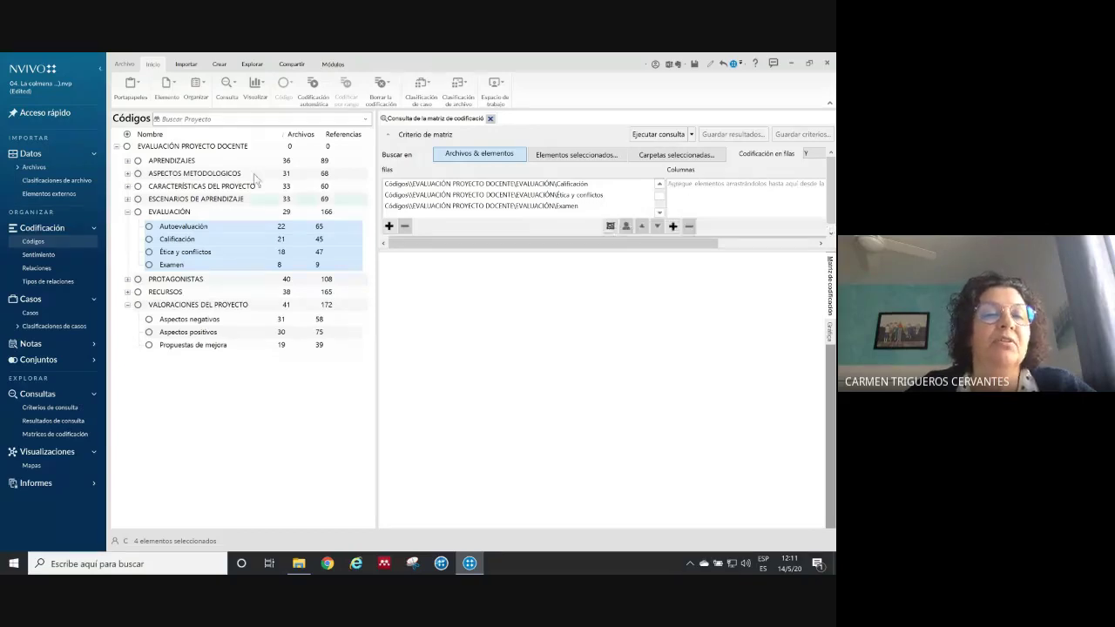
Go to the case classifications and expand Estudiantes to locate its Calificación attribute
click(27, 311)
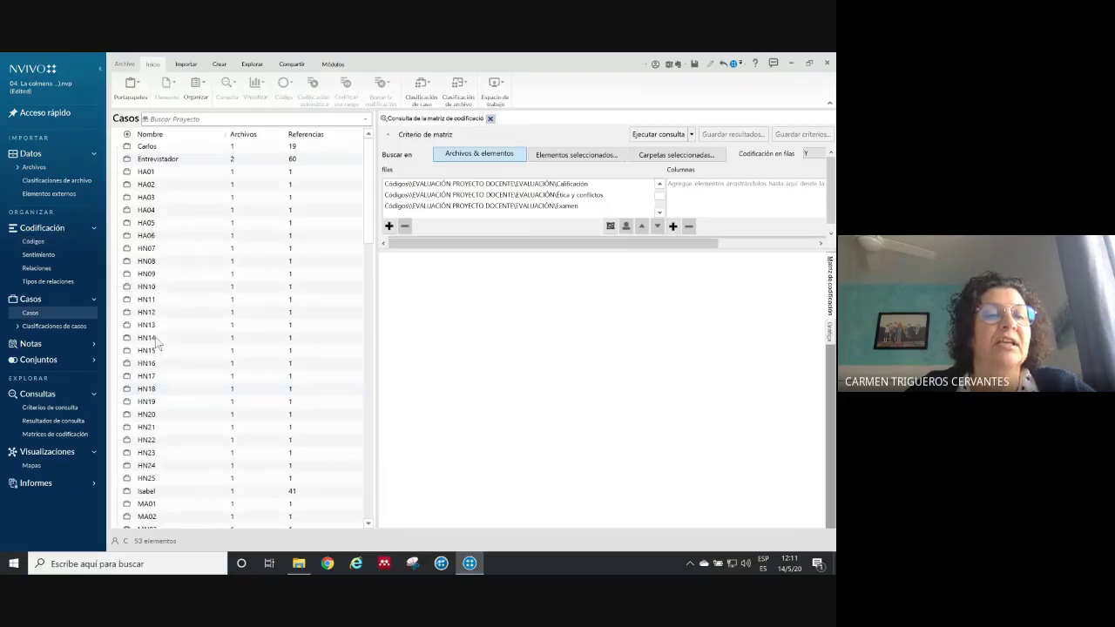
click(66, 327)
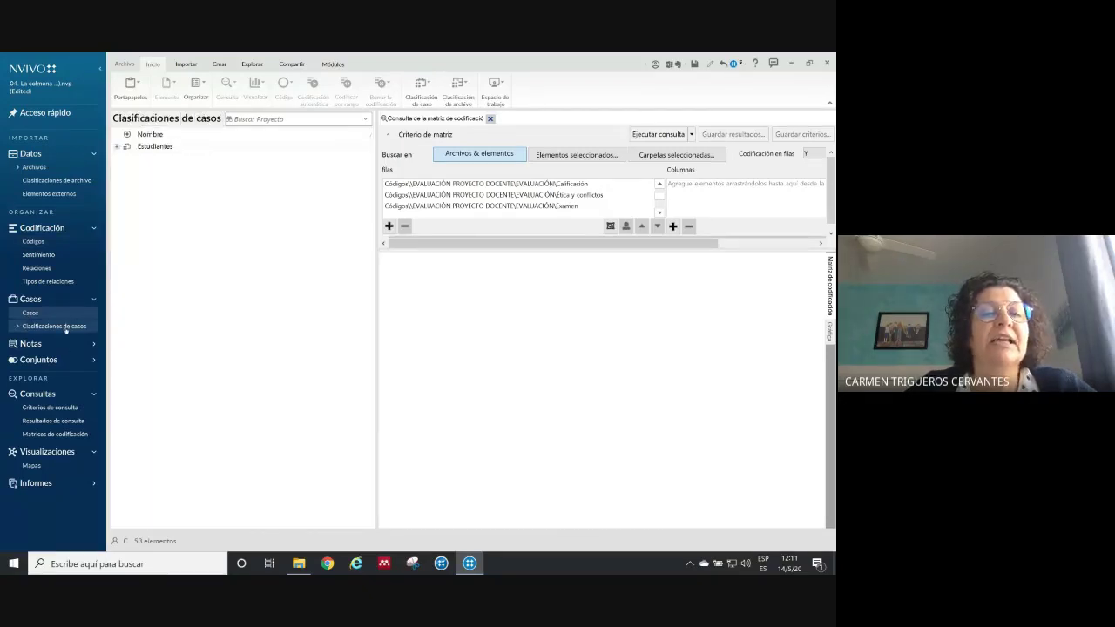
click(117, 148)
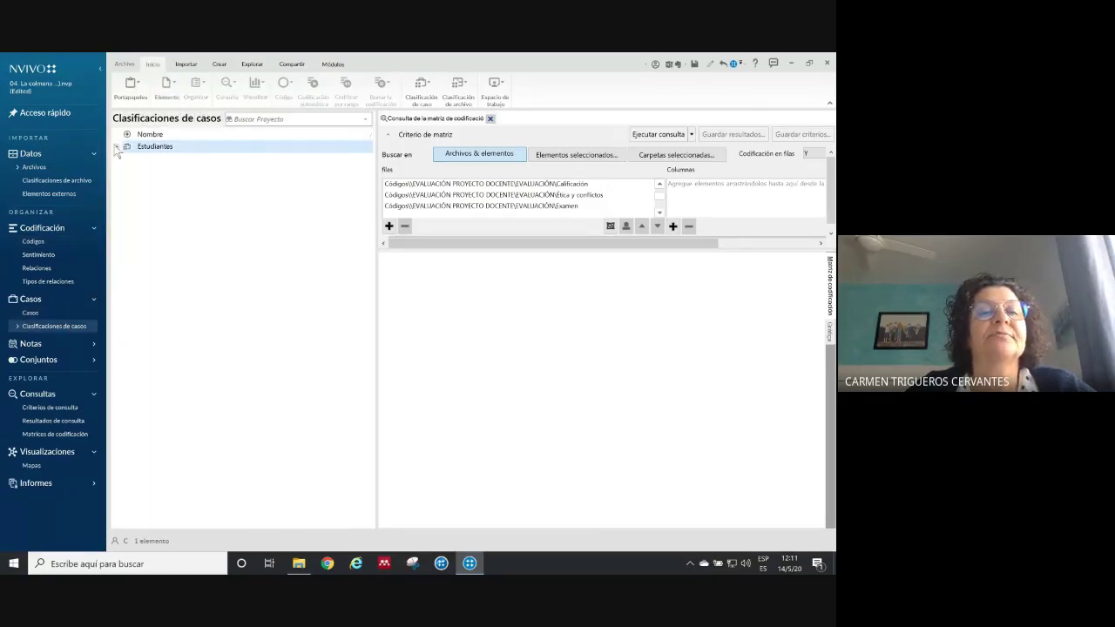
click(117, 147)
click(170, 175)
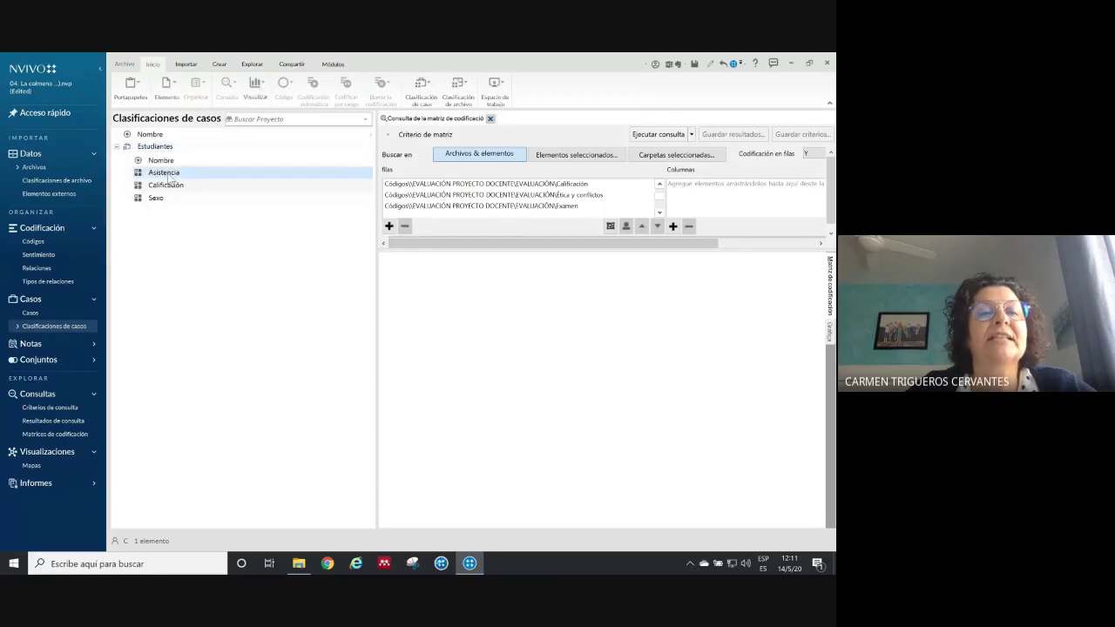
click(171, 186)
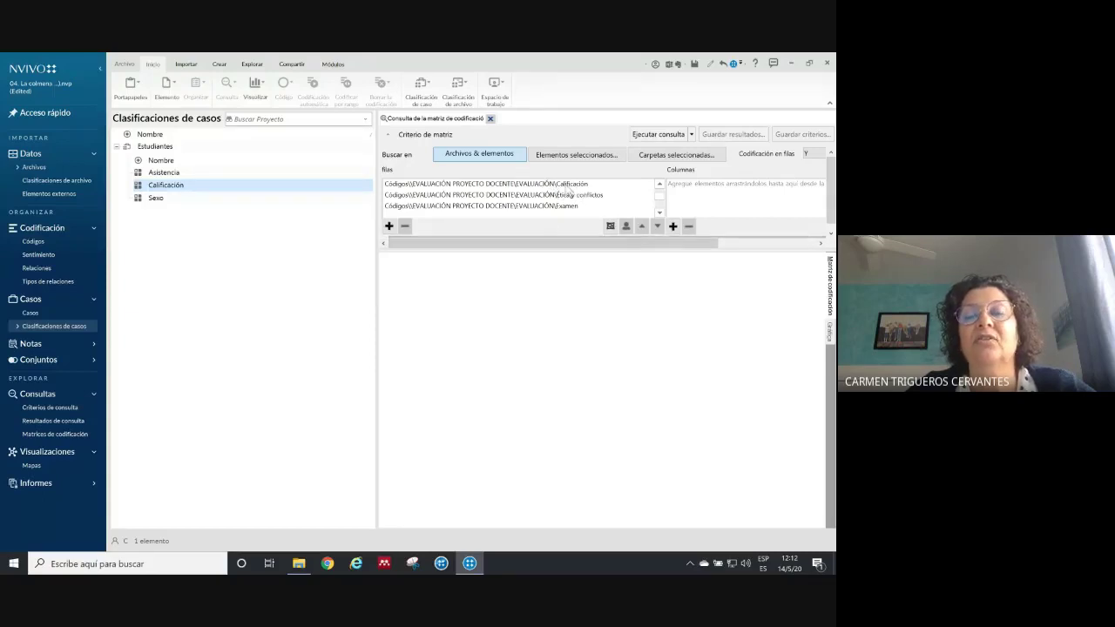
Add the Calificación attribute values Aprobado, Notable and Sobresaliente of the Estudiantes classification as the matrix columns
click(672, 225)
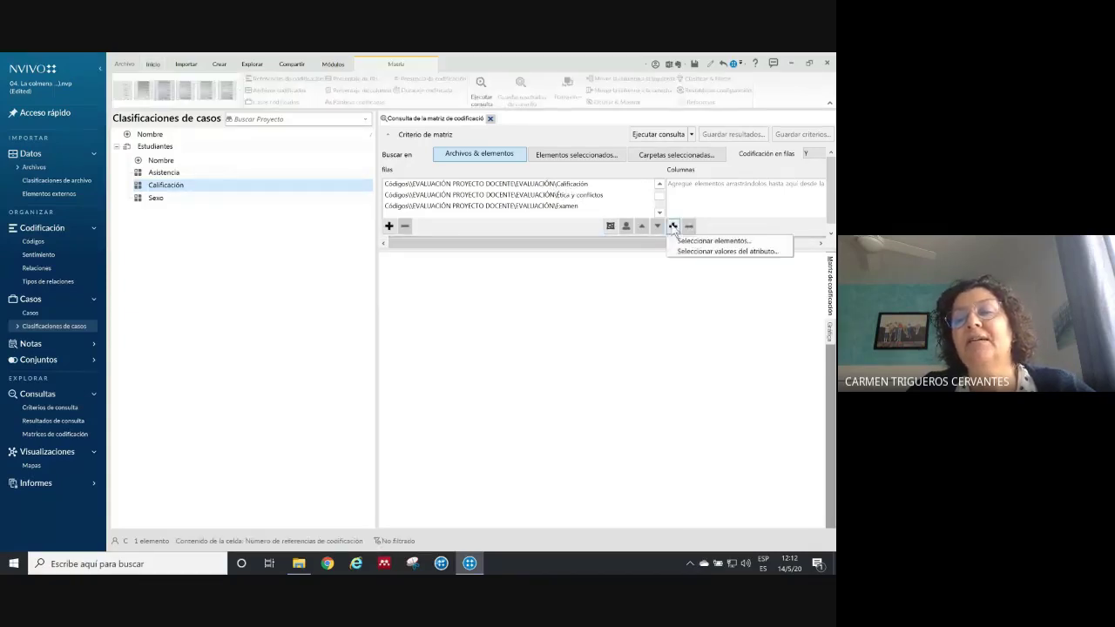
click(714, 241)
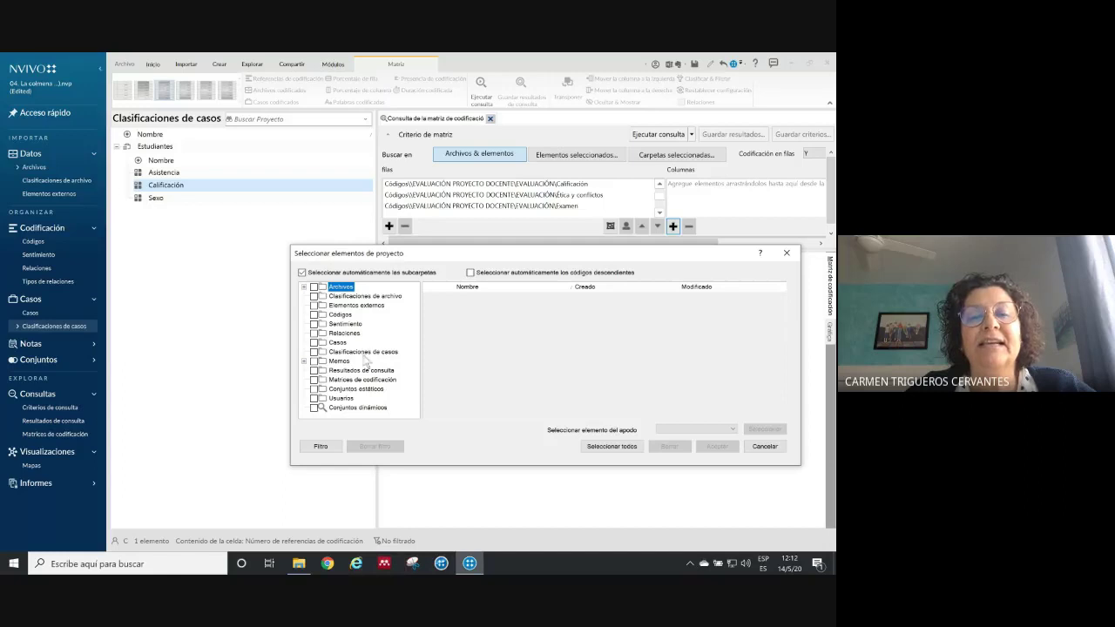
click(364, 353)
click(428, 296)
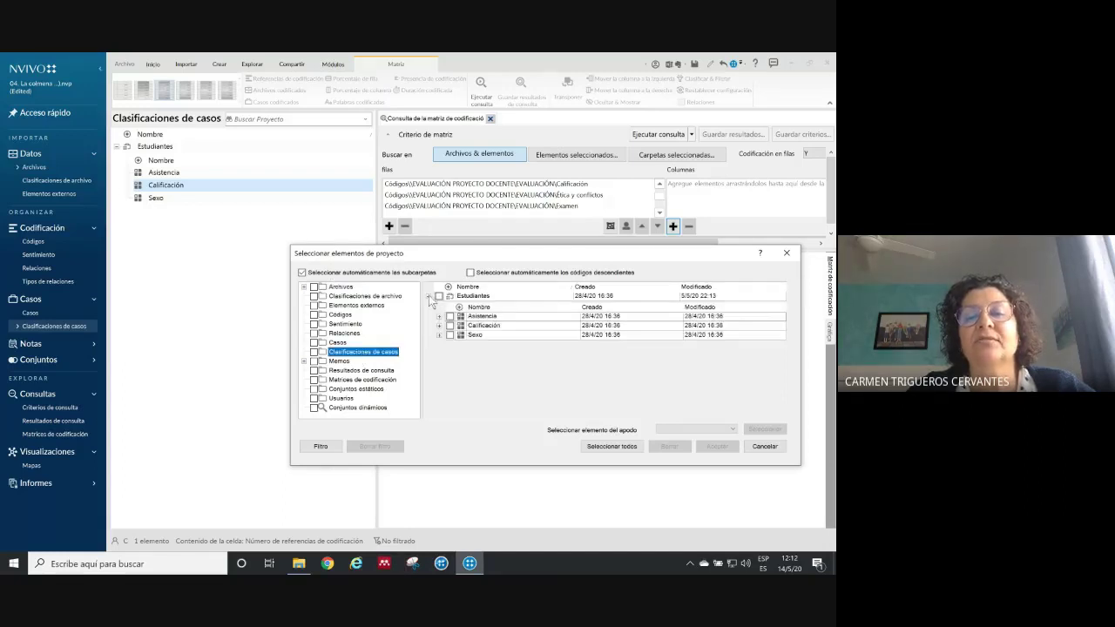
click(439, 326)
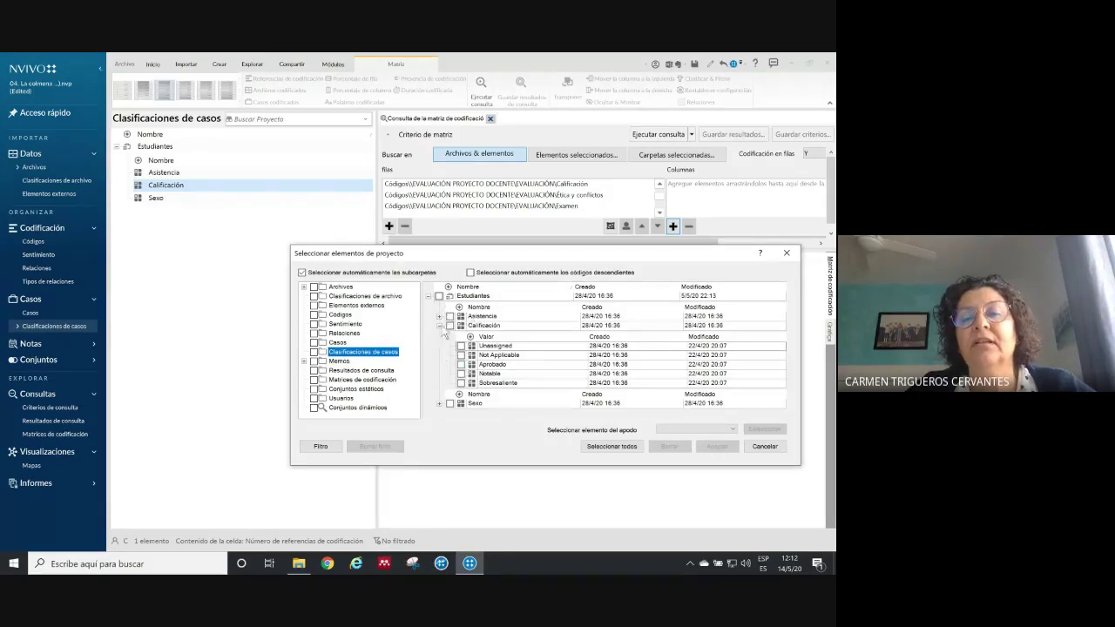
click(439, 326)
click(439, 325)
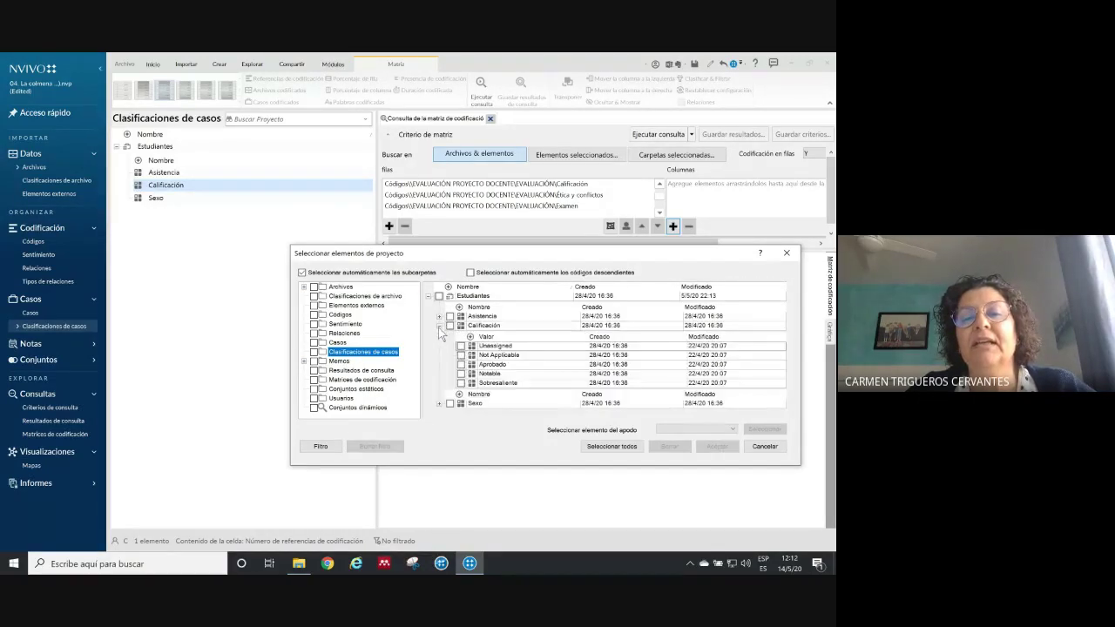
click(460, 374)
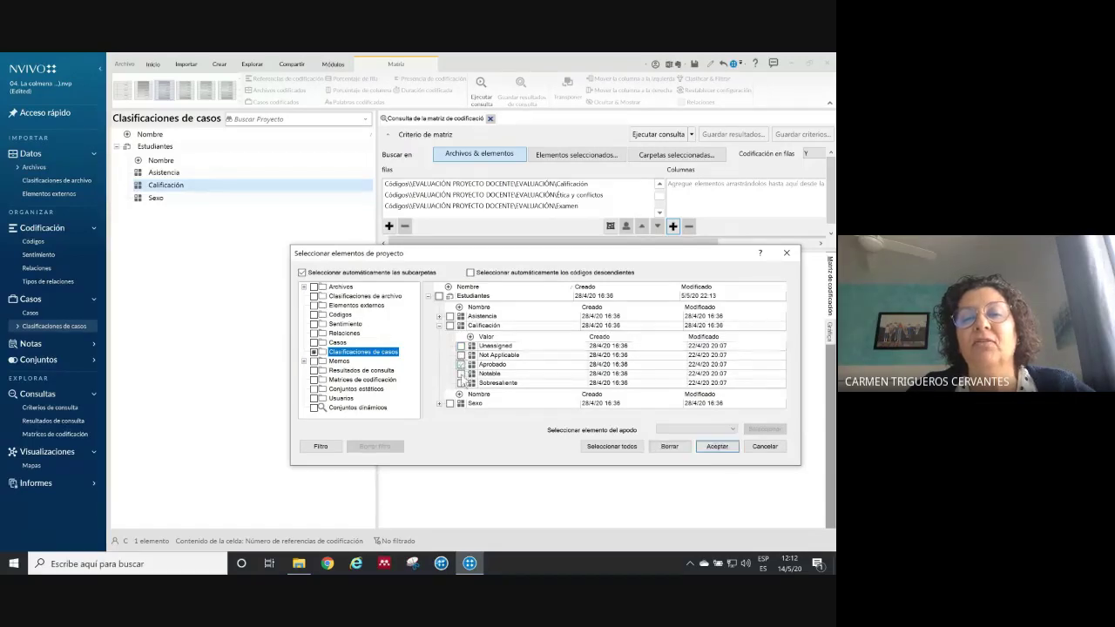
click(461, 382)
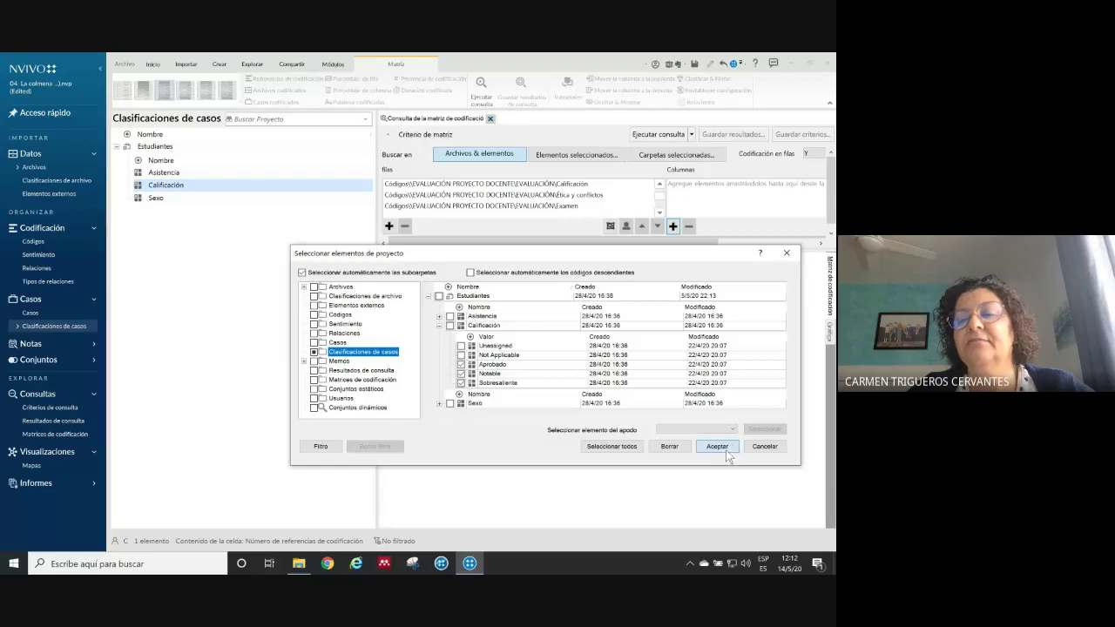
click(719, 448)
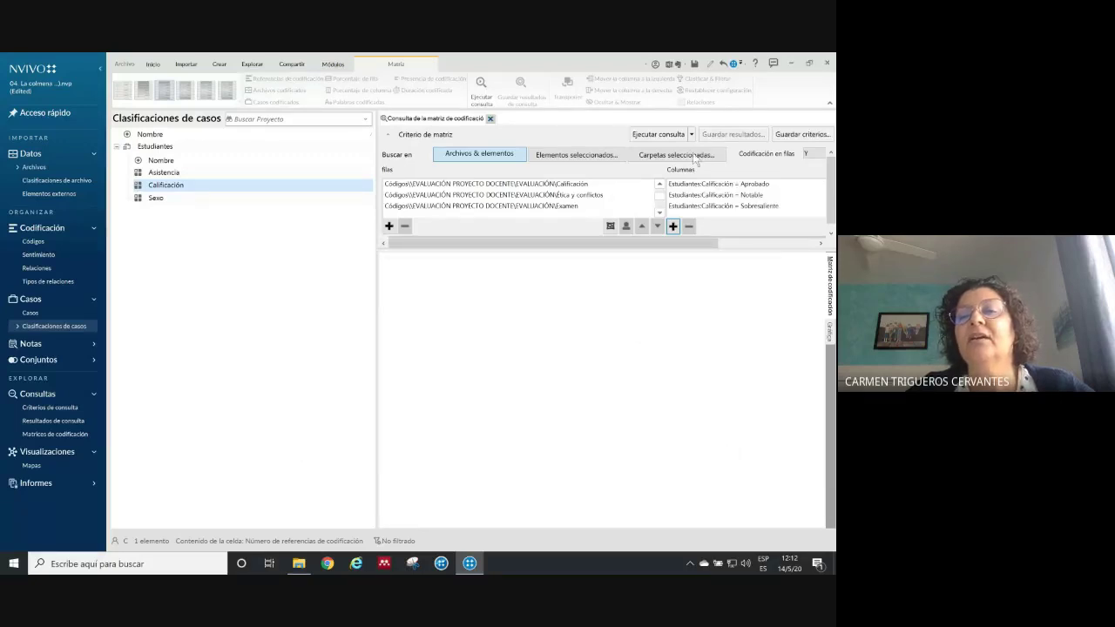
Run the matrix query and shade its result cells with the red-yellow-green colour scale
click(658, 134)
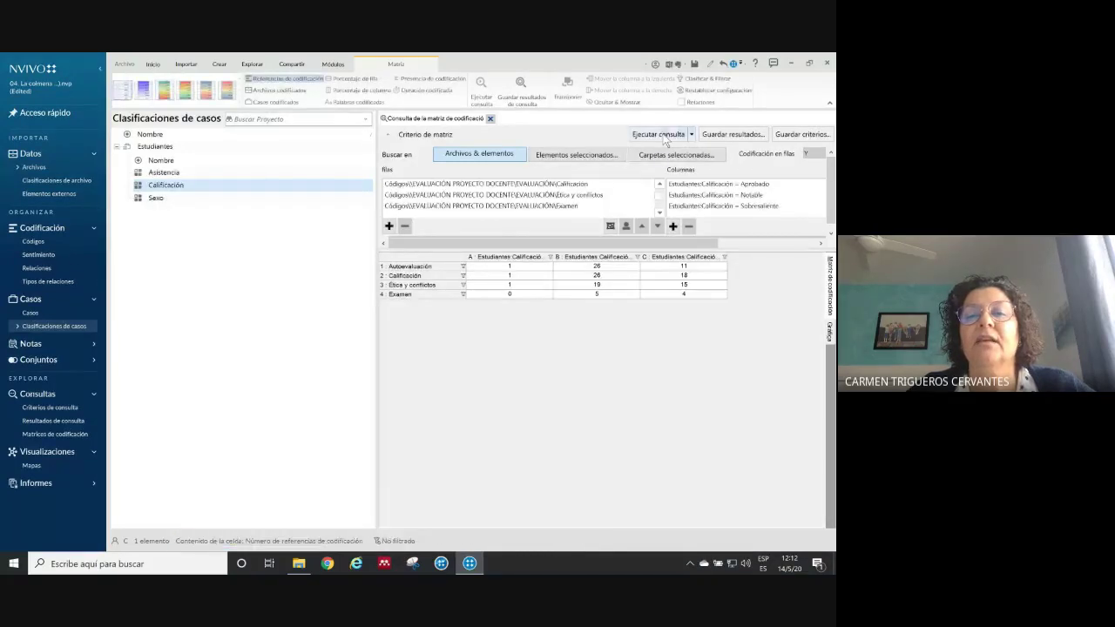
click(165, 91)
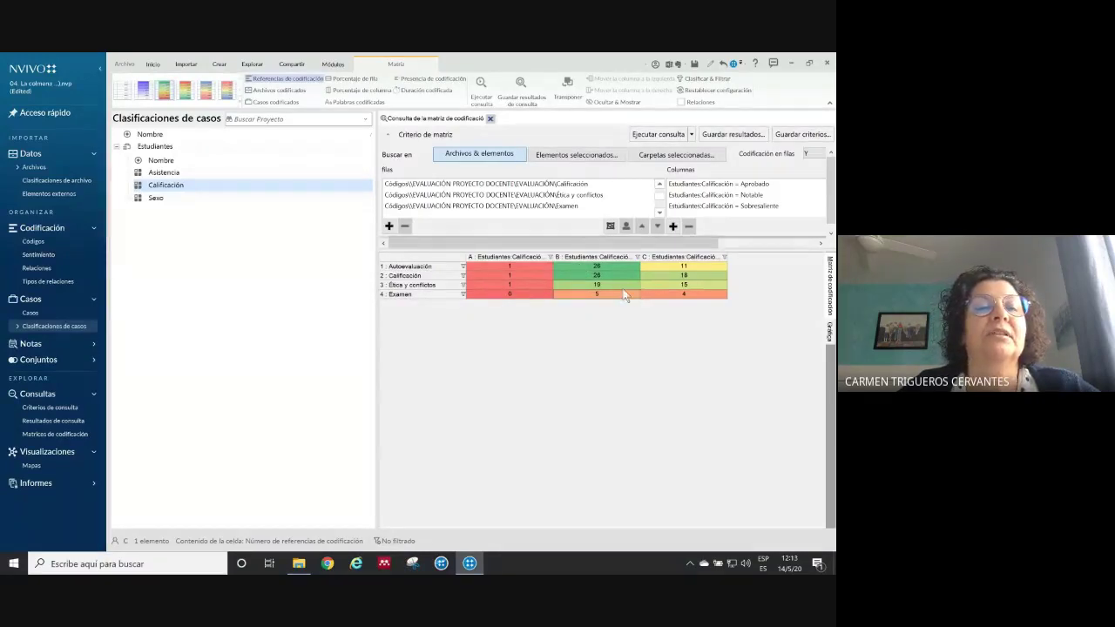
Chart the cases by value of the Calificación attribute and examine the bars for each grade
click(174, 192)
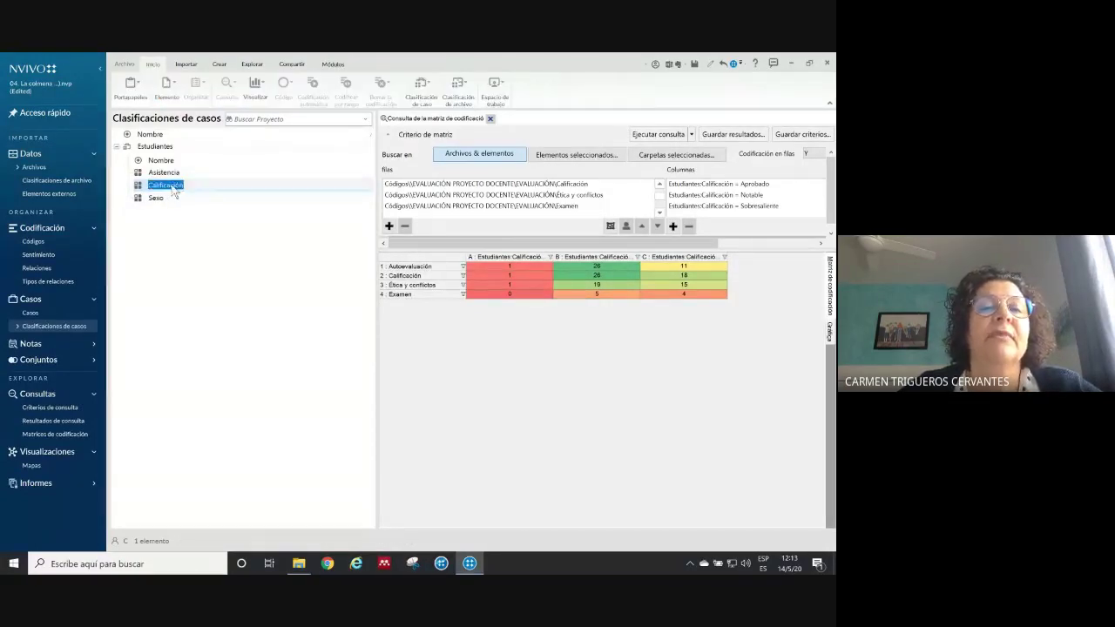
click(193, 186)
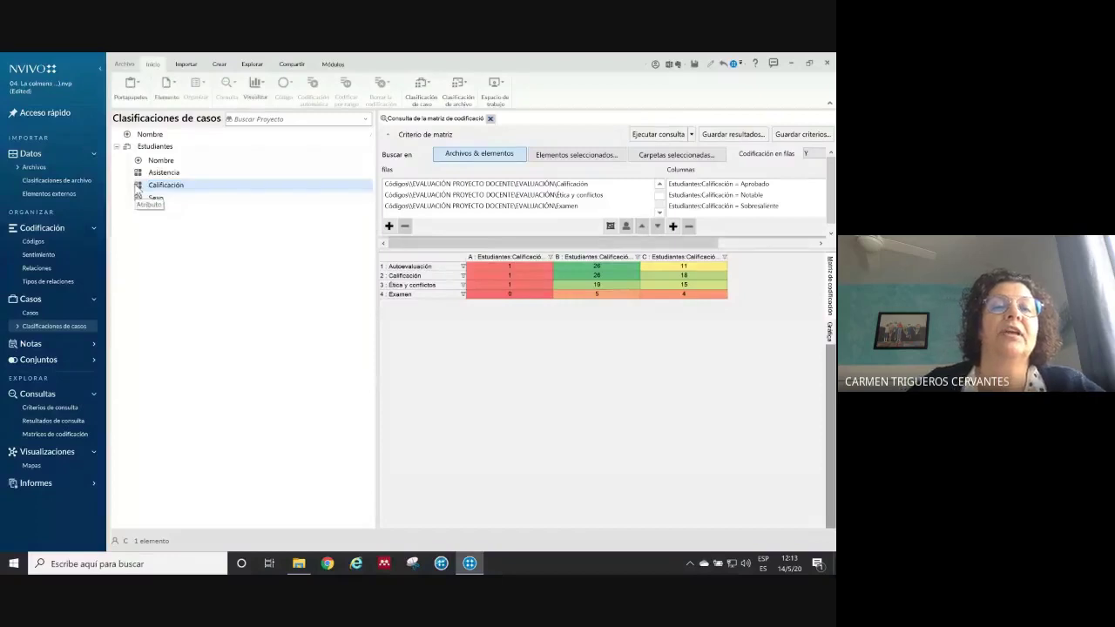
right_click(198, 193)
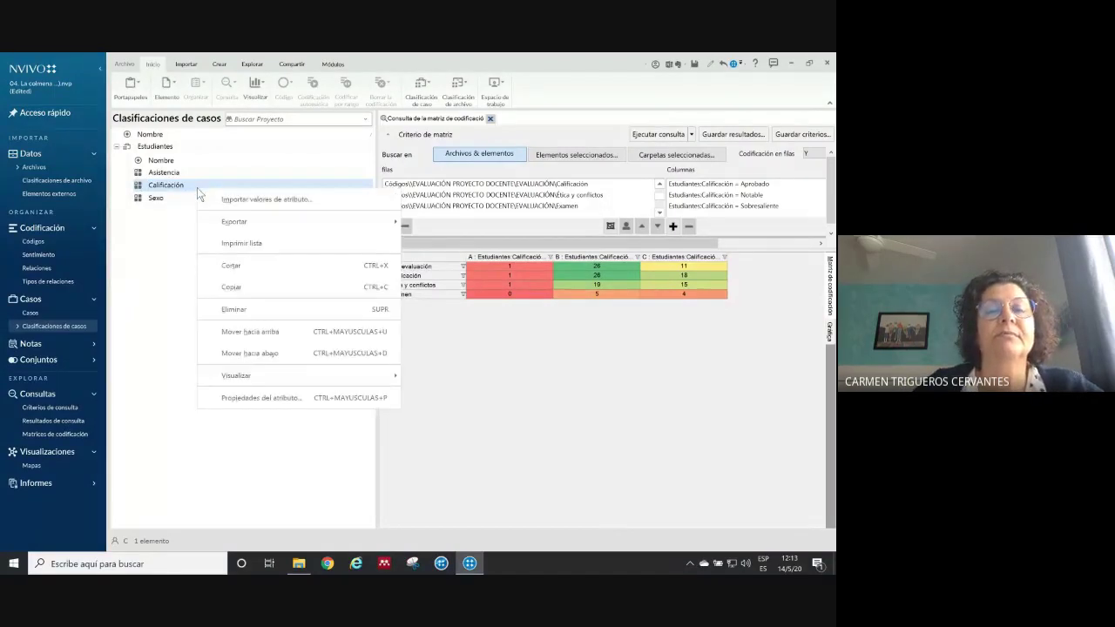
mouse_move(259, 376)
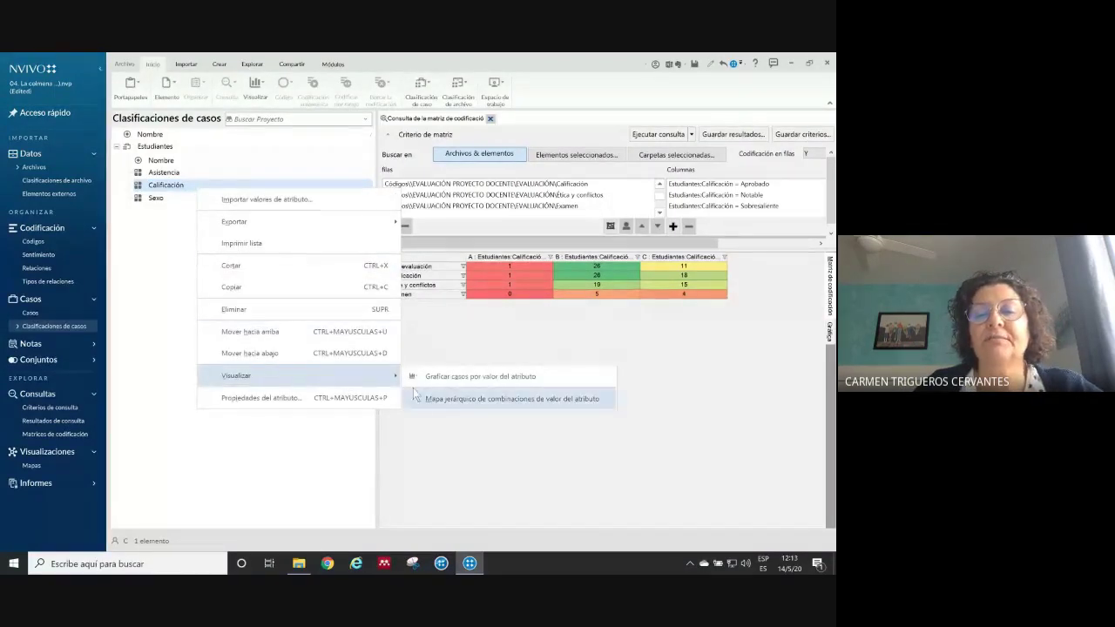
click(446, 380)
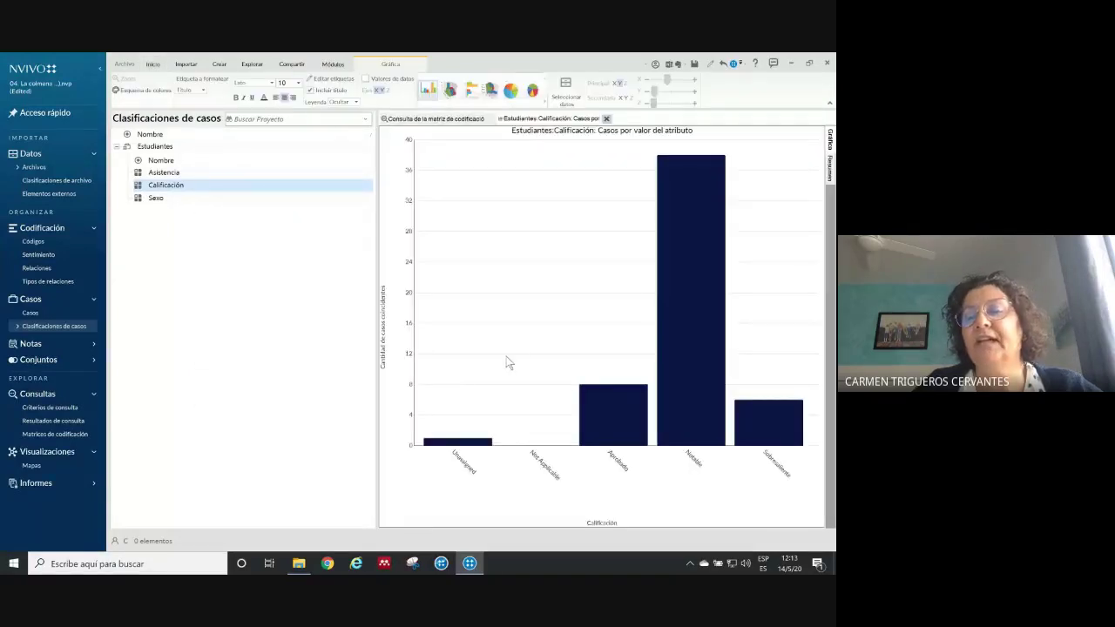
mouse_move(695, 272)
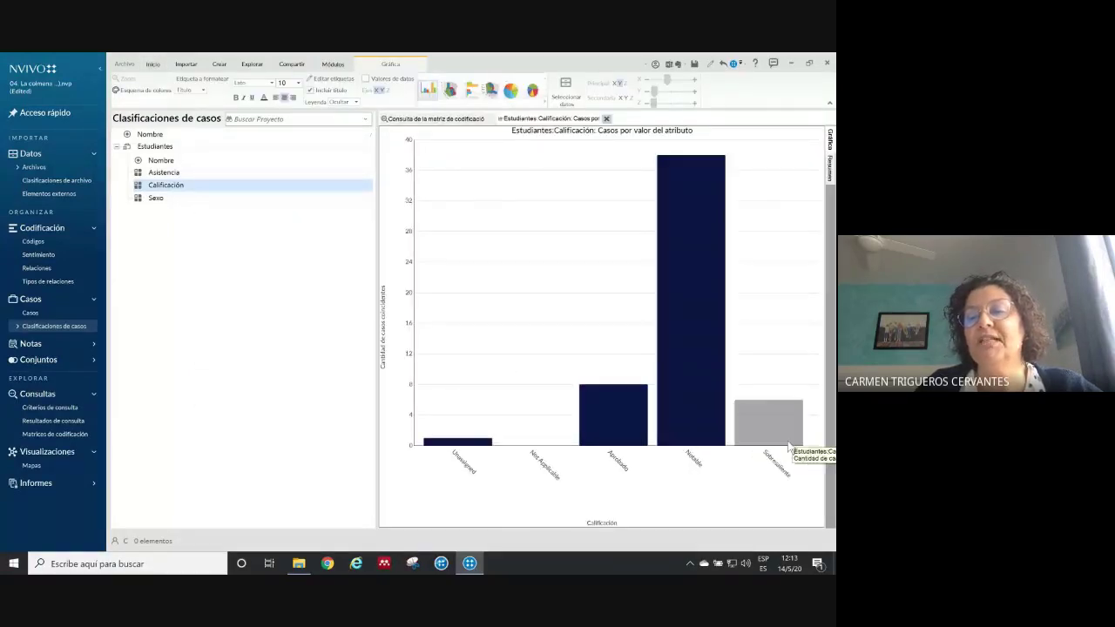
mouse_move(597, 428)
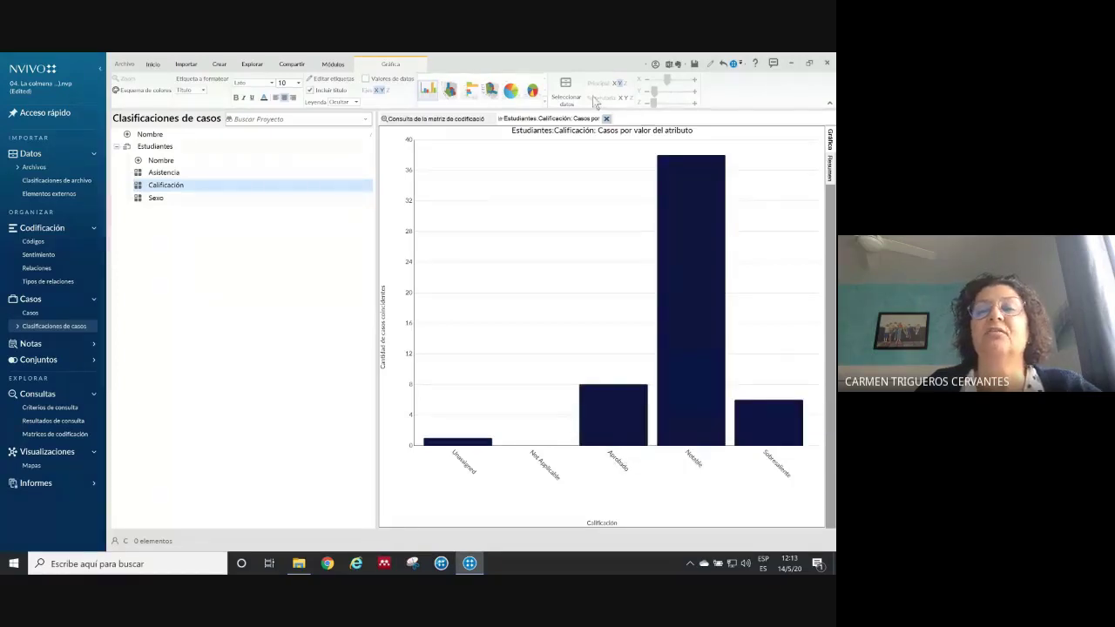
Show the grade chart as a 3D pie, rotate it to compare the shares, and return to the coding matrix
click(532, 91)
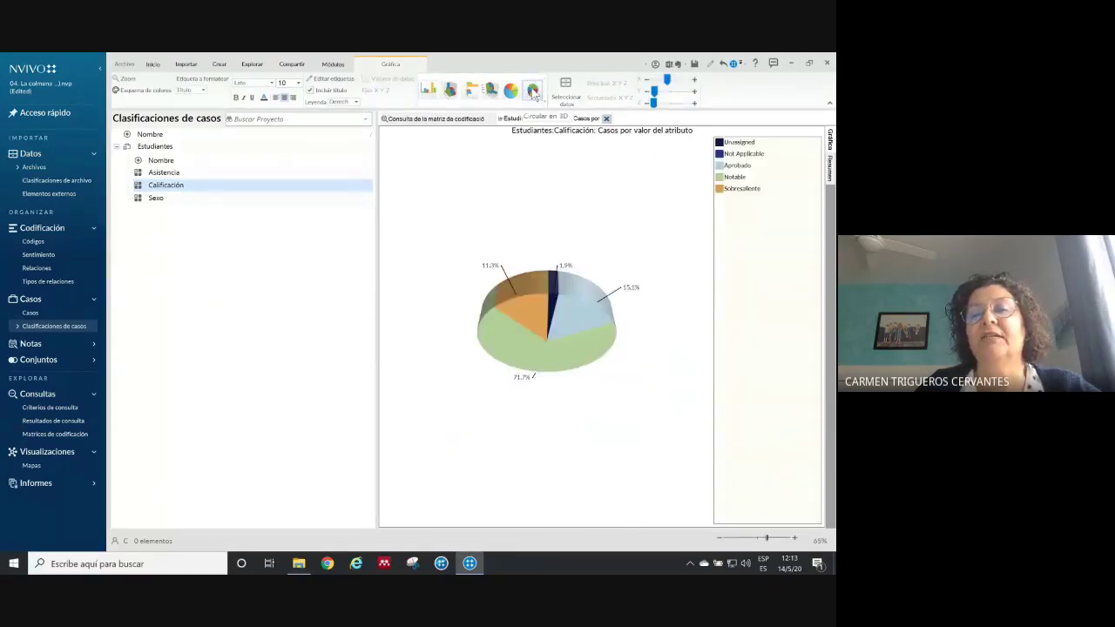
drag(463, 406, 523, 327)
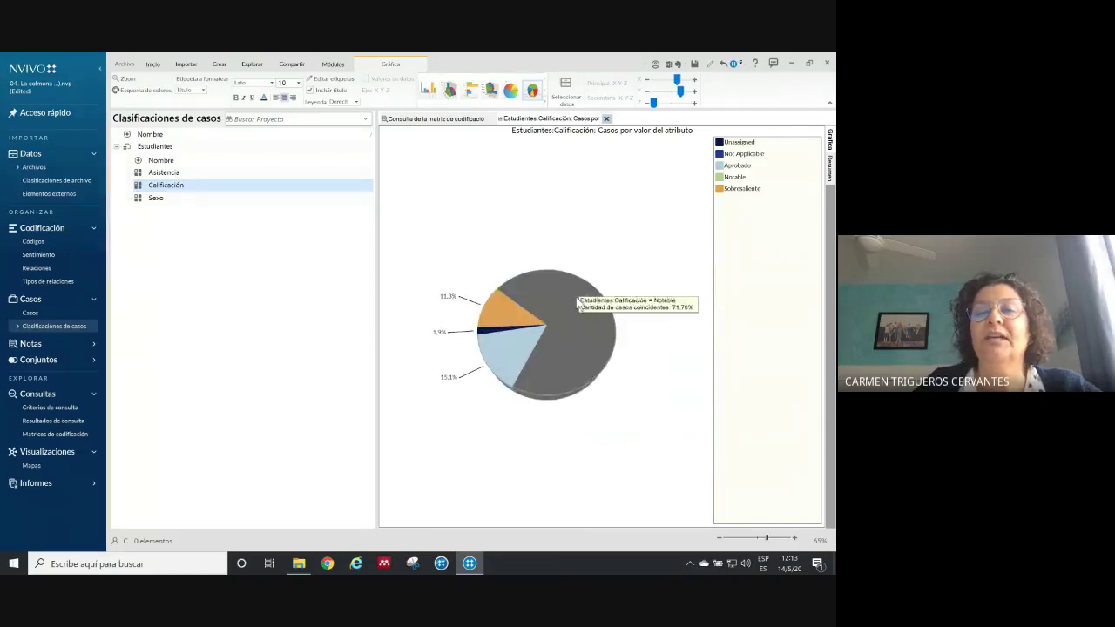
click(441, 120)
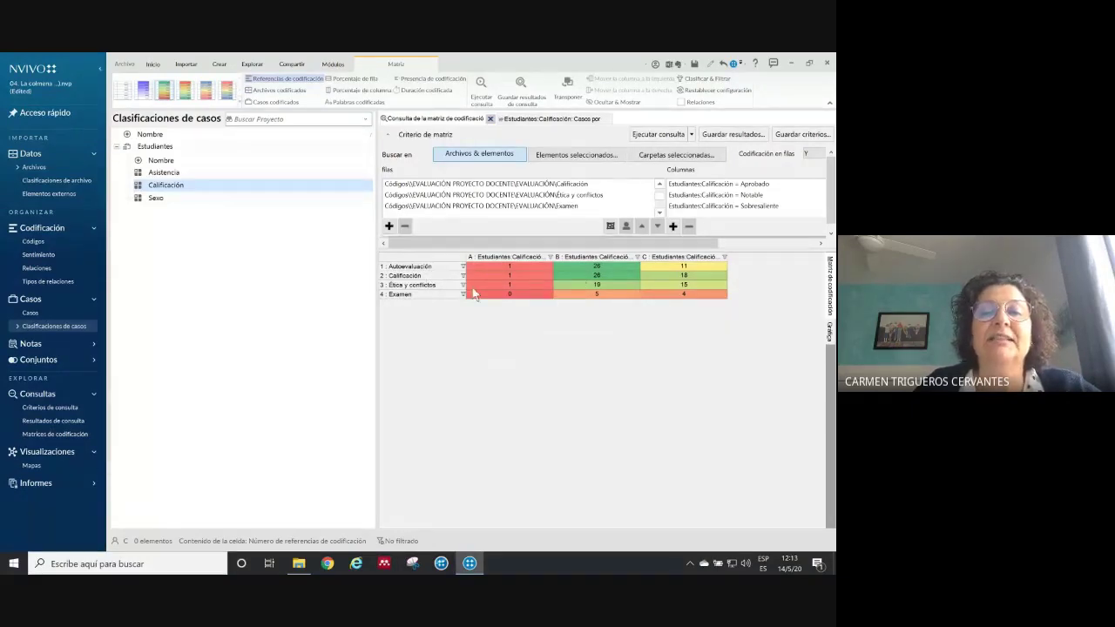
Examine the coded references behind the Autoevaluación cells for the Notable and Sobresaliente students
click(600, 270)
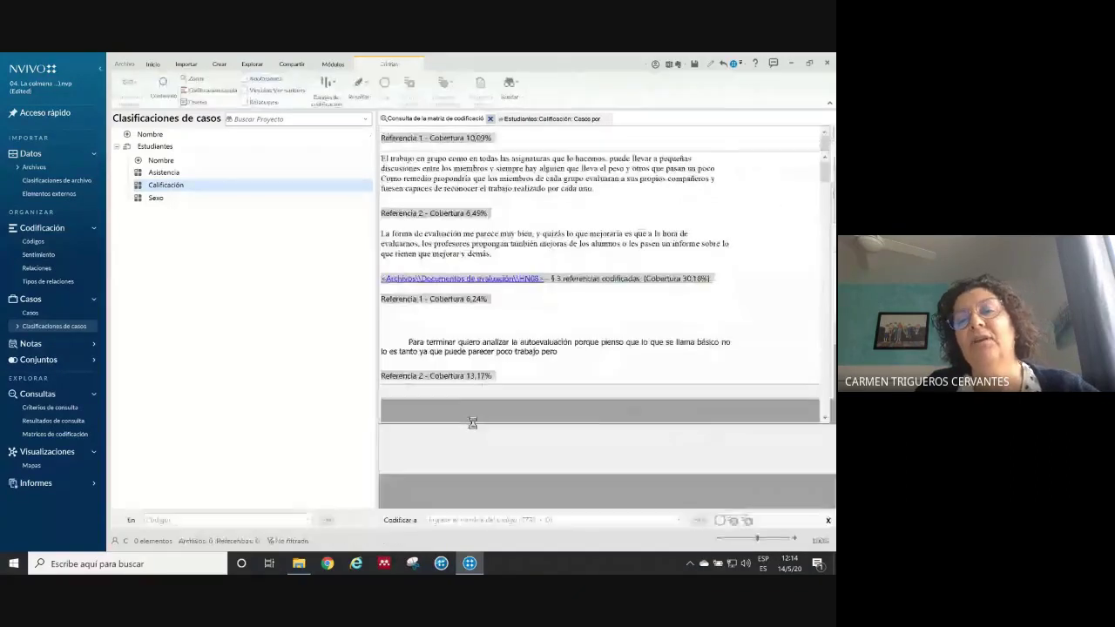
click(454, 122)
click(683, 265)
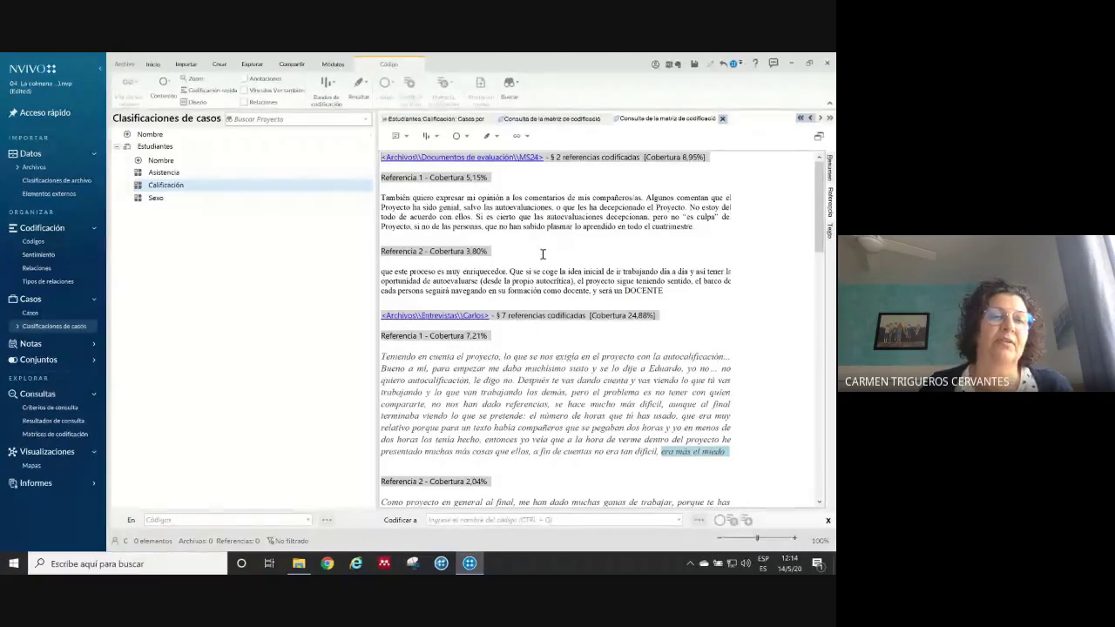
Close both coded reference views and the Calificación chart, keeping only the matrix query open
click(722, 120)
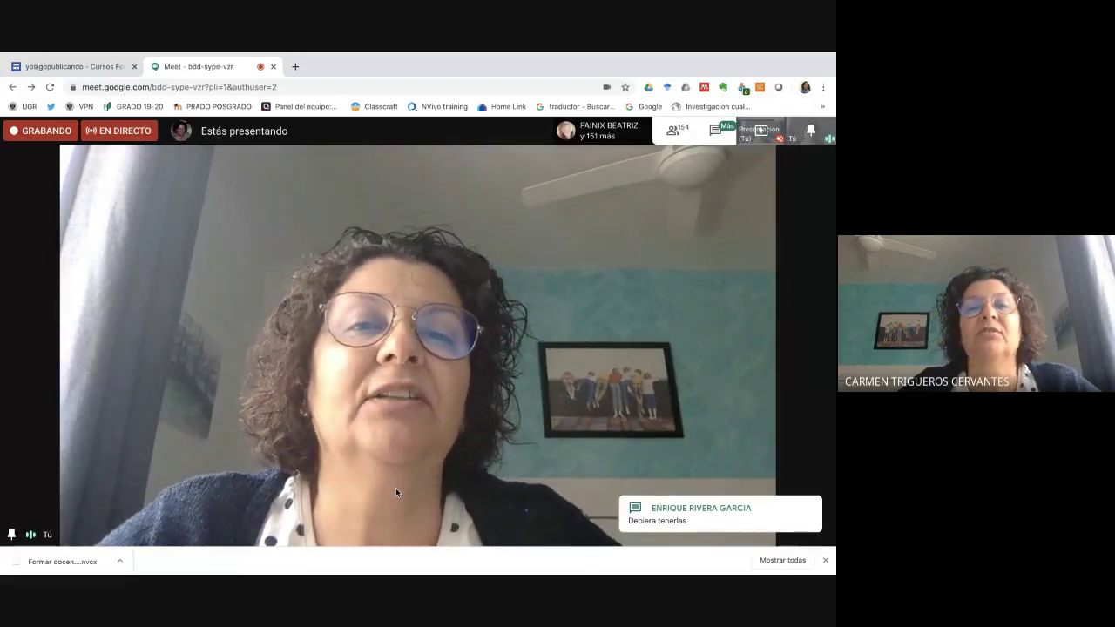
key(ctrl+super+Right)
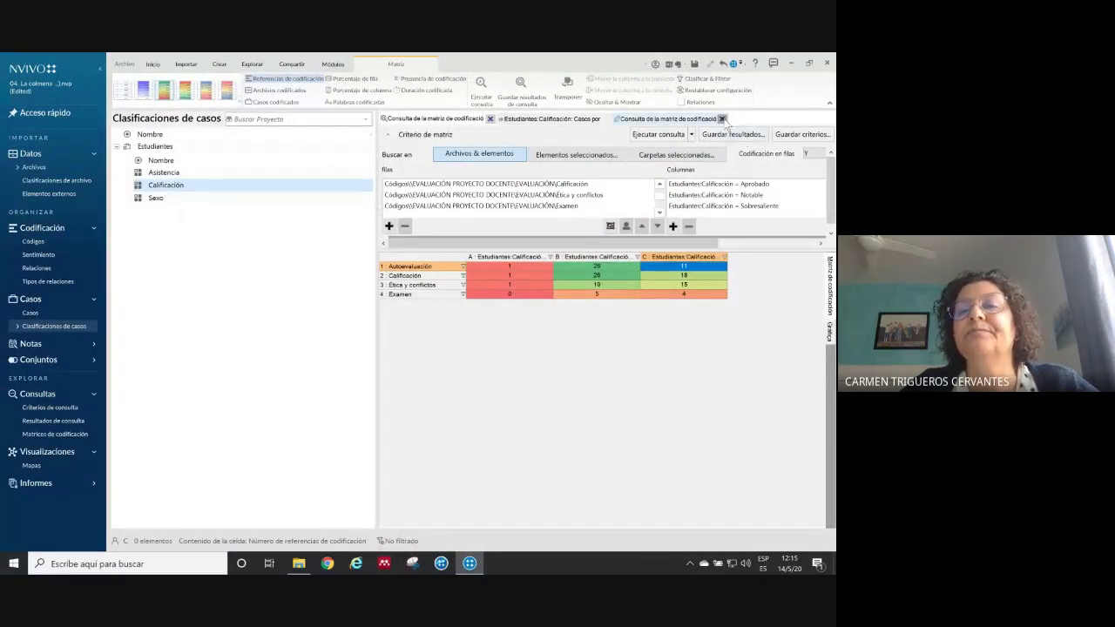
click(722, 119)
click(607, 119)
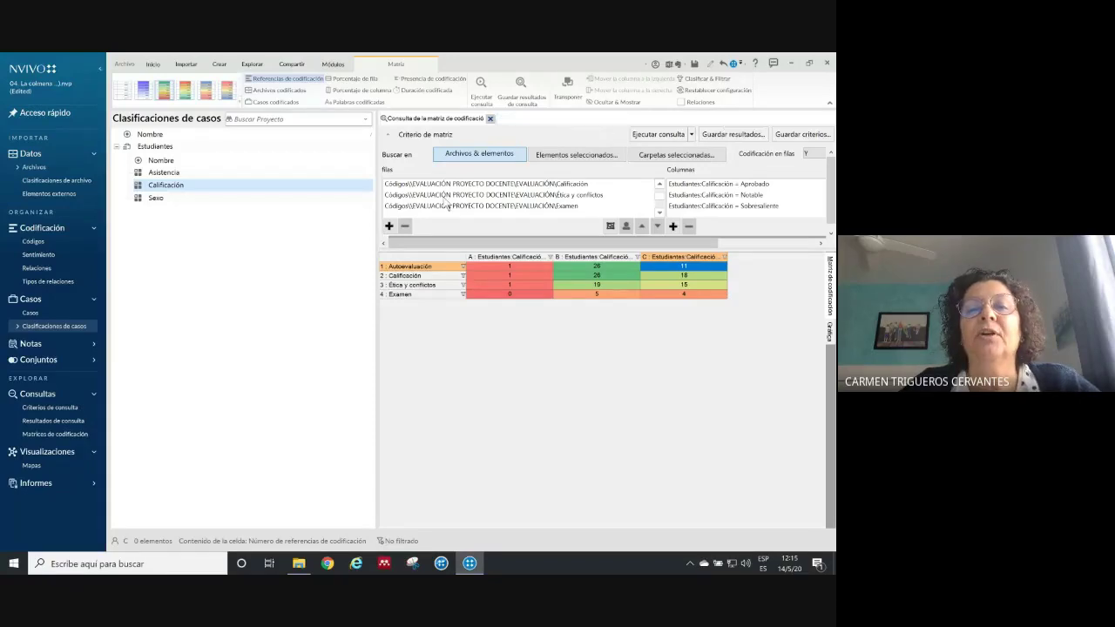
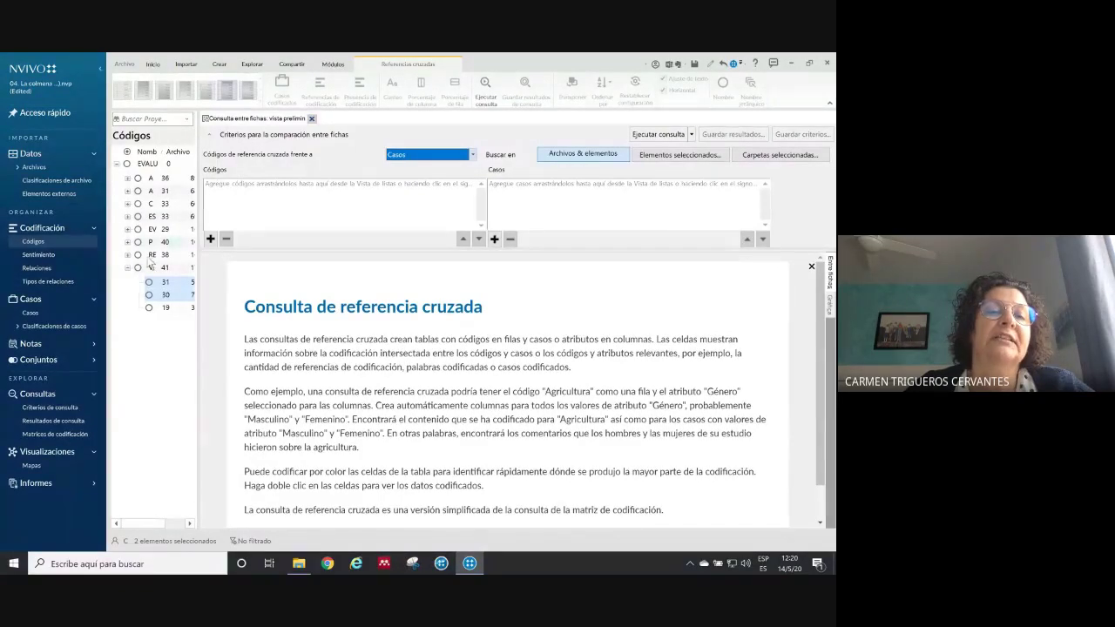
Collapse the VALORACIONES DEL PROYECTO codes, hide the navigation pane, and widen the code list and its Nombre column
click(128, 268)
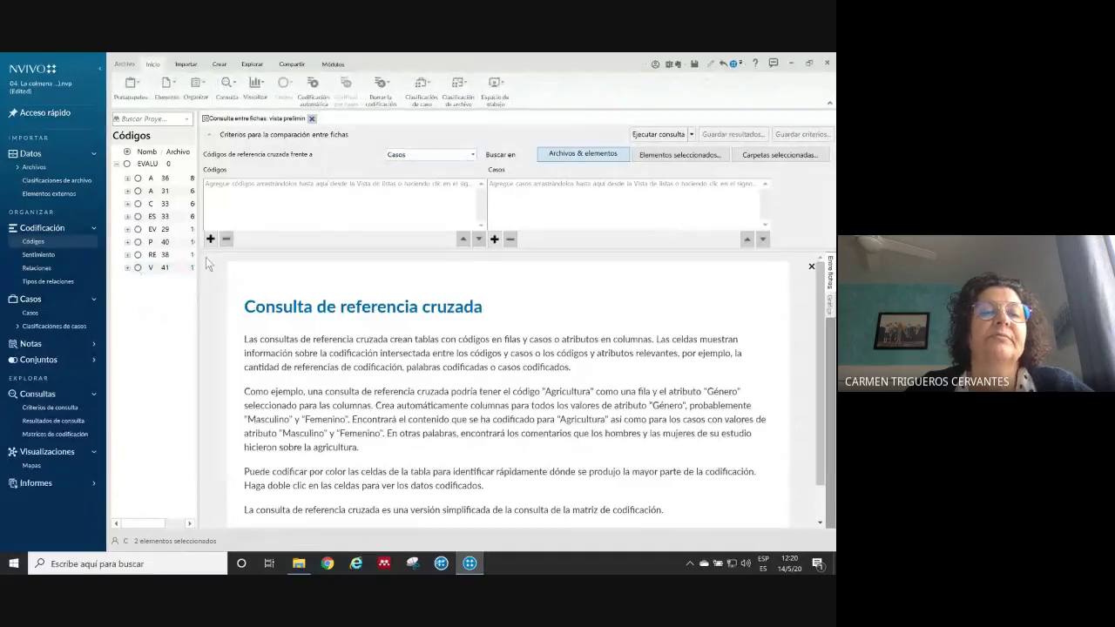
click(100, 69)
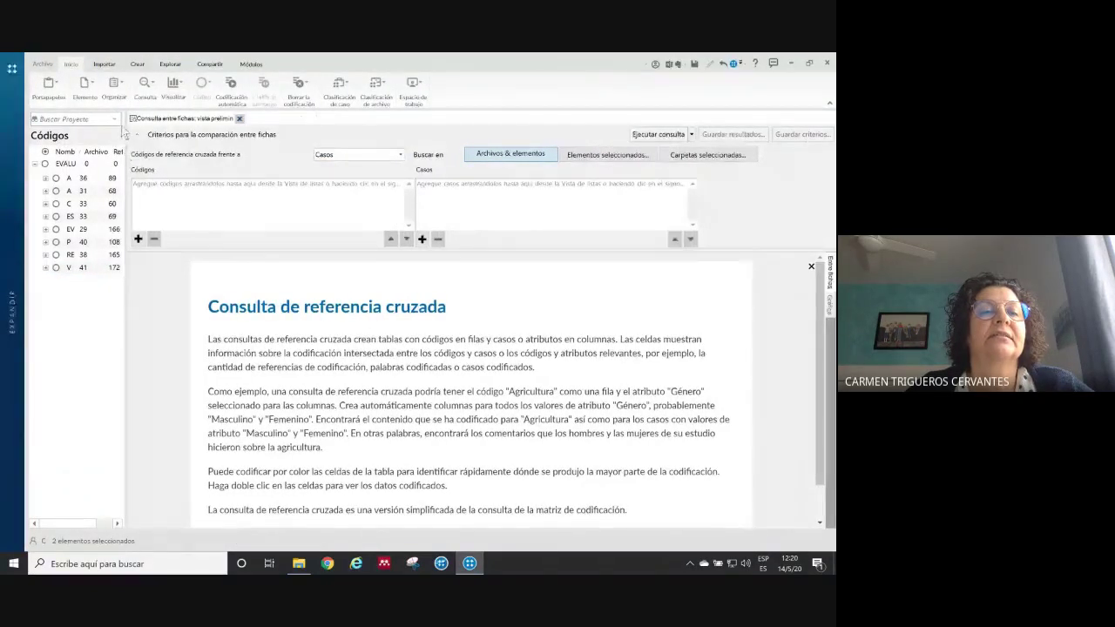
drag(129, 132, 193, 132)
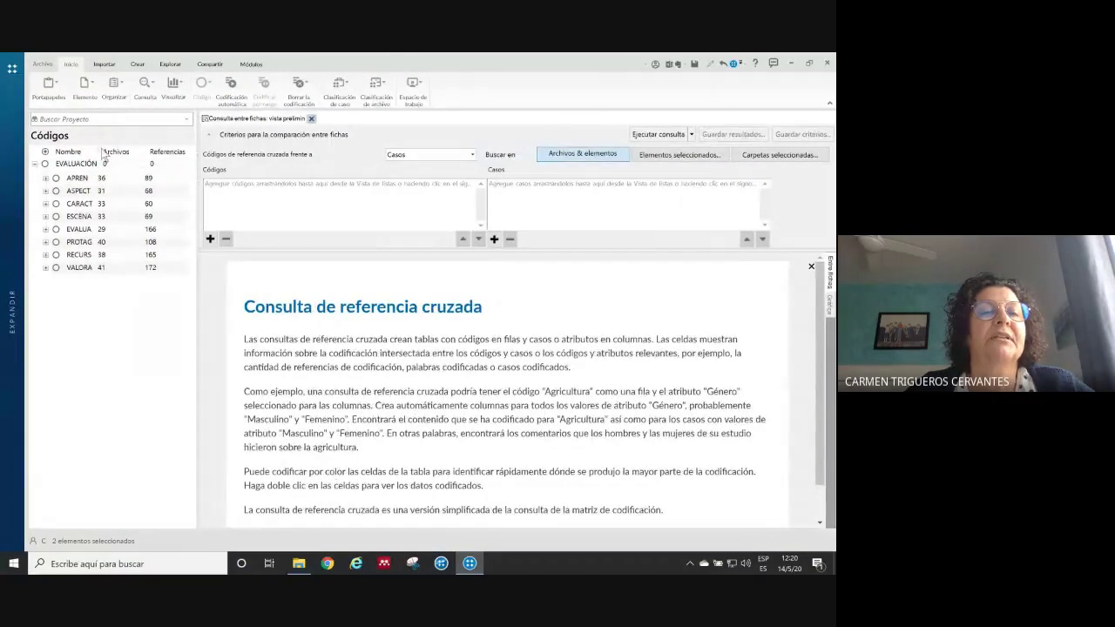
drag(101, 154, 157, 154)
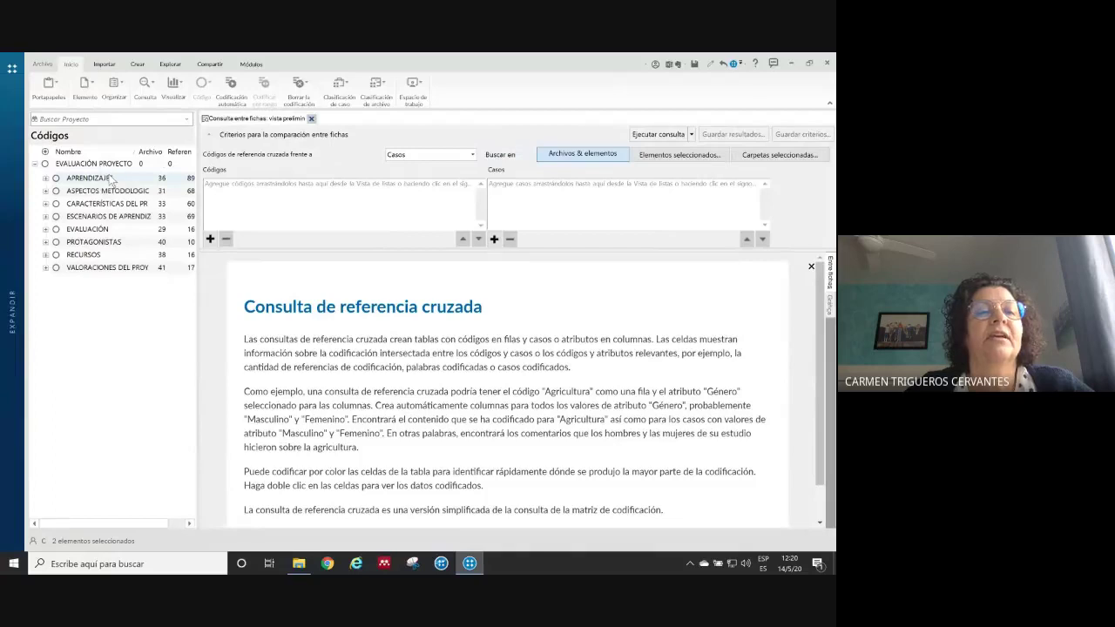
Add all codes from APRENDIZAJES through VALORACIONES DEL PROYECTO to the crosstab query's codes
click(112, 178)
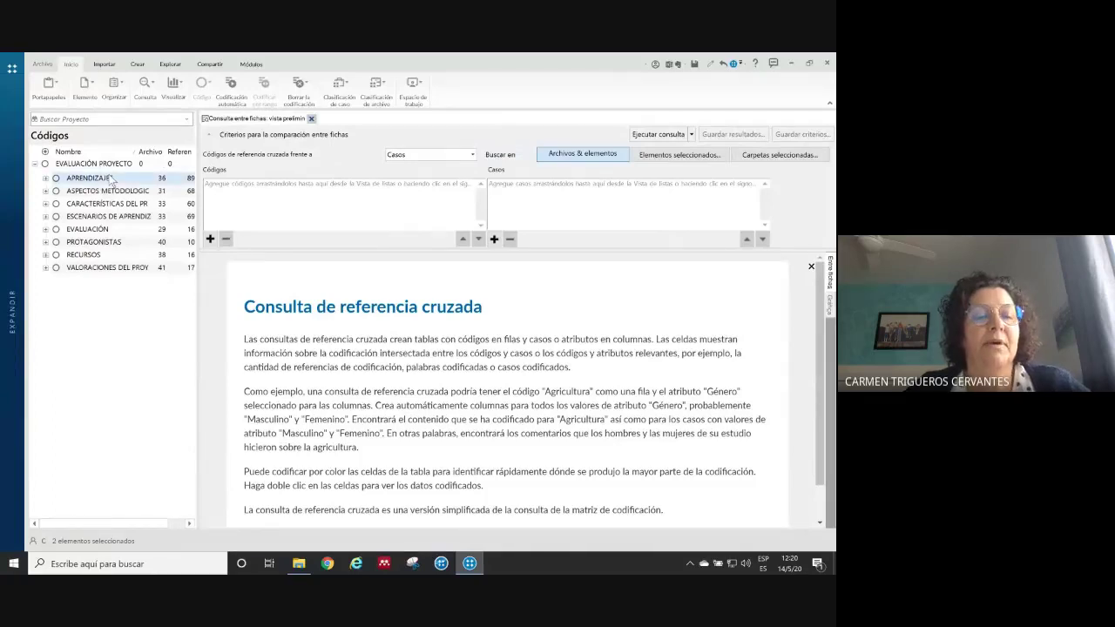
shift+click(103, 269)
drag(105, 271, 239, 221)
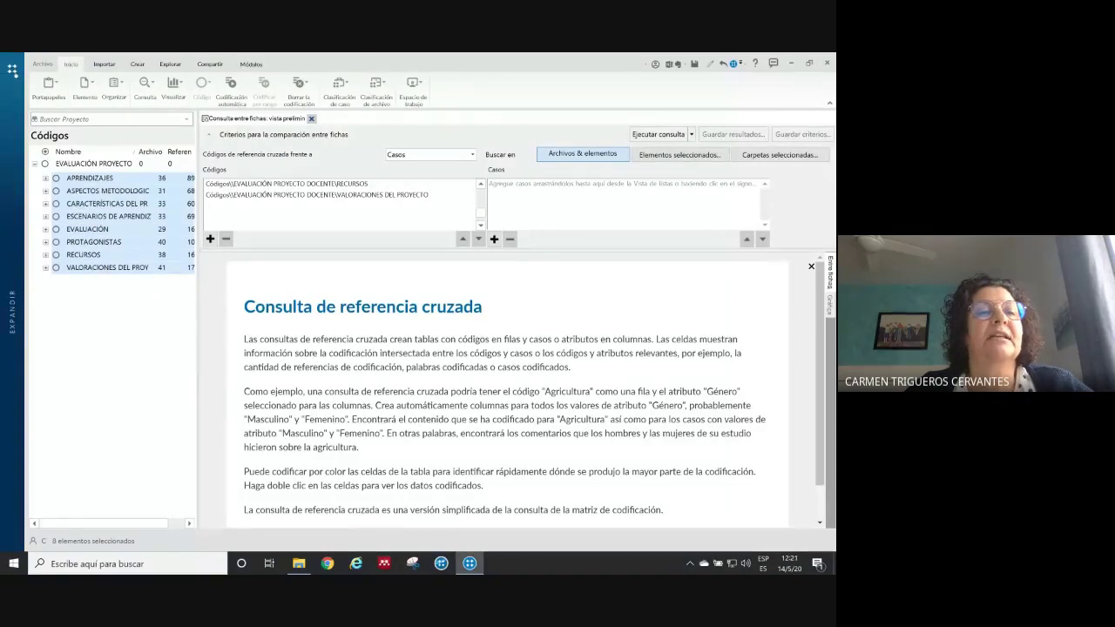
Show the full navigation pane and select both interview files in the Entrevistas folder
click(12, 70)
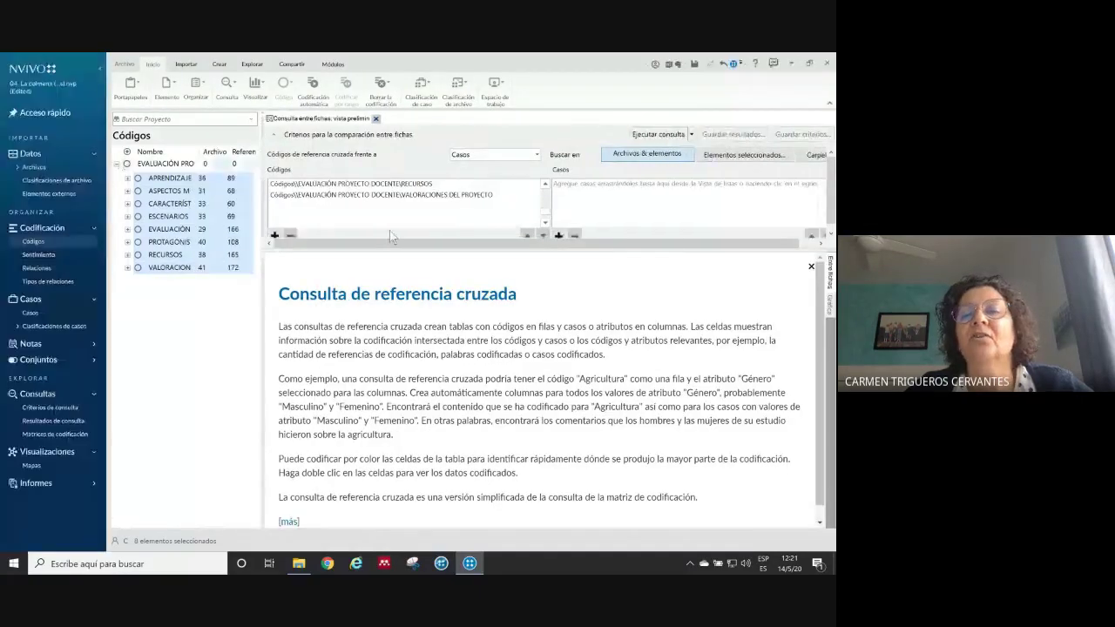
click(35, 168)
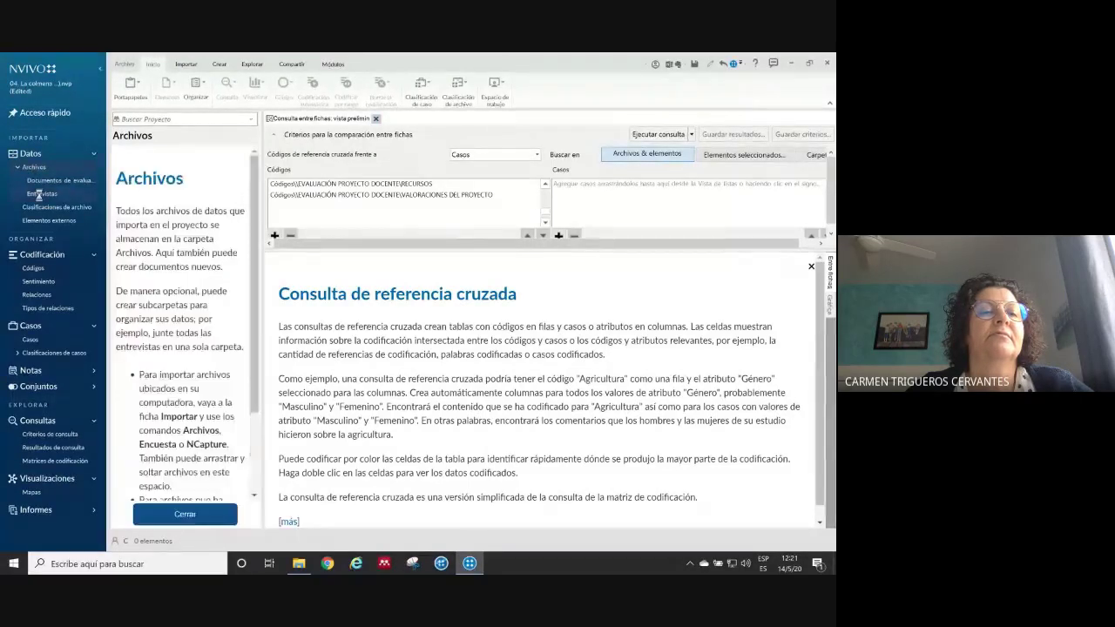
click(39, 196)
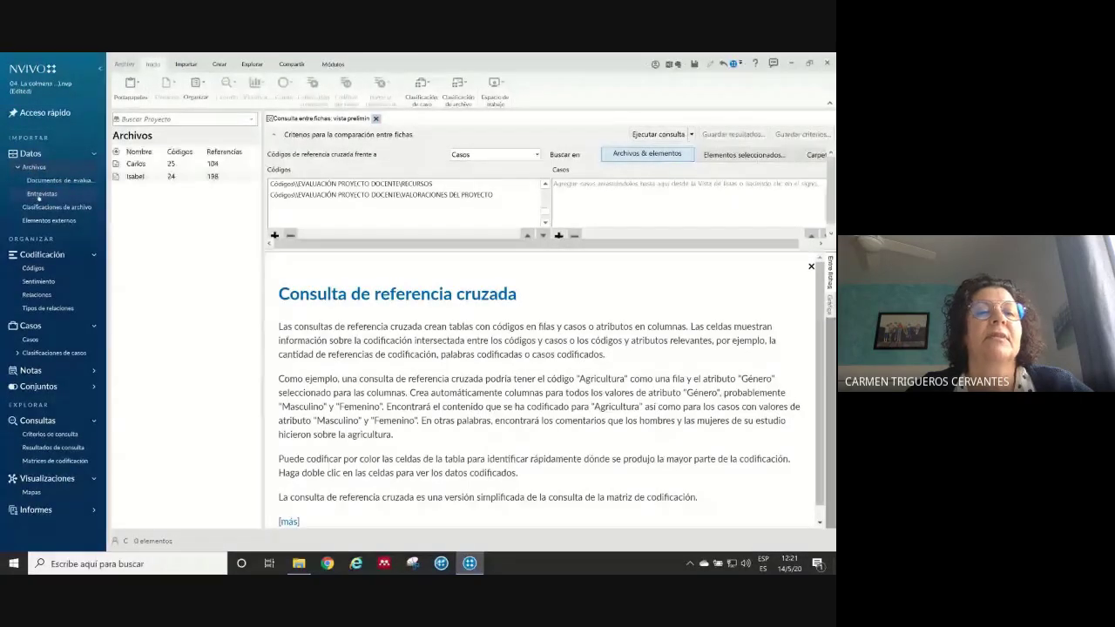
click(137, 165)
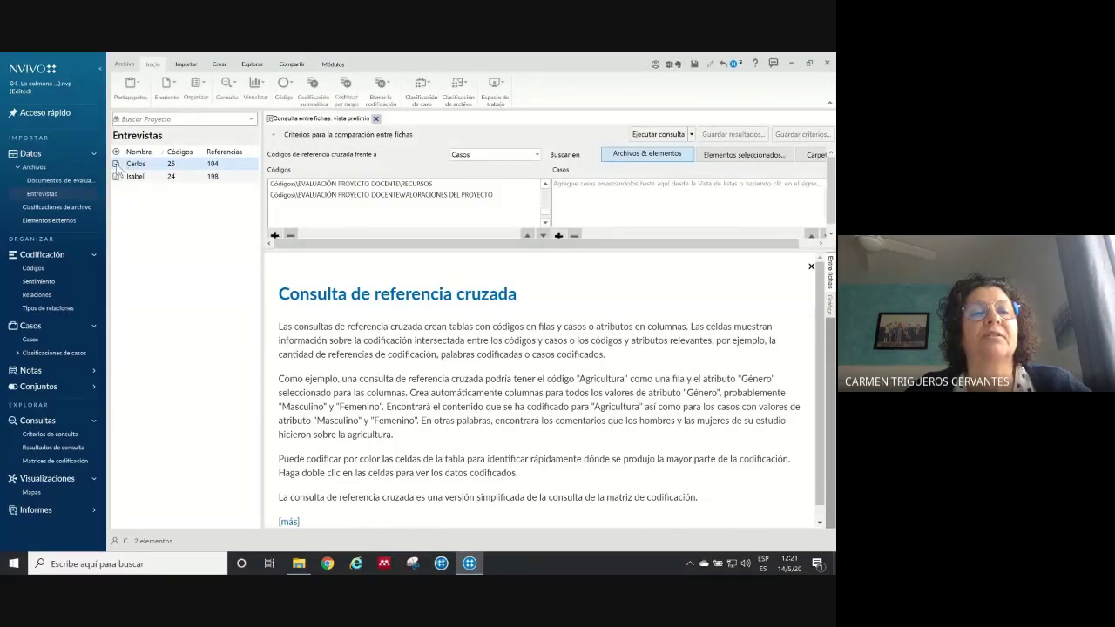
shift+click(115, 177)
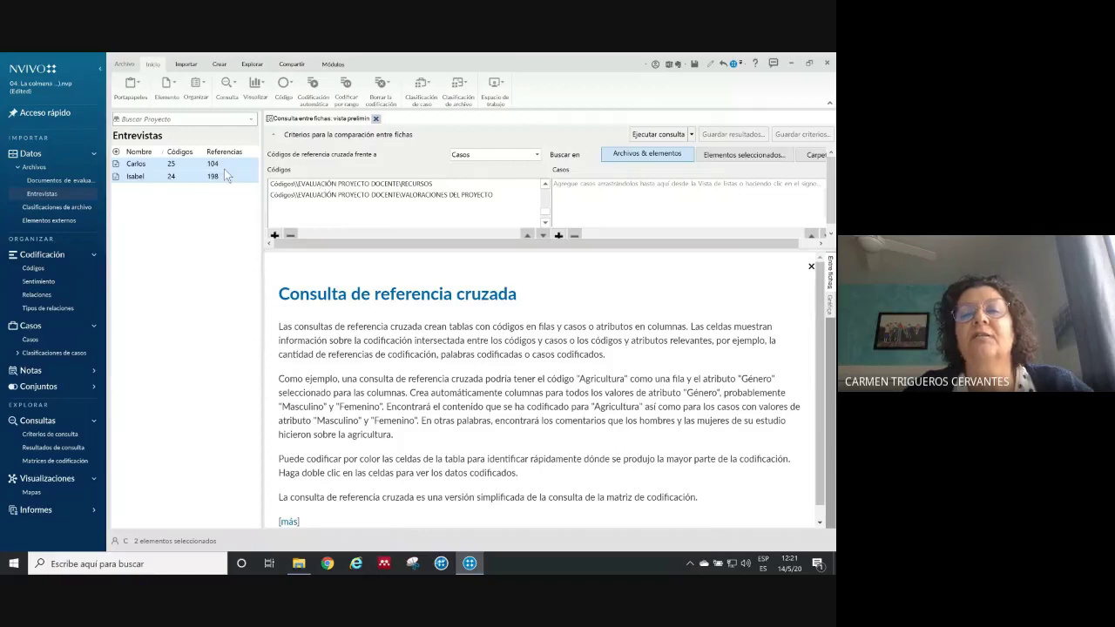
Add the cases of the two interviewed people to the crosstab query's cases
click(29, 340)
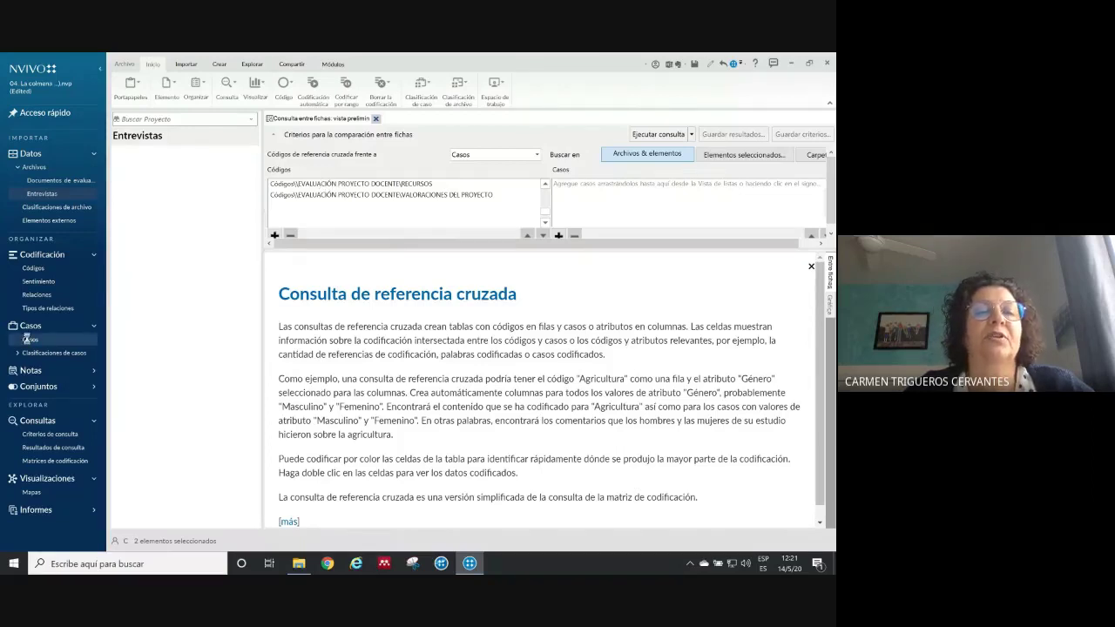
click(143, 165)
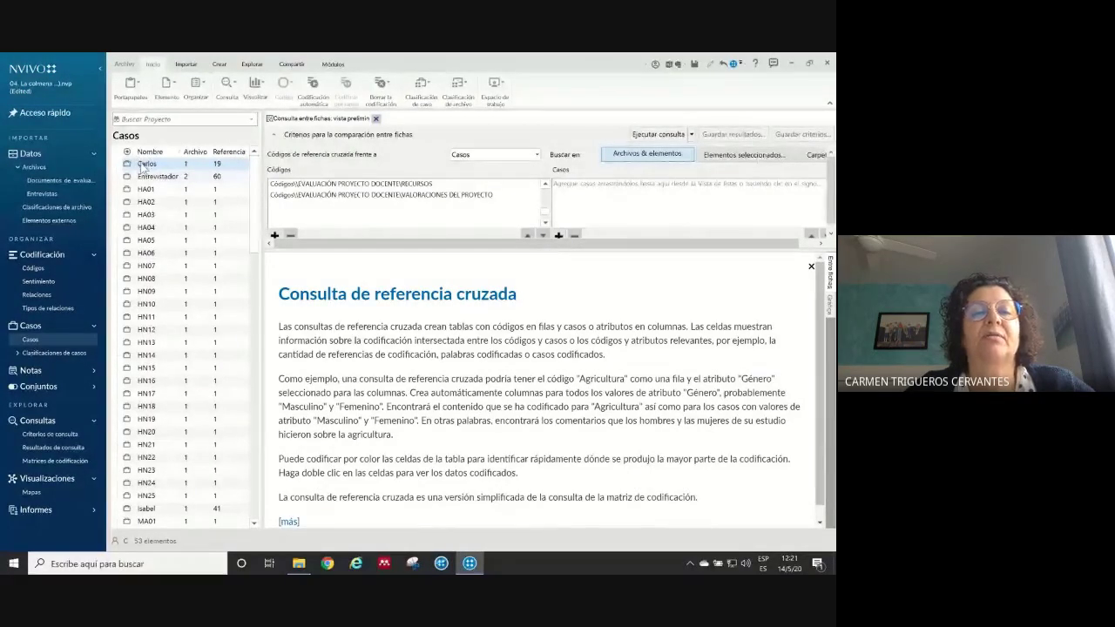
drag(144, 166, 670, 207)
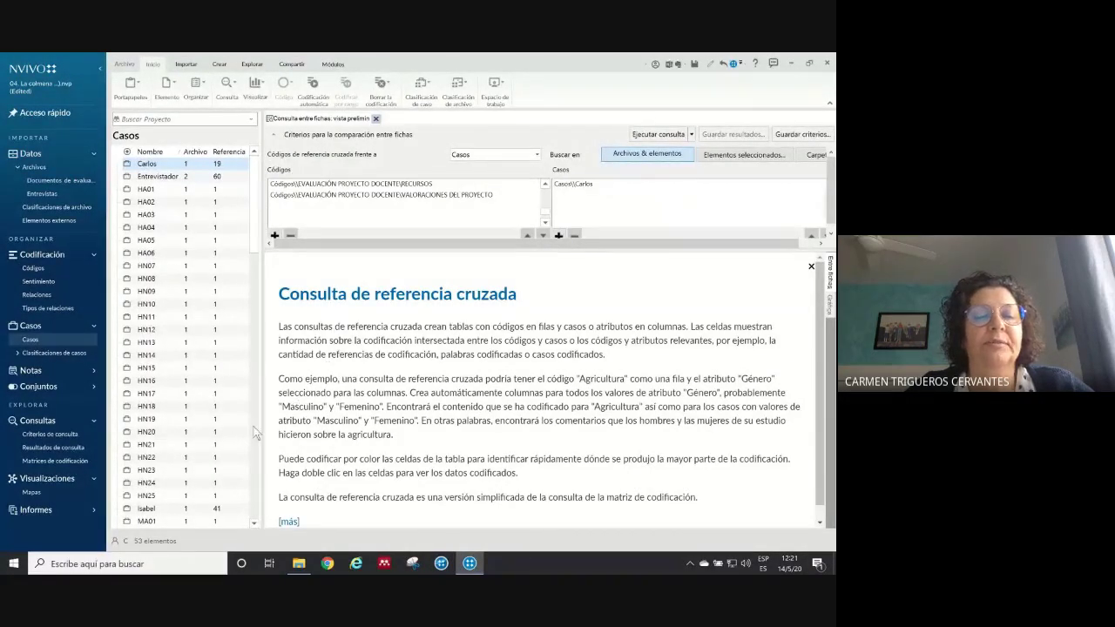
drag(168, 516, 629, 208)
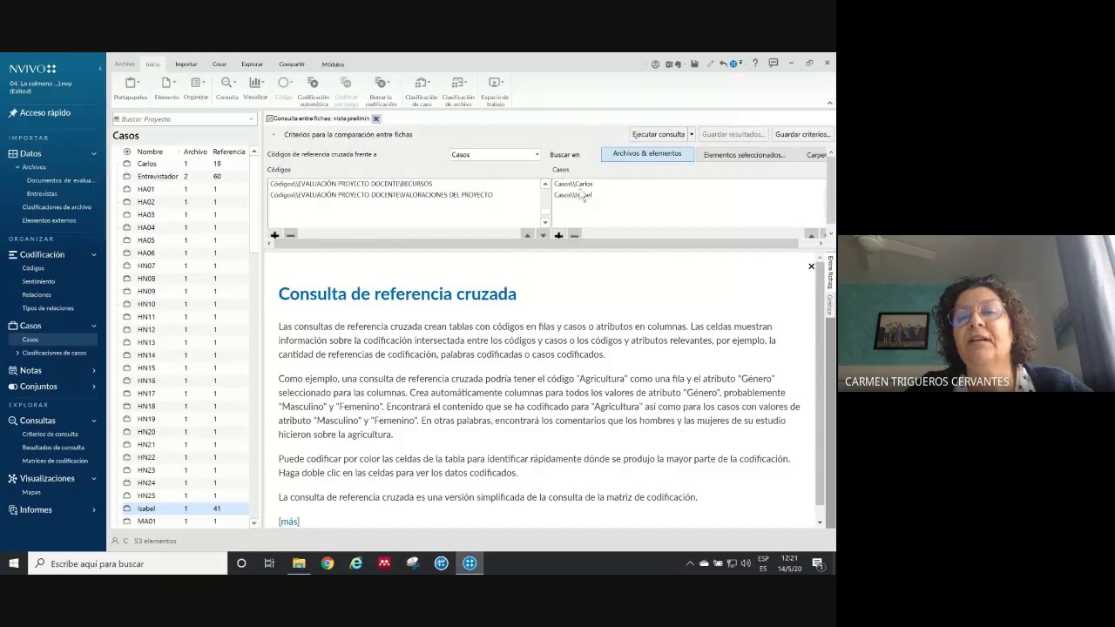
Run the crosstab query and format its table with codes as rows, full code names and red-yellow-green cell shading
click(658, 134)
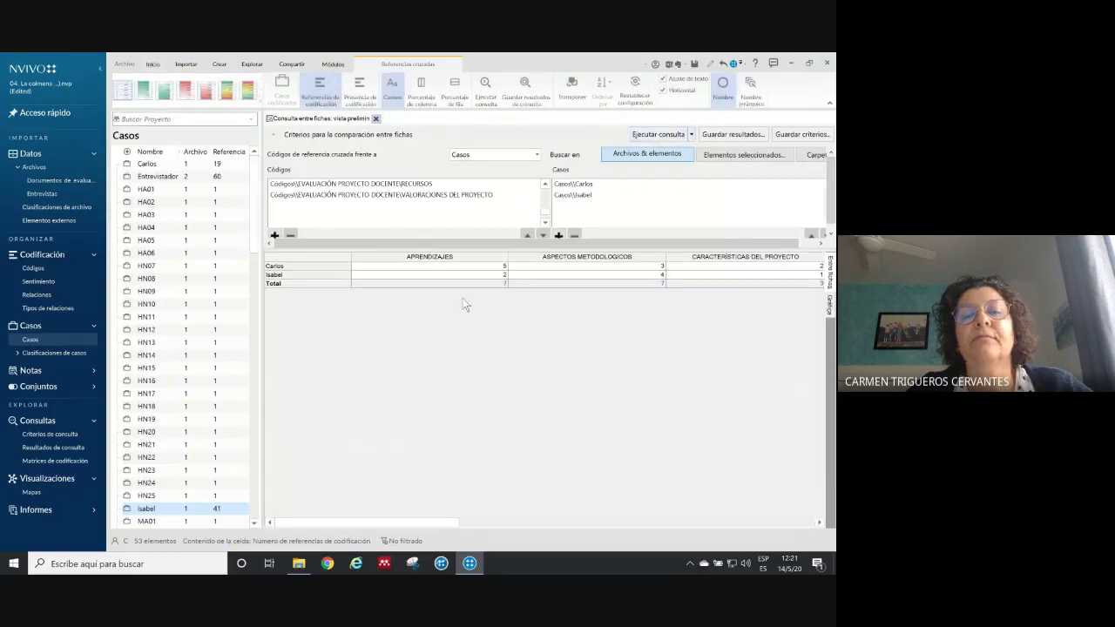
click(206, 92)
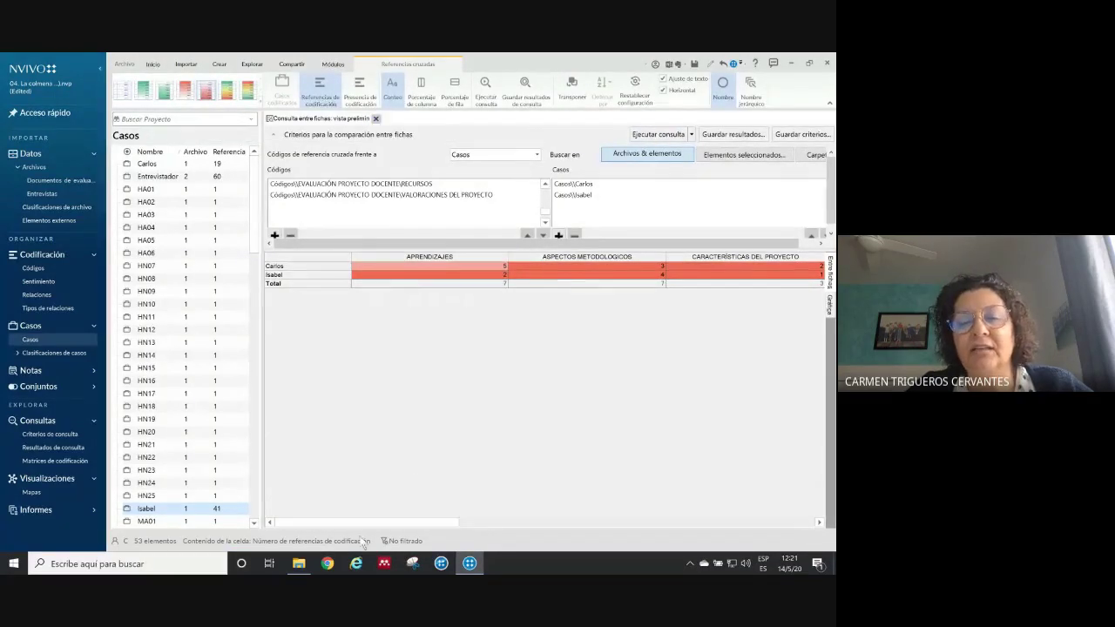
drag(366, 525, 272, 522)
click(571, 90)
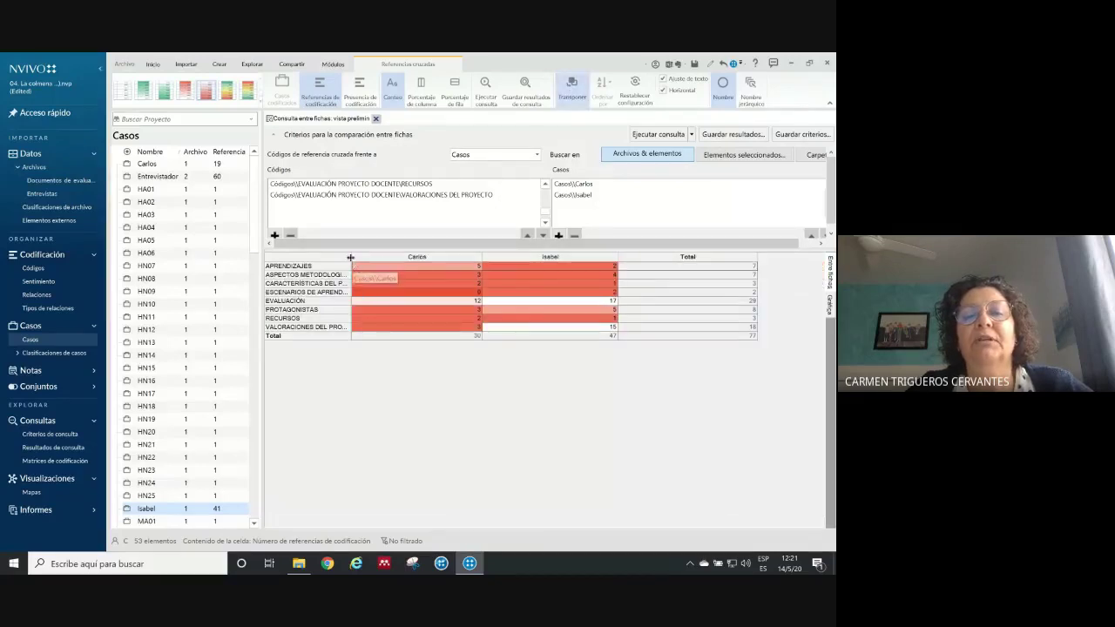
drag(351, 257, 401, 257)
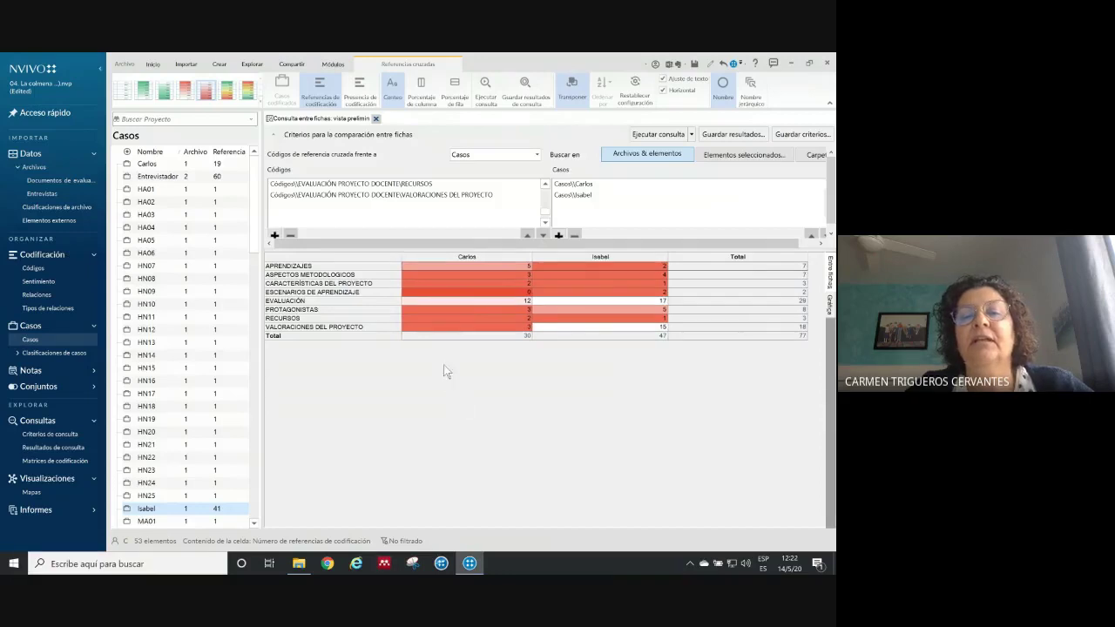
click(232, 91)
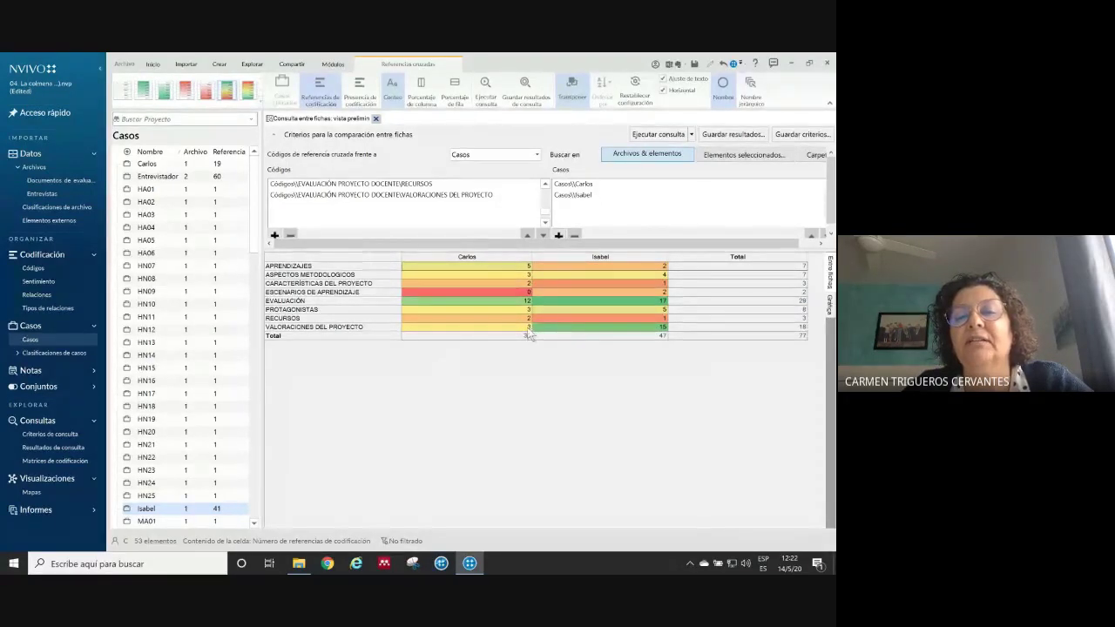
Examine the coded references behind the APRENDIZAJES cell of the second interviewee, and return to the crosstab
click(526, 268)
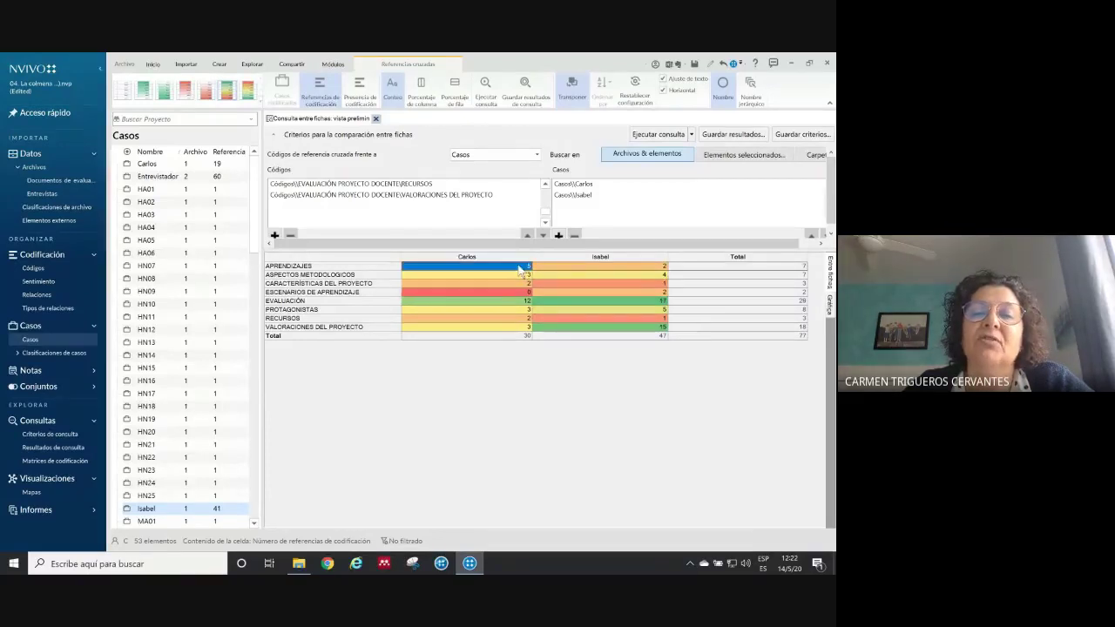
click(632, 268)
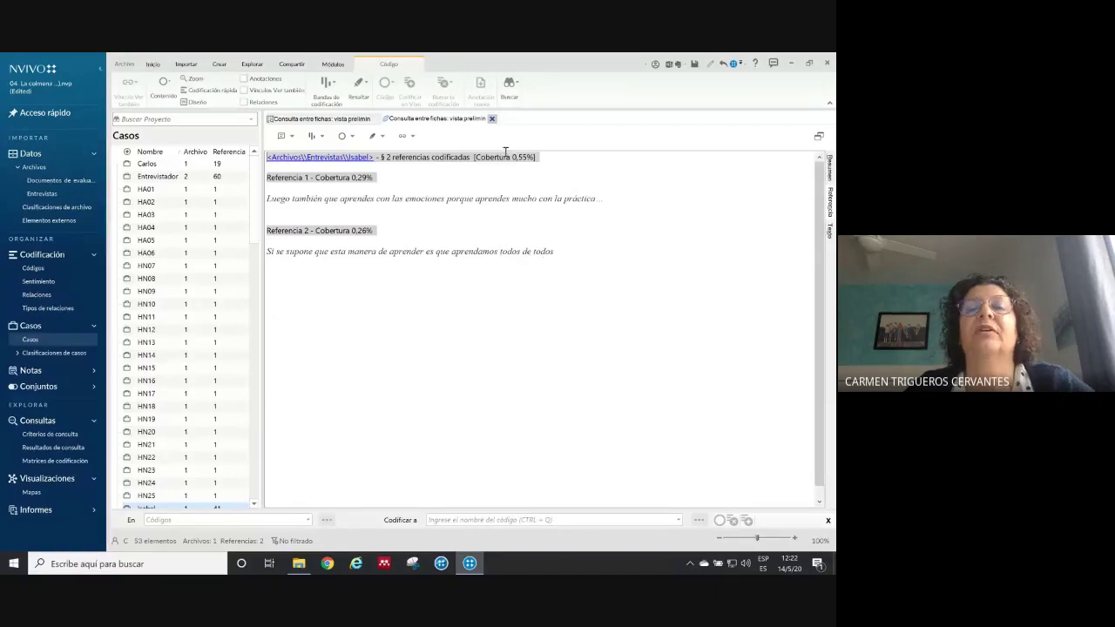
click(492, 119)
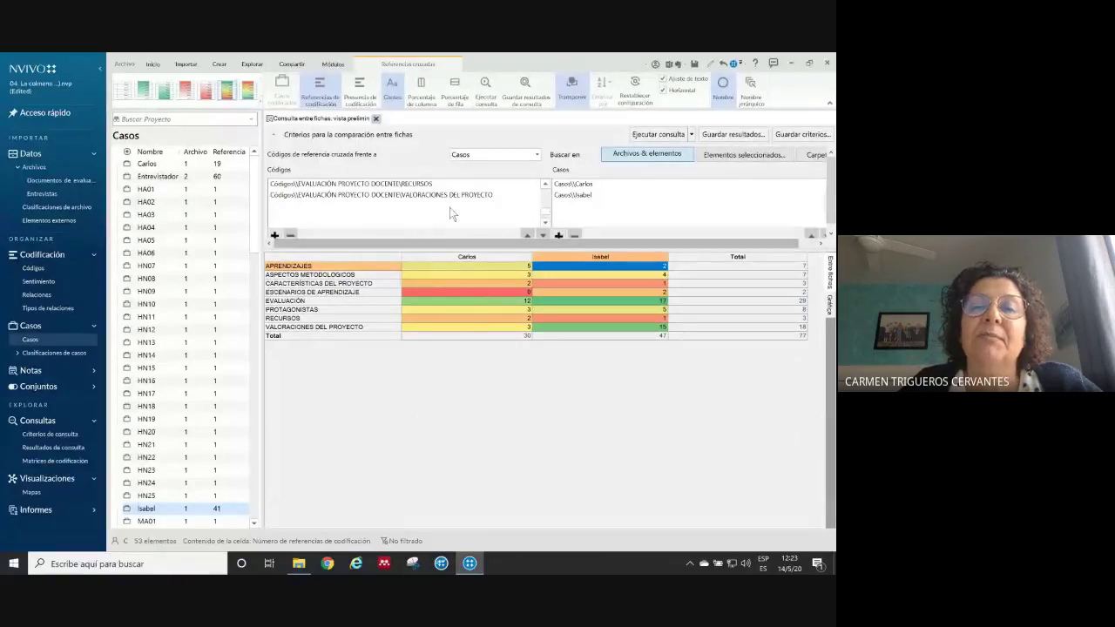
Set the crosstab query to compare codes against Atributos and review the attributes available for the Estudiantes classification
click(498, 155)
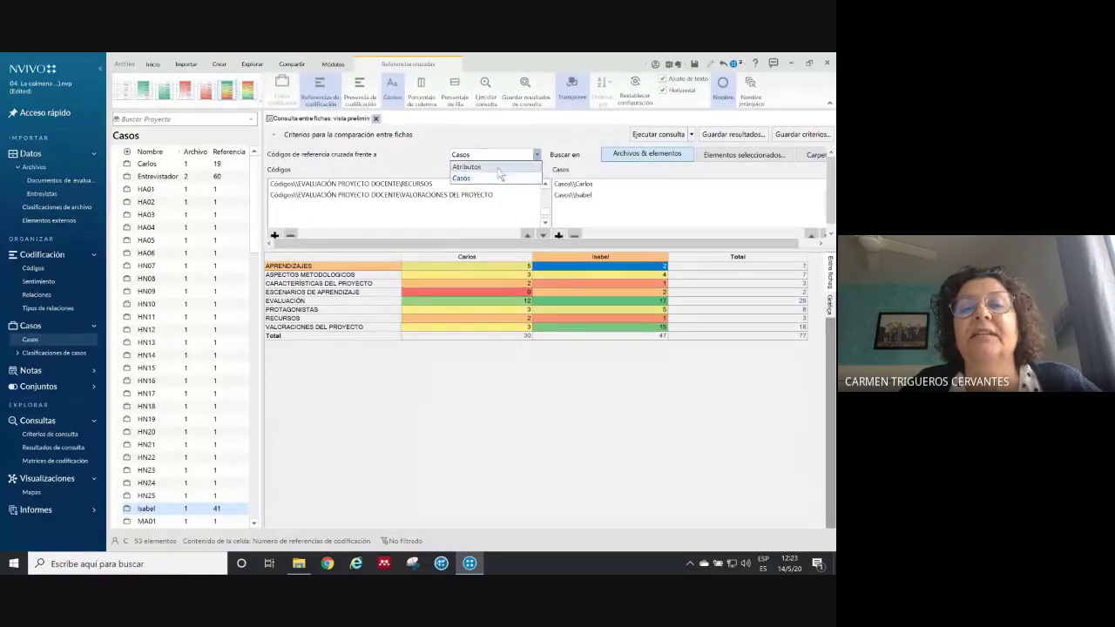
click(498, 167)
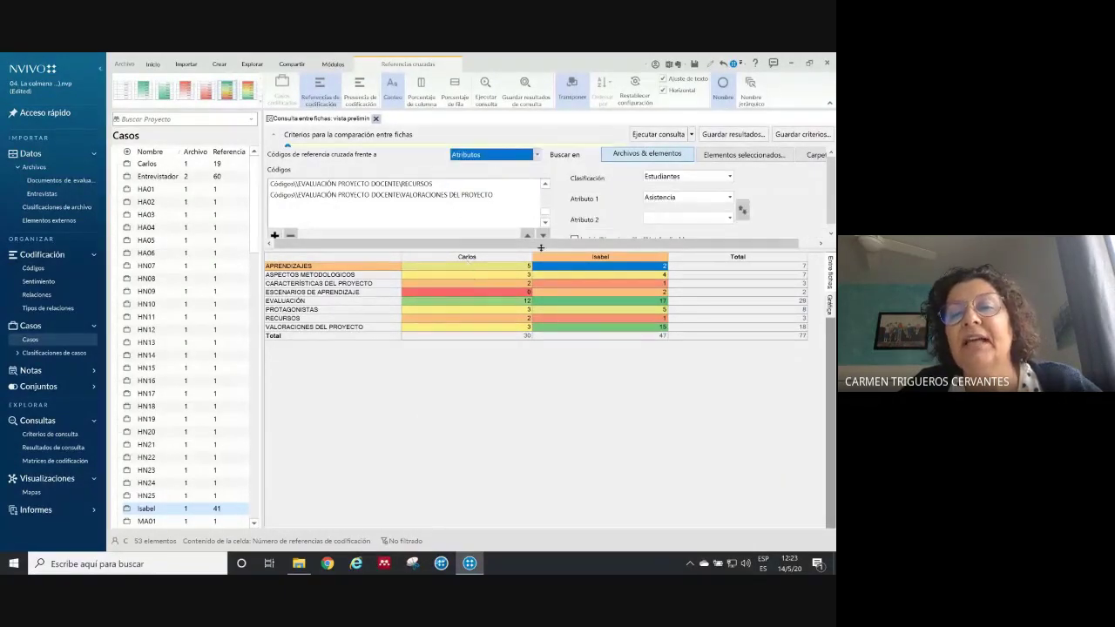
click(730, 197)
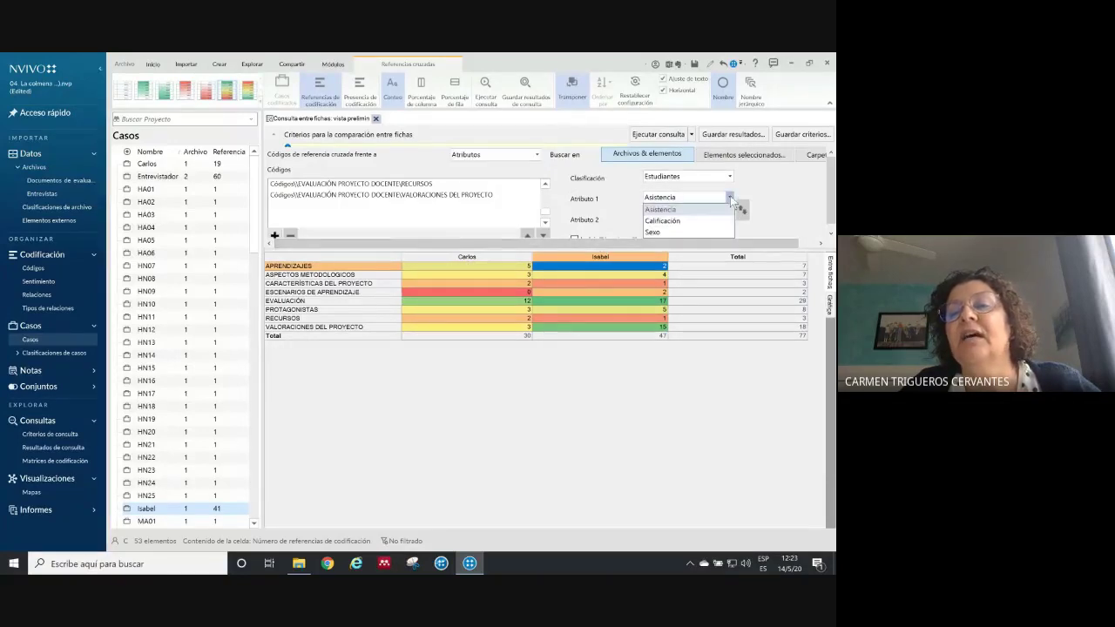
click(495, 216)
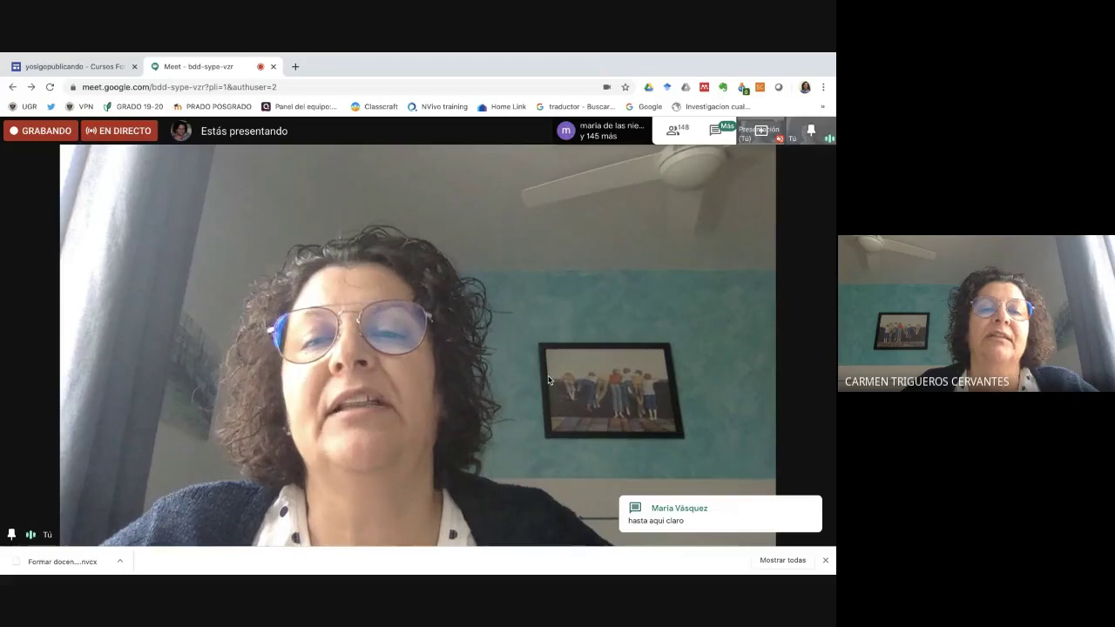
Switch to PowerPoint, end the practice slideshow, and present the Fundamentos #yosigopublicando deck from slide 89, Documentos audiovisuales
key(alt+Tab)
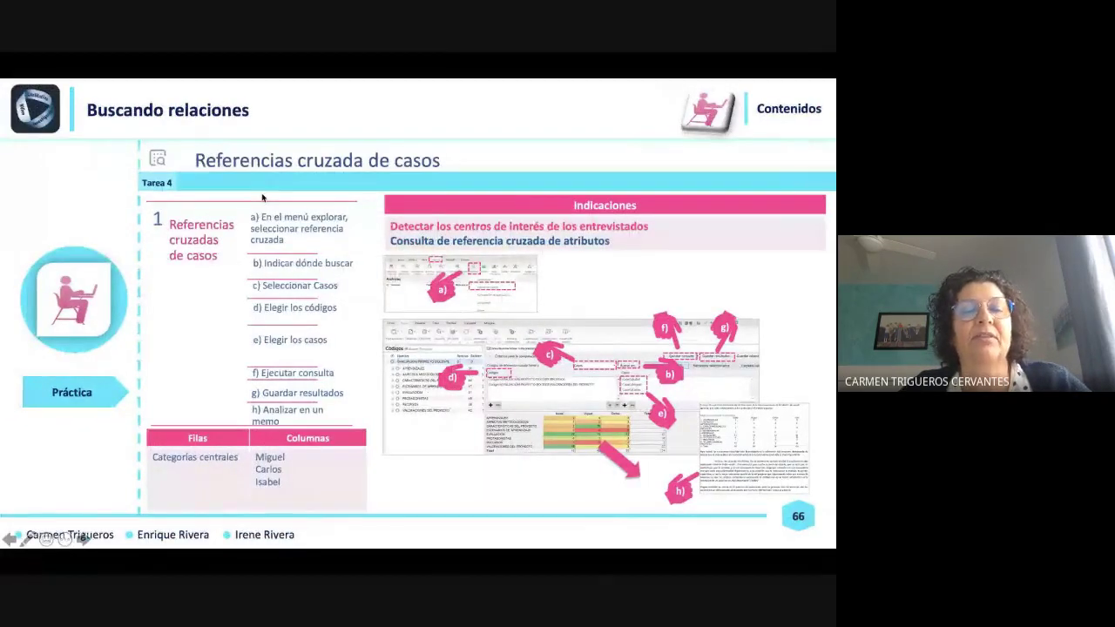
key(Escape)
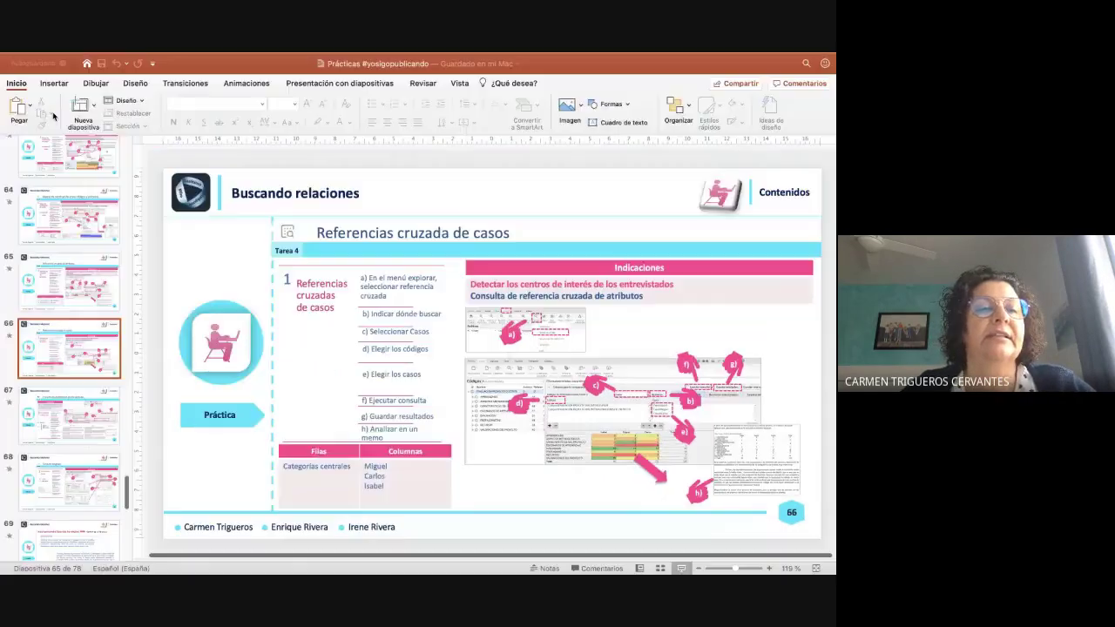
key(super+grave)
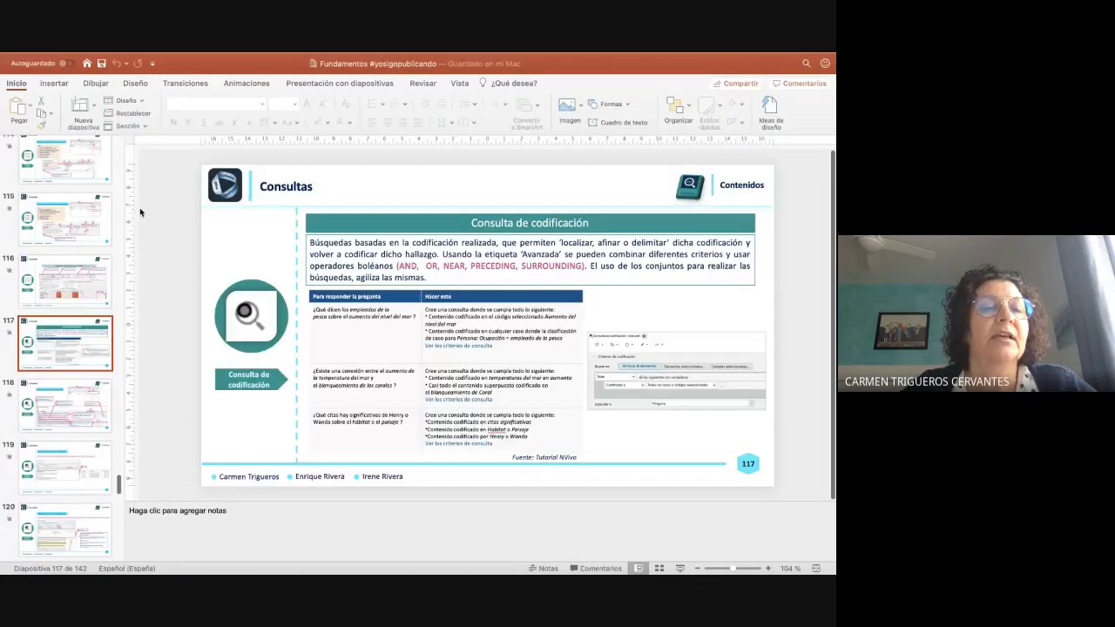
scroll(83, 346, up, 10)
scroll(83, 346, down, 5)
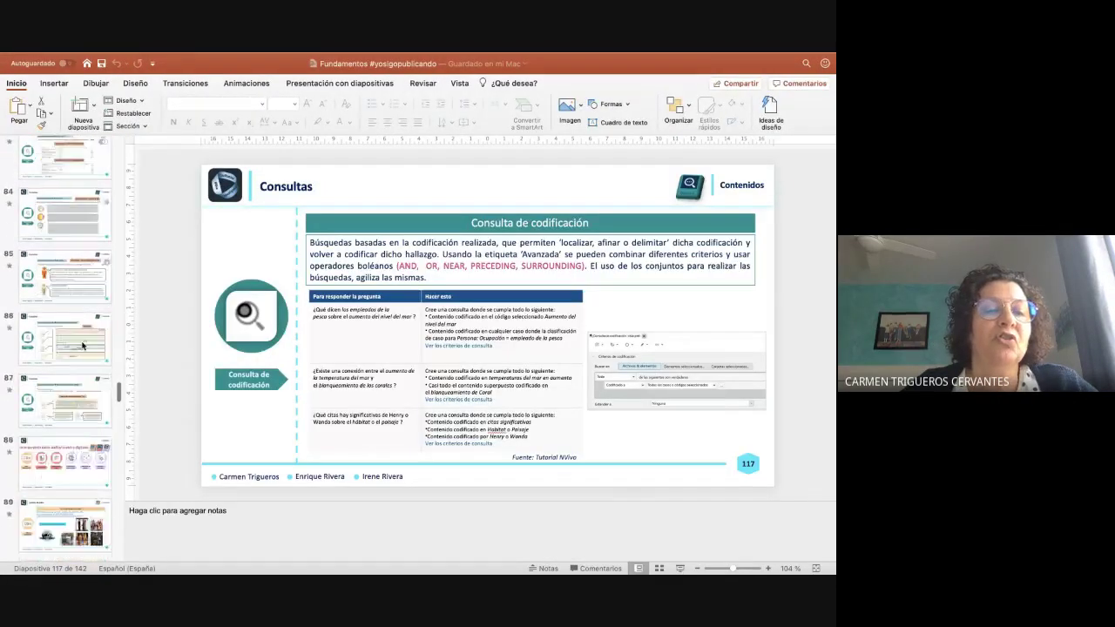
click(65, 333)
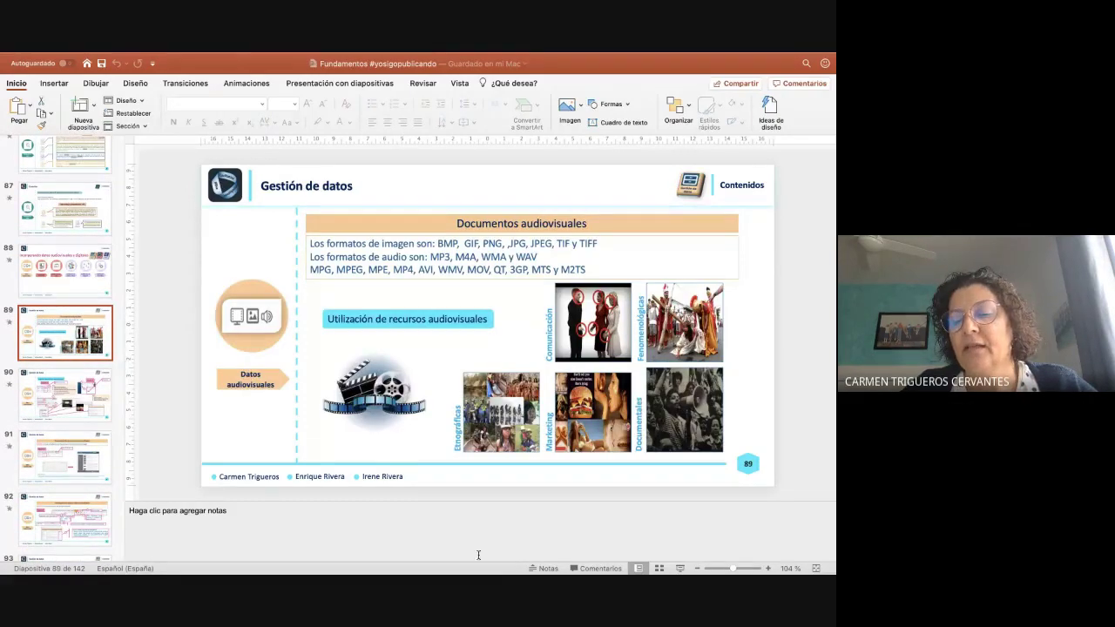
click(682, 568)
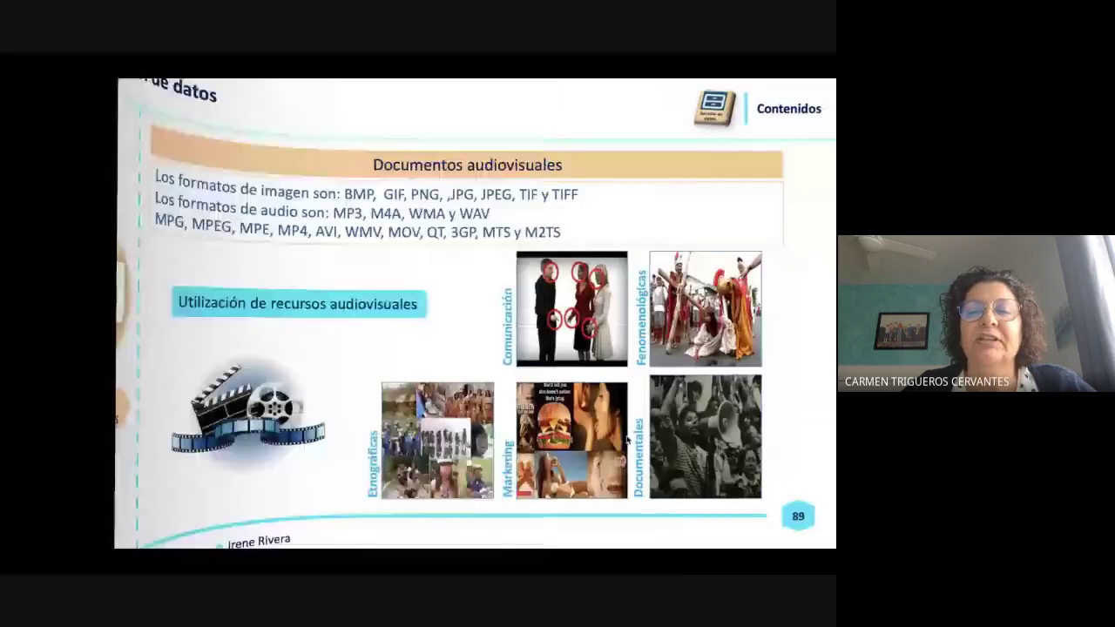
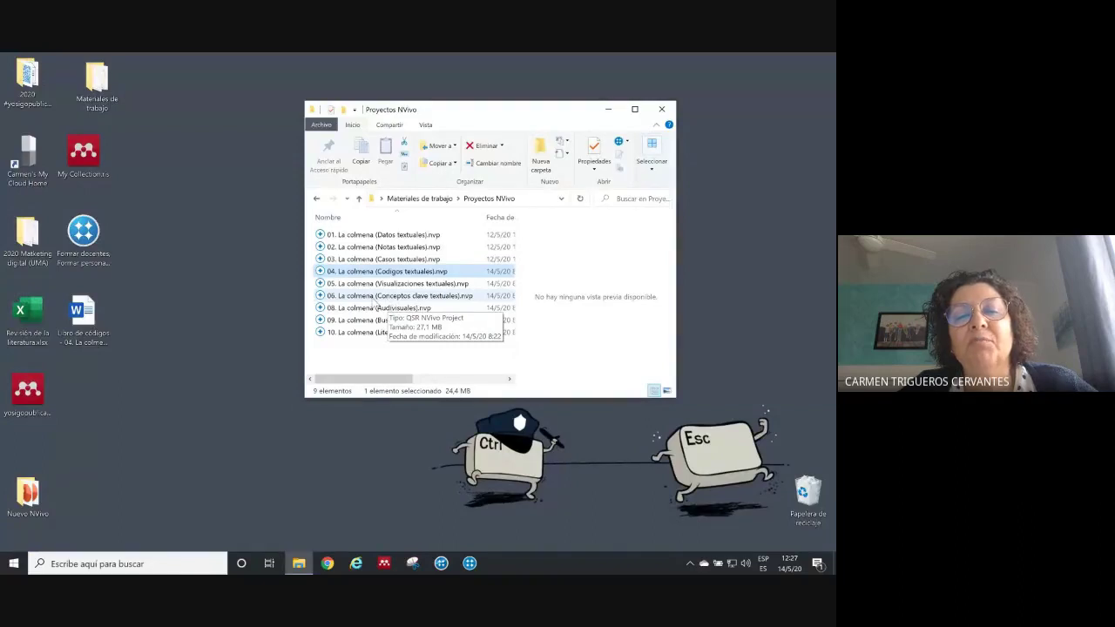
Open the project 06. La colmena (Conceptos clave textuales).nvp in NVivo
click(375, 296)
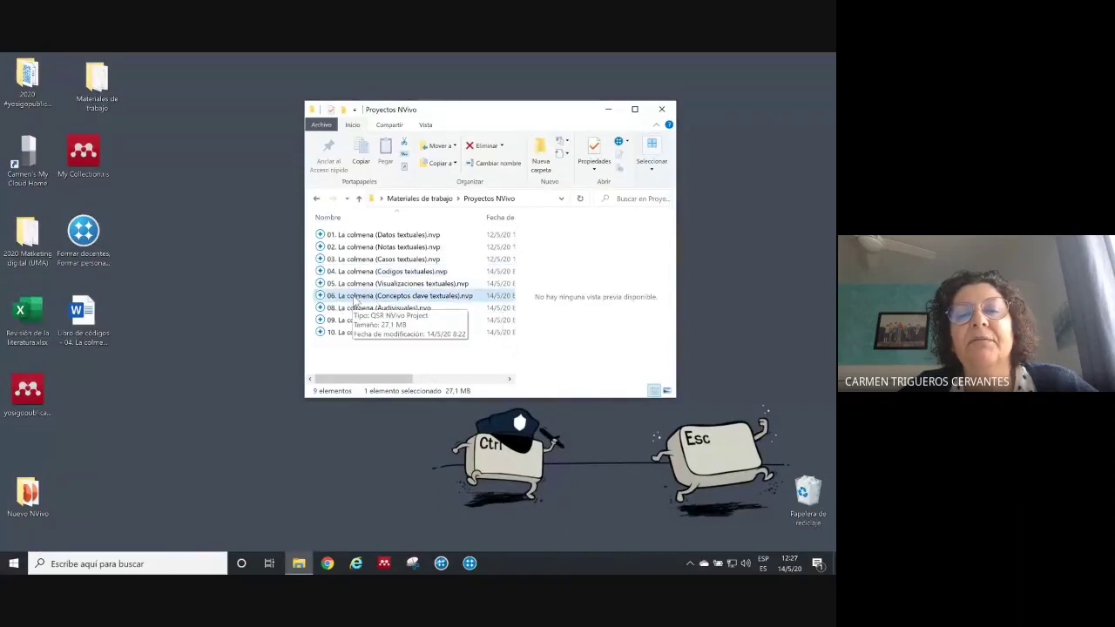
double_click(356, 299)
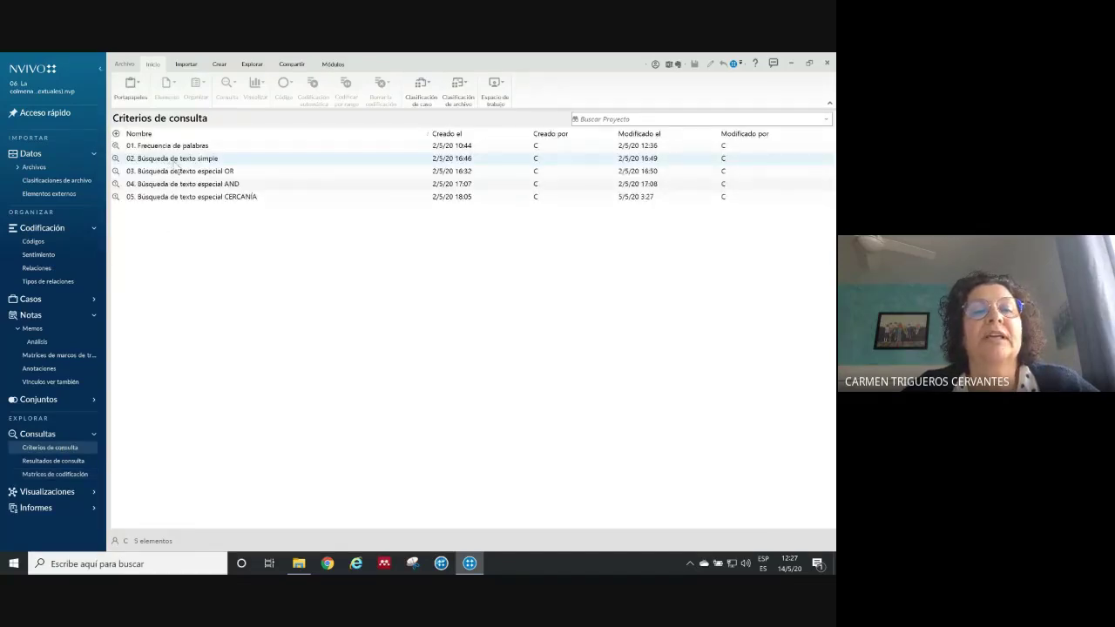
Review the properties of the saved query 05. Búsqueda de texto especial CERCANÍA, and show the project's saved query results
click(197, 171)
click(197, 184)
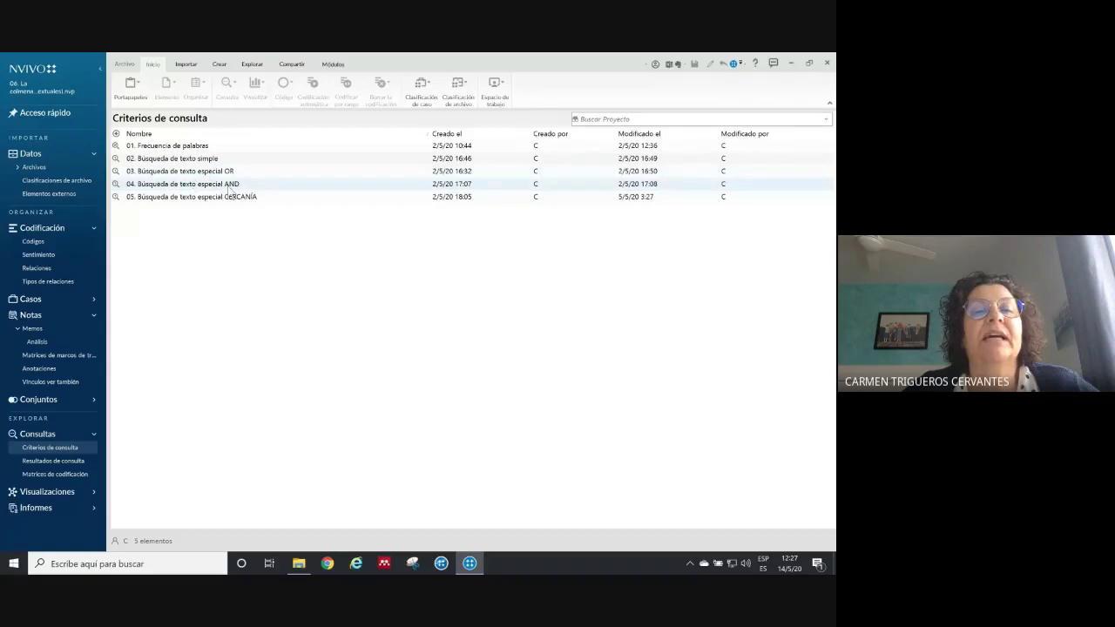
click(215, 199)
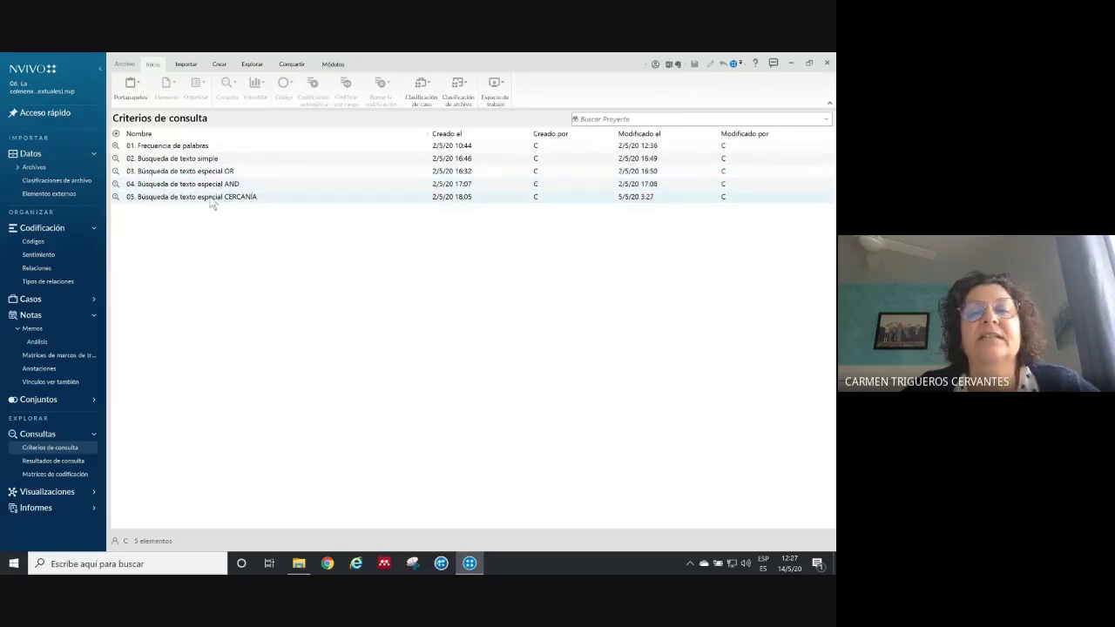
right_click(212, 204)
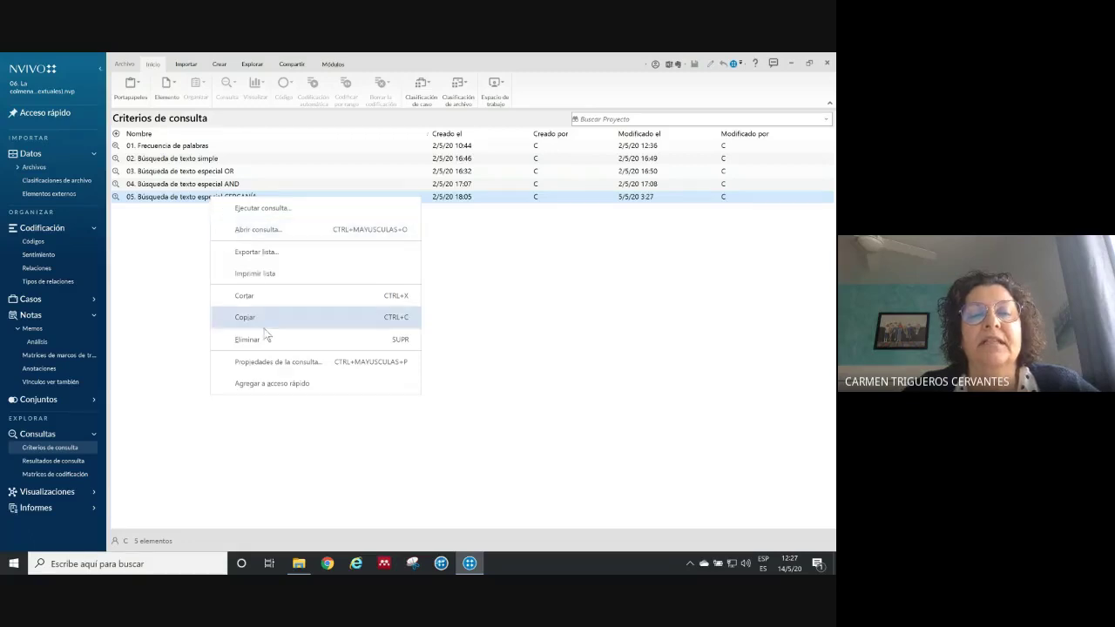
click(274, 361)
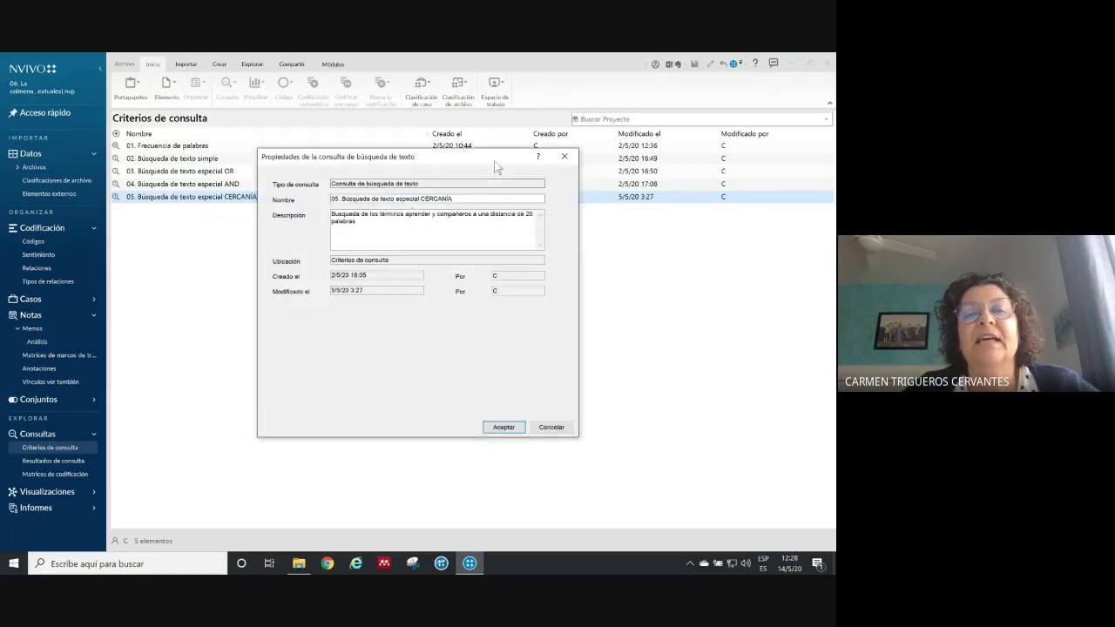
click(566, 158)
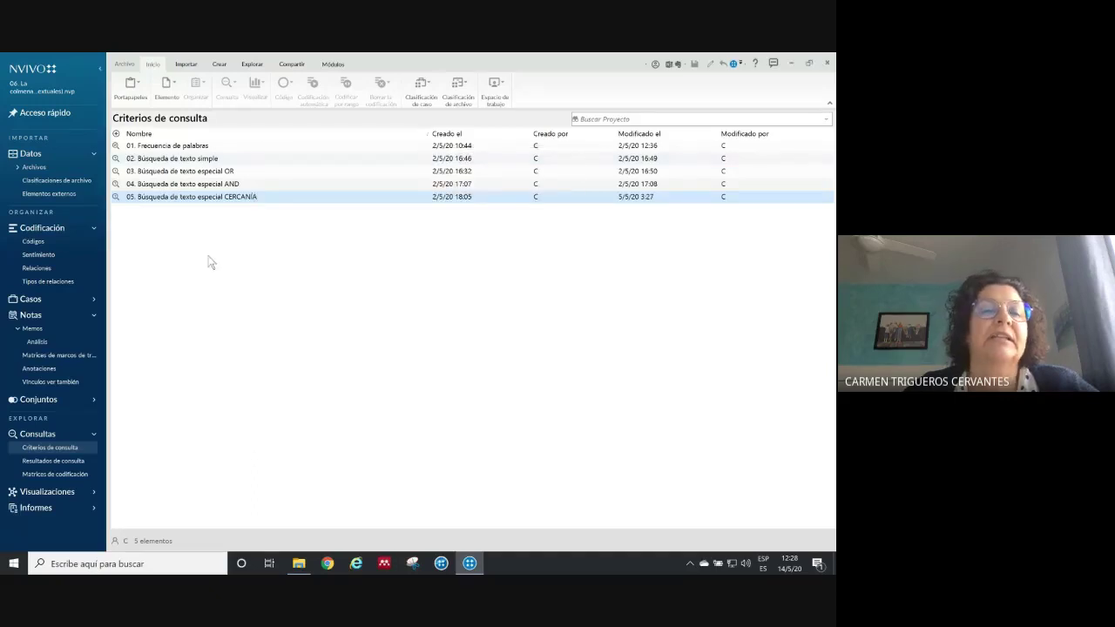
click(46, 462)
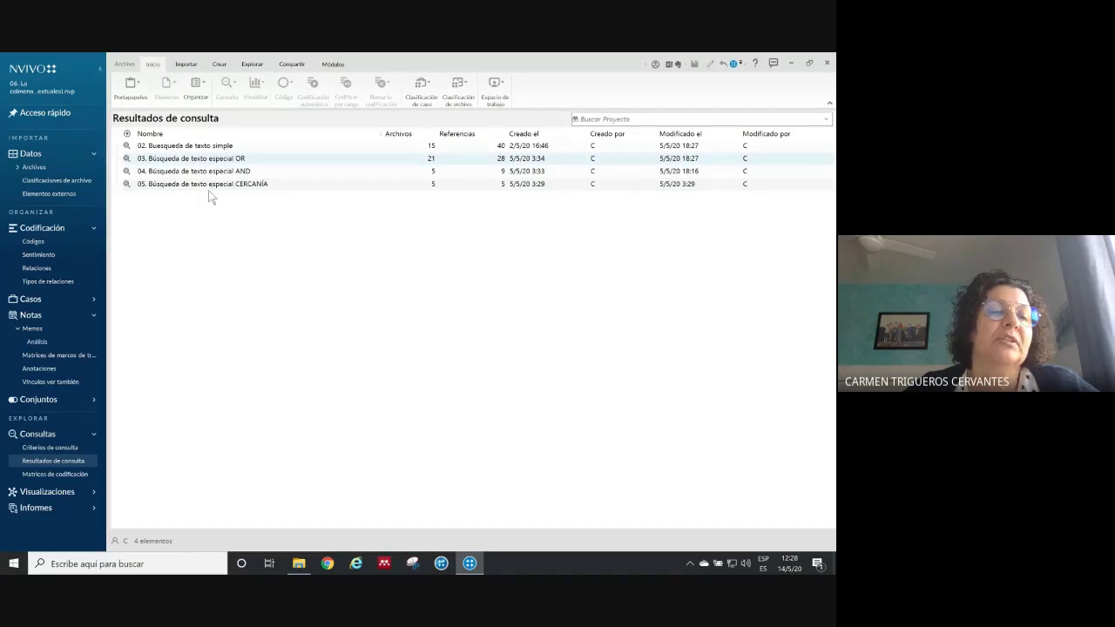
Look through the Análisis memo 02. Procesos existentes en el proyecto, including its word tree figure, and close it
click(39, 342)
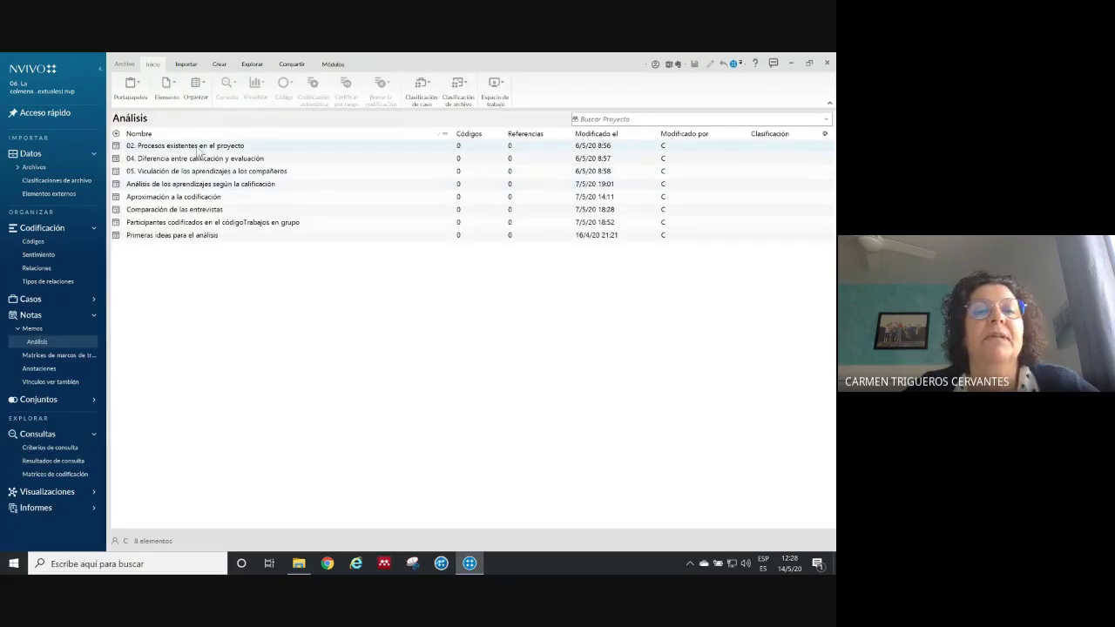
double_click(197, 146)
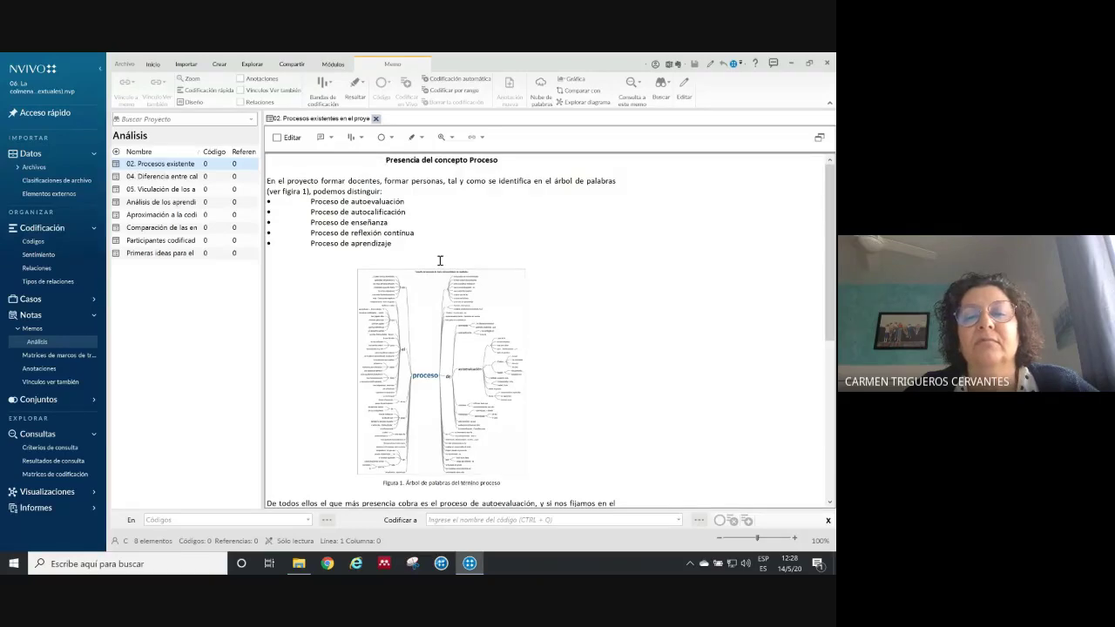
scroll(440, 260, down, 3)
scroll(440, 261, up, 3)
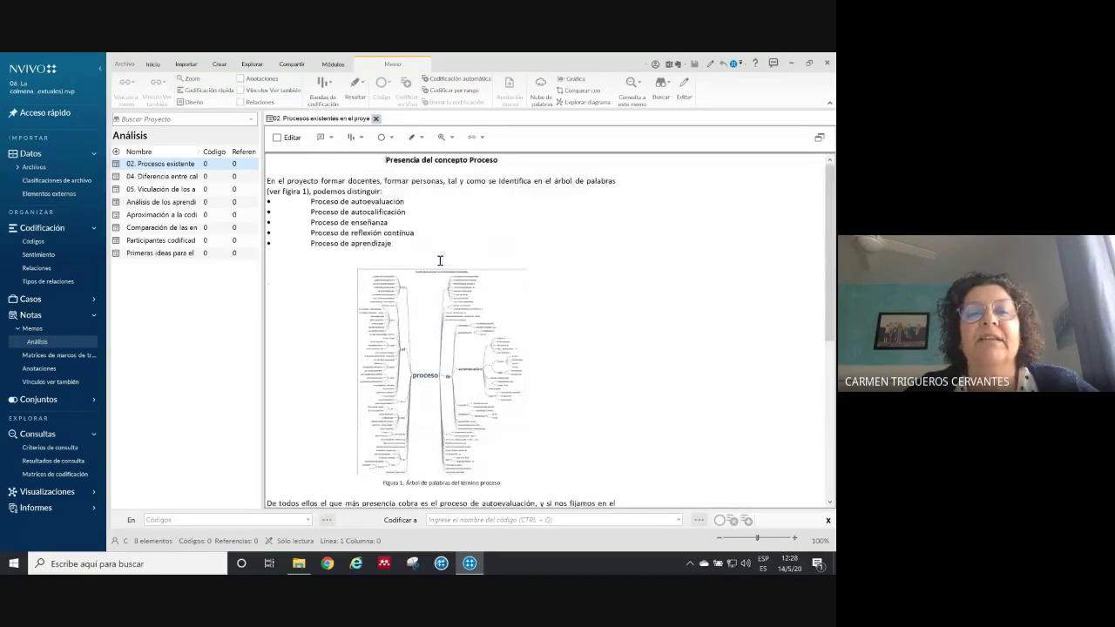
click(376, 118)
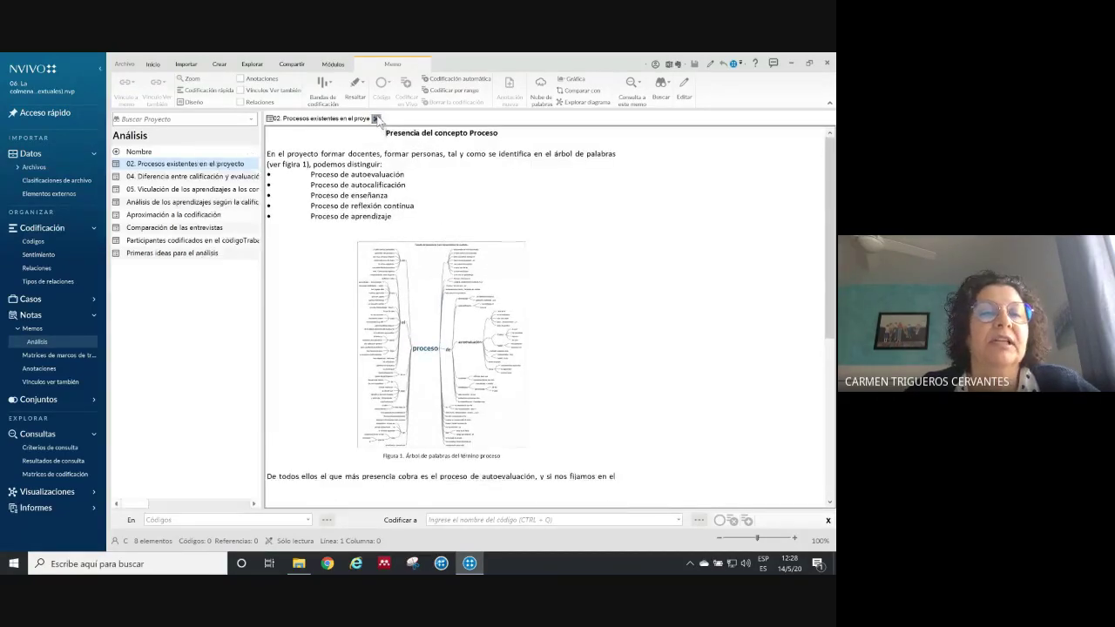
click(376, 118)
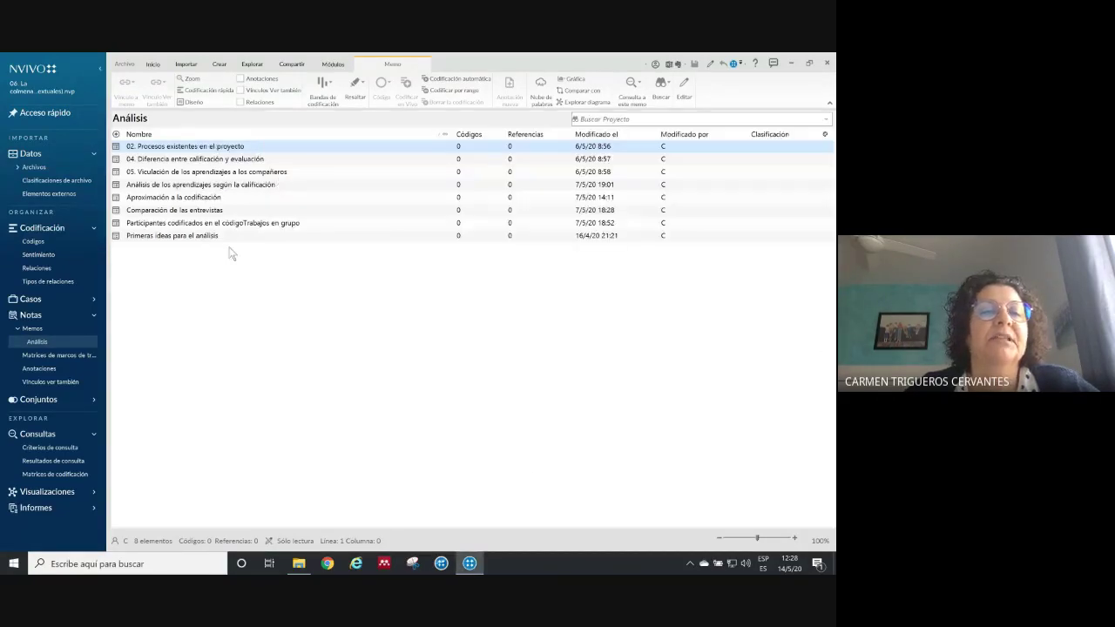
Create a folder named Audiovisuales under Archivos and dismiss the Archivos help page
click(27, 169)
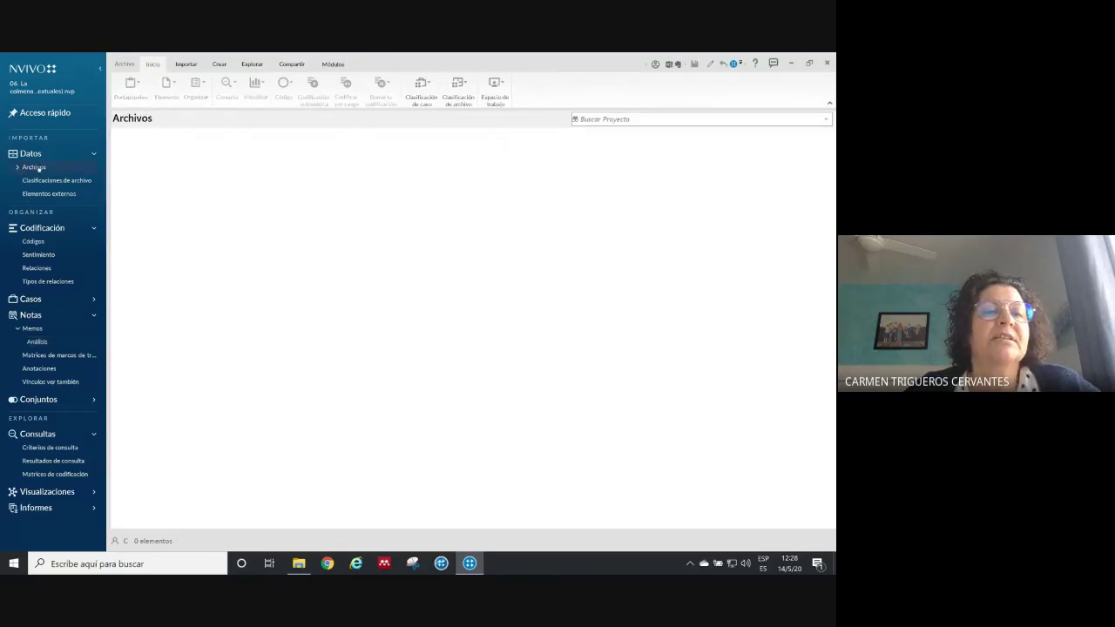
double_click(27, 168)
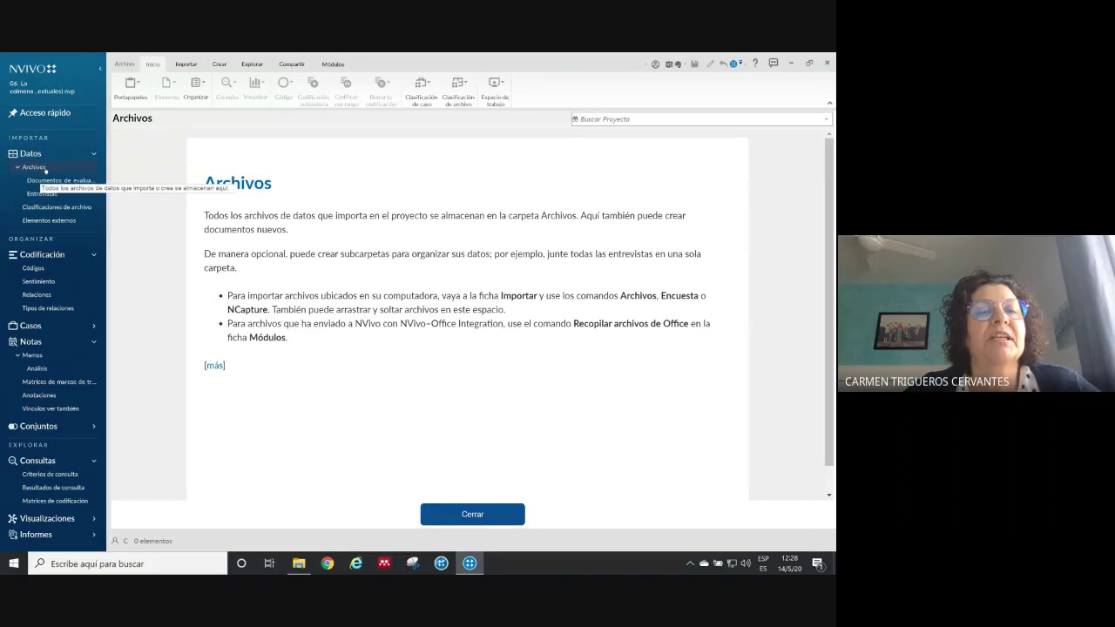
right_click(47, 170)
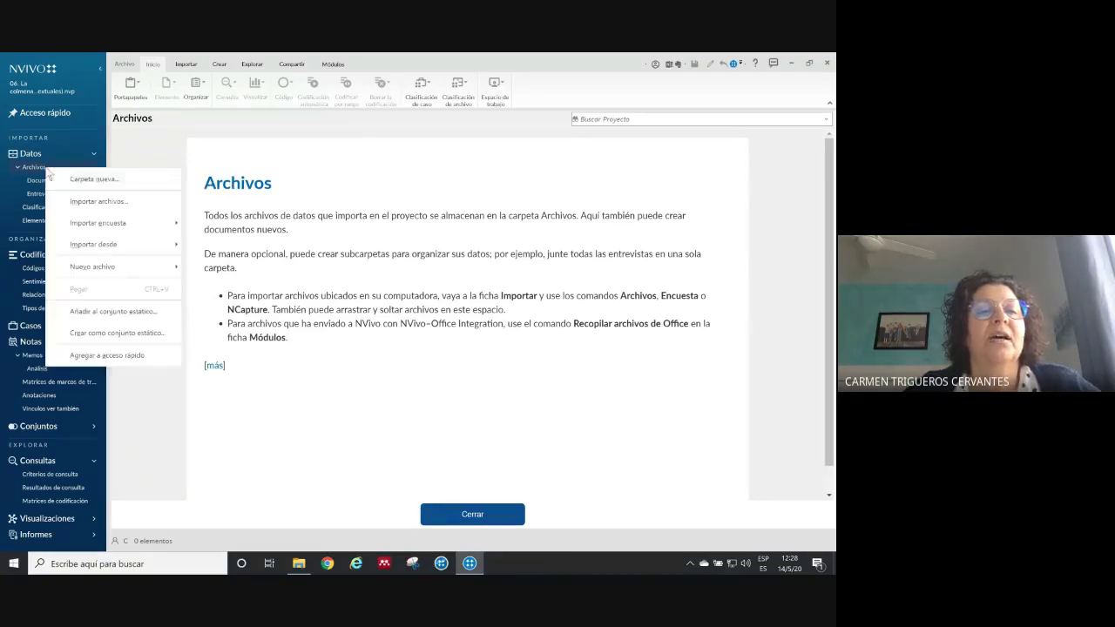
click(94, 180)
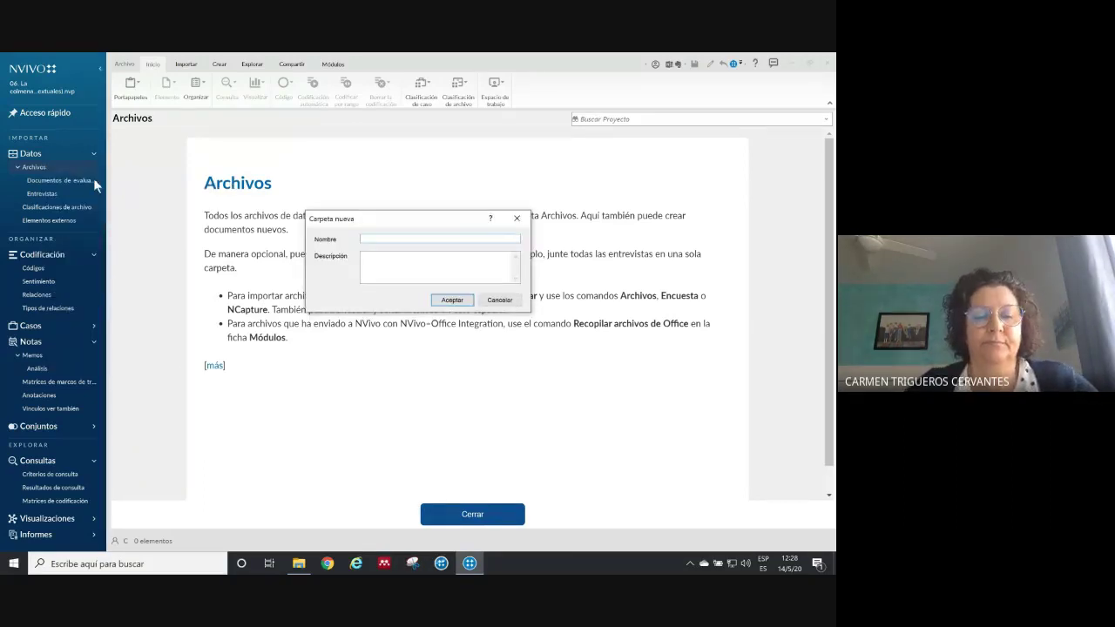
text(Audiov)
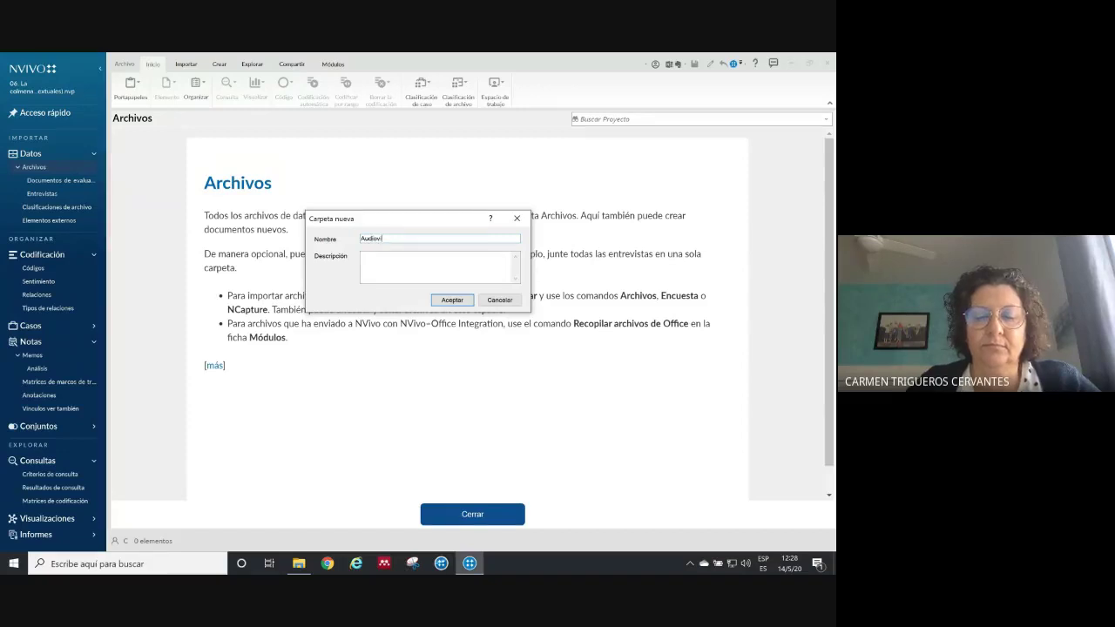
text(isuales)
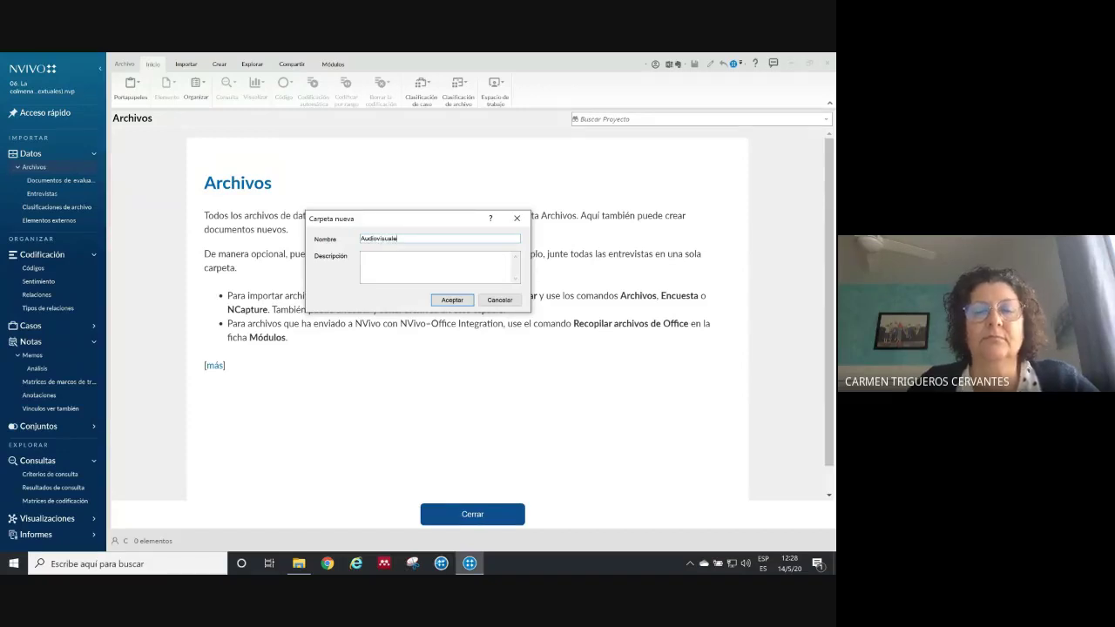
click(453, 299)
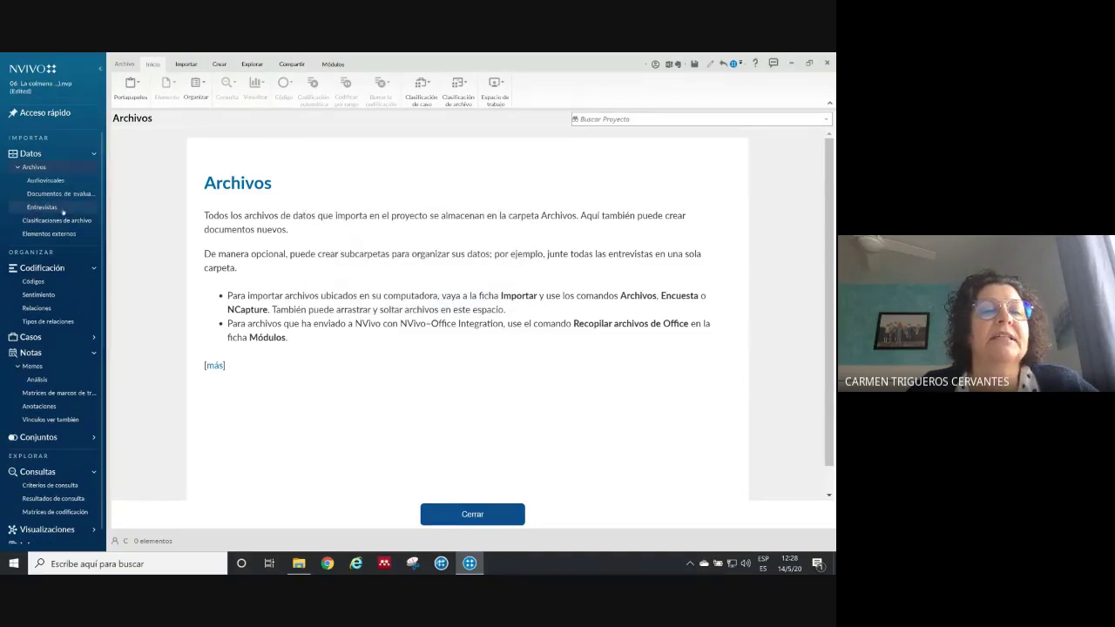
click(489, 515)
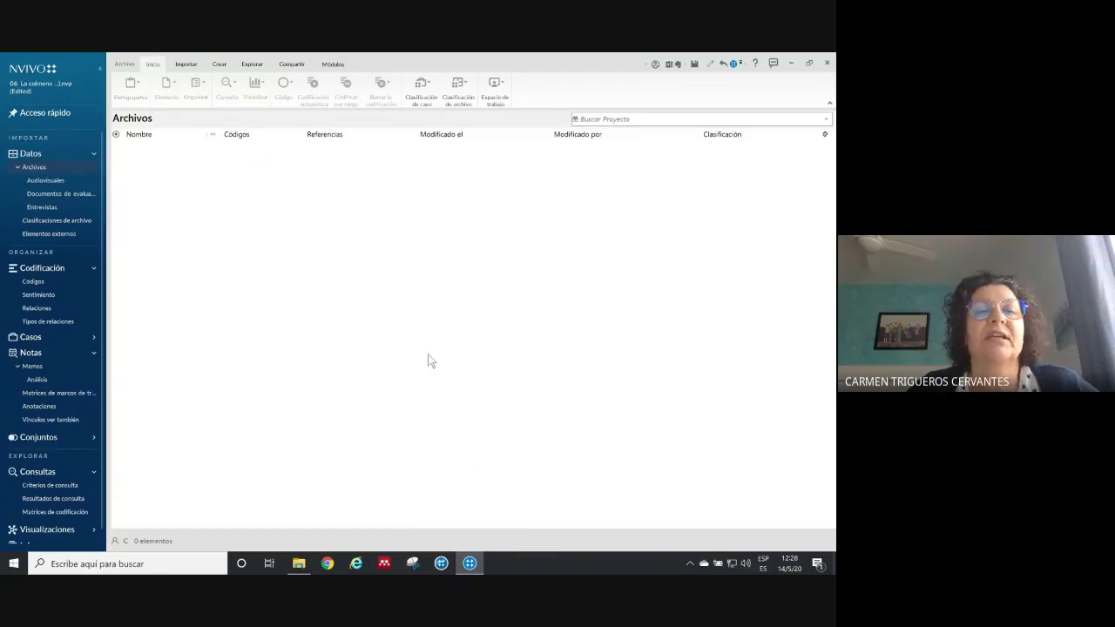
Show the Entrevistas folder beside File Explorer and browse there to Materiales de trabajo > Incorporando datos audiovisuales > Entrevista audio
click(51, 207)
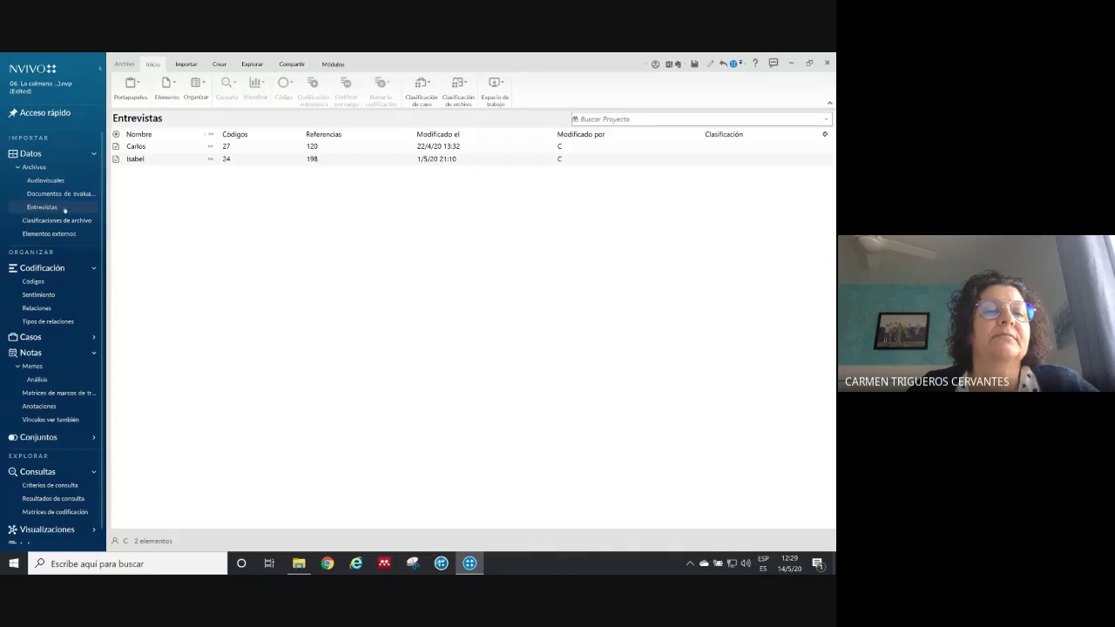
click(810, 65)
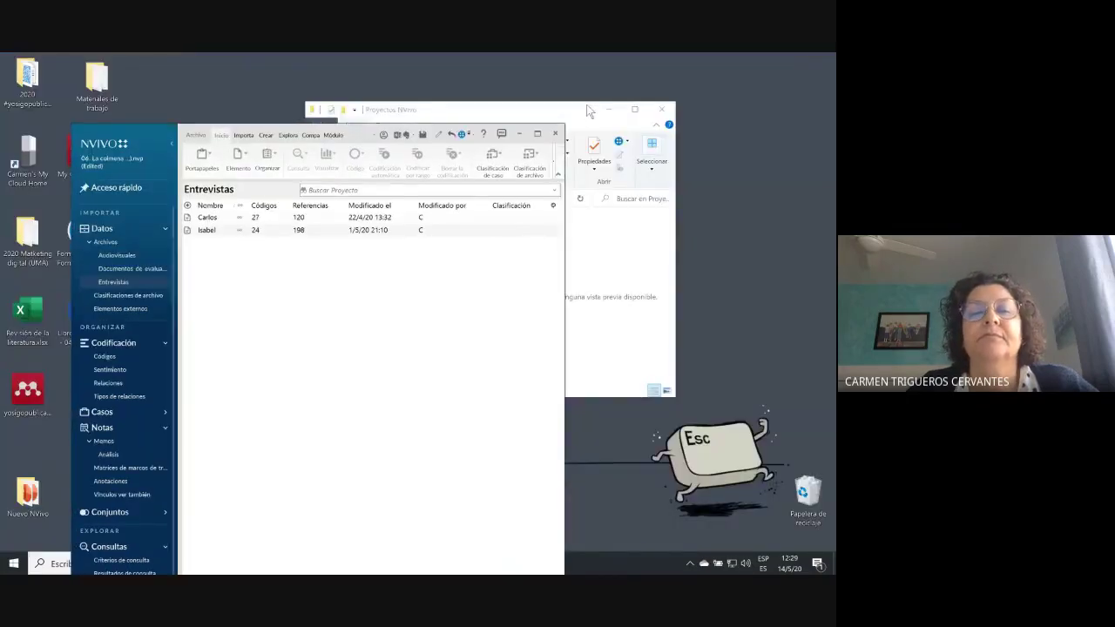
drag(590, 109, 780, 113)
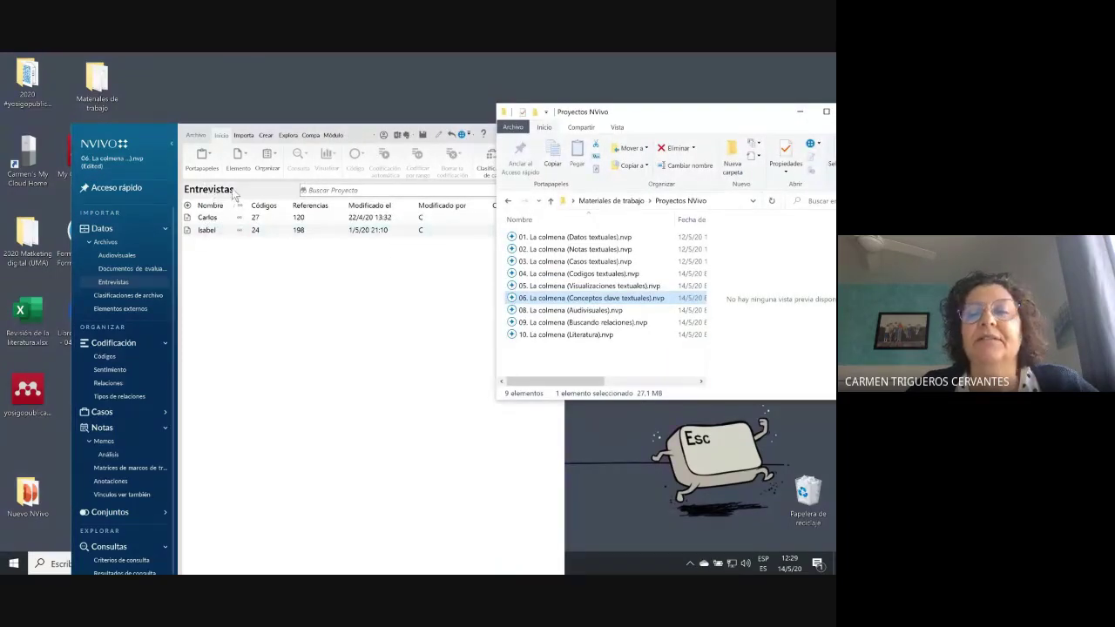
click(622, 202)
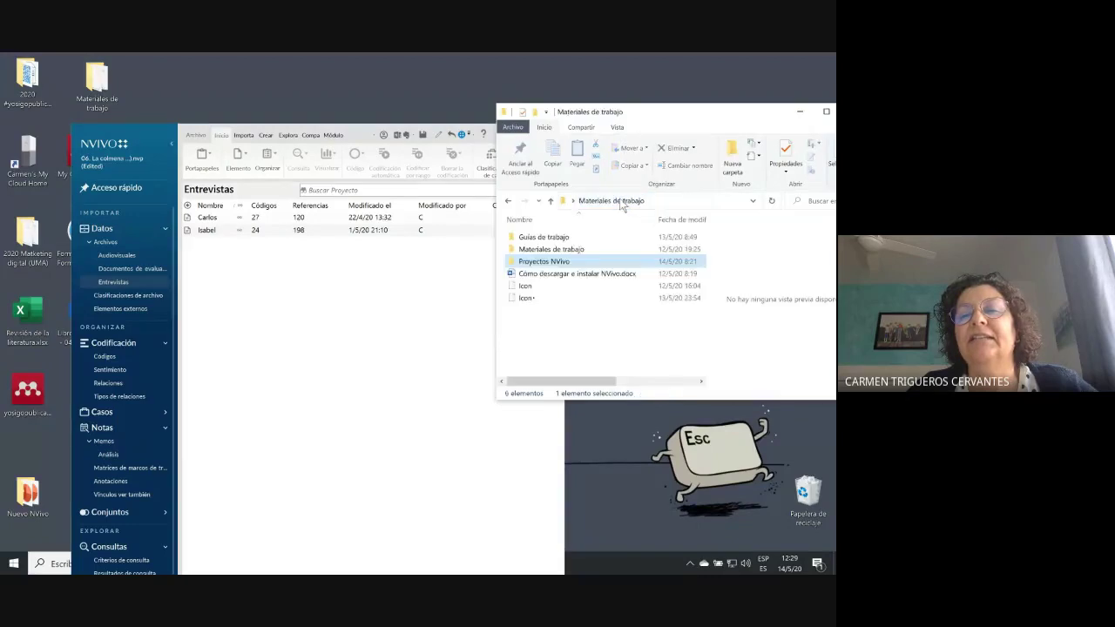
double_click(568, 249)
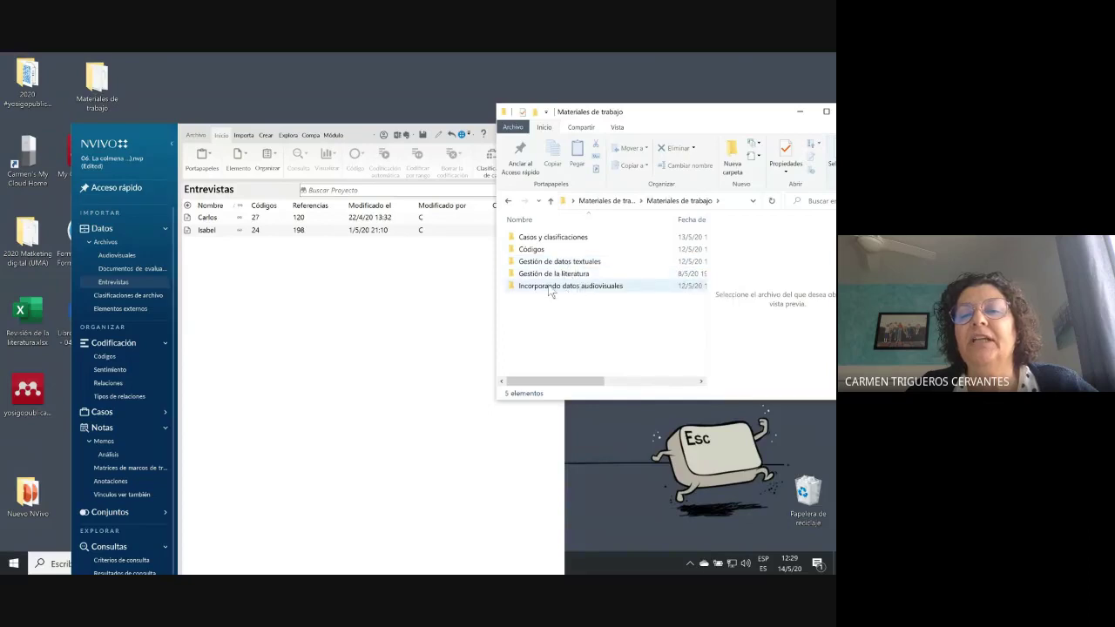
click(589, 291)
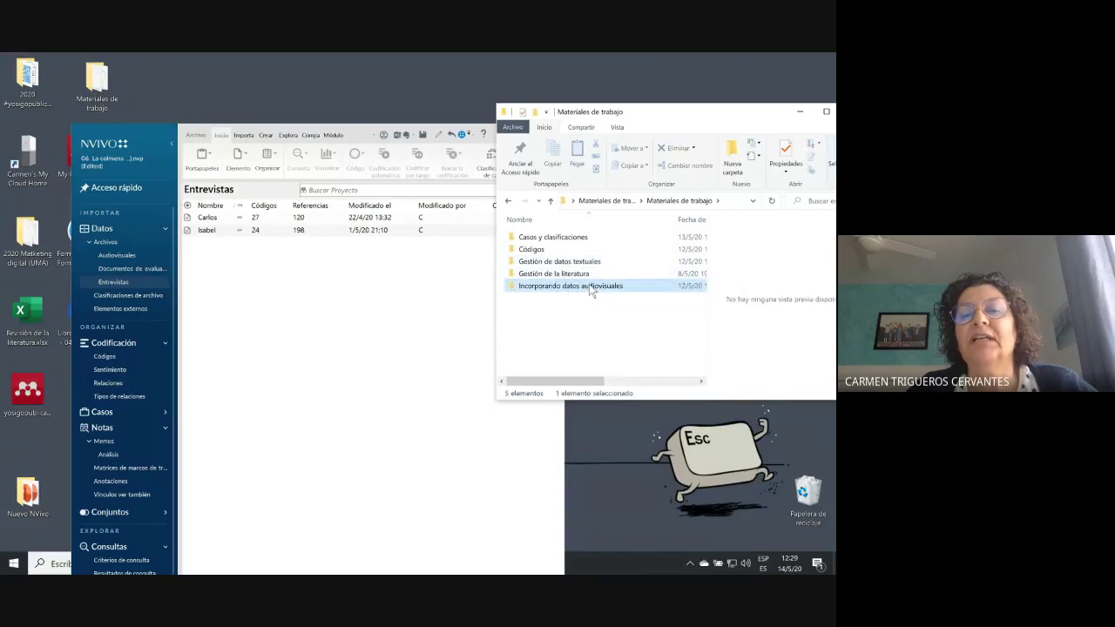
double_click(591, 290)
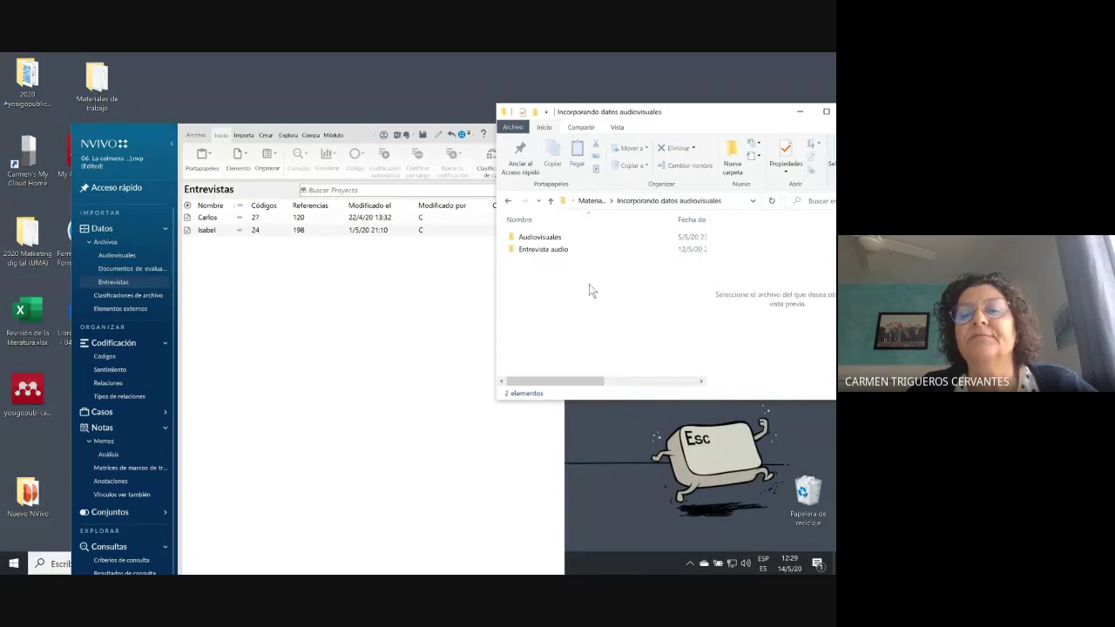
double_click(545, 250)
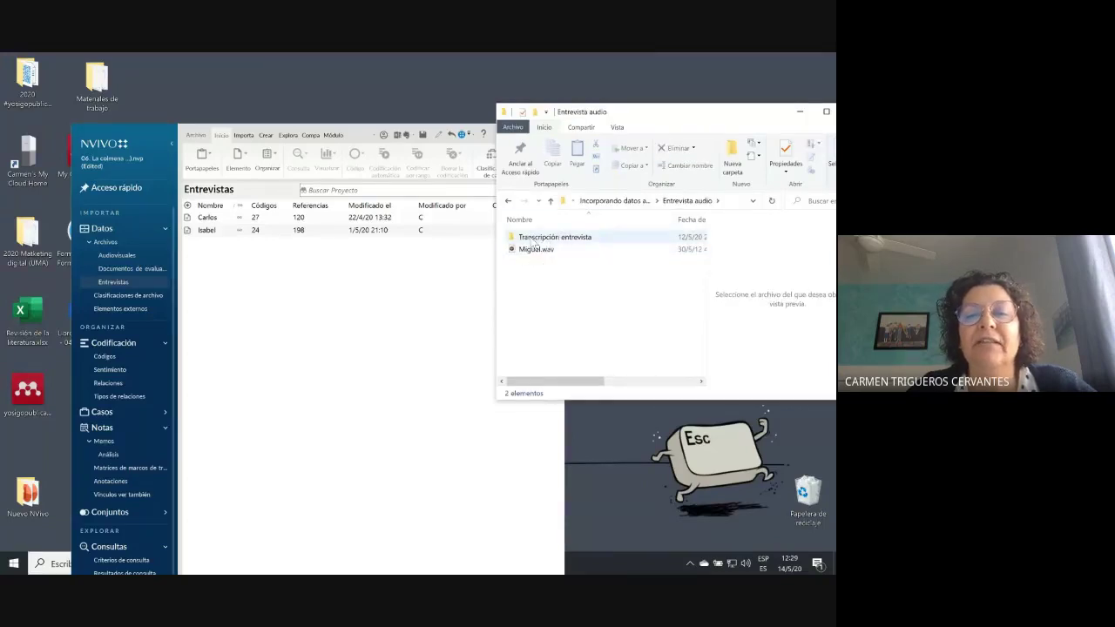
Import the WAV interview recording from the Entrevista audio folder into Entrevistas, accepting the default audio properties
click(530, 253)
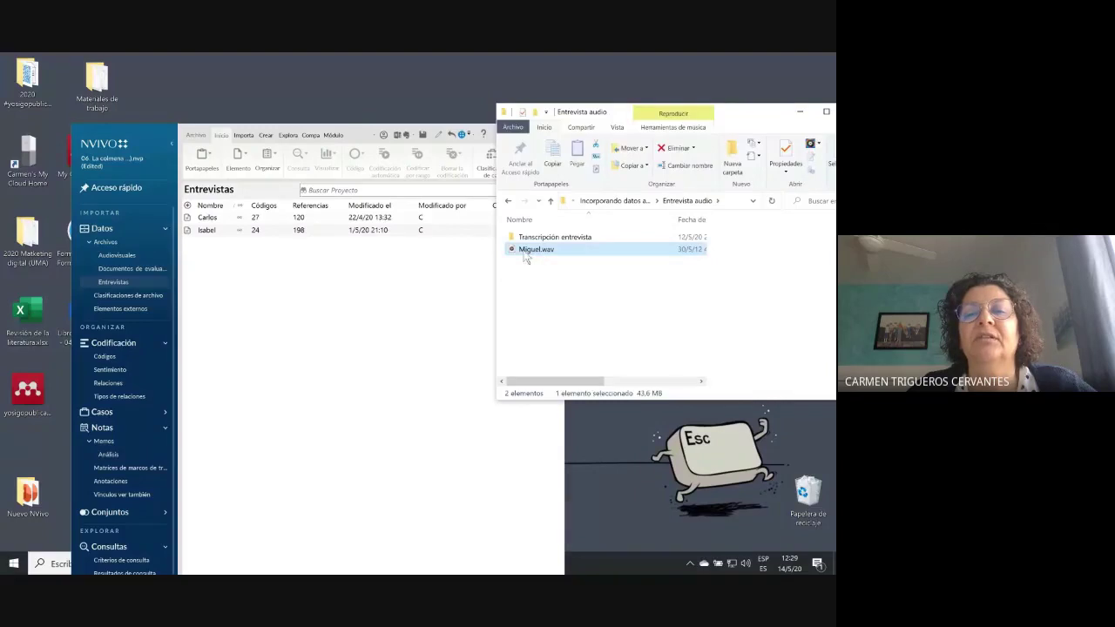
drag(534, 254, 352, 338)
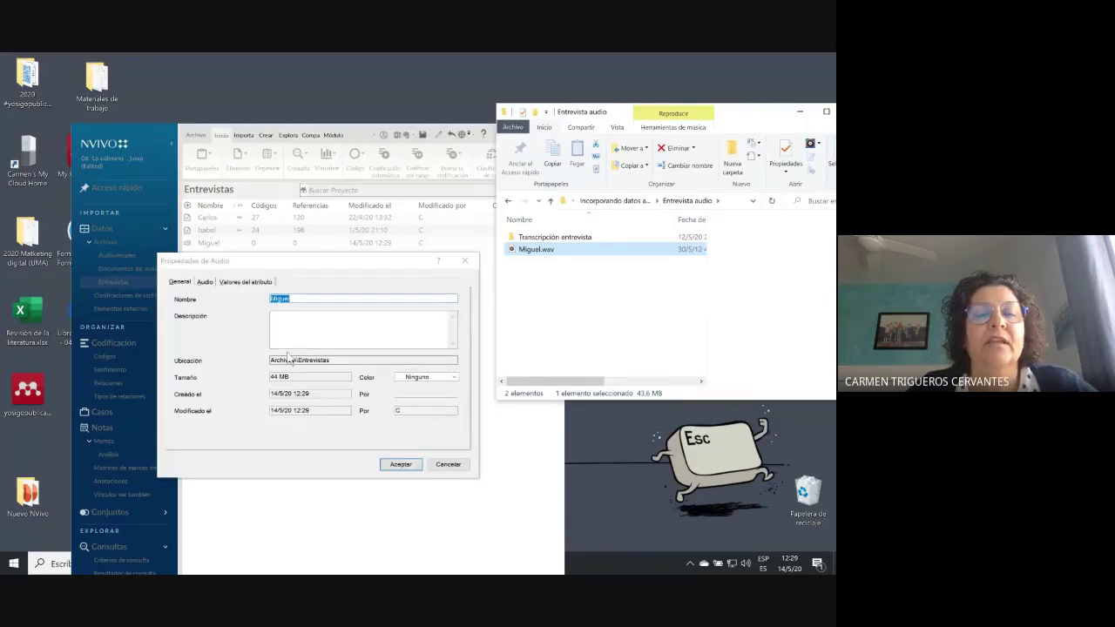
click(401, 464)
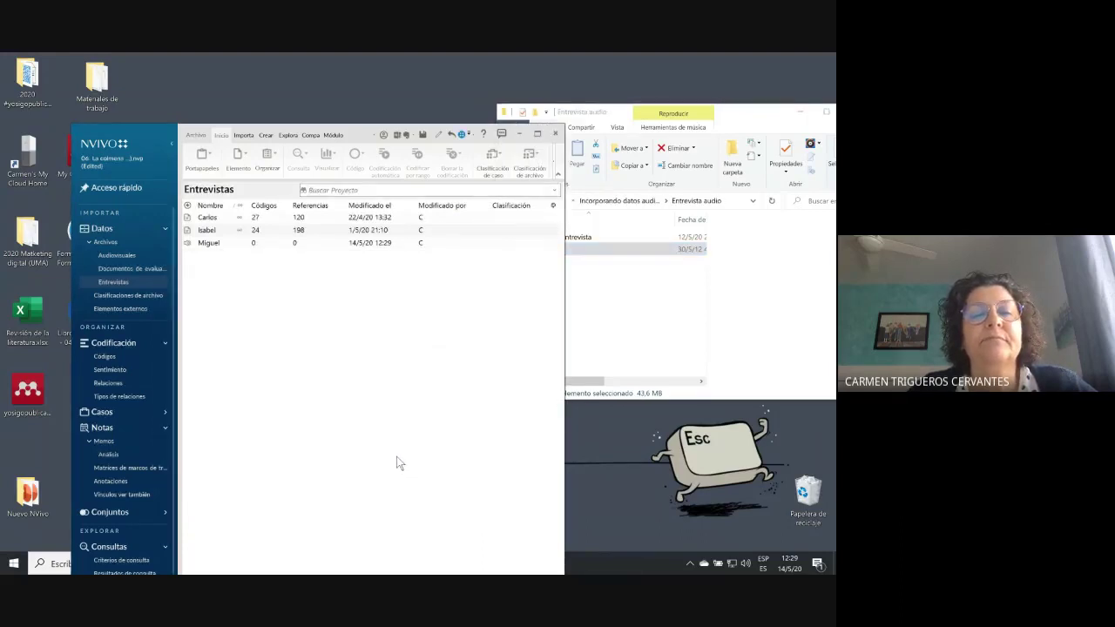
Open the imported interview recording in the maximized project window, play about 13 seconds of it, and pause playback
click(215, 247)
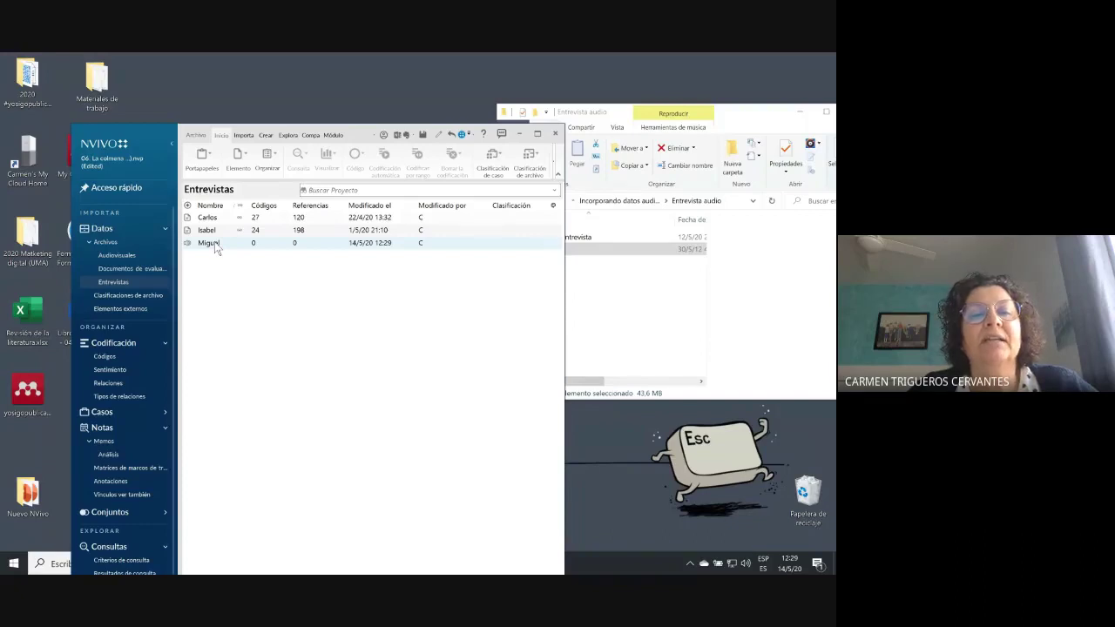
double_click(215, 247)
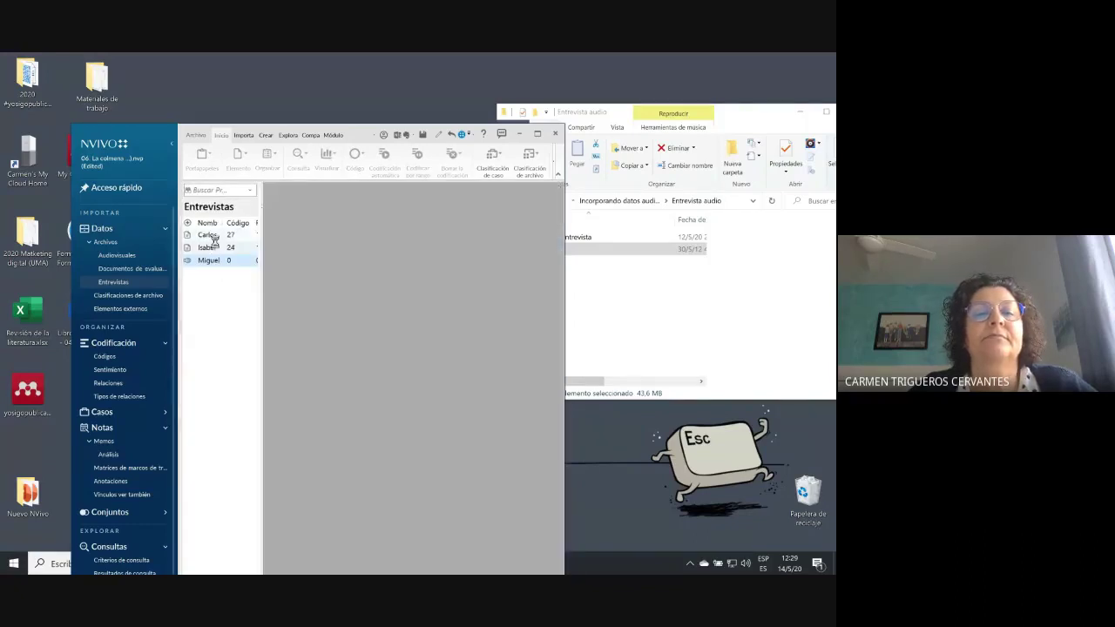
click(537, 133)
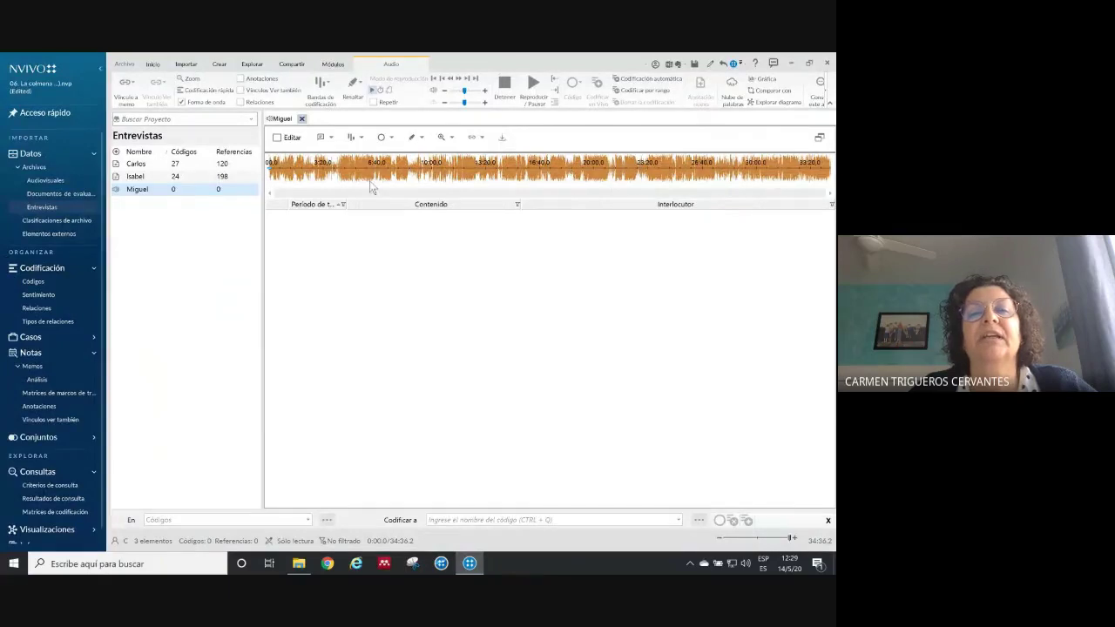
click(534, 84)
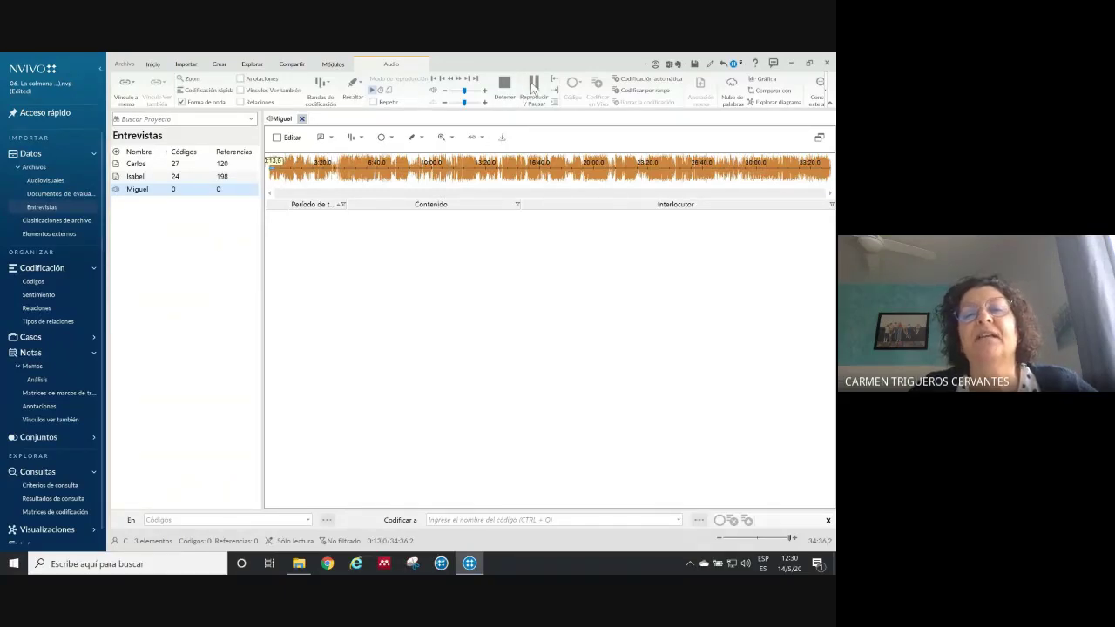
click(534, 87)
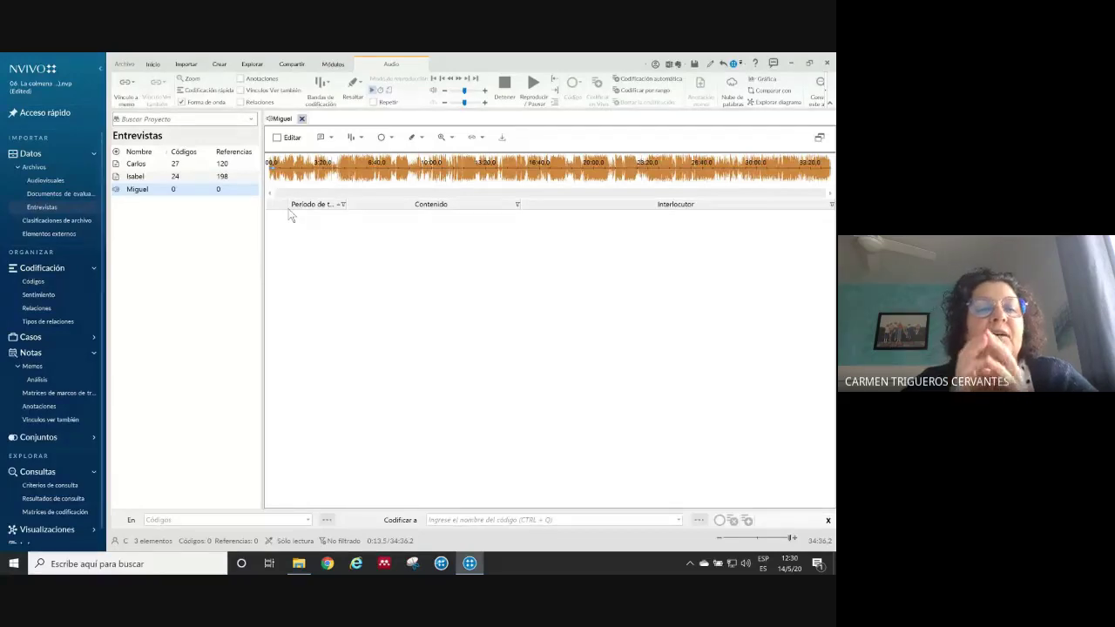
Show the project codes beside the recording, widen their list, and expand EVALUACIÓN PROYECTO DOCENTE with its APRENDIZAJES, EVALUACIÓN and VALORACIONES DEL PROYECTO branches
click(48, 281)
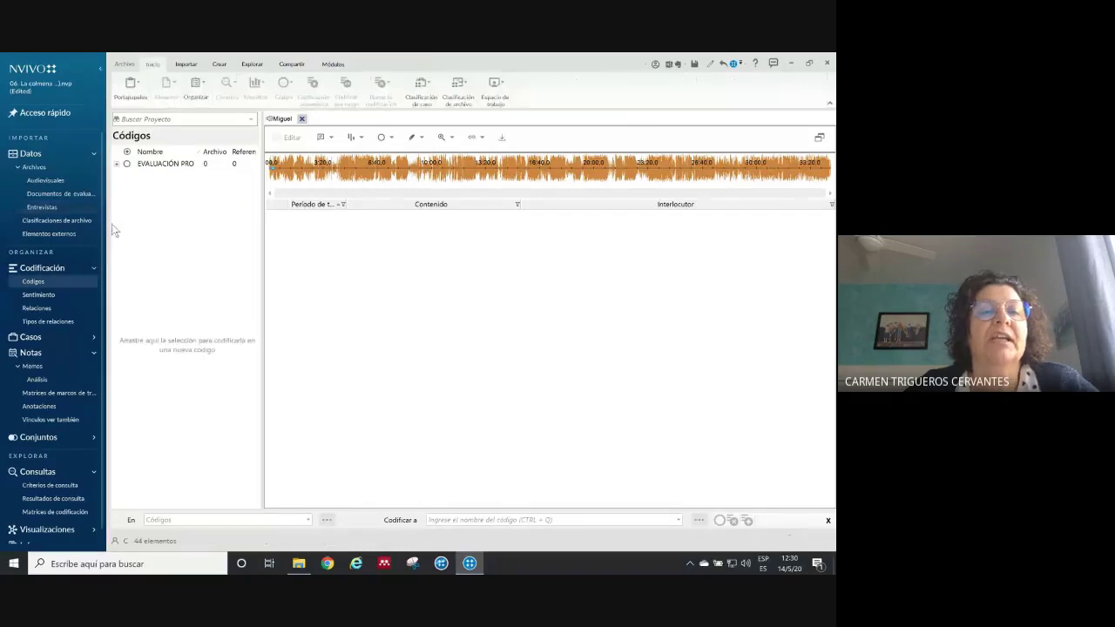
click(118, 163)
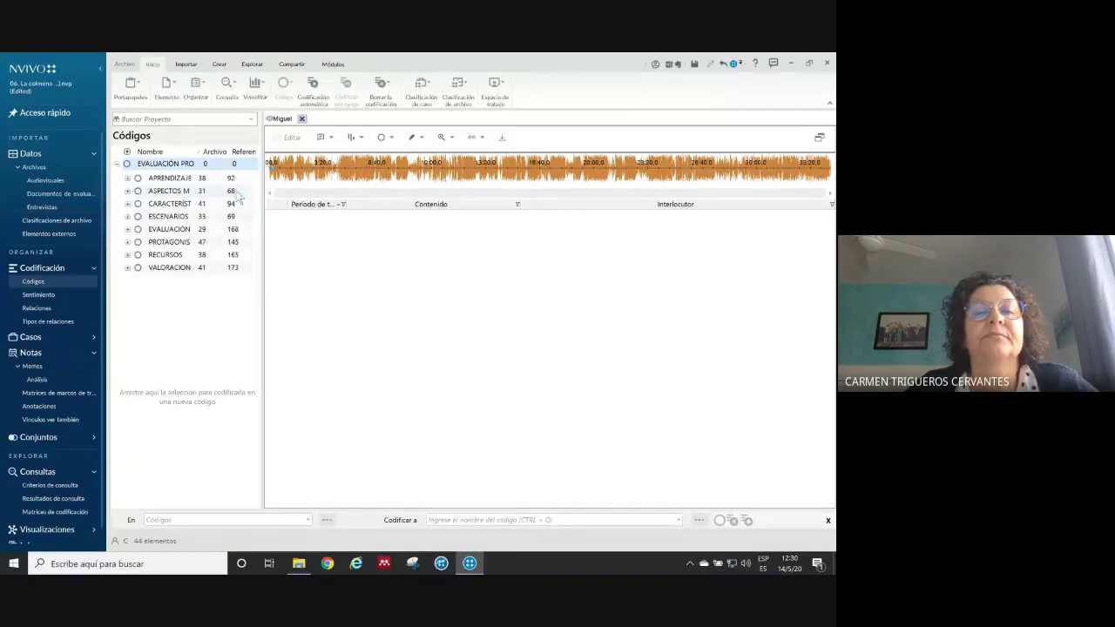
drag(264, 193, 318, 198)
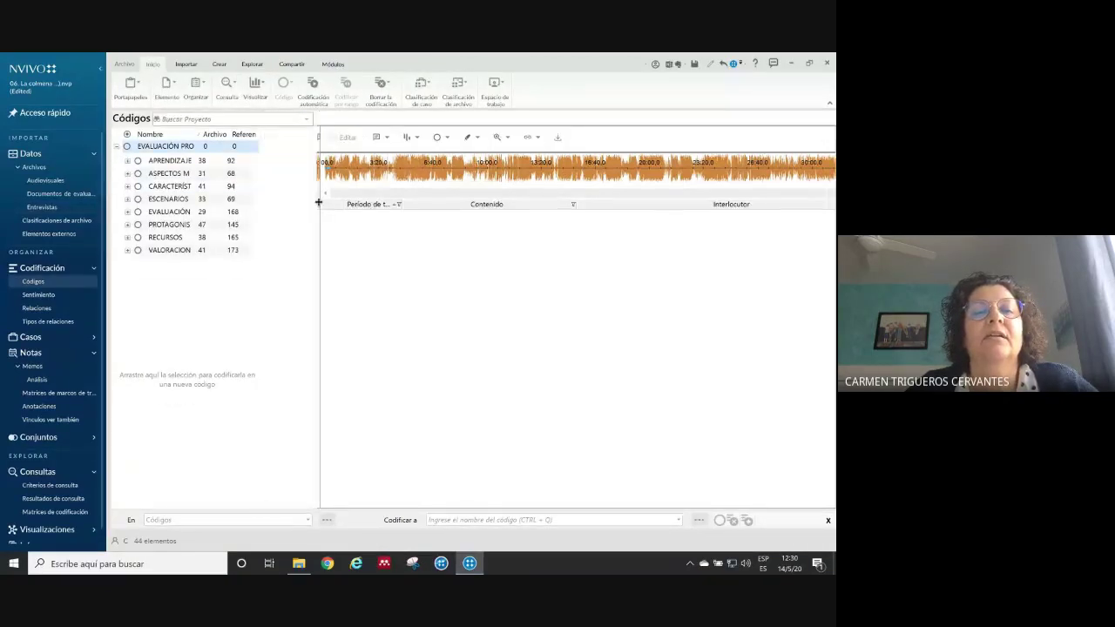
click(127, 161)
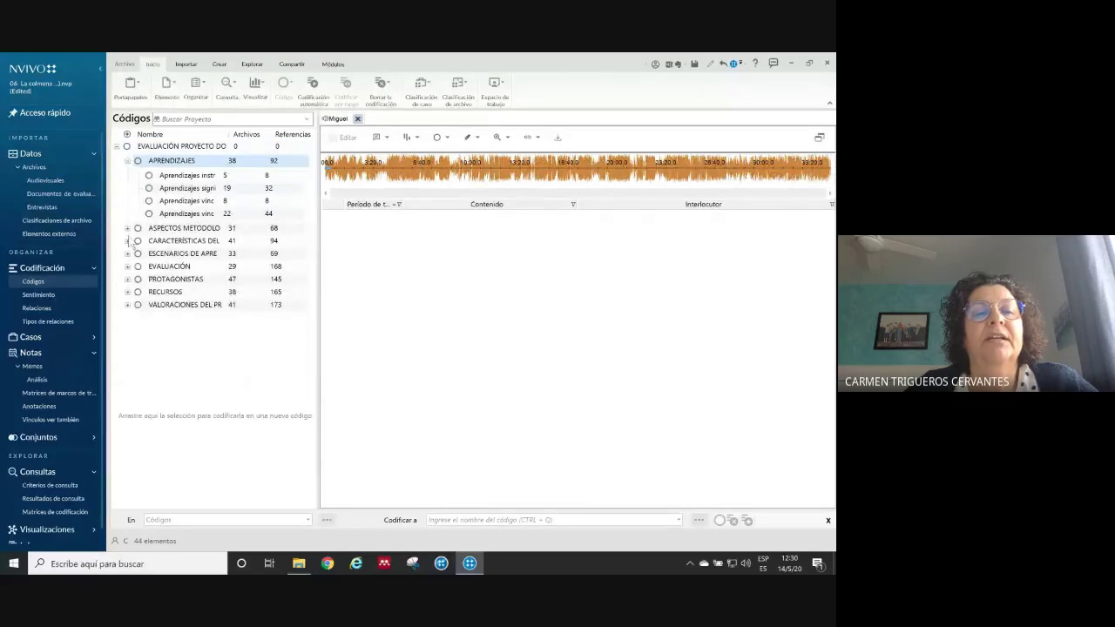
click(127, 266)
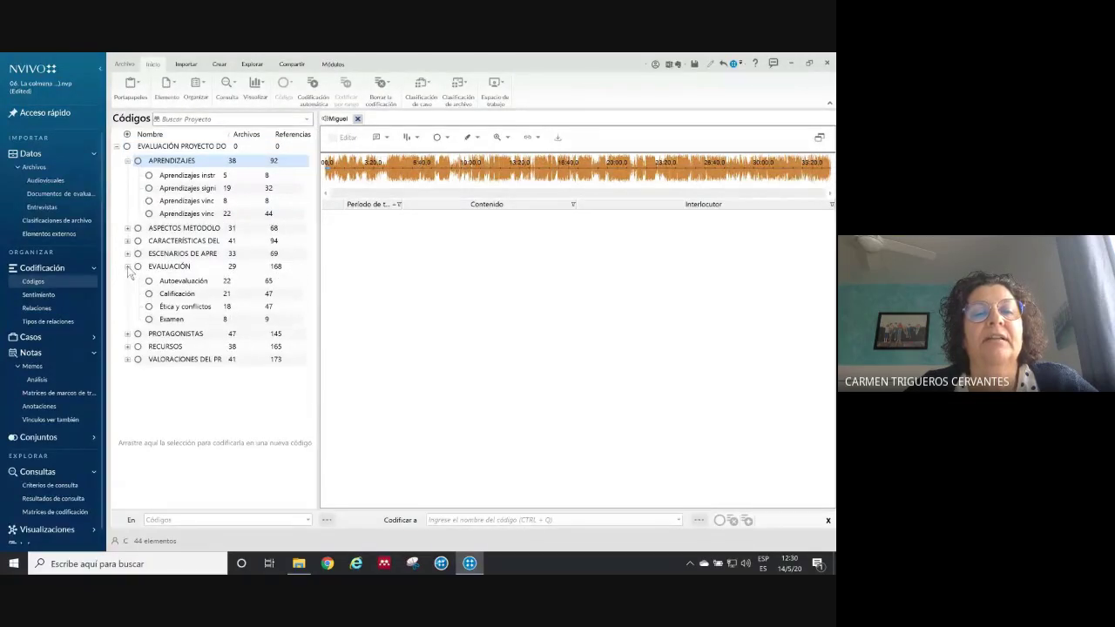
click(127, 359)
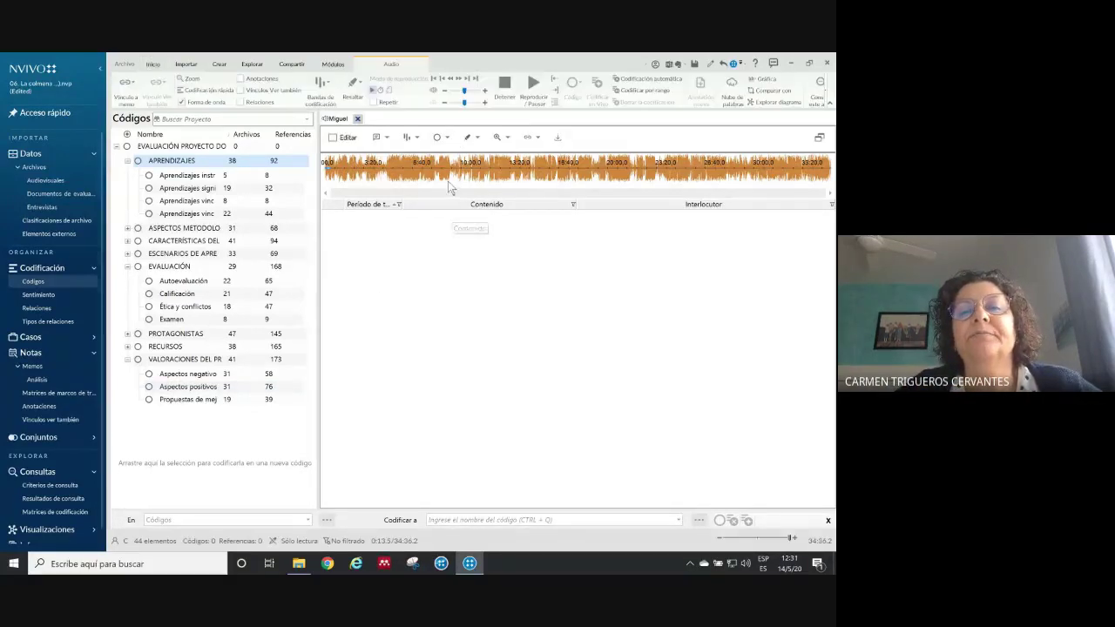
Play the interview recording, select the passage from about 0:59 to 1:31, and code it to Aspectos positivos under VALORACIONES DEL PROYECTO
click(555, 89)
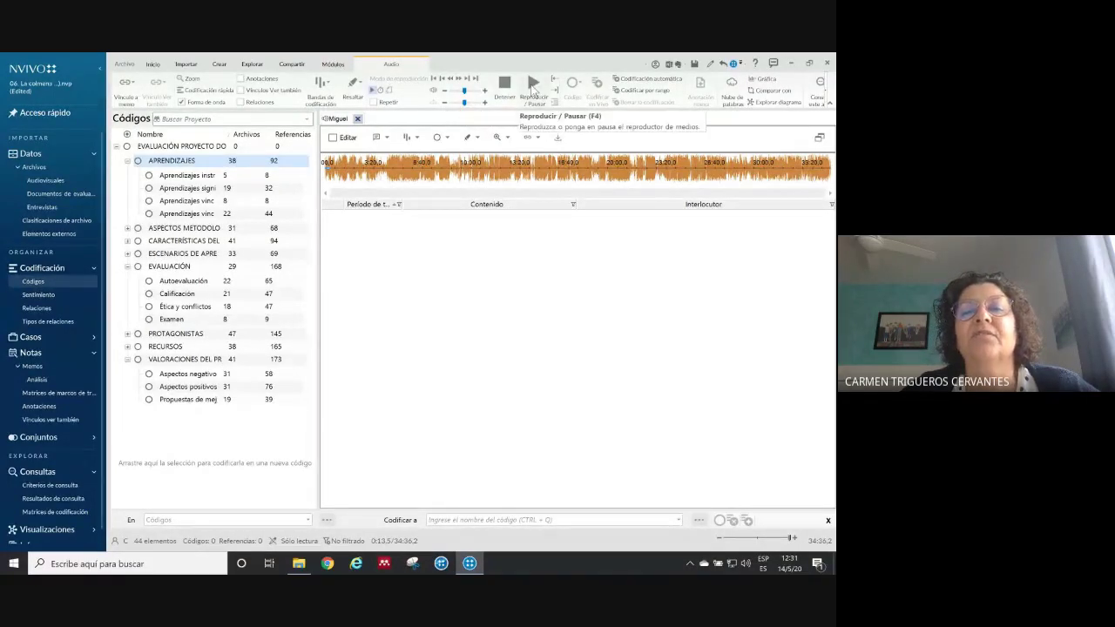
click(533, 85)
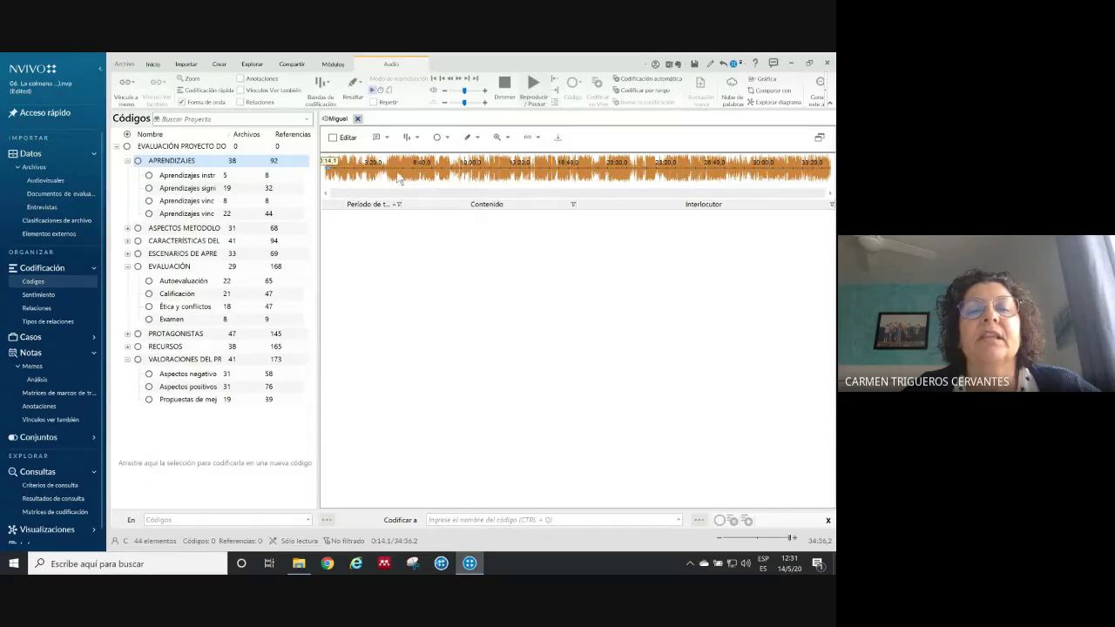
click(337, 173)
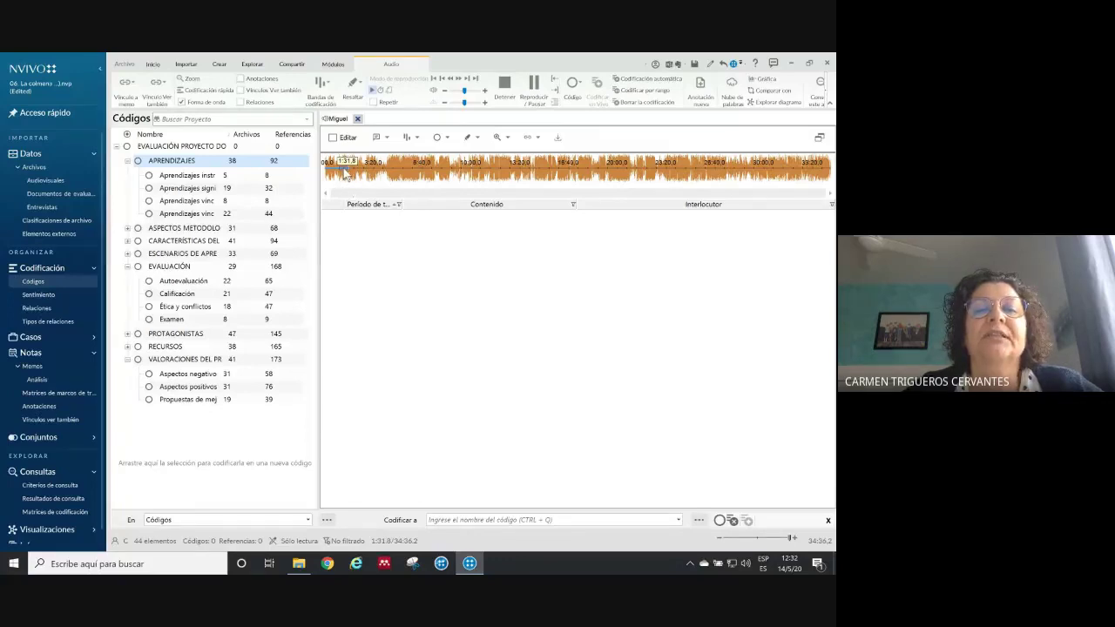
click(225, 375)
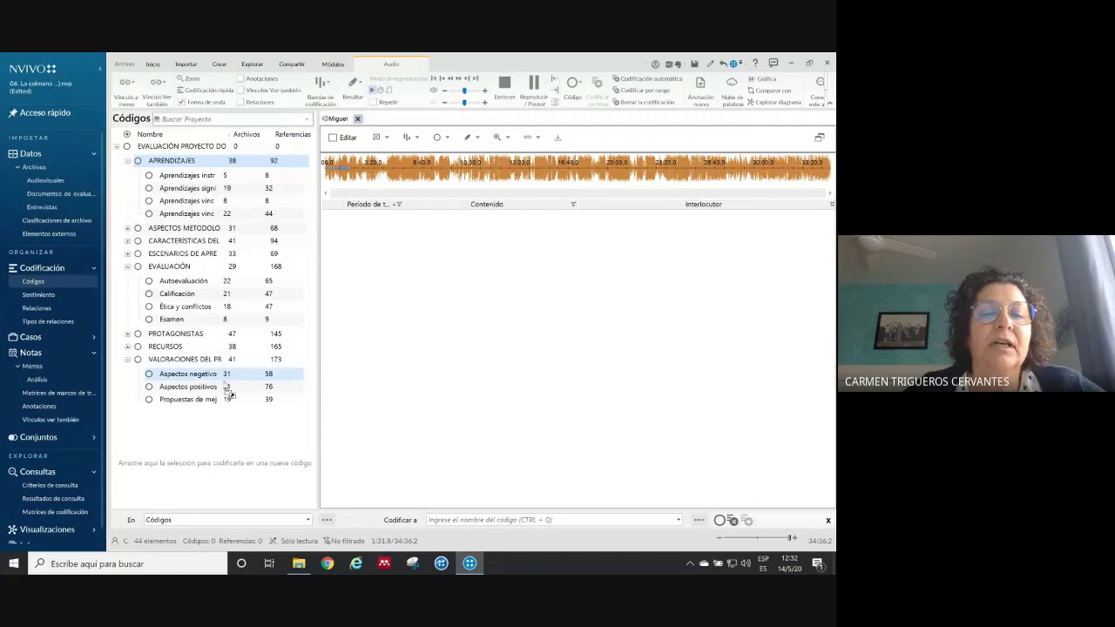
click(225, 387)
drag(225, 393, 224, 389)
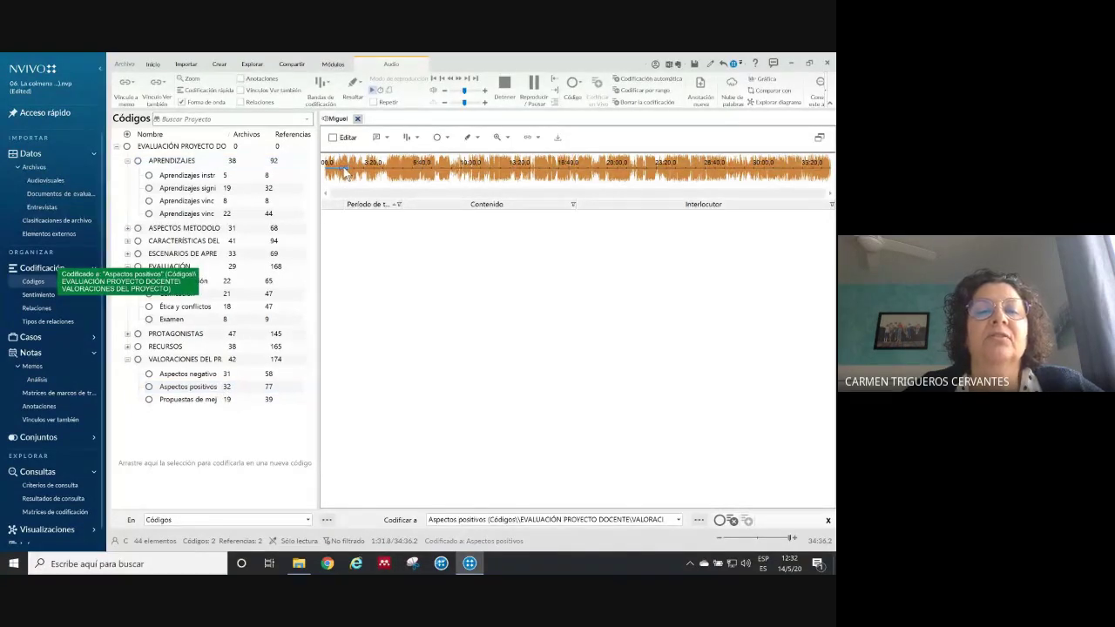
Code the same audio passage to Autoevaluación under EVALUACIÓN and to Innovación under the CARACTERÍSTICAS branch
drag(346, 174, 232, 289)
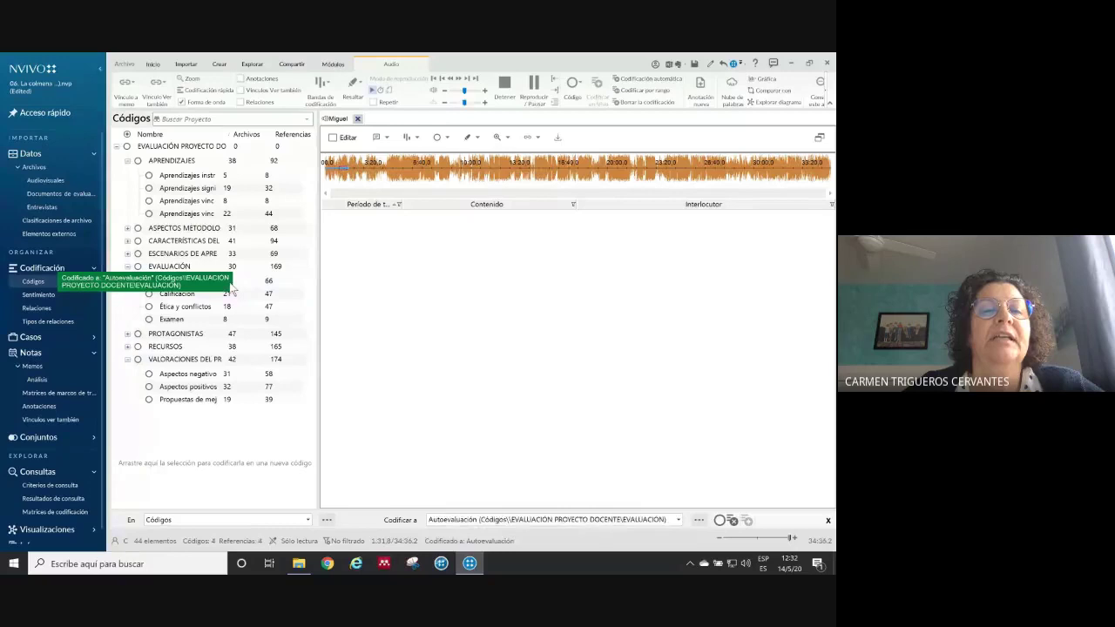
click(127, 241)
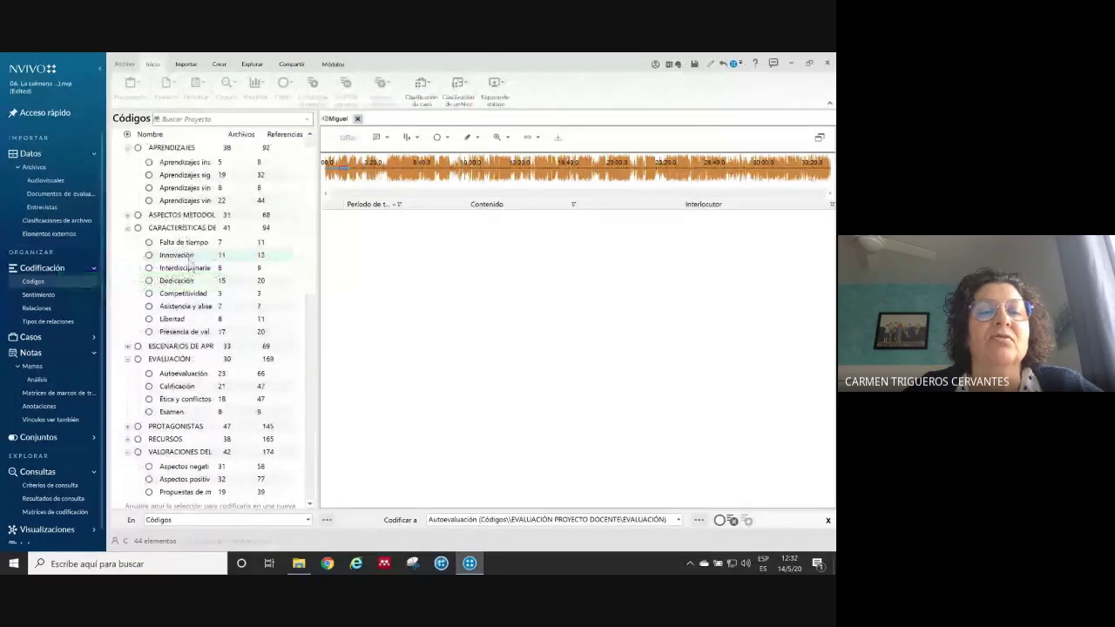
drag(347, 174, 216, 260)
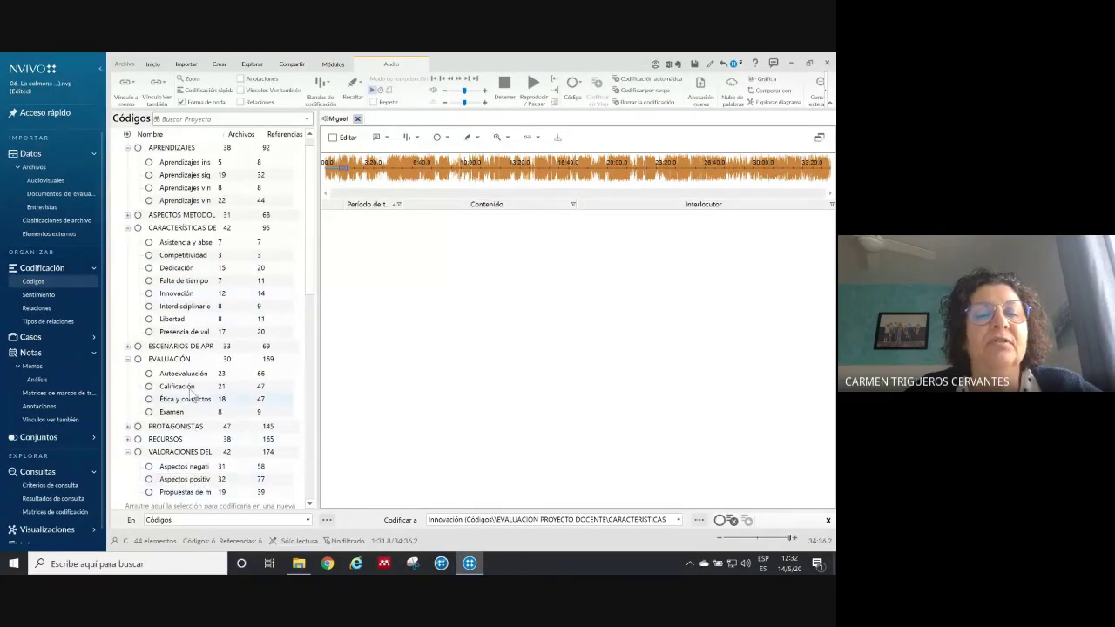
Open the Innovación code and review its summary of sources, its coded references through to the interview passage, and its audio view
click(179, 295)
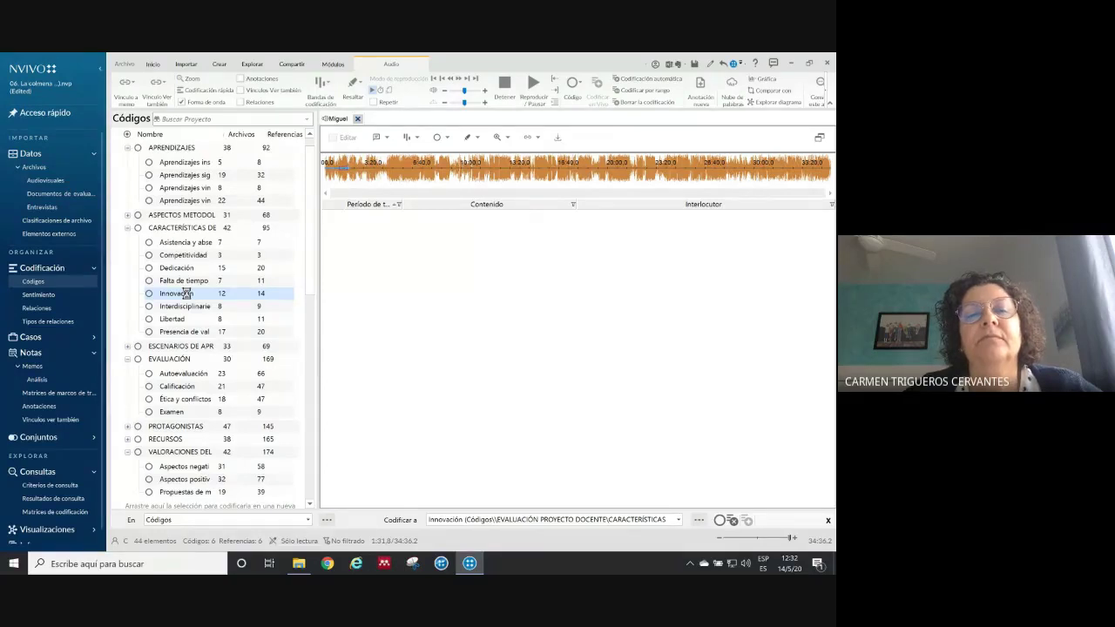
double_click(186, 295)
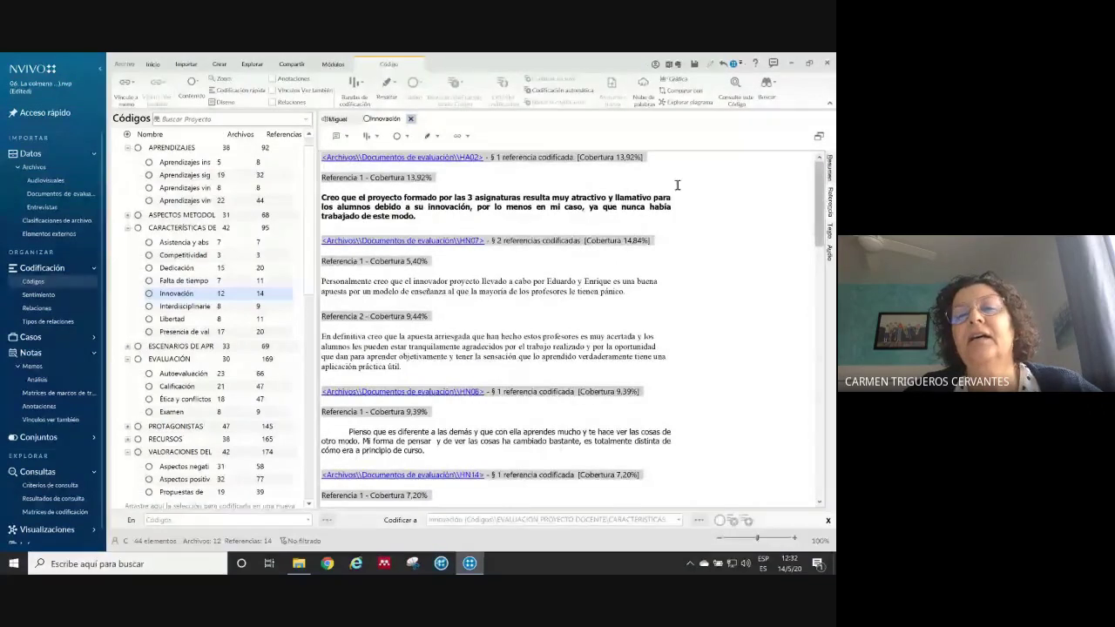
click(828, 168)
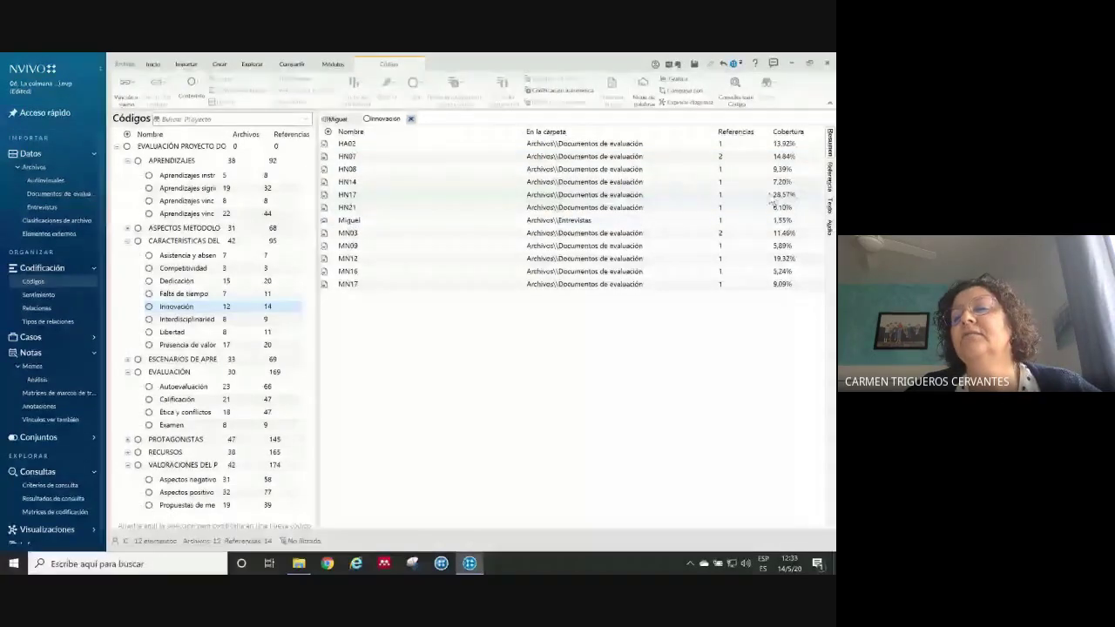
click(830, 183)
drag(821, 194, 824, 422)
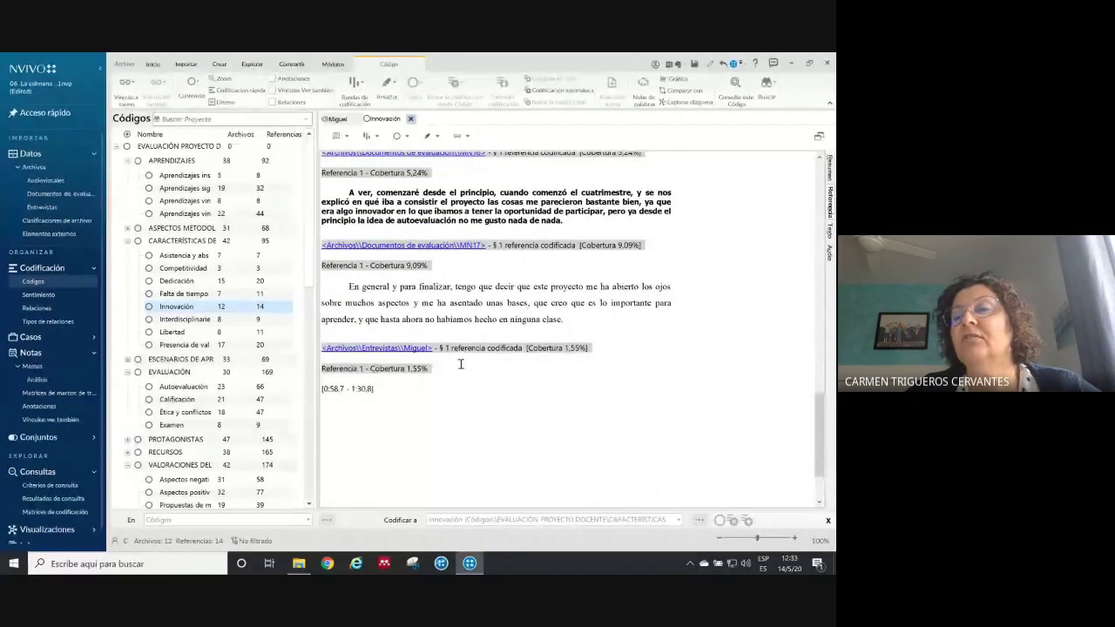
click(830, 253)
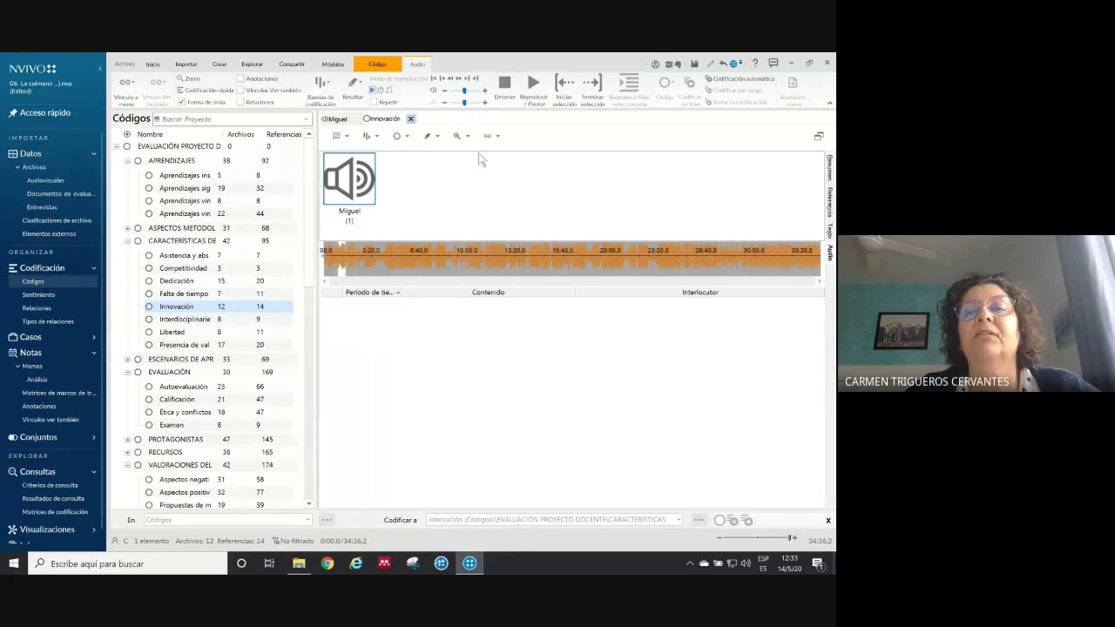
Play a short passage of the Miguel interview audio coded at Innovación, pausing it after listening
click(533, 87)
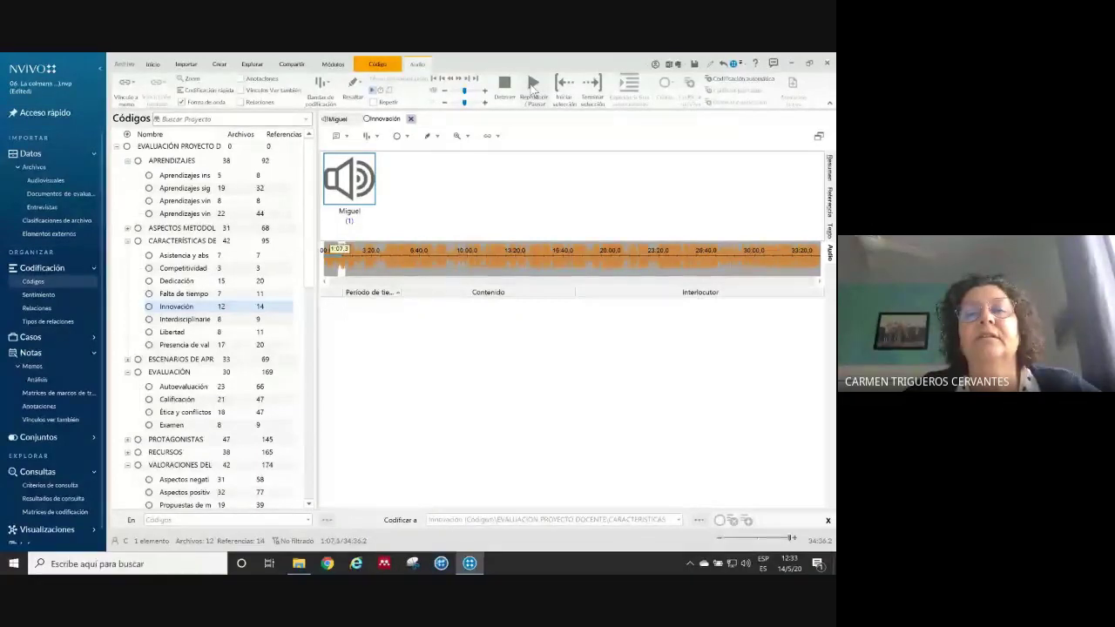
click(533, 83)
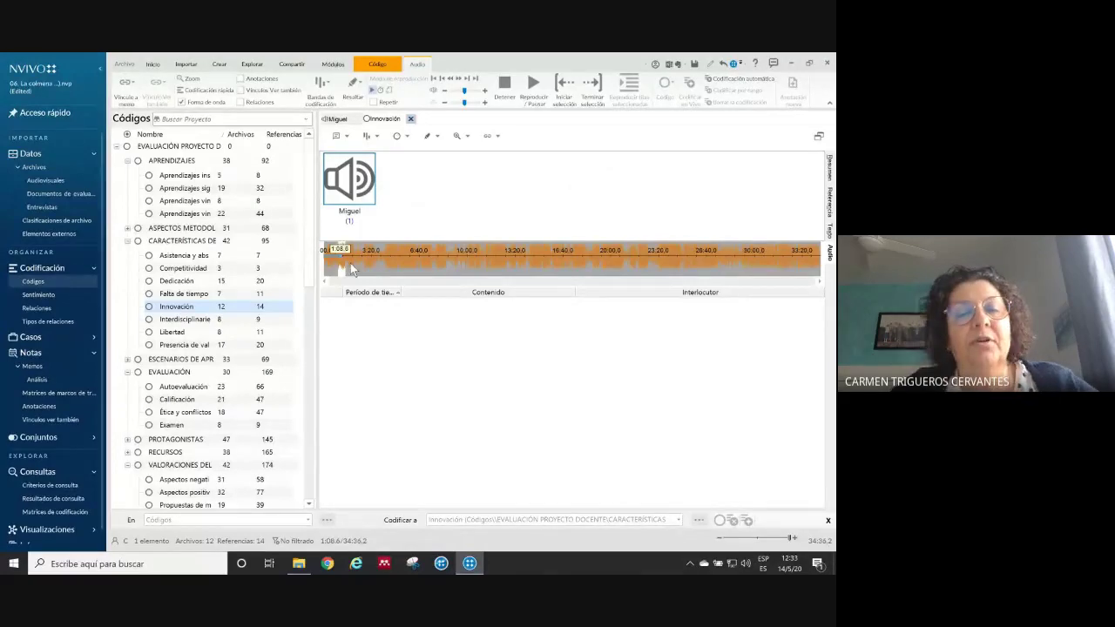
Export the Innovación code with all its content as Innovación.html on the desktop, including the description
right_click(174, 312)
mouse_move(225, 106)
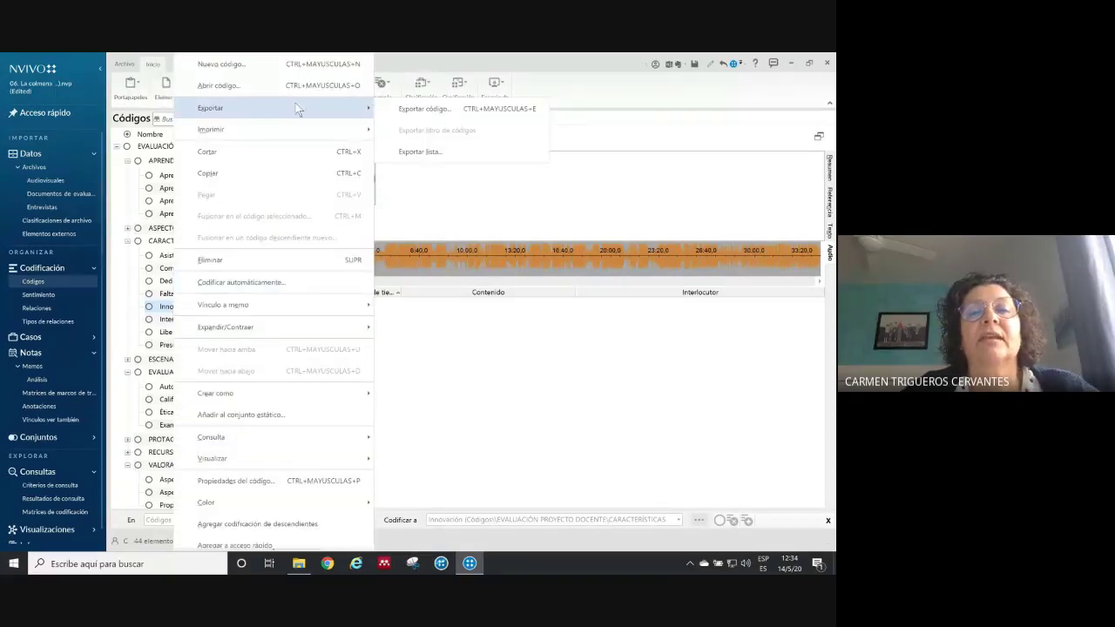
click(438, 114)
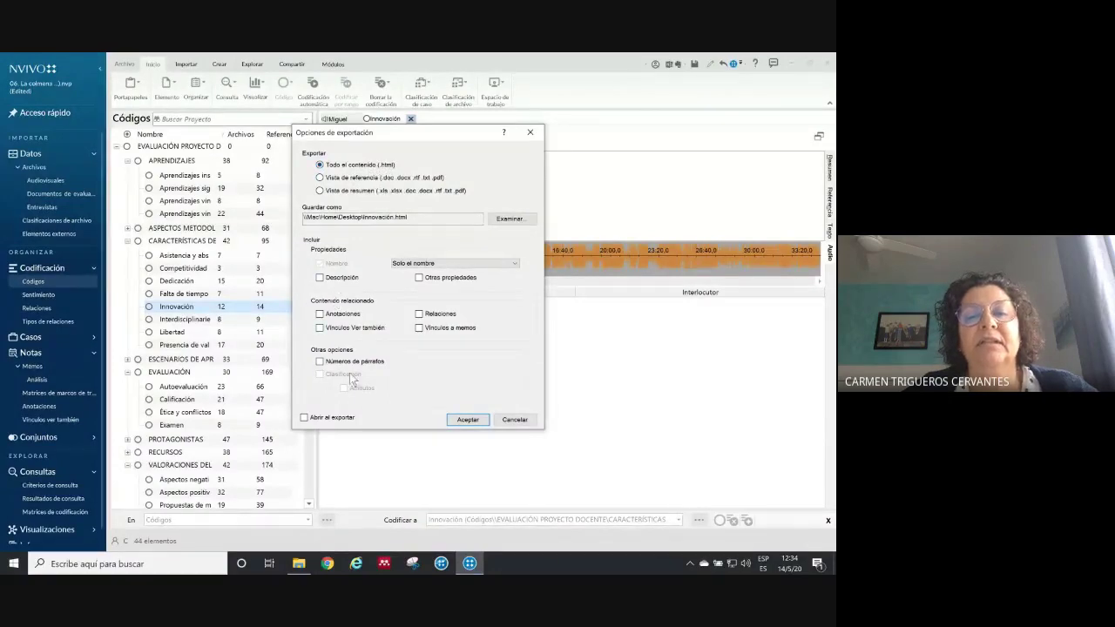
click(320, 278)
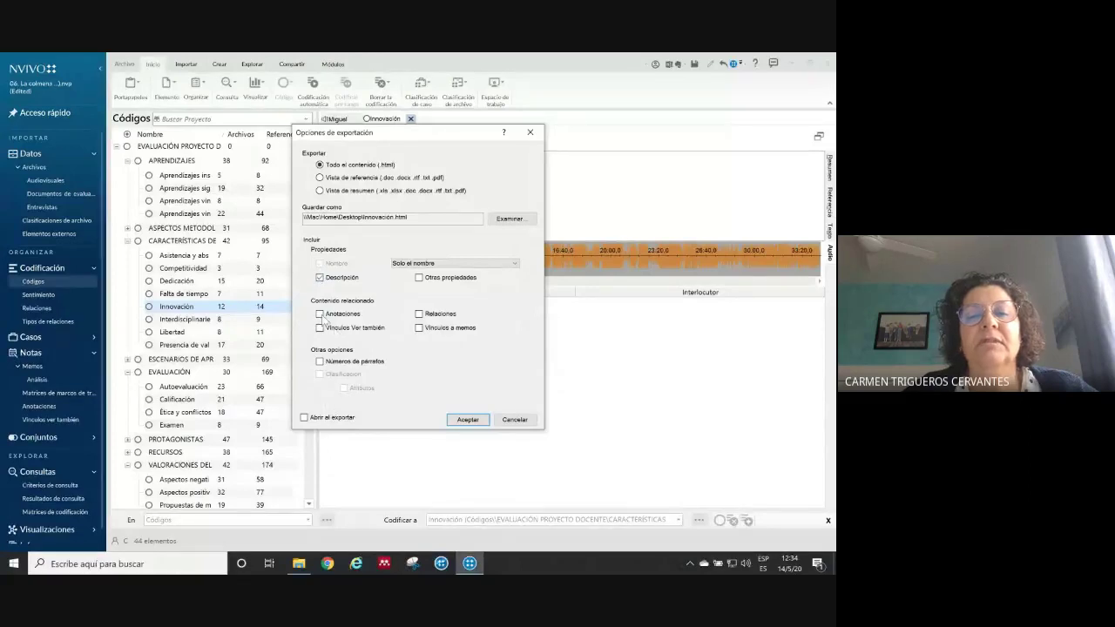
click(305, 418)
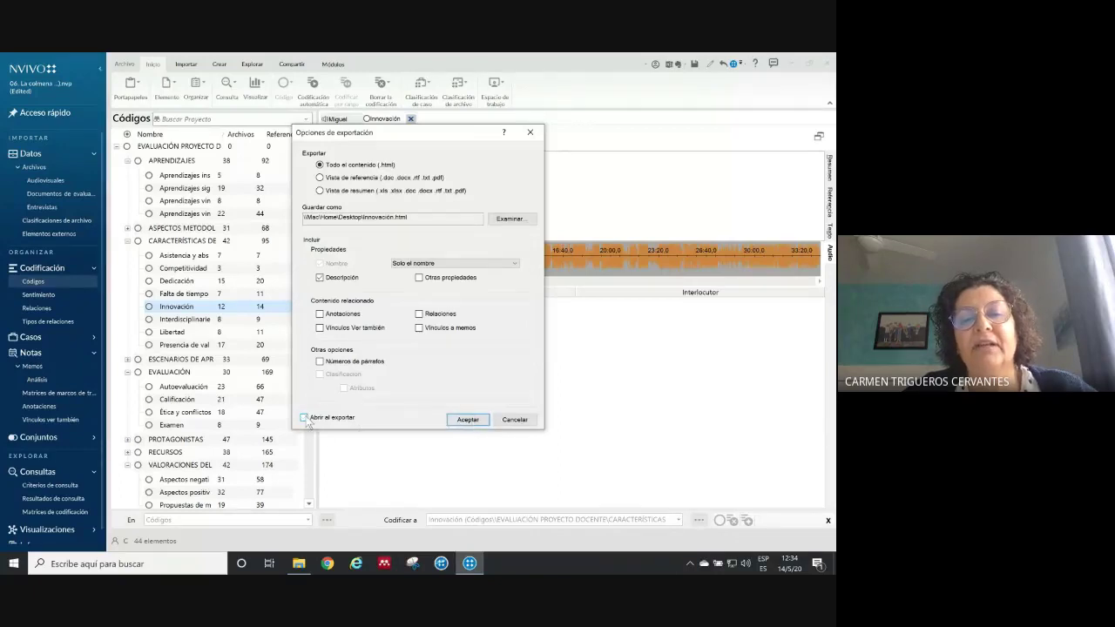
click(468, 421)
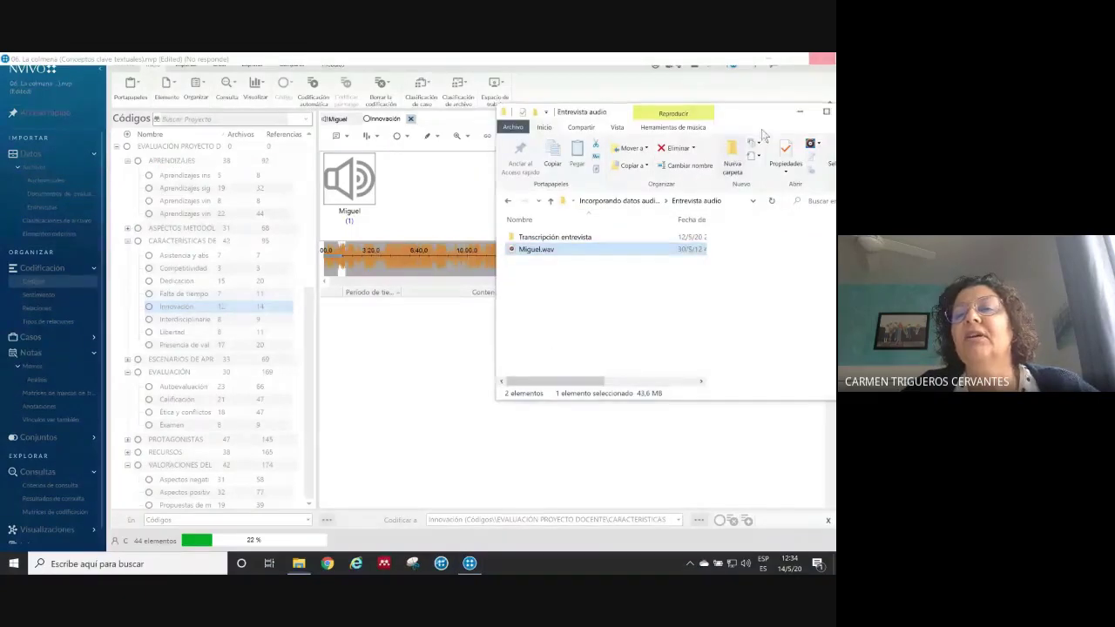
click(705, 132)
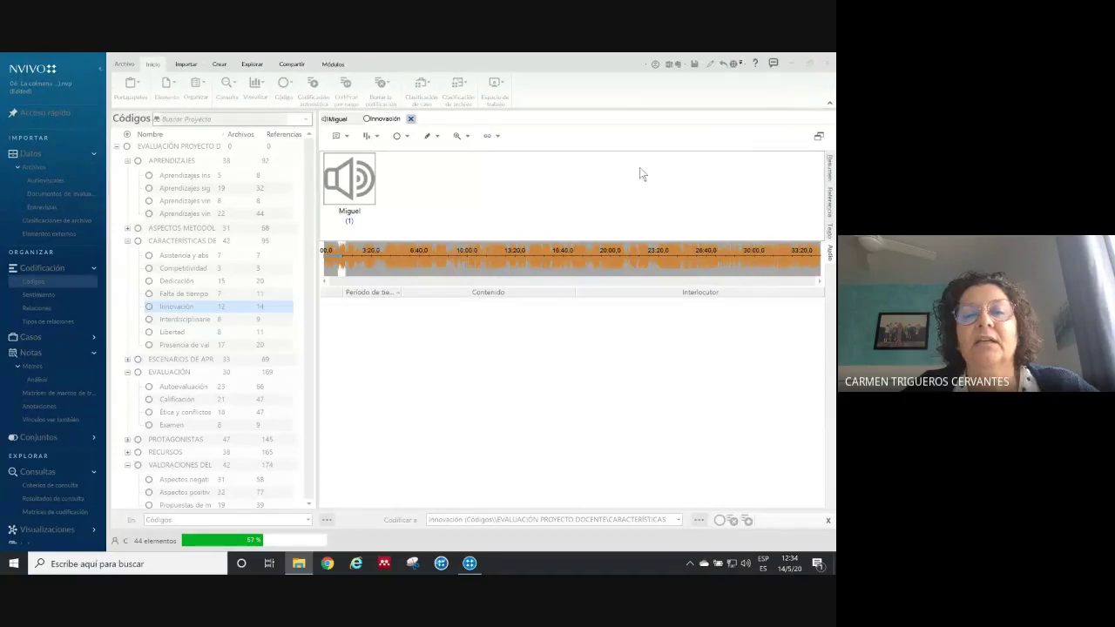
right_click(213, 310)
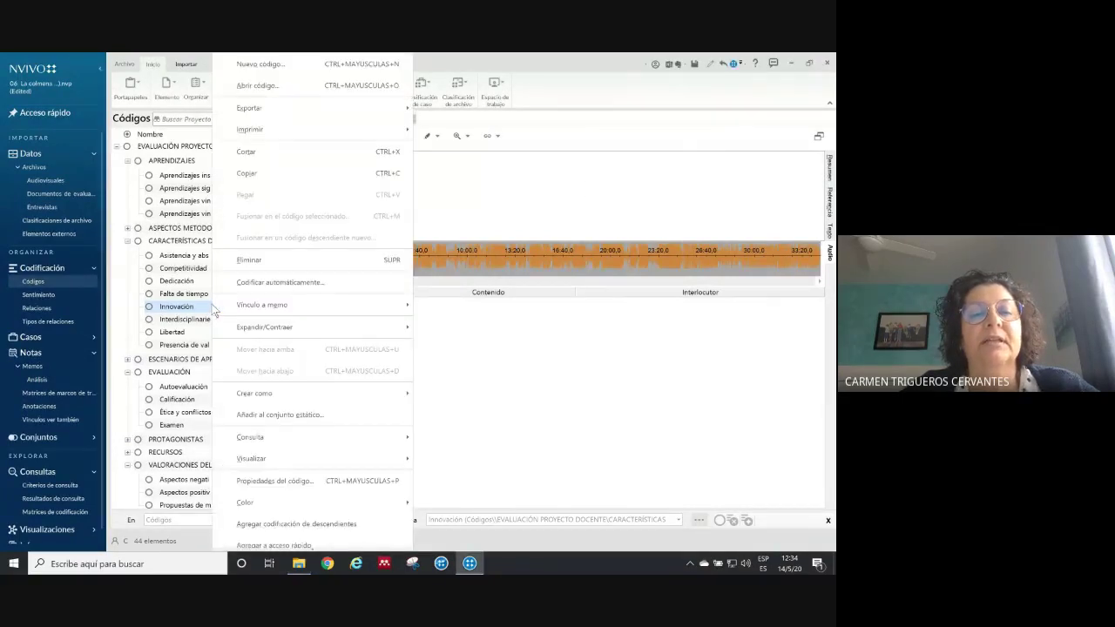
mouse_move(277, 108)
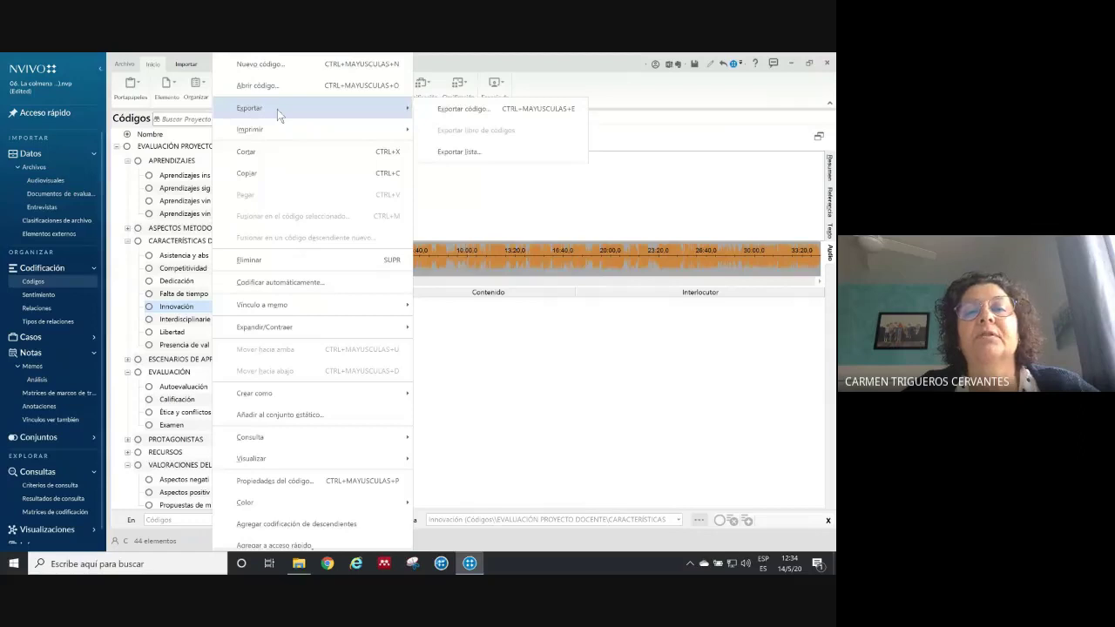
click(466, 109)
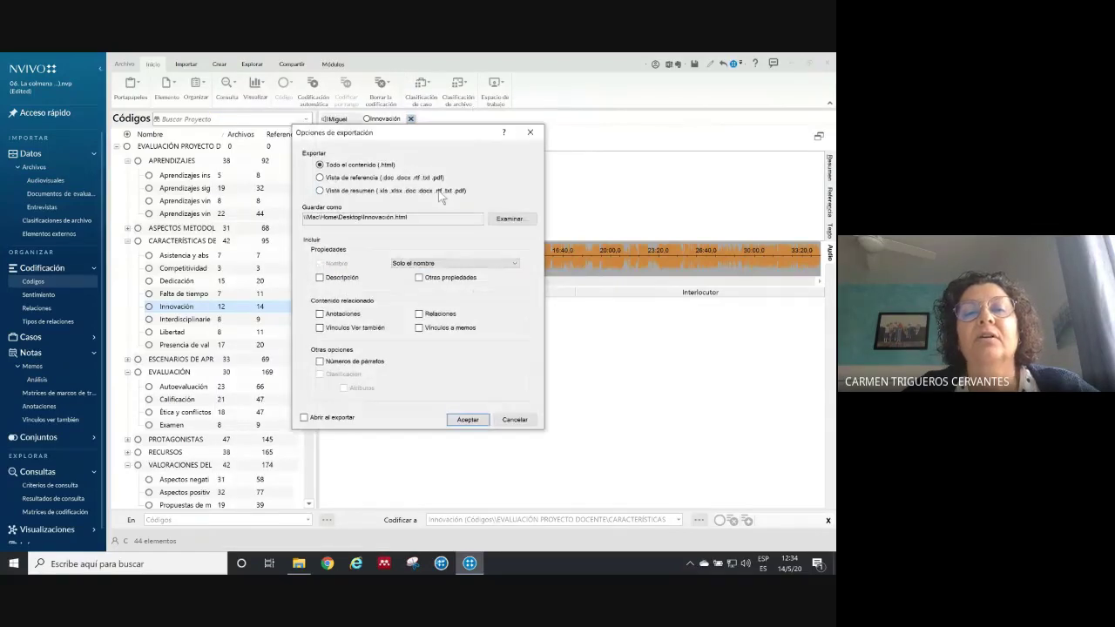
click(530, 132)
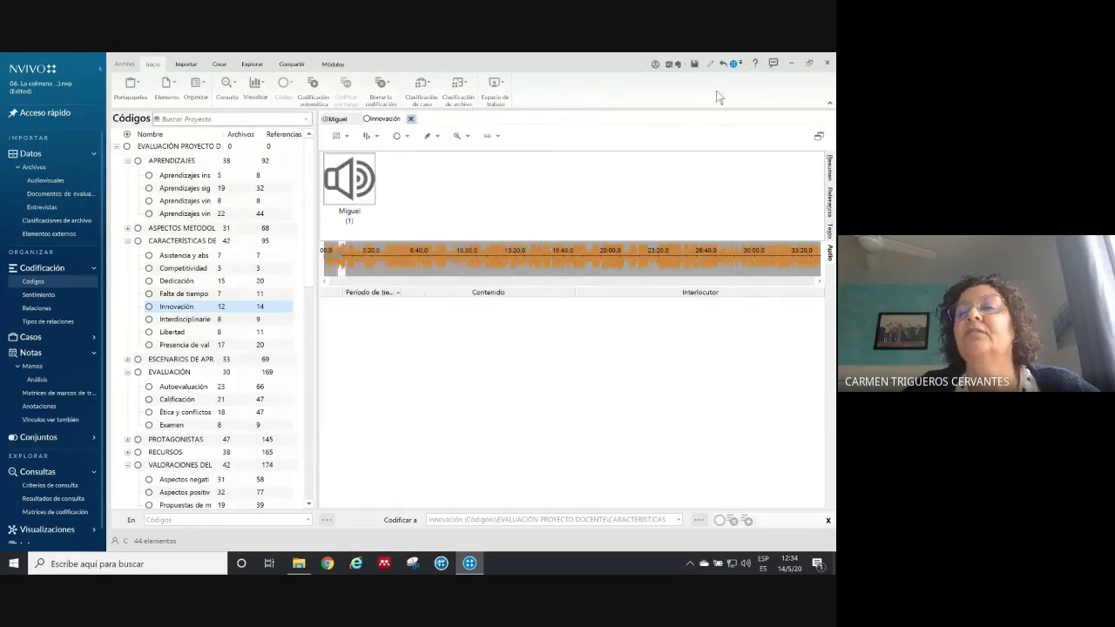
Switch to the desktop and open the C subfolder inside the exported Innovación folder
click(791, 64)
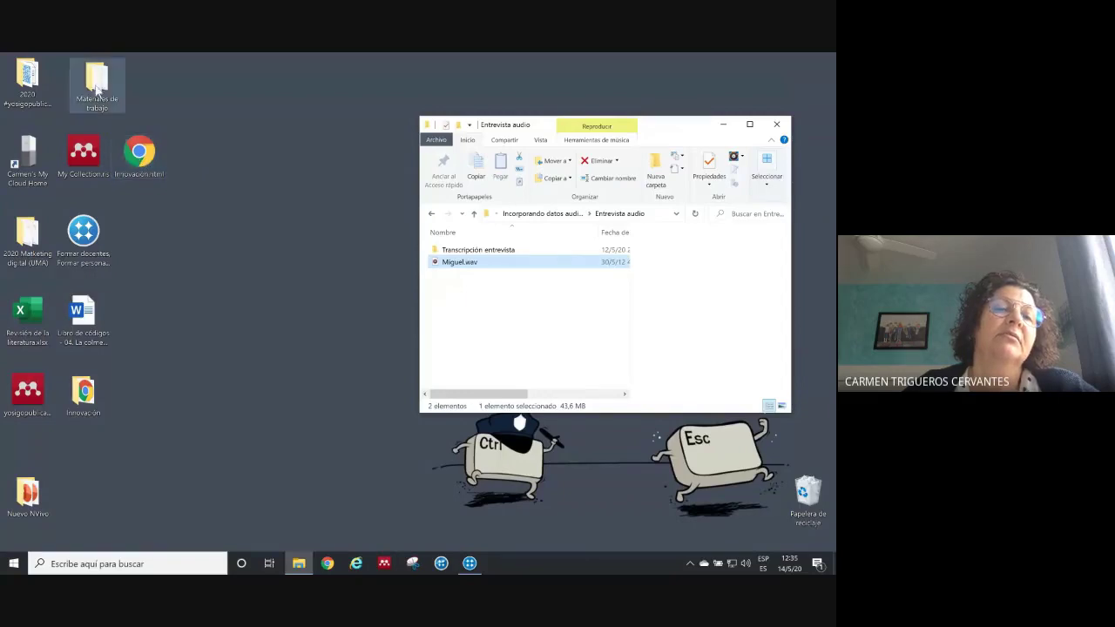
click(84, 394)
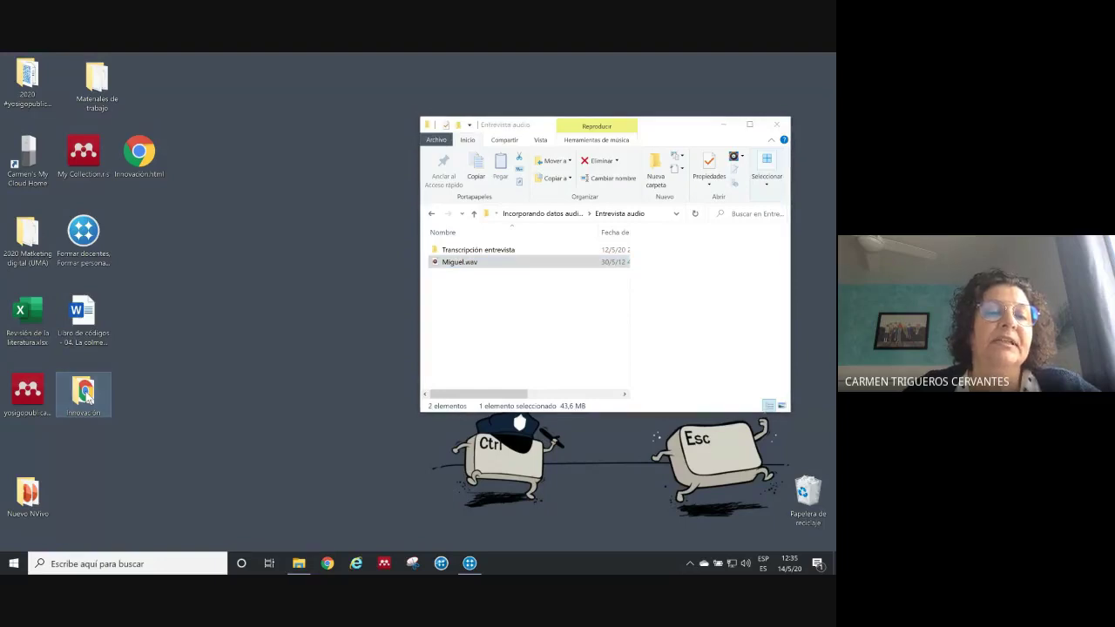
double_click(85, 396)
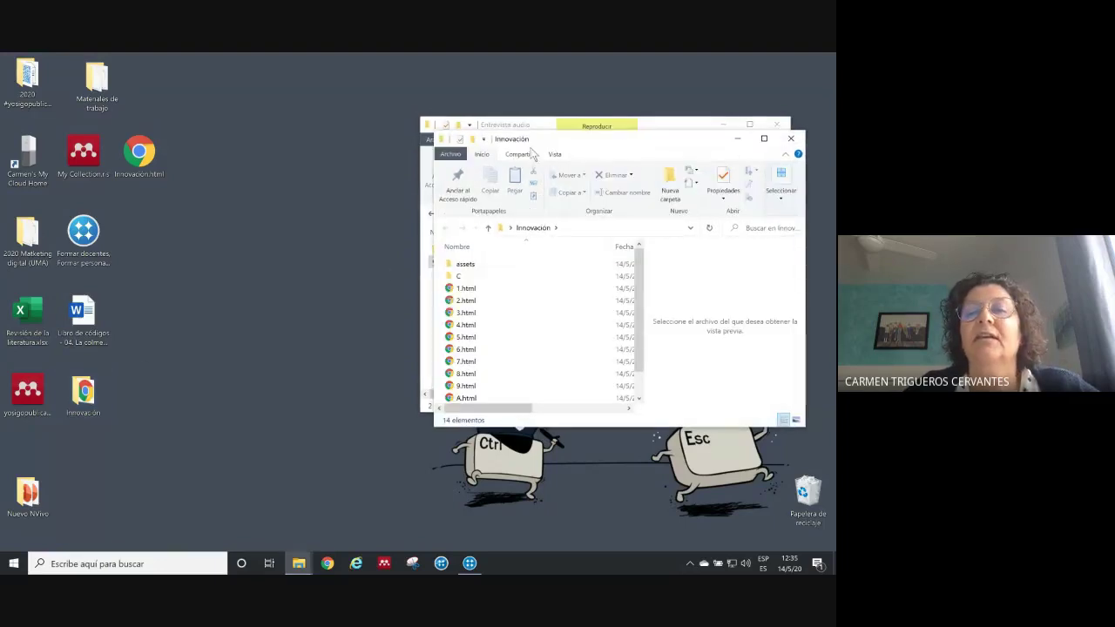
drag(615, 142, 421, 125)
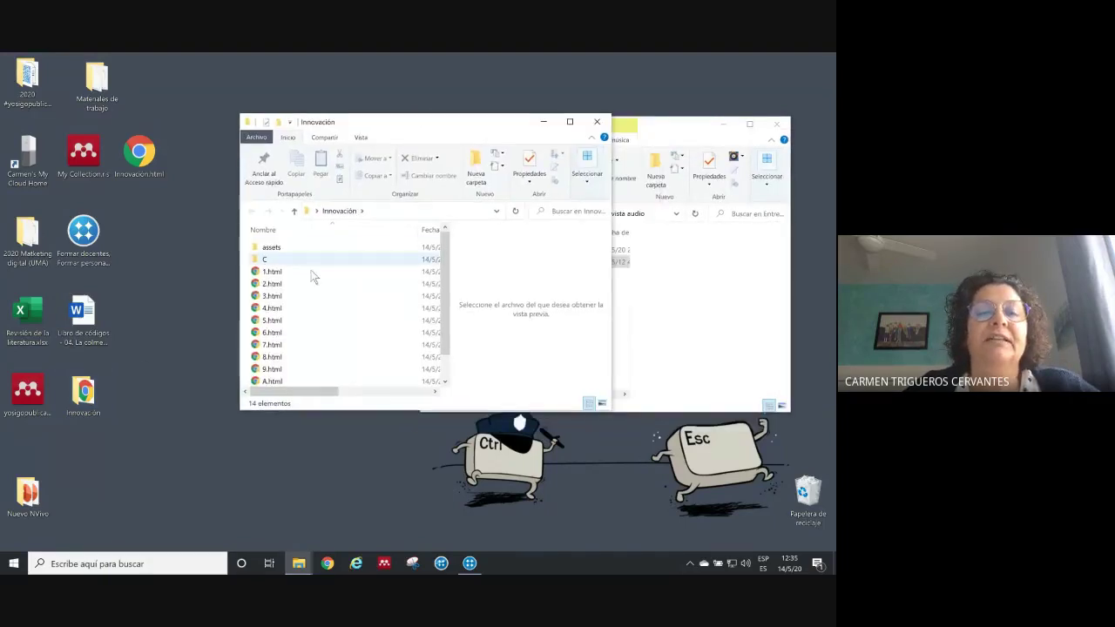
drag(445, 266, 383, 254)
double_click(279, 263)
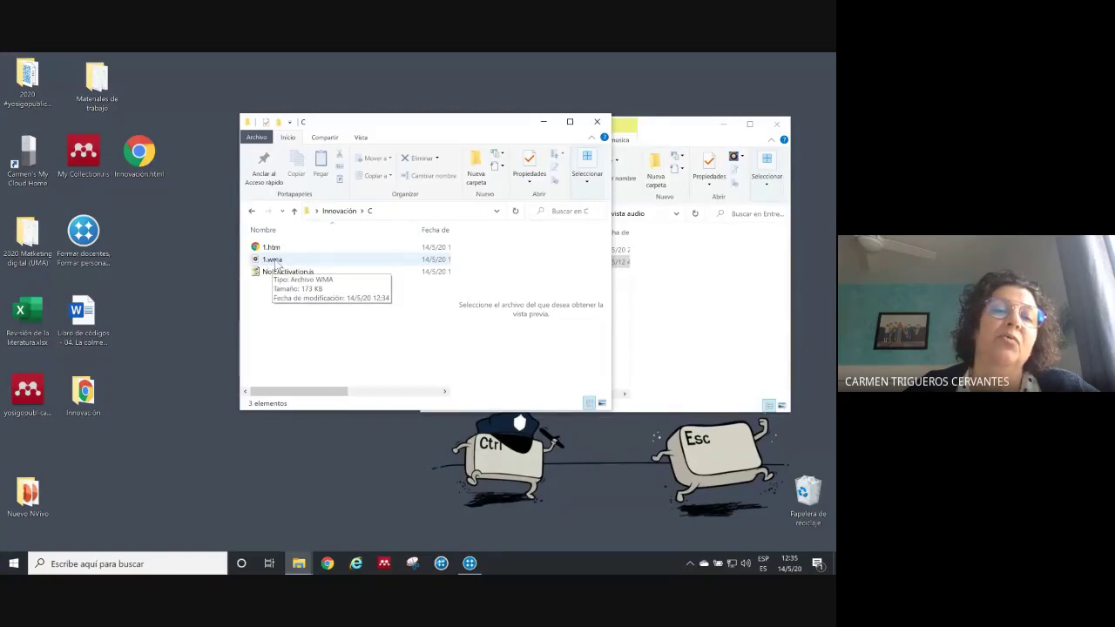
Play the exported audio clip 1.wma in Groove Música, pausing and closing the player after listening
click(275, 265)
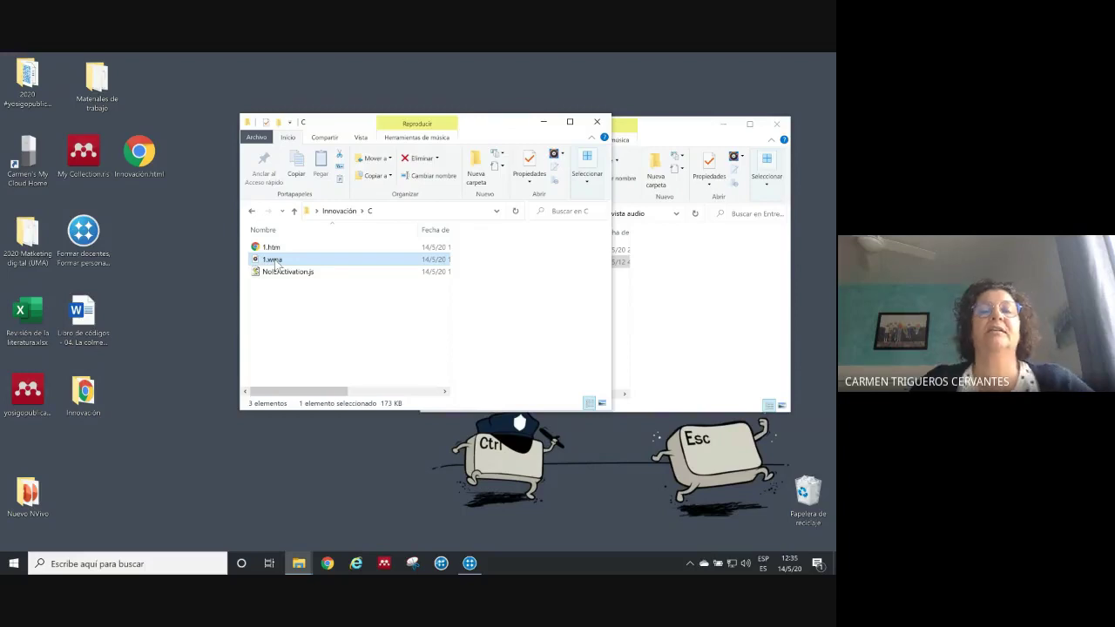
double_click(276, 266)
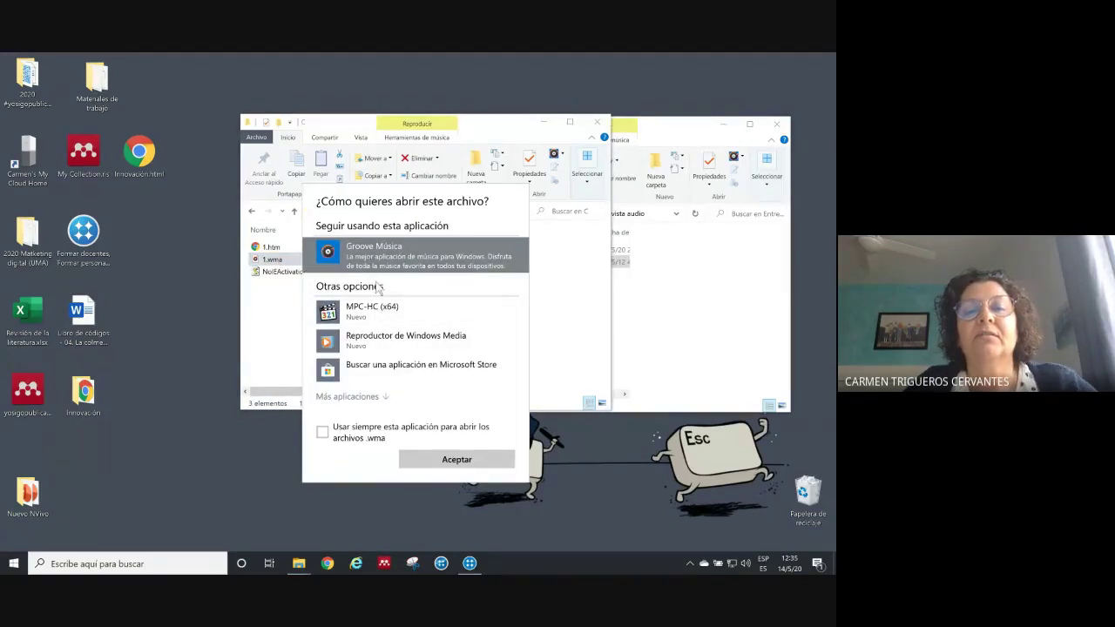
click(456, 459)
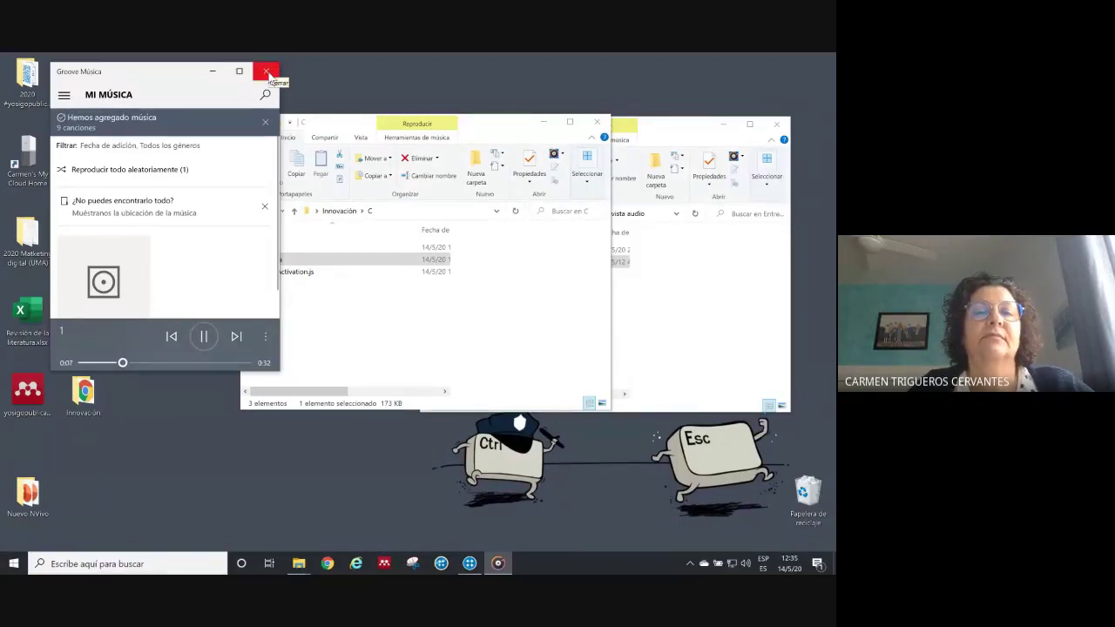
click(207, 337)
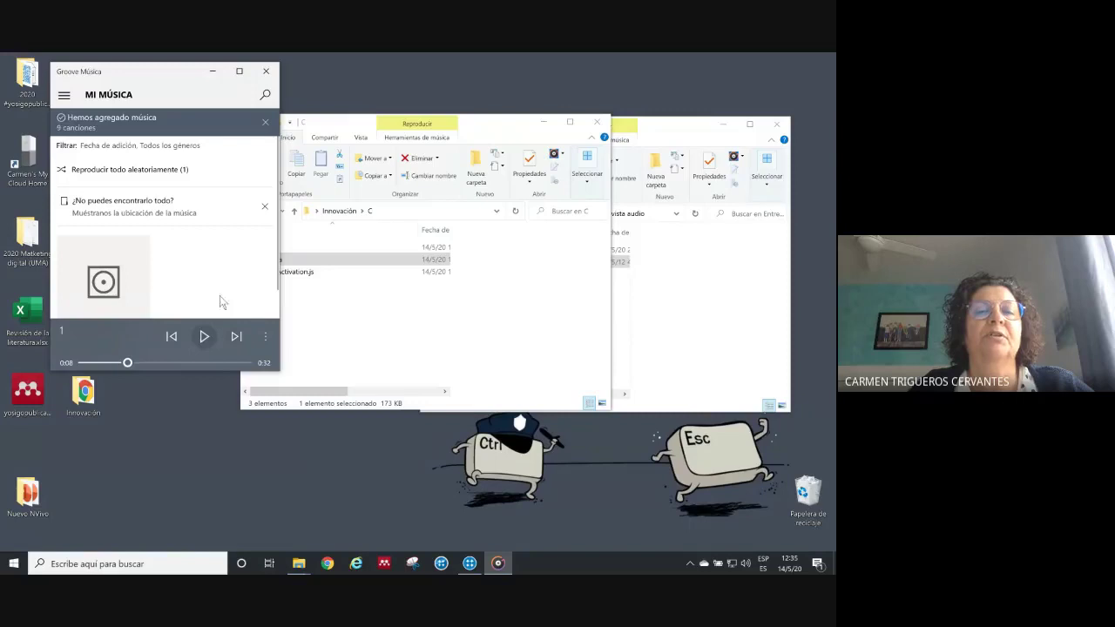
click(266, 70)
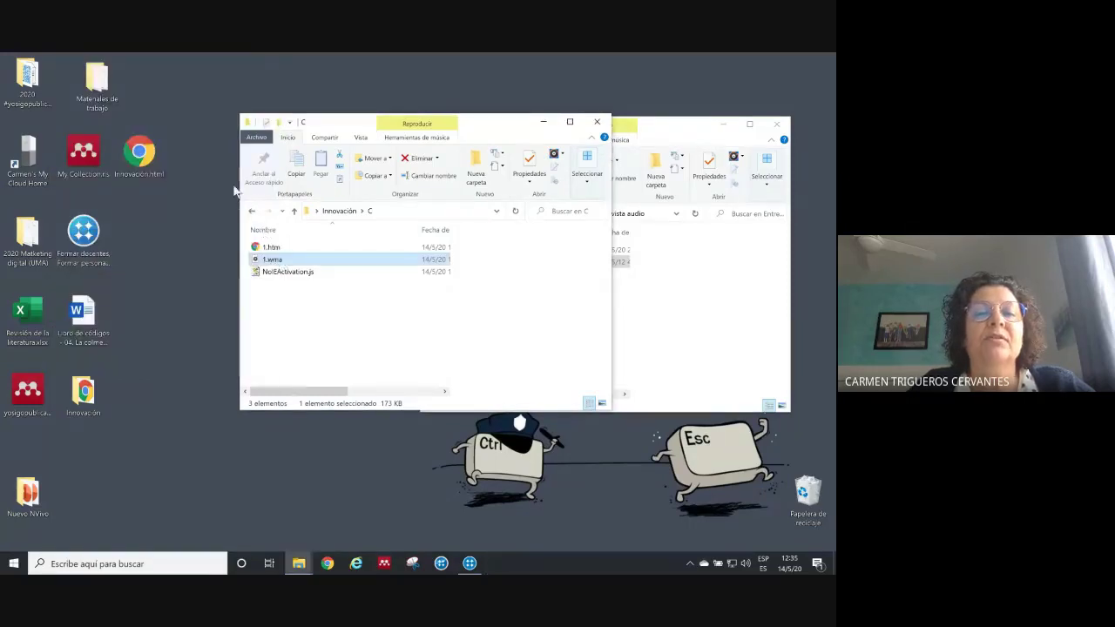
Move 1.wma out to the desktop and return it to the C folder
click(206, 115)
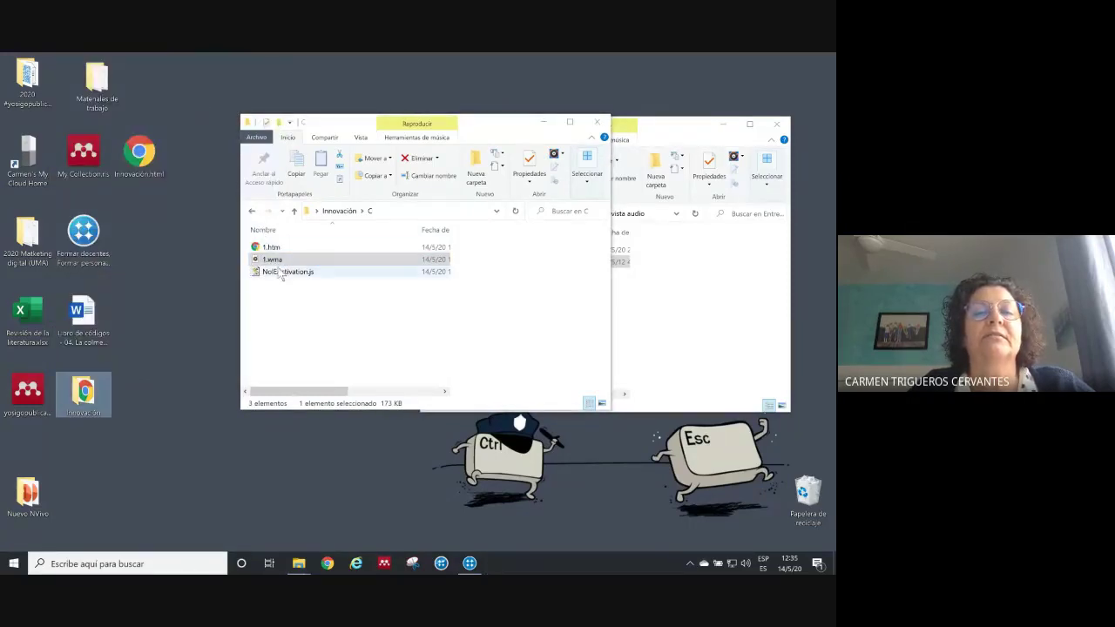
drag(273, 259, 152, 231)
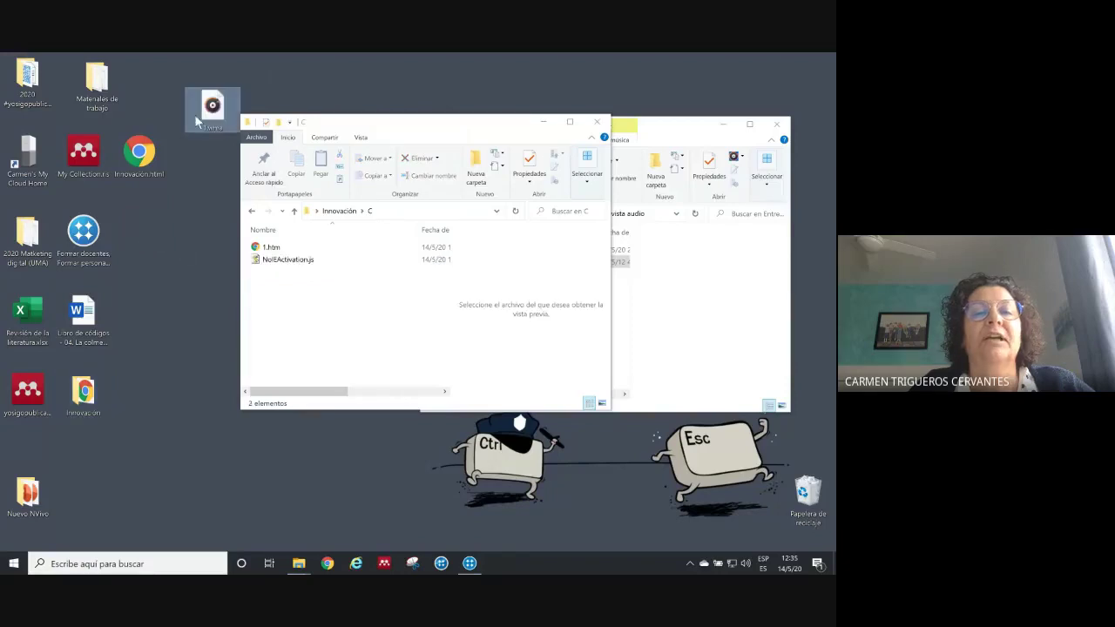
drag(210, 108, 303, 288)
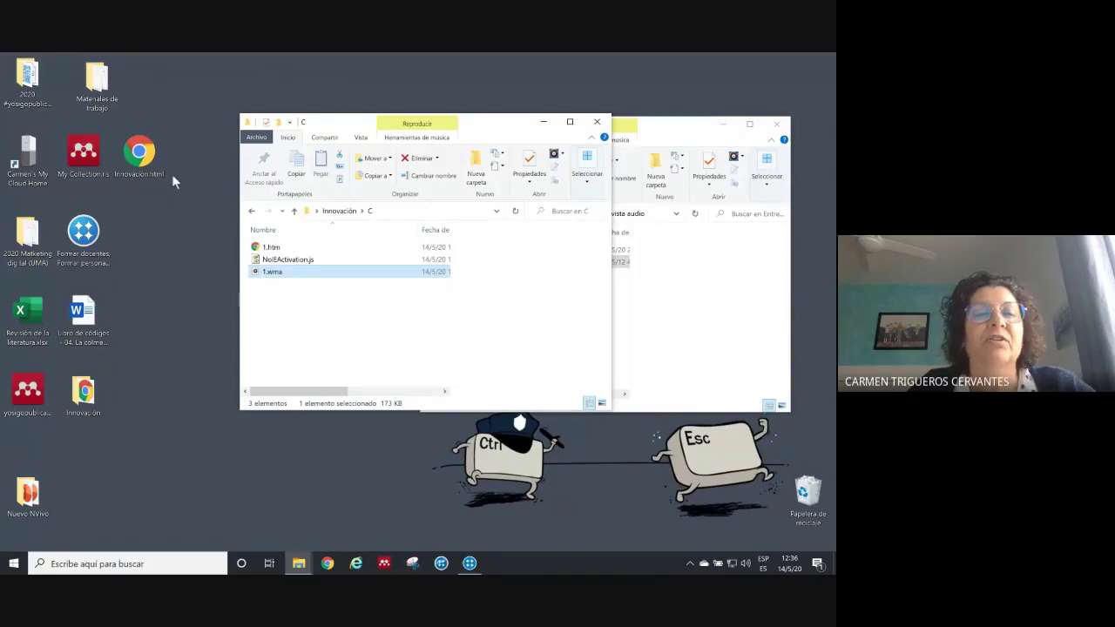
Try to open the exported Innovación.html from the desktop in Internet Explorer
click(148, 159)
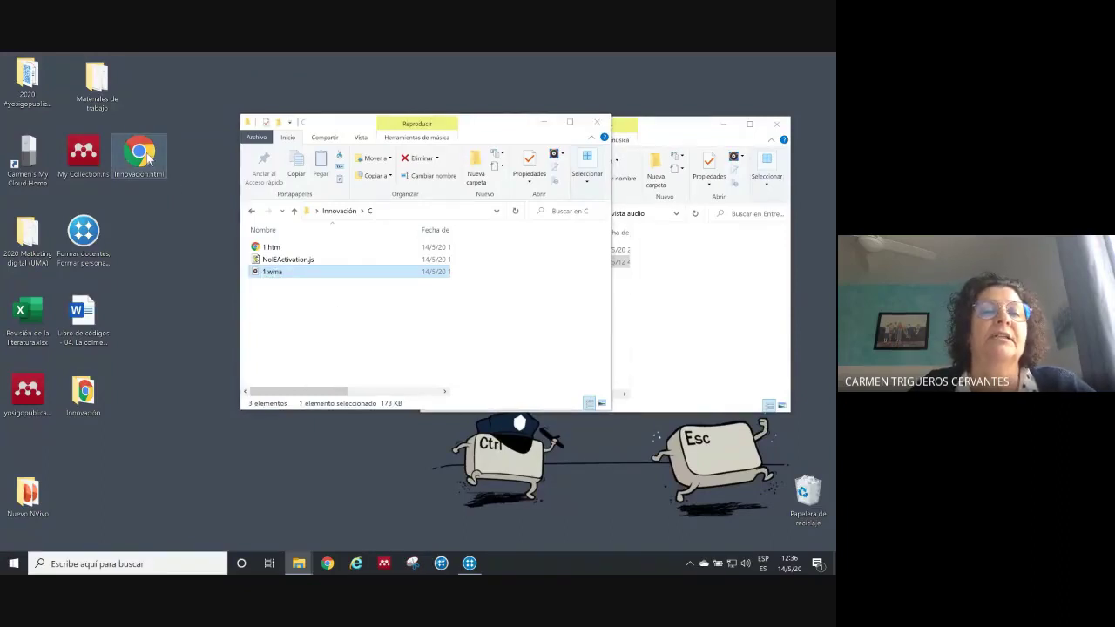
right_click(149, 160)
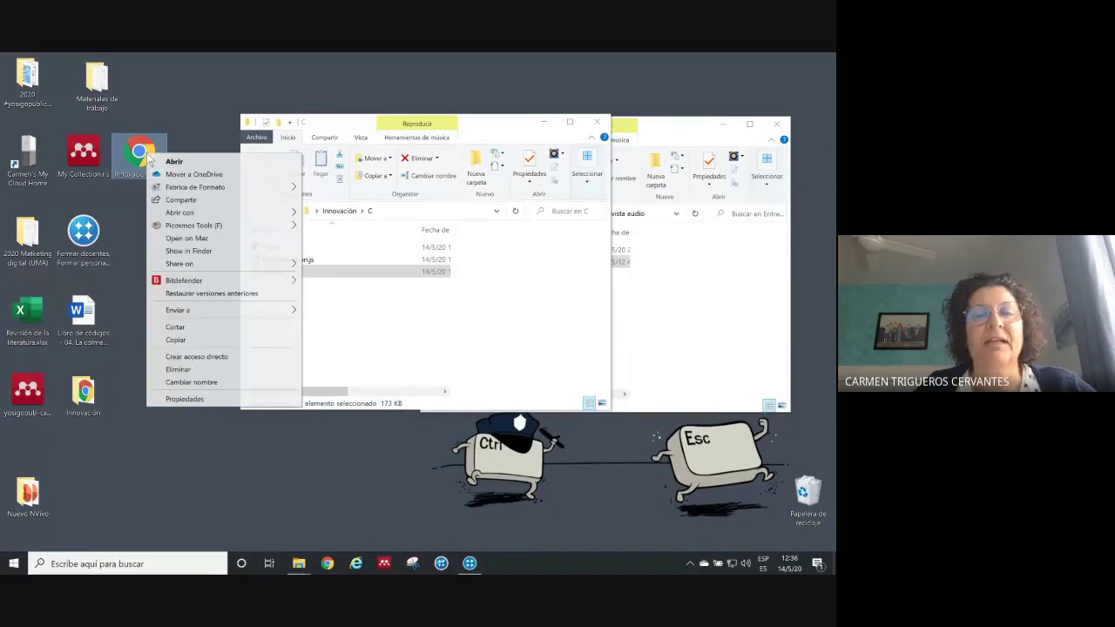
mouse_move(156, 190)
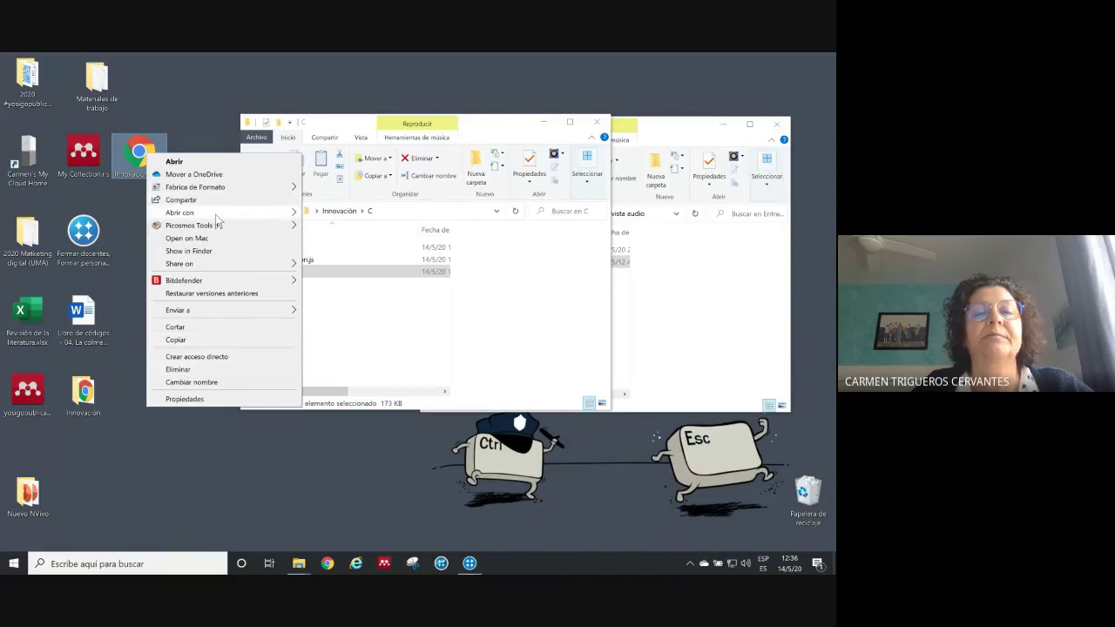
mouse_move(218, 218)
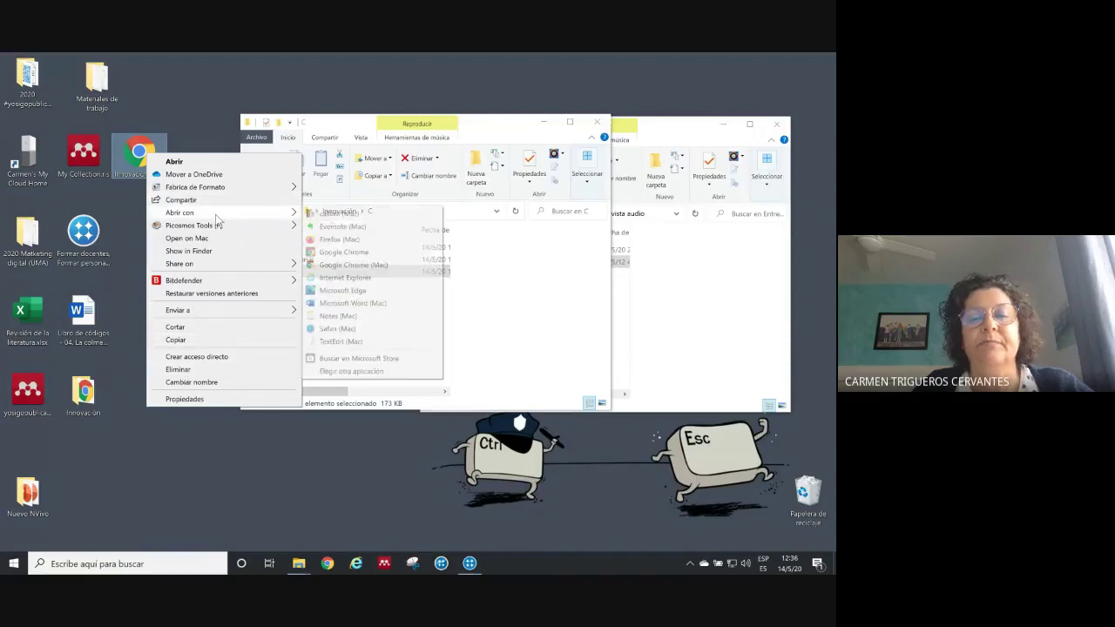
click(337, 278)
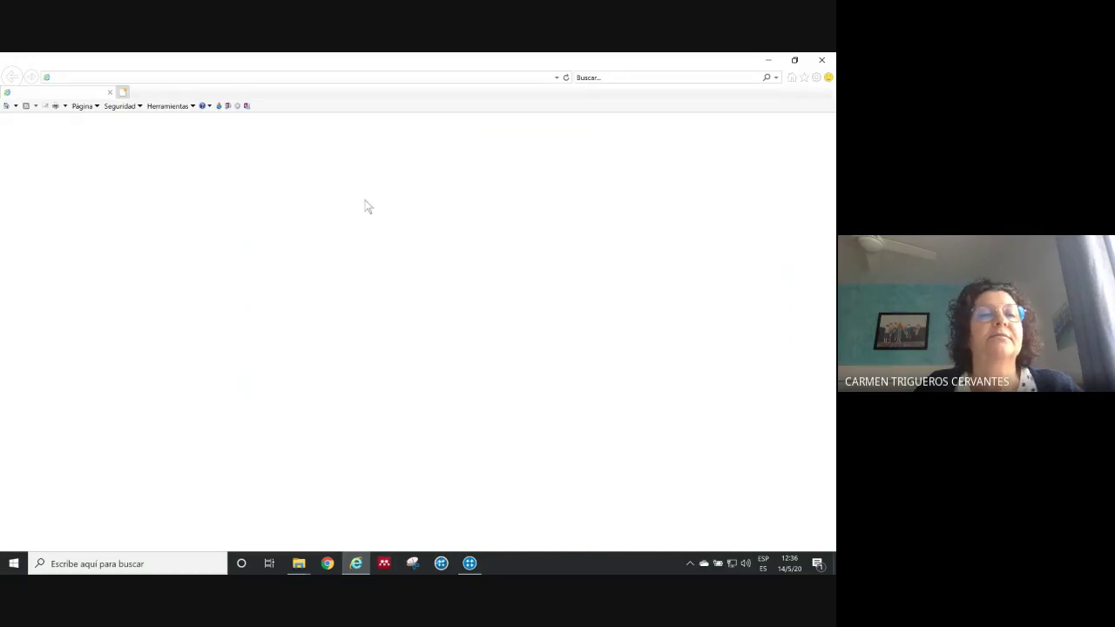
click(829, 60)
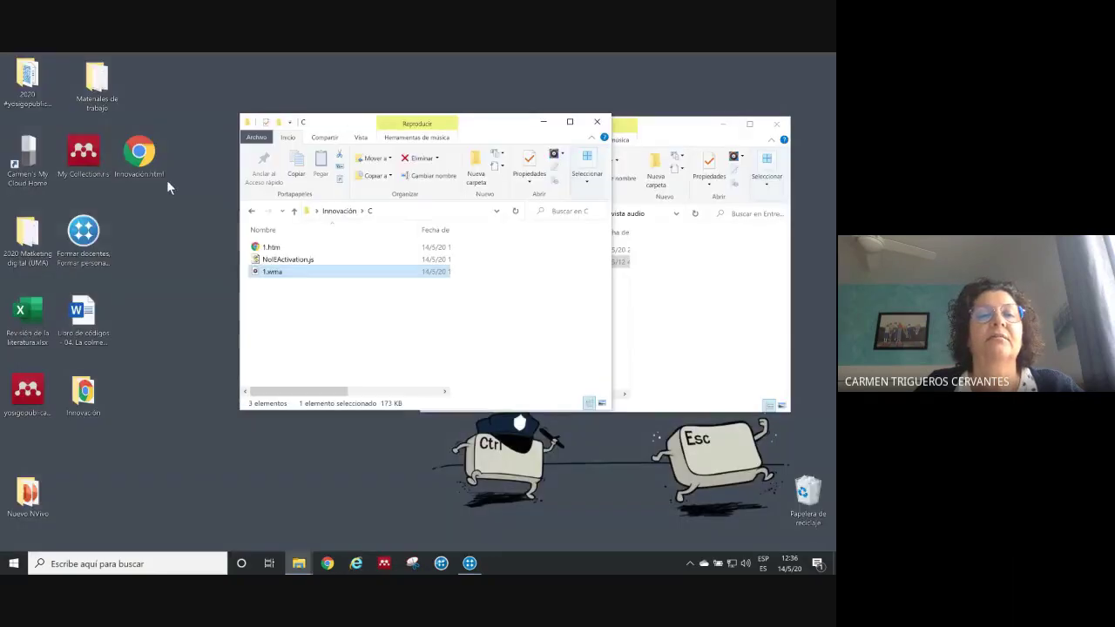
Close the C folder window and open the desktop's Innovación.html in Google Chrome
click(598, 119)
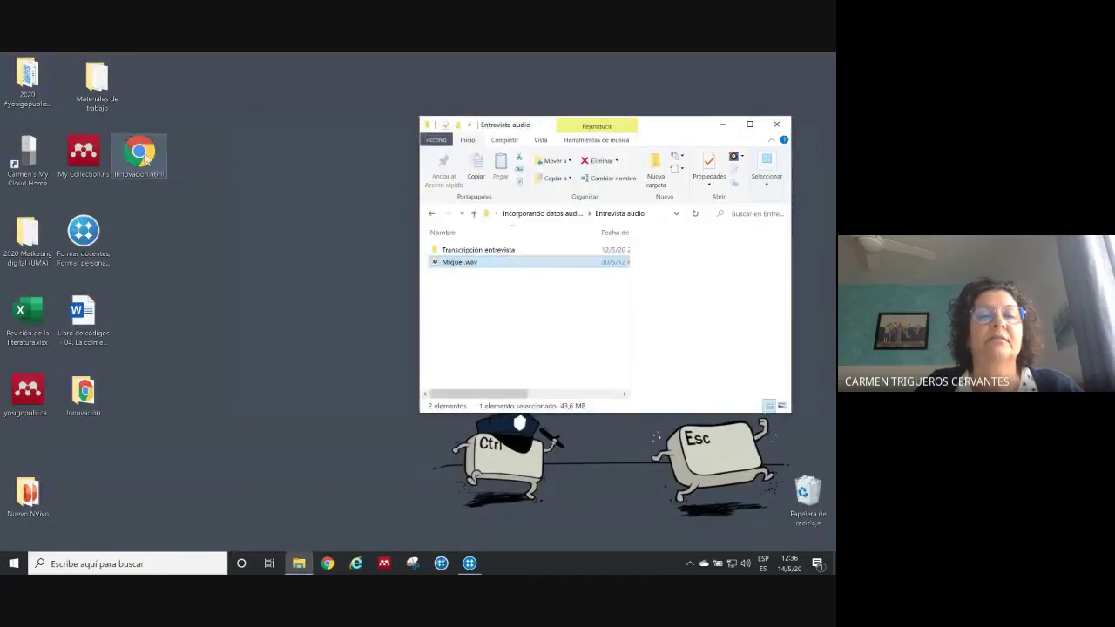
click(146, 157)
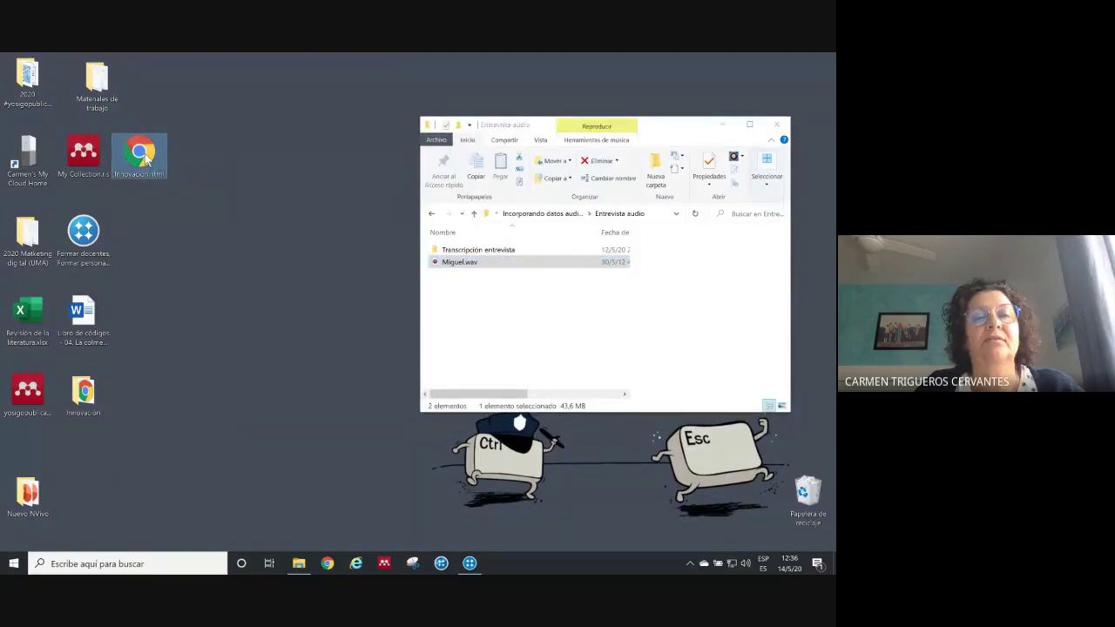
double_click(147, 156)
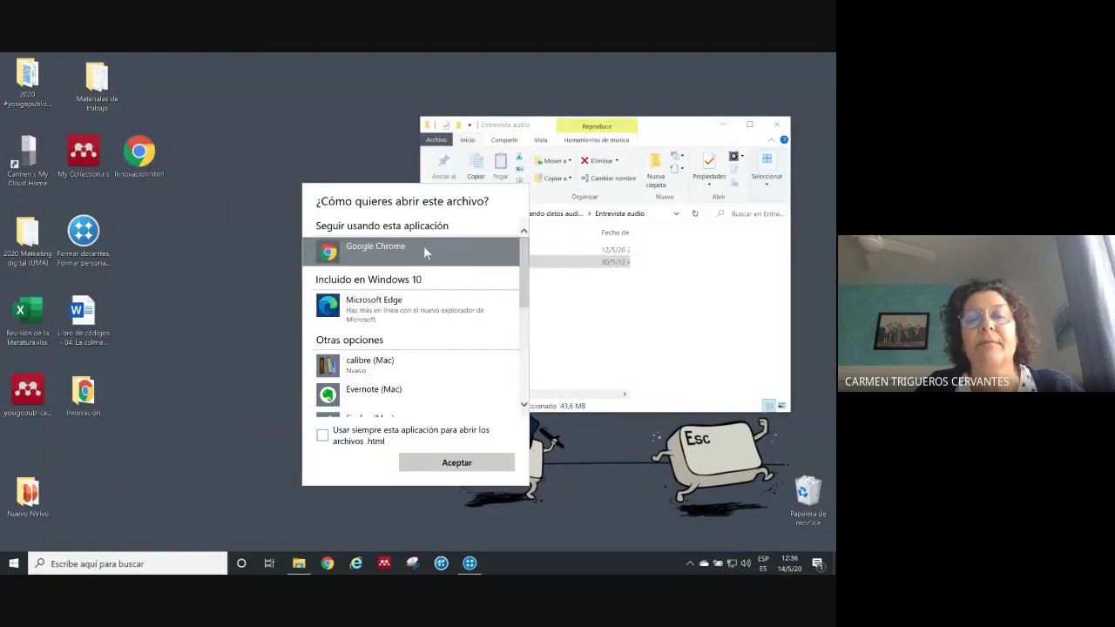
click(456, 462)
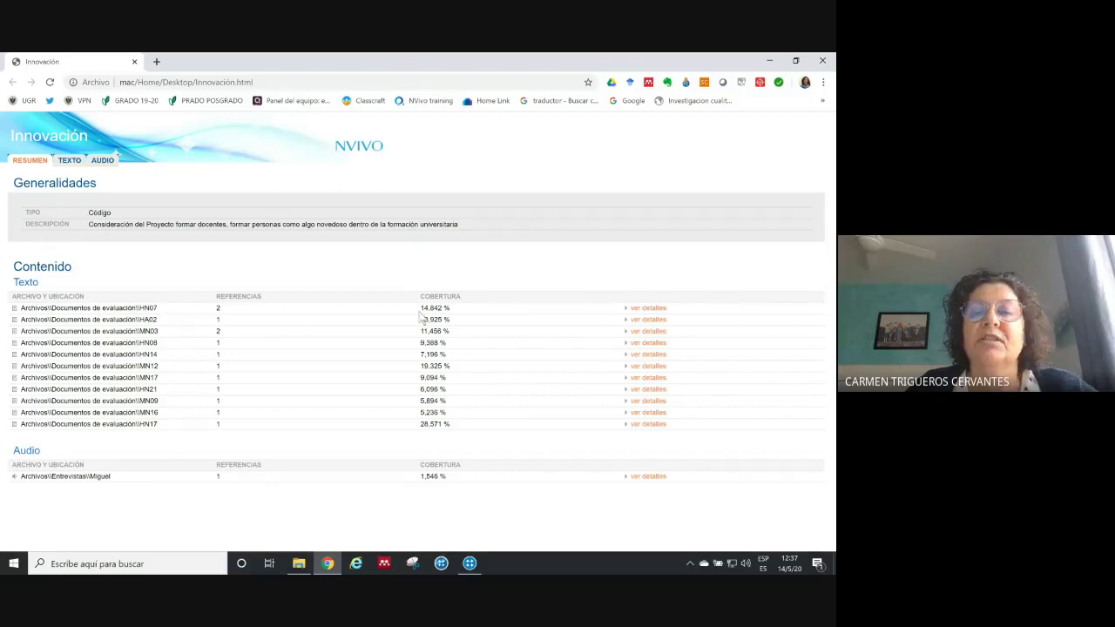
Review the HN07 and HA02 text references and the audio page of the Innovación report, and close the report
click(647, 311)
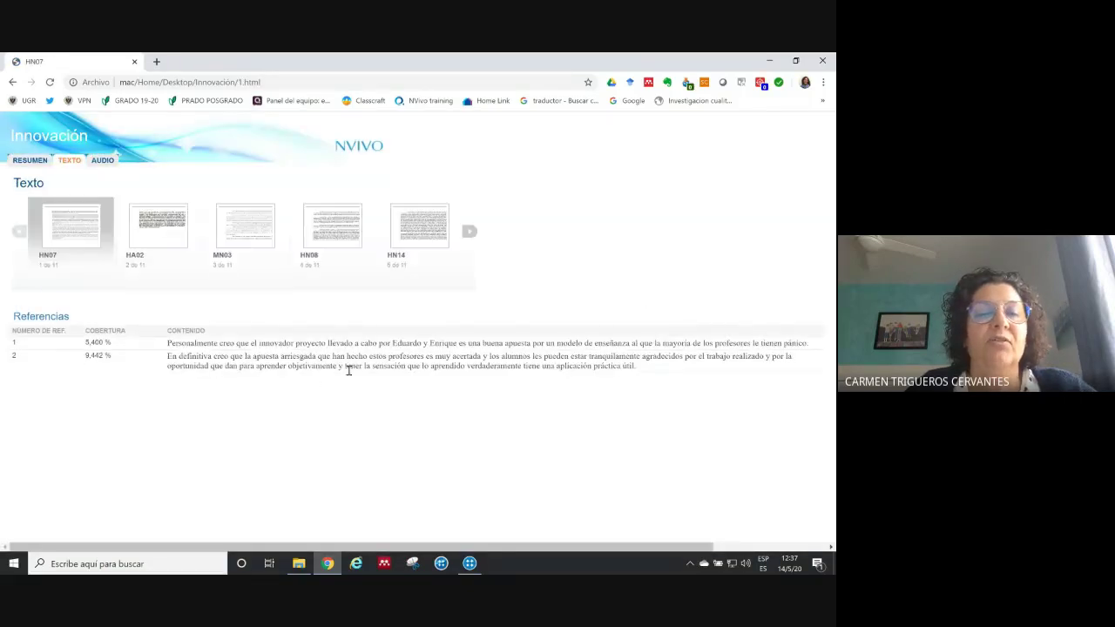
click(165, 242)
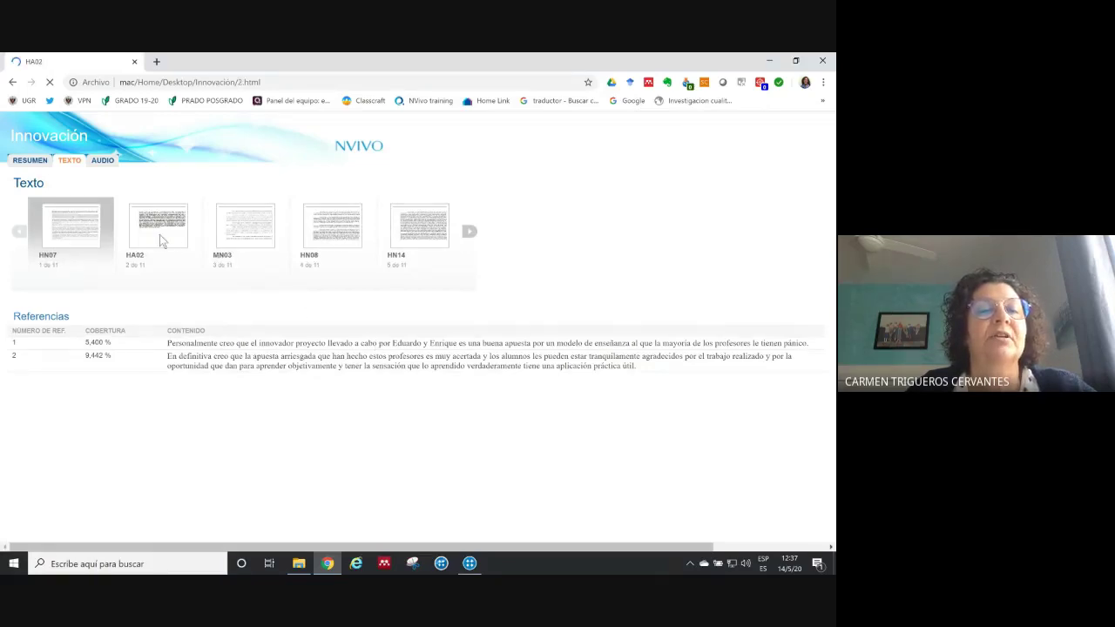
click(103, 162)
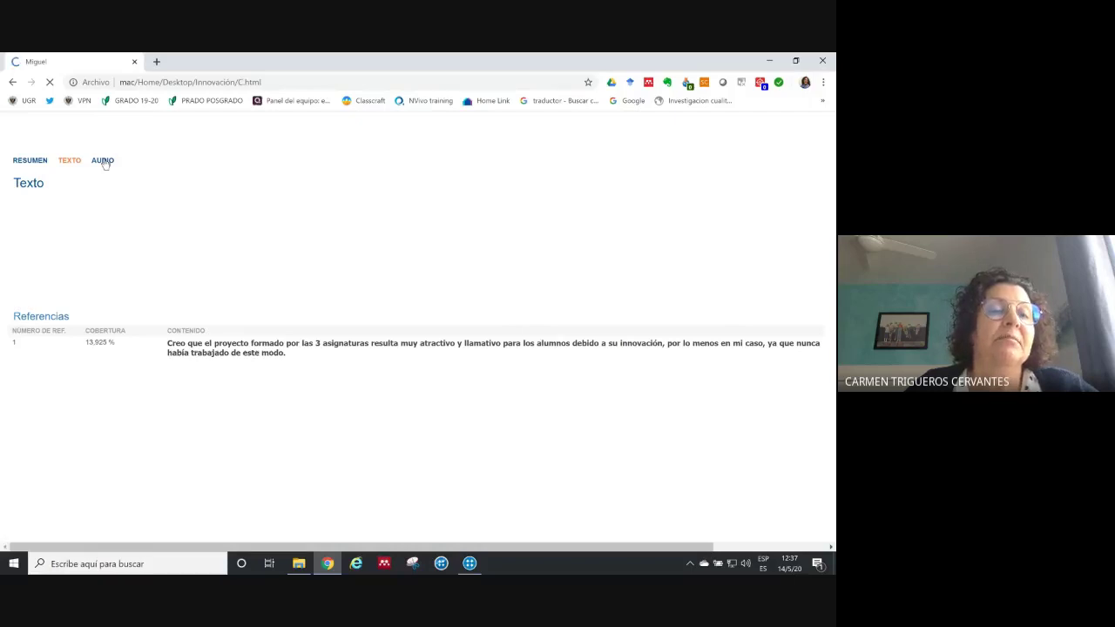
click(102, 161)
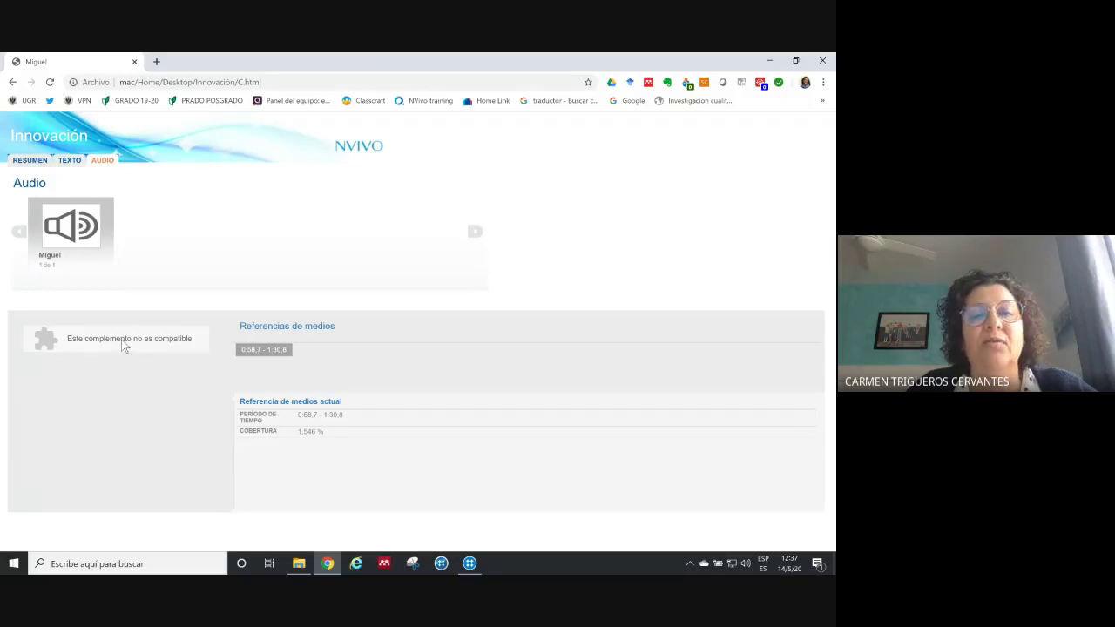
click(134, 62)
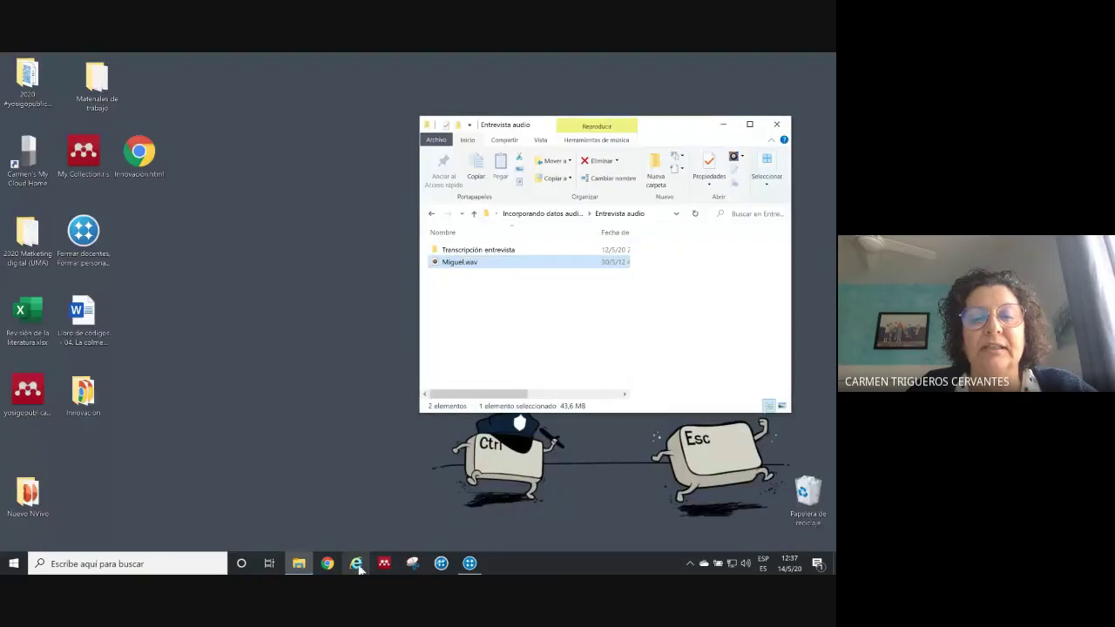
Try to open the desktop's Innovación.html in Internet Explorer instead of the default browser
click(149, 156)
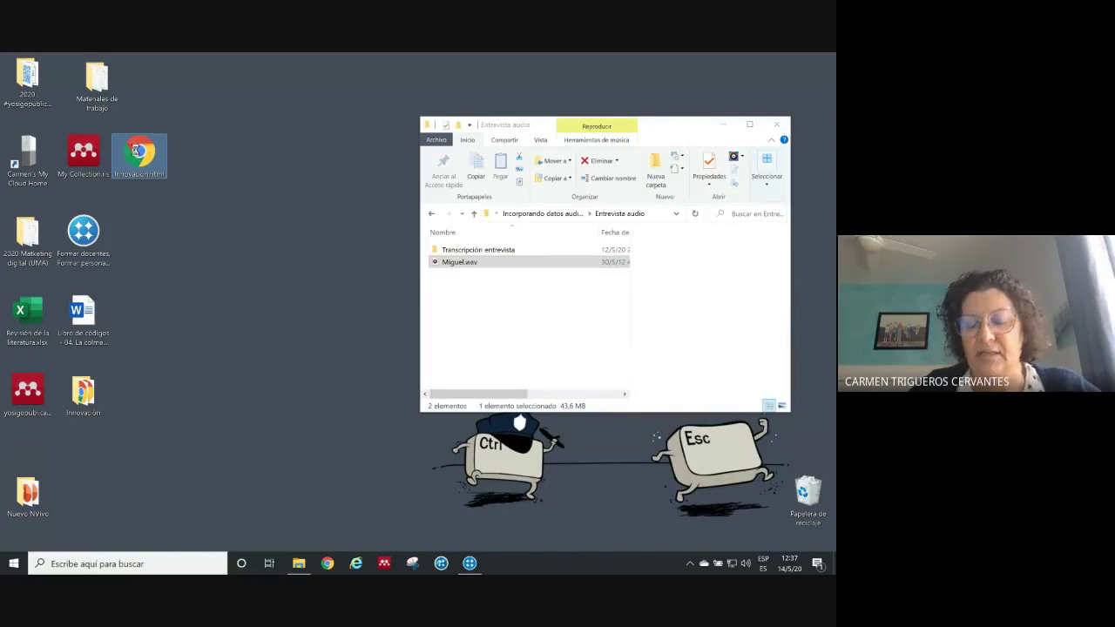
right_click(138, 156)
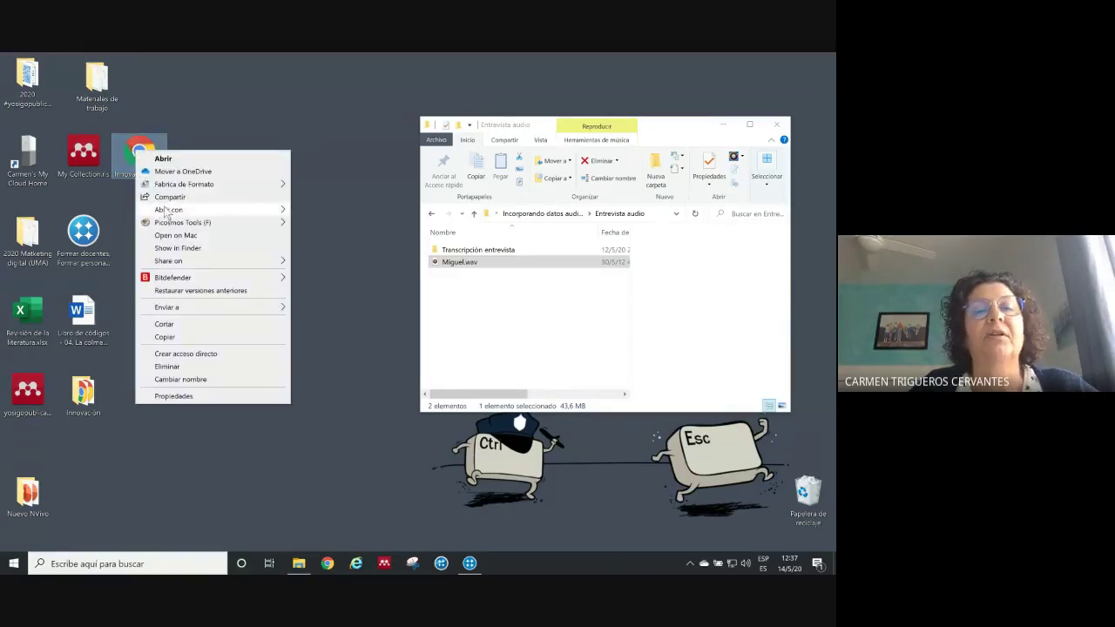
click(307, 272)
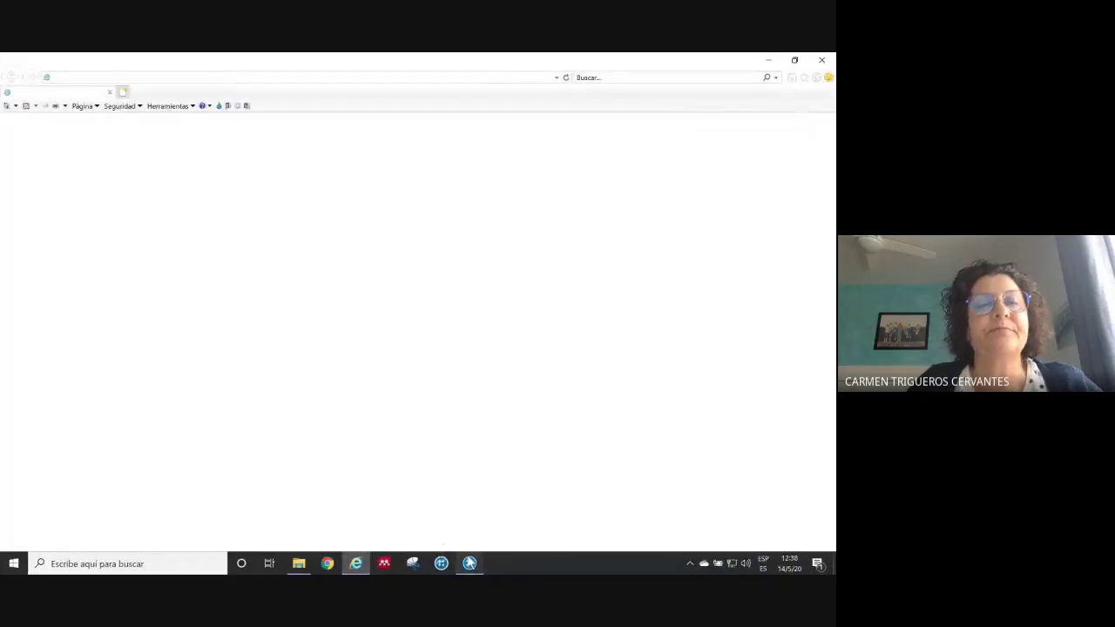
Return to NVivo, close the Innovación code, and enable editing of the open interview audio file
click(469, 564)
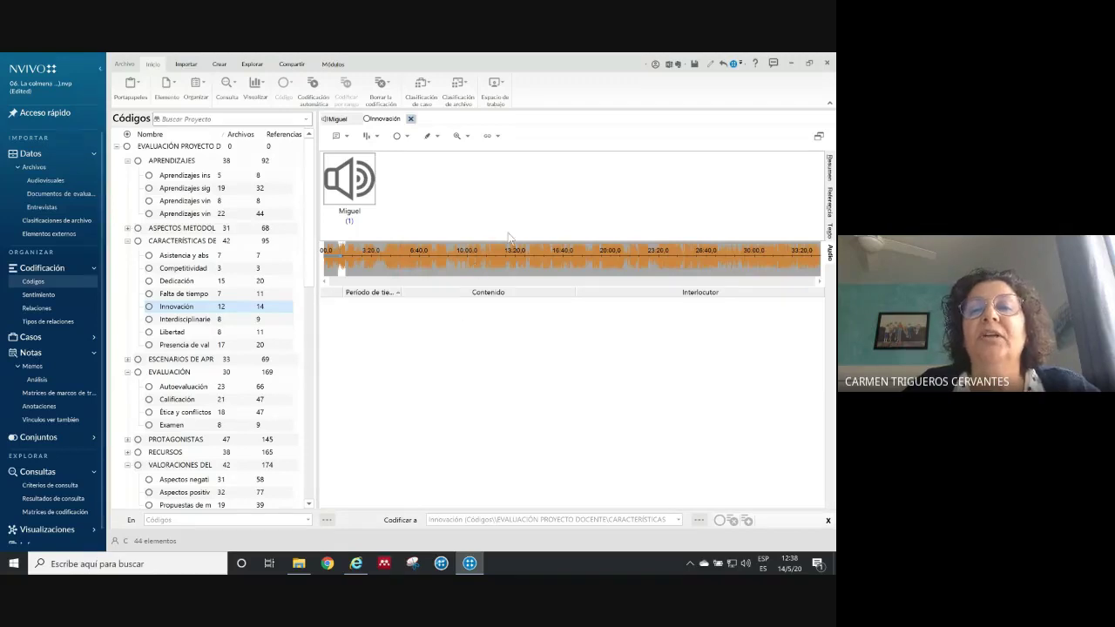
click(411, 119)
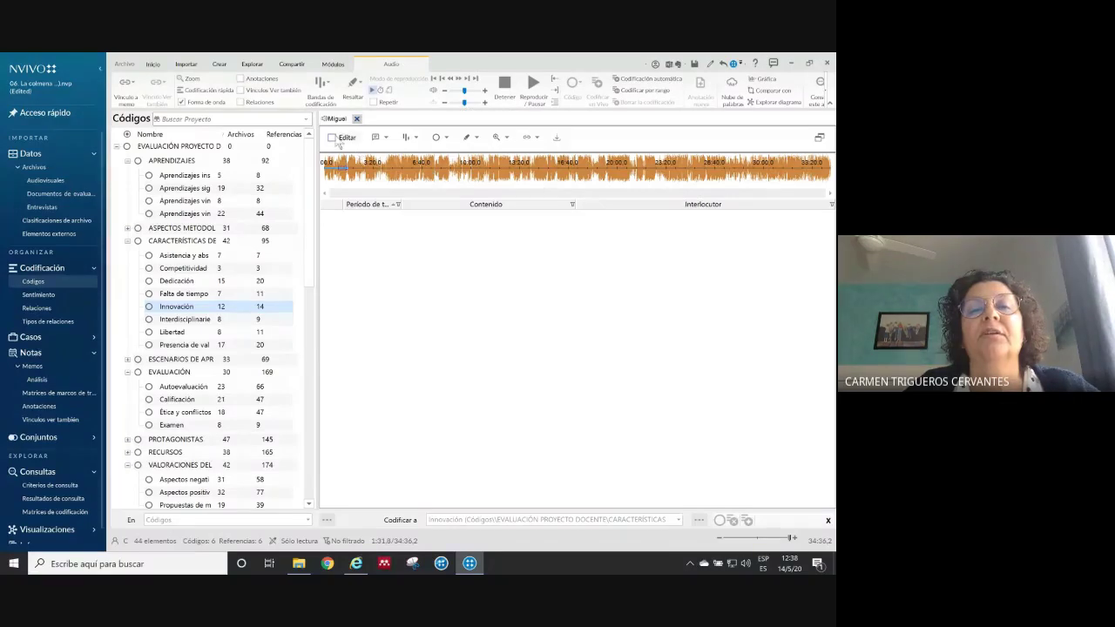
click(334, 139)
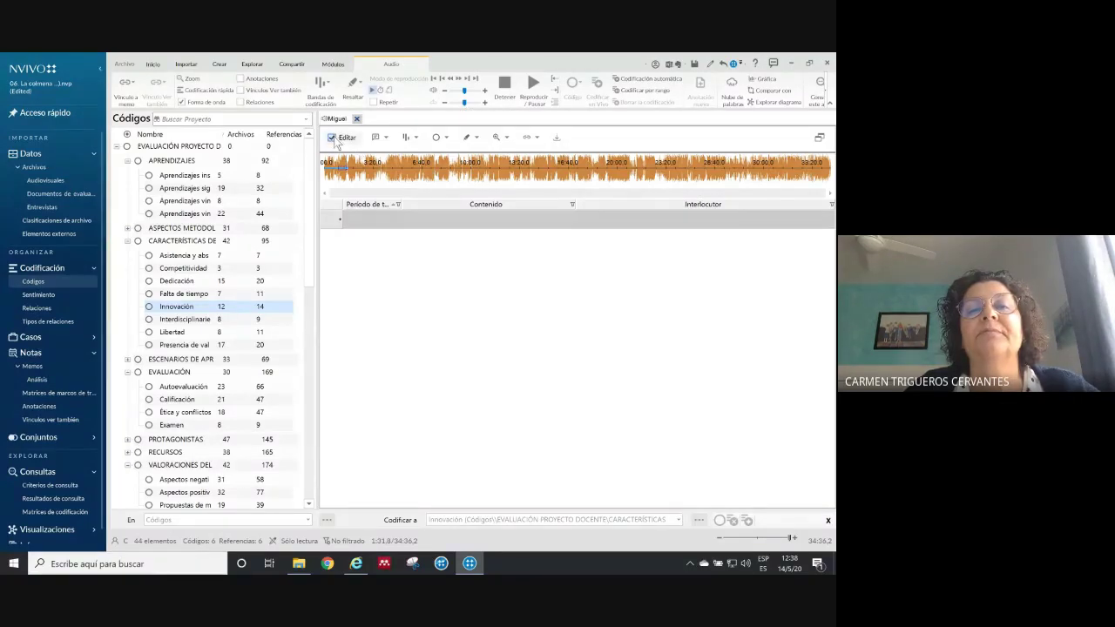
click(332, 139)
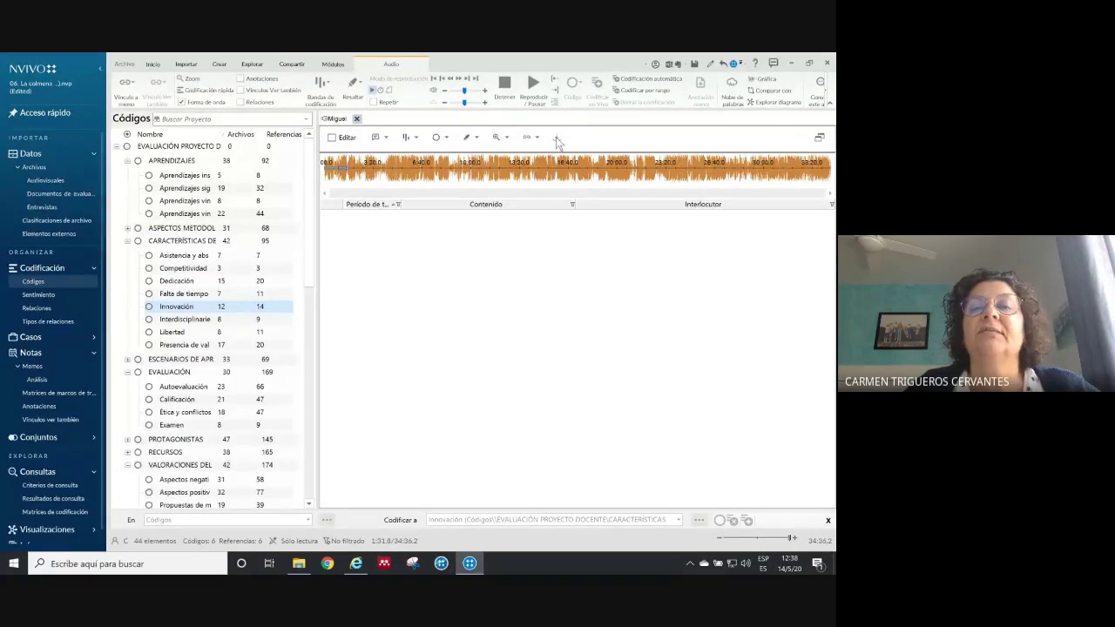
click(332, 137)
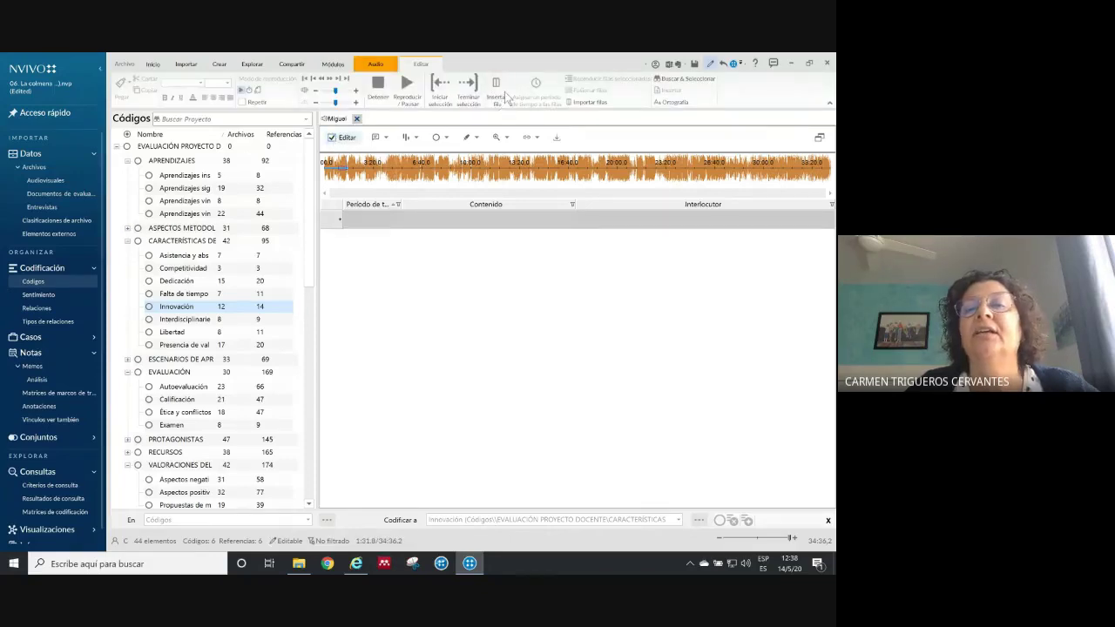
Start importing transcript rows and choose Transcripcion Miguel.docx from the Entrevista audio folder's Transcripción entrevista subfolder as the source
click(589, 103)
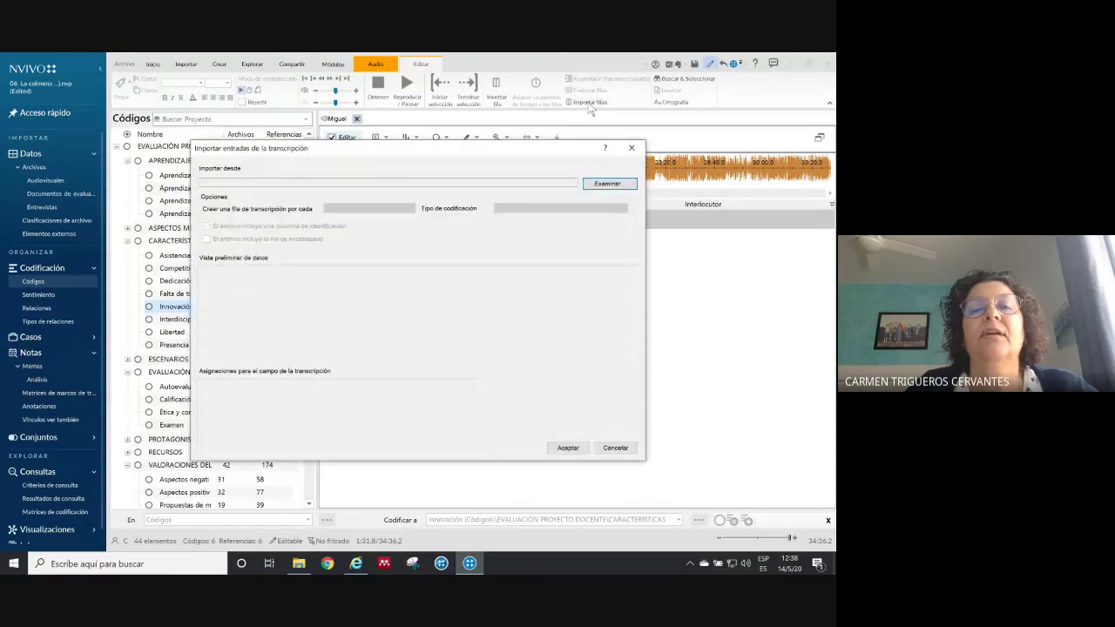
click(610, 185)
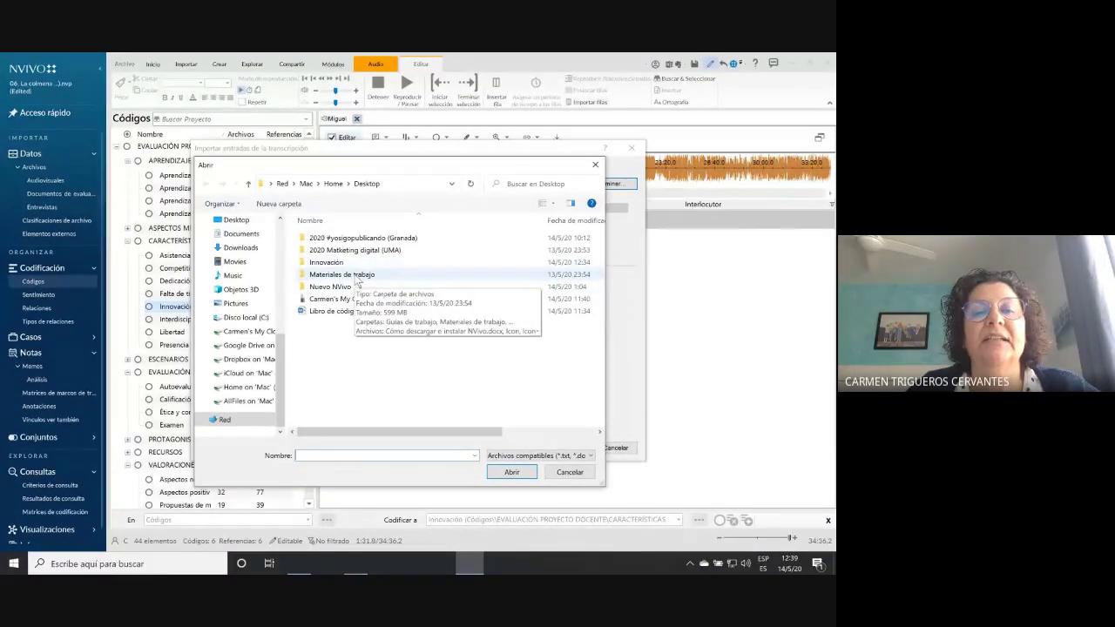
click(347, 276)
double_click(346, 276)
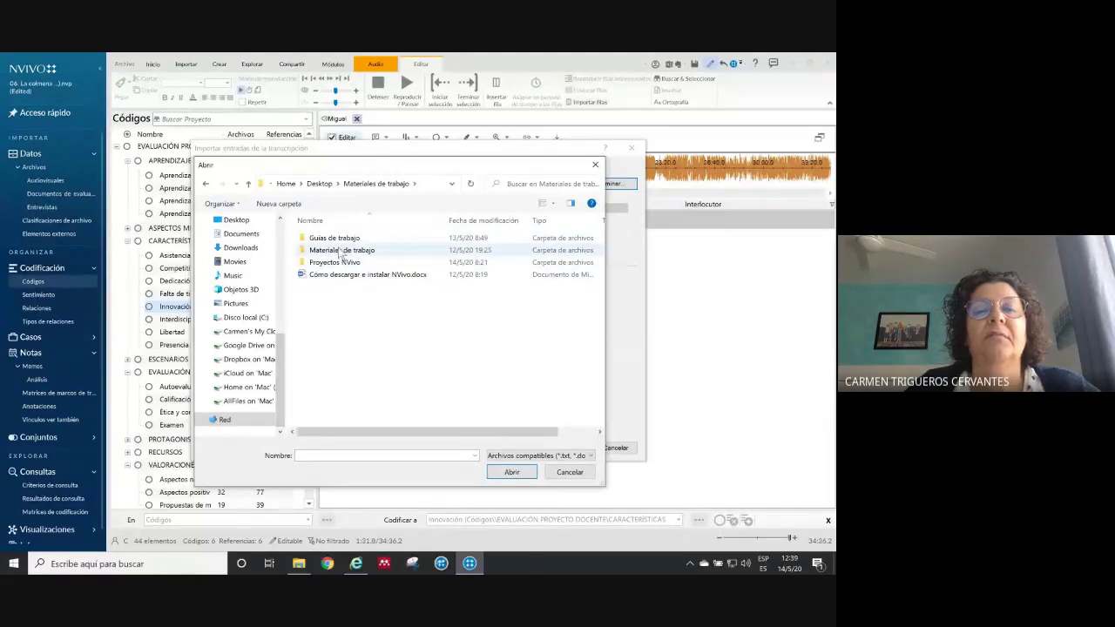
double_click(345, 251)
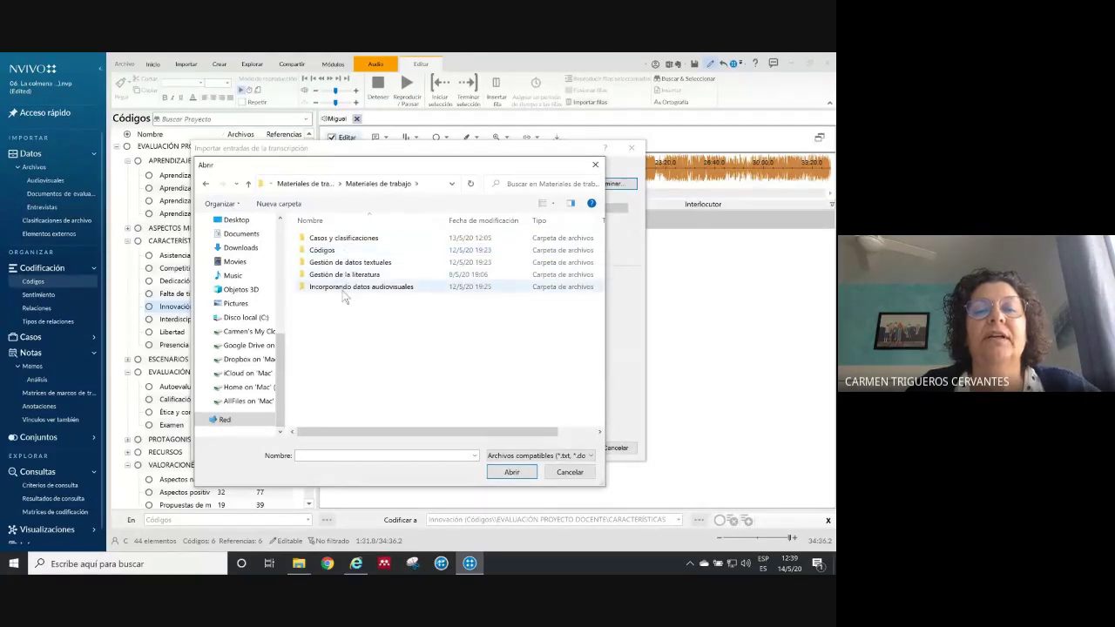
double_click(344, 288)
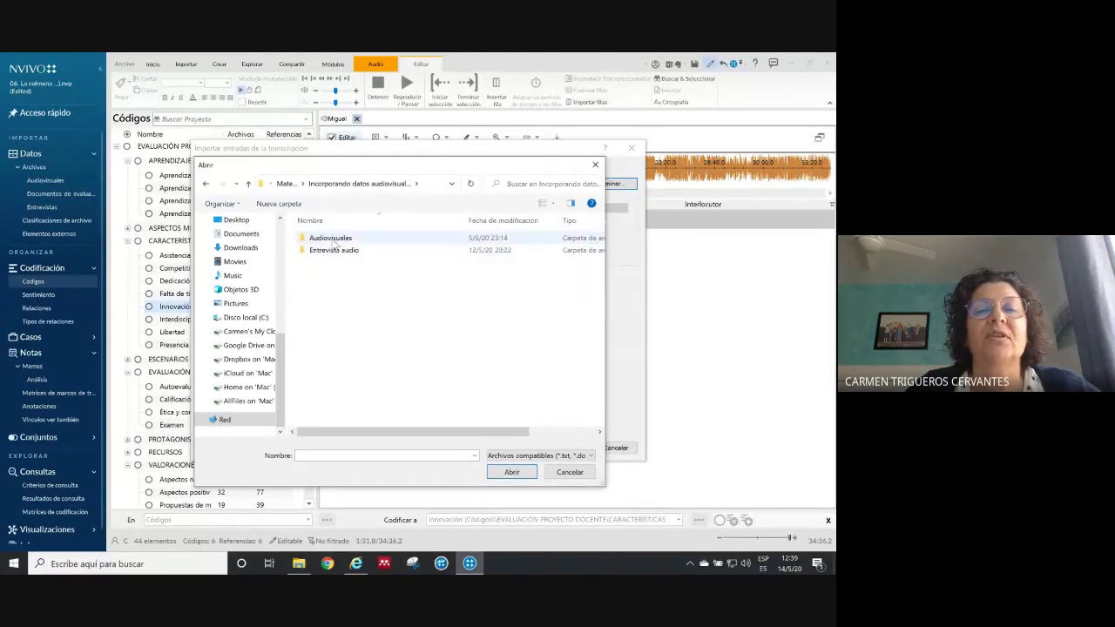
double_click(334, 251)
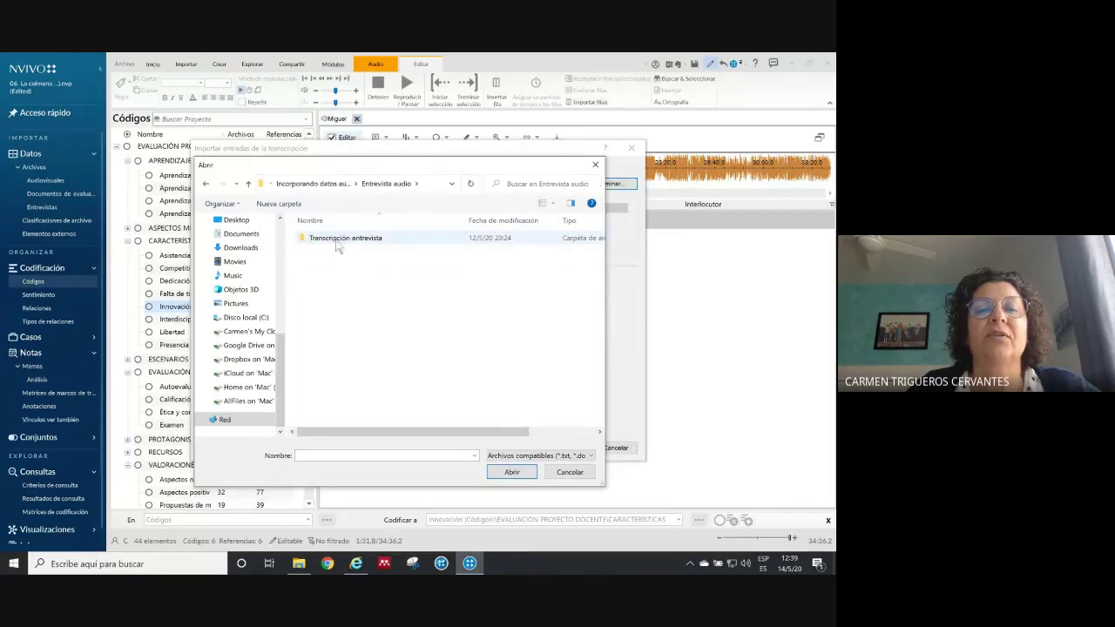
click(337, 247)
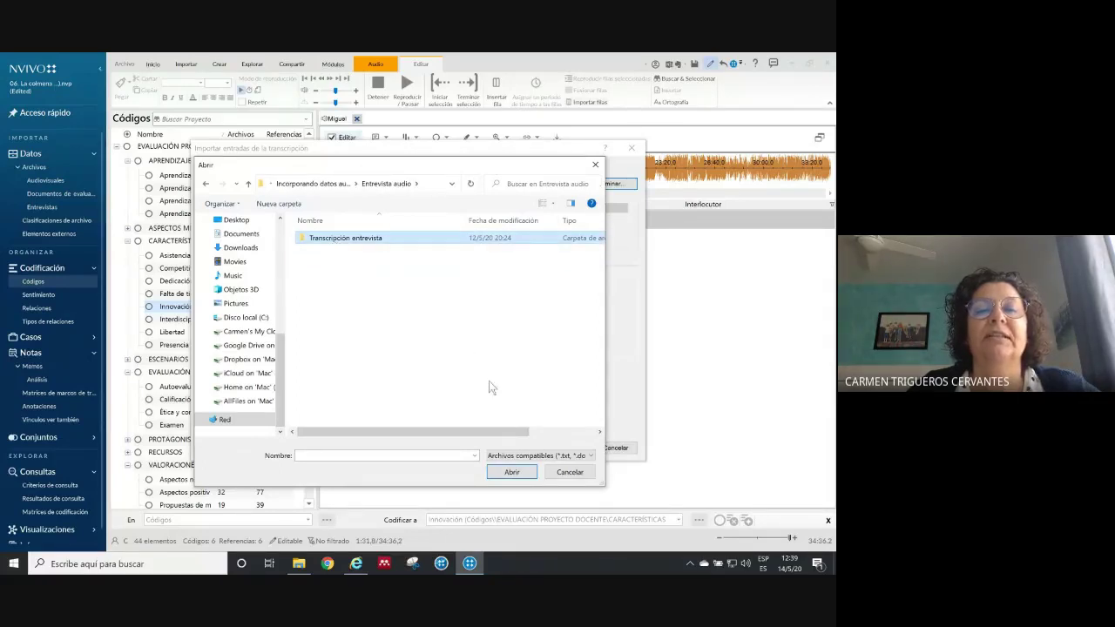
click(517, 474)
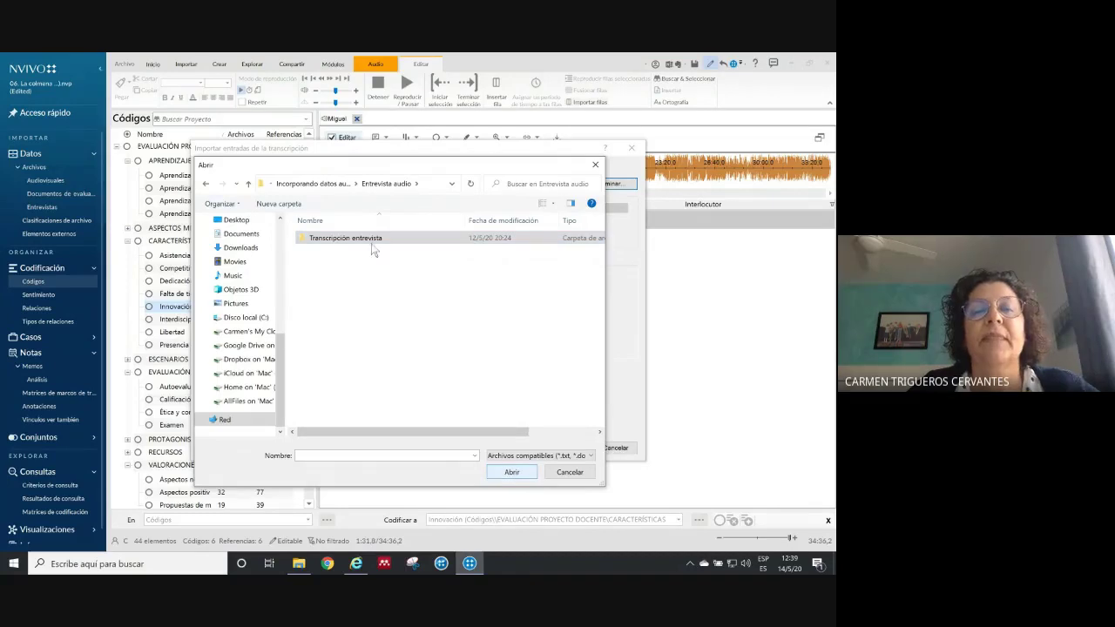
double_click(372, 244)
click(346, 240)
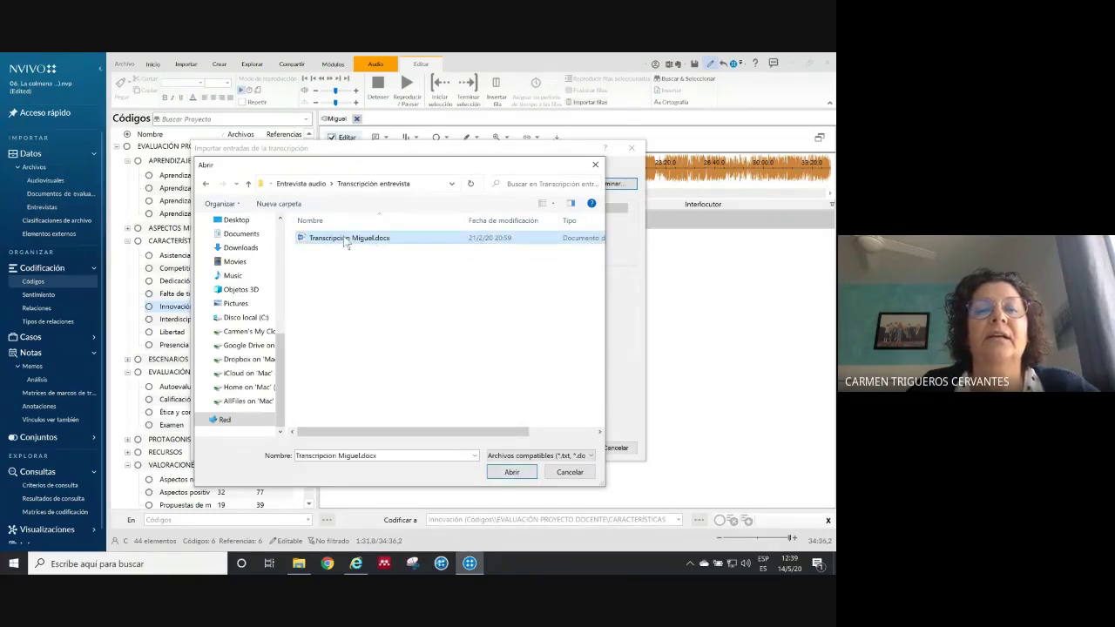
click(513, 472)
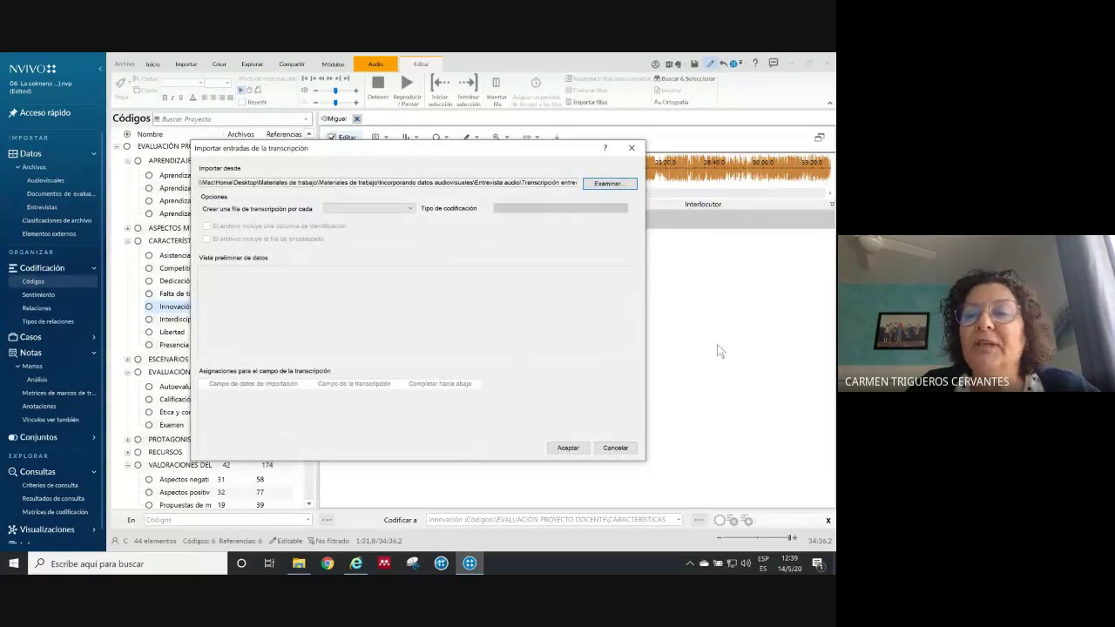
Create one transcript row per Fila de tabla and turn off the identification column option
click(402, 209)
click(392, 216)
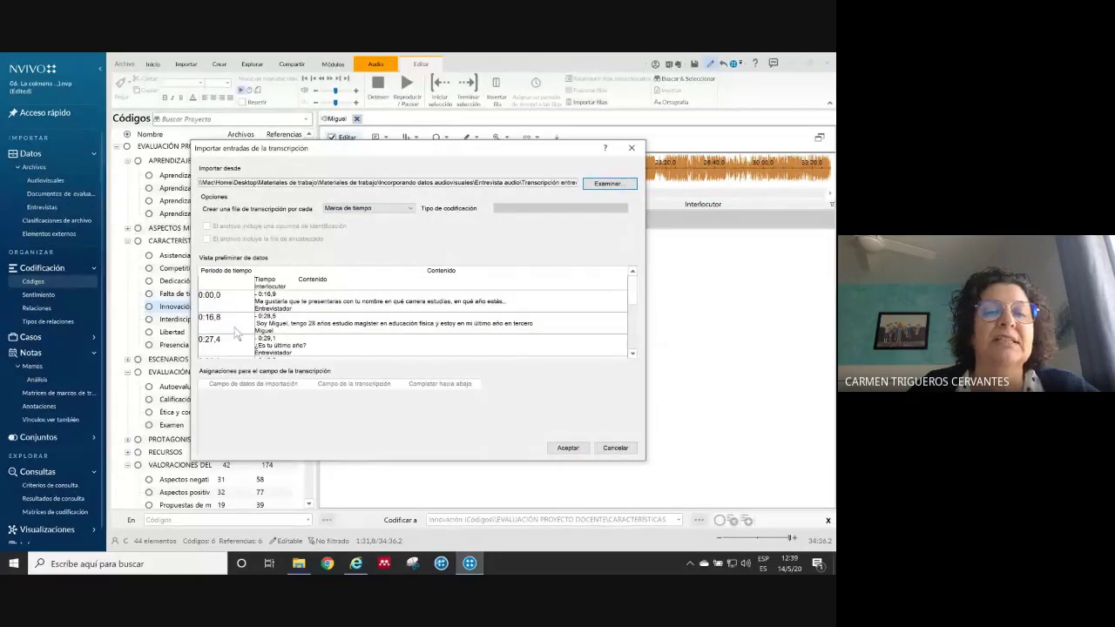
click(406, 209)
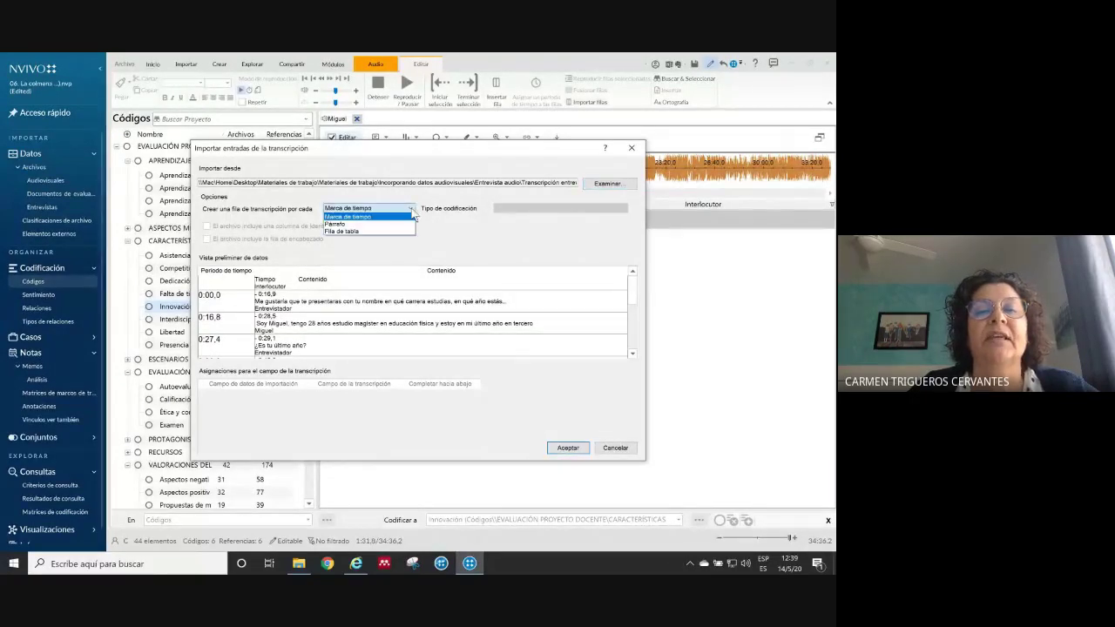
click(344, 232)
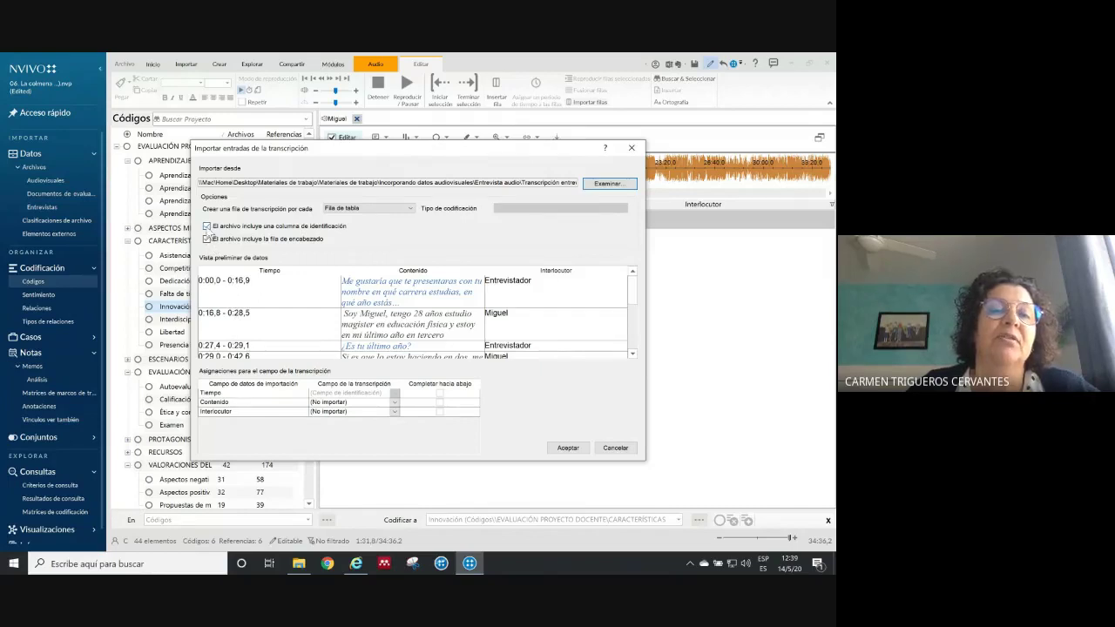
click(207, 227)
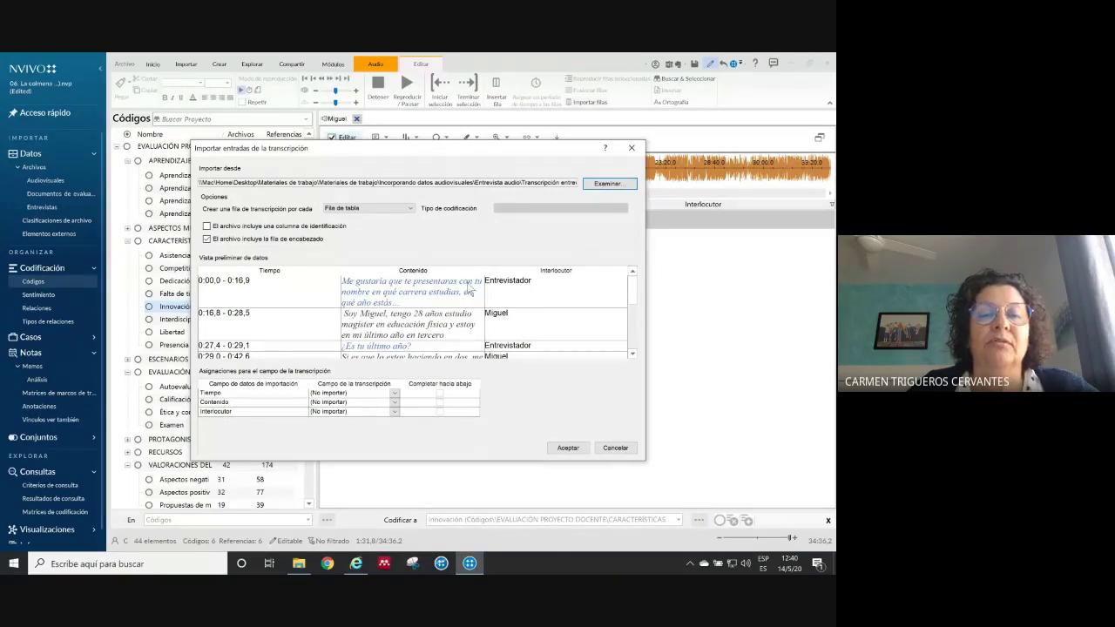
Map Tiempo to Período de tiempo, Contenido to Contenido and Interlocutor to Interlocutor, and import the transcript
click(394, 396)
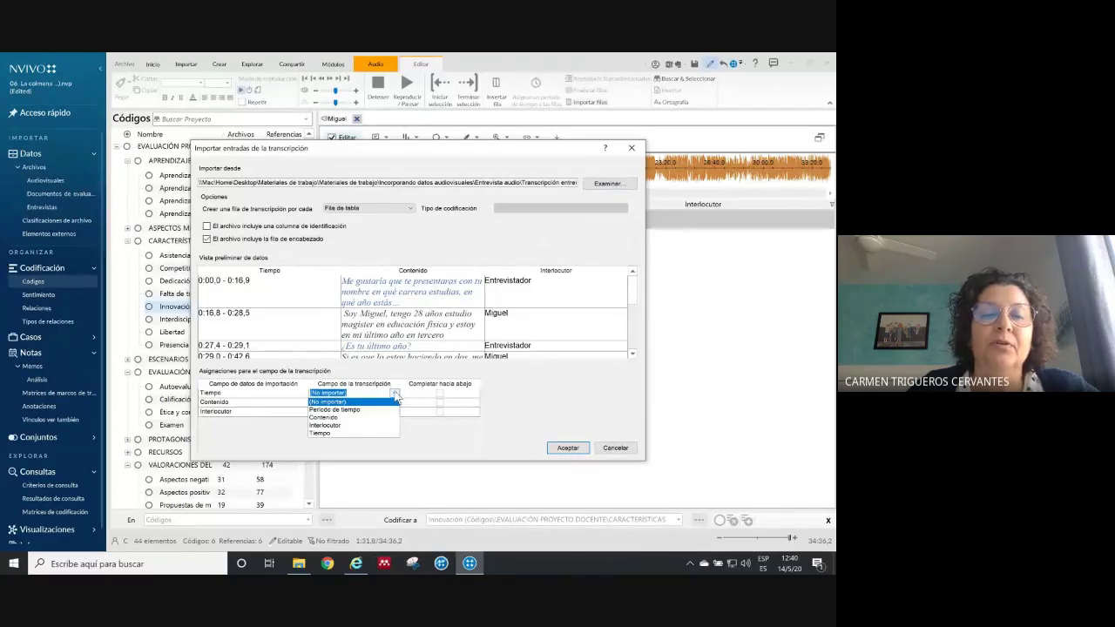
click(368, 410)
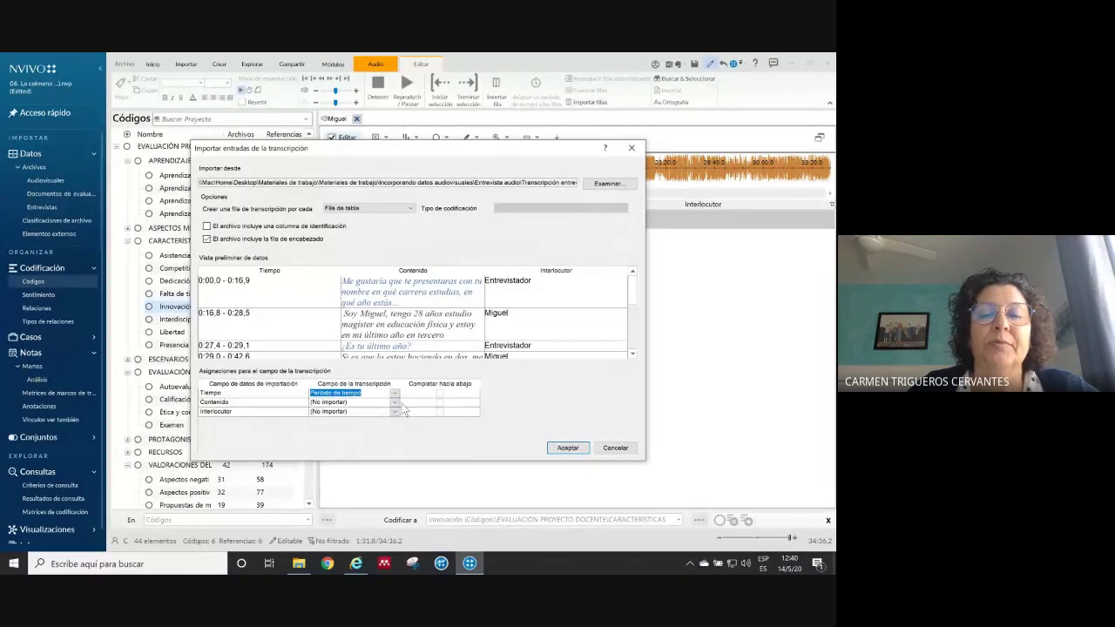
click(396, 404)
click(364, 433)
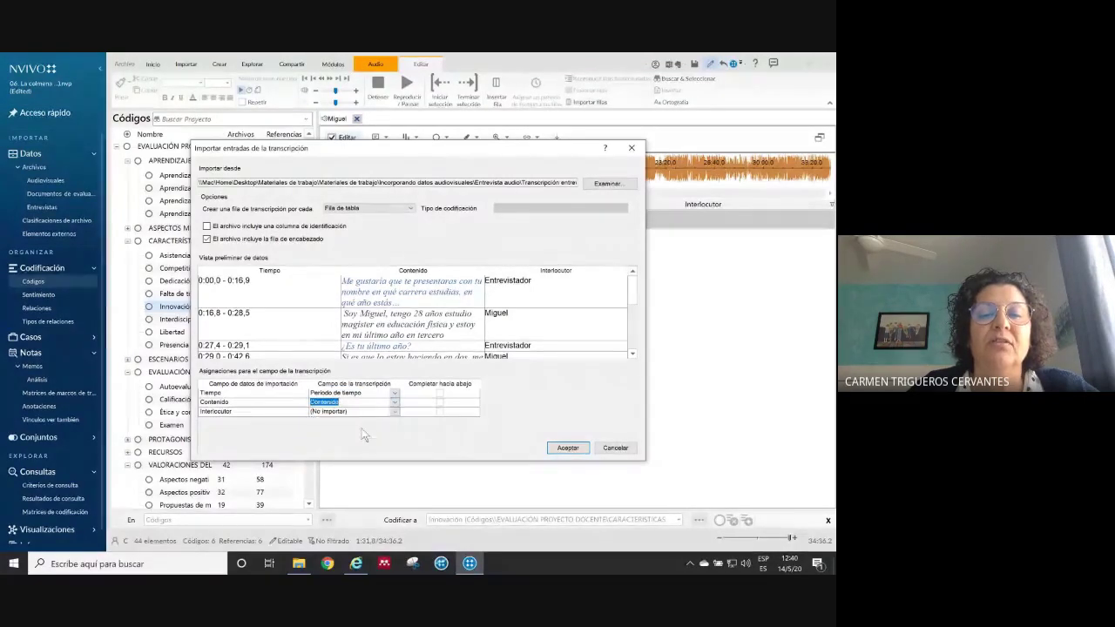
click(394, 412)
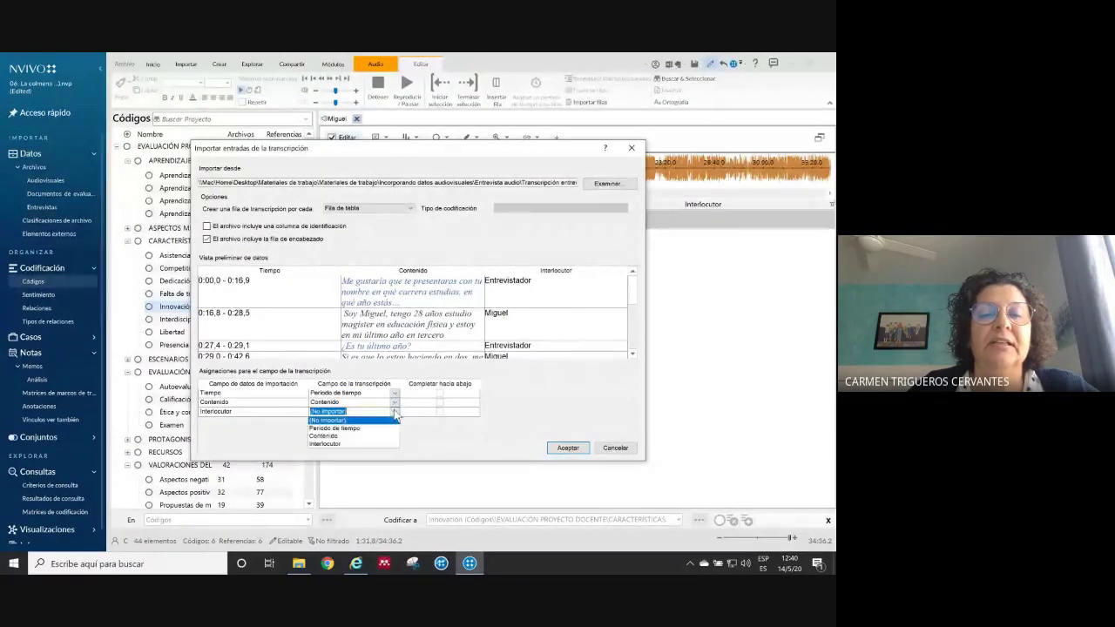
click(339, 444)
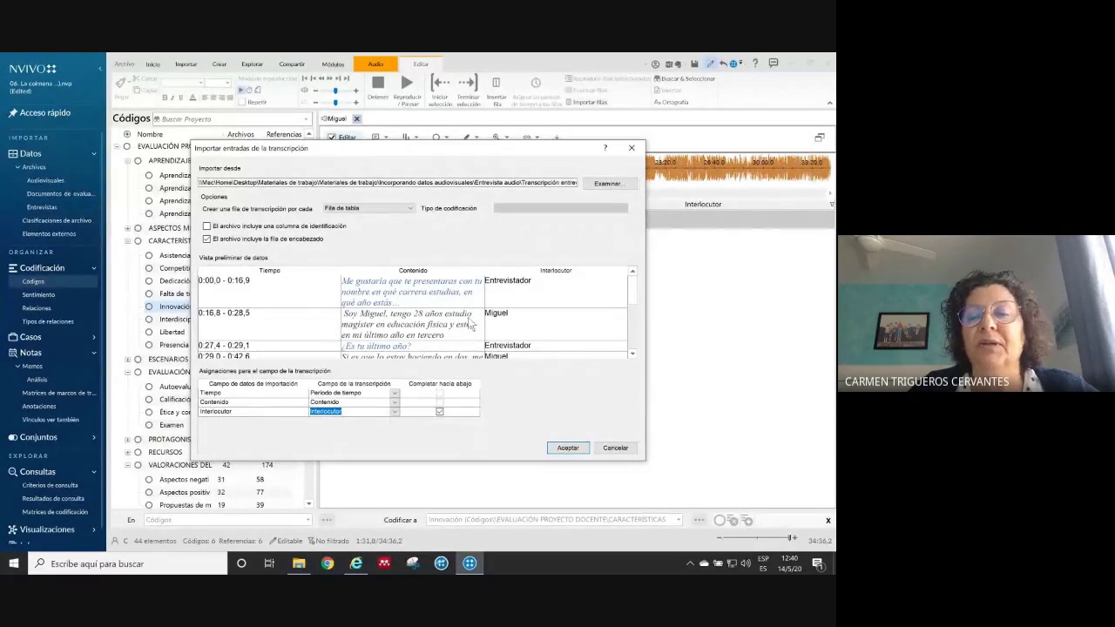
click(575, 451)
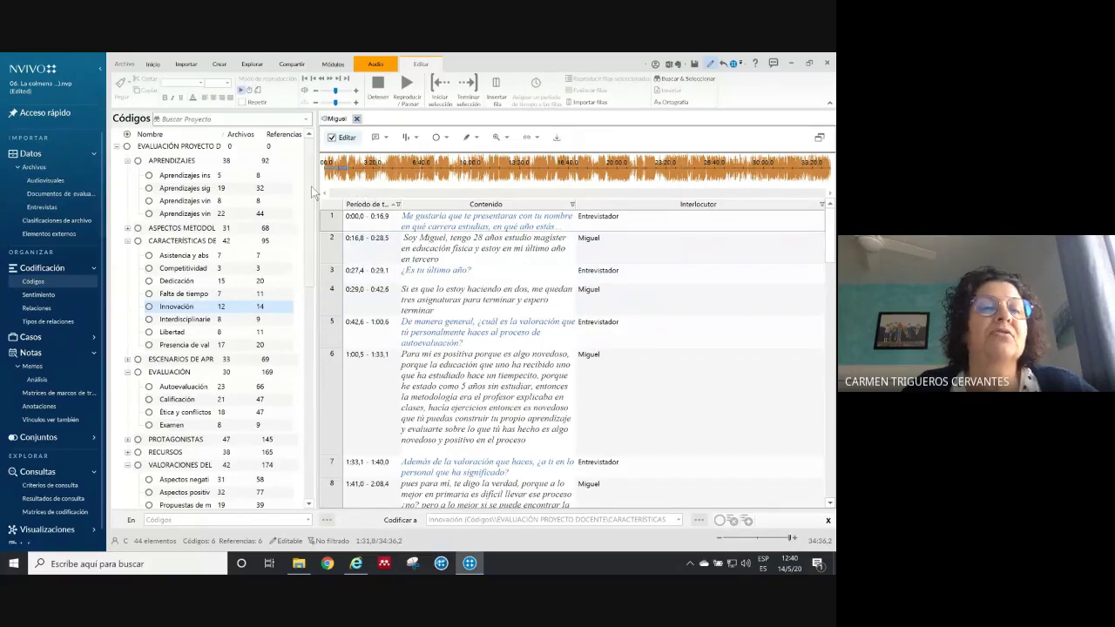
Show the Audiovisuales folder under Archivos and dismiss its introductory help text
click(54, 181)
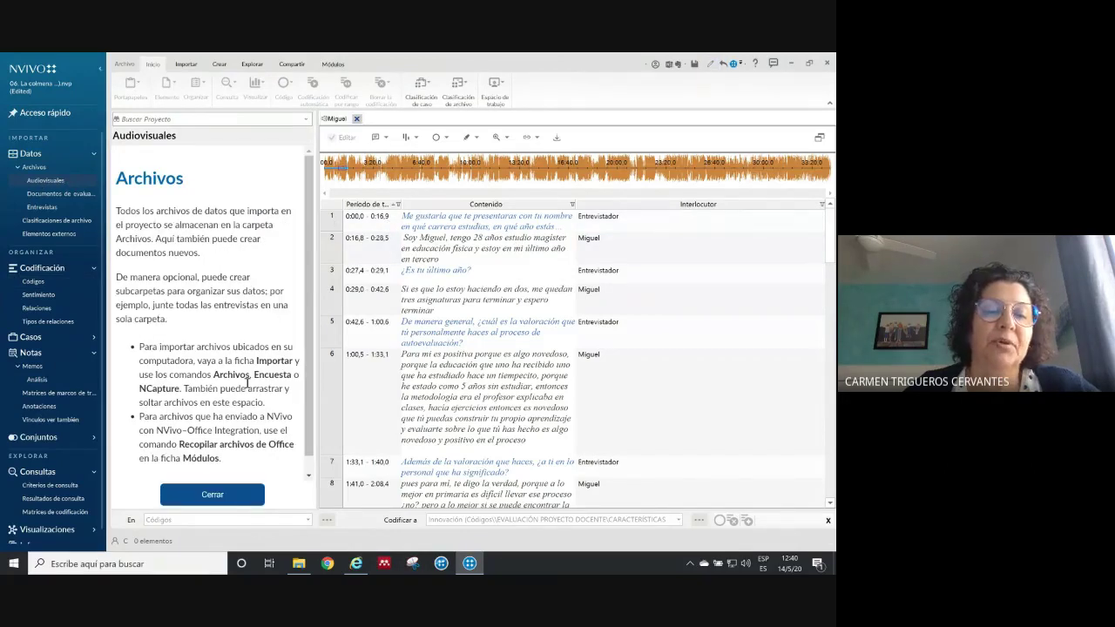
click(233, 496)
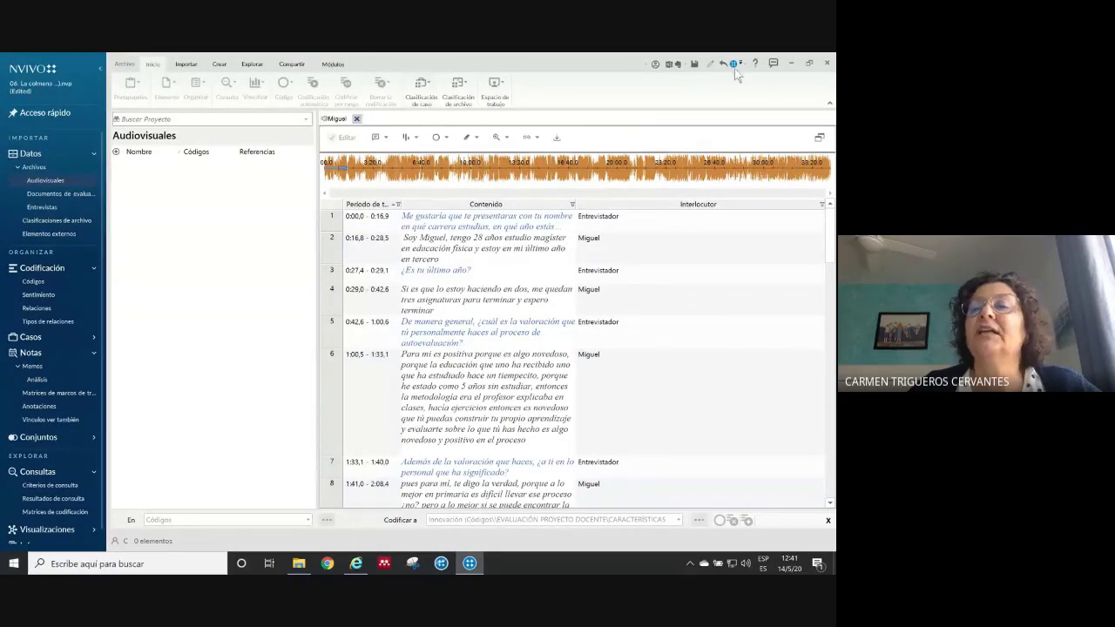
Reduce the NVivo window, close the browser, and display the Audiovisuales folder from Incorporando datos audiovisuales in File Explorer beside the project
click(811, 65)
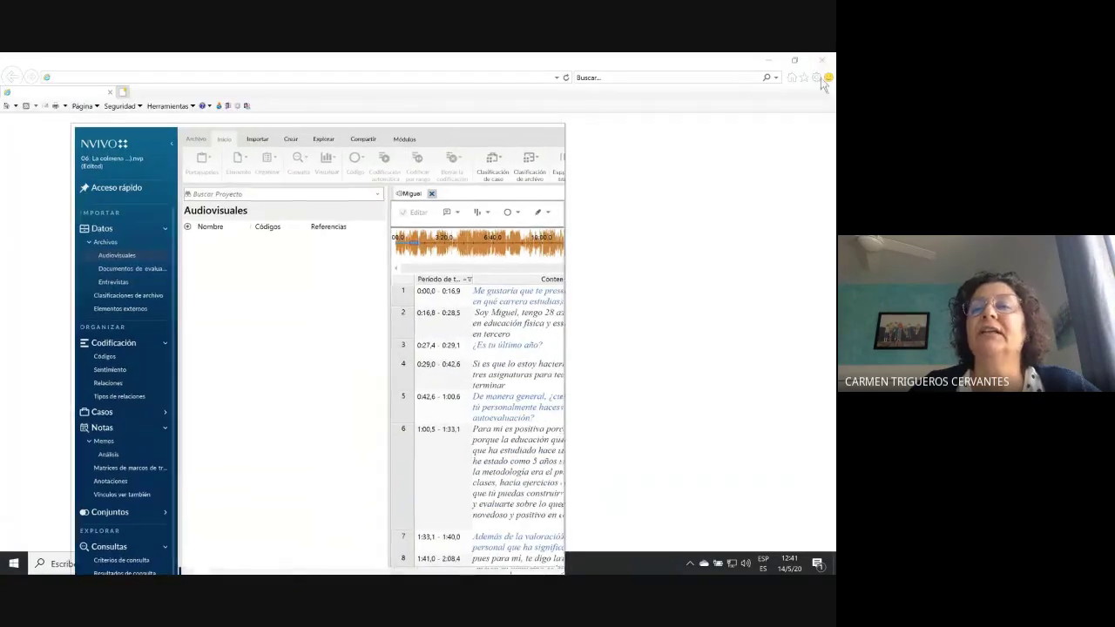
click(822, 61)
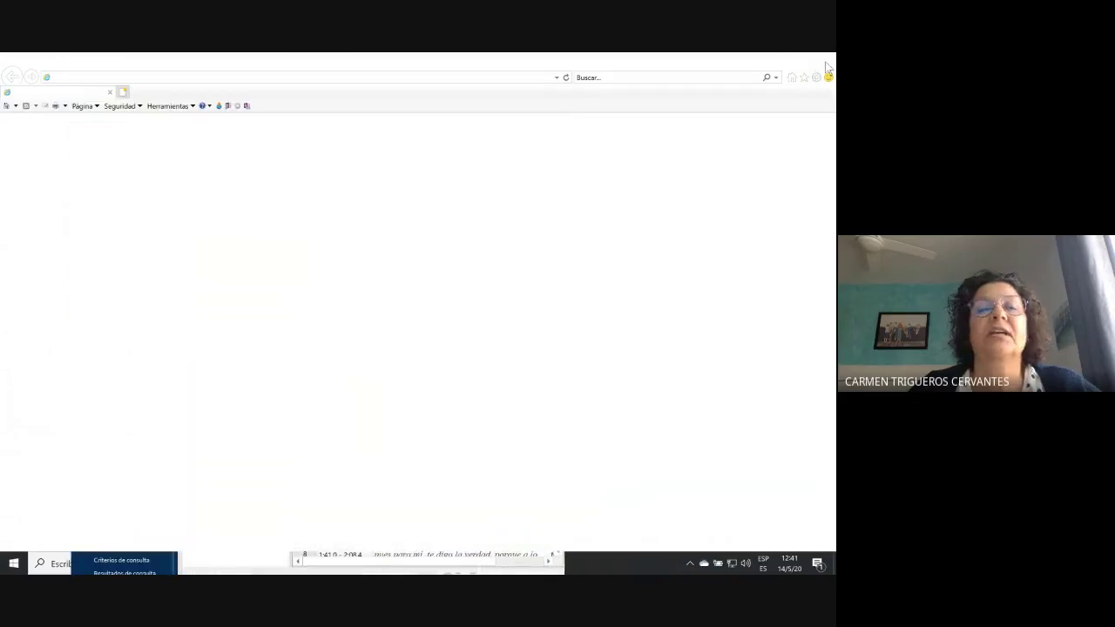
drag(688, 126, 779, 101)
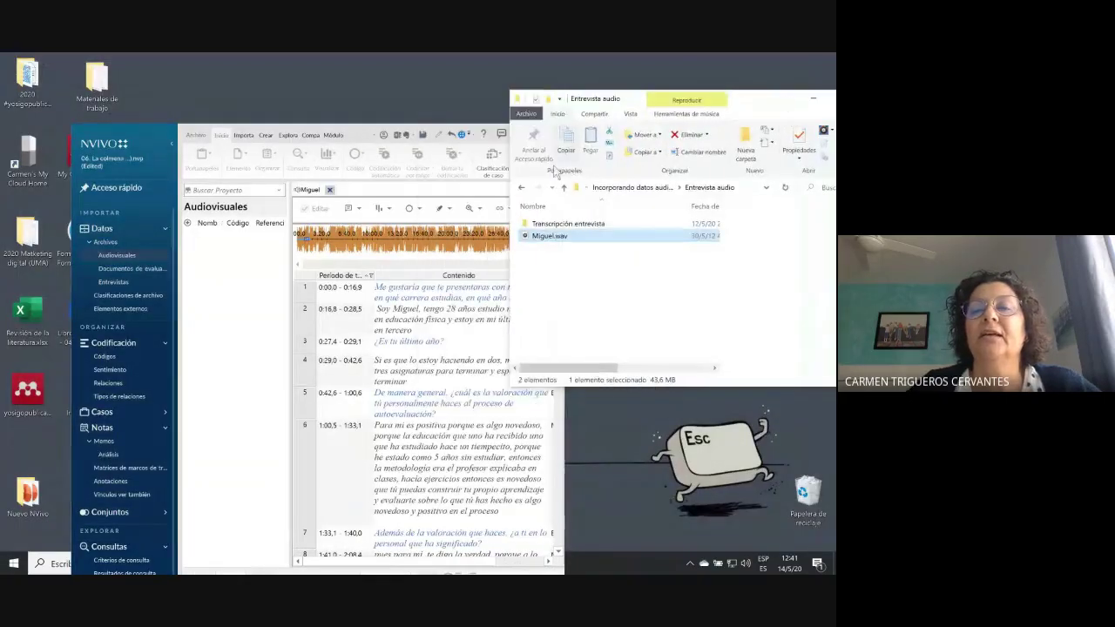
click(522, 188)
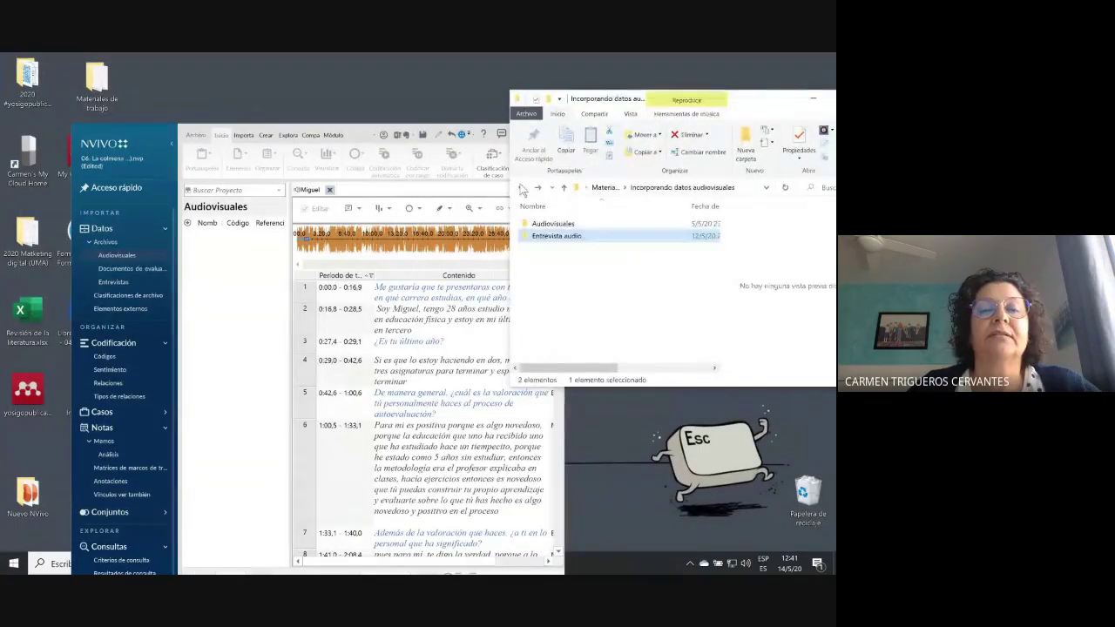
double_click(554, 225)
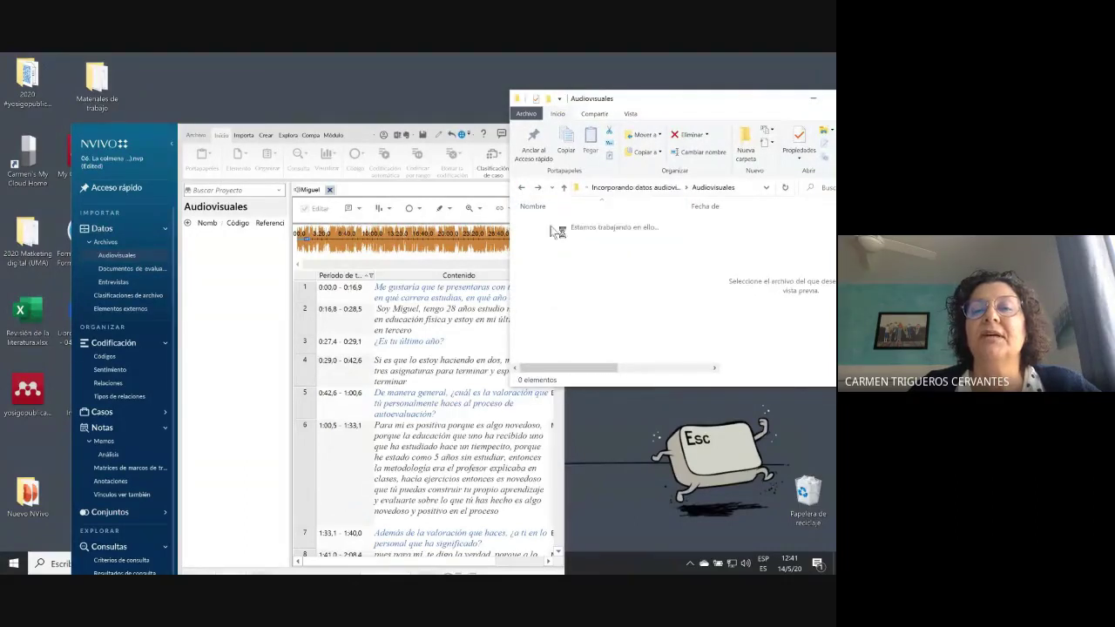
Import all six files, APS_1.jpg through Tutoría.jpg, into the project's Audiovisuales folder, close File Explorer and maximize NVivo
click(556, 224)
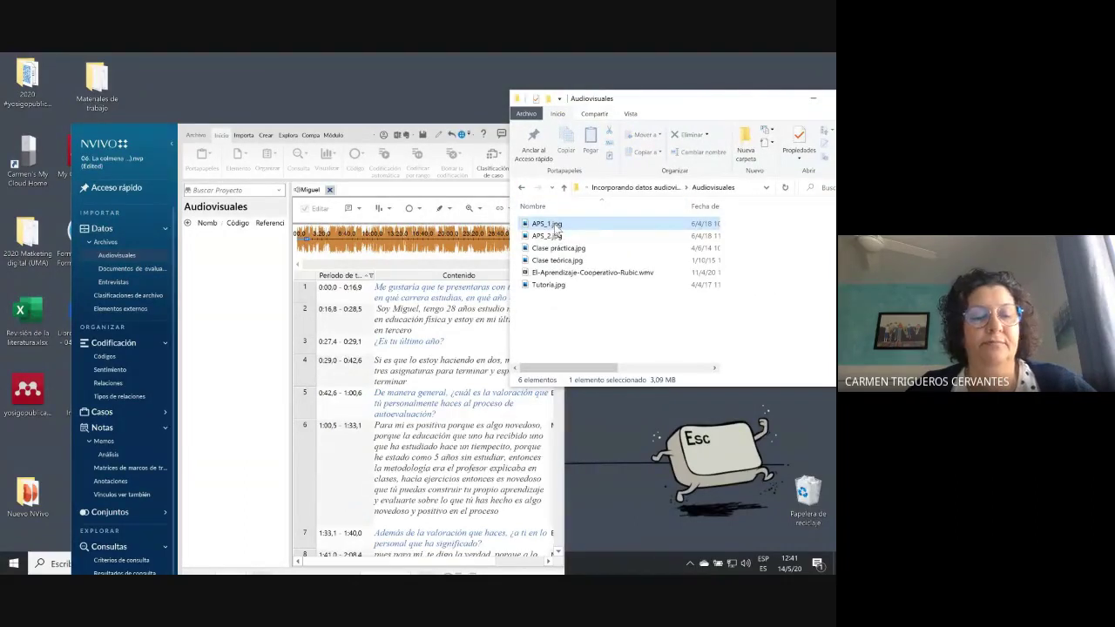
shift+click(551, 287)
drag(551, 290, 232, 310)
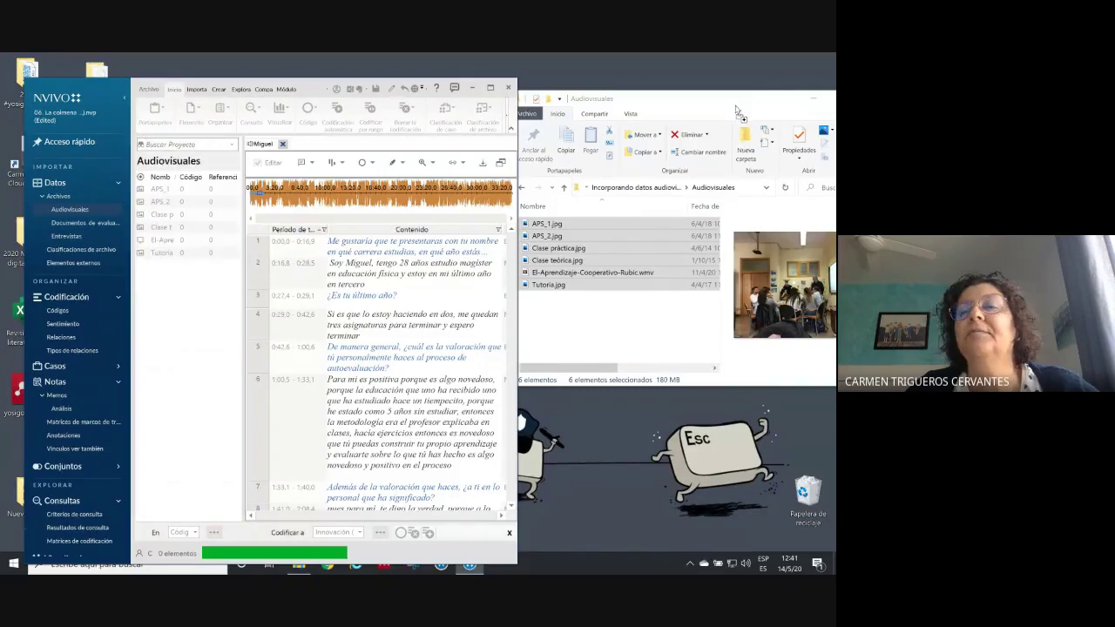
drag(723, 103, 617, 103)
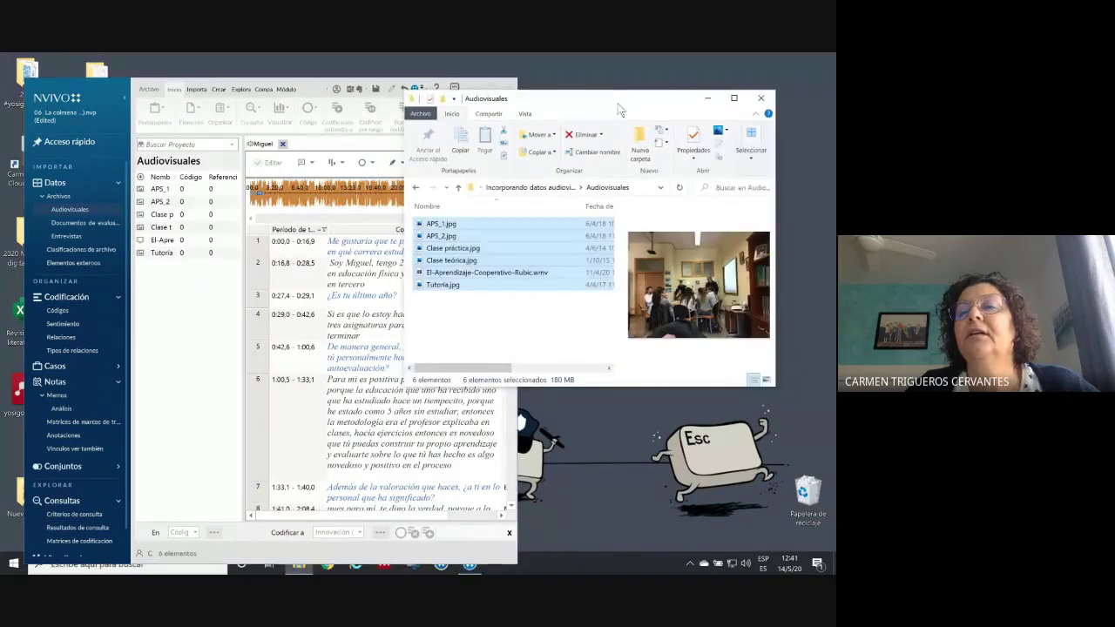
click(763, 100)
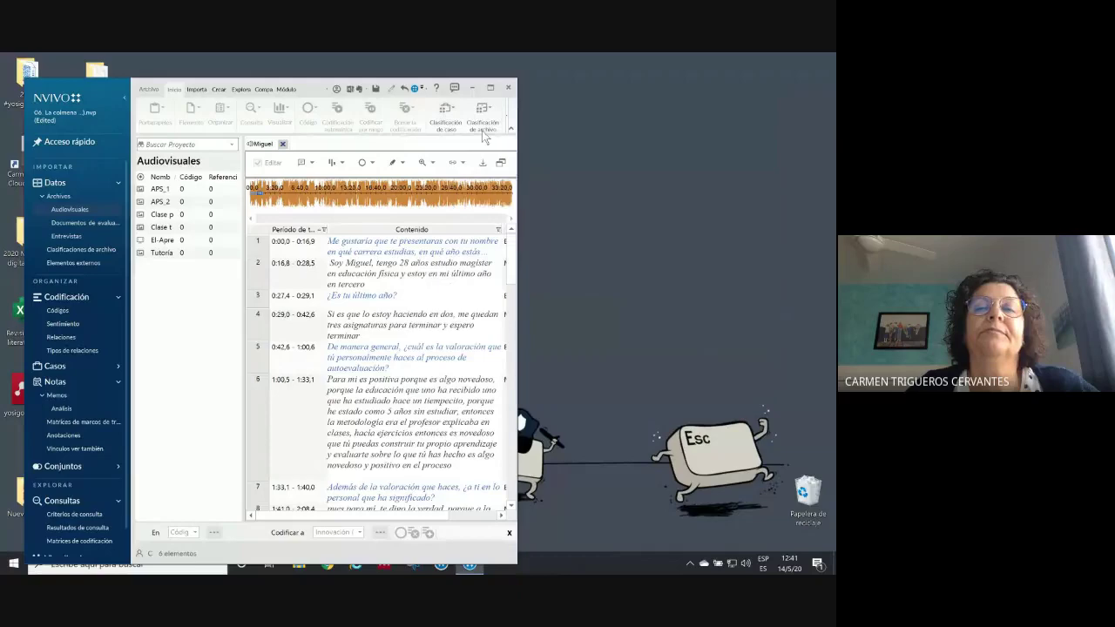
click(493, 85)
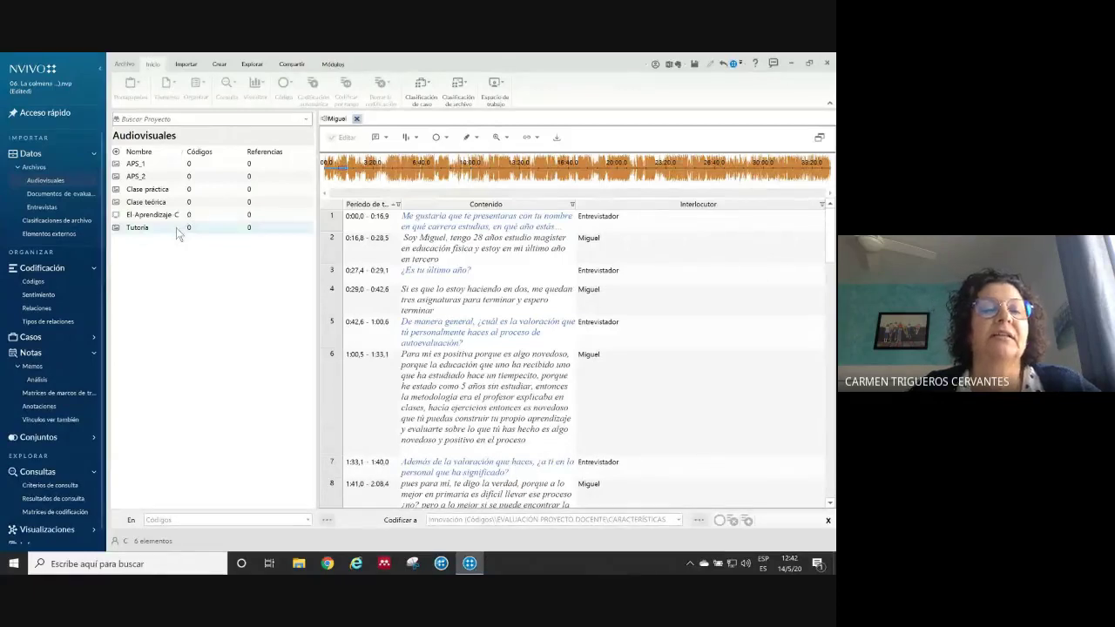
Open the Tutoría image, set its zoom to 24% and turn on editing
click(169, 230)
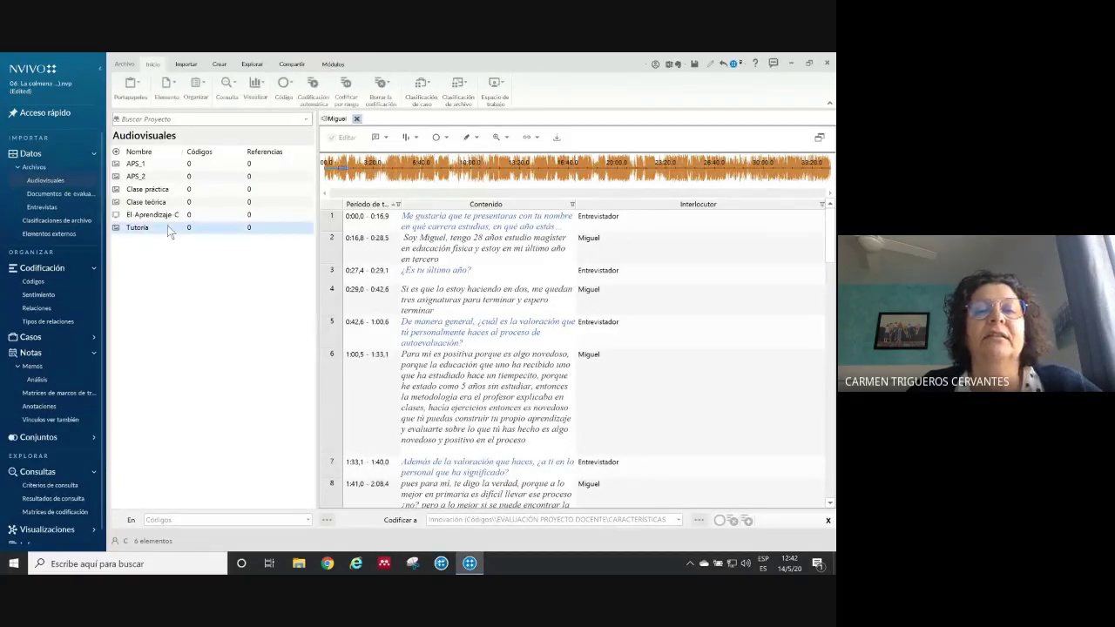
double_click(168, 229)
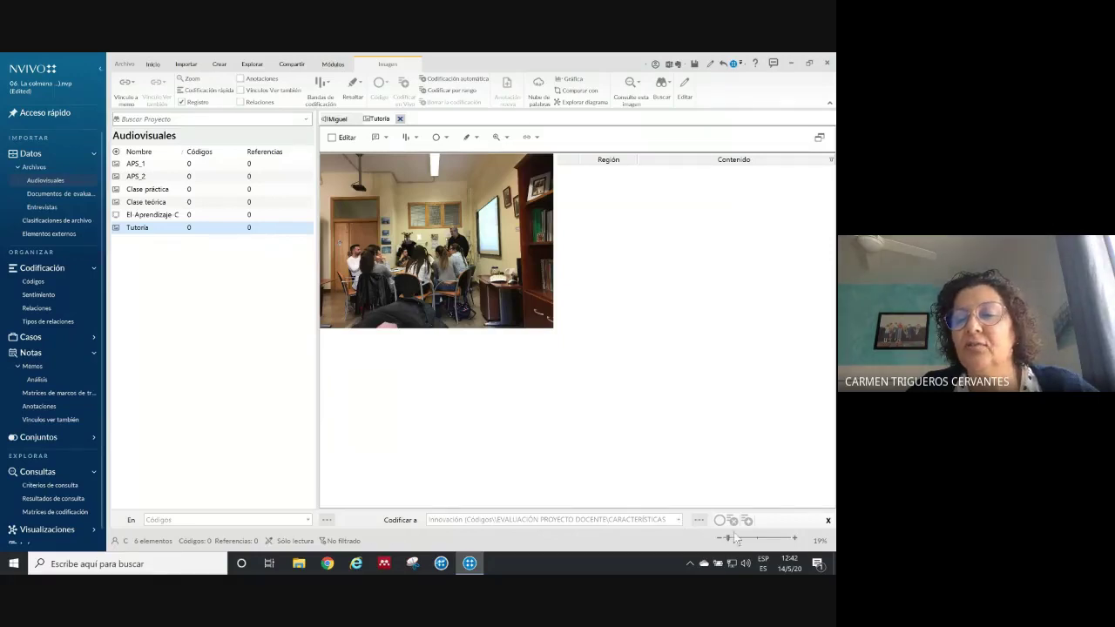
drag(729, 538, 734, 535)
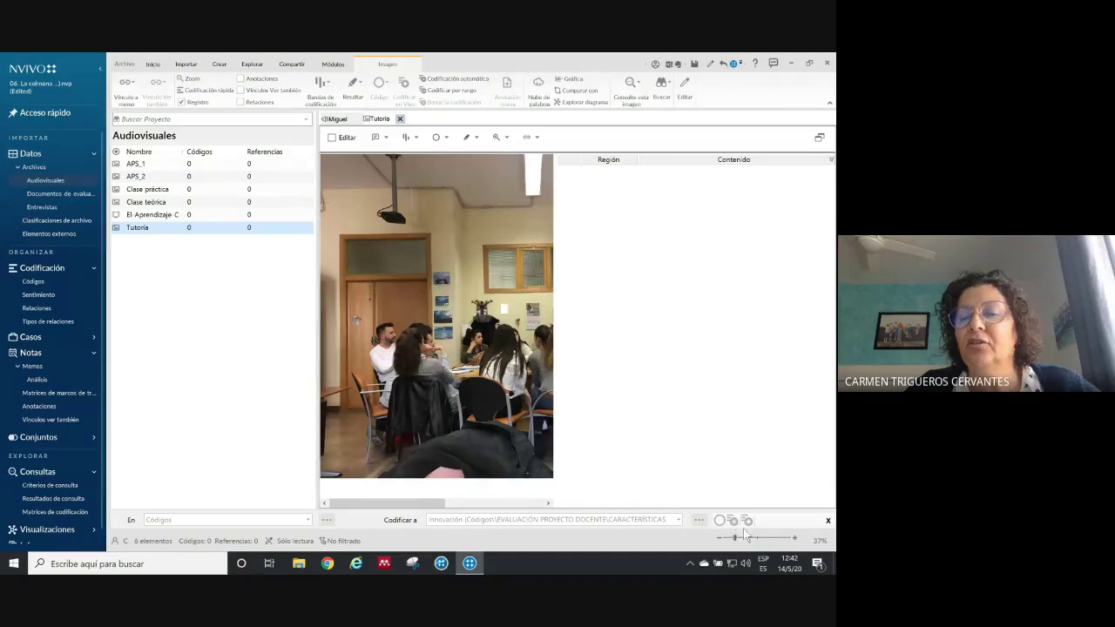
drag(734, 538, 730, 540)
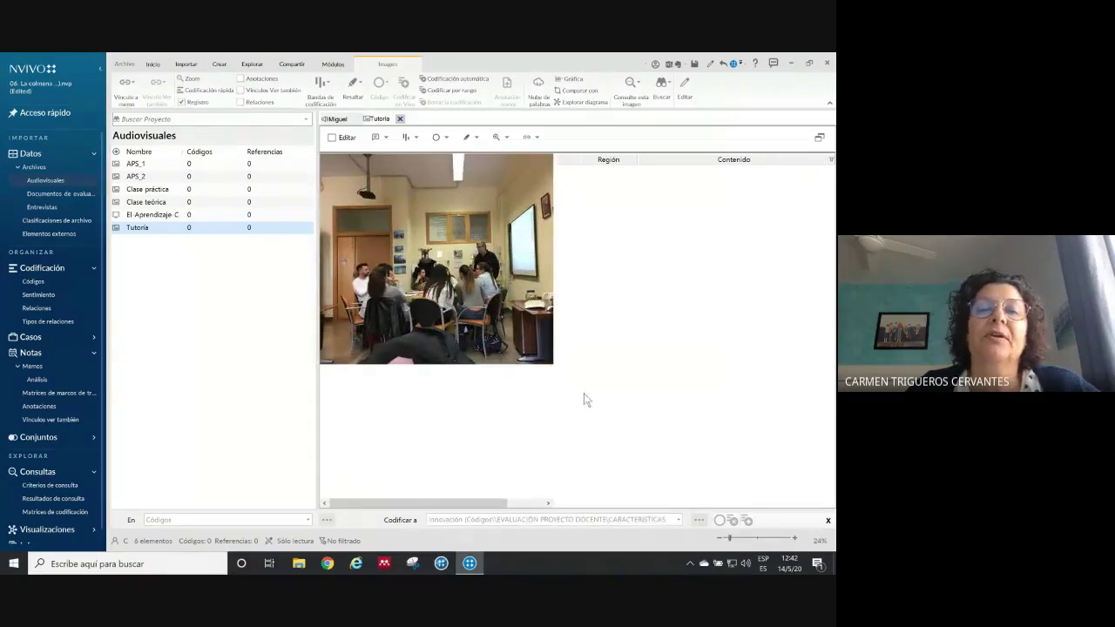
click(332, 137)
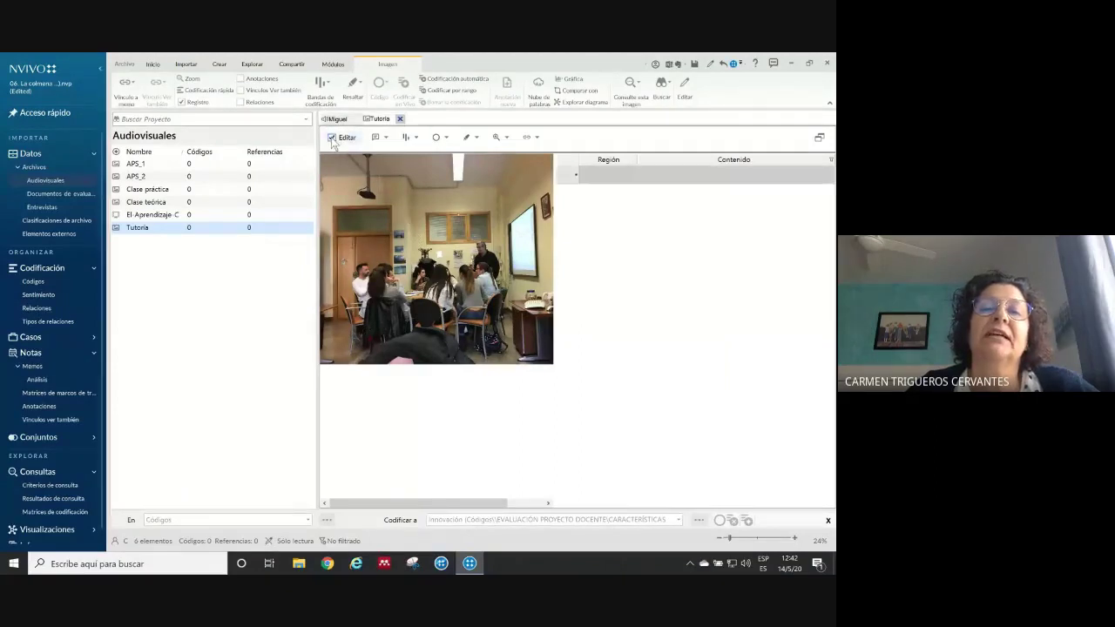
Show the project's codes, collapse APRENDIZAJES, and select a region of about 2350 x 1040 around the seated group in the Tutoría image
click(32, 282)
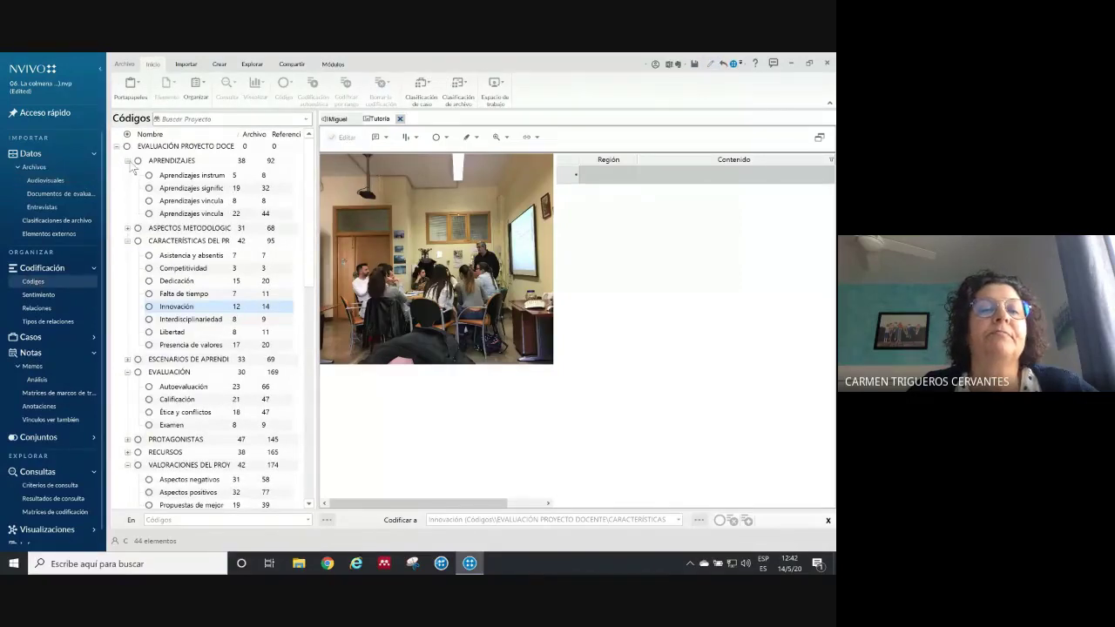
click(127, 161)
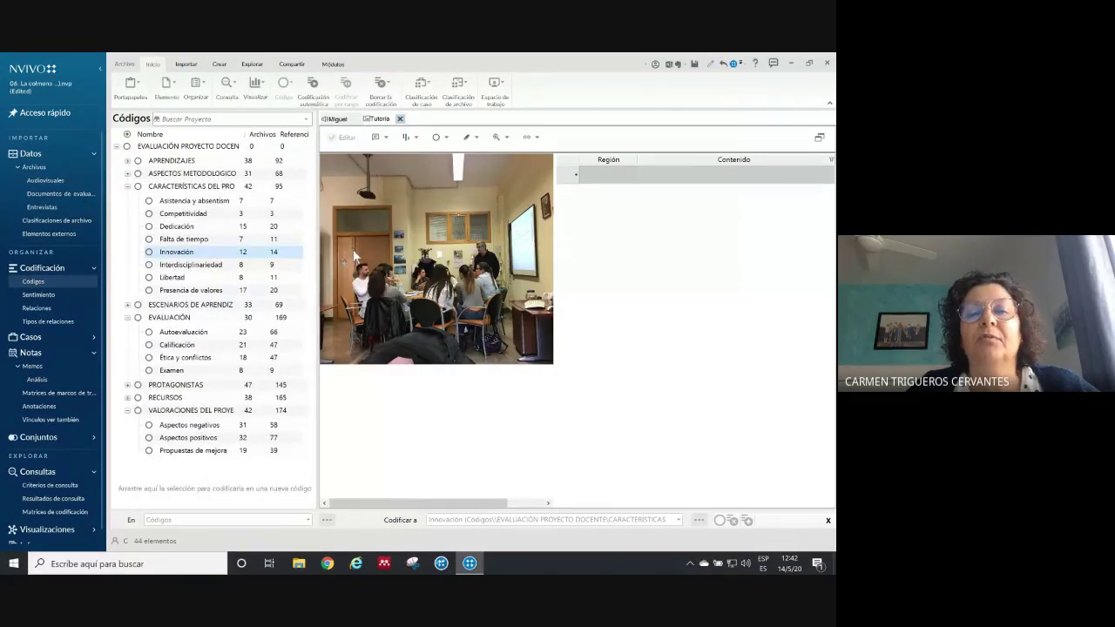
drag(352, 252, 512, 331)
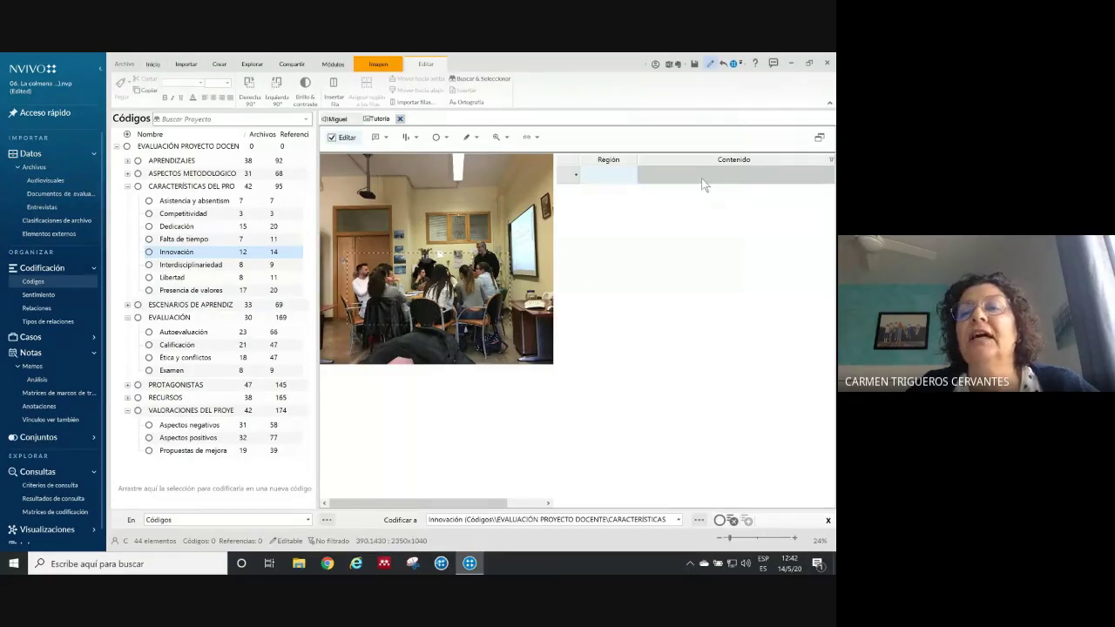
Enter "Tutoría grupla para un trabajo en grupo" as the content of the image log's first row
click(659, 177)
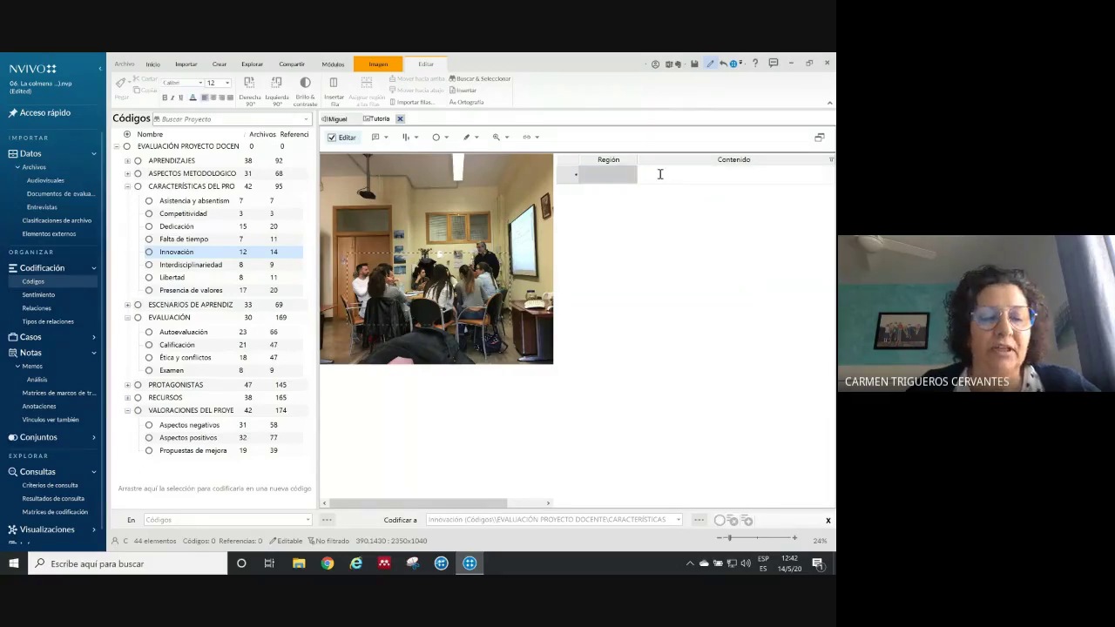
text(Tut)
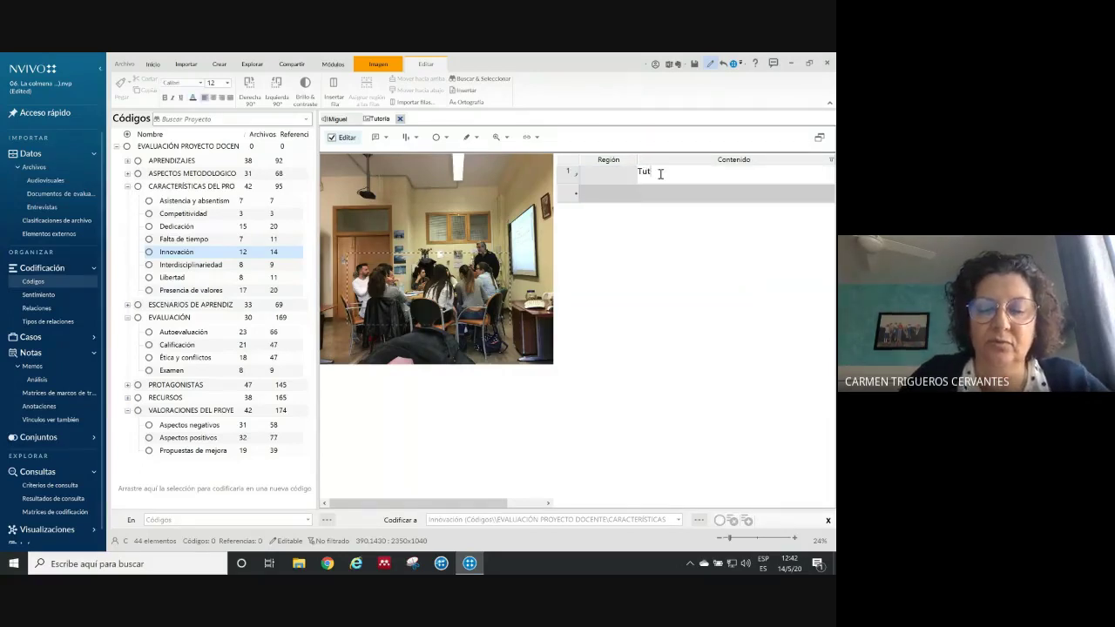
text(ori)
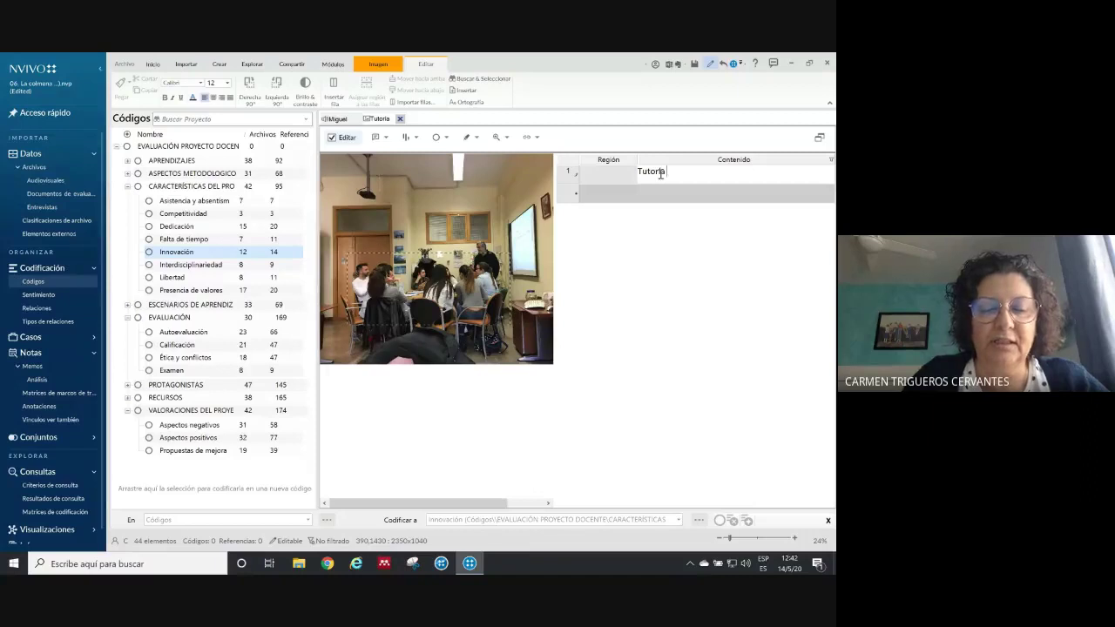
text(a gru )
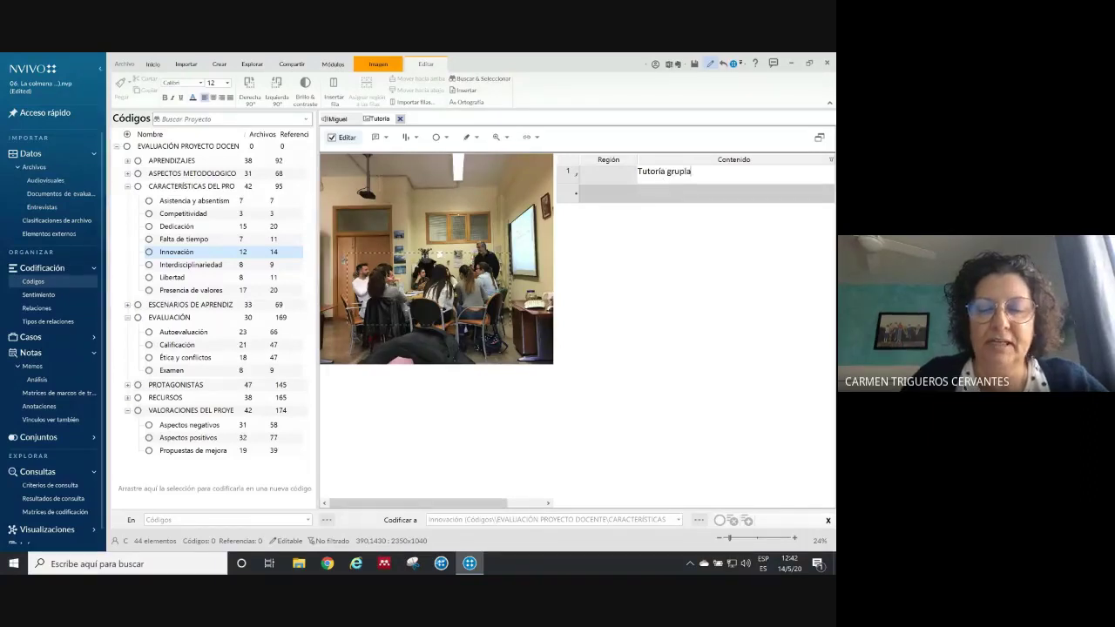
text(la para u)
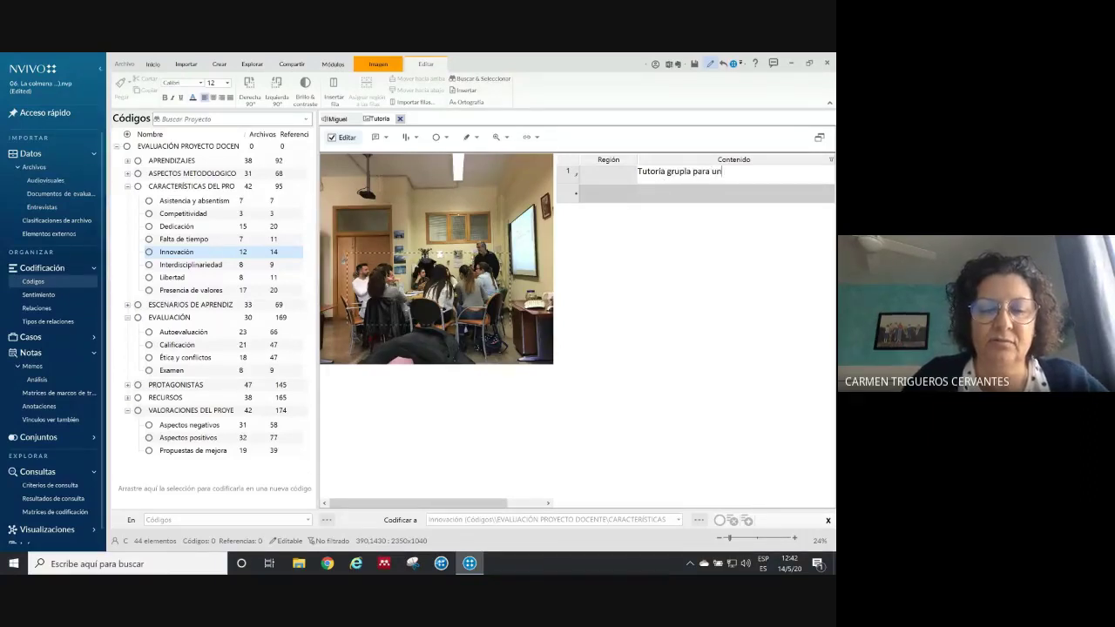
text(n trabajo)
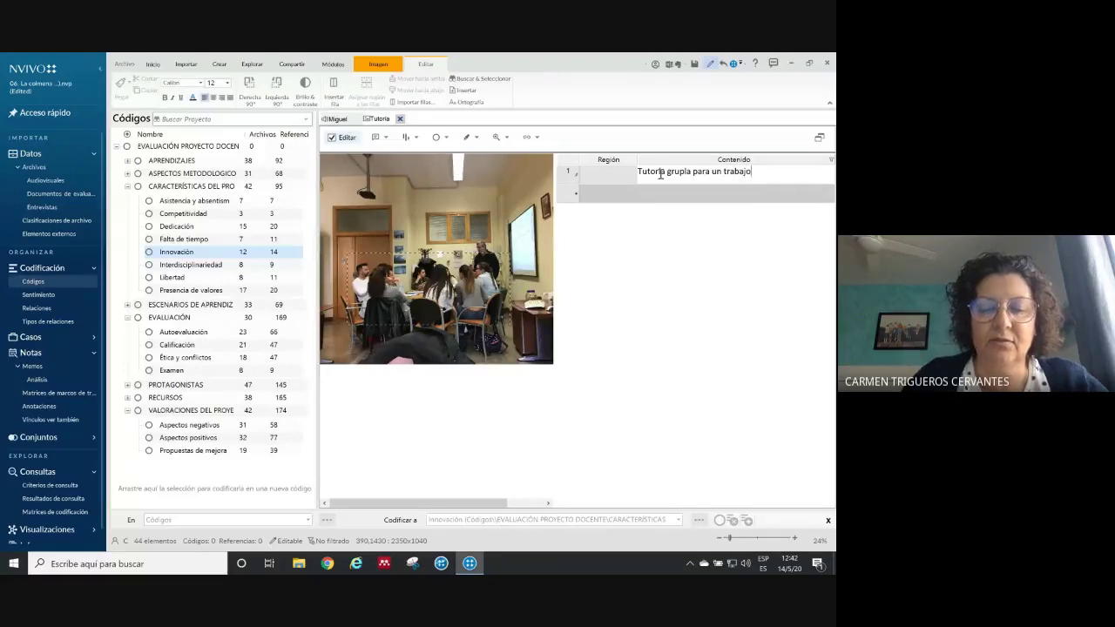
text( en gru)
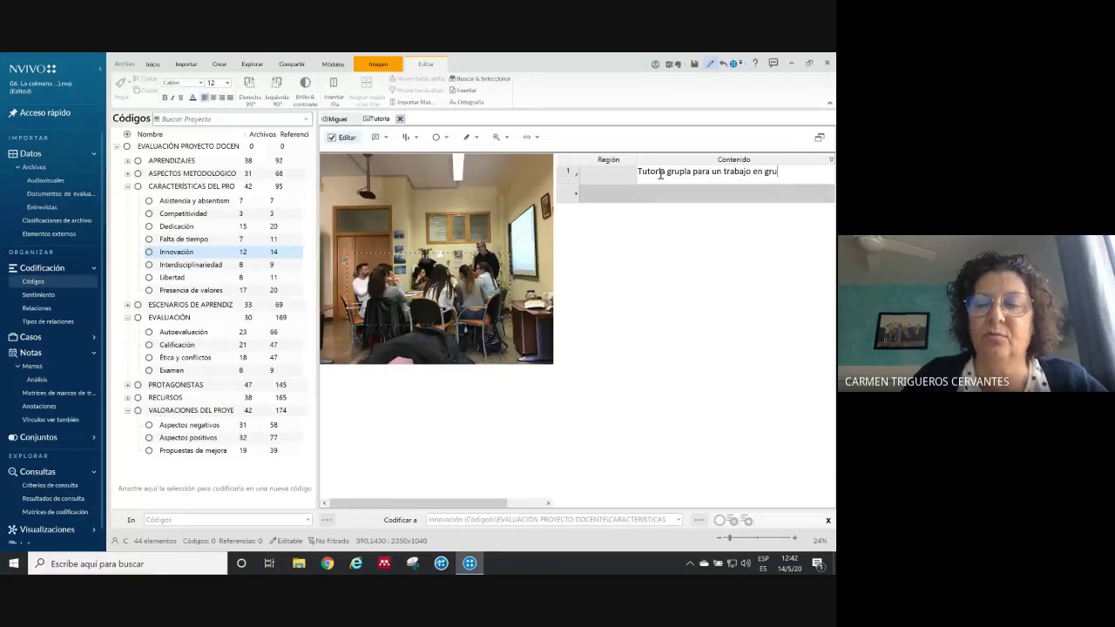
text(po)
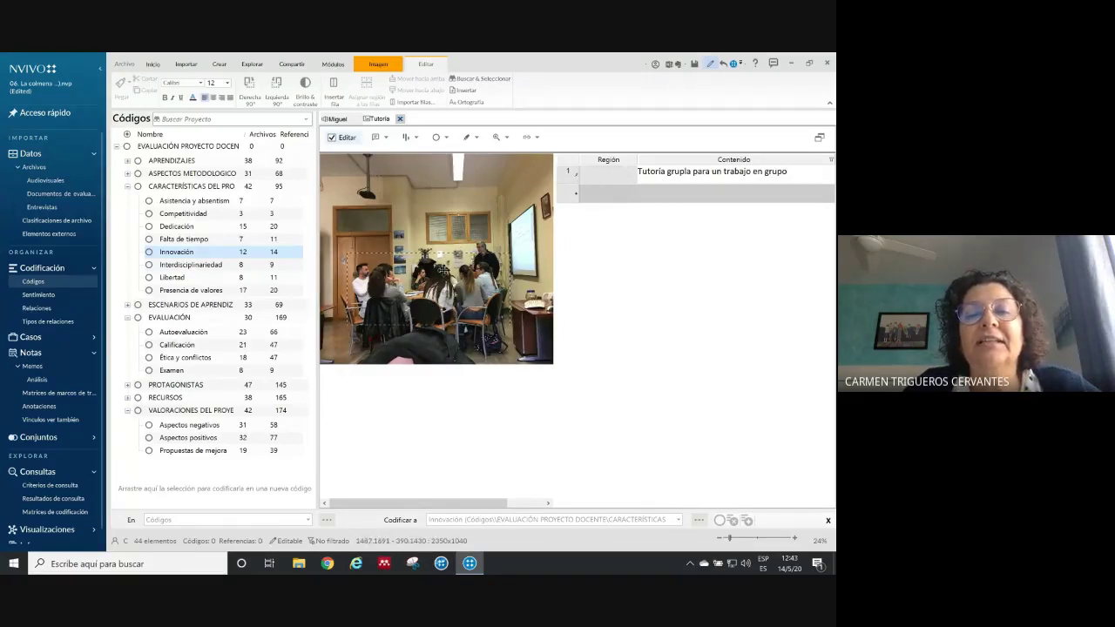
Assign the selected image region to the log's first row and check which area of the picture that row highlights
click(563, 177)
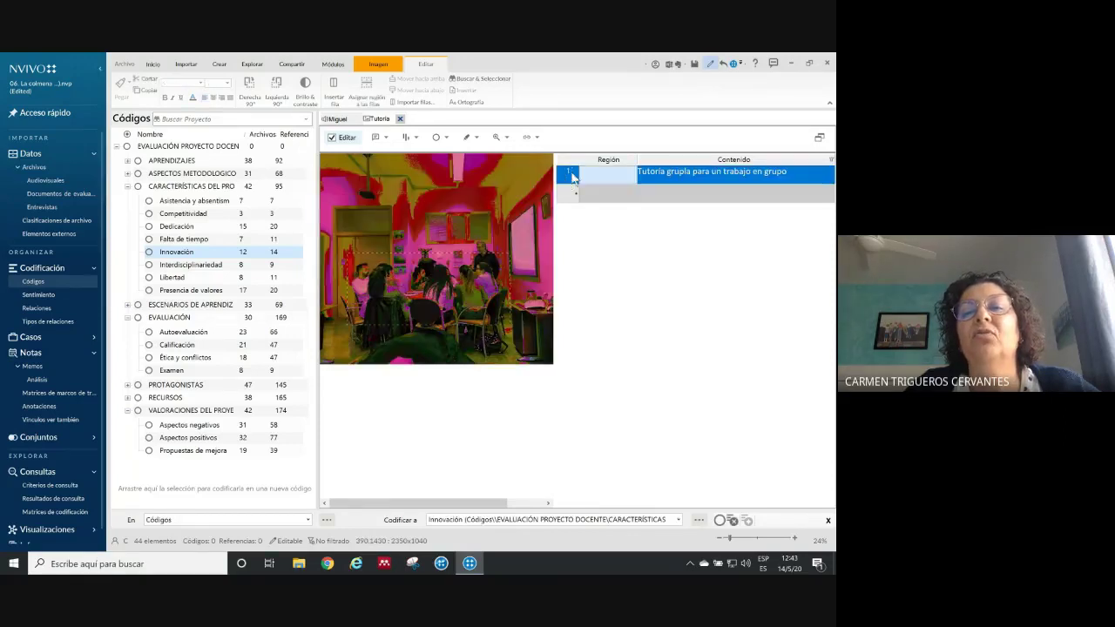
click(366, 85)
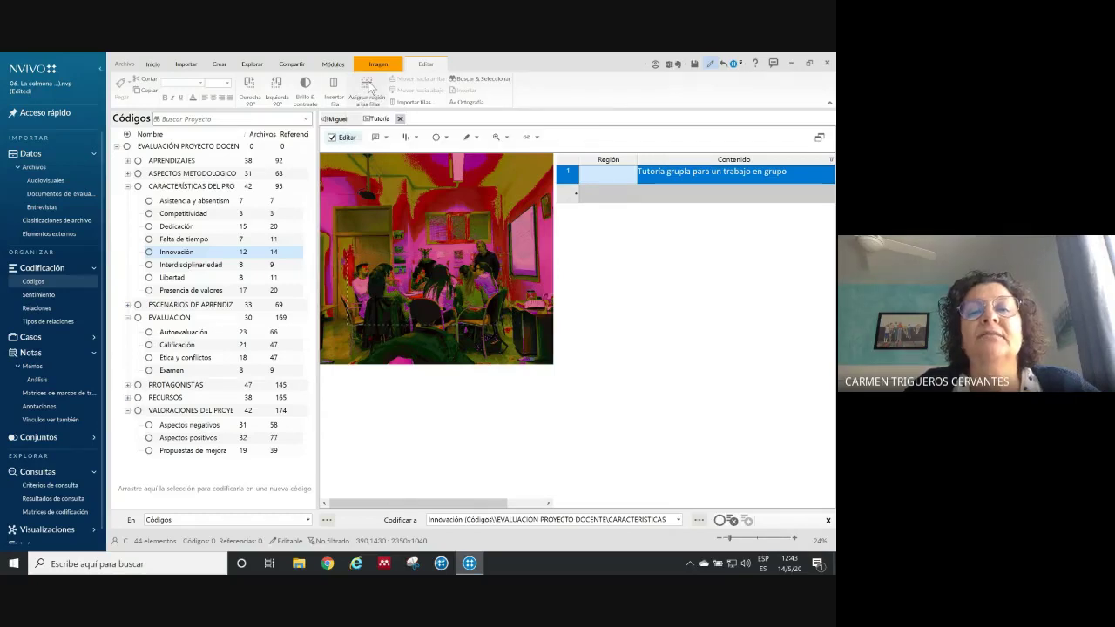
click(657, 186)
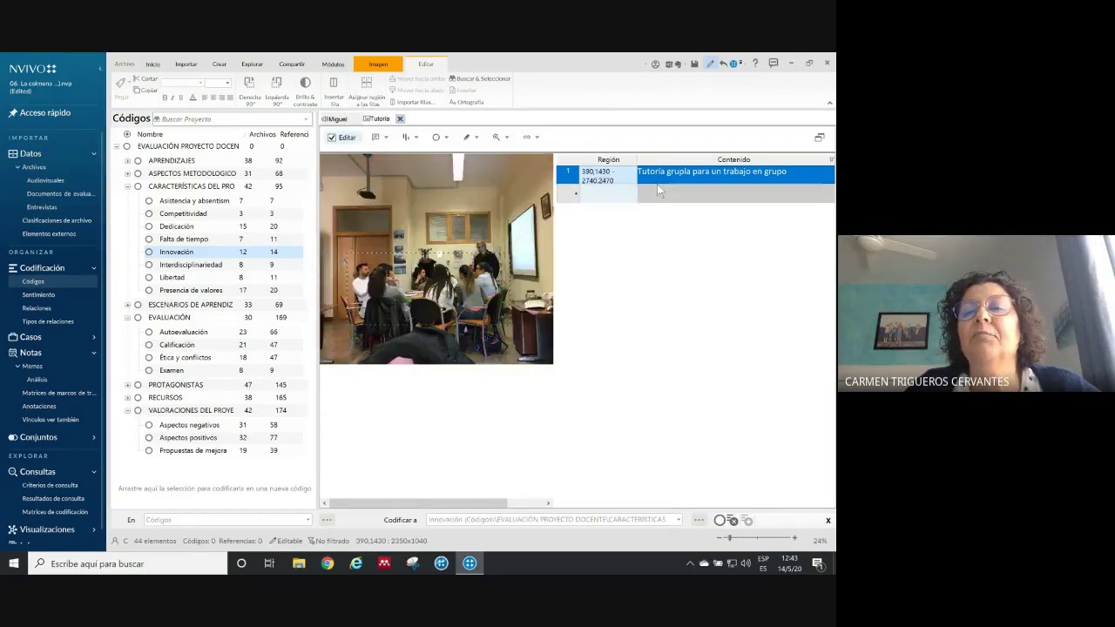
click(579, 173)
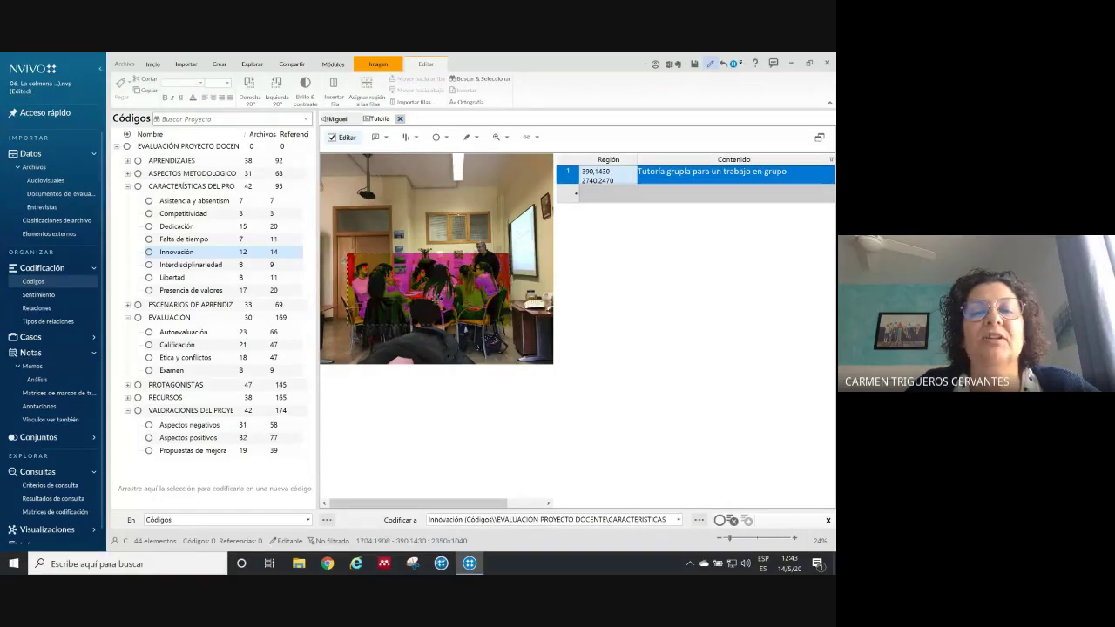
Select a region of about 1100 x 830 around the standing teacher and enter "papel protagonista del docente" as the second log row's content
click(670, 188)
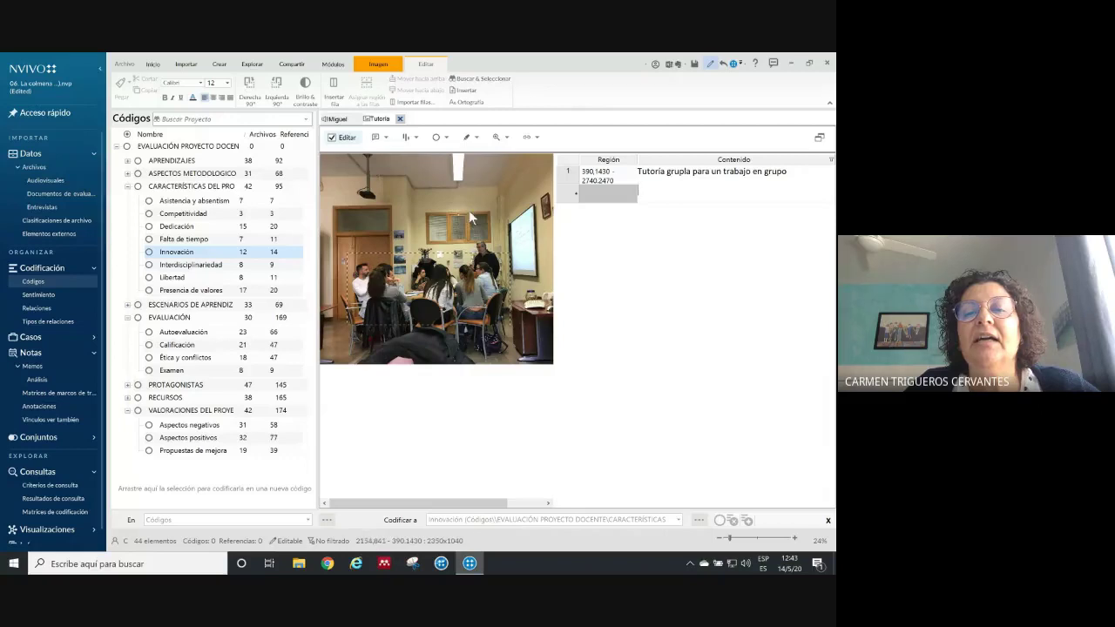
drag(468, 219, 544, 275)
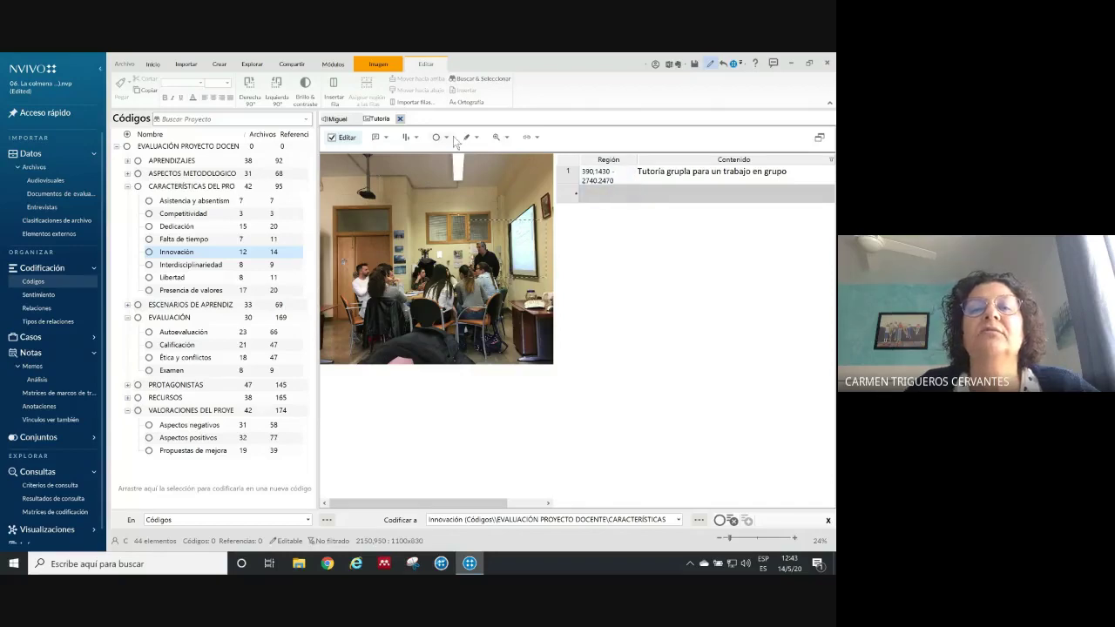
click(653, 196)
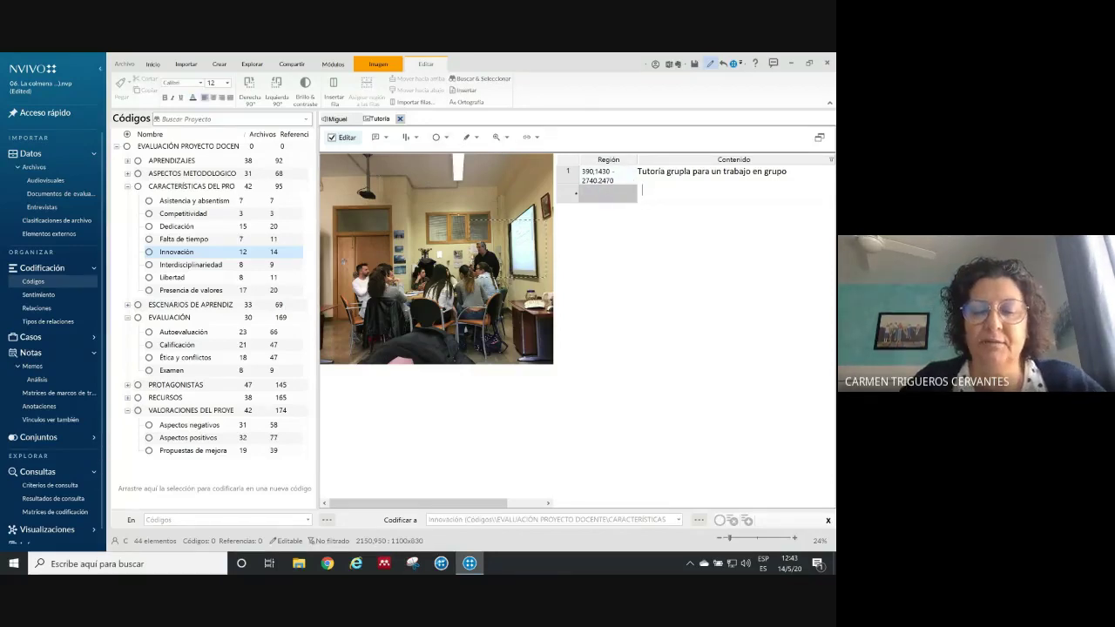
text(parte)
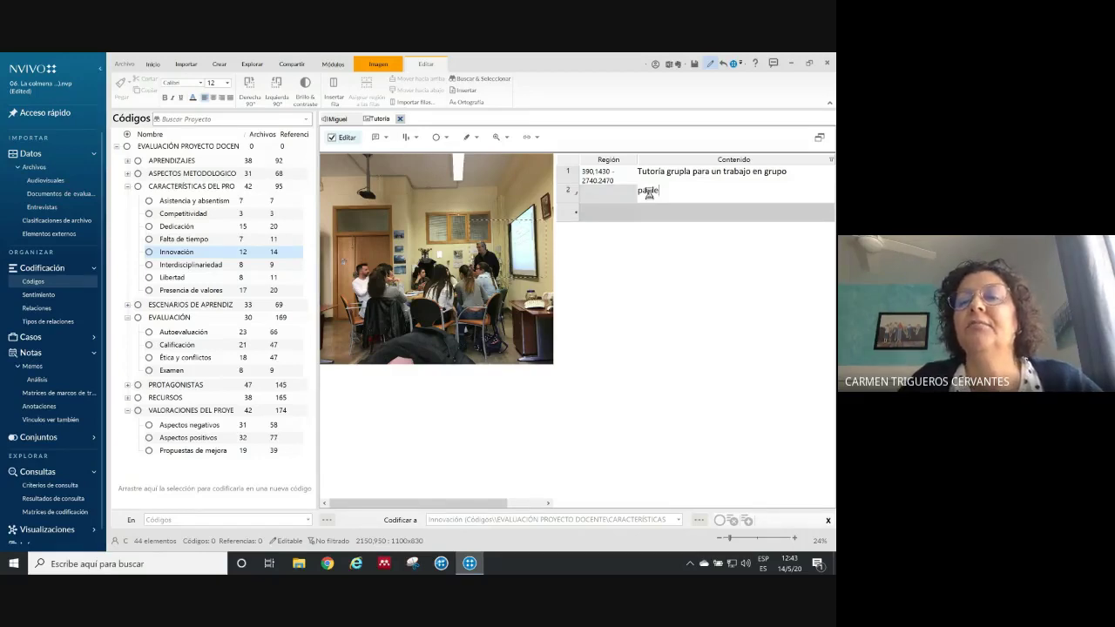
key(BackSpace)
key(BackSpace)
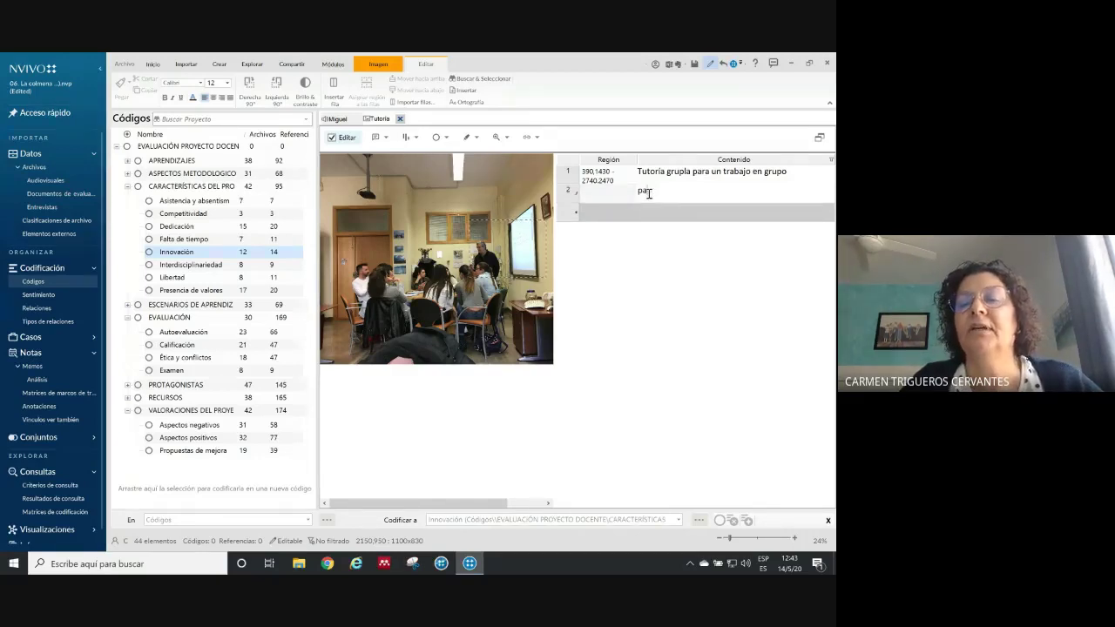
text(el pr)
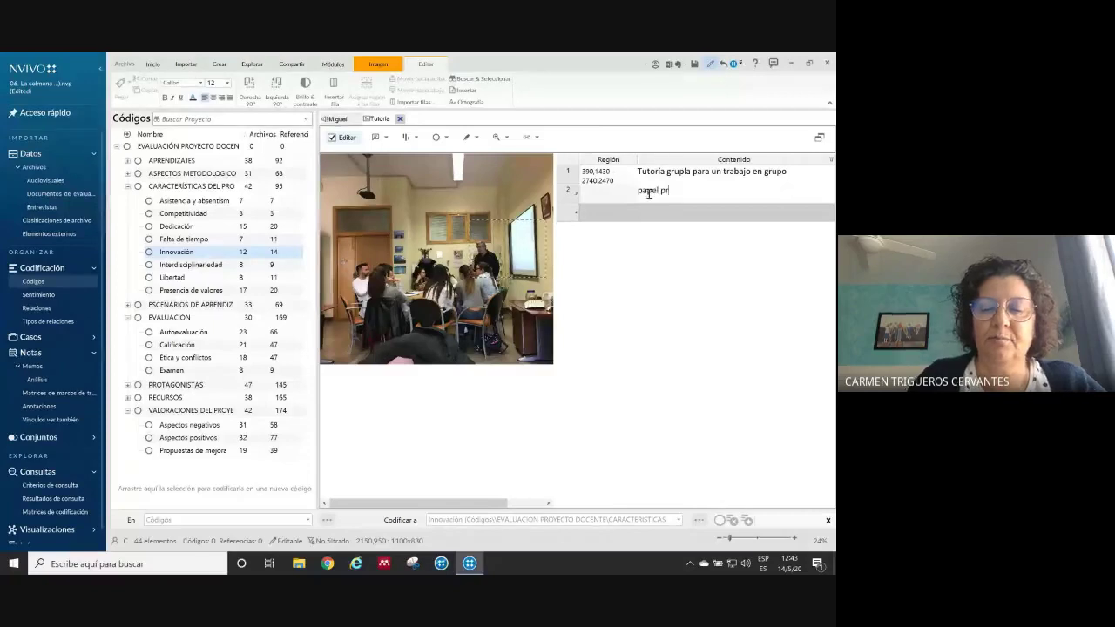
text(otagon)
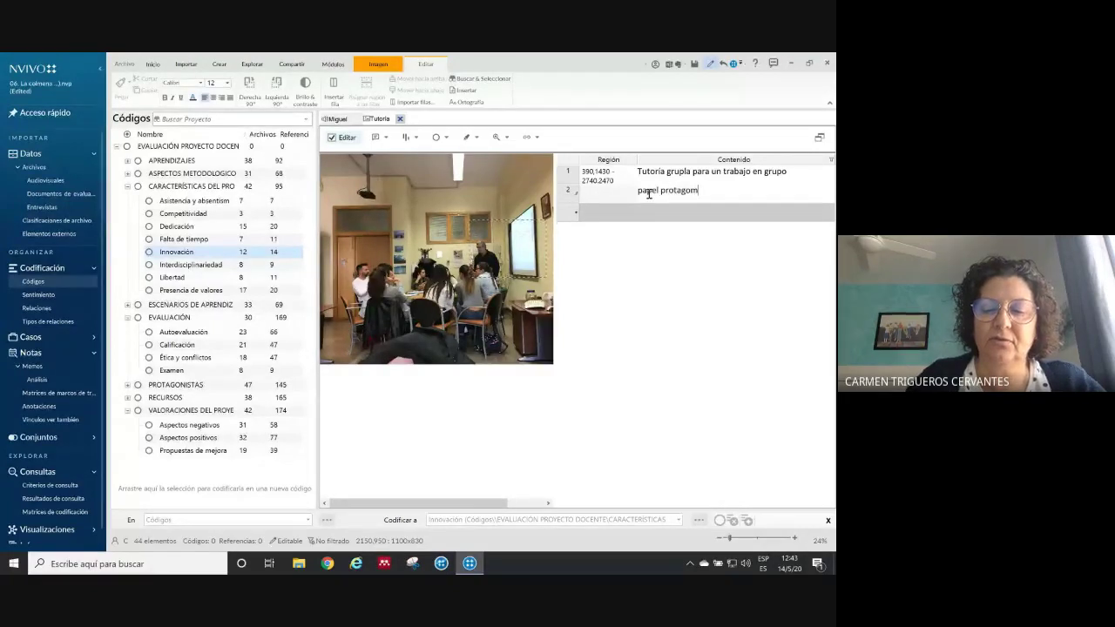
text(ista del)
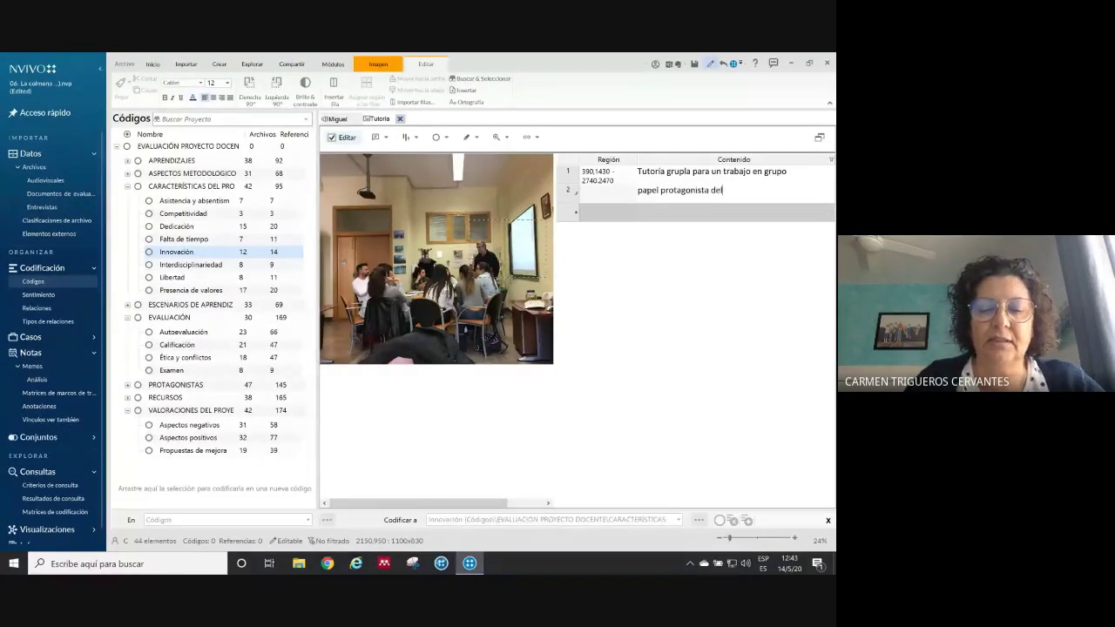
text( docente)
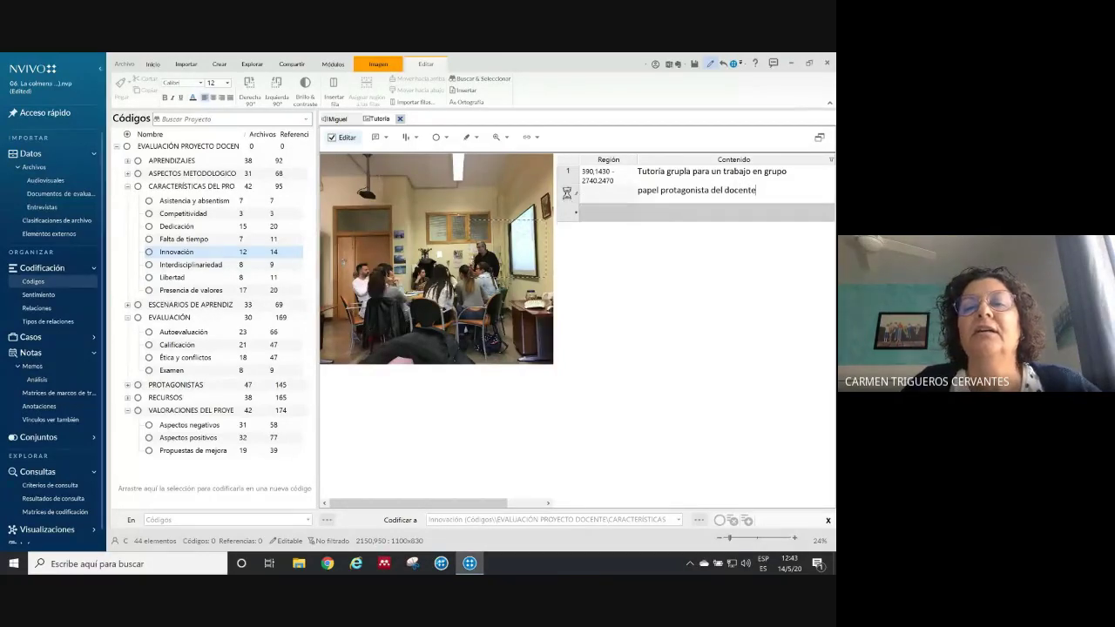
Assign the selected image region to the second log row and code that row to Docentes under PROTAGONISTAS
click(567, 192)
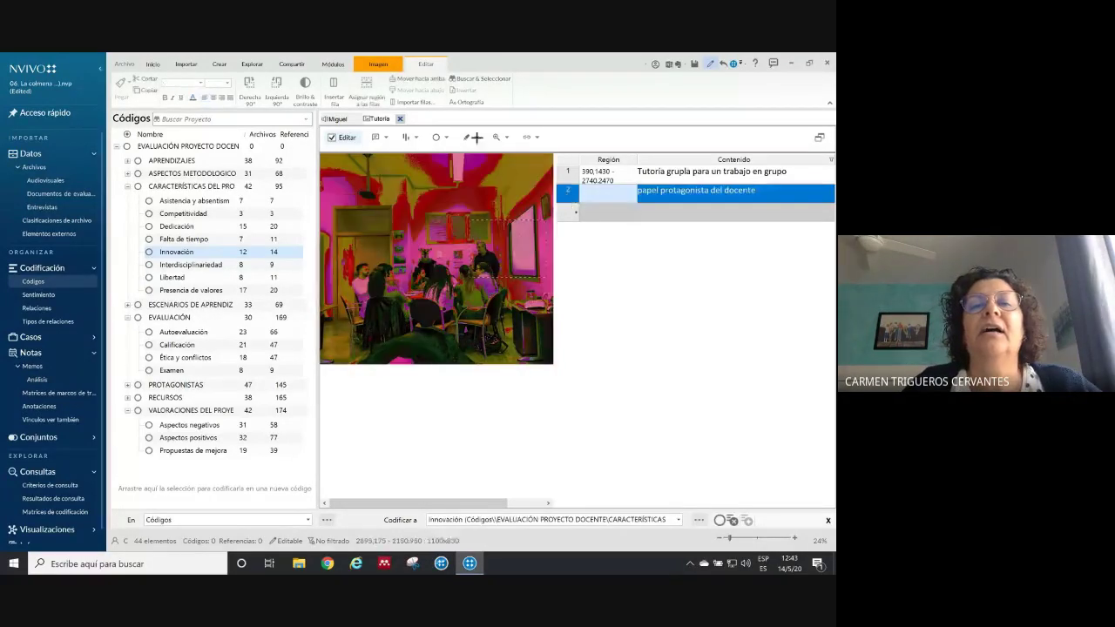
click(366, 89)
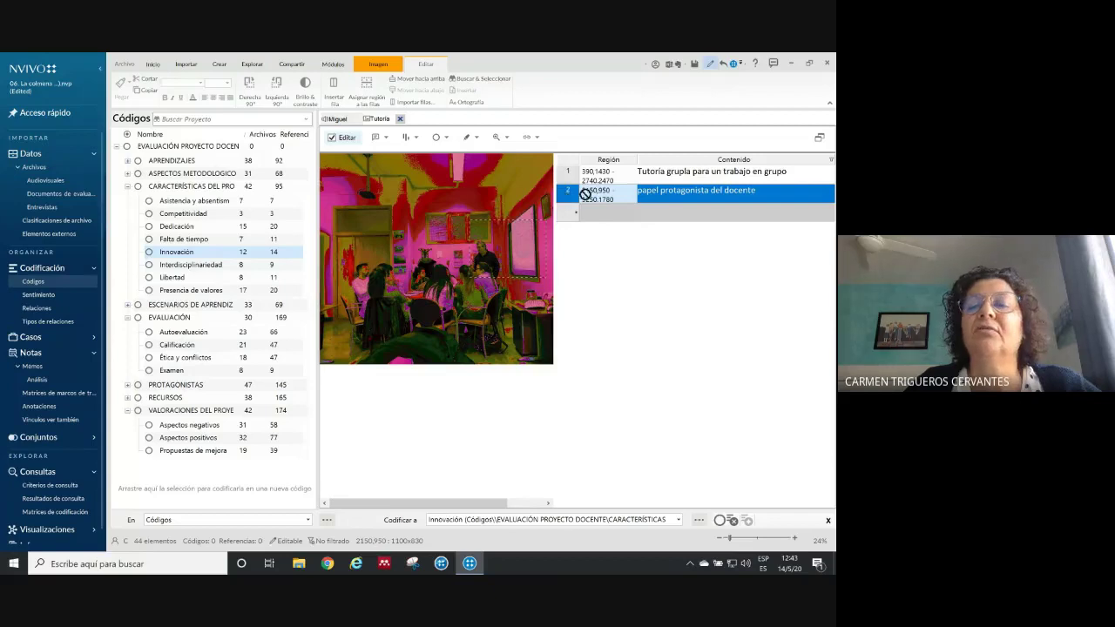
click(128, 385)
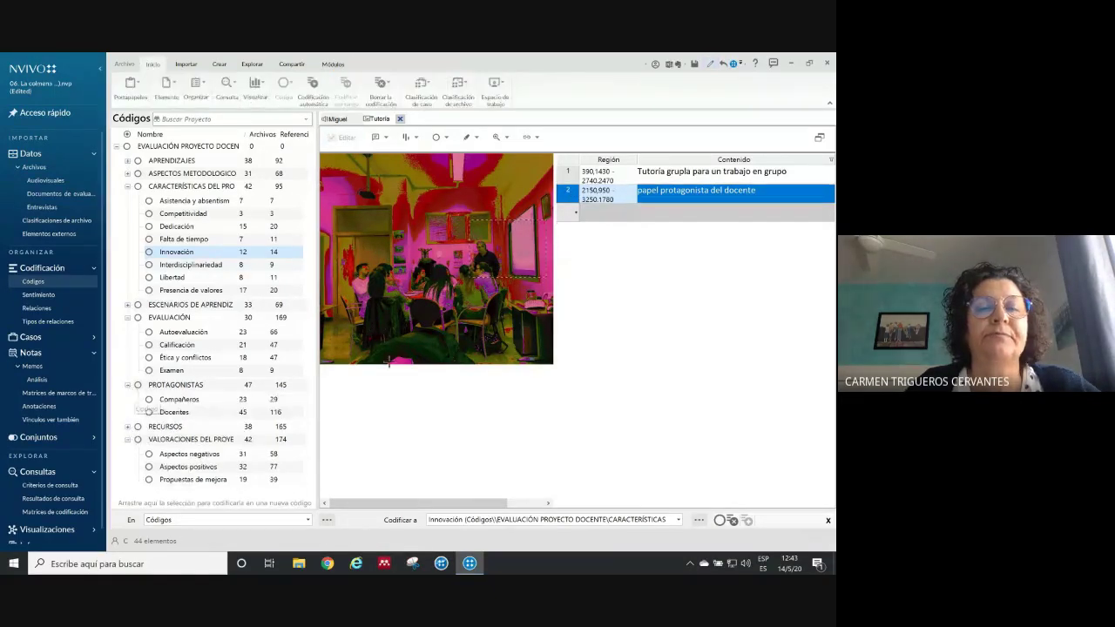
click(568, 196)
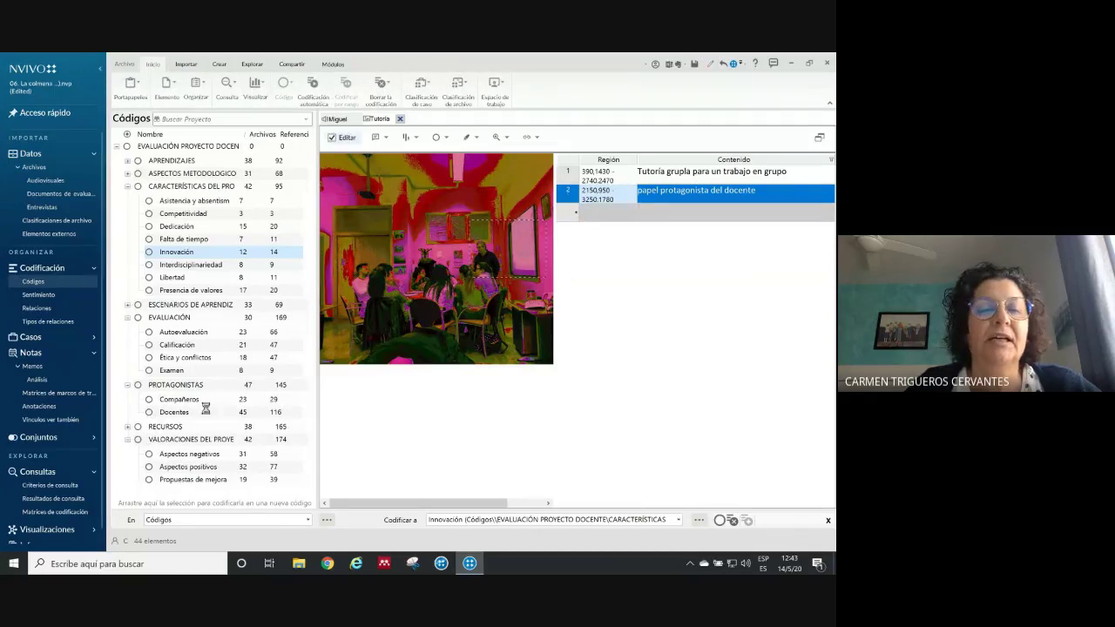
drag(209, 414, 521, 253)
Code the first log row, about the group tutorial, to both Compañeros and Trabajos en grupo
click(568, 174)
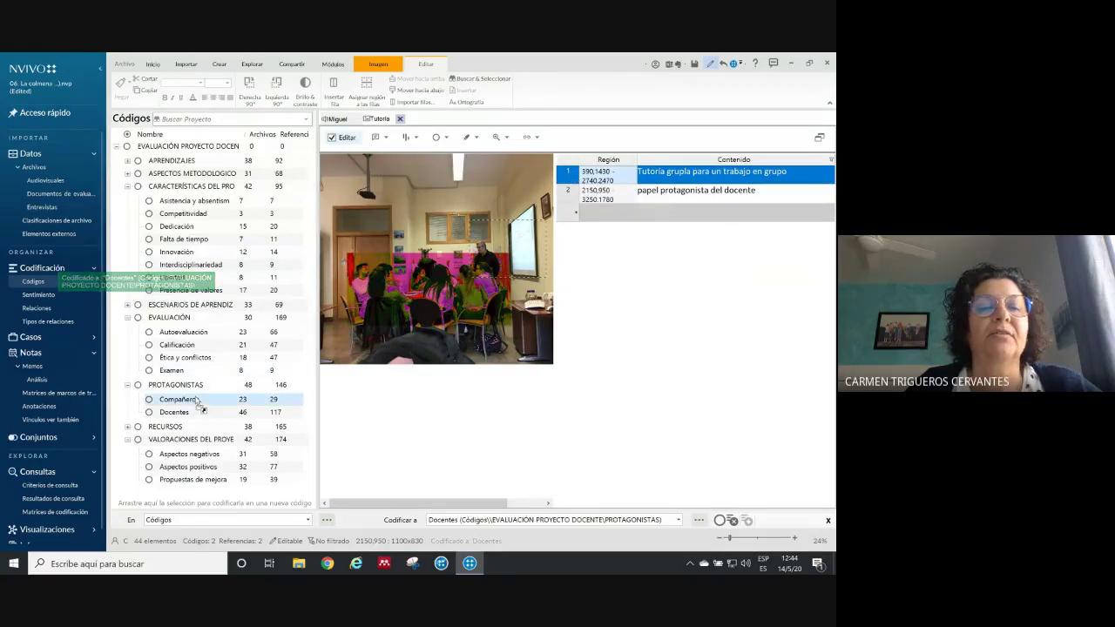
drag(198, 401, 514, 253)
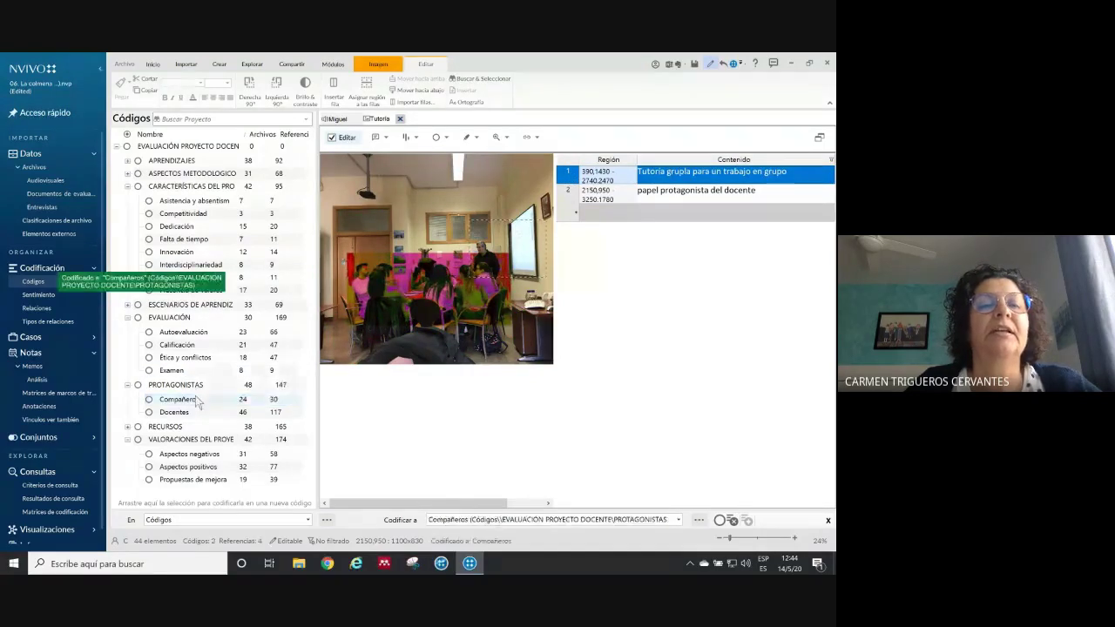
click(128, 173)
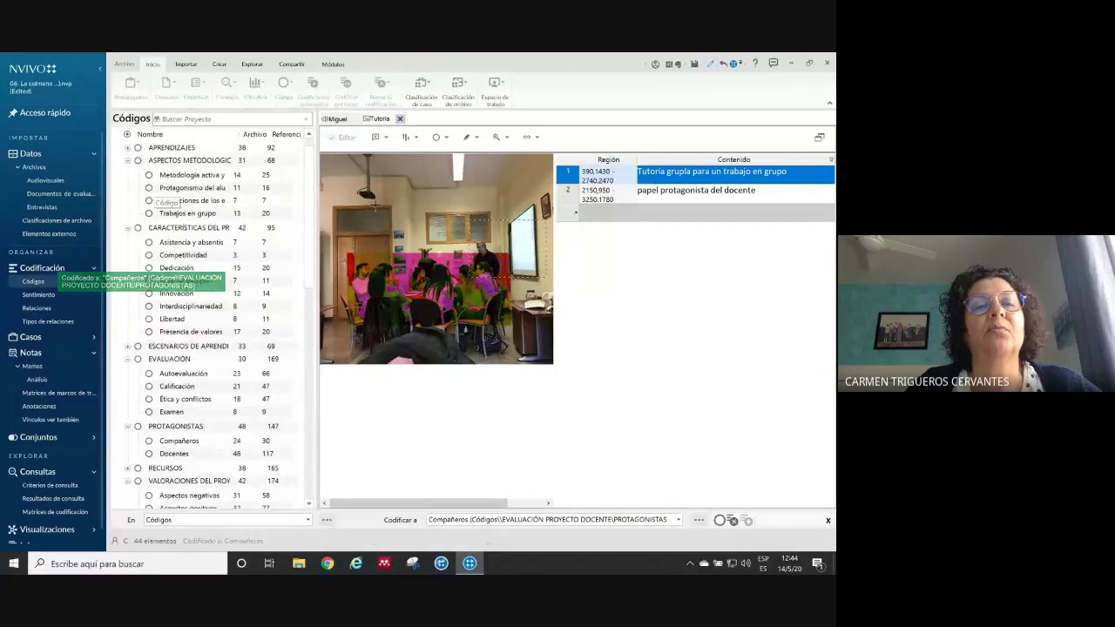
click(390, 184)
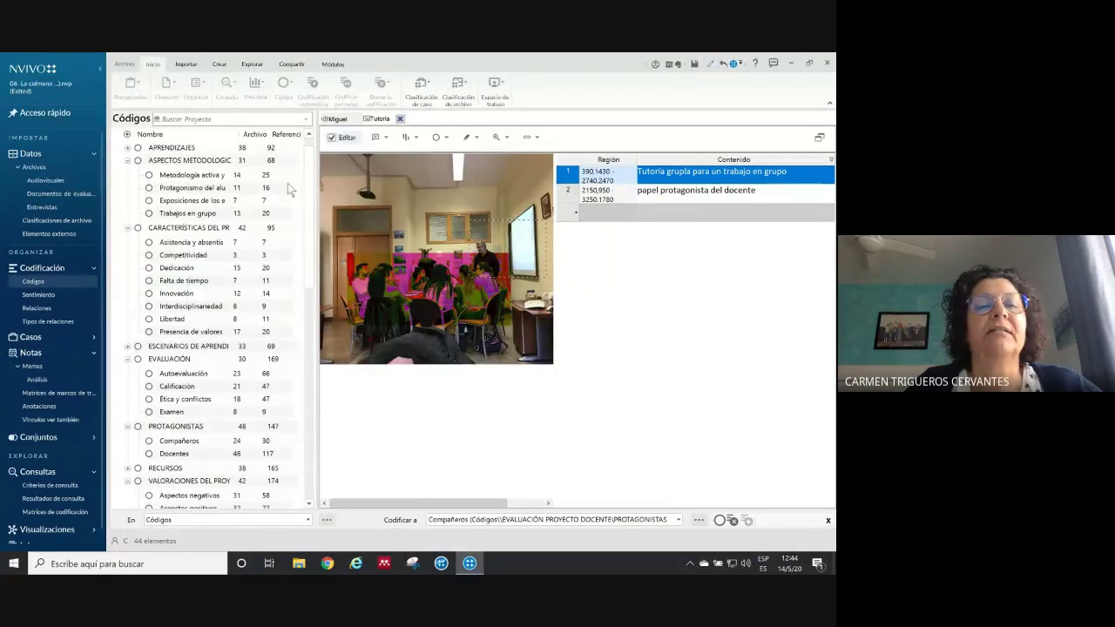
drag(207, 219, 207, 219)
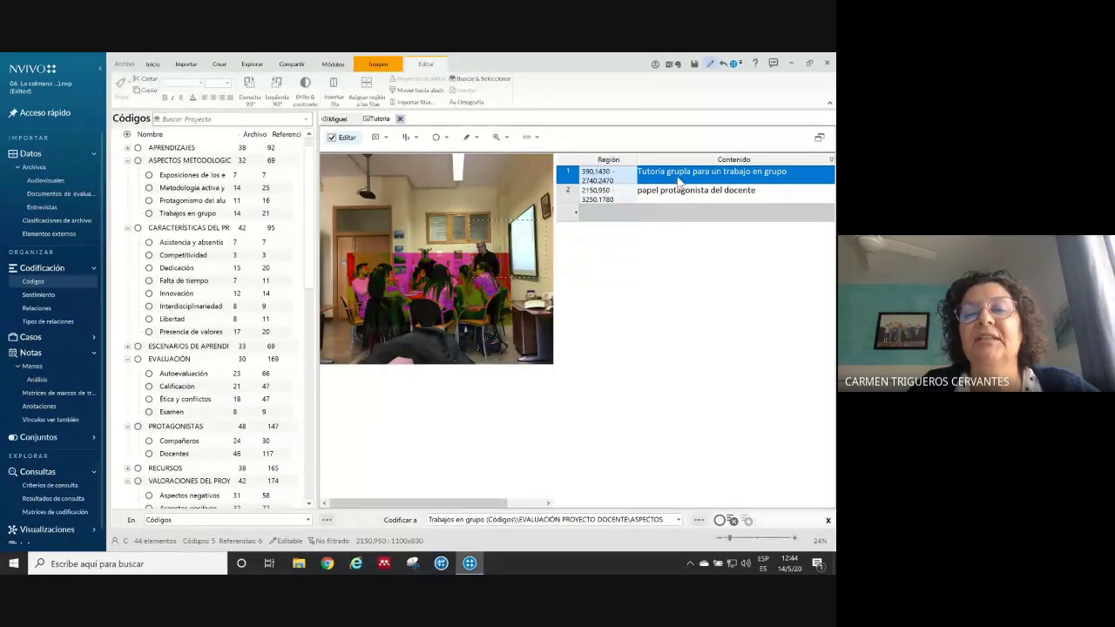
Open the Trabajos en grupo code, examine its coded region in the Tutoría image, and close both the code and the image
click(200, 215)
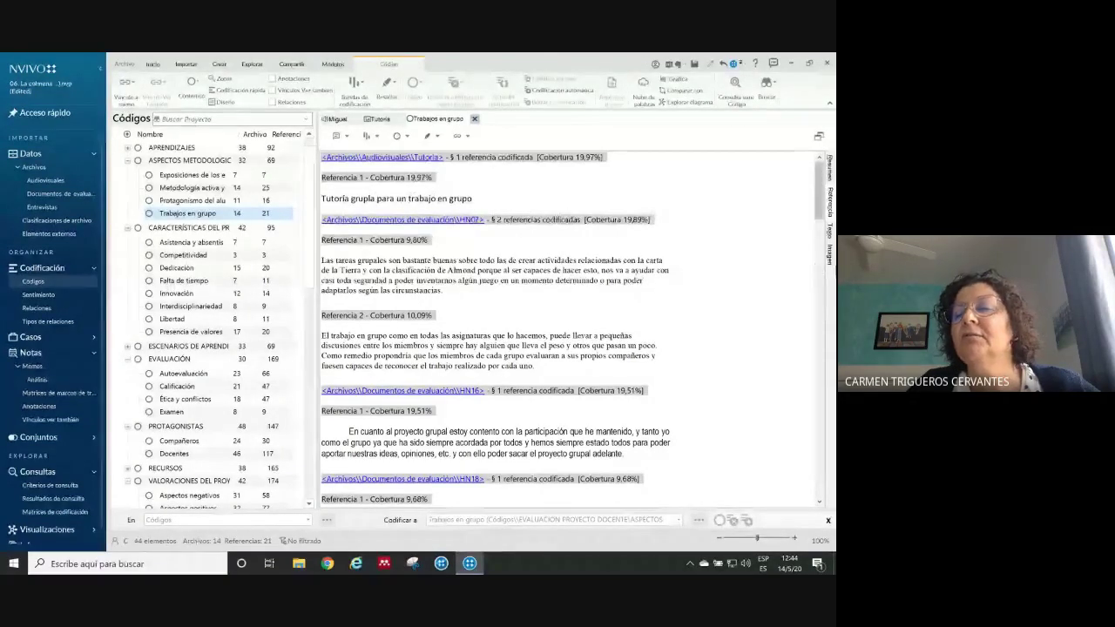
click(830, 258)
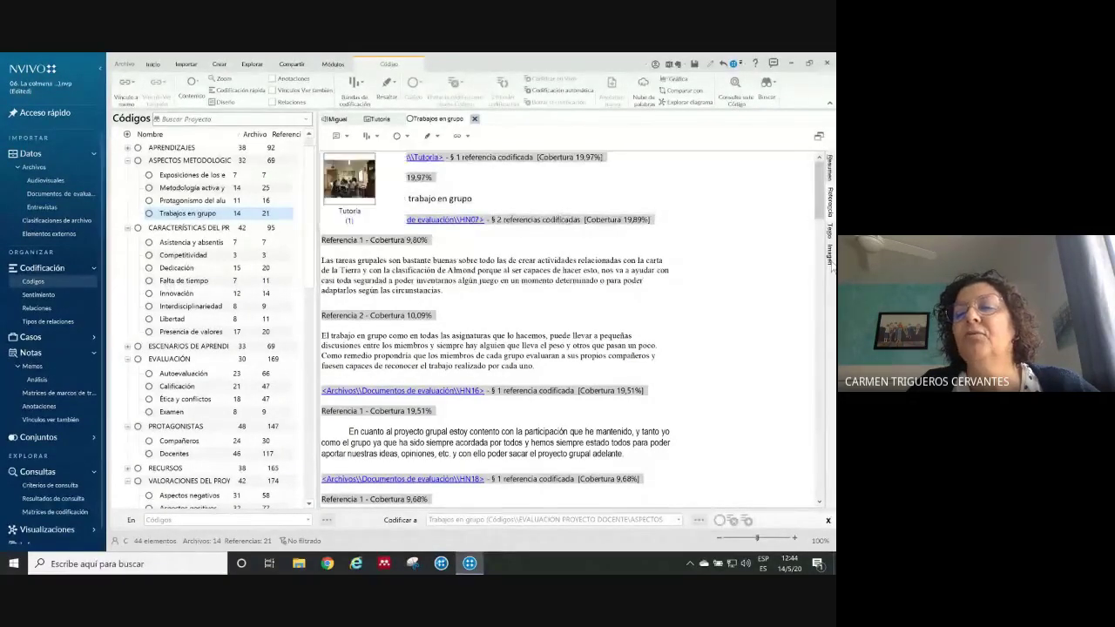
click(369, 179)
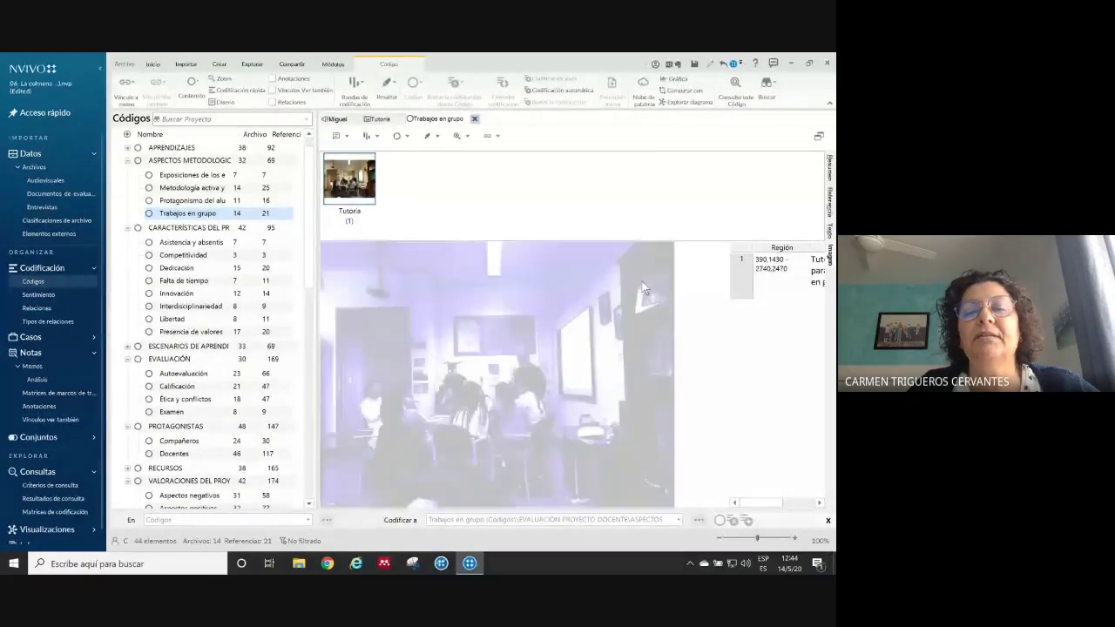
click(745, 279)
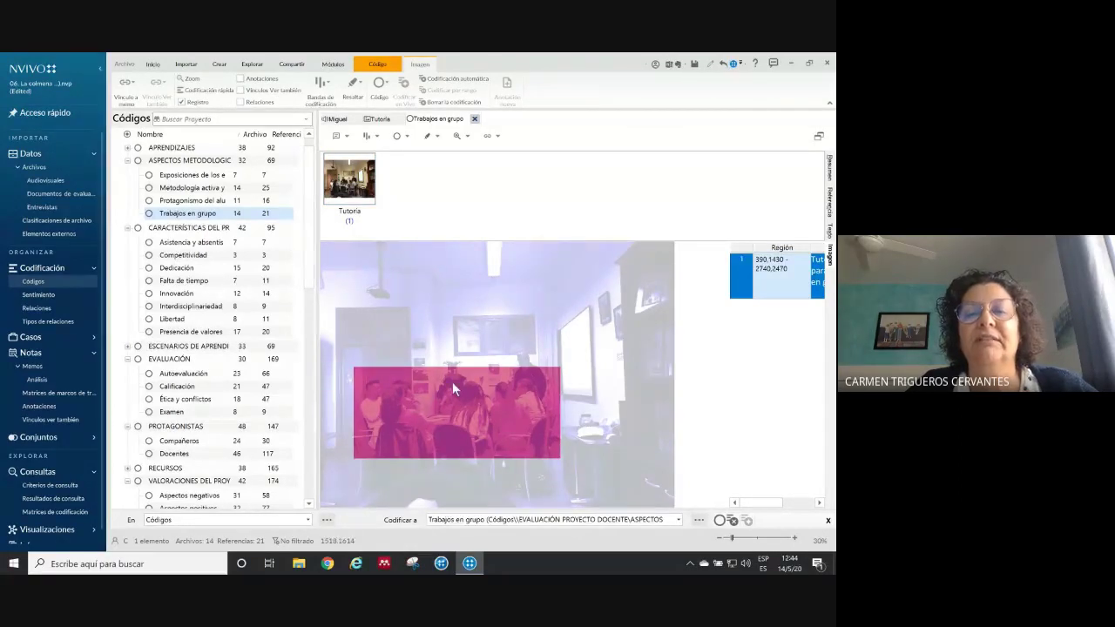
click(475, 119)
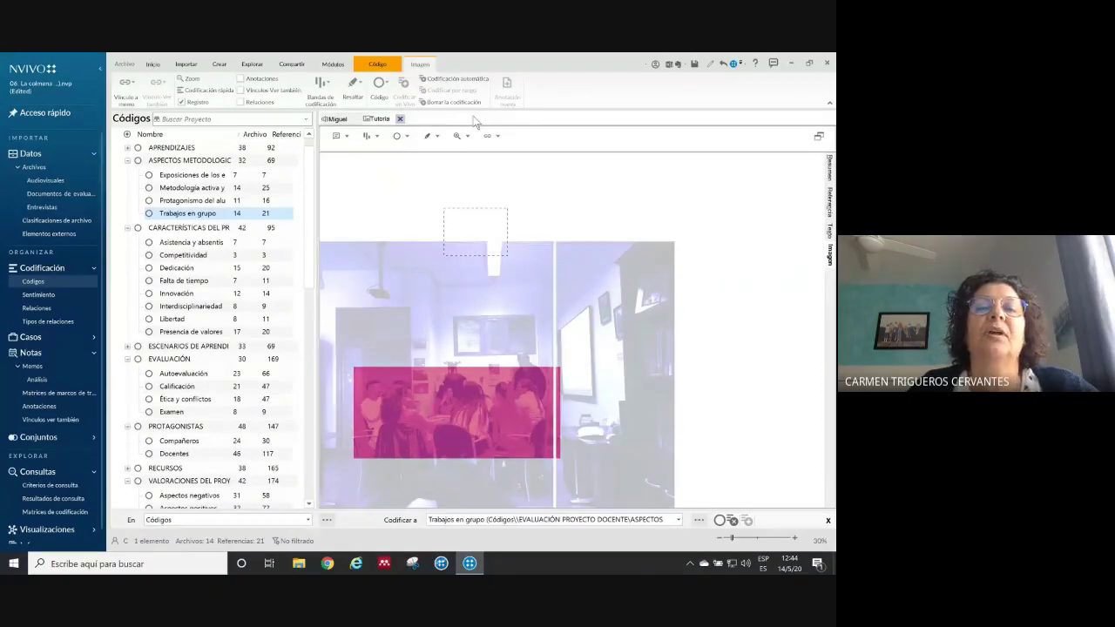
click(400, 119)
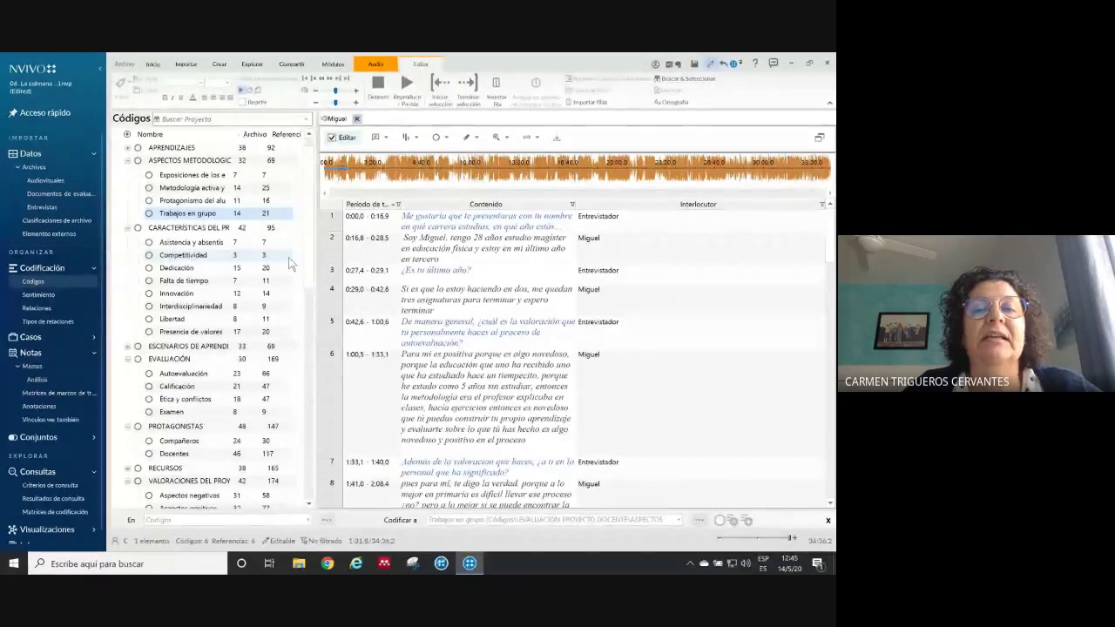
Open the El-Aprendizaje-Cooperativo-Rubic video from the audiovisual files and play its beginning
click(48, 180)
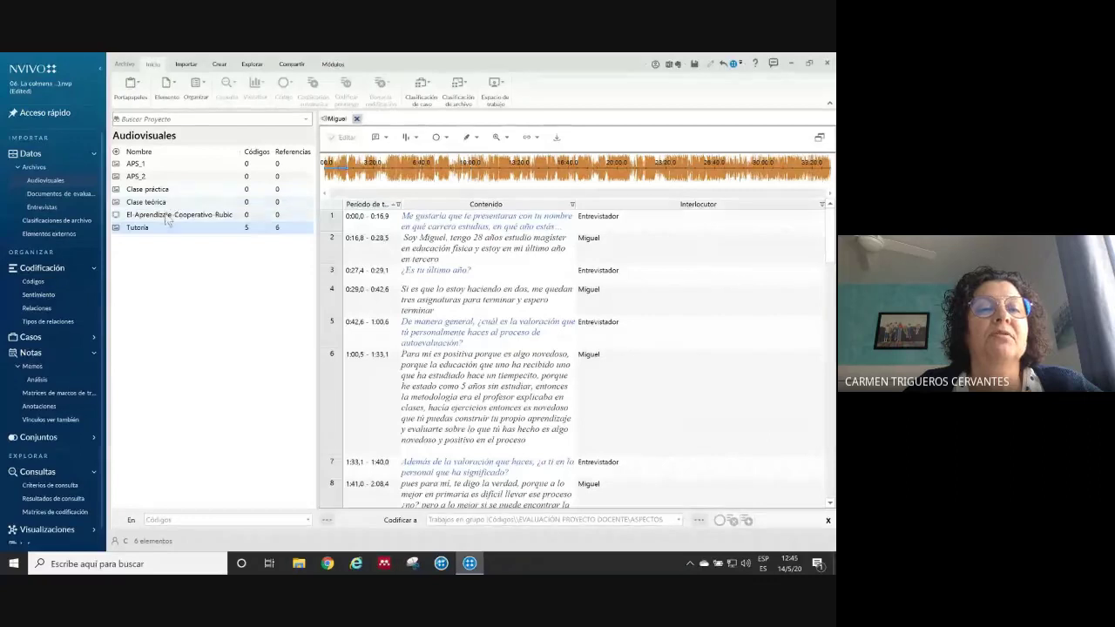
click(168, 215)
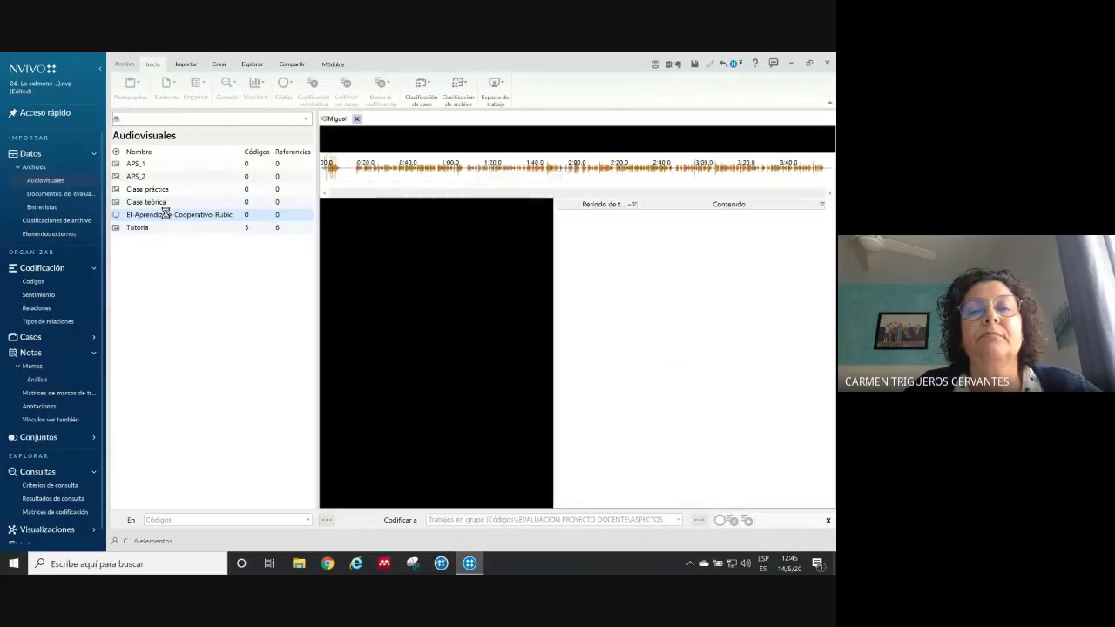
click(537, 83)
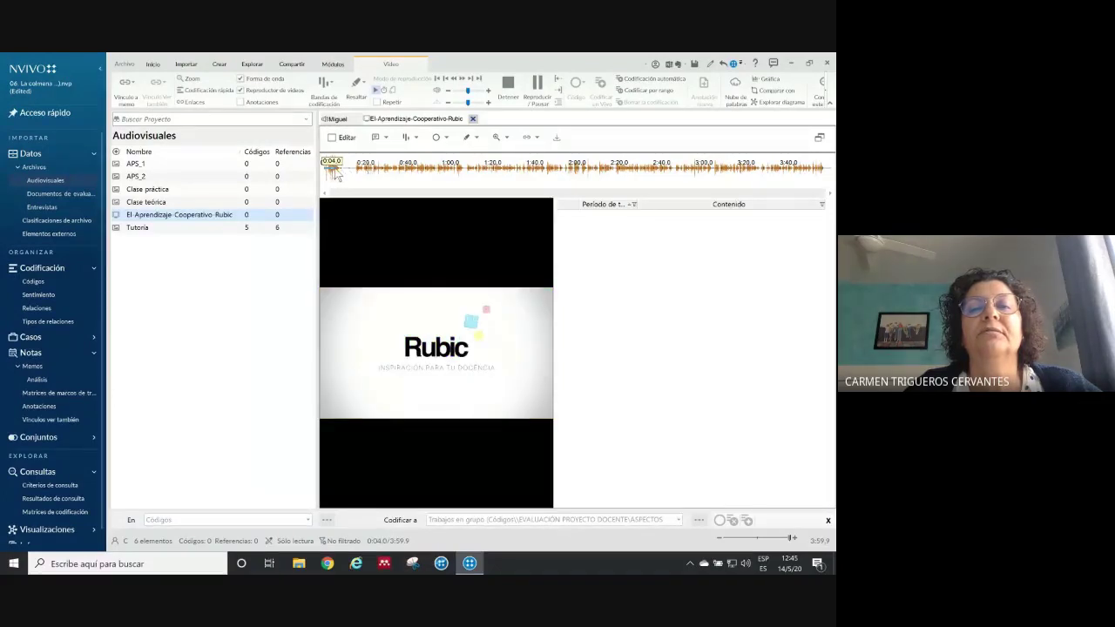
click(368, 169)
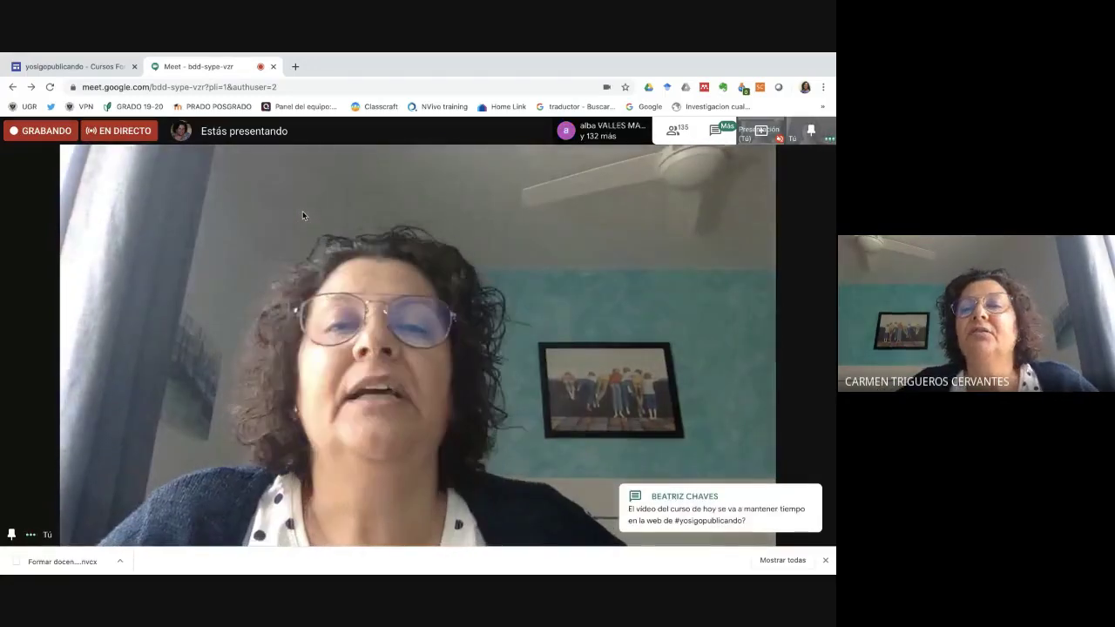
Return to NVivo, try to transcribe the El-Aprendizaje-Cooperativo-Rubic video in Spanish with the Transcription module, and close its dialog
key(alt+Tab)
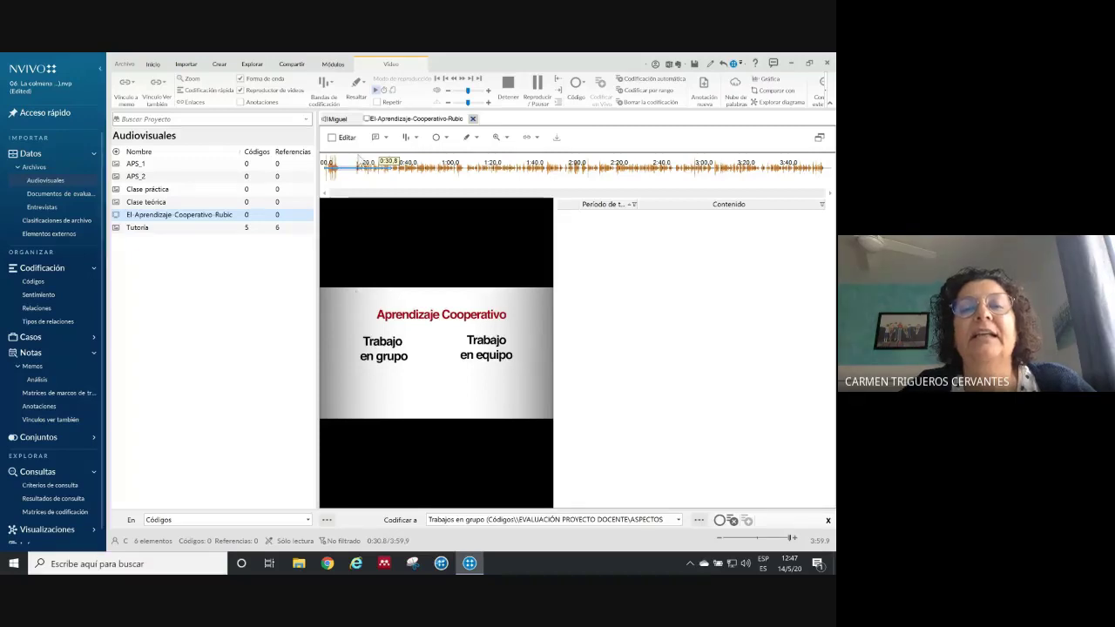
click(336, 65)
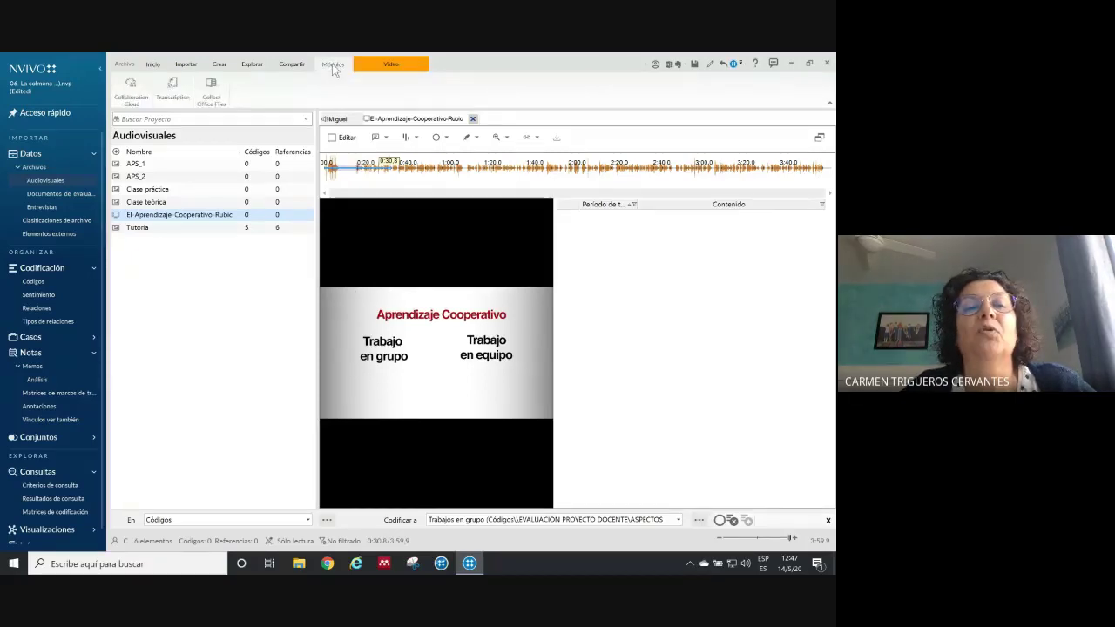
click(179, 98)
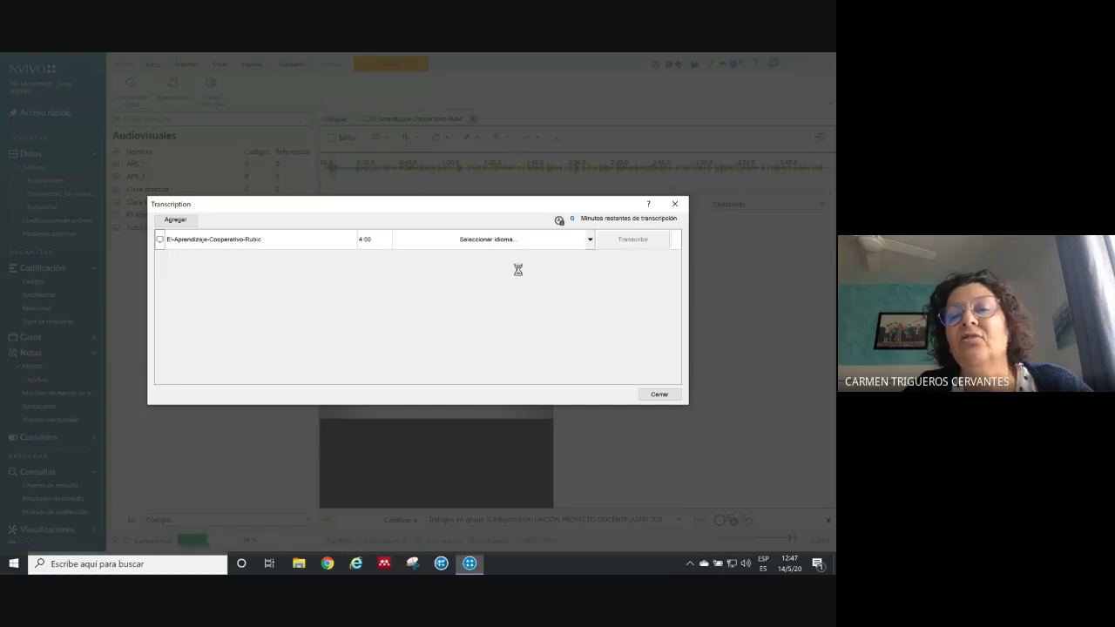
click(590, 241)
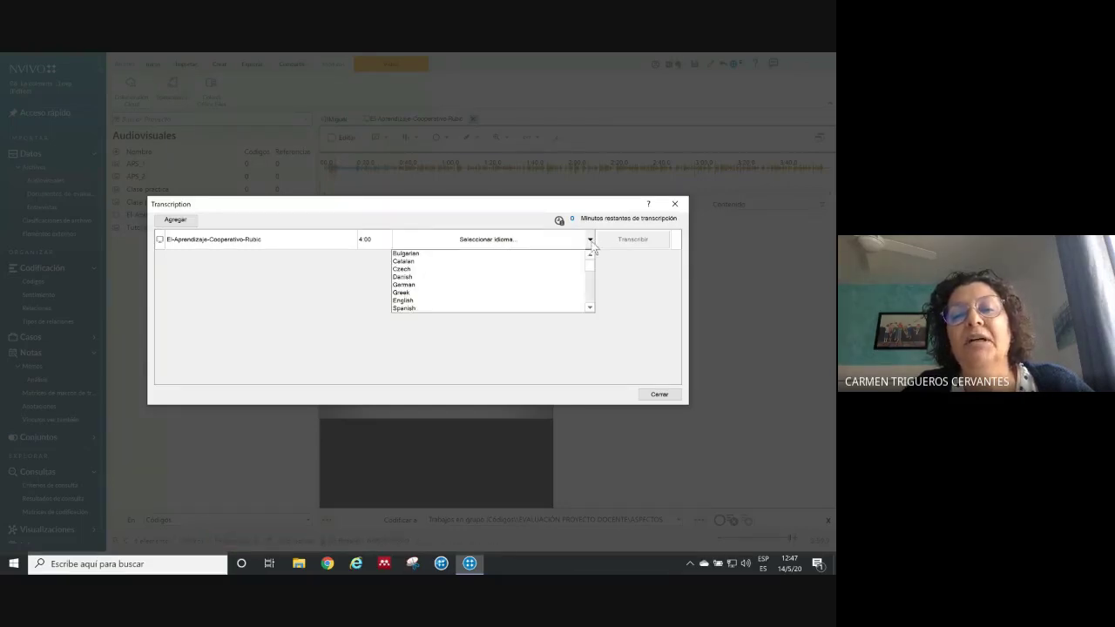
click(496, 309)
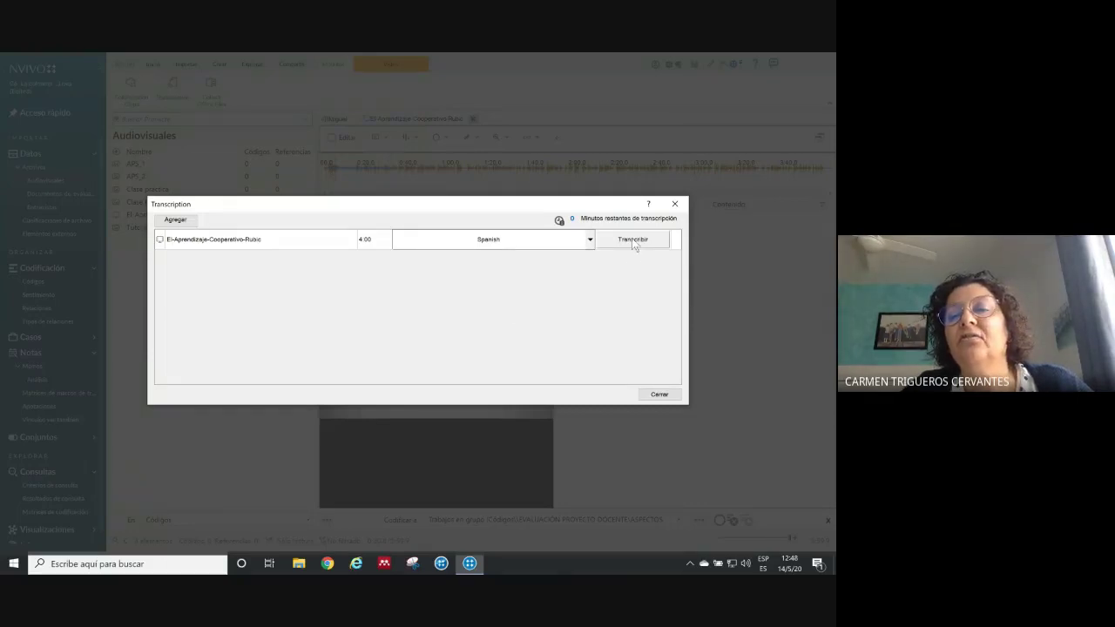
click(632, 242)
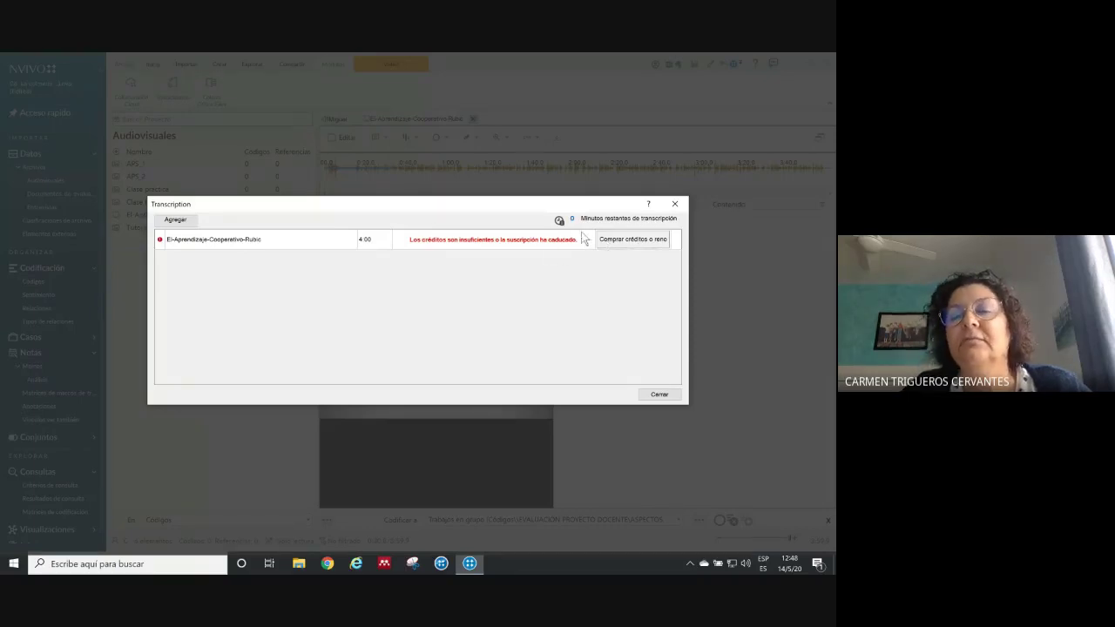
click(678, 207)
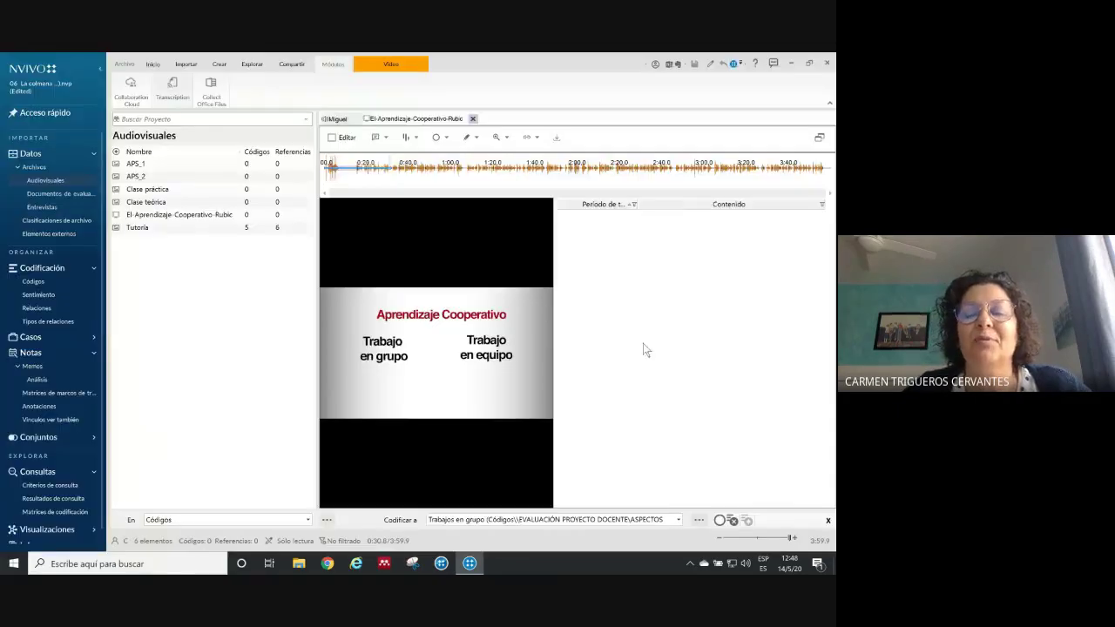
Close the El-Aprendizaje-Cooperativo-Rubic video and the open interview audio, and start importing a survey from Excel
click(472, 119)
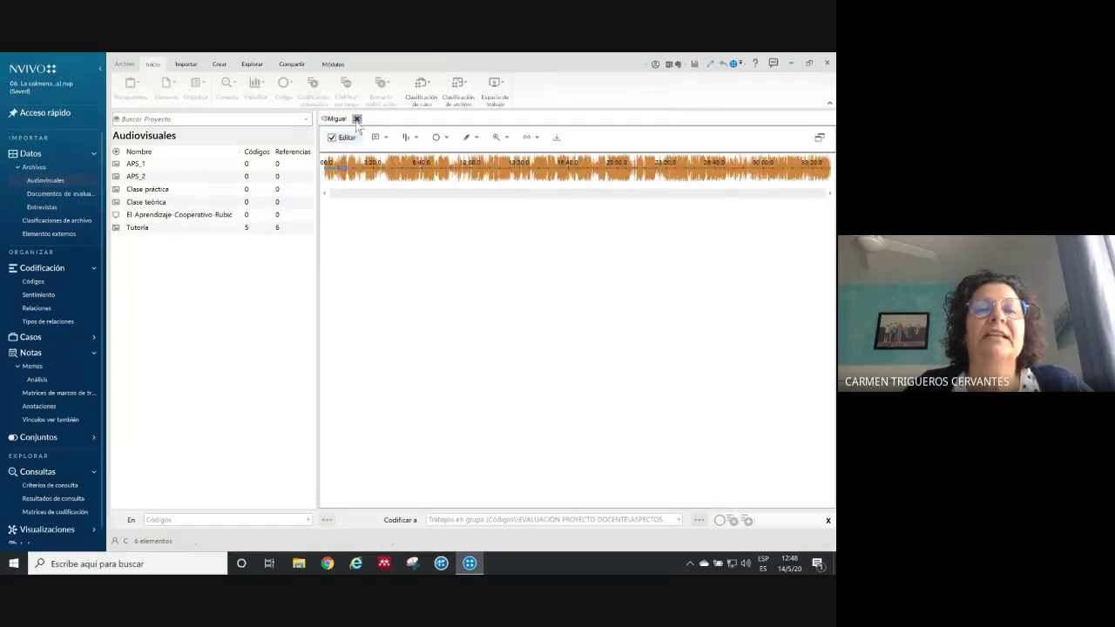
key(ctrl+F4)
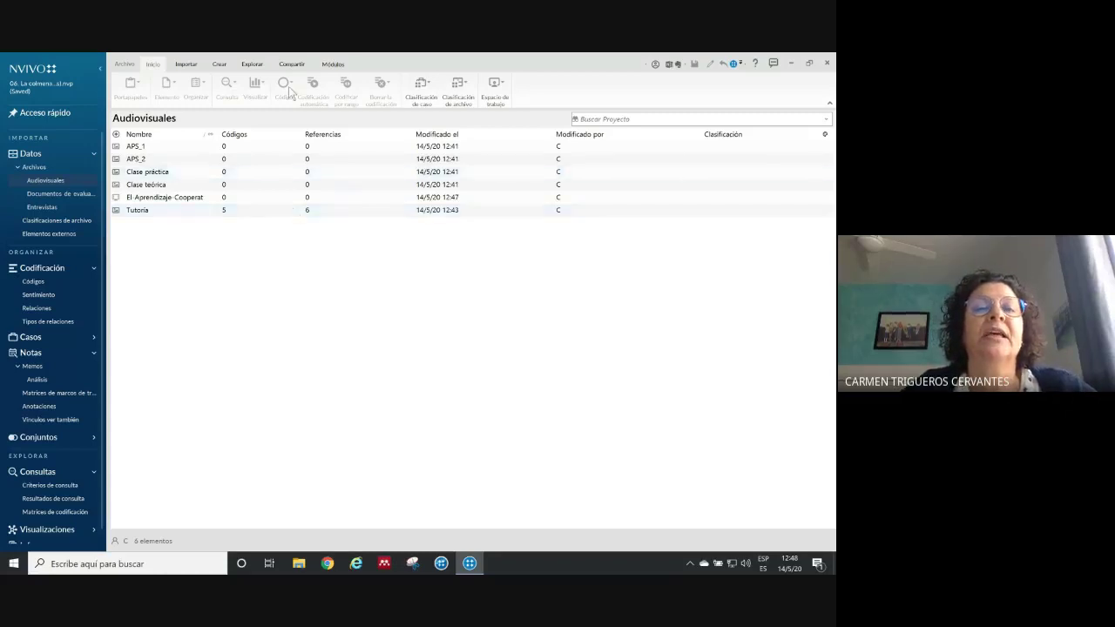
click(186, 65)
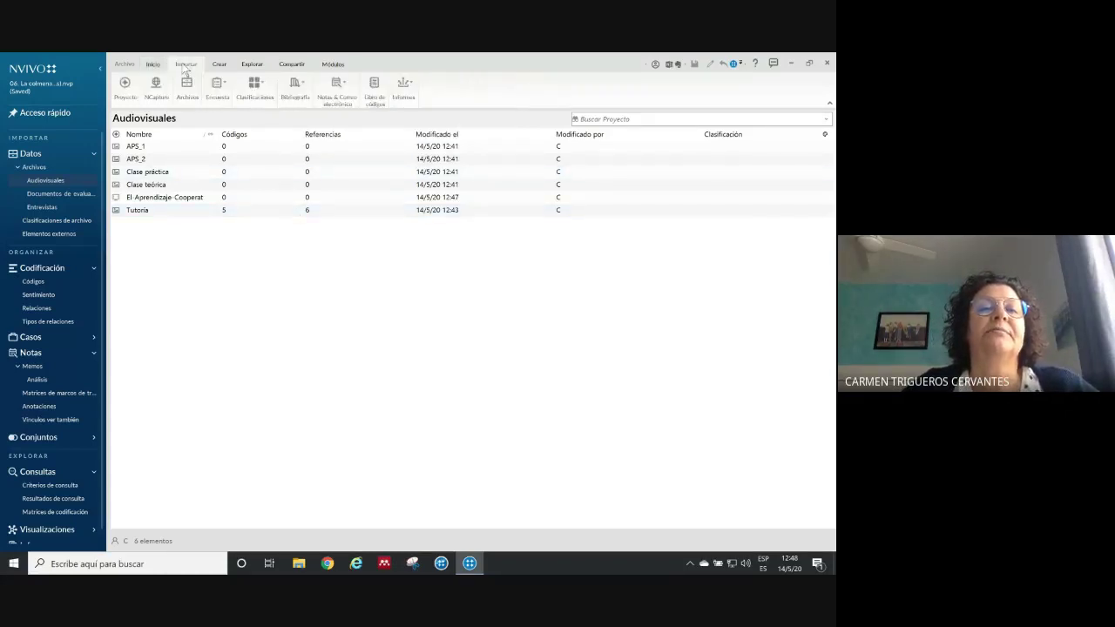
click(225, 86)
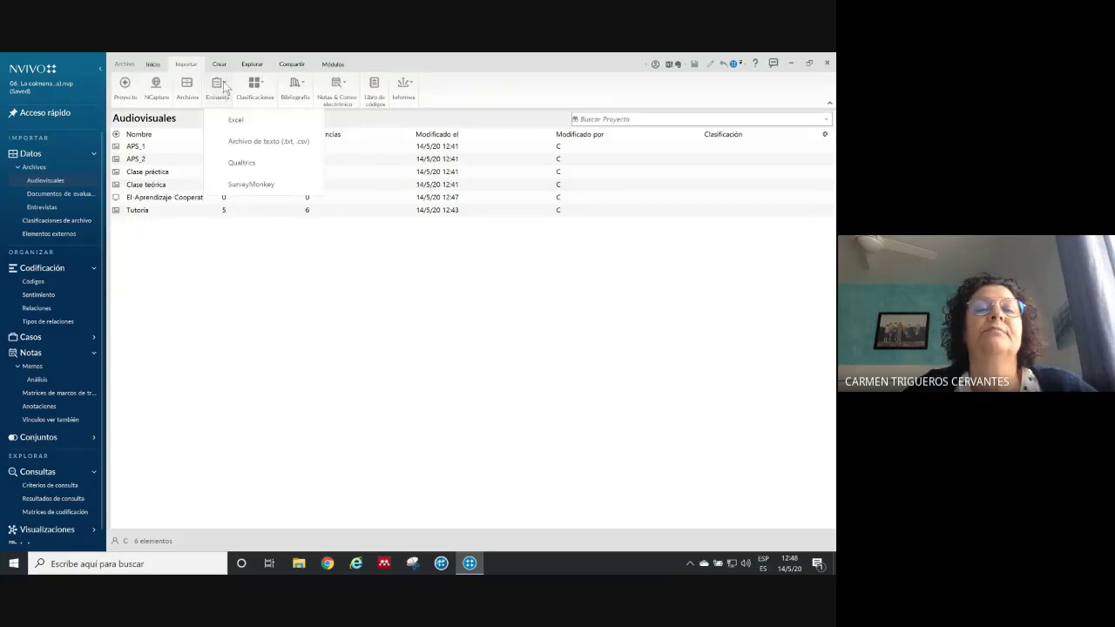
click(255, 121)
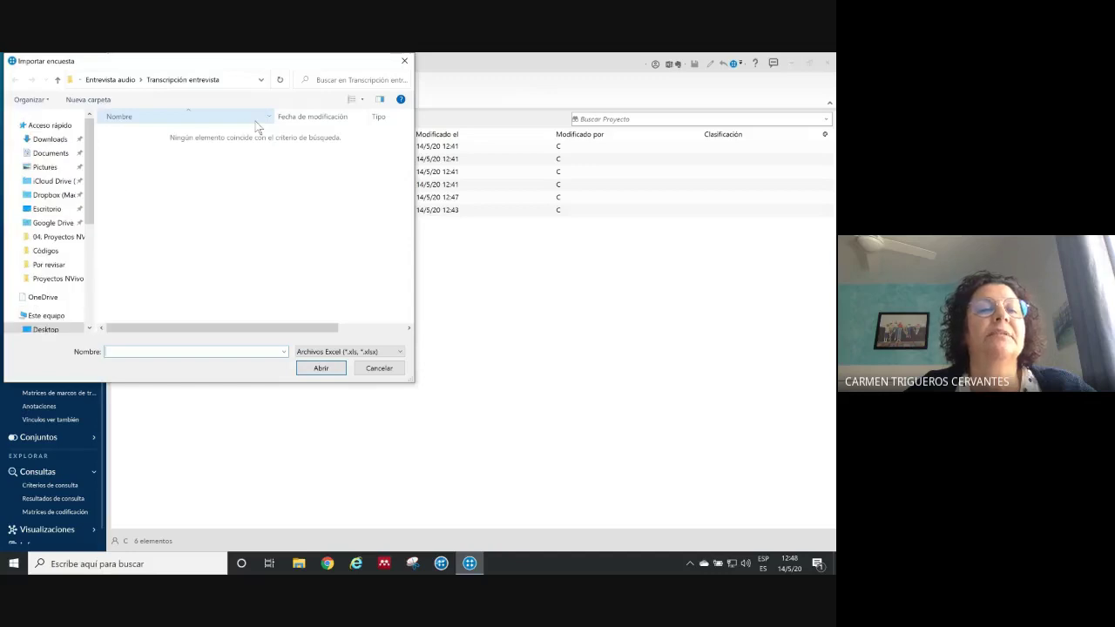
Browse the My Cloud Home (U:) drive to the 01. Cursos folder inside 17. NVIVO
scroll(66, 227, down, 1)
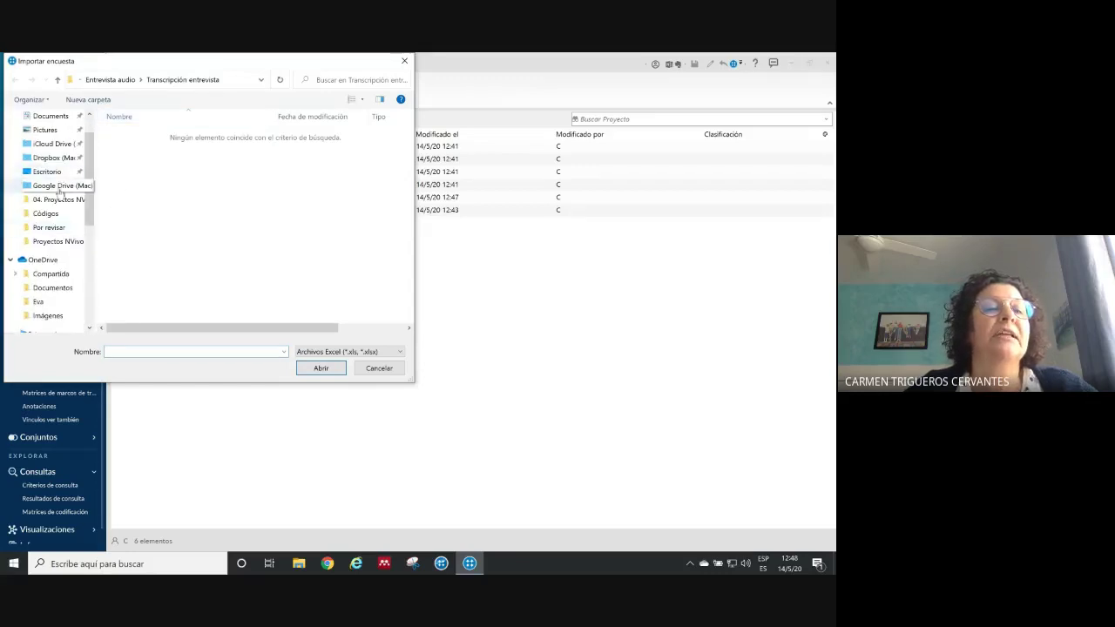
scroll(59, 193, down, 3)
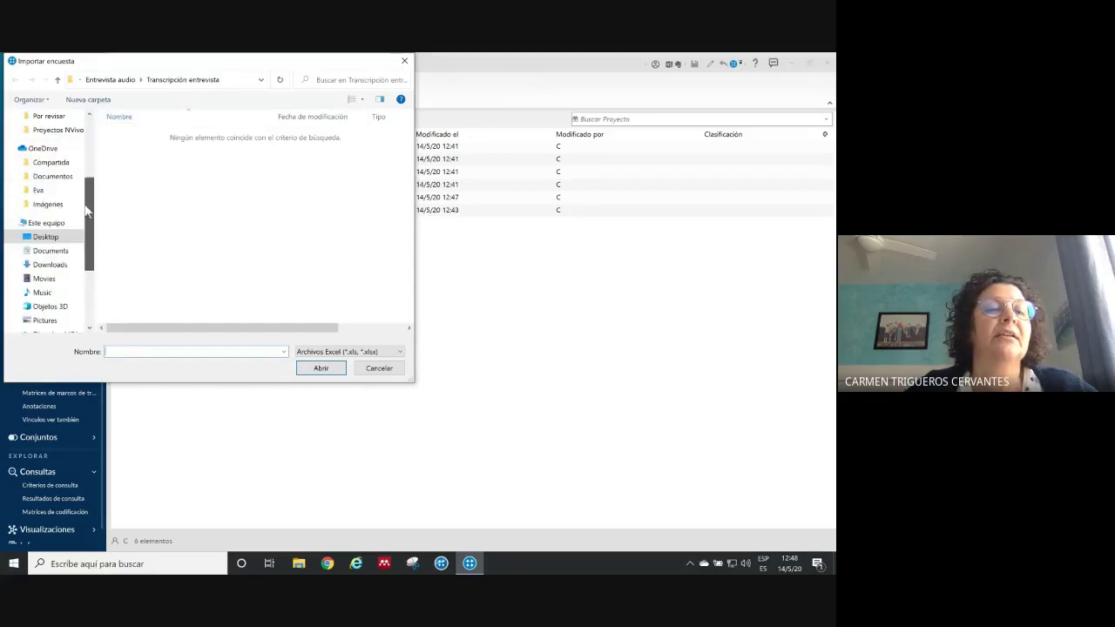
scroll(65, 313, down, 1)
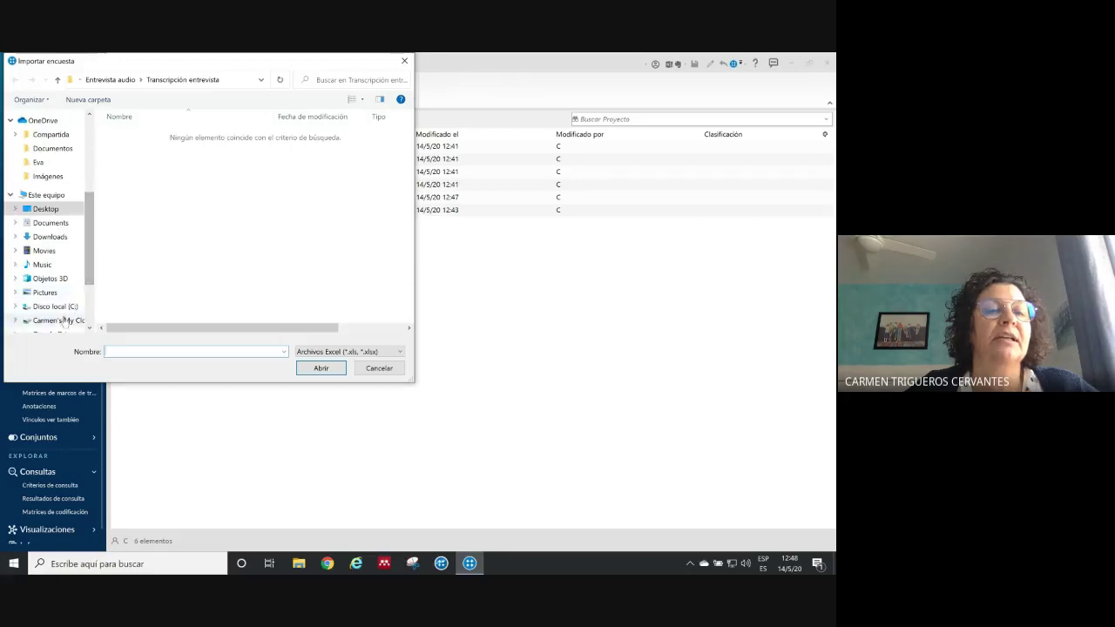
click(66, 321)
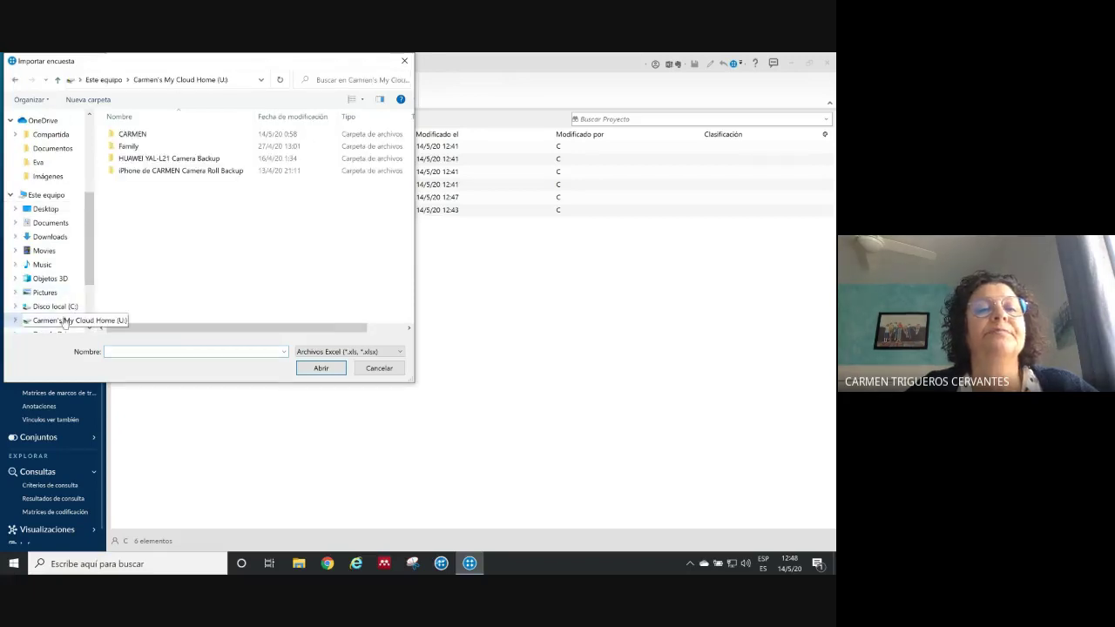
double_click(133, 135)
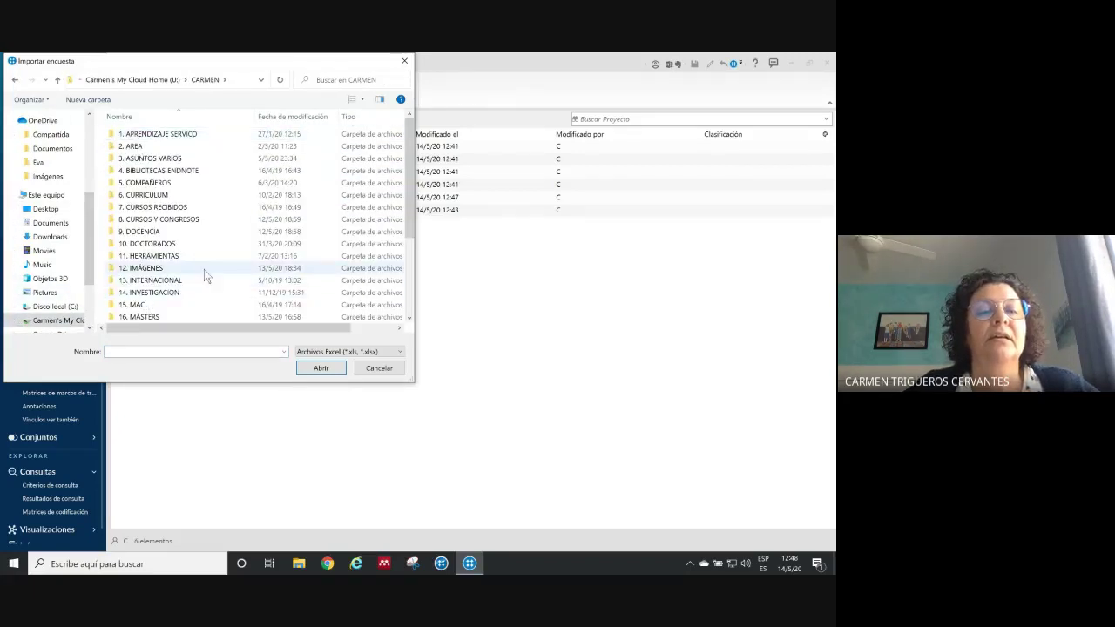
scroll(174, 261, down, 1)
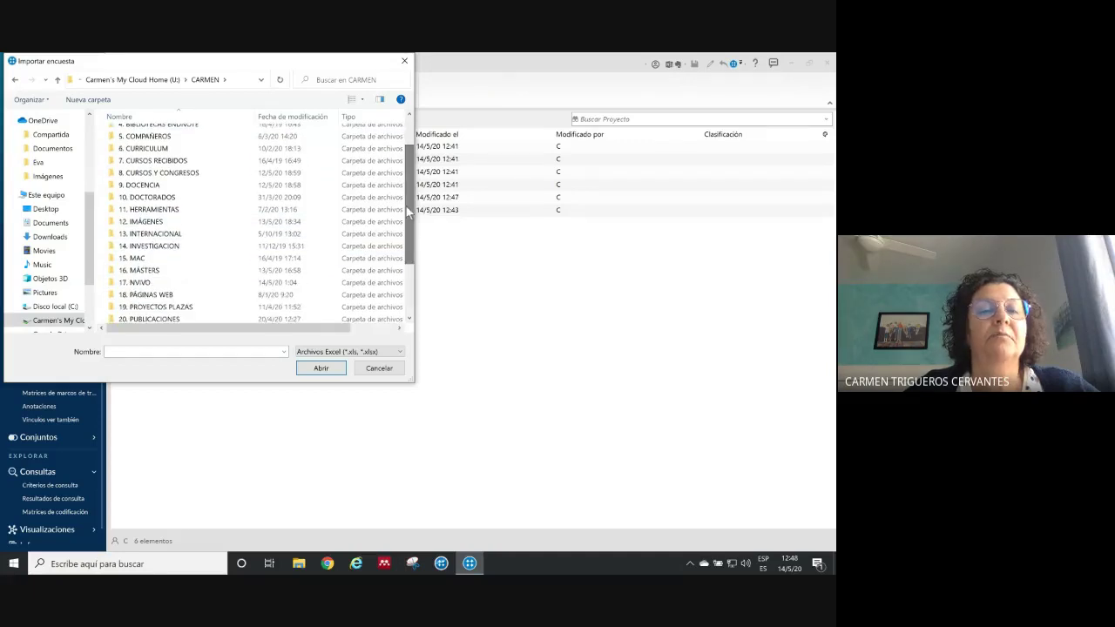
double_click(139, 282)
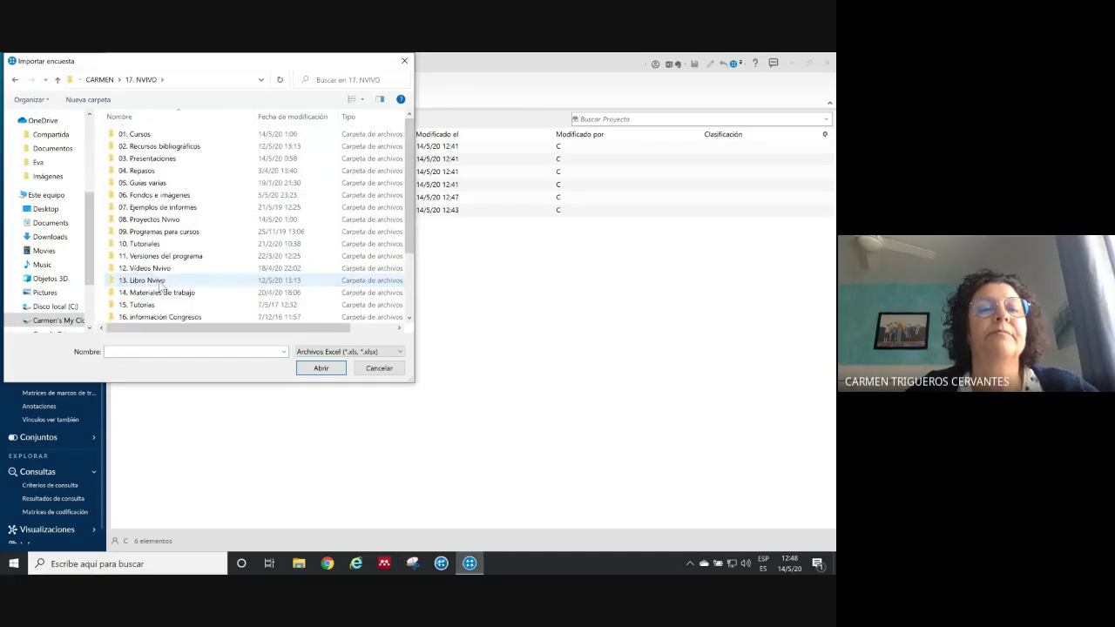
double_click(139, 134)
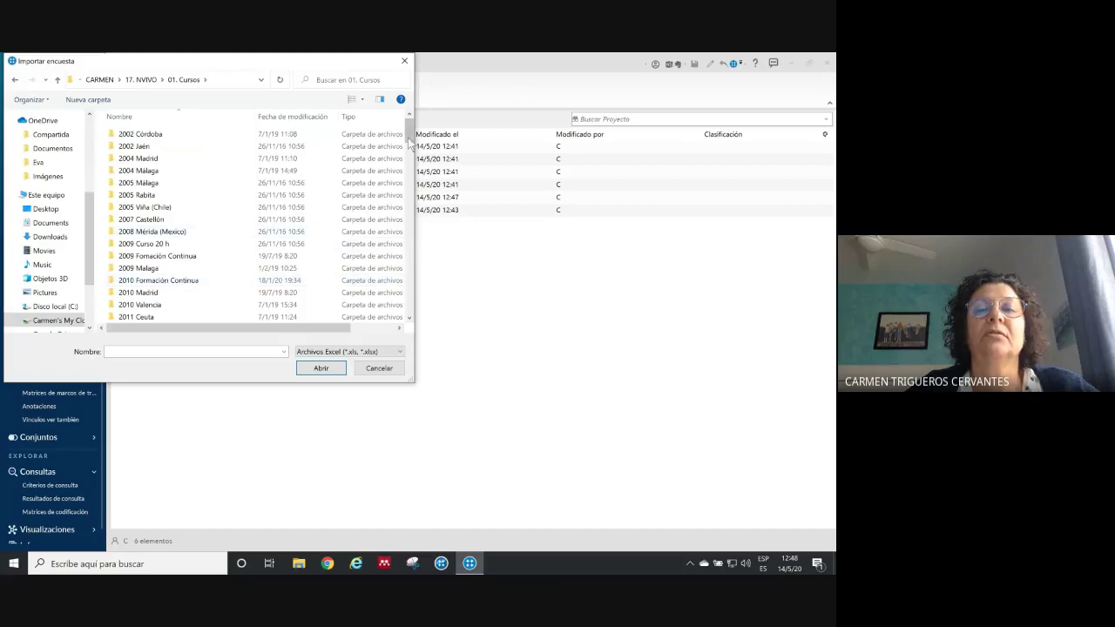
Open Cuestionario de Evaluacion.xlsx from 2020 Cádiz, Materiales de trabajo, 03. Materiales cuestionarios abiertos as the survey to import
scroll(403, 183, down, 1)
drag(409, 153, 409, 299)
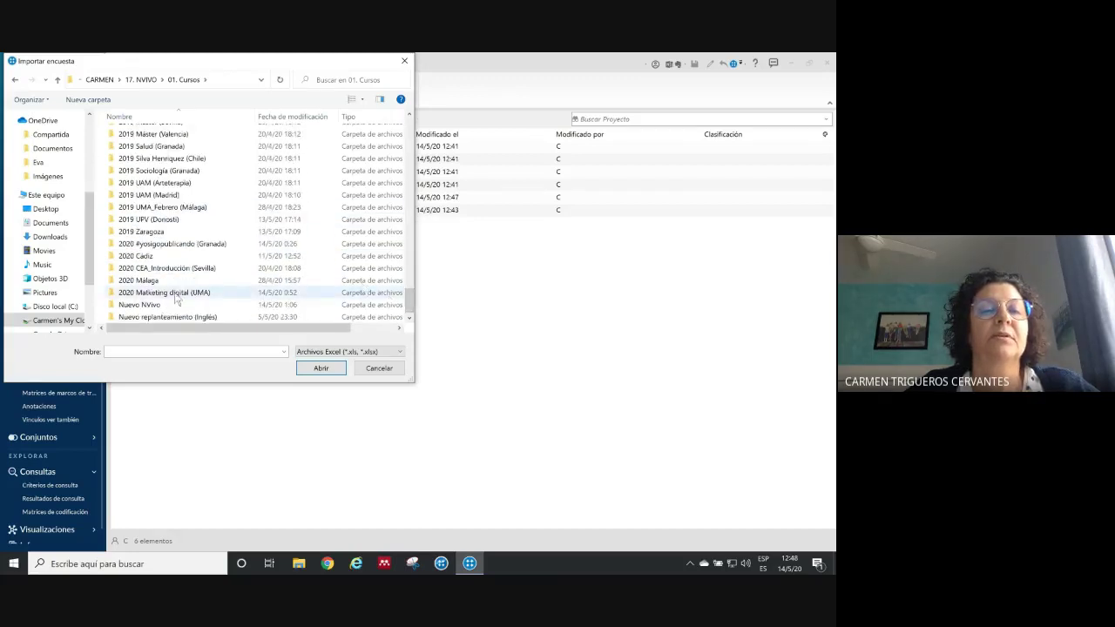
click(149, 257)
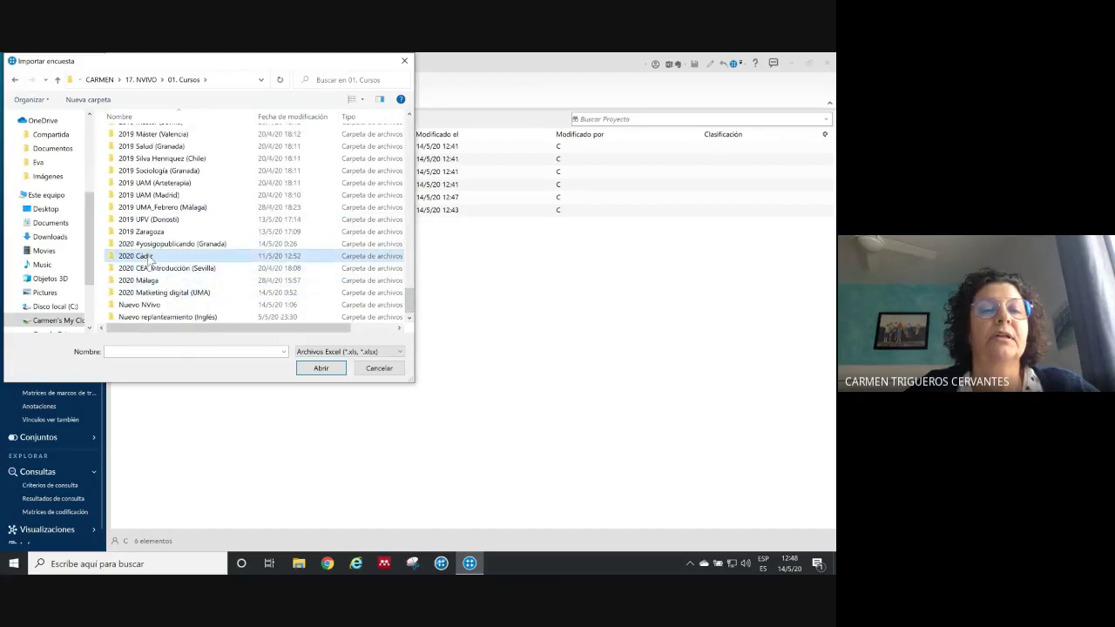
double_click(150, 257)
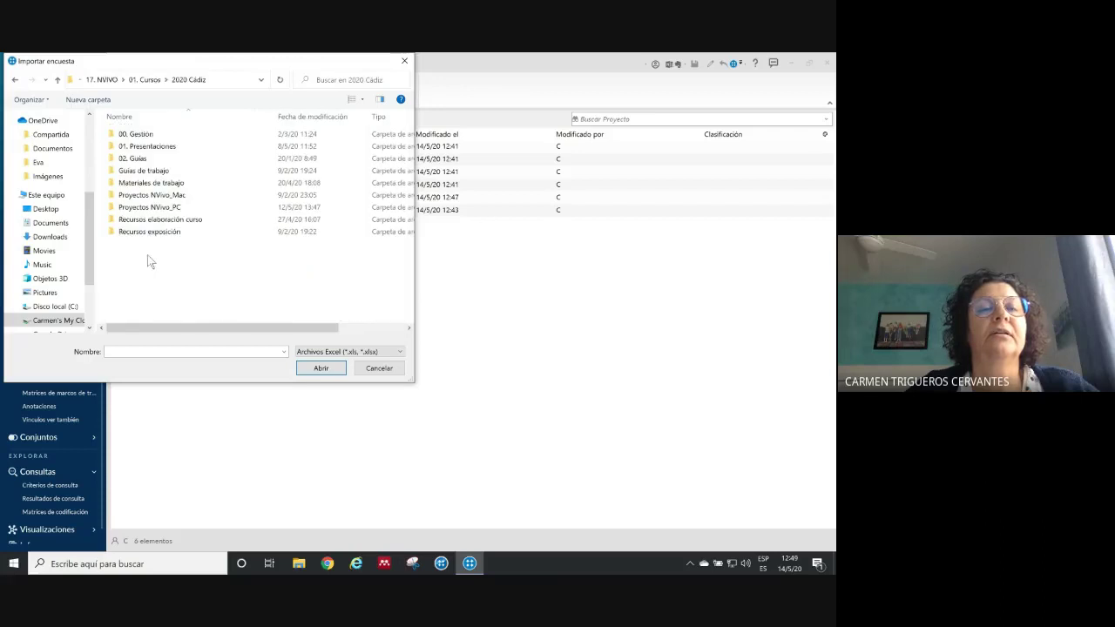
double_click(160, 184)
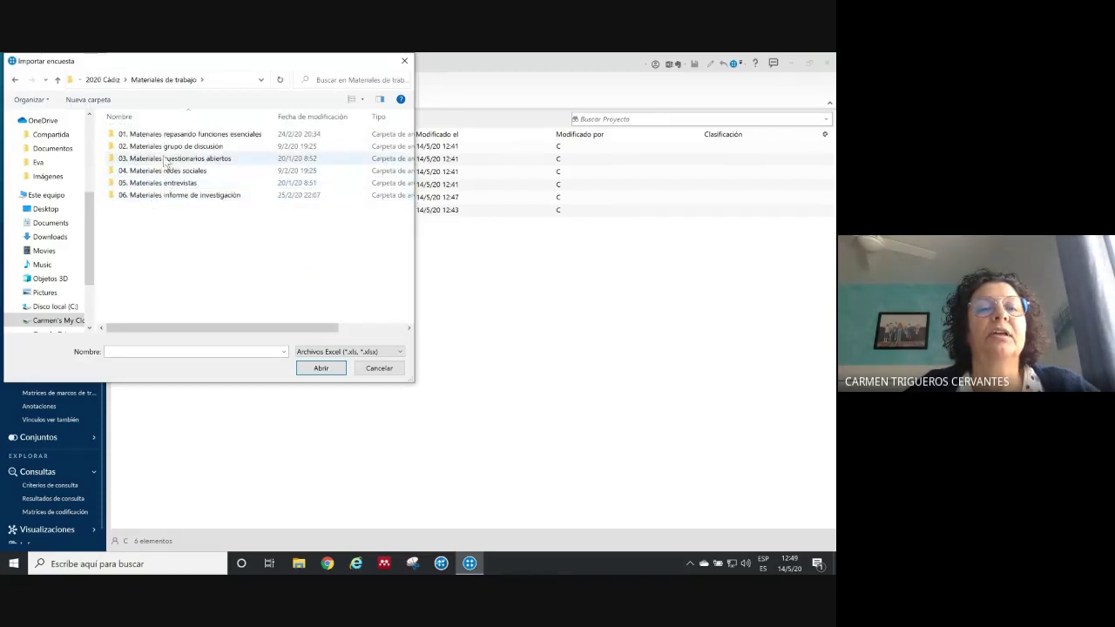
double_click(166, 162)
click(170, 137)
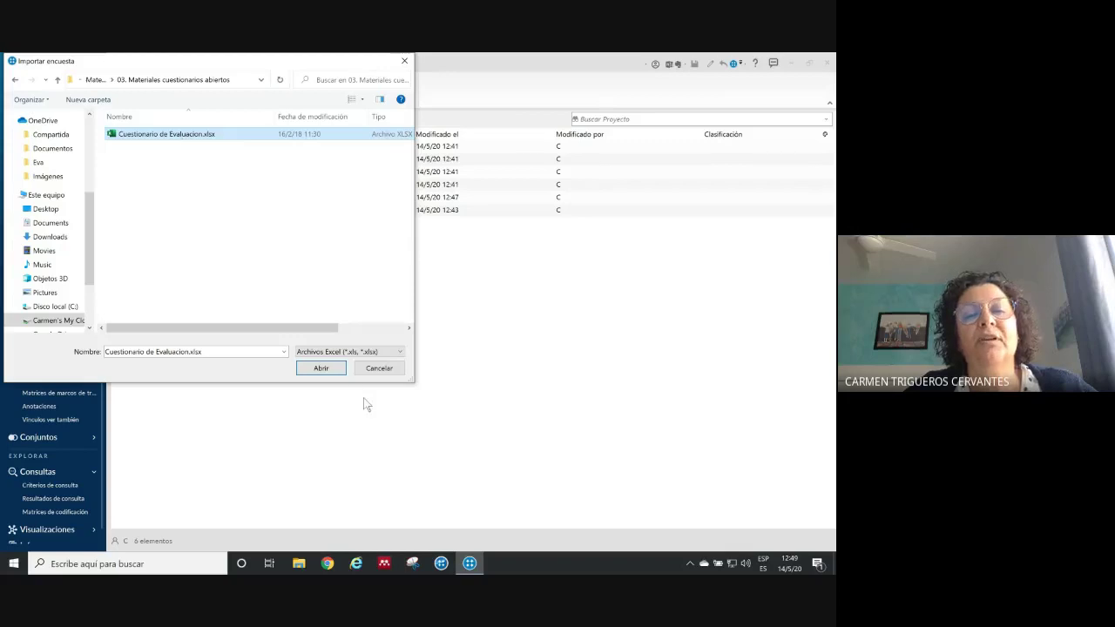
click(321, 369)
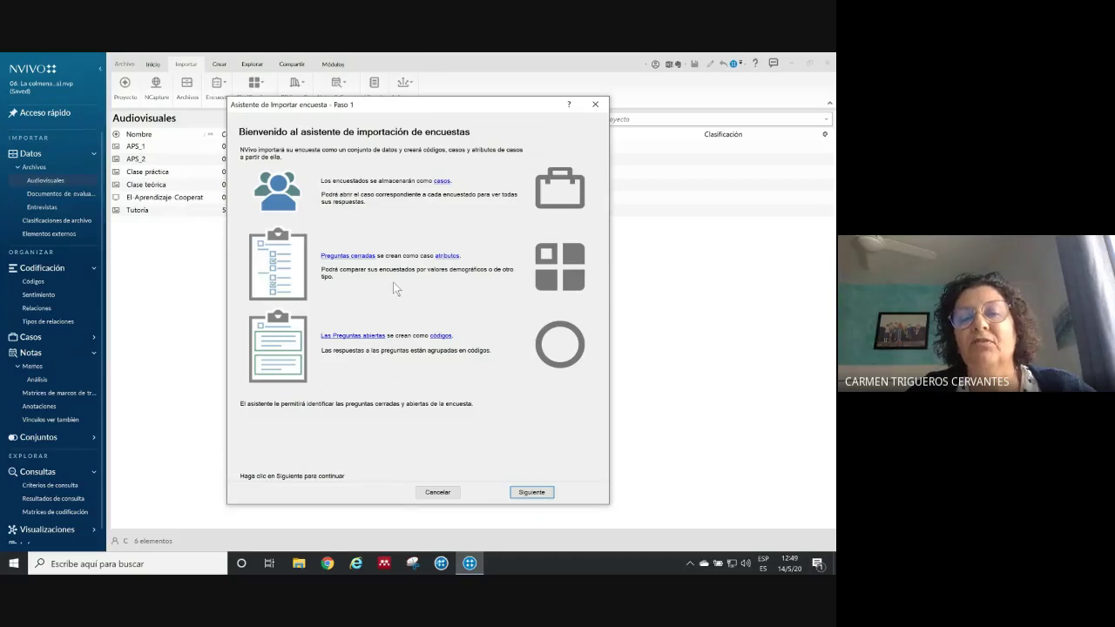
Review the questionnaire's columns in the data format preview and continue to the respondent settings
click(543, 493)
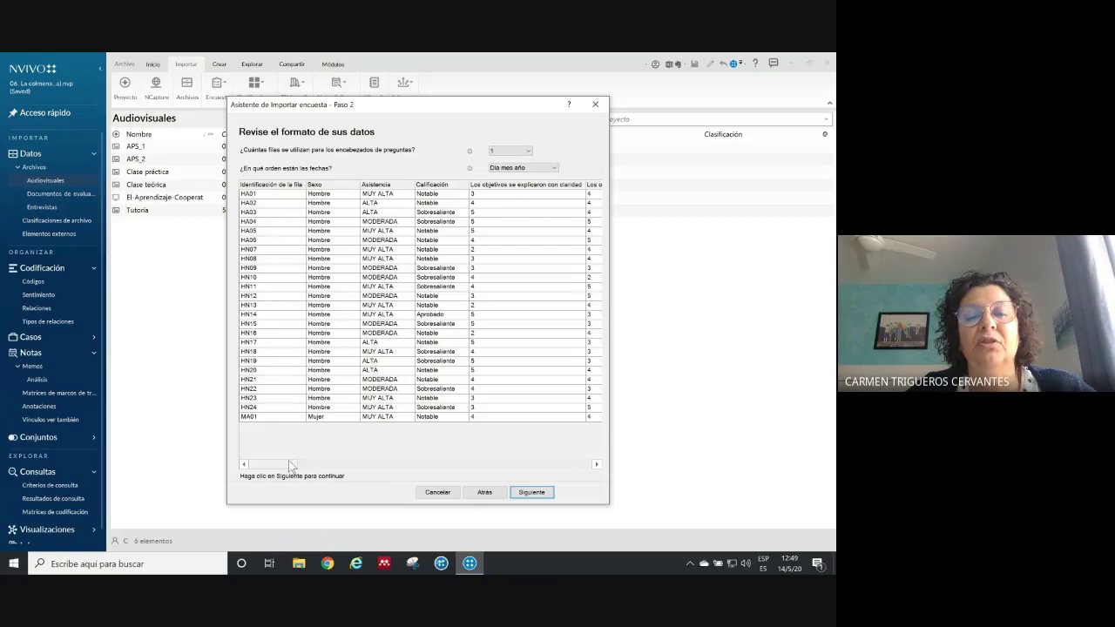
drag(288, 463, 404, 261)
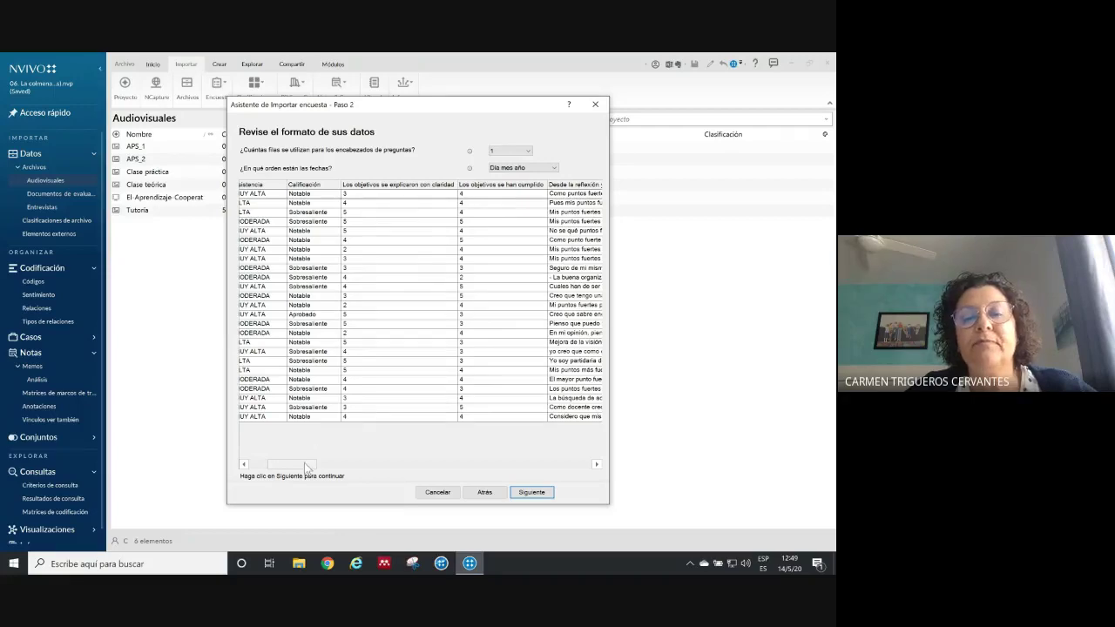
mouse_move(307, 466)
mouse_down()
mouse_move(359, 466)
mouse_move(321, 467)
mouse_up()
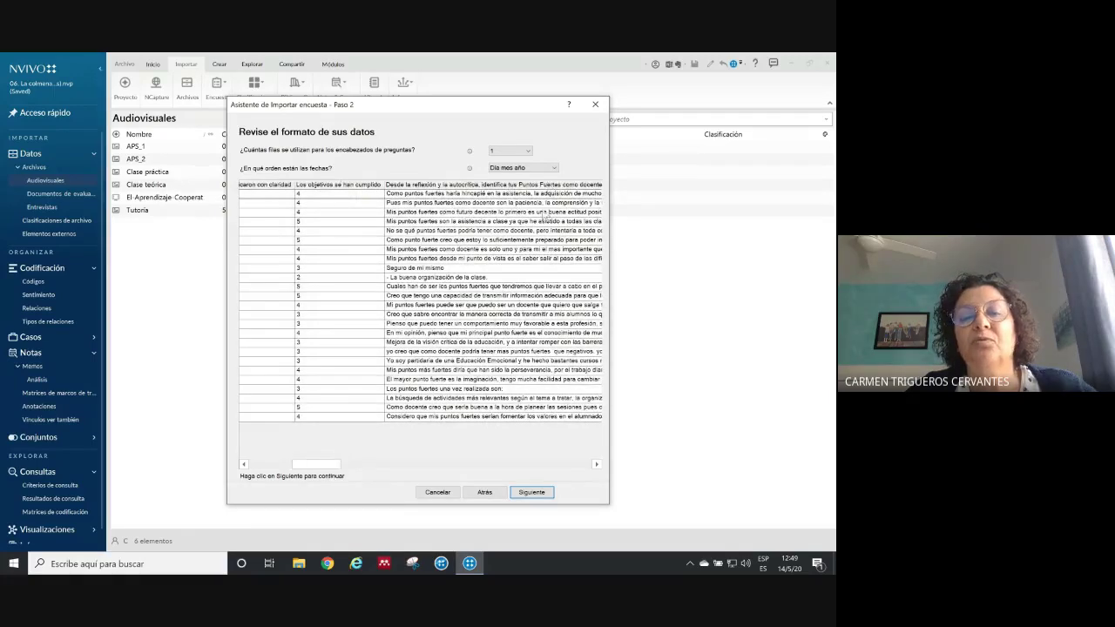
drag(324, 466, 454, 466)
click(534, 493)
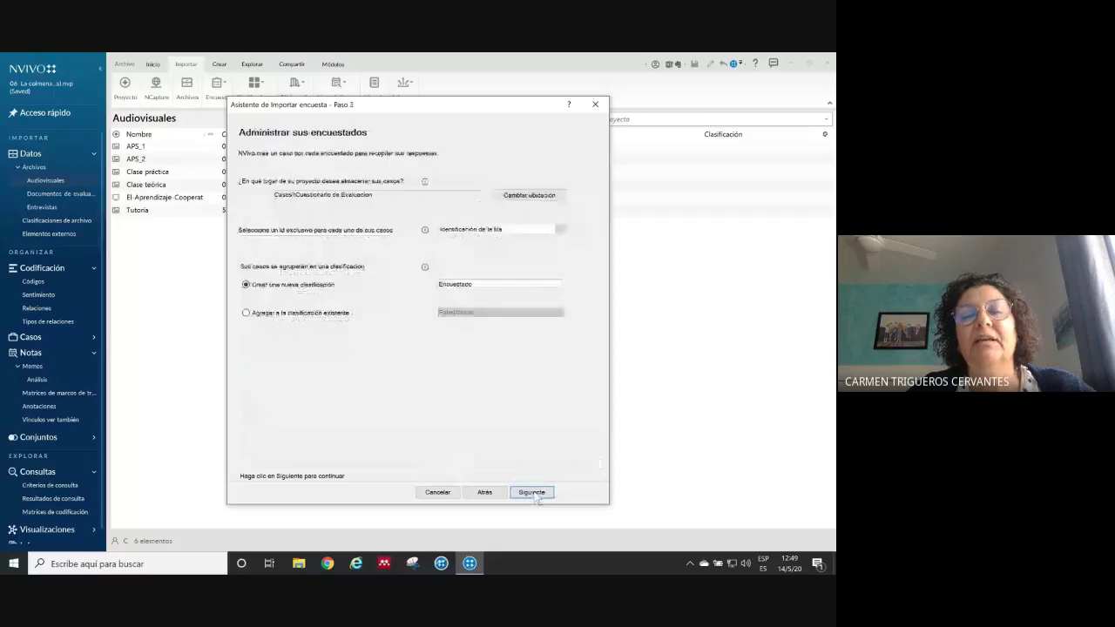
Store the respondents' cases directly in Casos and add them to the existing Estudiantes classification
click(504, 197)
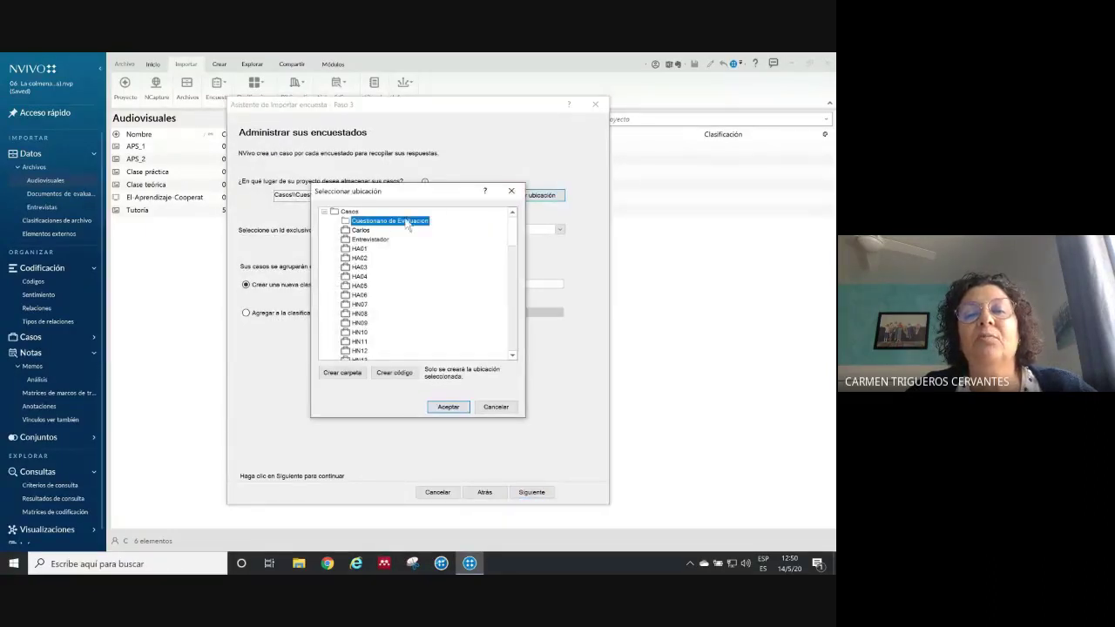
click(350, 211)
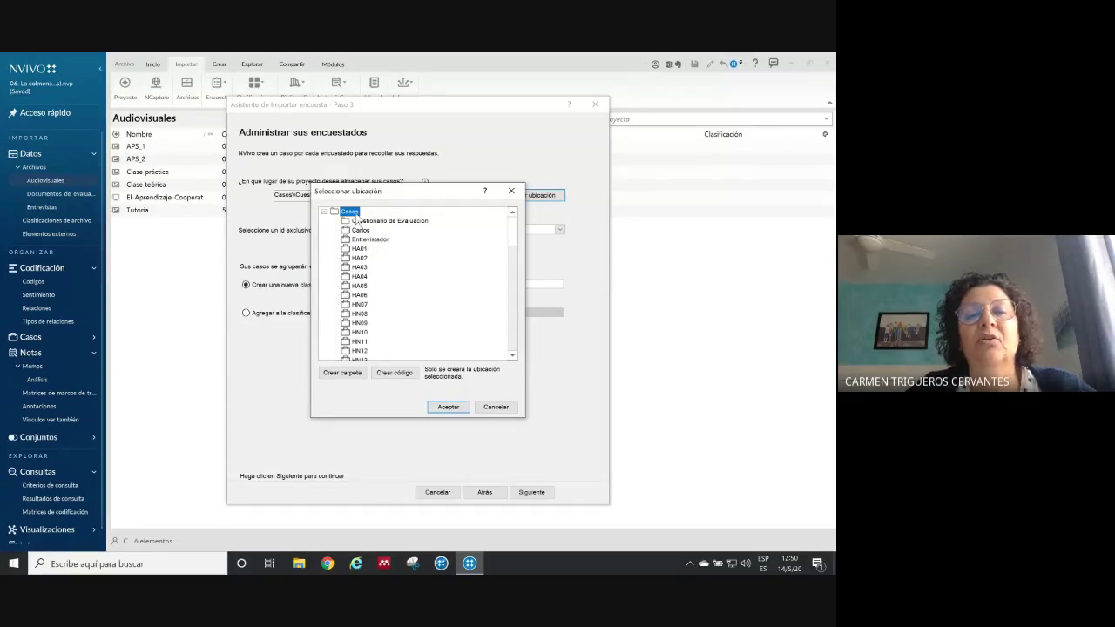
click(447, 407)
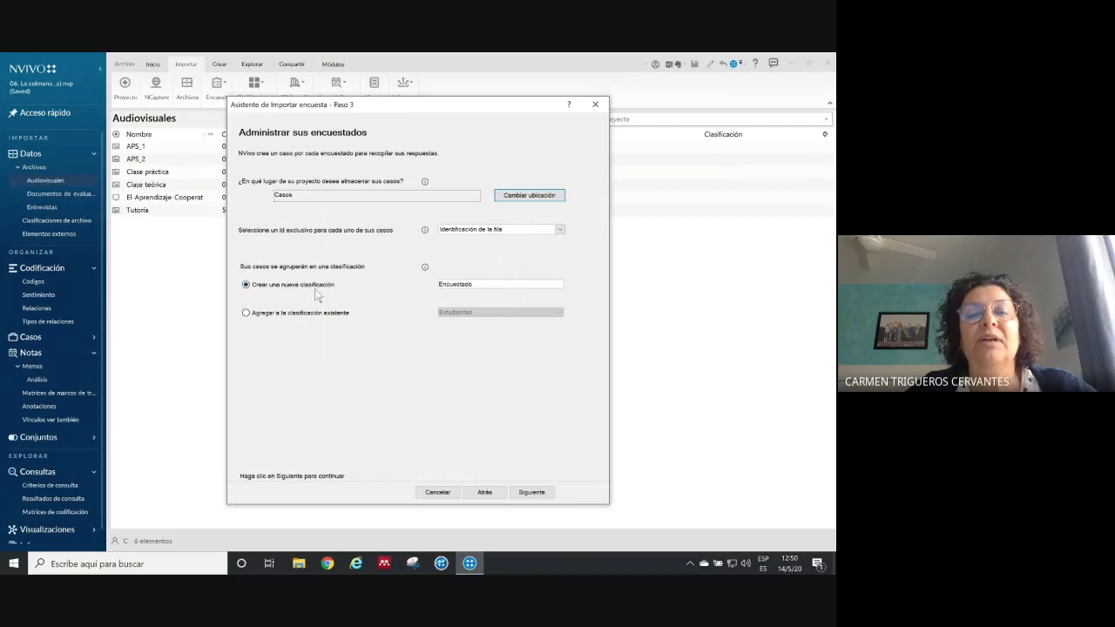
click(546, 285)
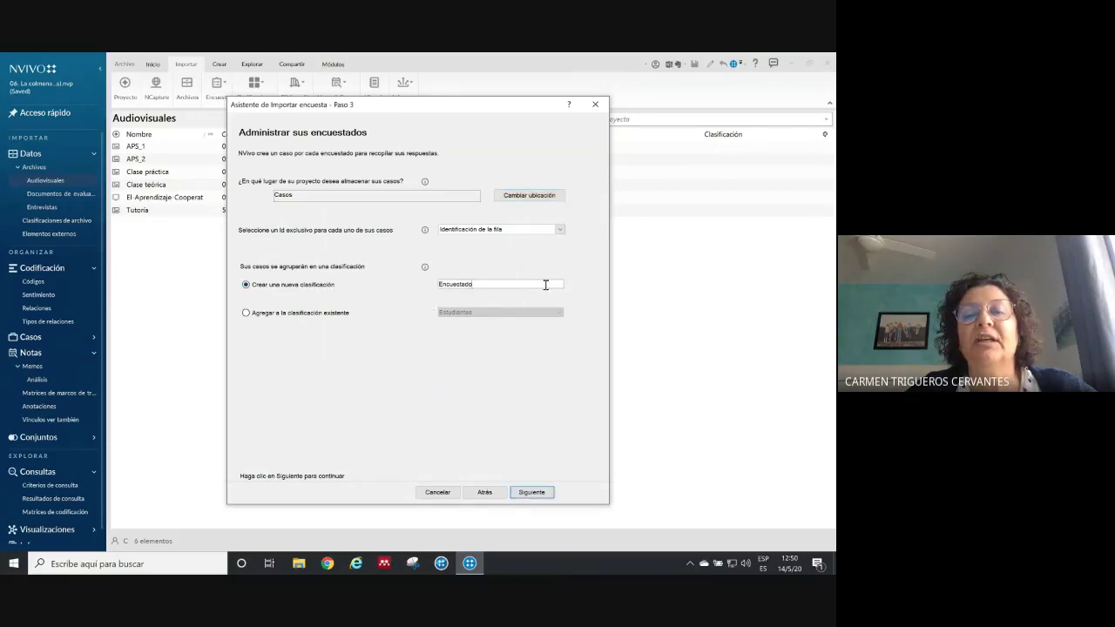
click(310, 316)
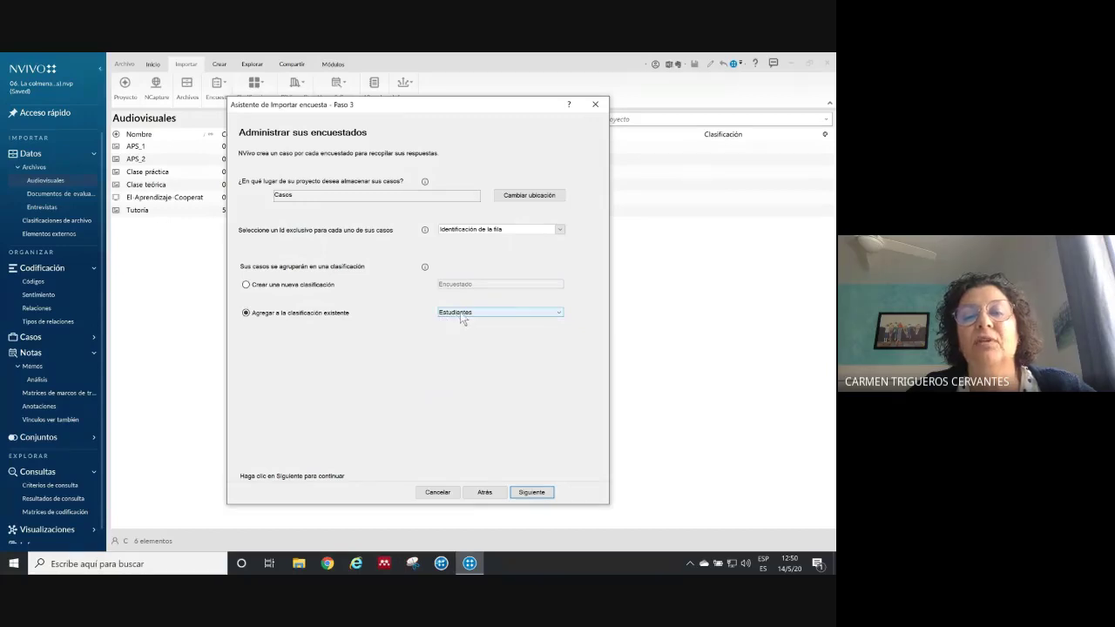
click(529, 493)
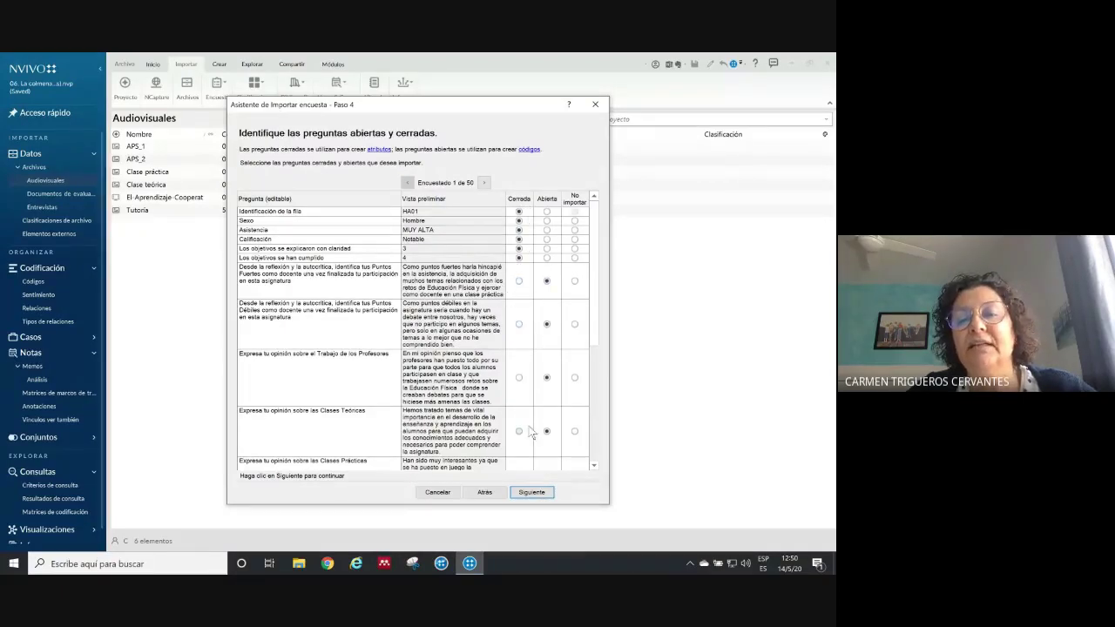
Accept the question types, import the survey with automatic sentiment coding but no theme coding, and close the wizard and problem report
click(533, 493)
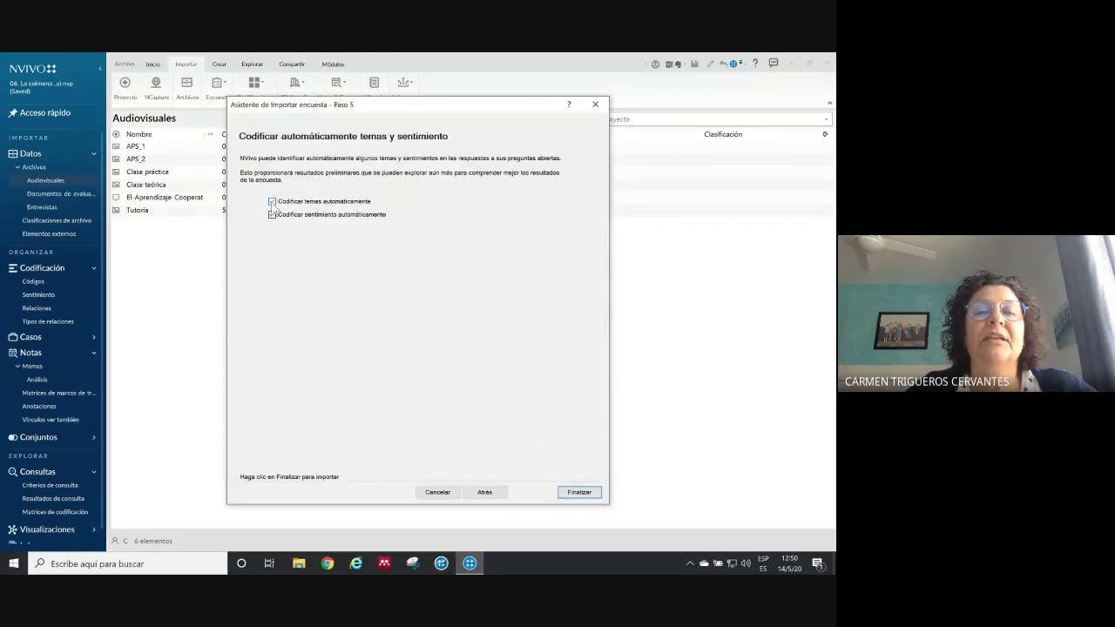
click(273, 203)
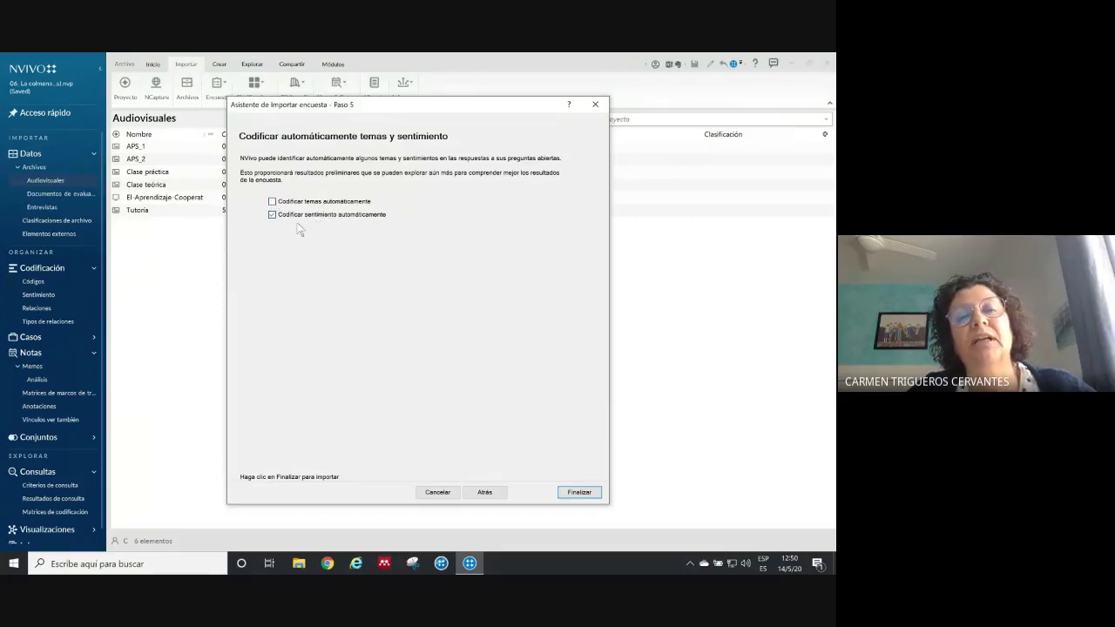
click(577, 493)
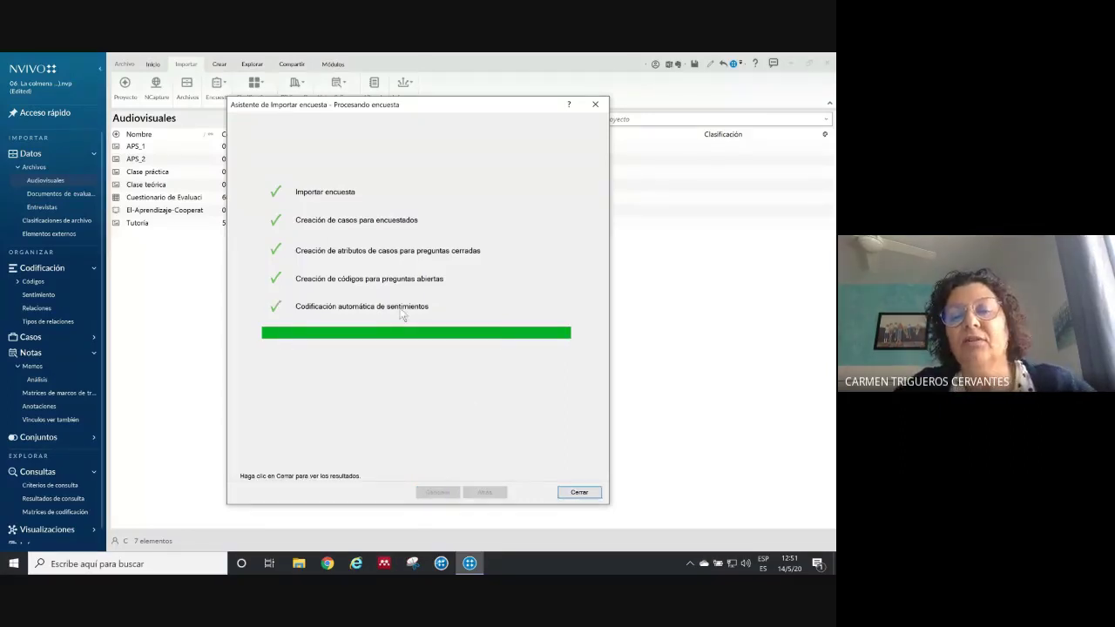
click(579, 493)
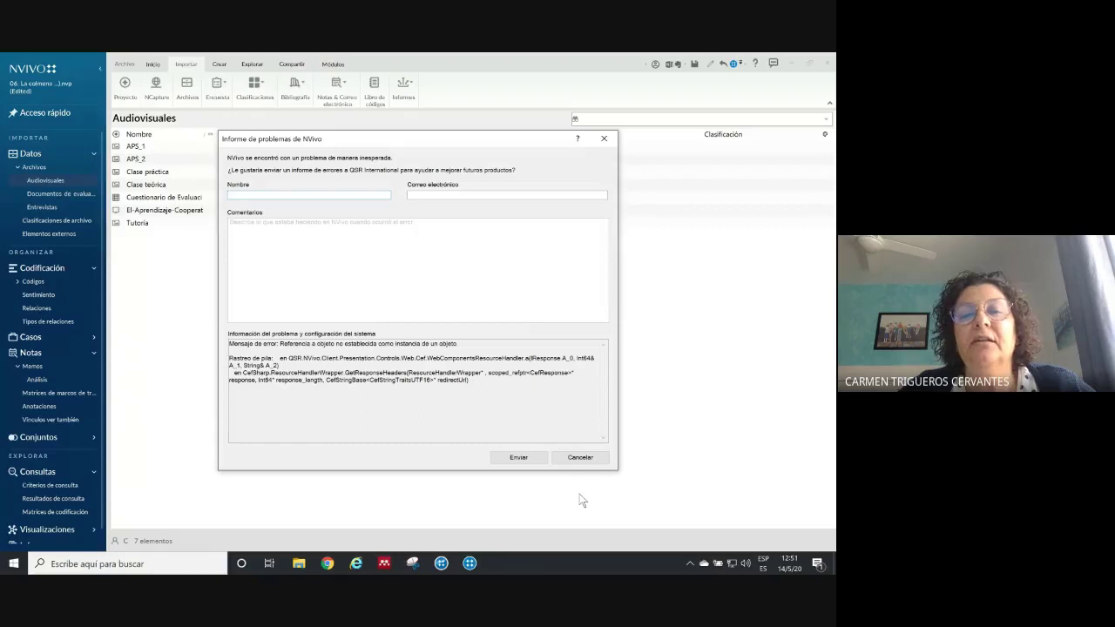
click(605, 140)
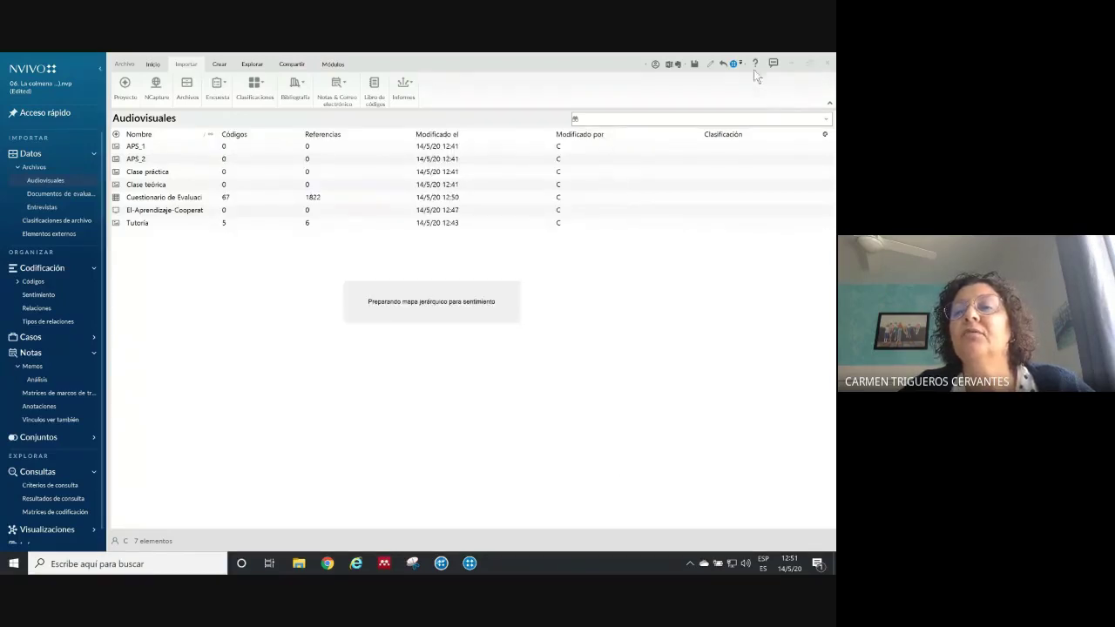
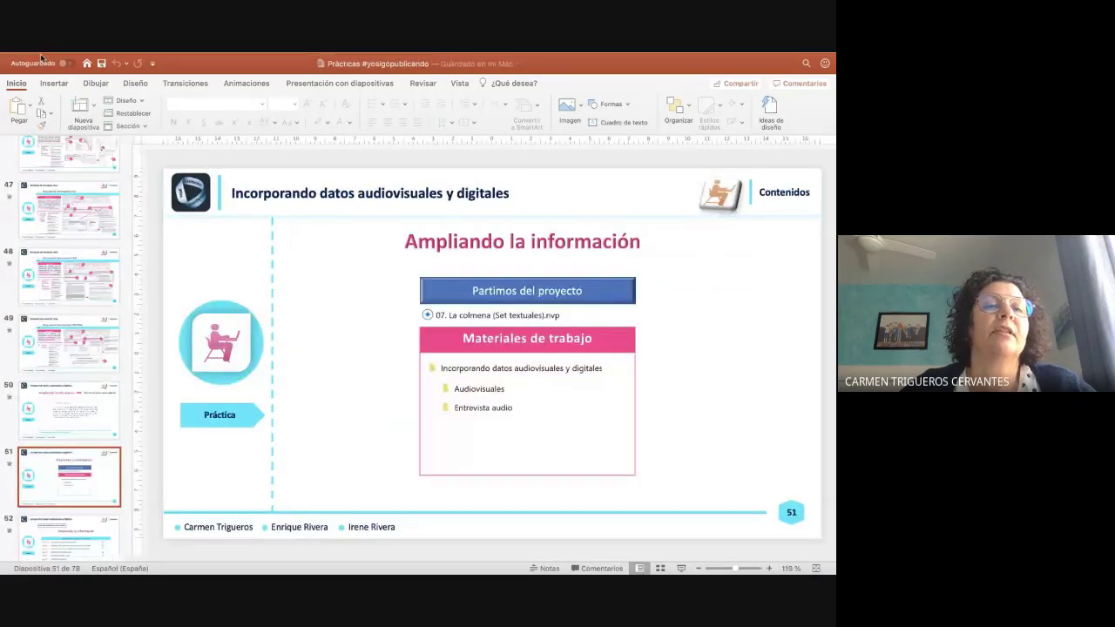
Switch to the Mac desktop and force the NVivo application to quit
key(ctrl+Left)
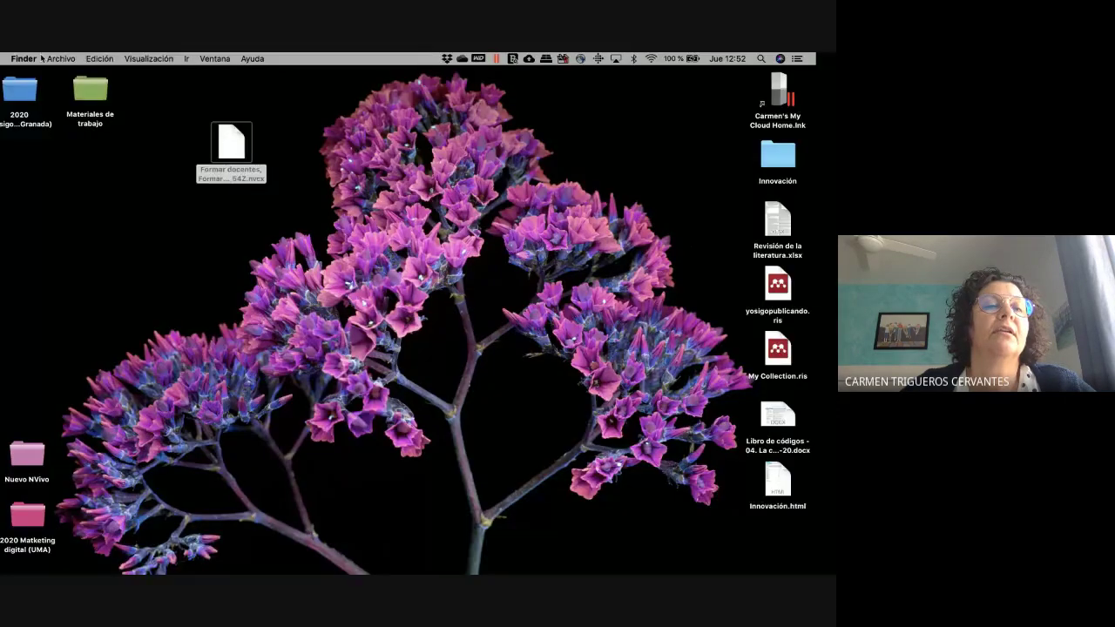
click(14, 58)
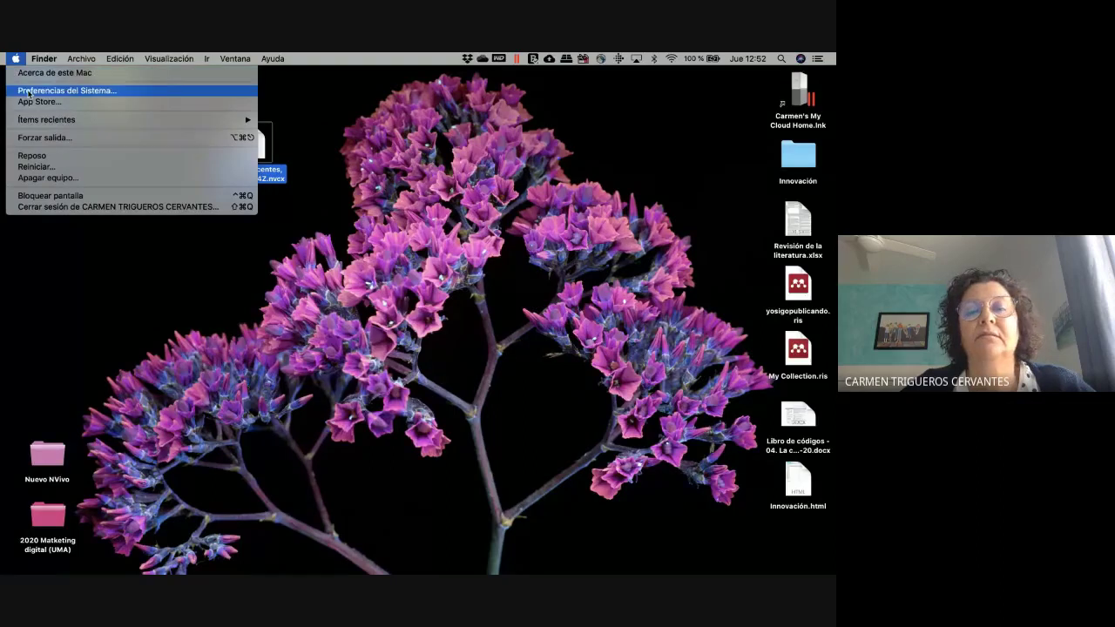
click(39, 137)
click(427, 442)
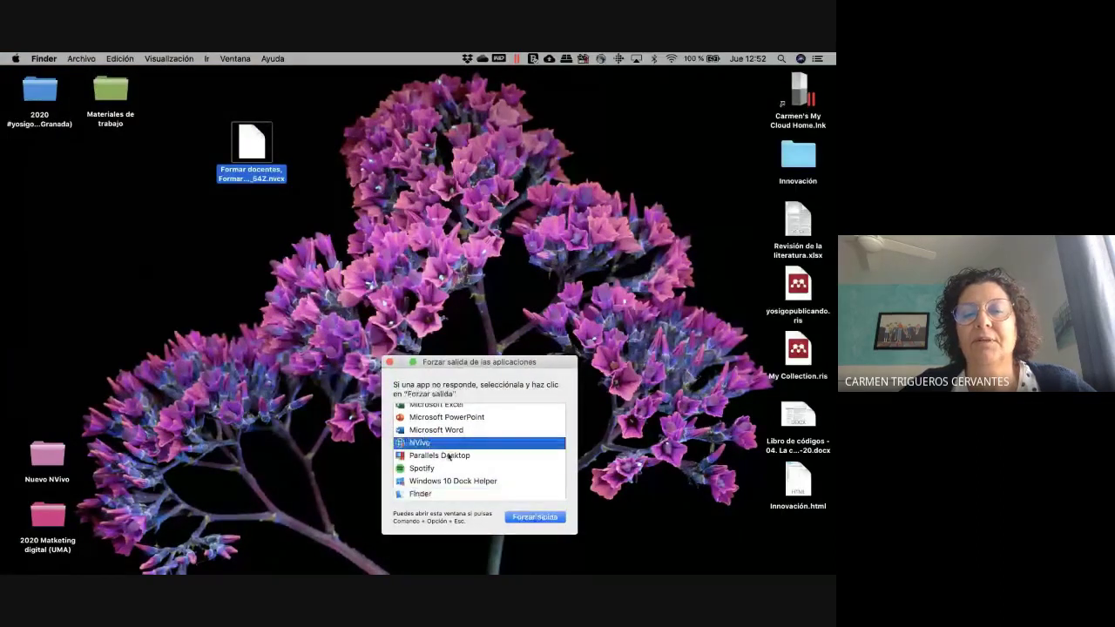
click(550, 515)
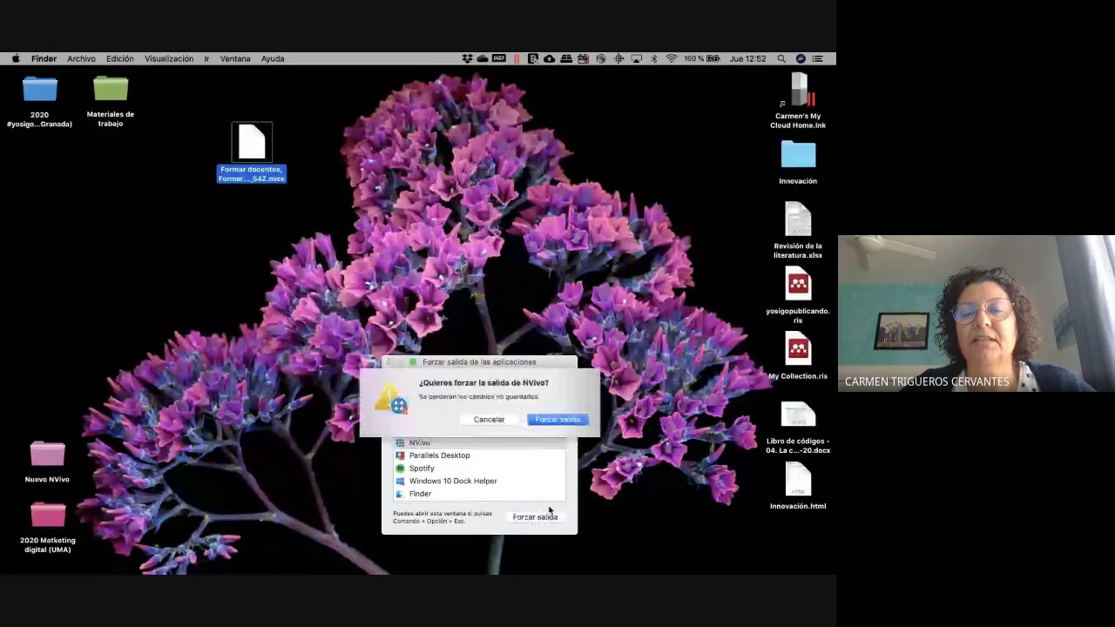
click(562, 421)
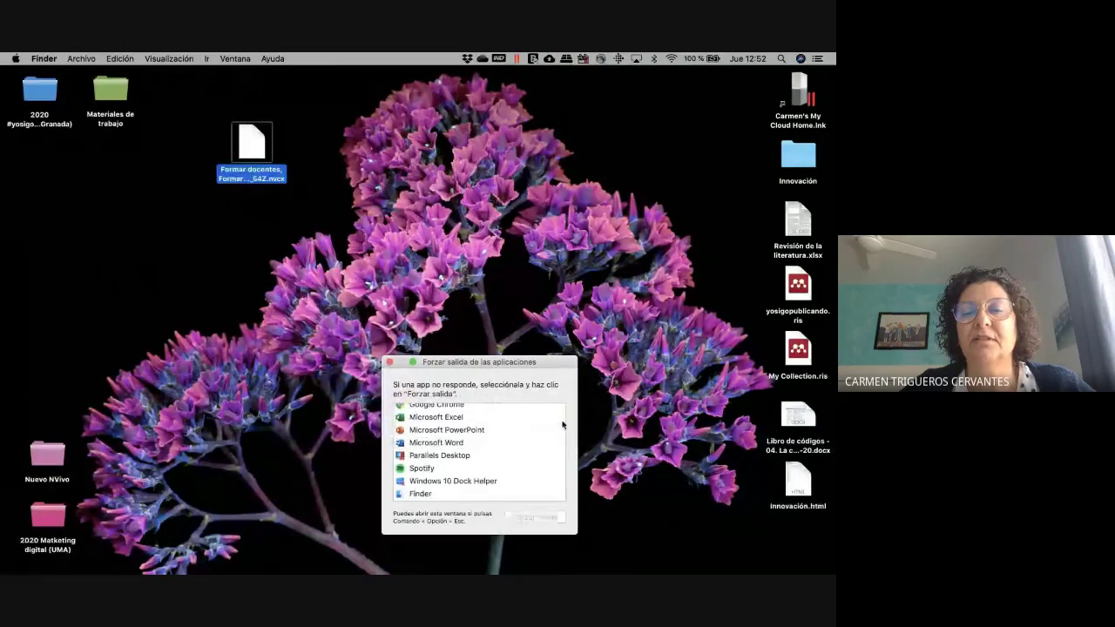
Switch to the Windows desktop showing NVivo's start screen and close the leftover force-quit window
key(ctrl+Right)
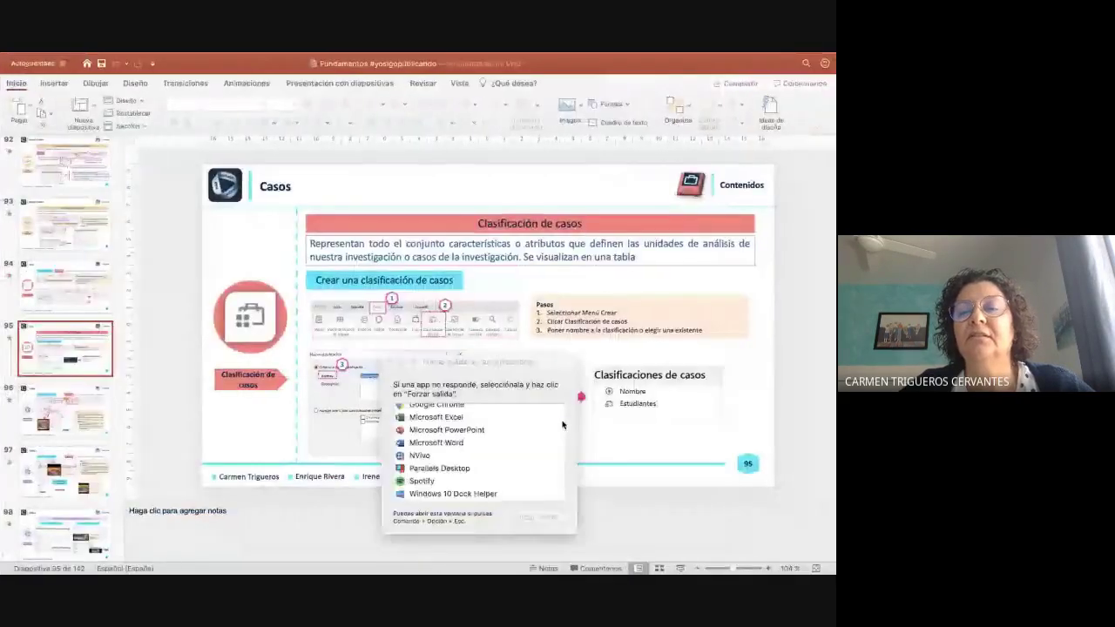
key(ctrl+Right)
key(ctrl+Right)
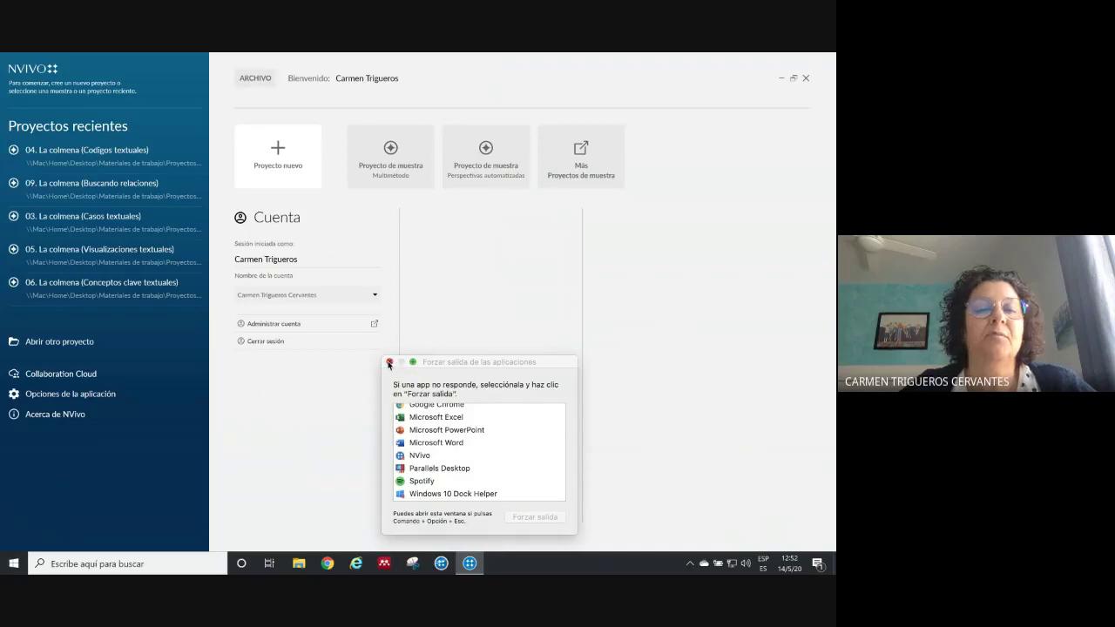
click(390, 362)
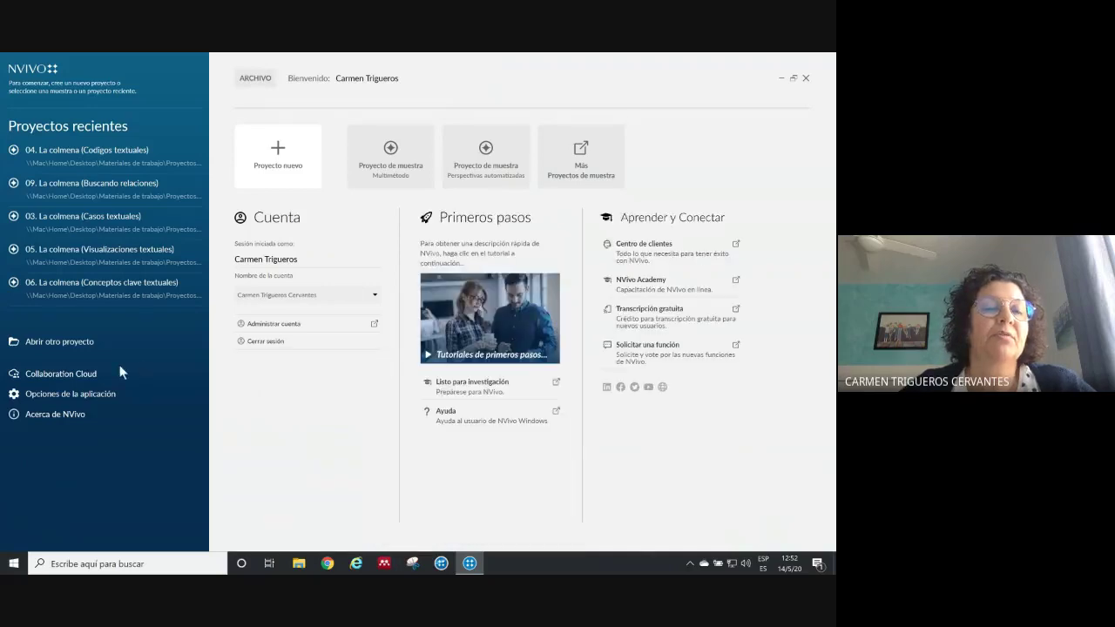
Open the project MeQueer.nvp from 2020 Matketing digital (UMA), 04. Proyectos NVivo on the desktop
click(54, 348)
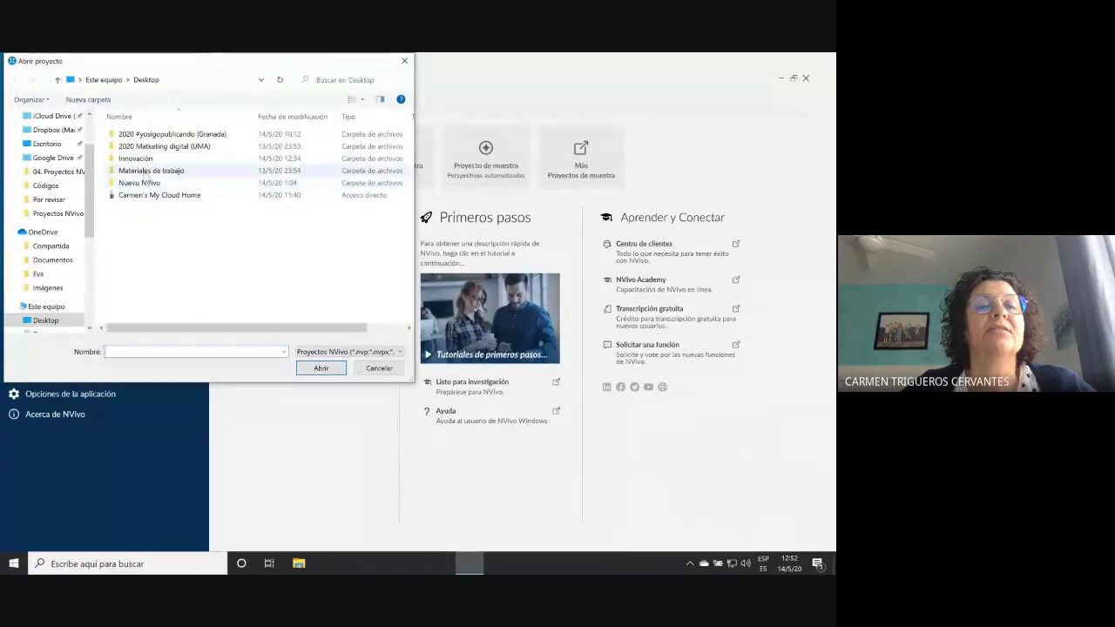
double_click(161, 146)
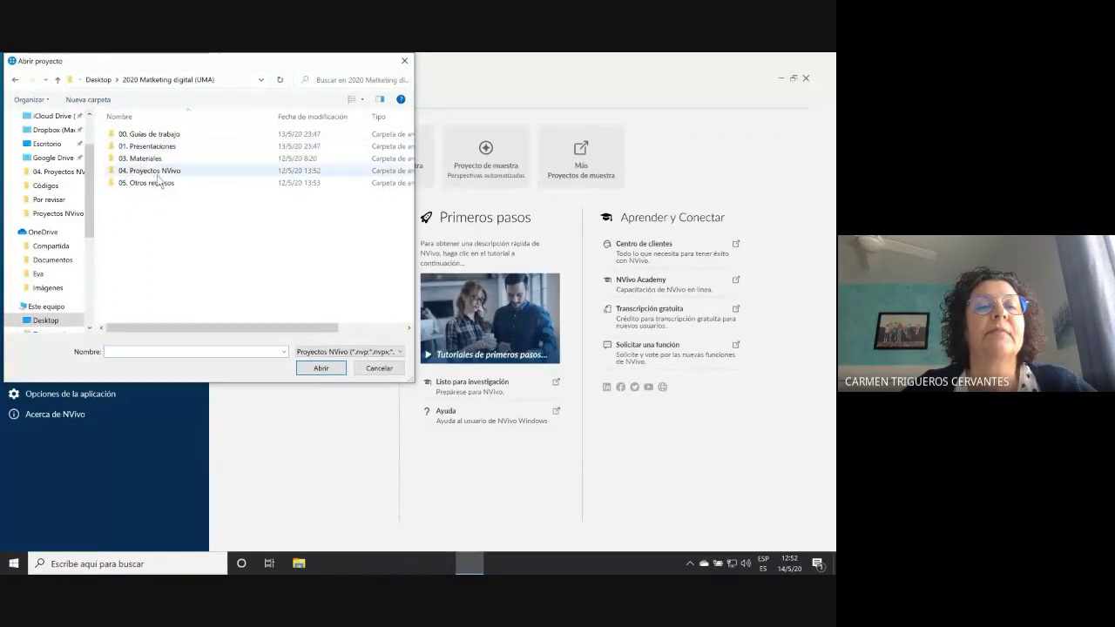
click(165, 173)
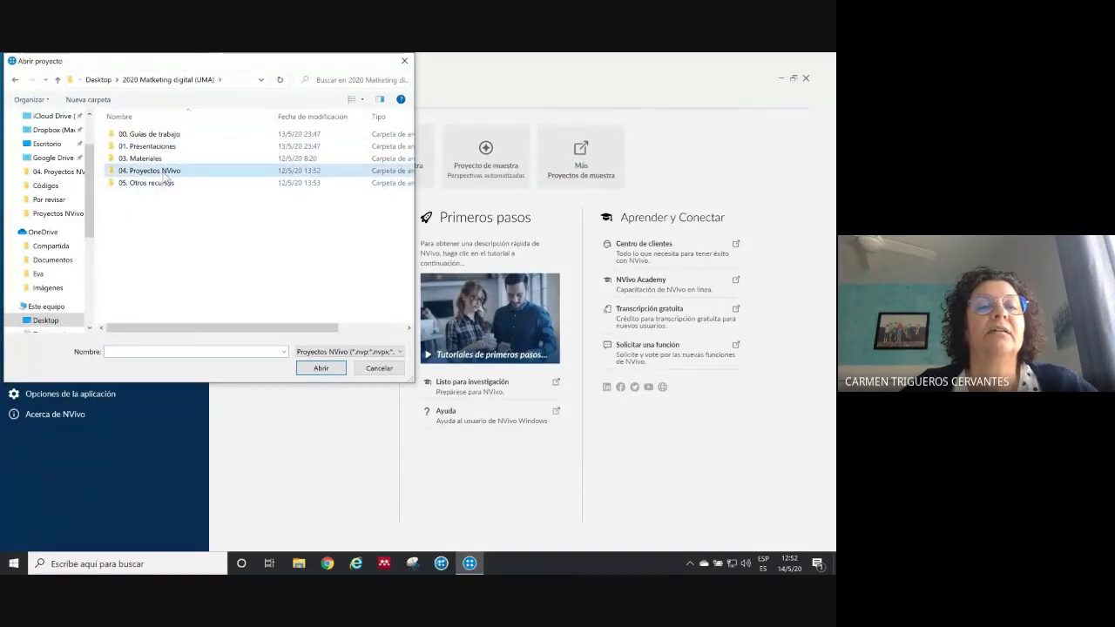
double_click(165, 173)
click(137, 148)
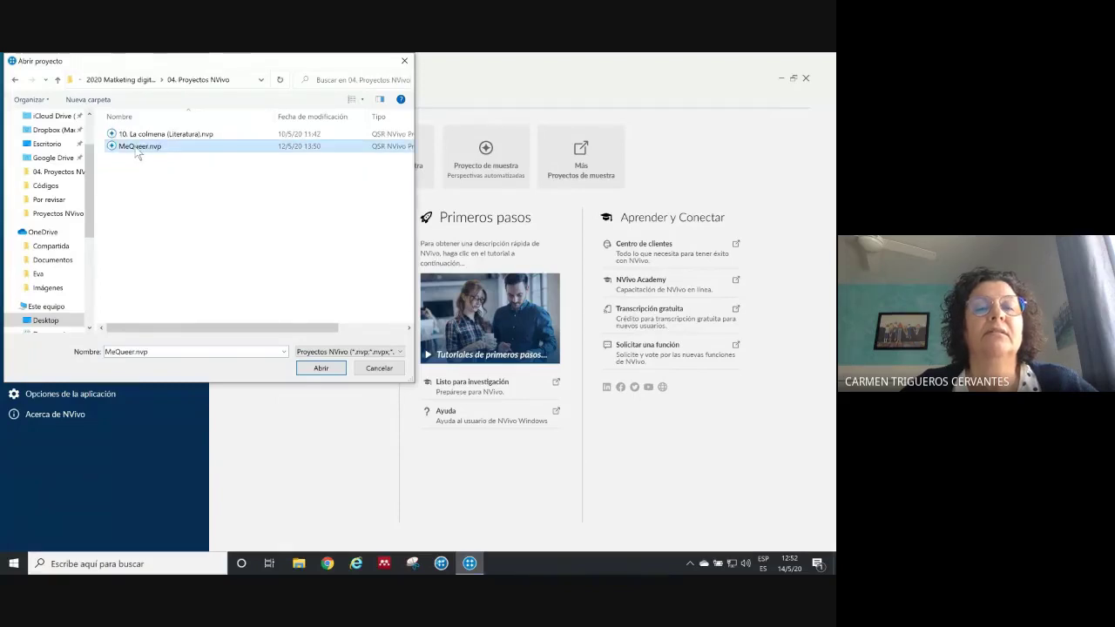
click(328, 370)
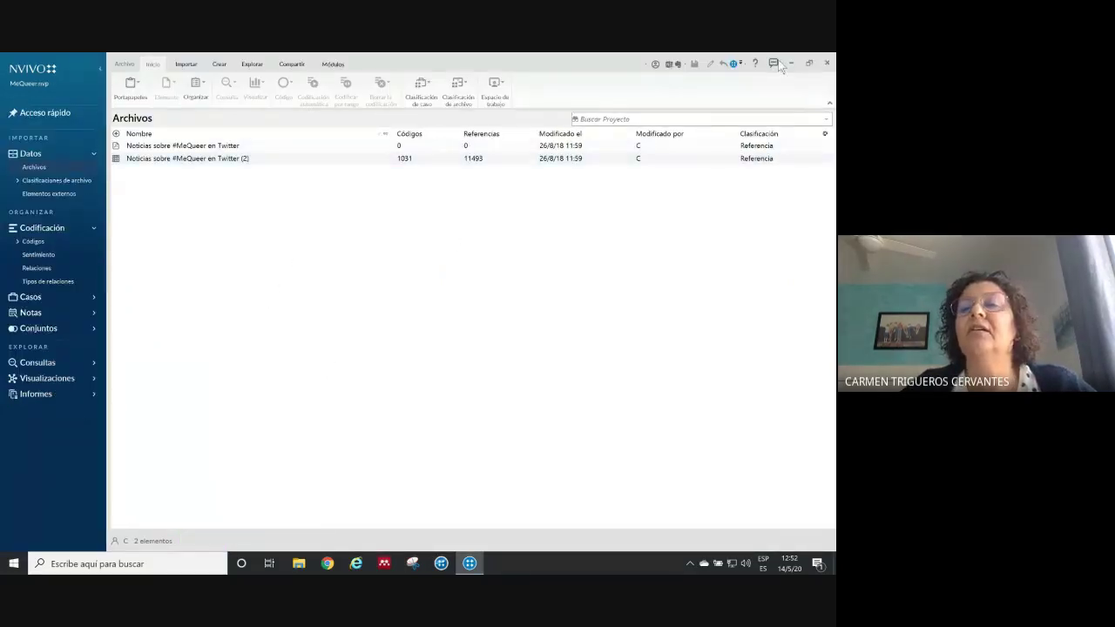
Start importing an Excel survey and browse the personal cloud drive to the 17. NVIVO folder
click(187, 67)
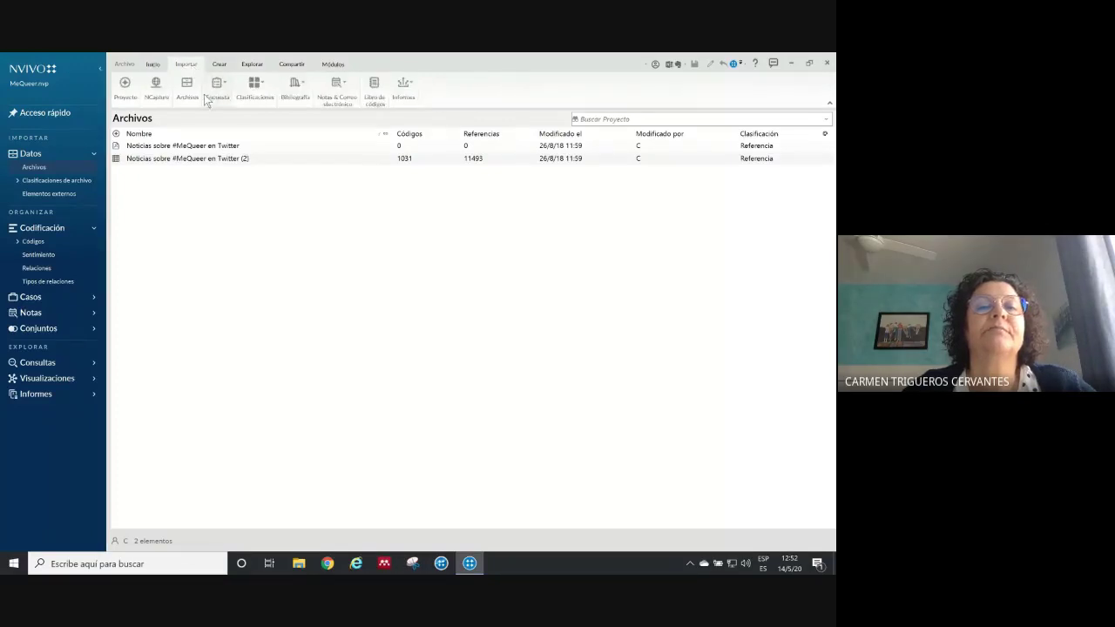
click(219, 90)
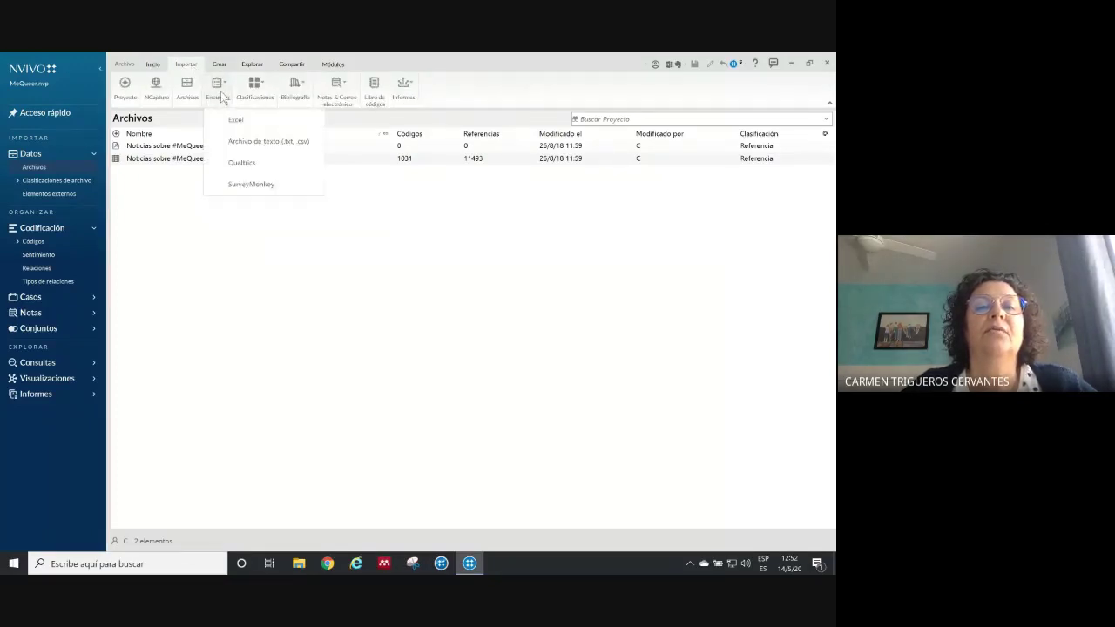
click(254, 119)
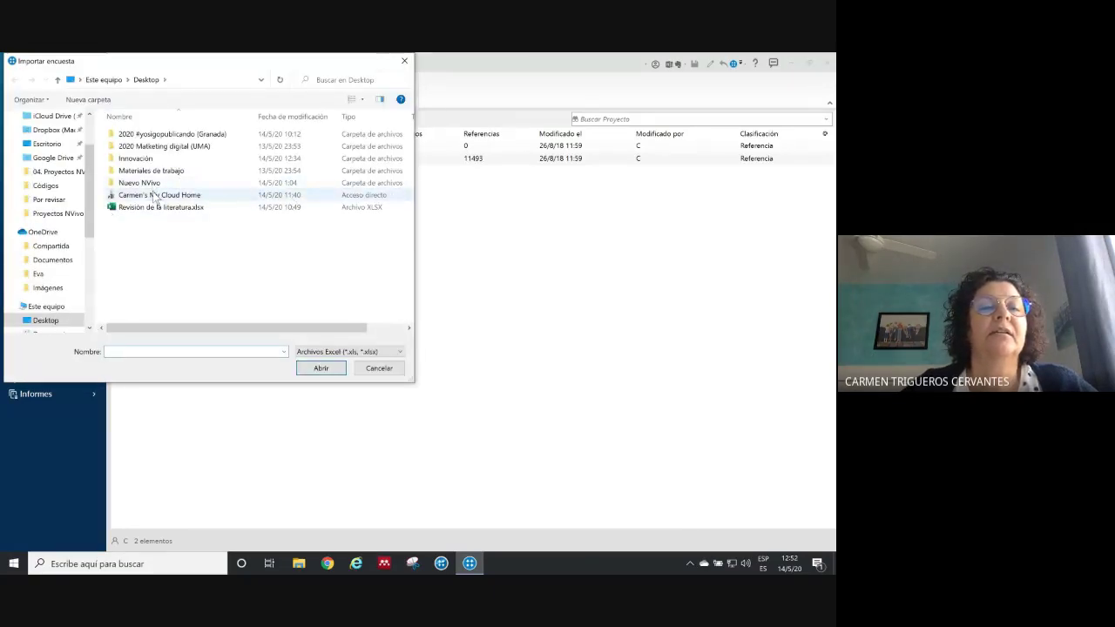
double_click(157, 196)
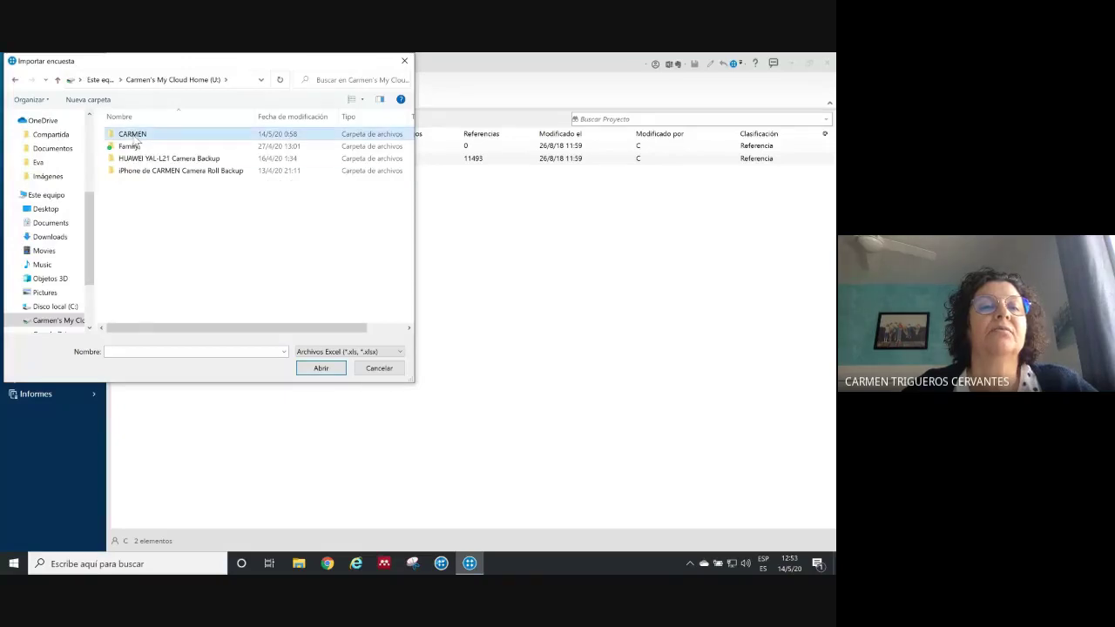
double_click(133, 135)
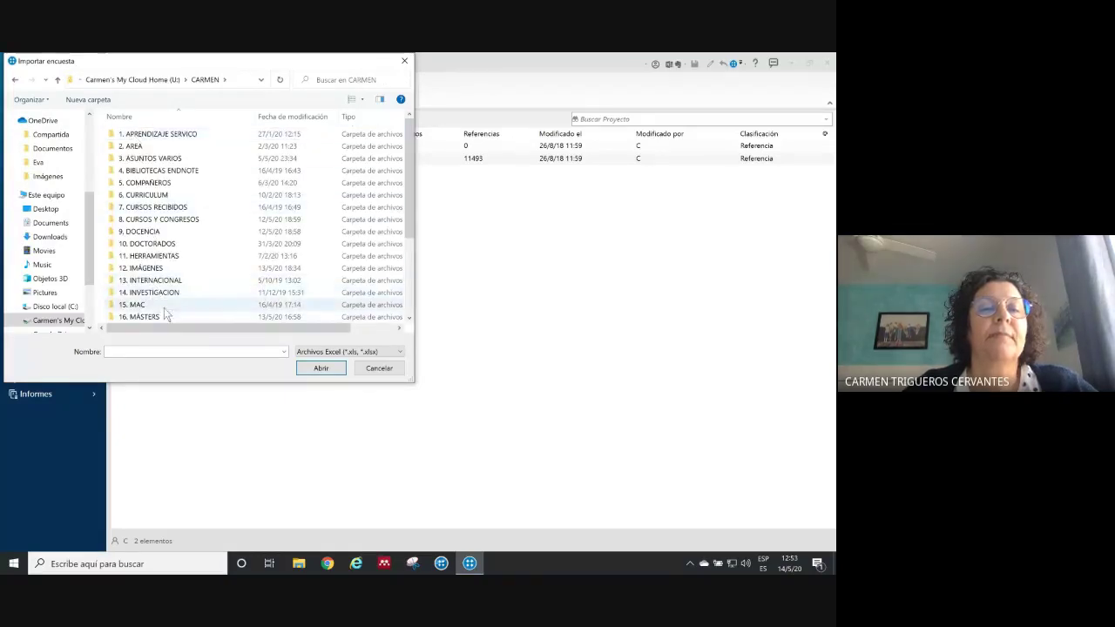
drag(407, 211, 407, 249)
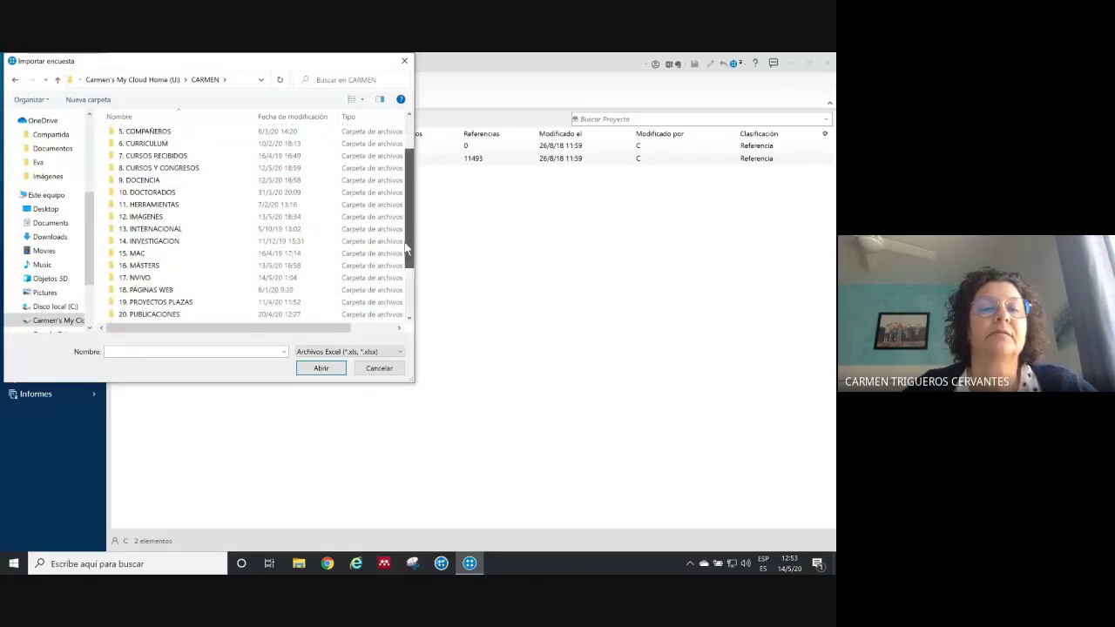
double_click(156, 274)
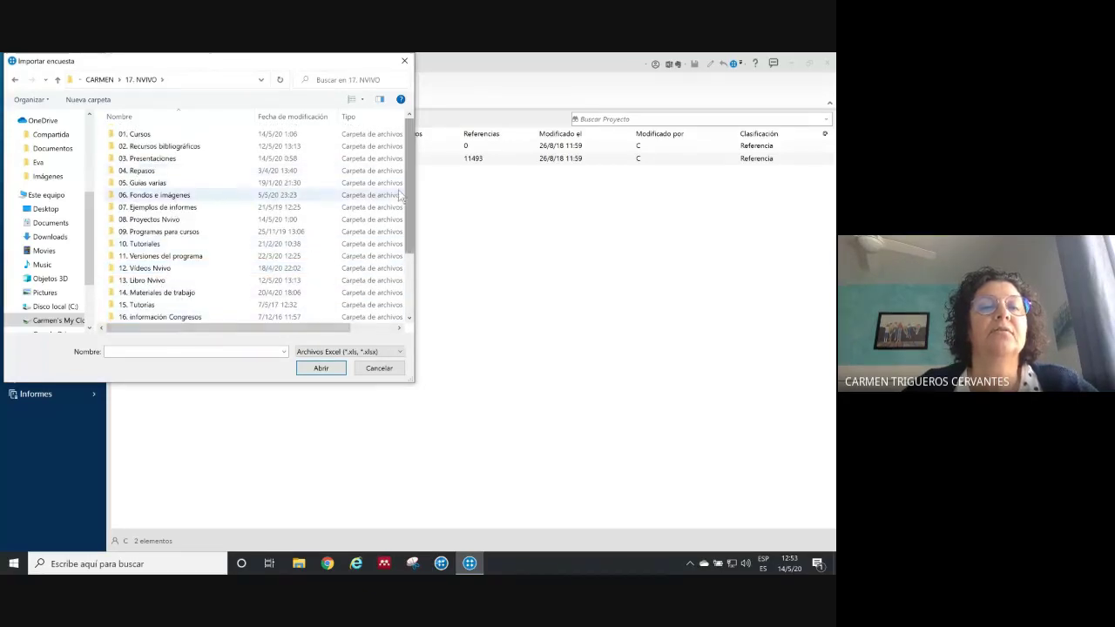
Open Cuestionario de Evaluacion.xlsx from 01. Cursos, 2020 Cádiz, Materiales de trabajo, 03. Materiales cuestionarios abiertos for the survey import
double_click(214, 135)
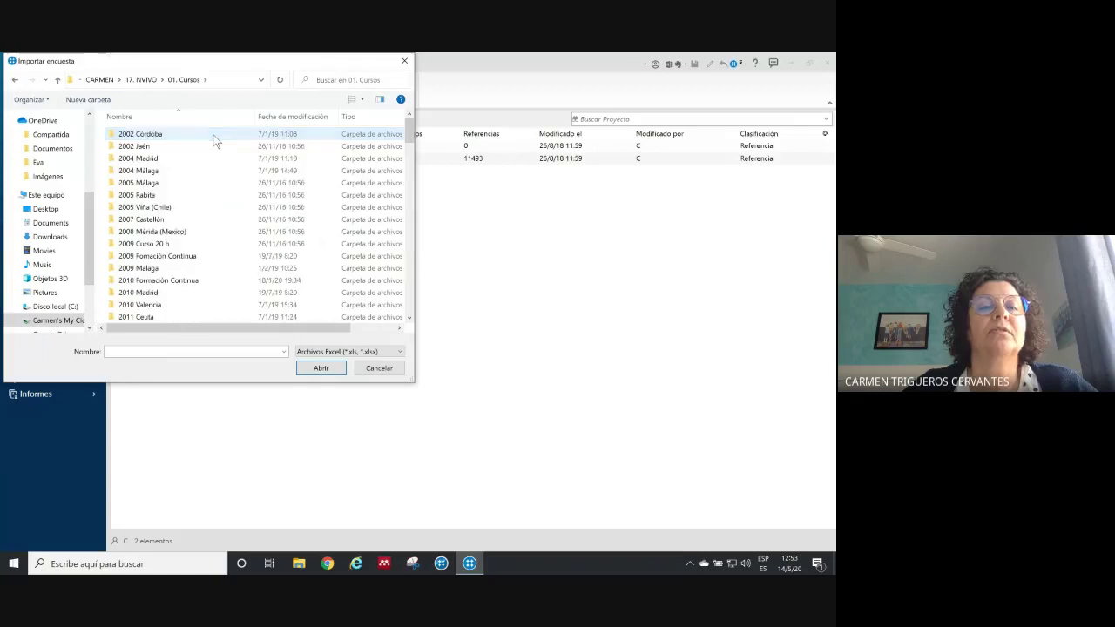
scroll(275, 279, down, 10)
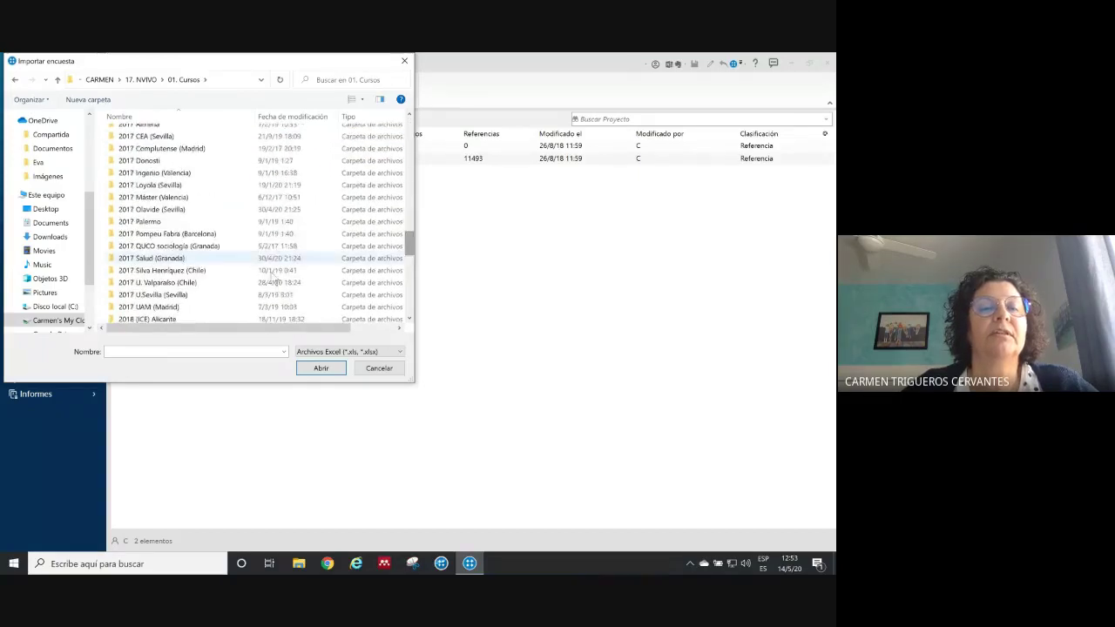
drag(410, 246, 409, 298)
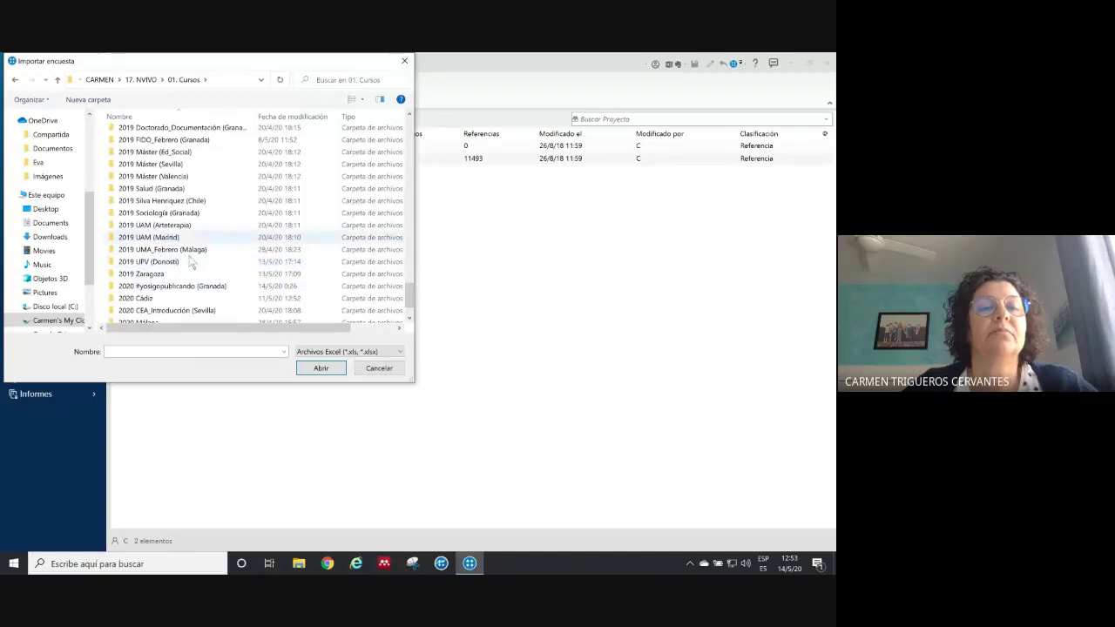
double_click(179, 299)
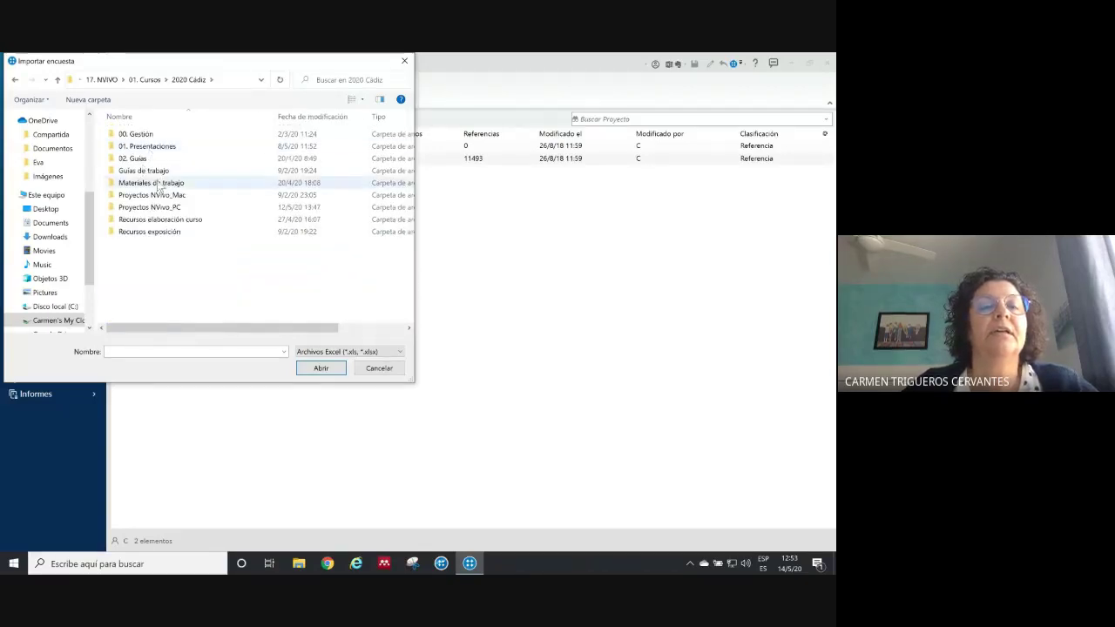
double_click(159, 184)
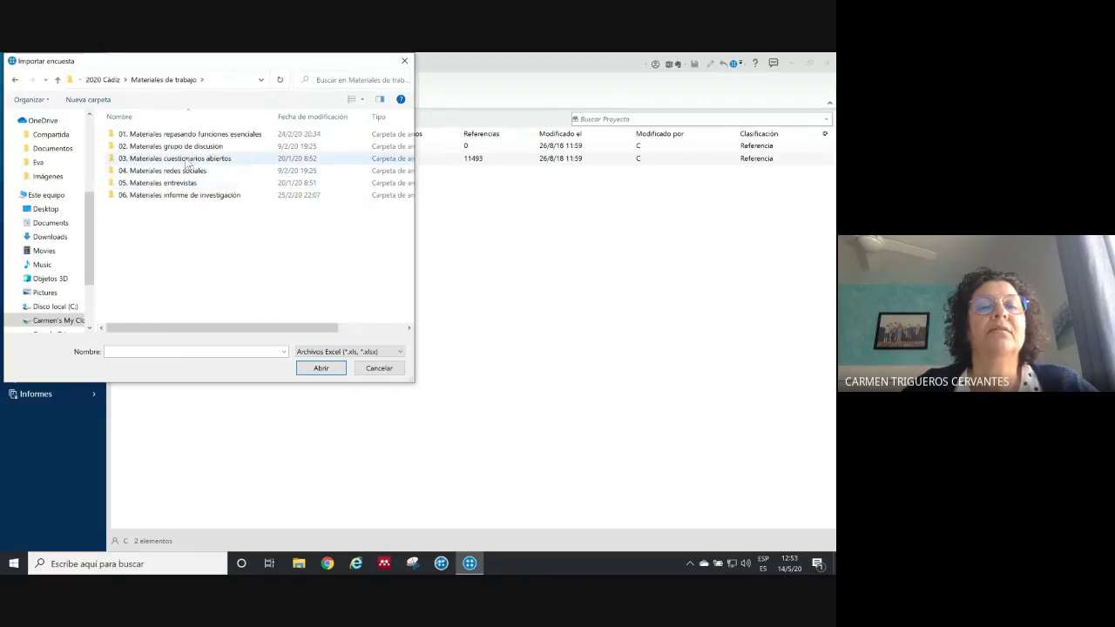
double_click(185, 158)
click(164, 136)
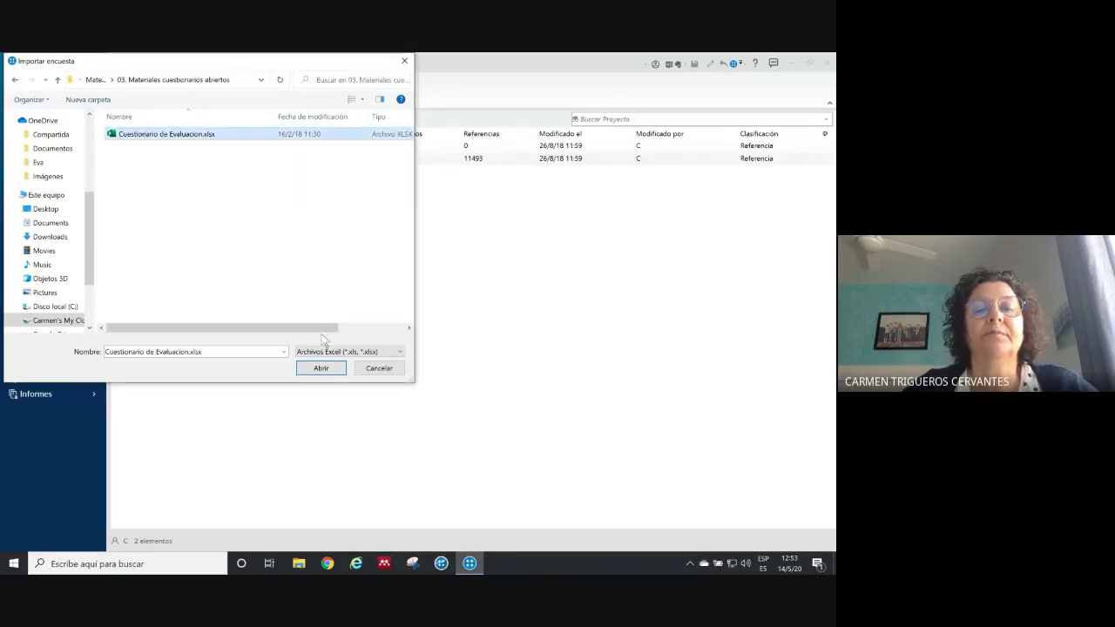
click(329, 370)
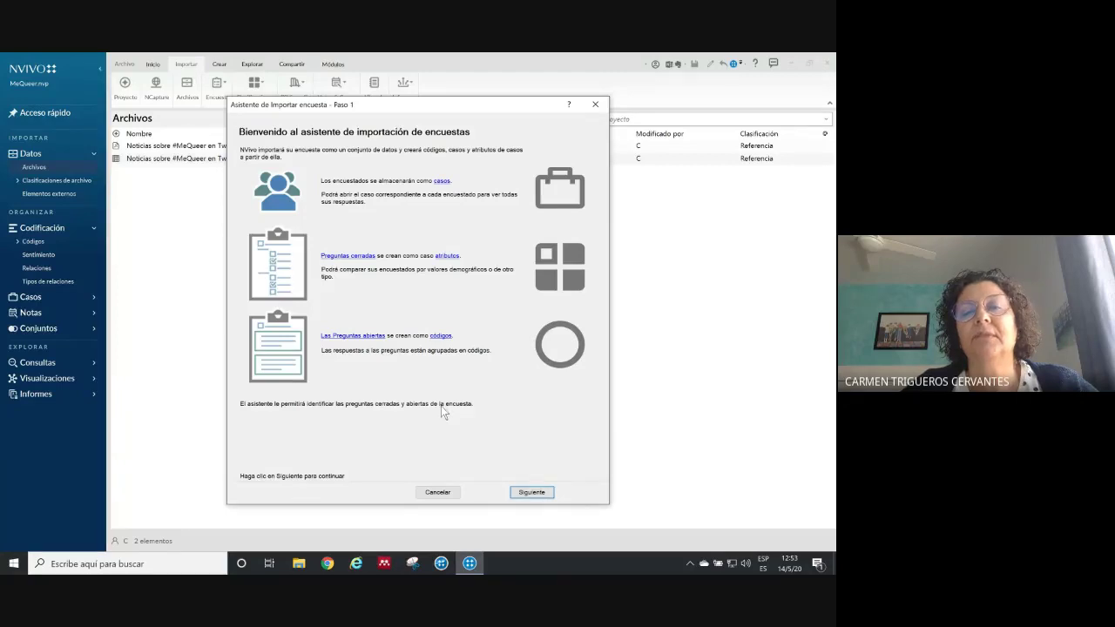
Accept the default data format, respondent and question settings, import the survey with only automatic sentiment coding, and close the wizard
click(531, 492)
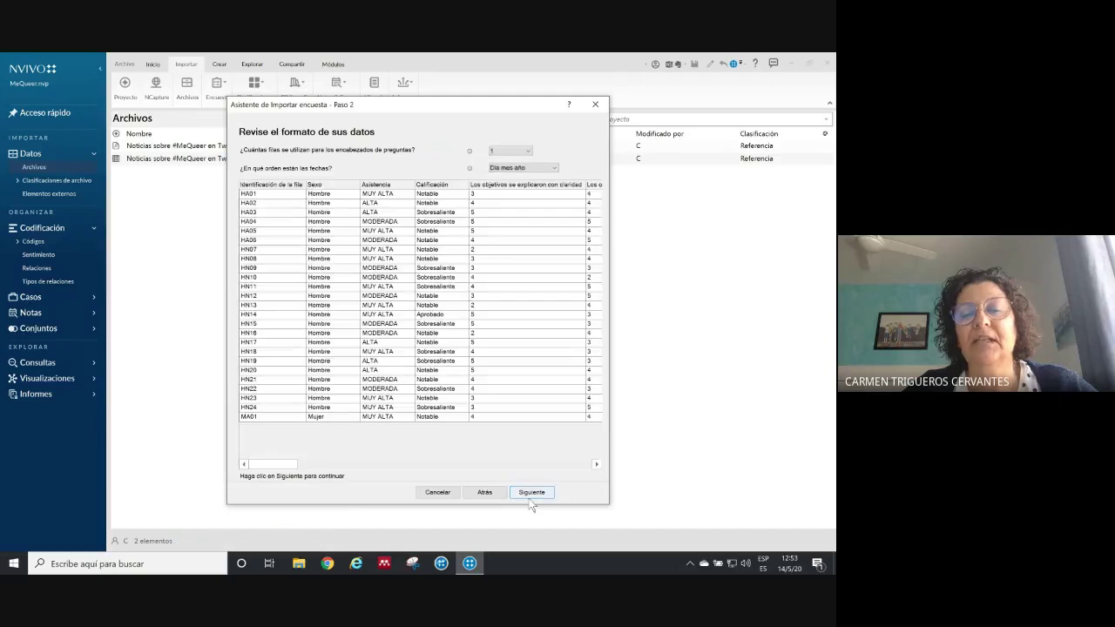
click(529, 494)
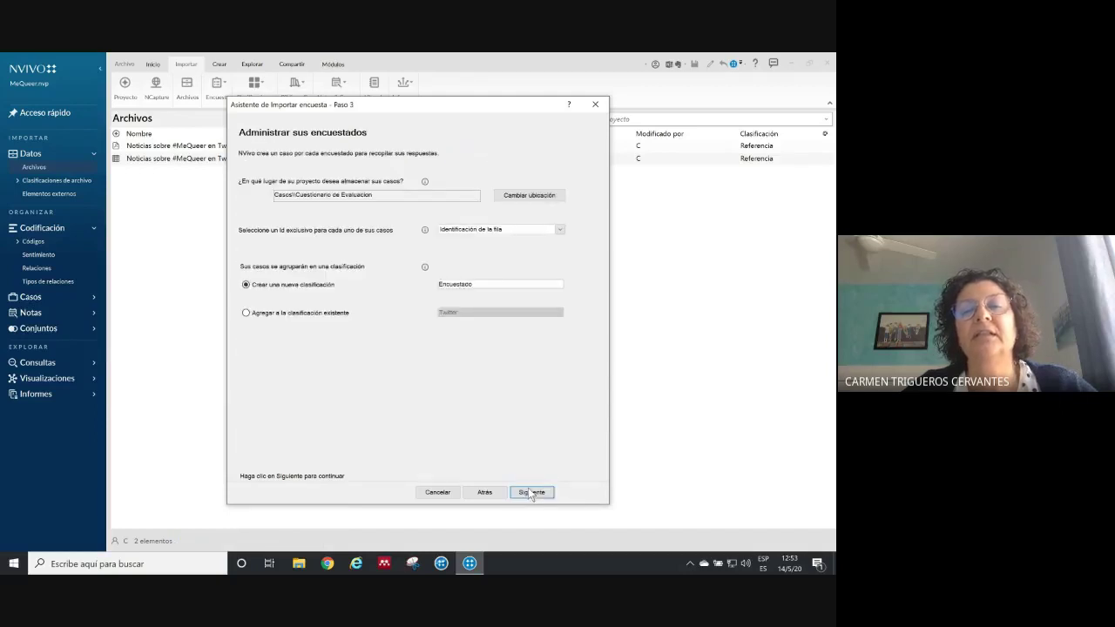
click(529, 493)
click(530, 493)
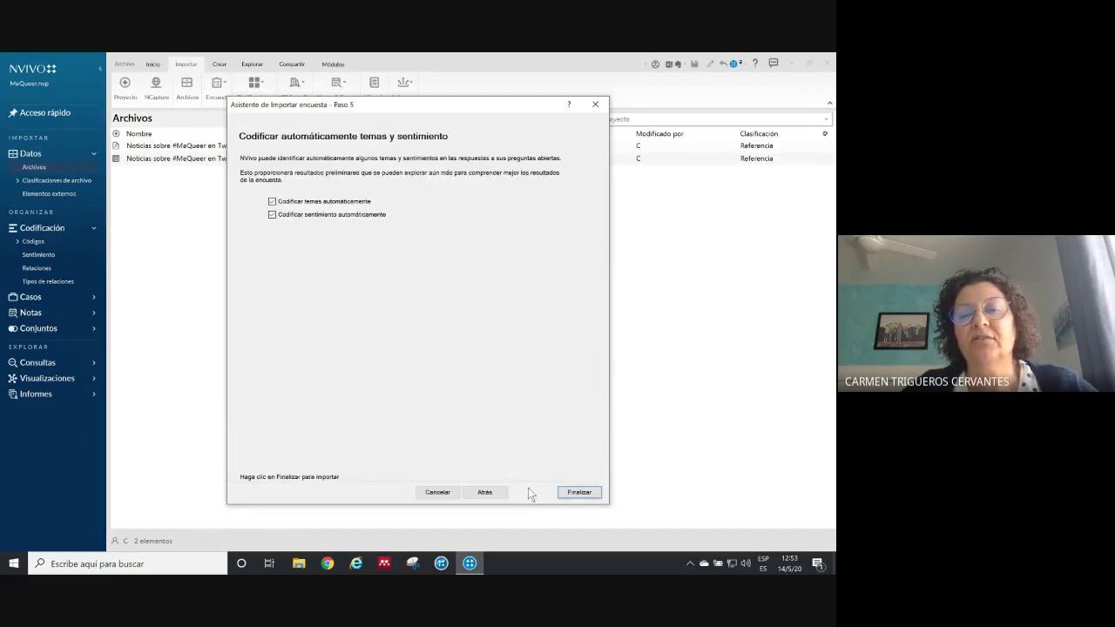
click(311, 202)
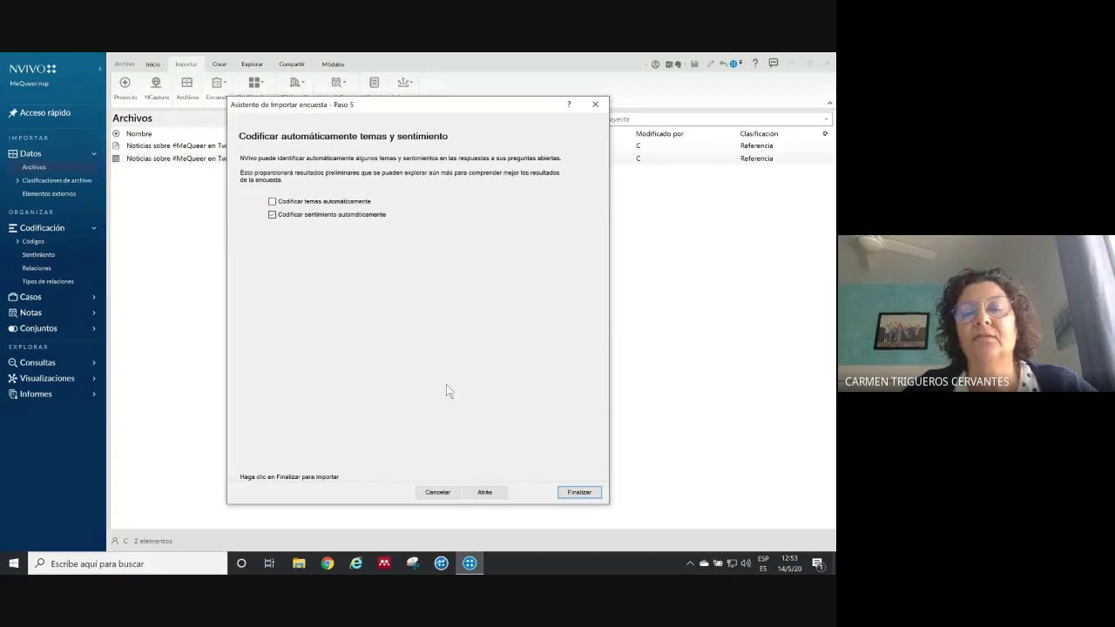
click(577, 493)
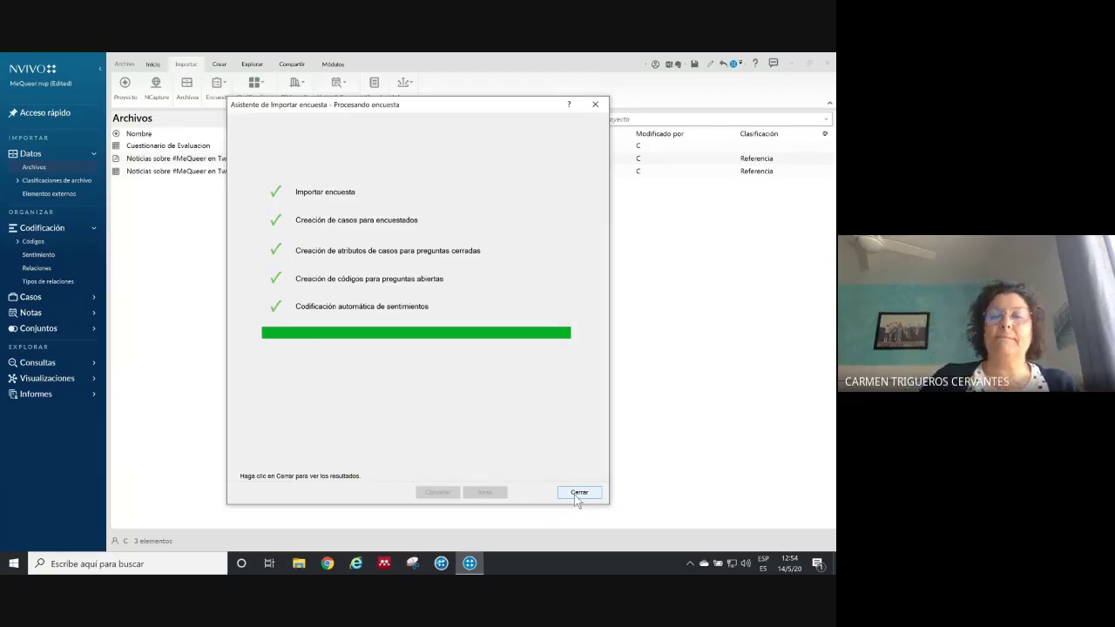
click(574, 495)
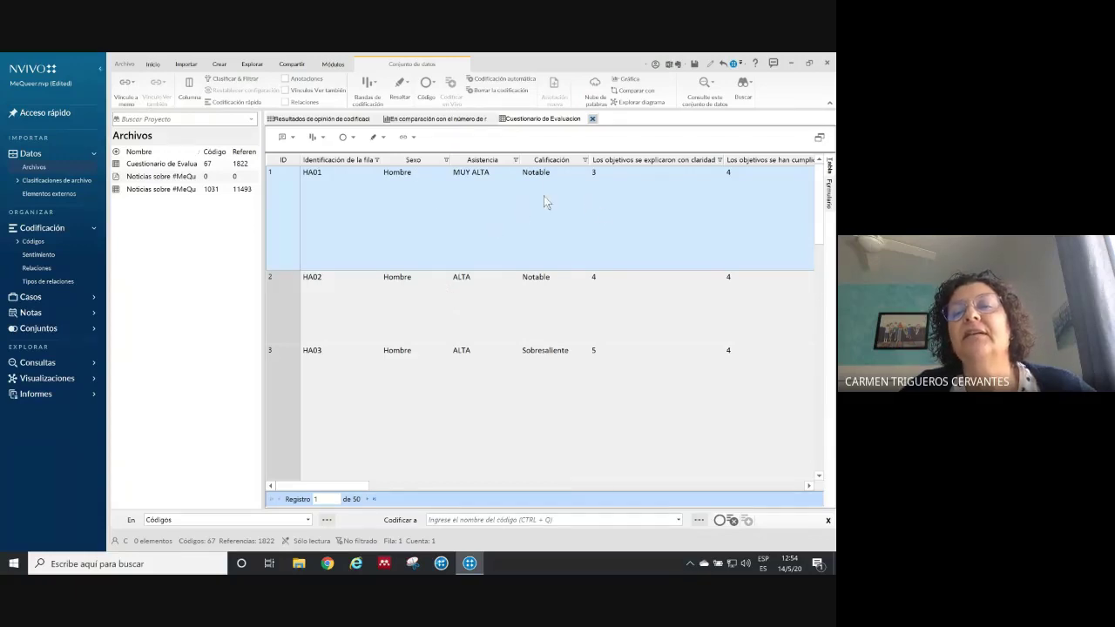
Look through the imported questionnaire's open-ended answers and close the dataset to view the sentiment hierarchy chart
drag(362, 486, 600, 476)
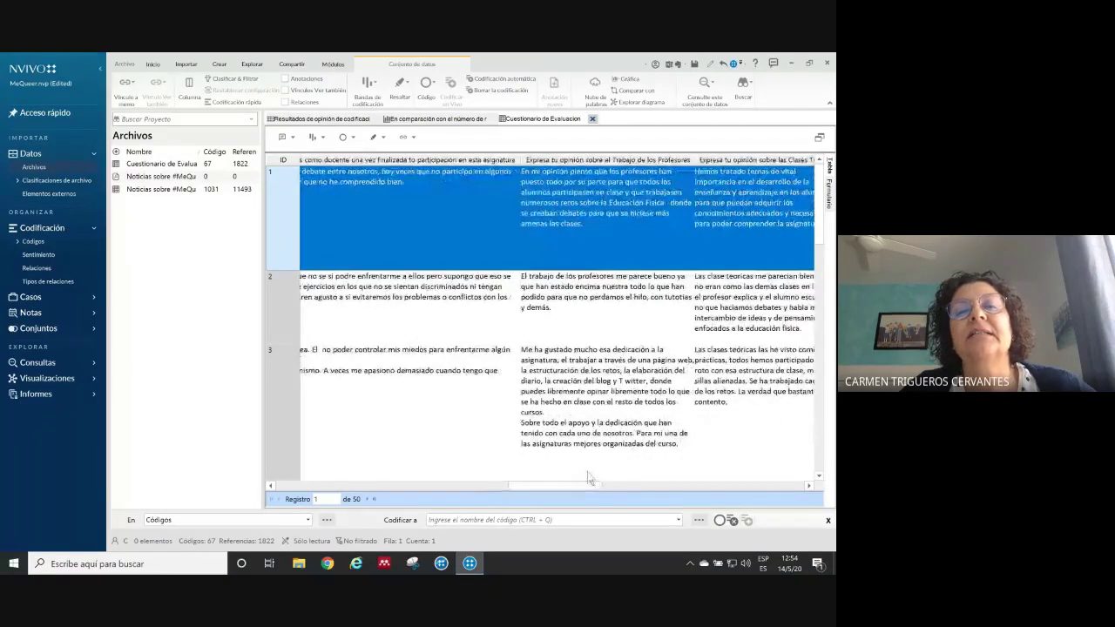
click(593, 121)
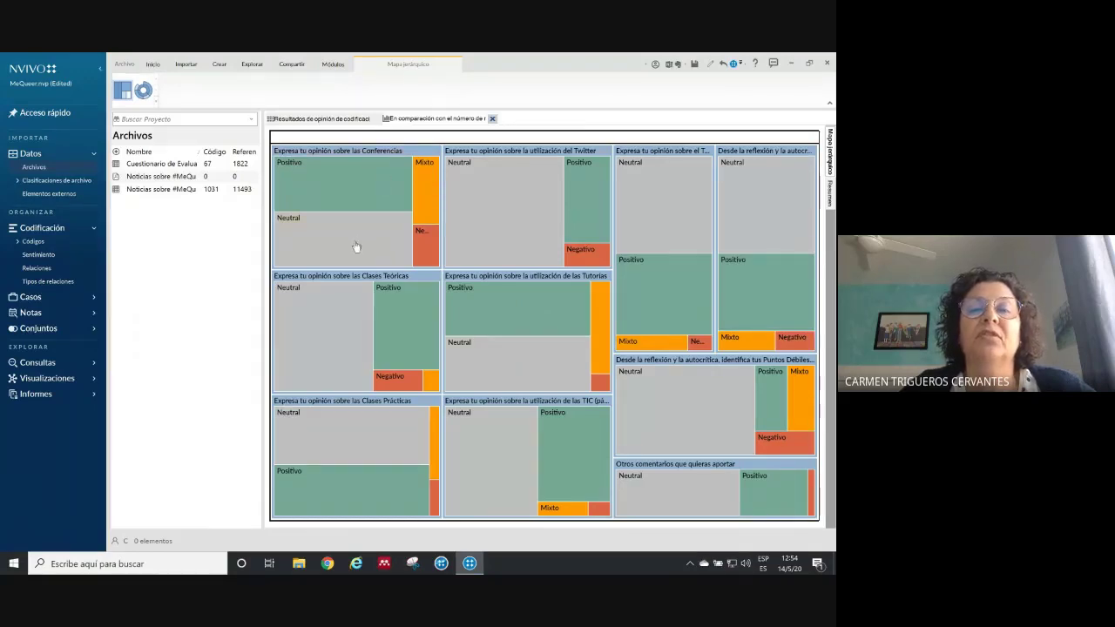
Examine the sentiment hierarchy chart, drilling into Clases Teóricas and back, and close the chart and the sentiment coding matrix
mouse_move(418, 247)
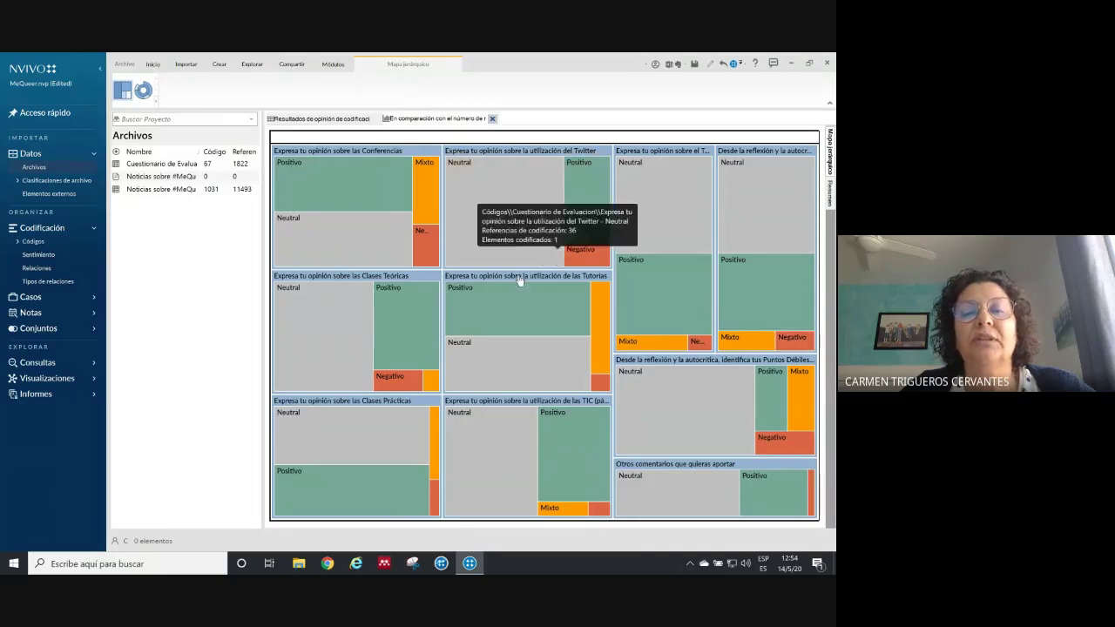
double_click(399, 381)
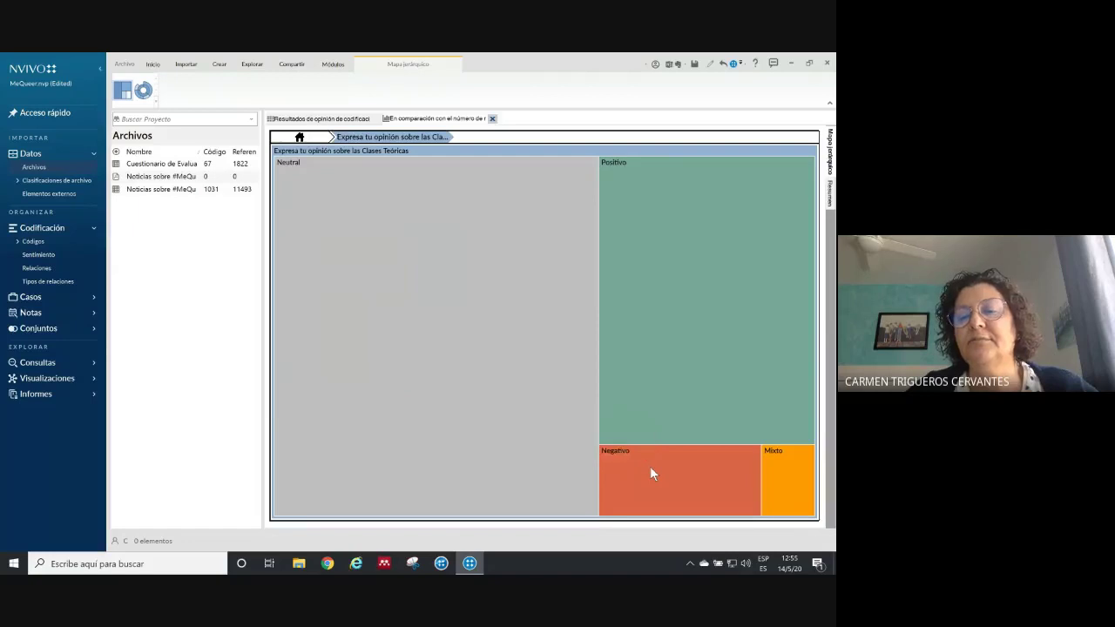
mouse_move(649, 466)
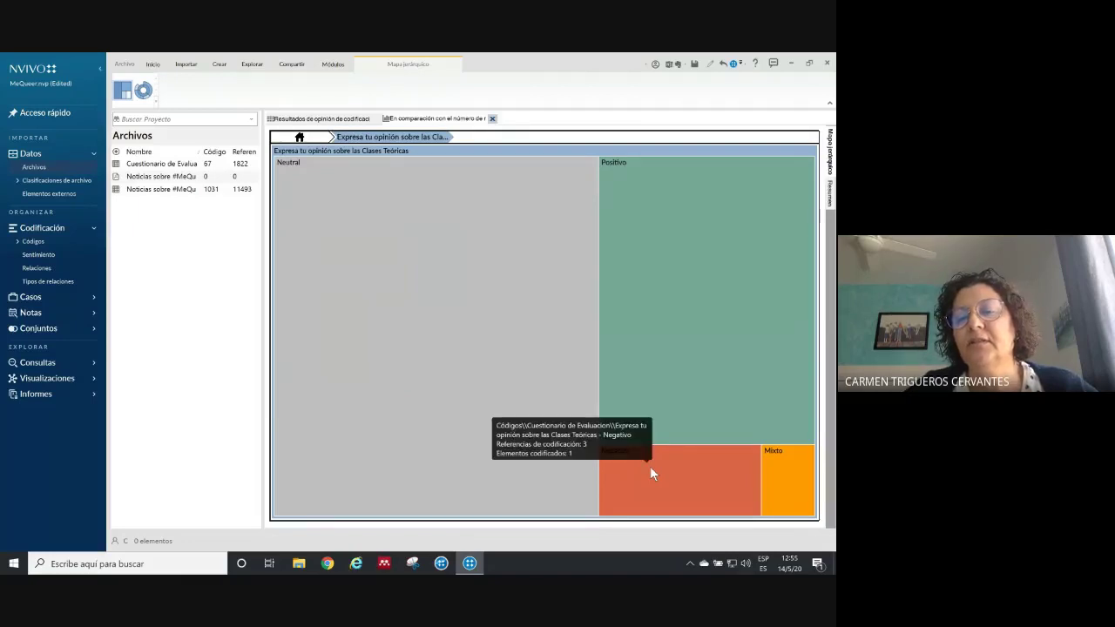
click(300, 138)
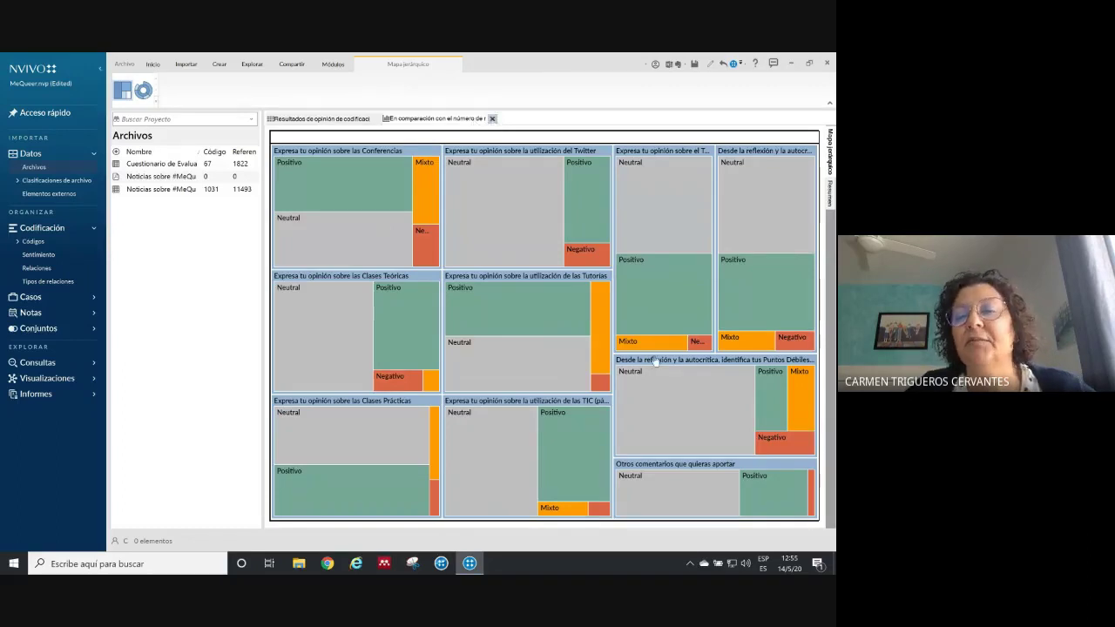
click(492, 119)
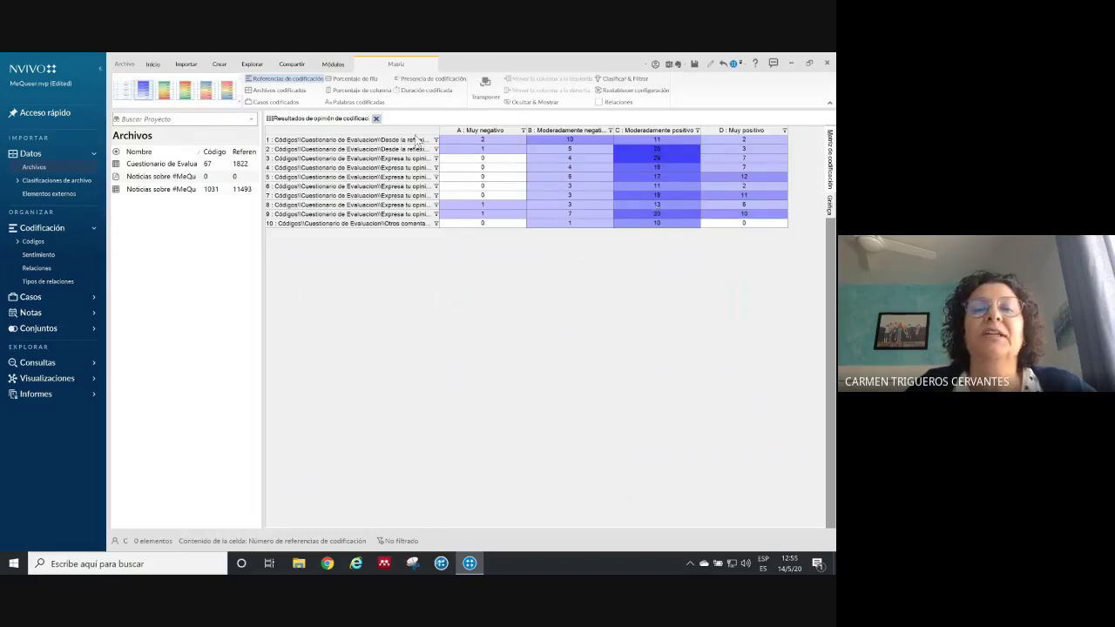
click(375, 117)
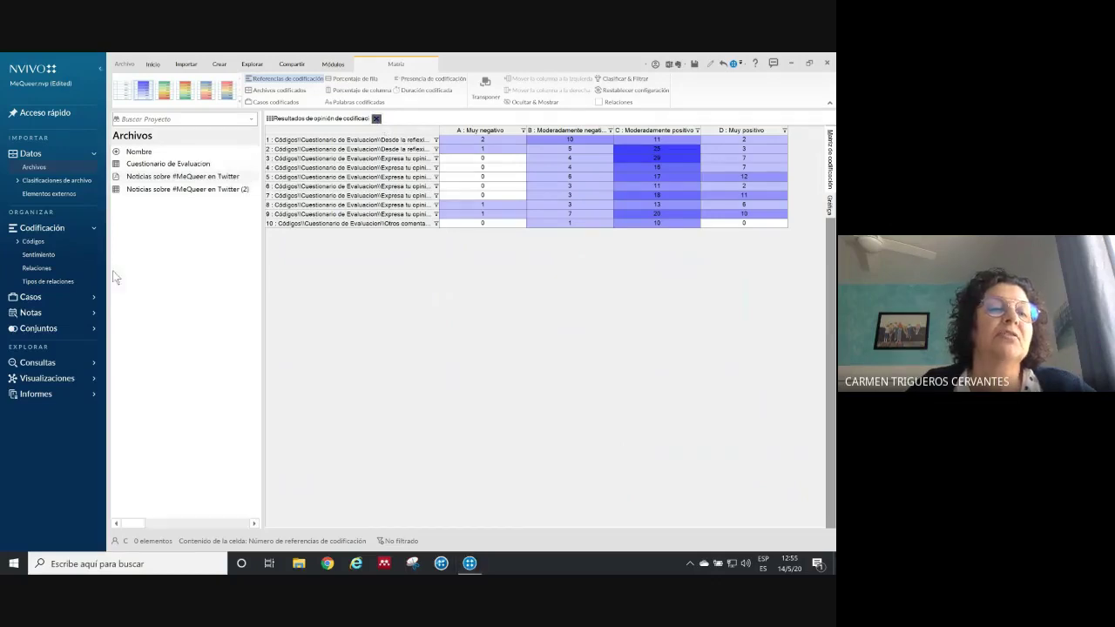
Expand the Positivo and Negativo sentiment codes and open the references coded as Muy negativo
click(34, 254)
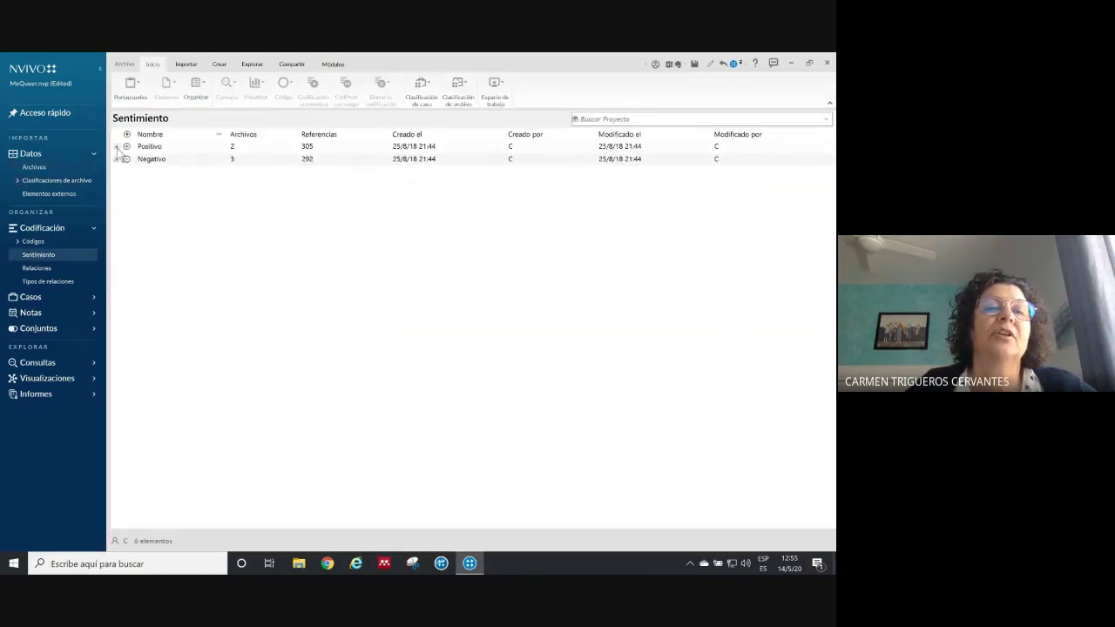
click(117, 148)
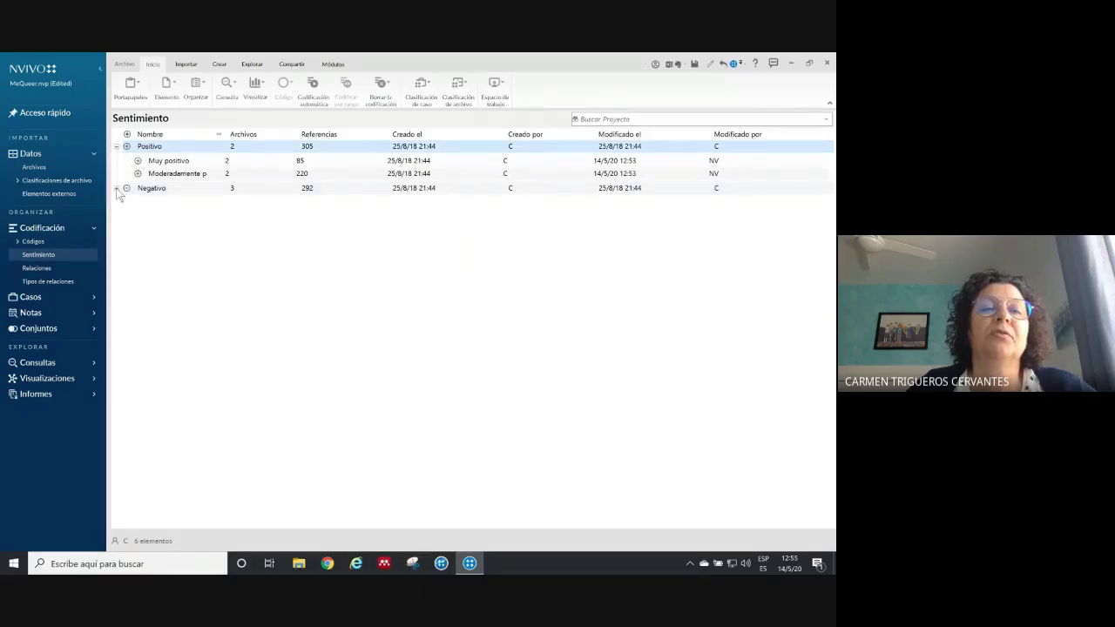
click(117, 190)
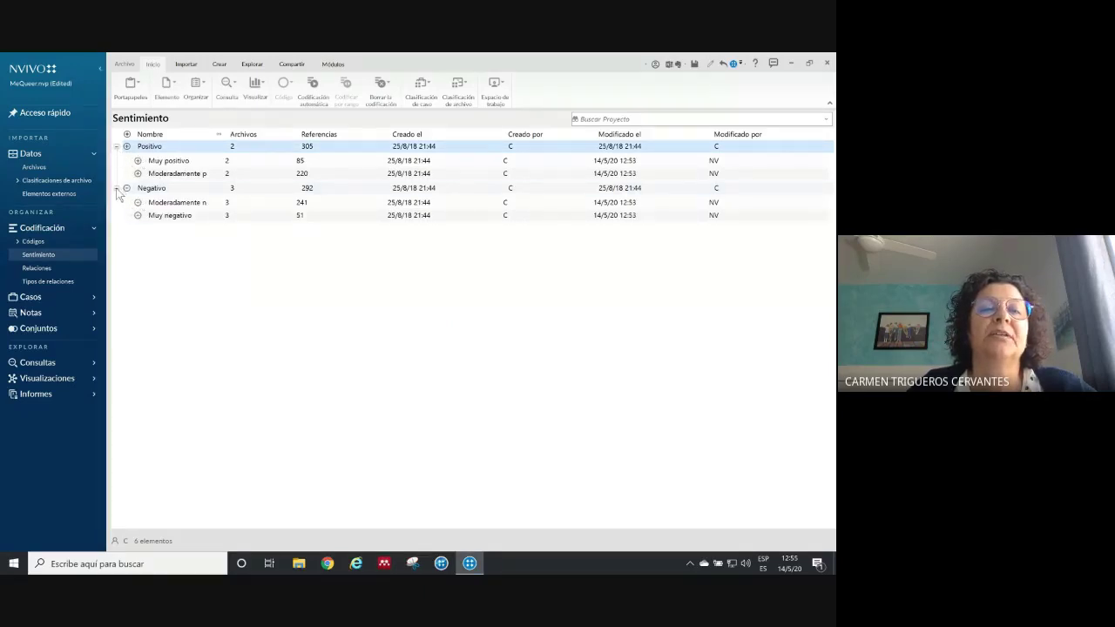
click(178, 216)
double_click(183, 217)
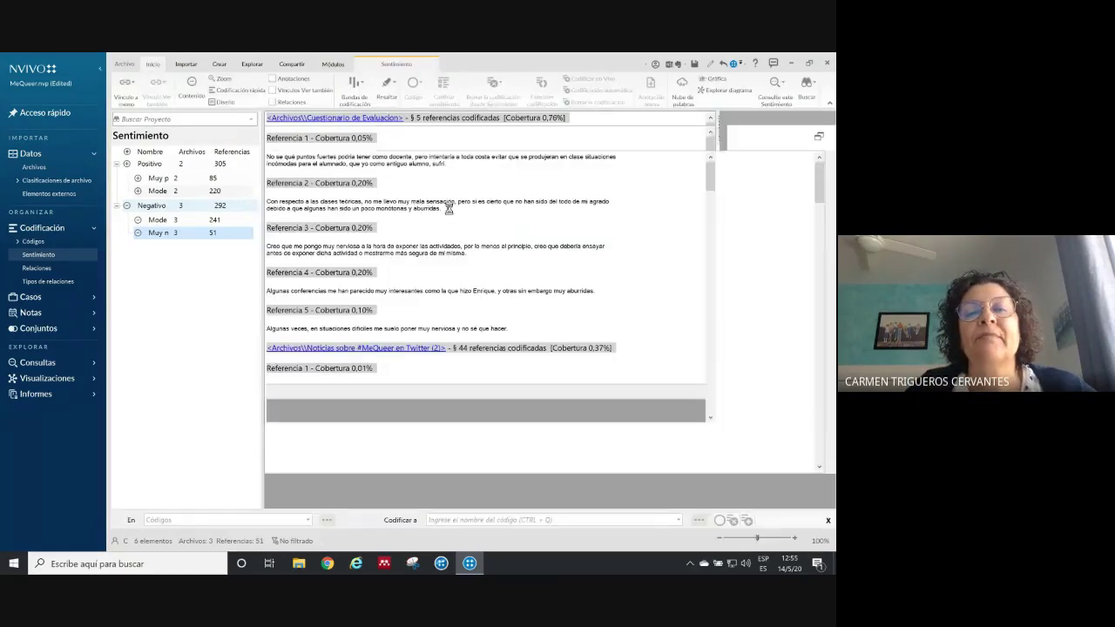
Change the sentiment of the first Cuestionario de Evaluacion reference to Moderadamente negativo and close the Muy negativo code
drag(454, 203, 266, 196)
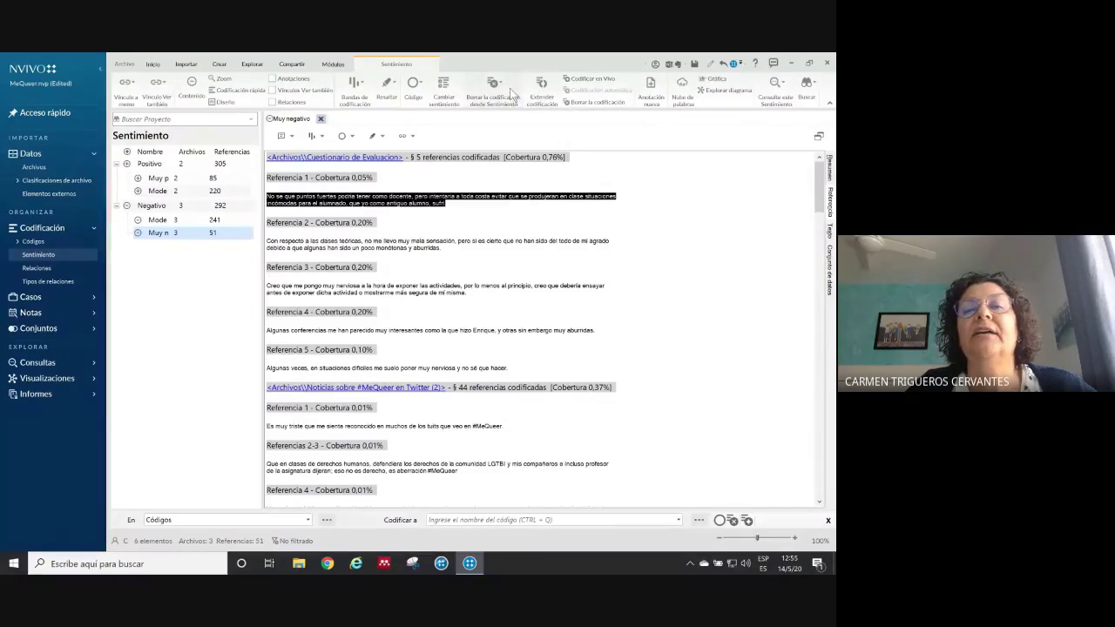
click(452, 88)
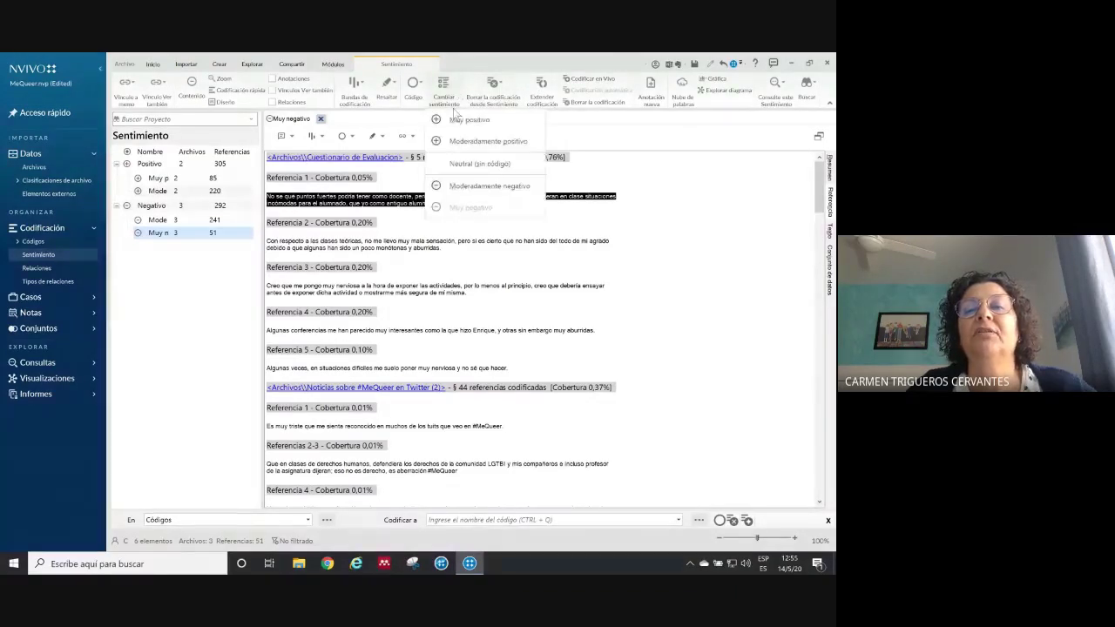
click(465, 186)
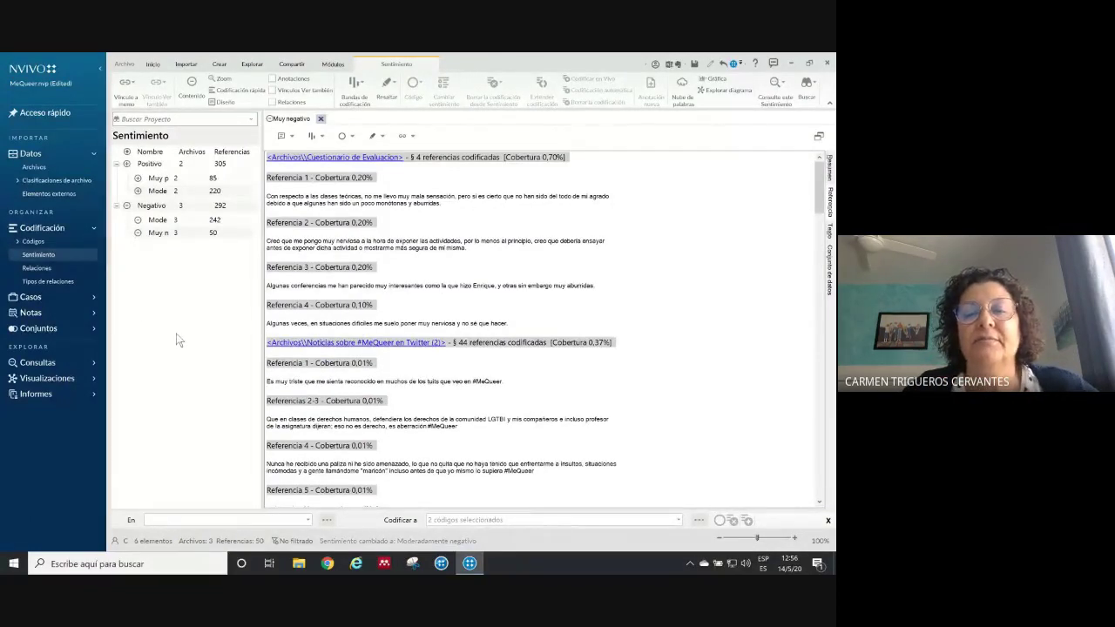
click(156, 233)
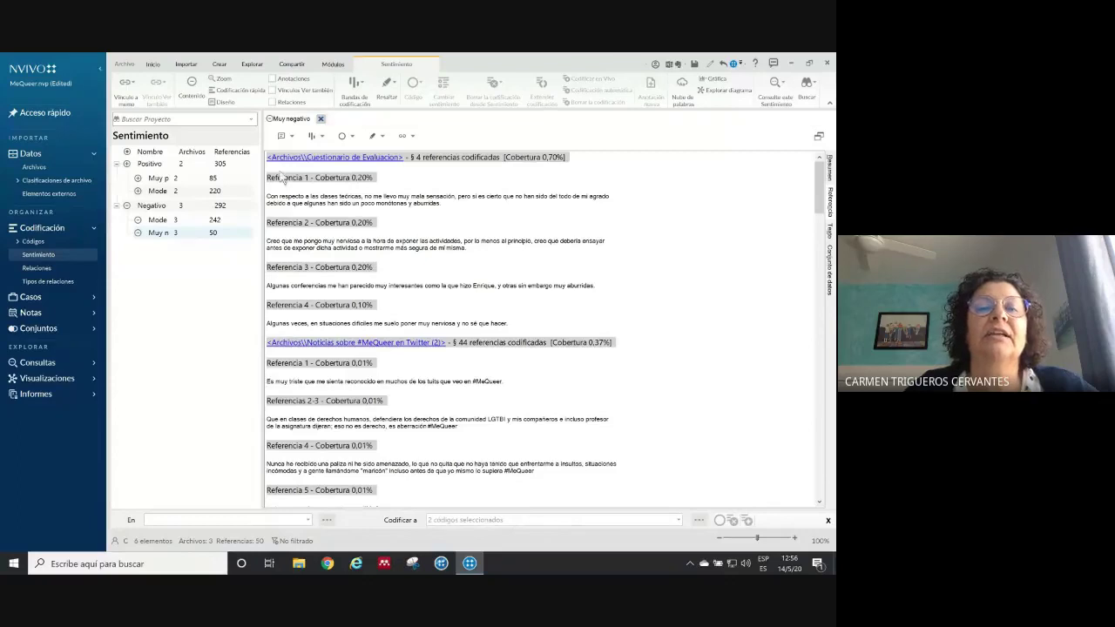
click(320, 119)
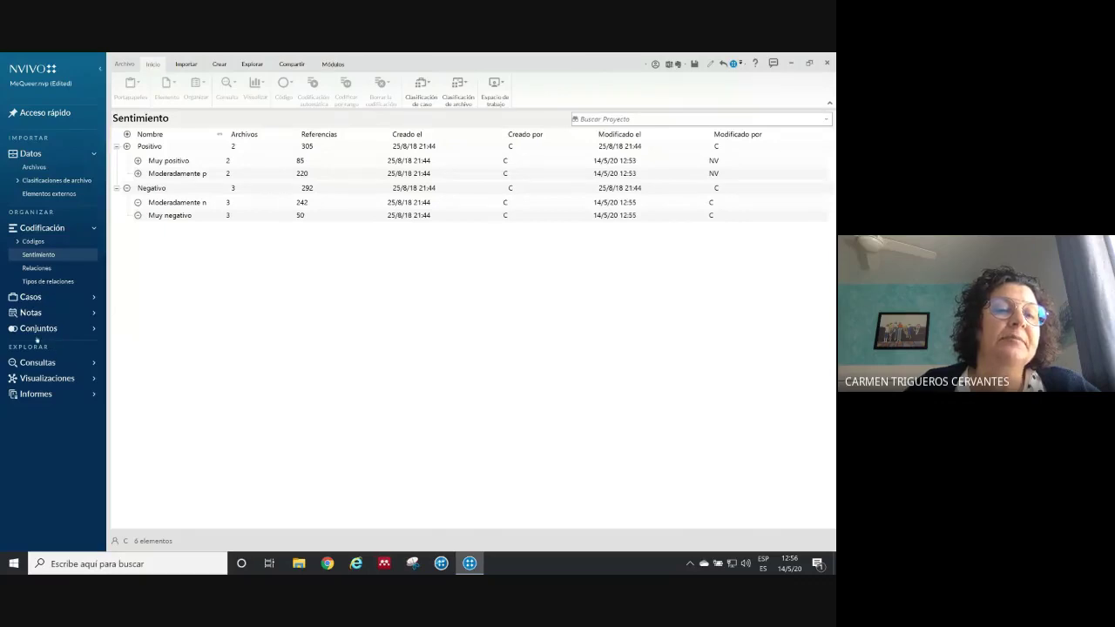
Open the Puntos Débiles question code under Cuestionario de Evaluacion and examine its first coded answer
click(44, 242)
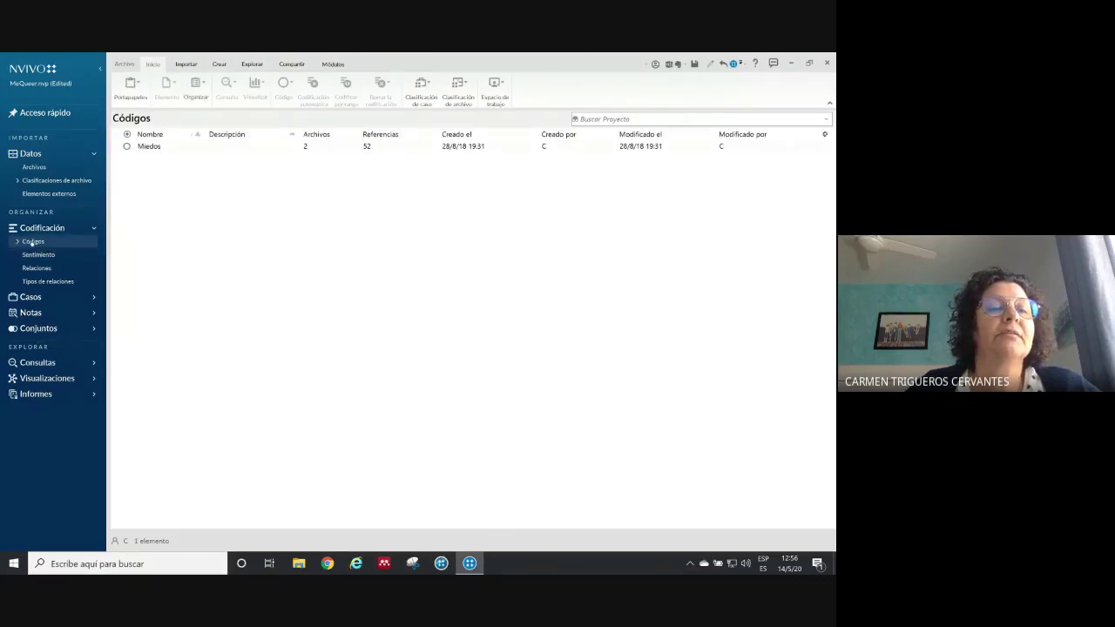
click(17, 241)
click(56, 254)
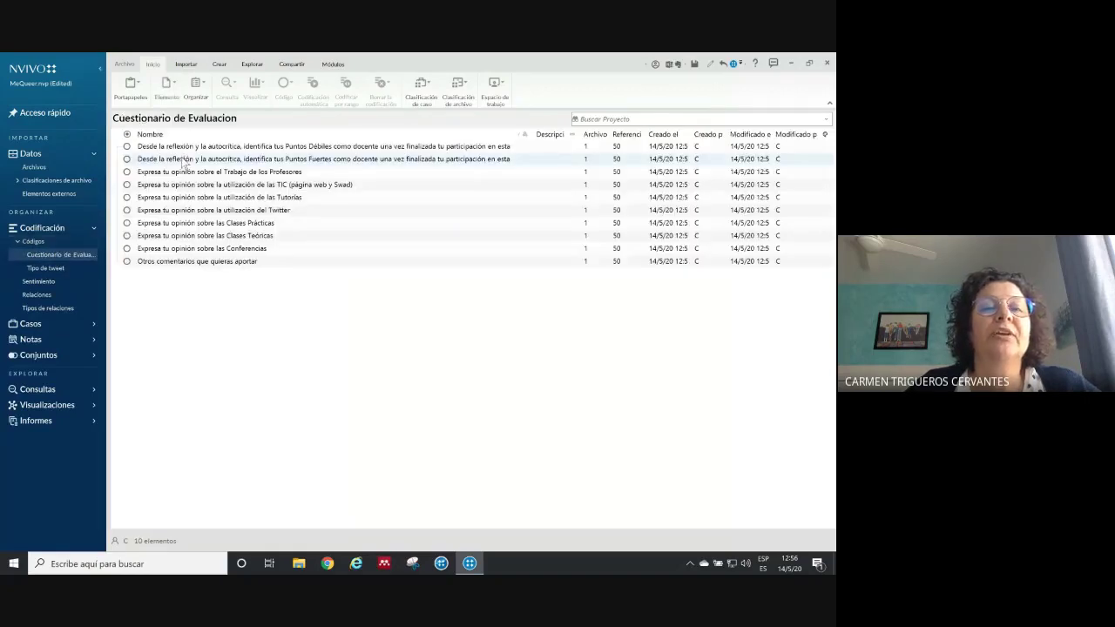
click(239, 148)
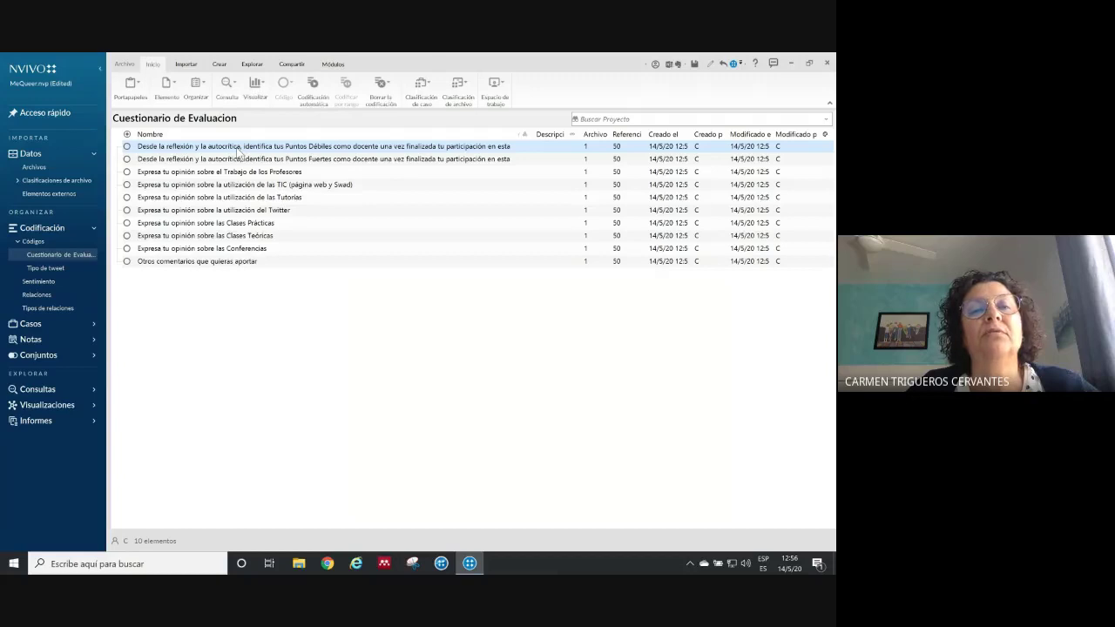
double_click(239, 150)
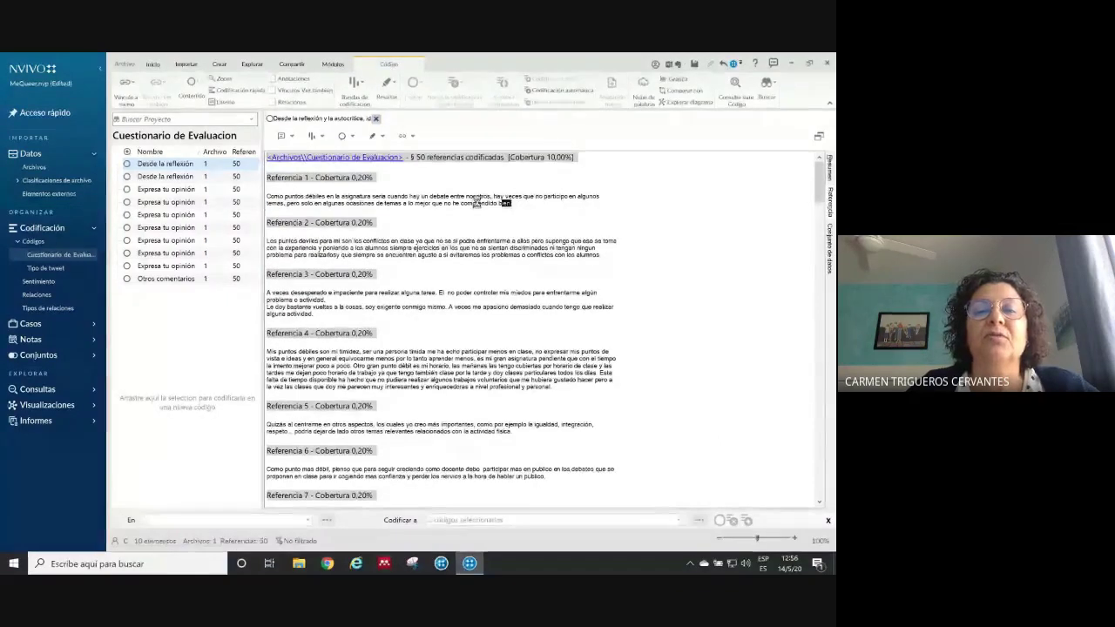
drag(476, 202, 267, 195)
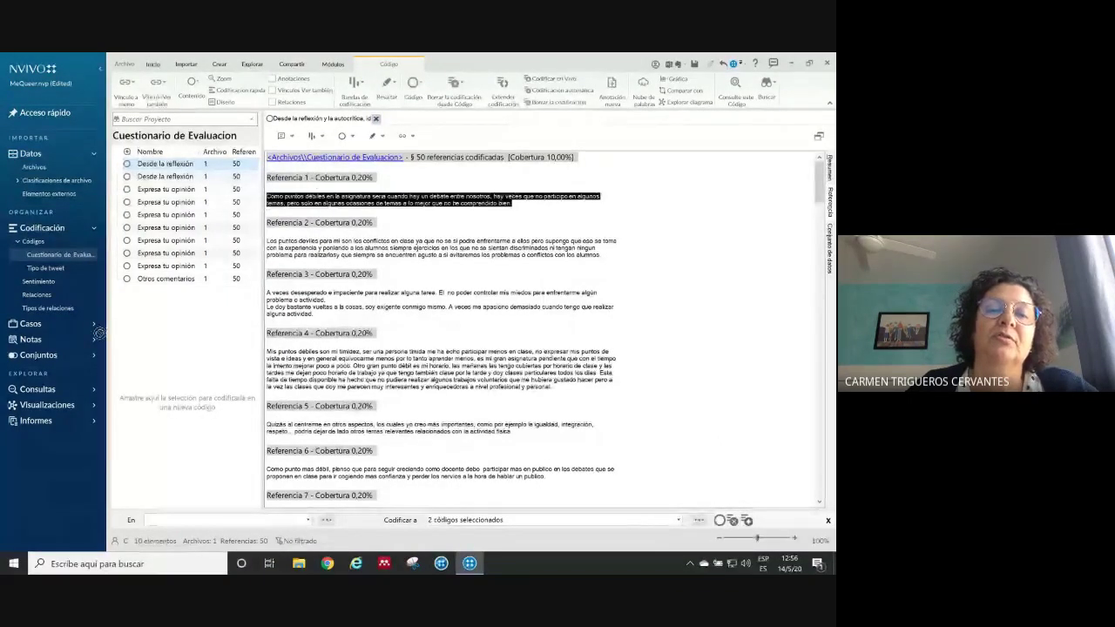
click(320, 194)
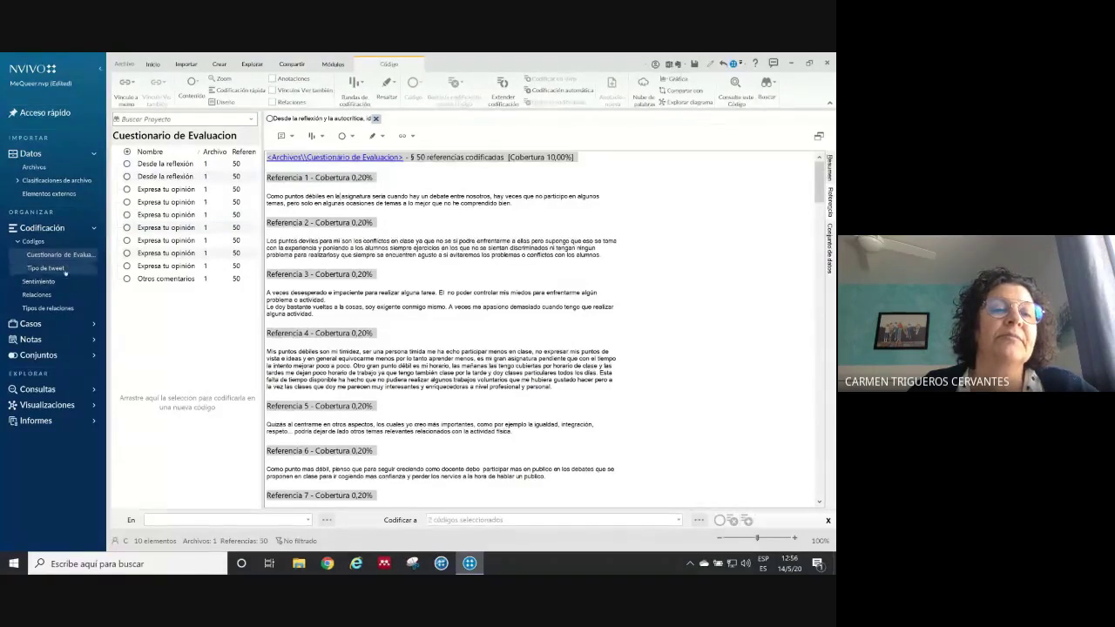
Review the attribute values in the Encuestado case classification, and close it along with the Puntos Débiles code
click(48, 325)
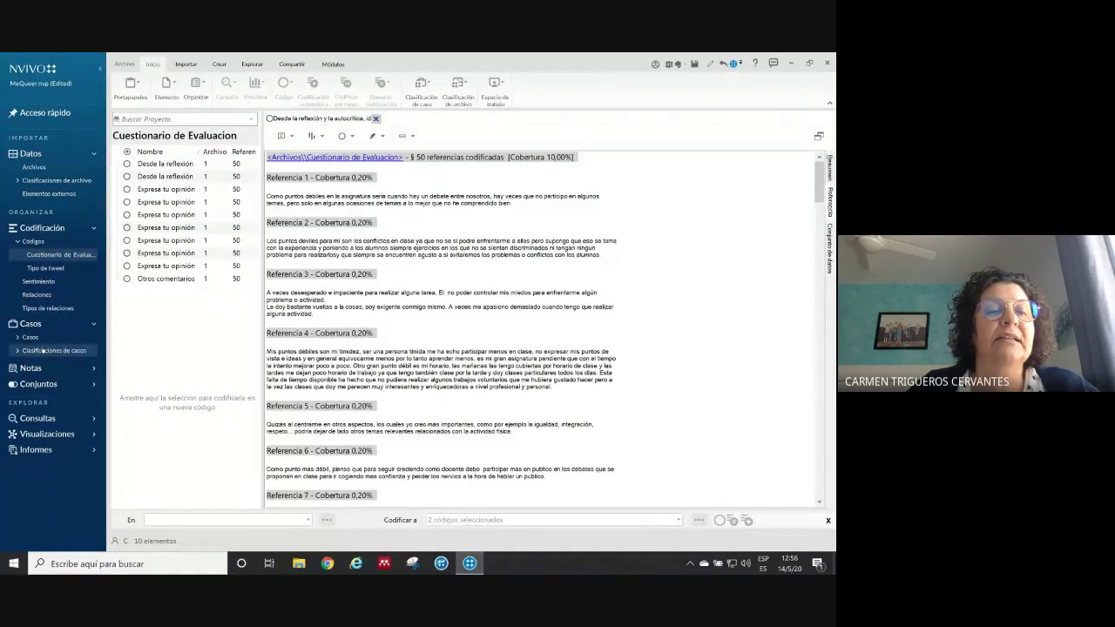
click(43, 350)
double_click(162, 163)
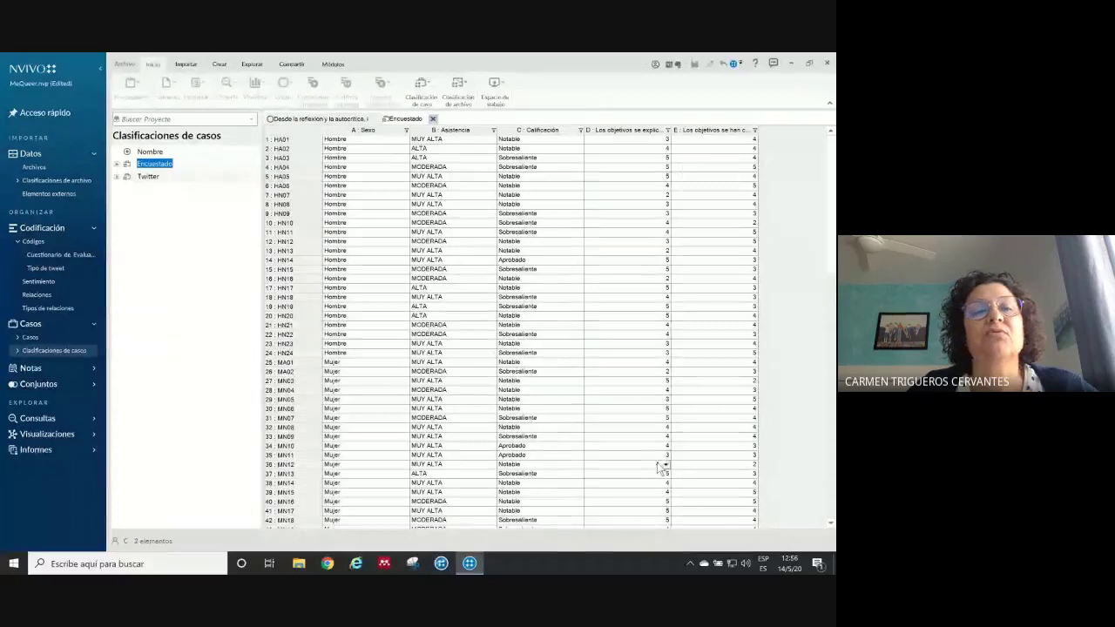
click(433, 118)
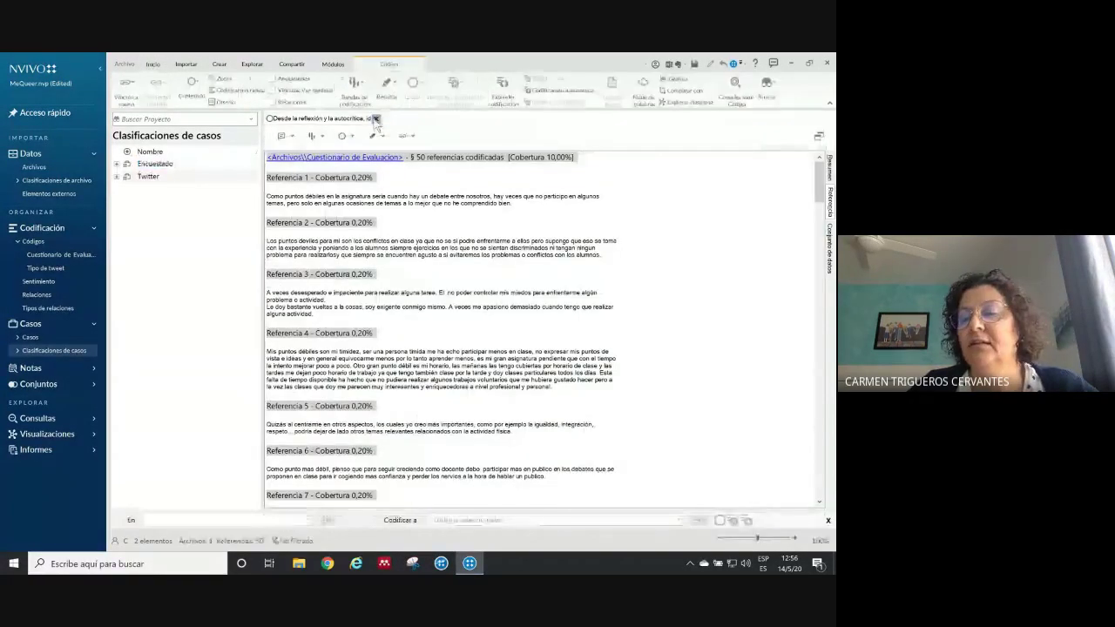
click(376, 119)
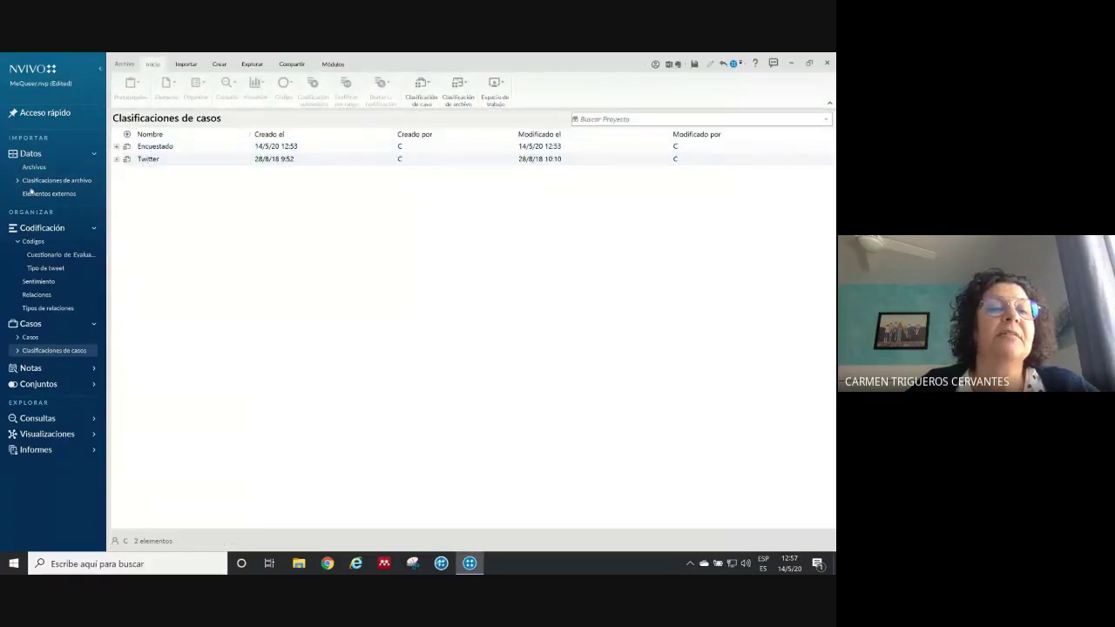
Open the Noticias sobre #MeQueer en Twitter (2) dataset, widen its view, and examine the tweet columns through to the coordinates and the form view
click(35, 168)
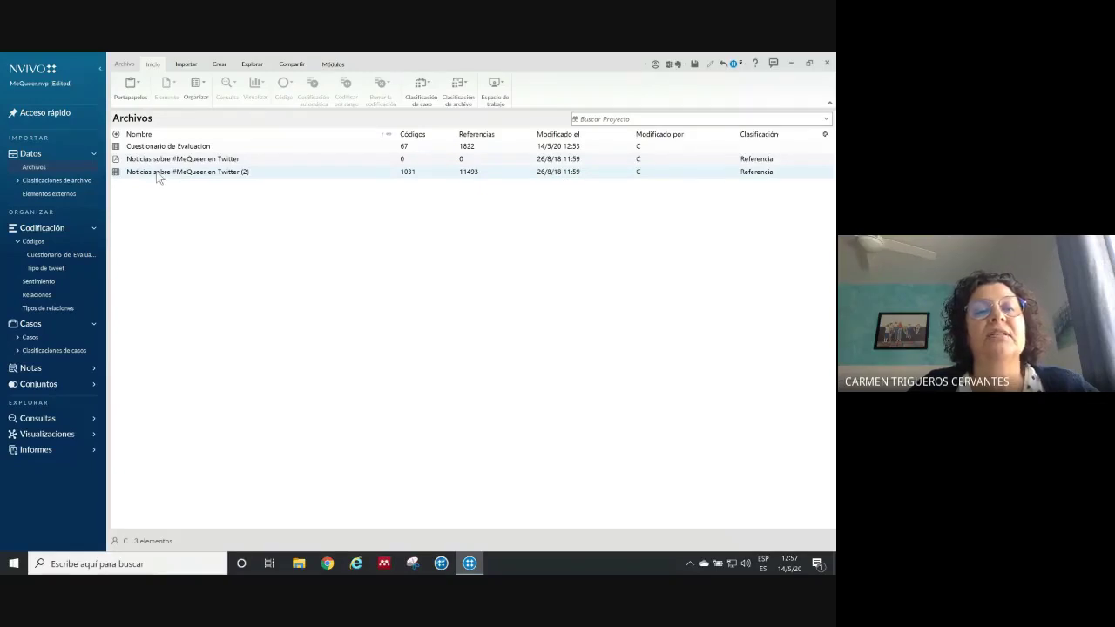
drag(159, 178, 189, 212)
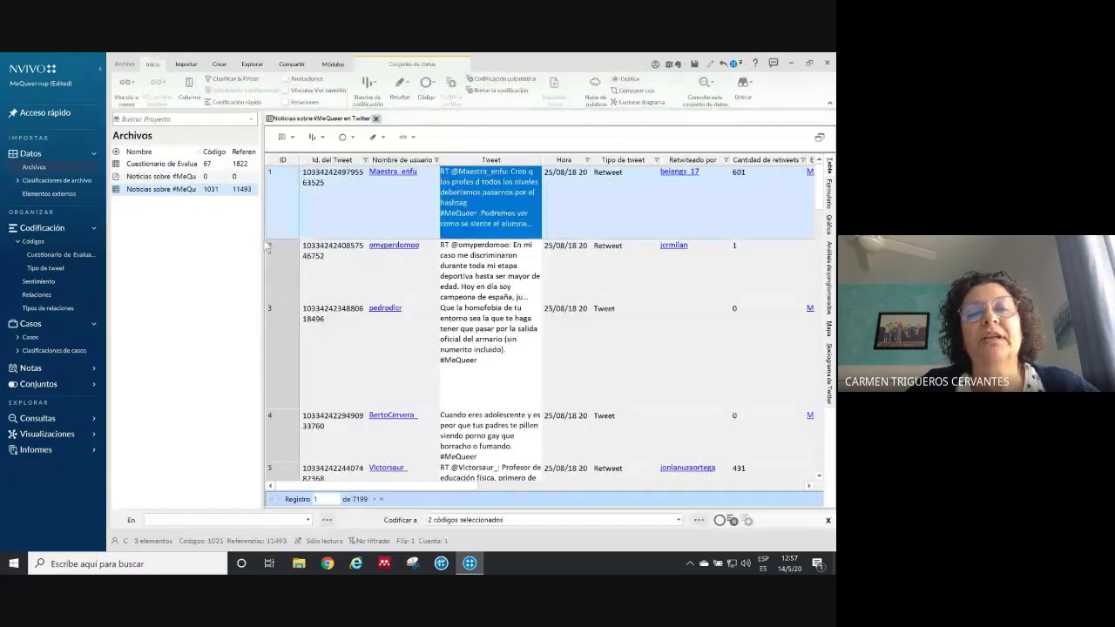
drag(263, 239, 162, 232)
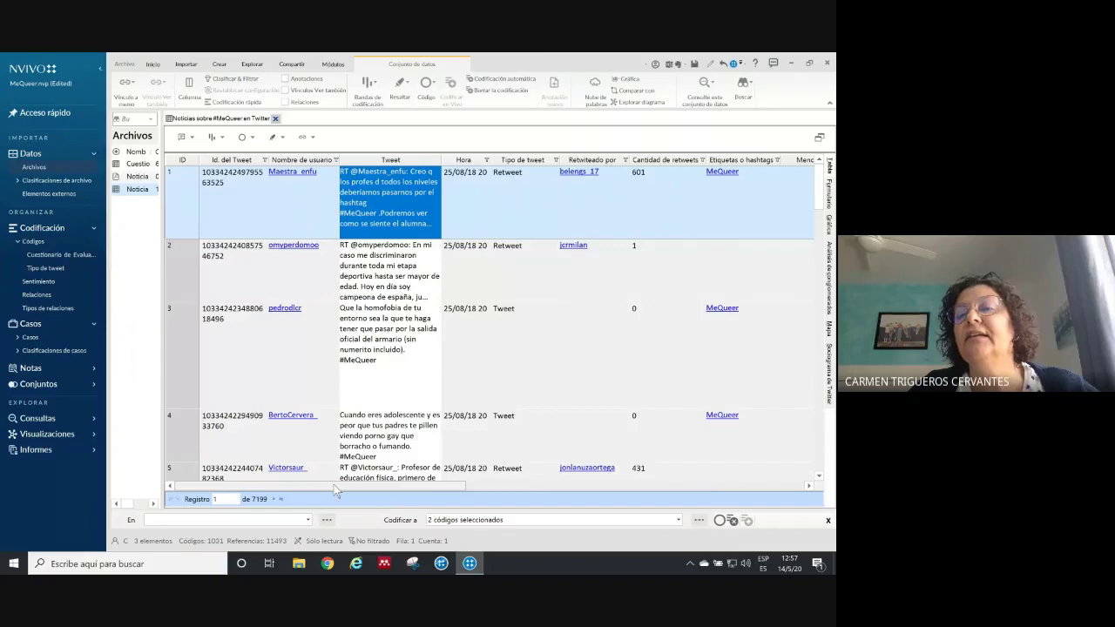
drag(335, 491, 695, 468)
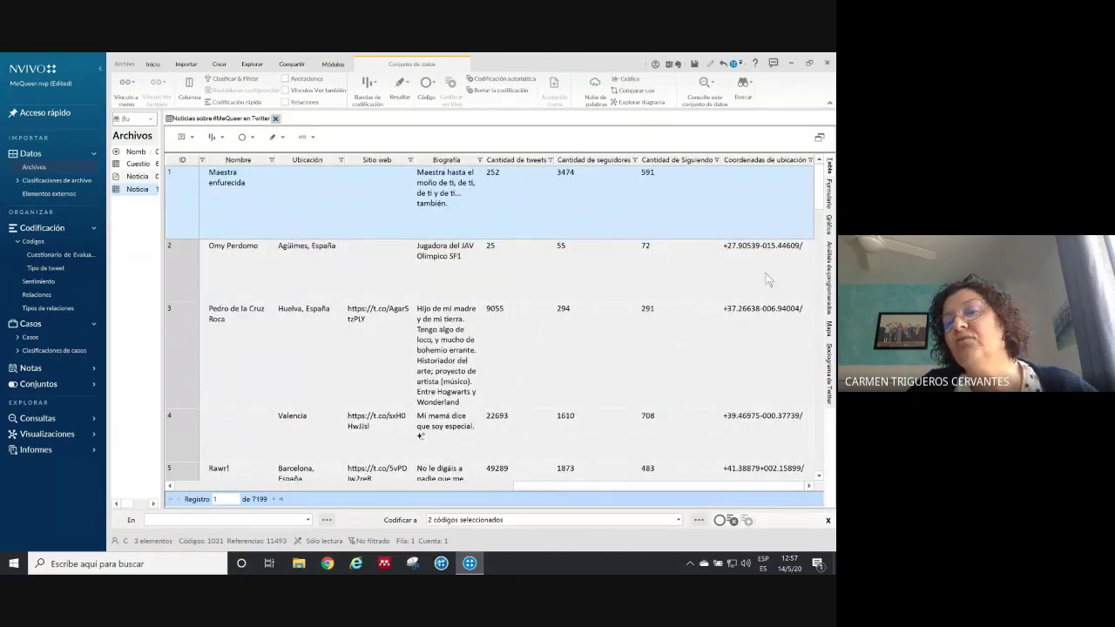
click(829, 200)
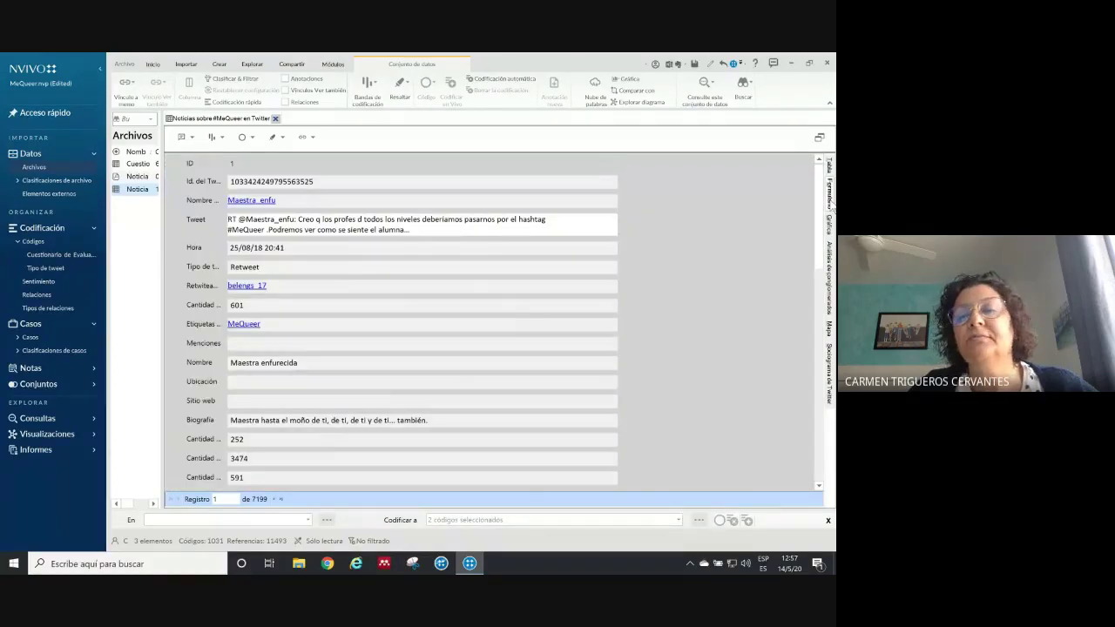
Show the tweets on the world map, view the tweets behind the eastern Mediterranean marker, close them and display the exploration tools
click(831, 335)
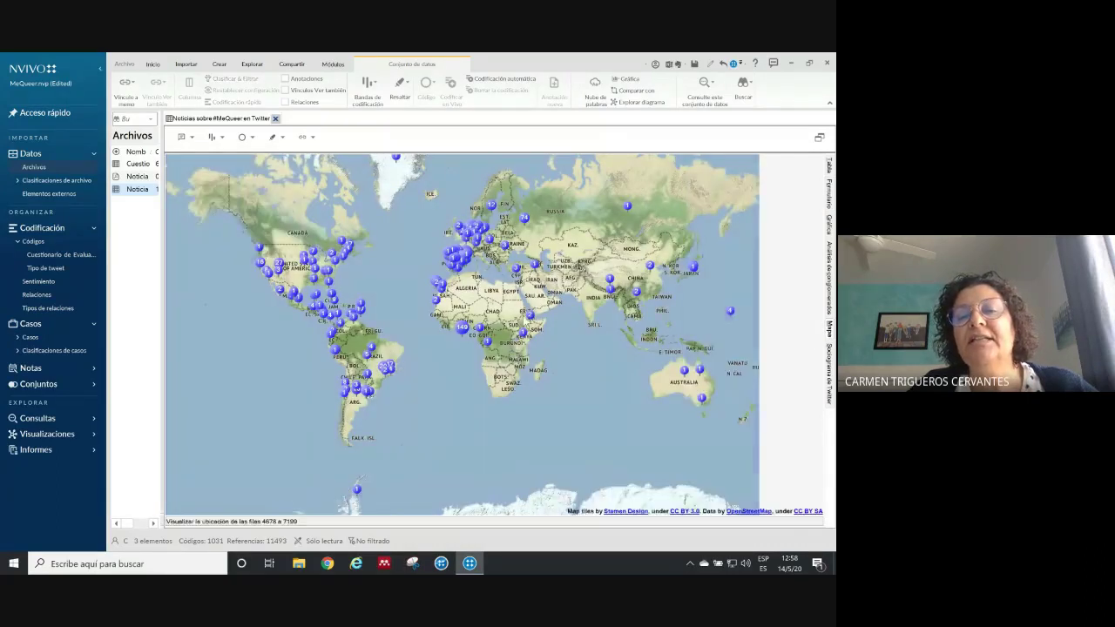
mouse_move(511, 250)
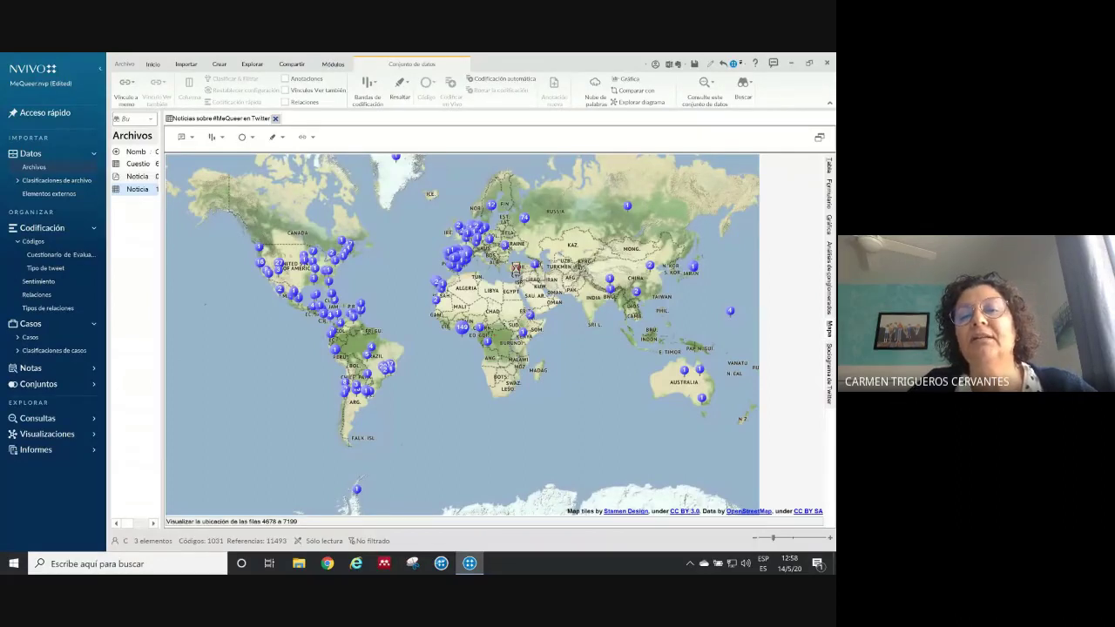
click(516, 269)
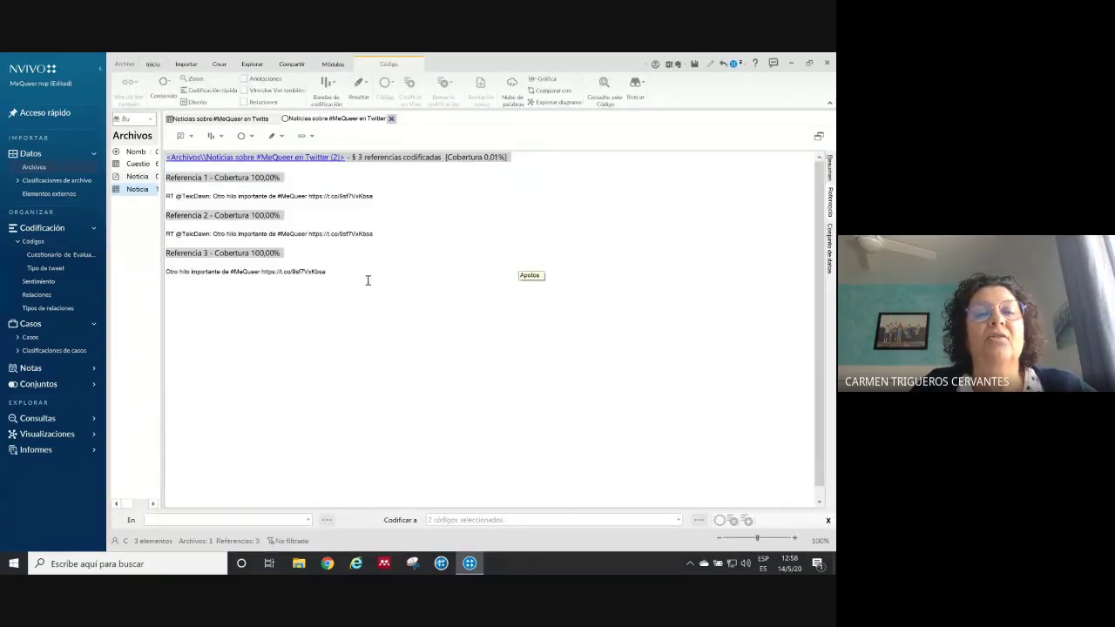
click(391, 119)
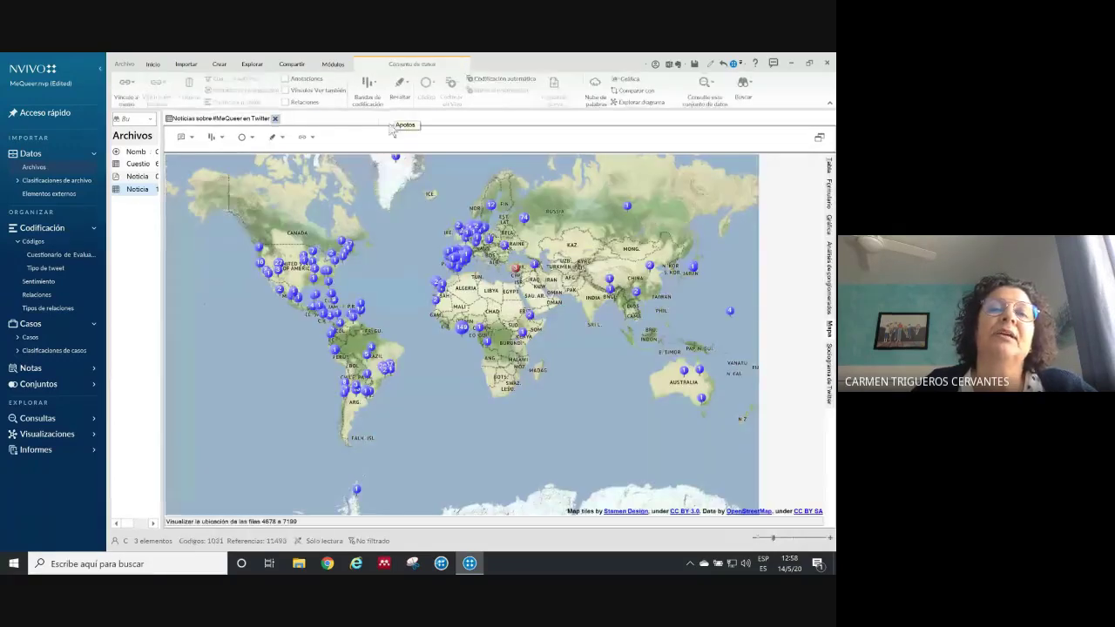
click(253, 66)
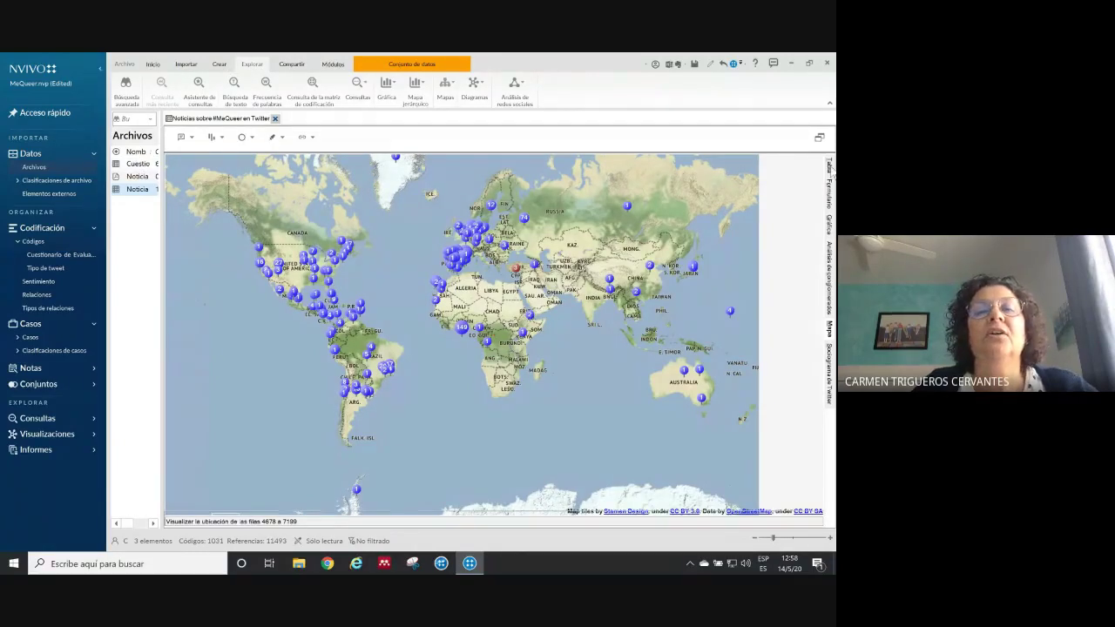
Return the Twitter dataset to table view and close it, and open the Tweet code under Tipo de tweet
click(830, 167)
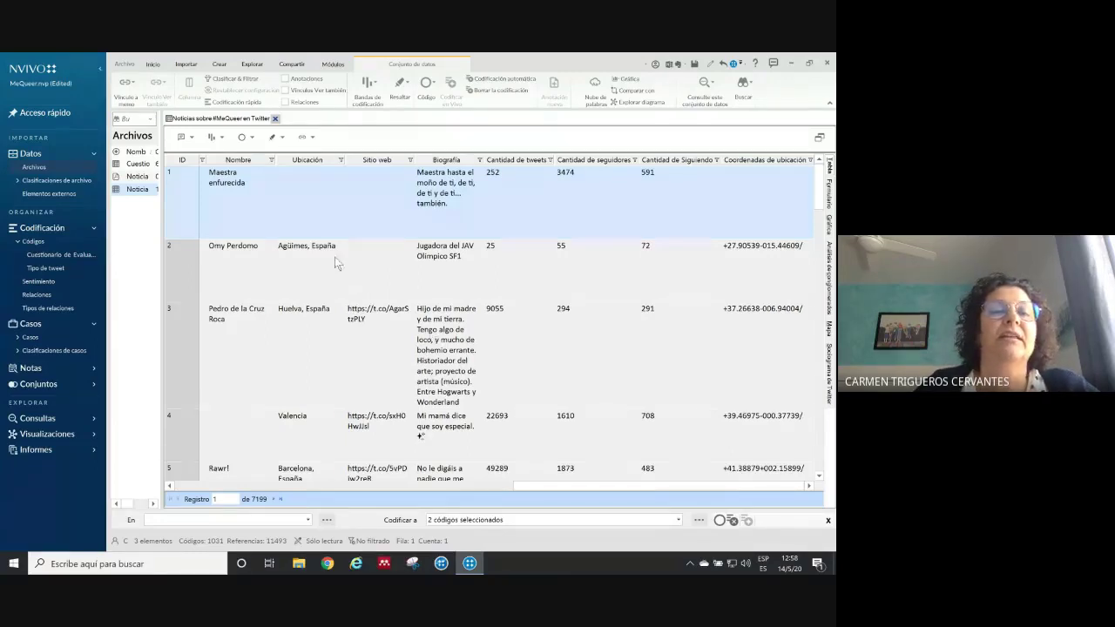
click(52, 269)
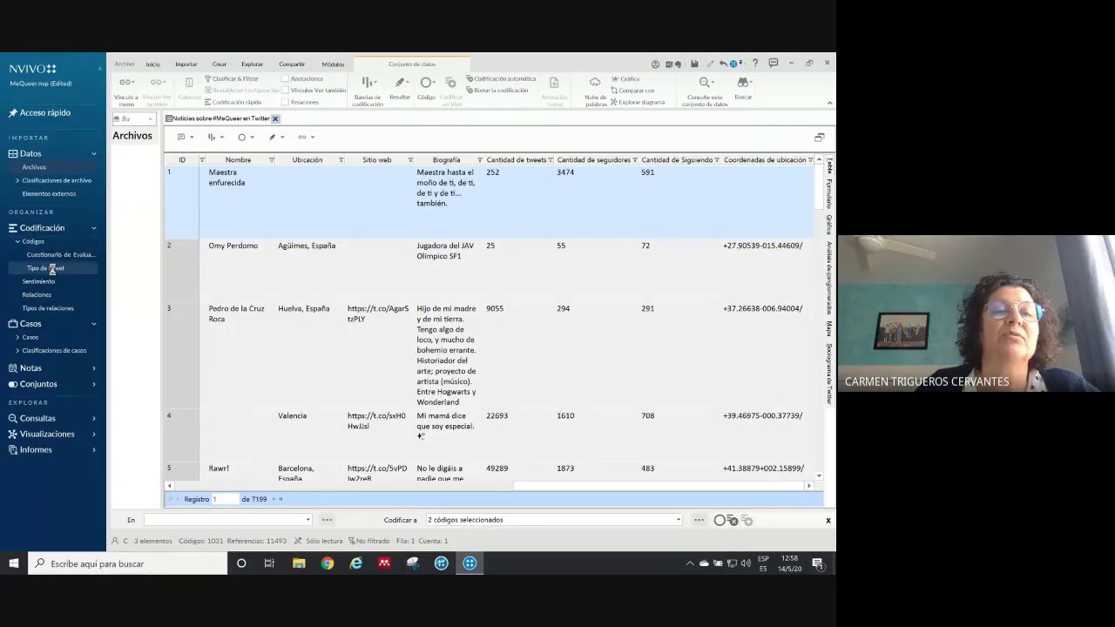
click(275, 120)
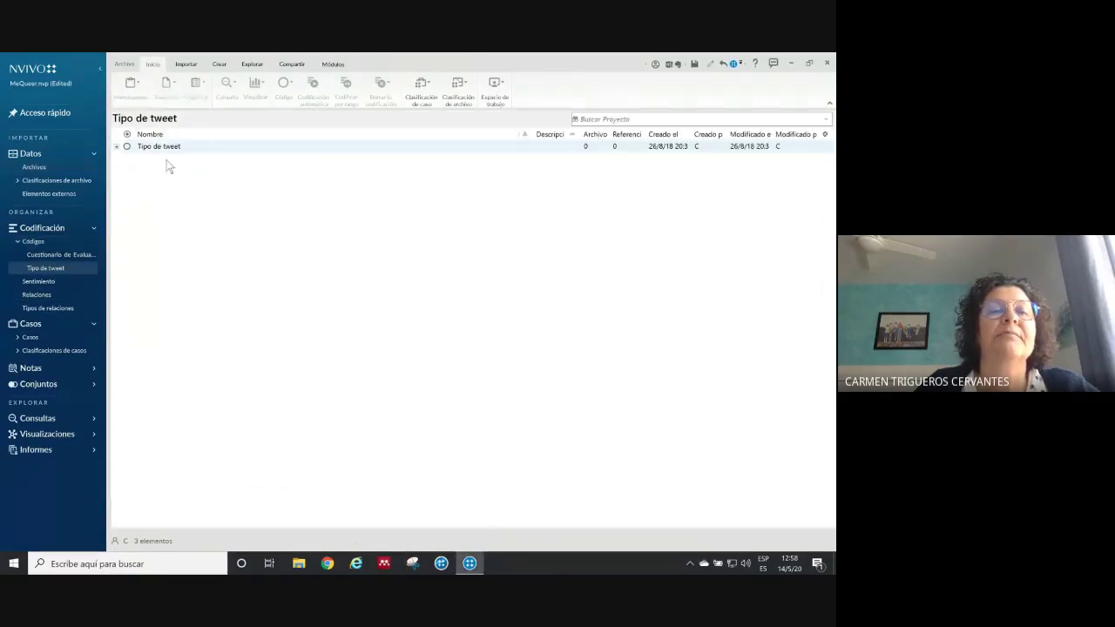
click(118, 148)
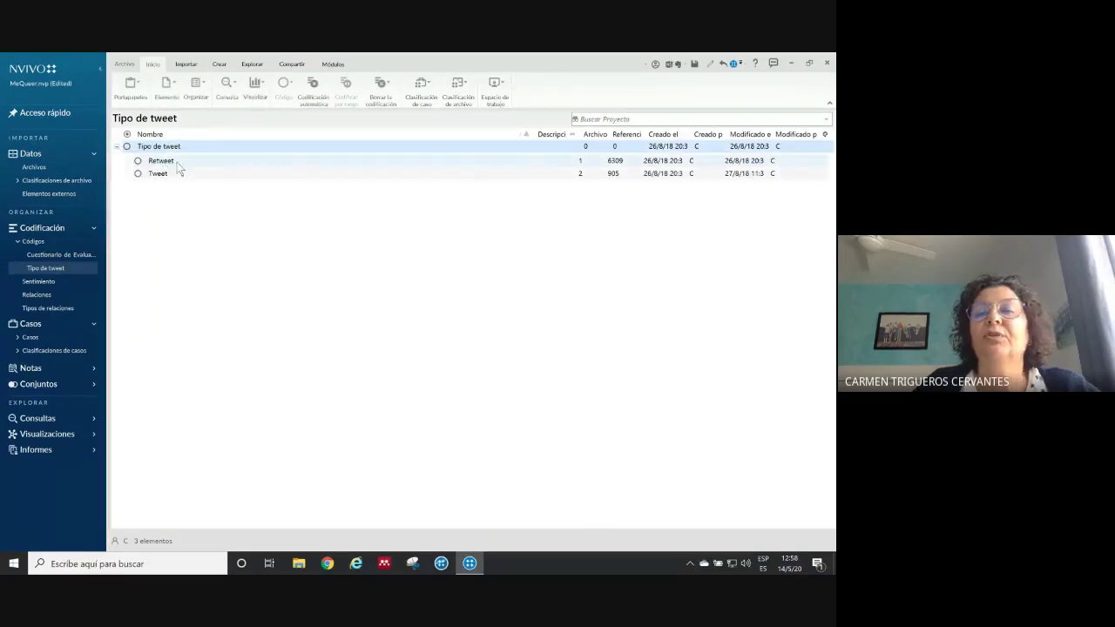
click(164, 177)
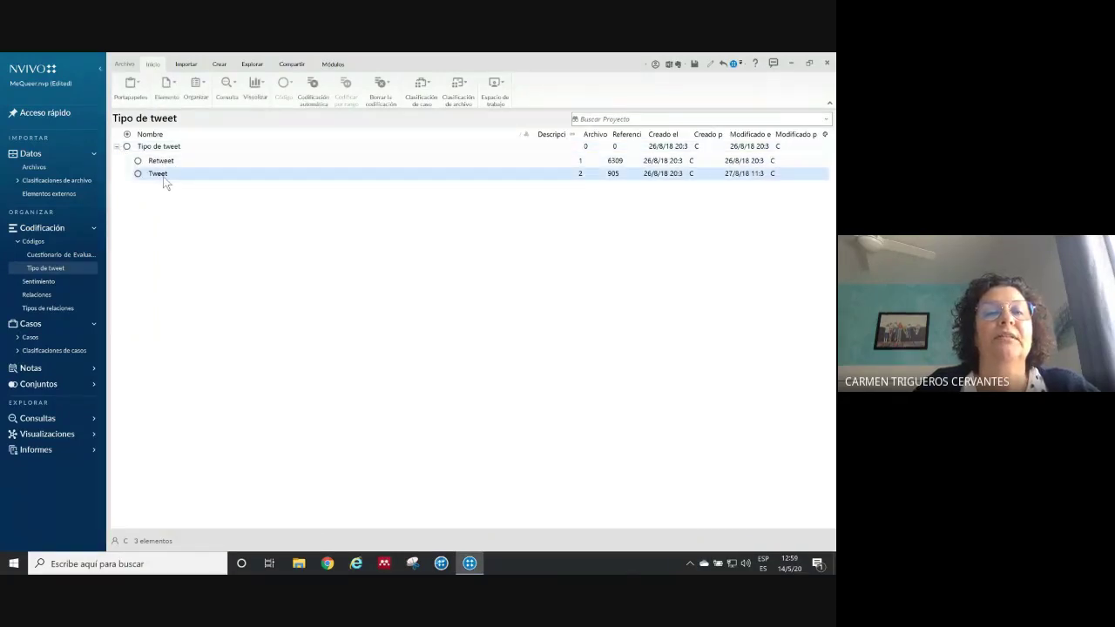
double_click(169, 174)
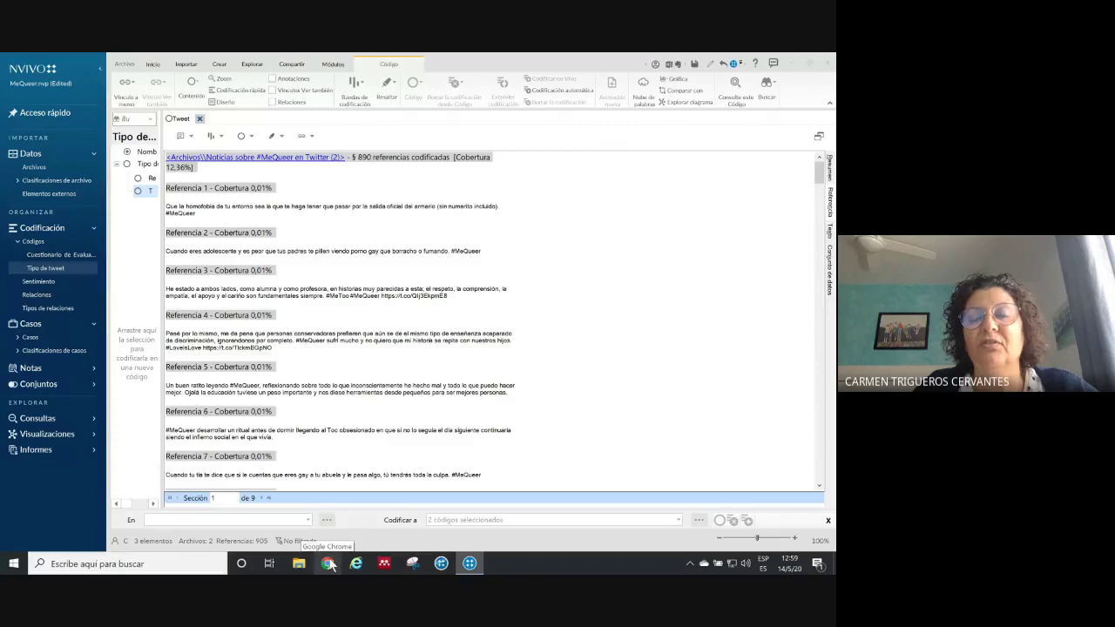
Switch to Google Chrome, open Twitter and search for yosigopublicando
click(330, 564)
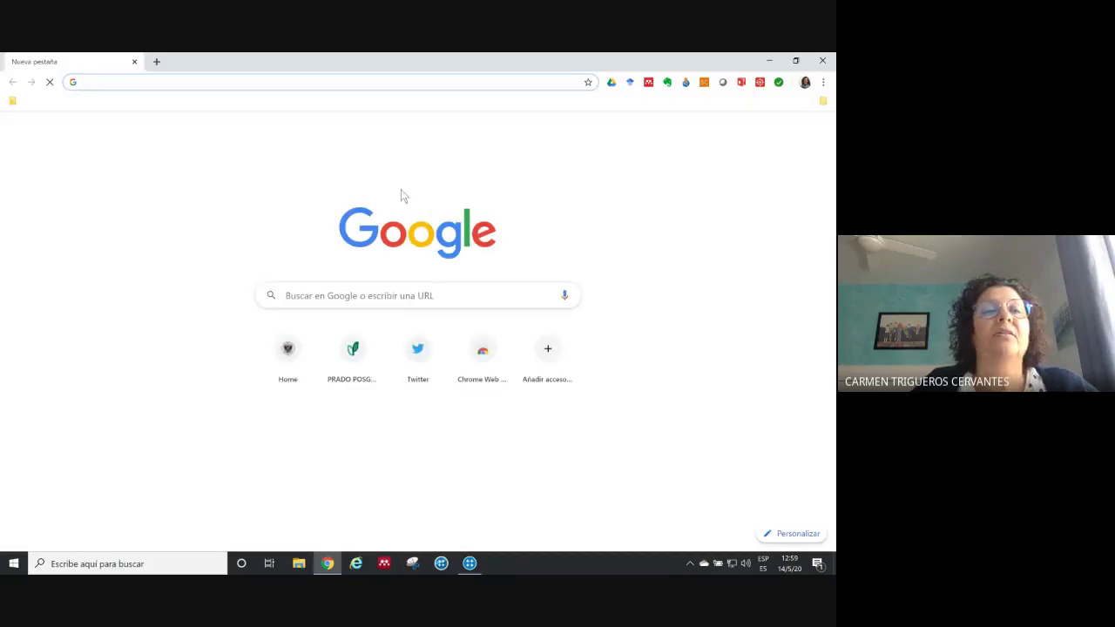
click(49, 101)
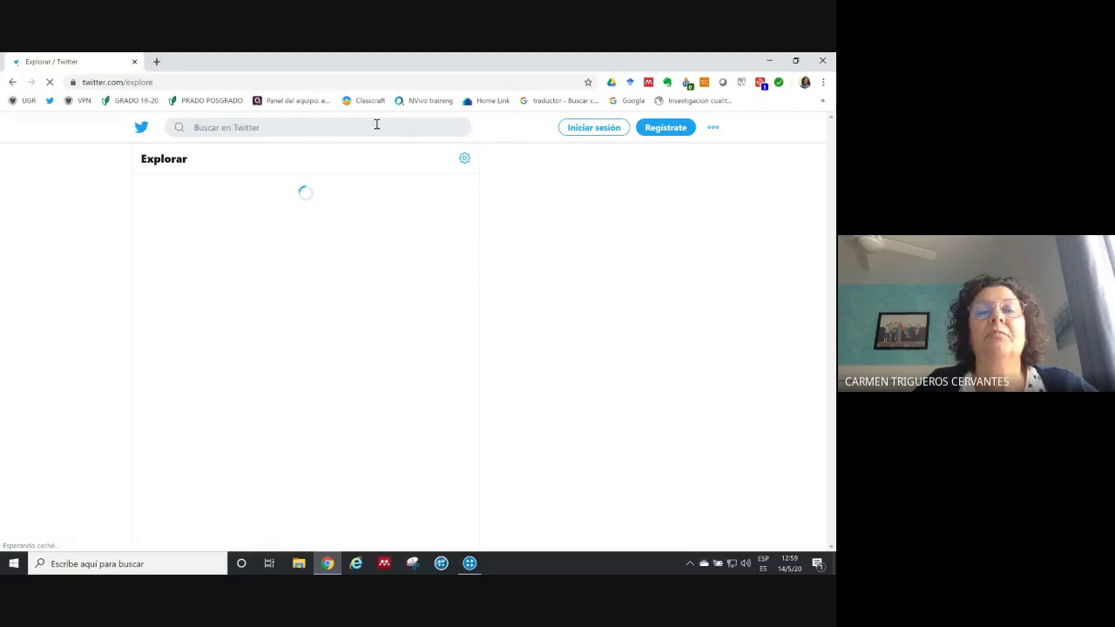
click(331, 128)
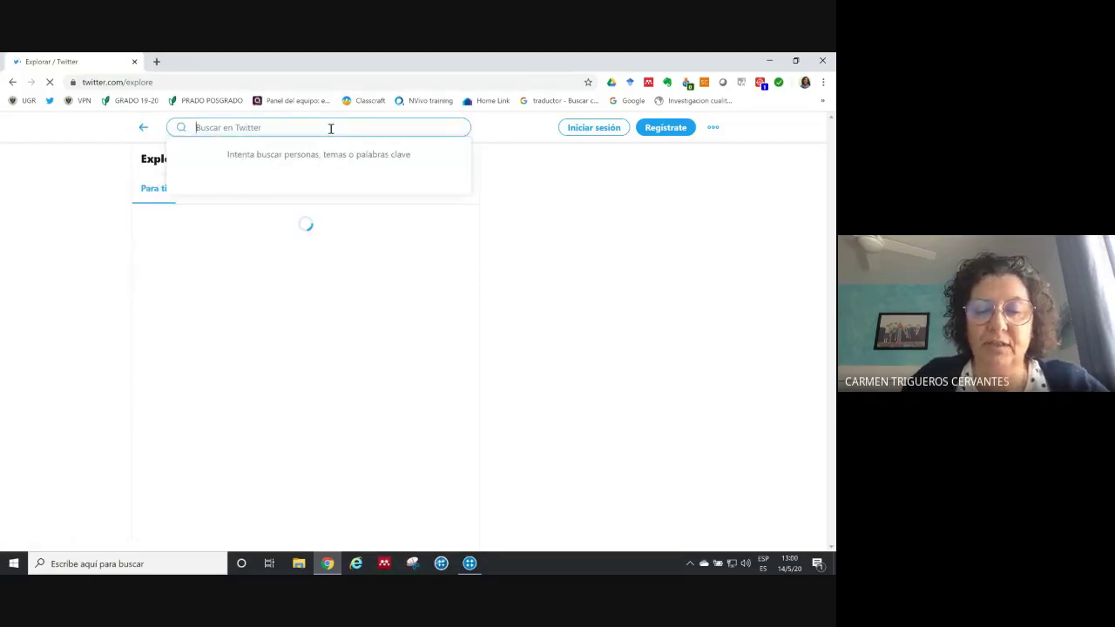
text(yosig)
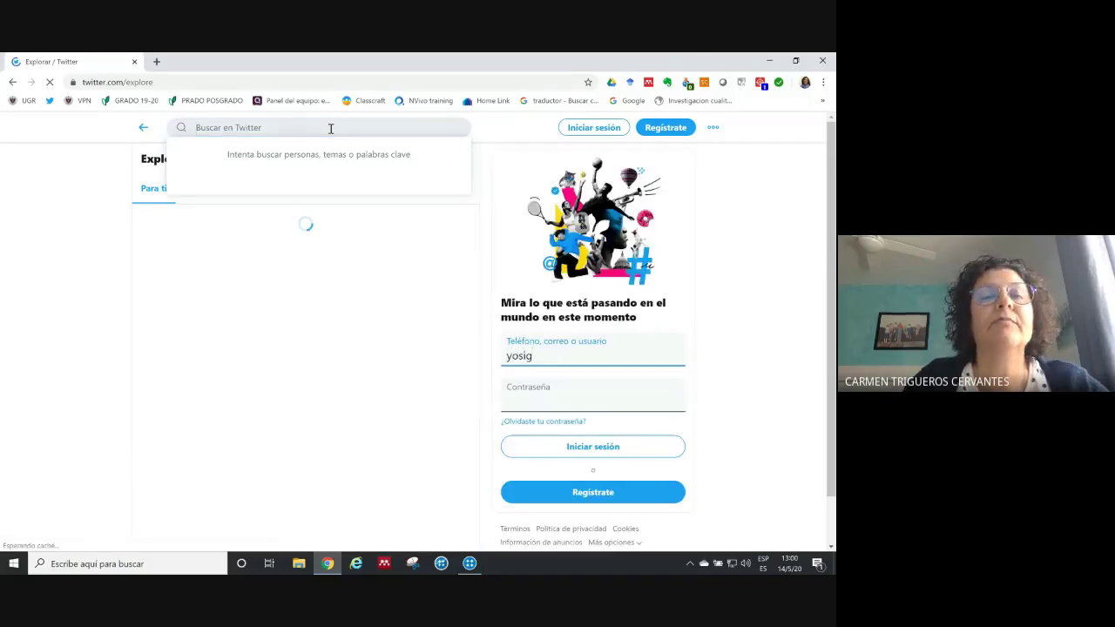
click(237, 127)
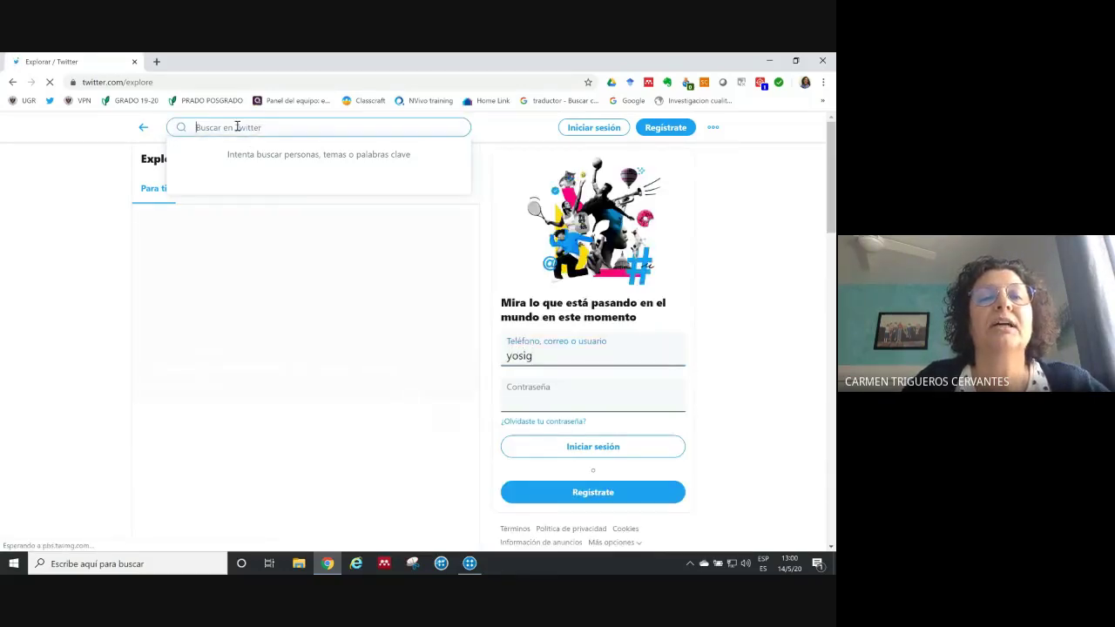
text(so)
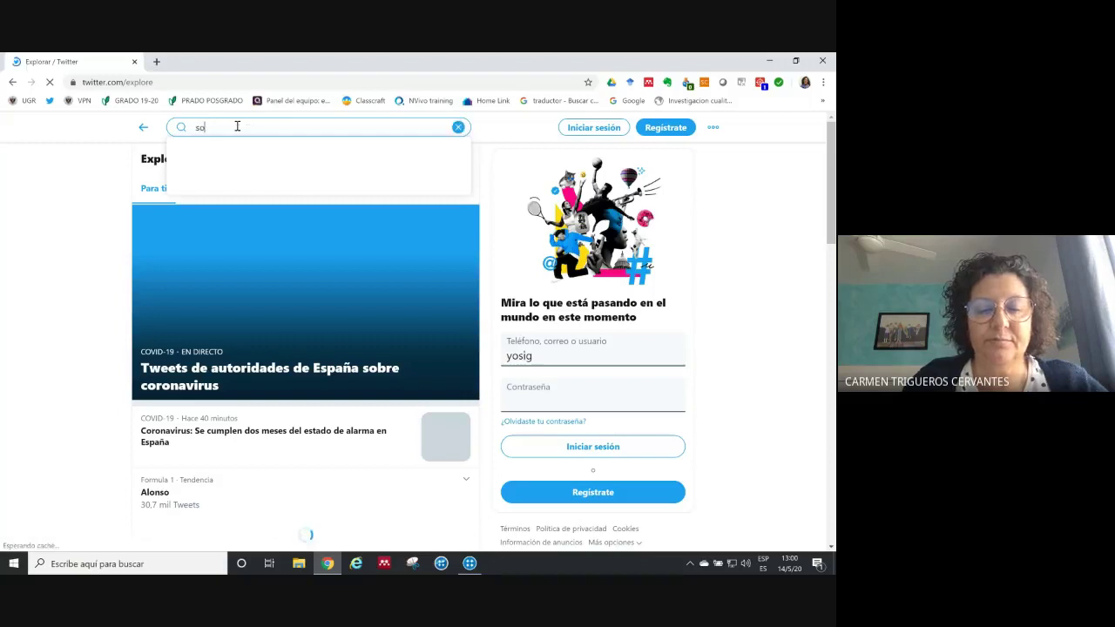
key(BackSpace)
key(BackSpace)
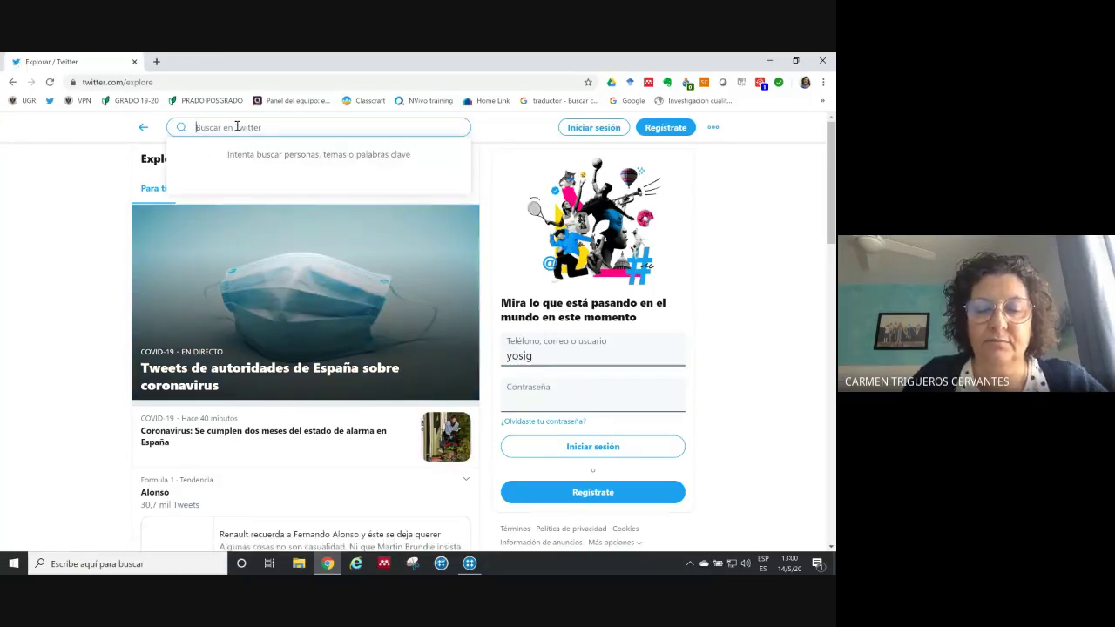
text(yosigop)
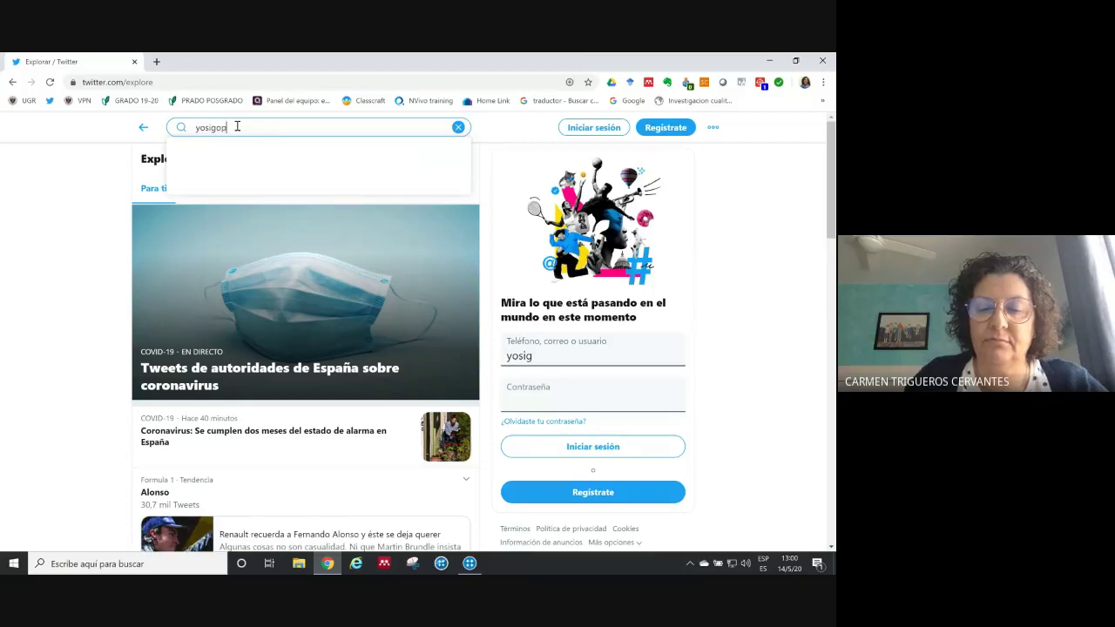
text(ublican)
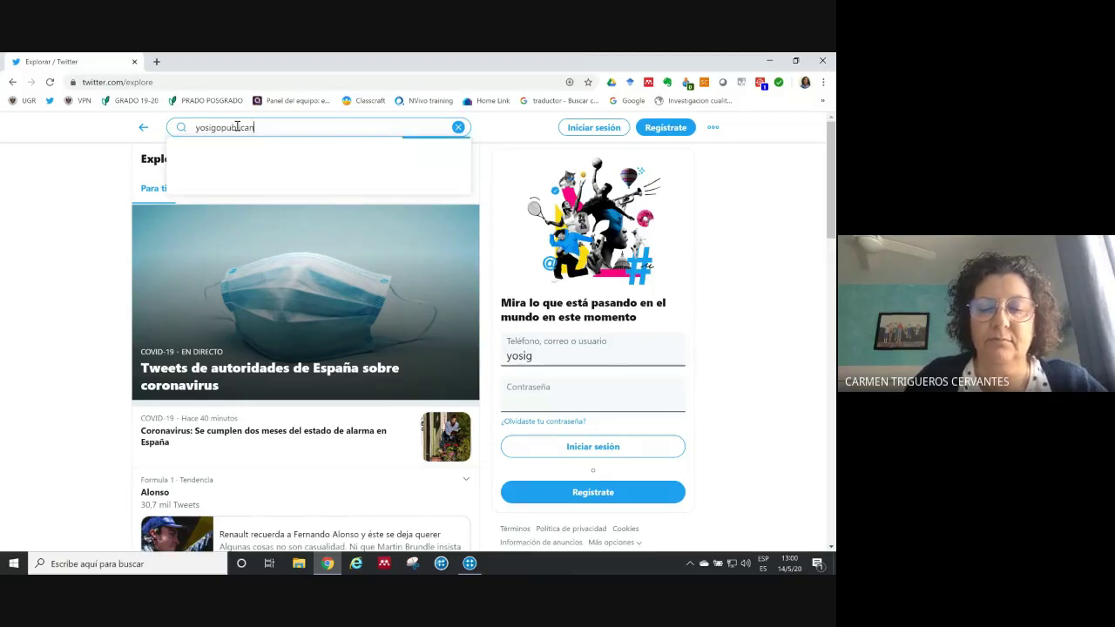
text(do)
key(Return)
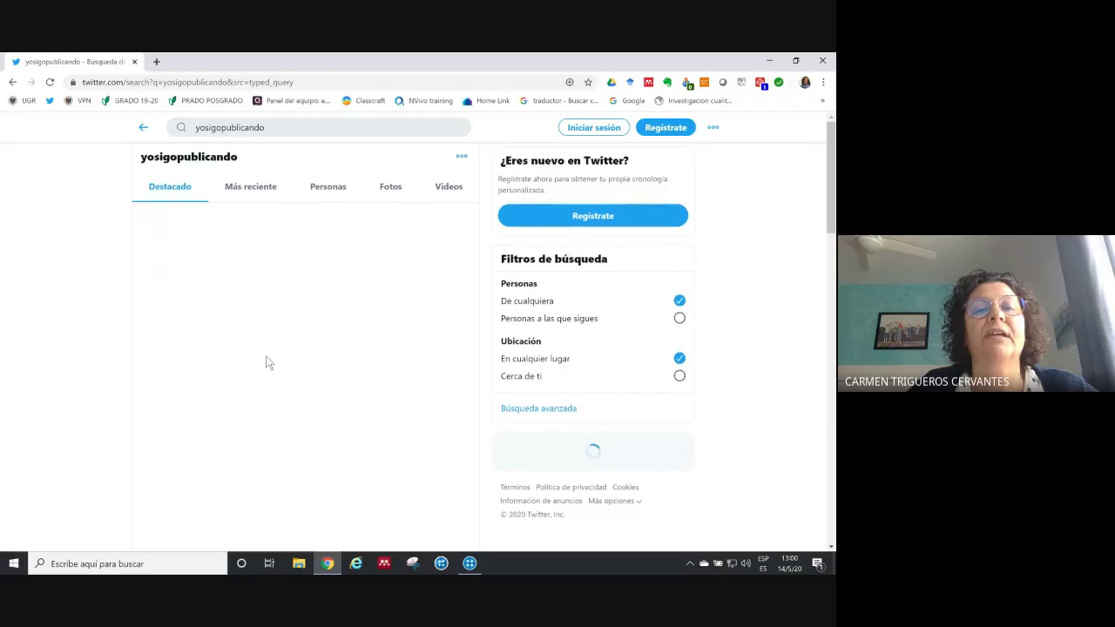
Try to capture the yosigopublicando search results as a tweet dataset with NCapture, authorizing its access to the Twitter account
scroll(269, 363, down, 4)
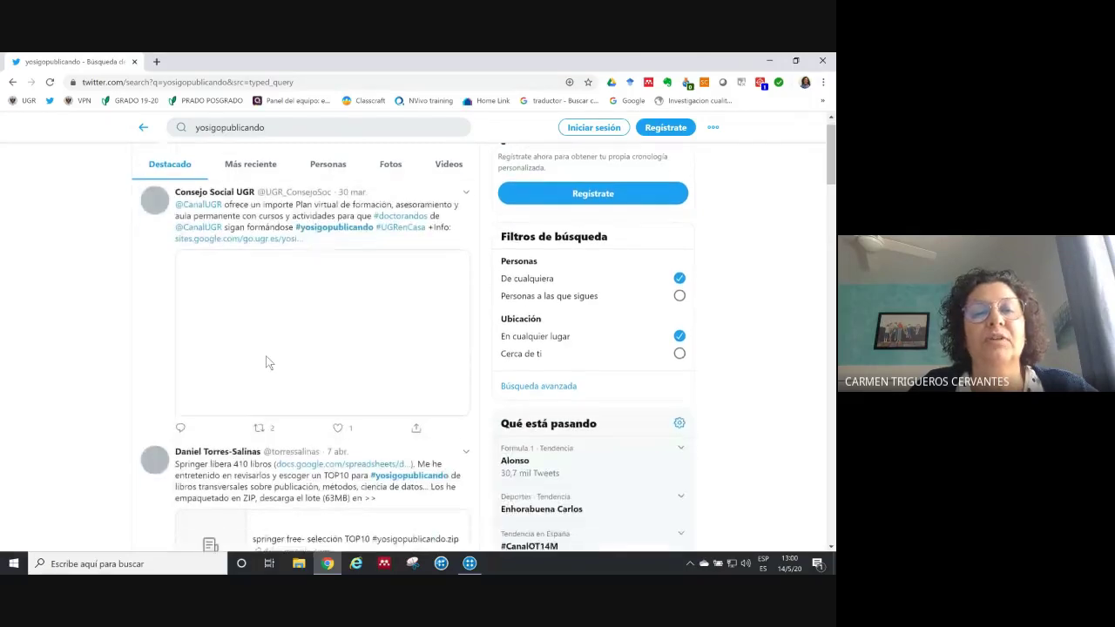
scroll(267, 359, down, 3)
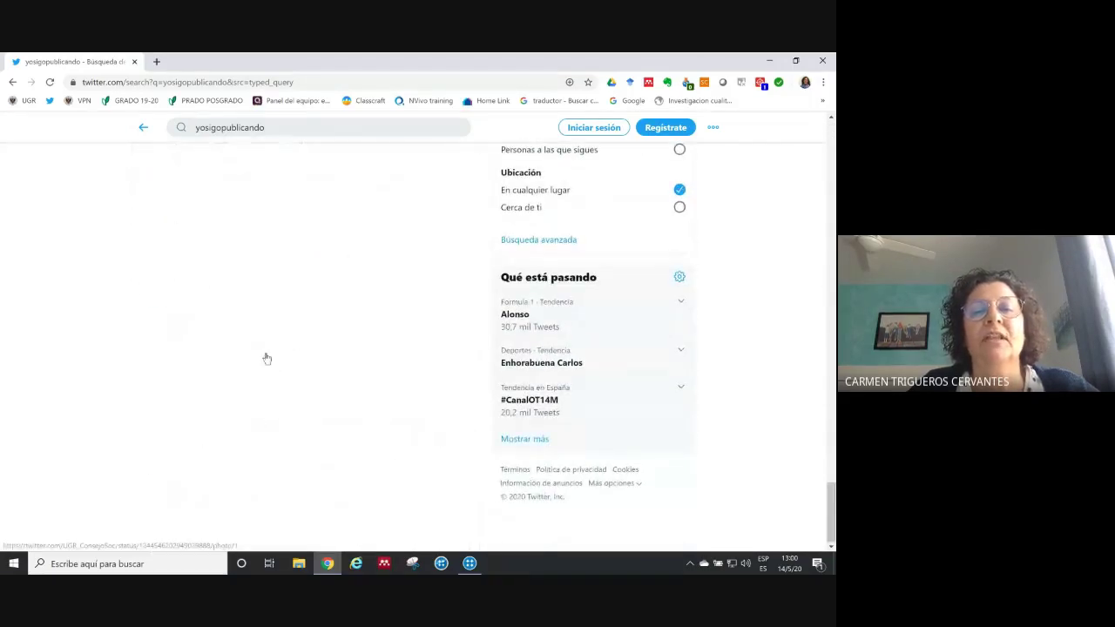
scroll(266, 358, down, 3)
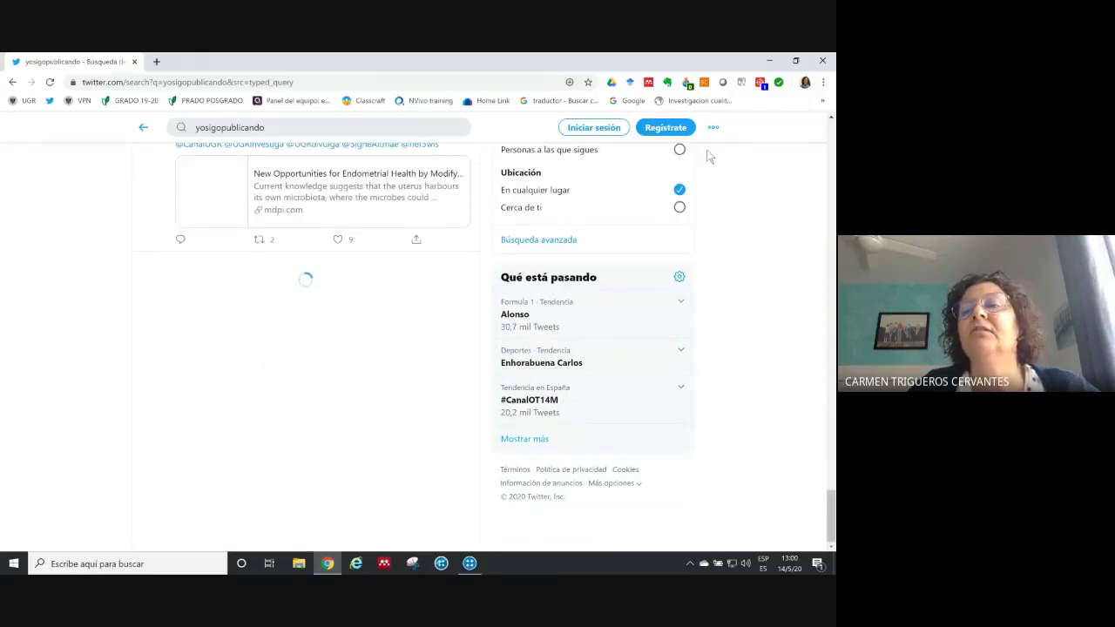
click(687, 83)
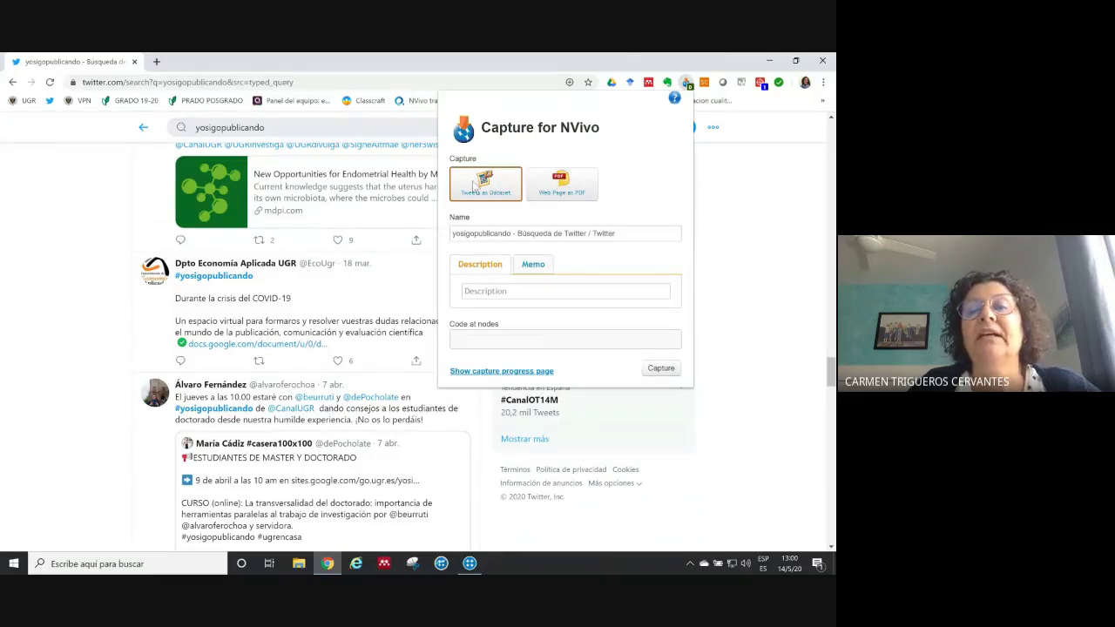
click(662, 370)
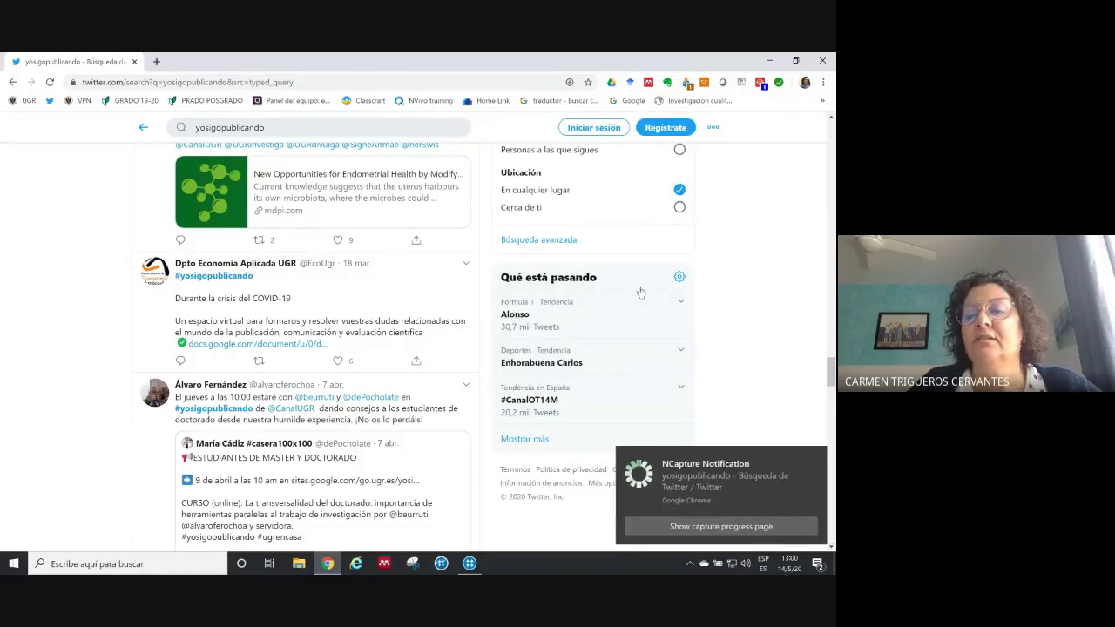
click(702, 527)
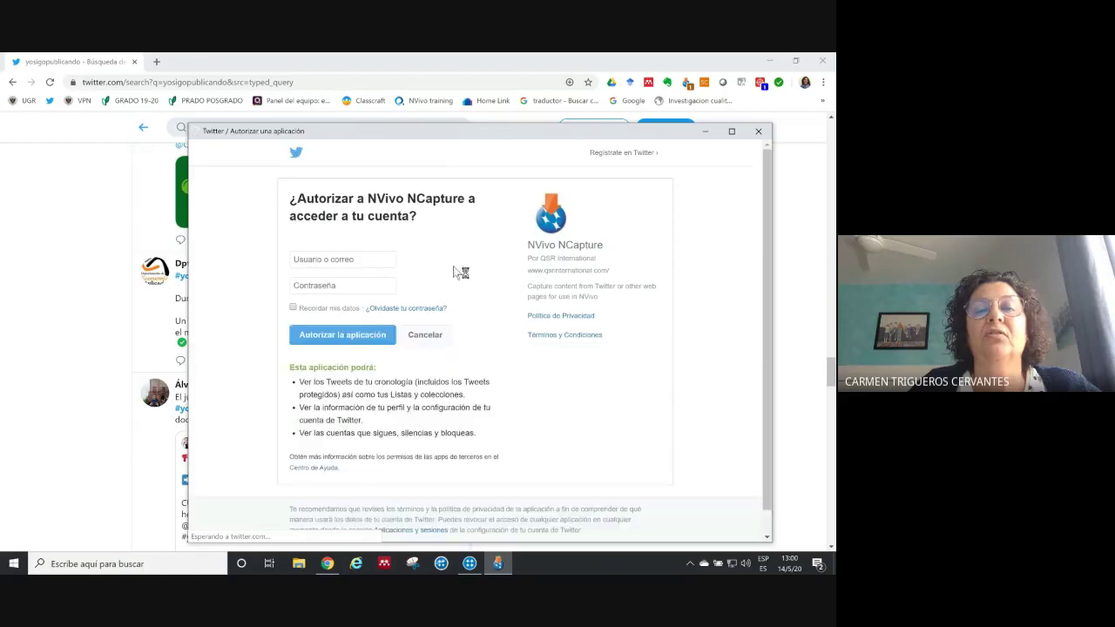
click(355, 340)
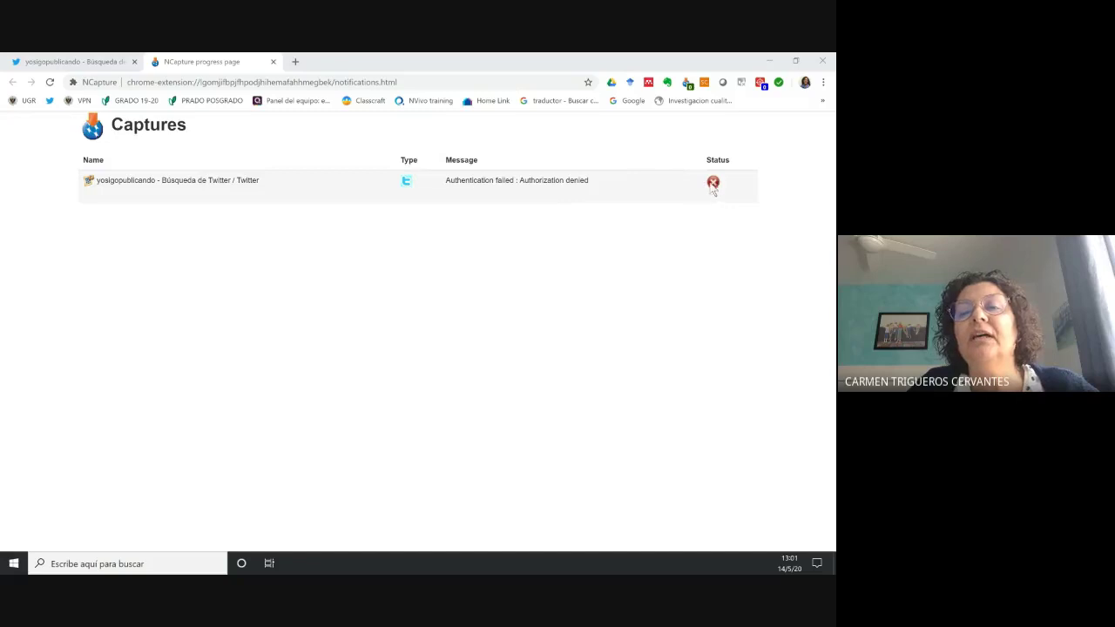
Check the Twitter search page and the NCapture progress page, close the progress page and switch back to NVivo
click(92, 66)
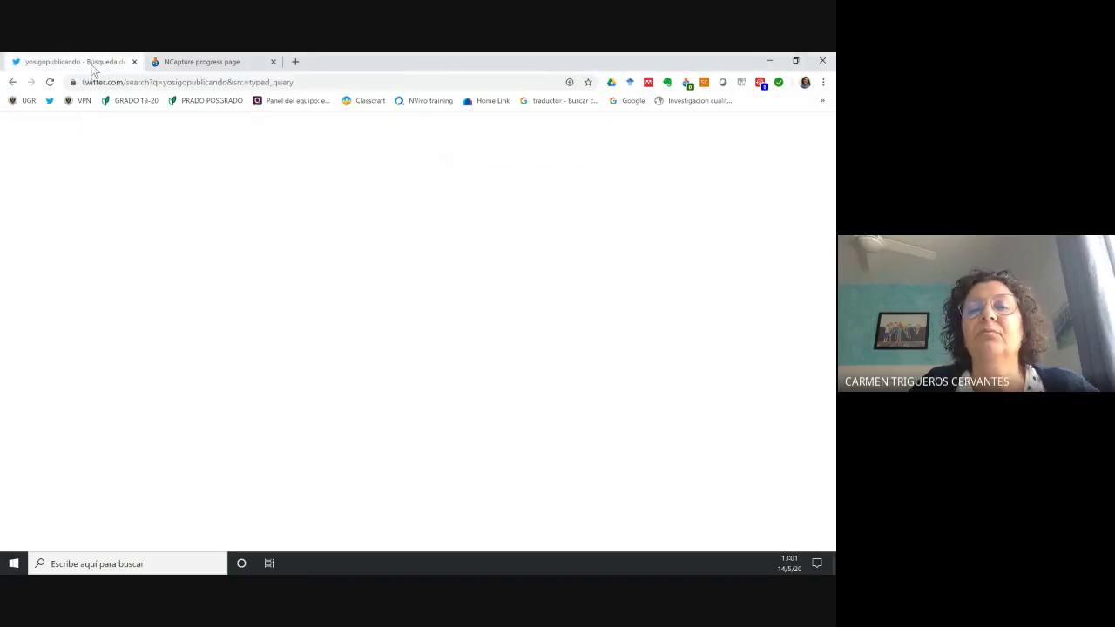
click(216, 66)
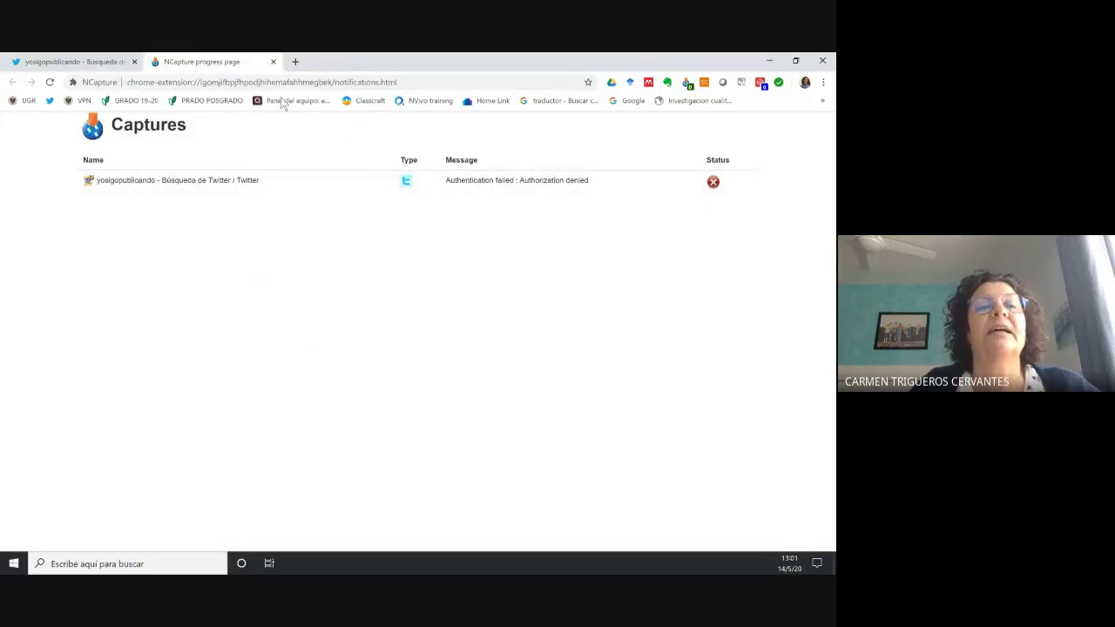
click(273, 61)
key(ctrl+super+Right)
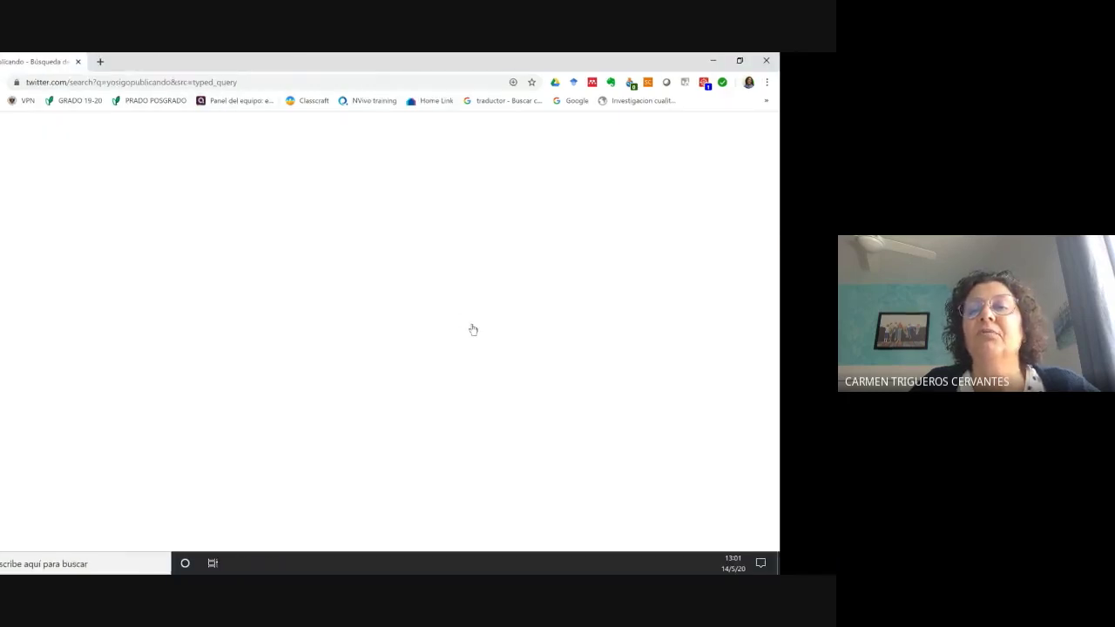
key(ctrl+super+Left)
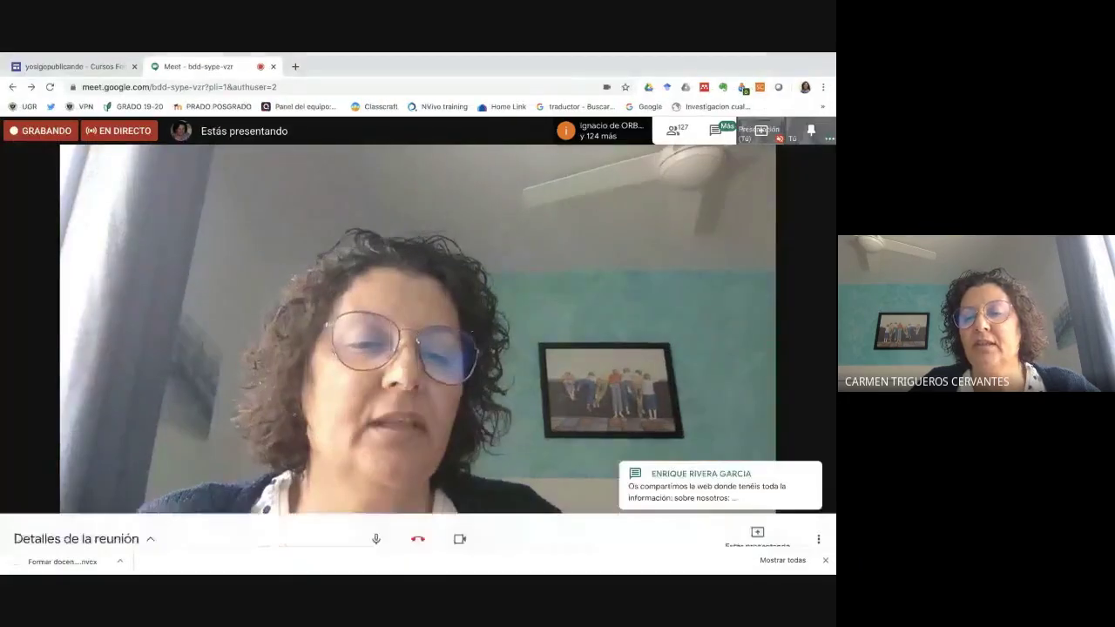
mouse_move(604, 562)
click(549, 561)
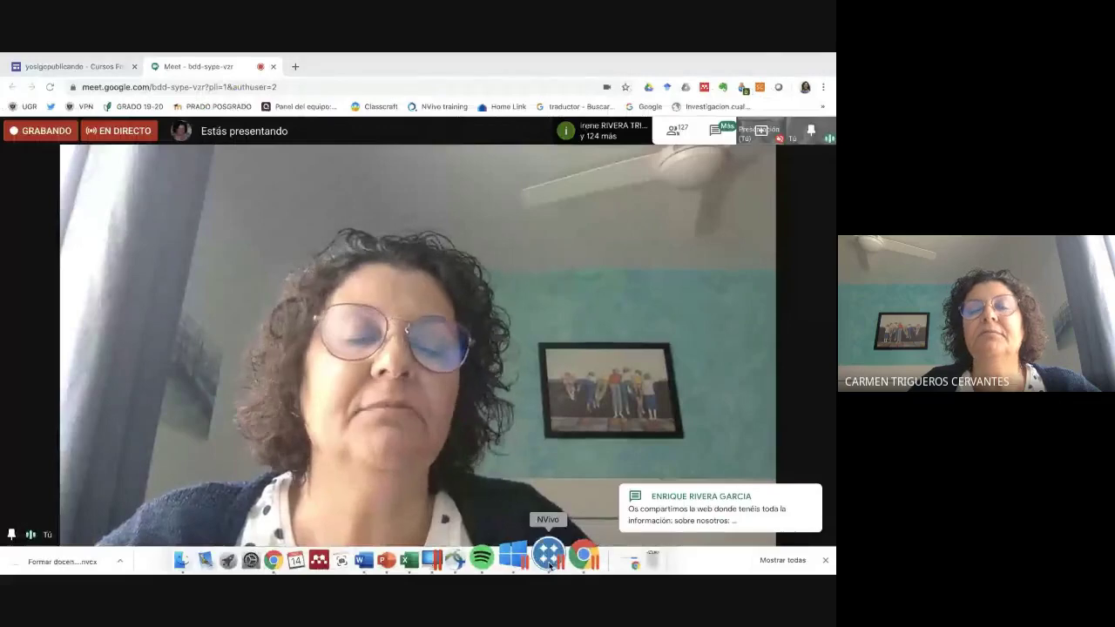
Display the import options, close the Tweet code and call up the NCapture progress page from its notification
click(187, 65)
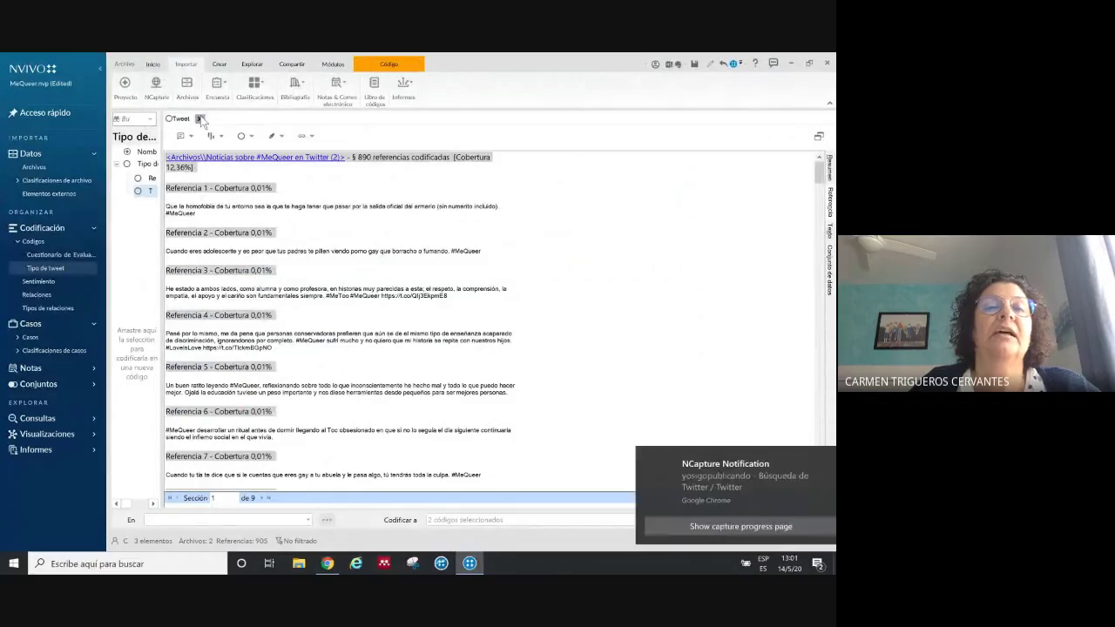
click(200, 120)
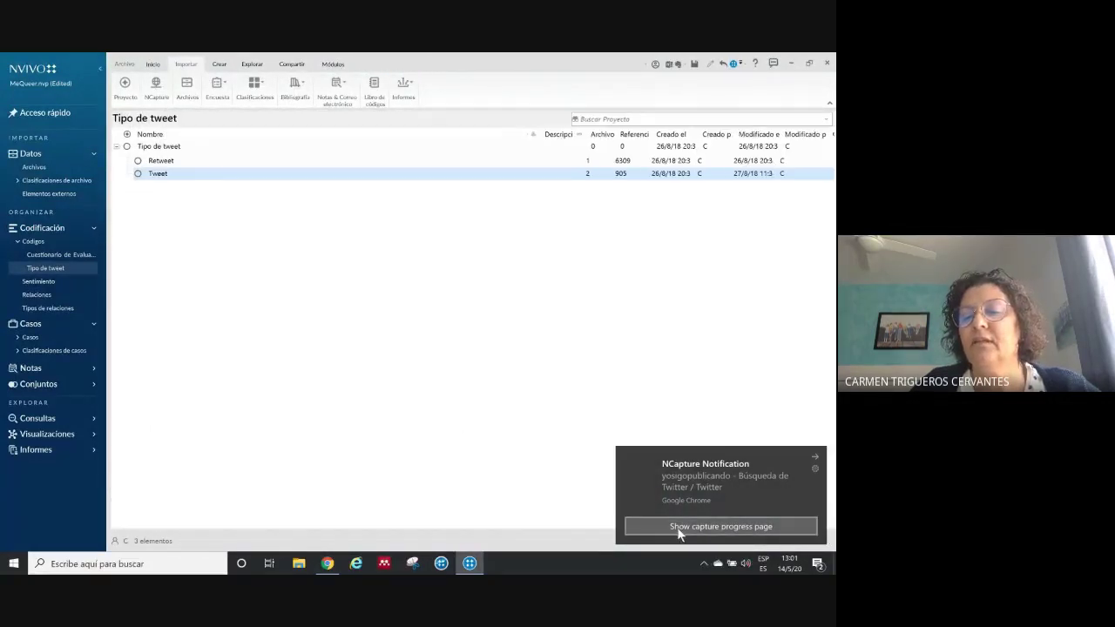
click(677, 527)
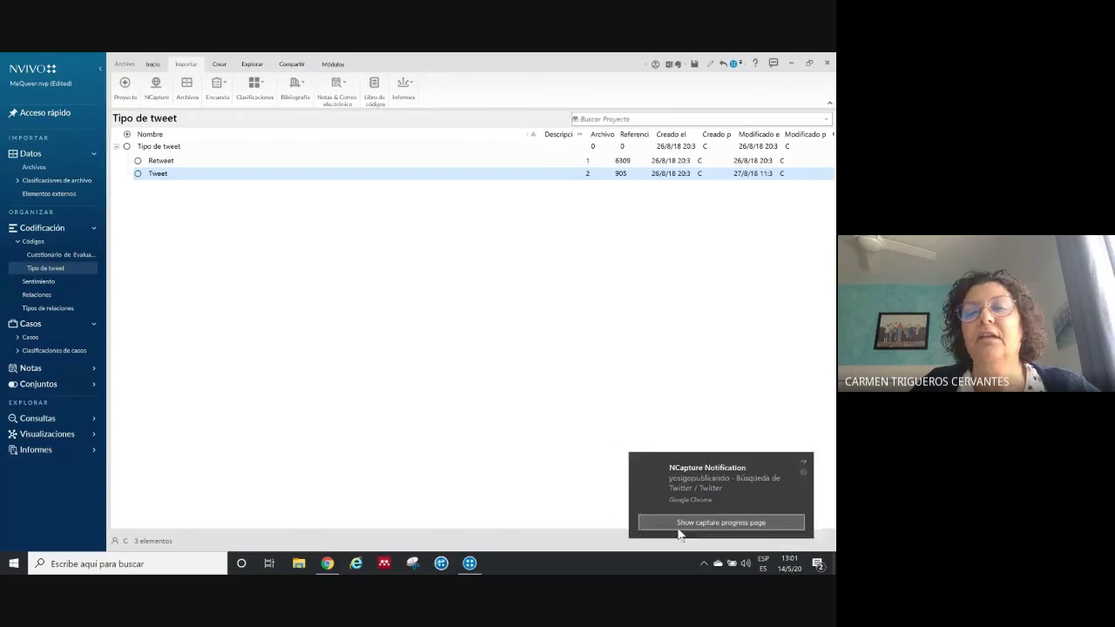
click(645, 456)
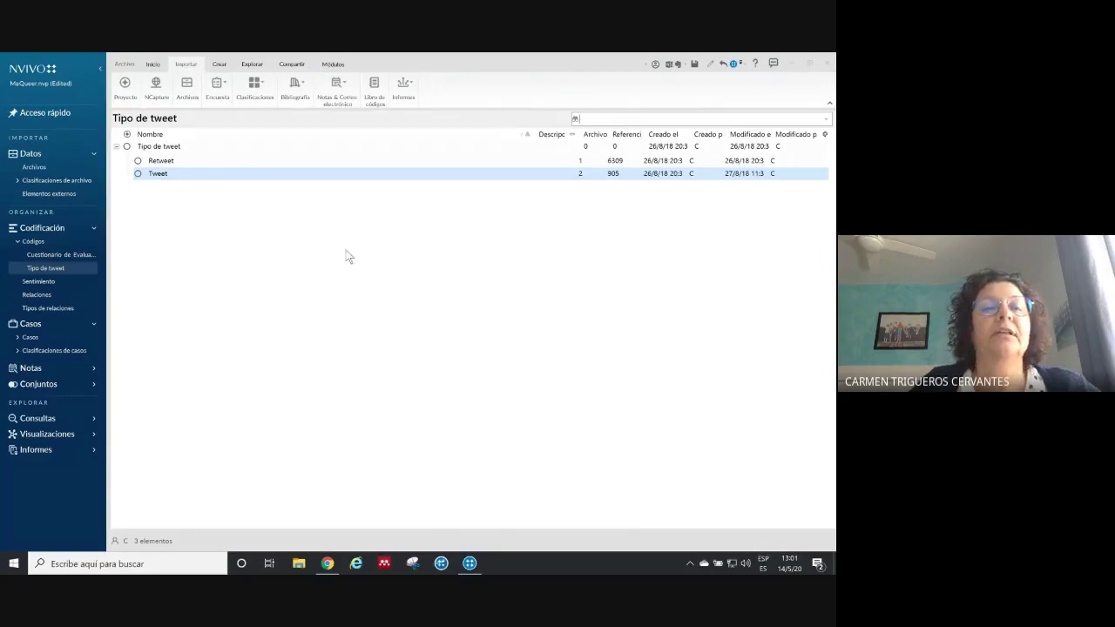
List the project files under Archivos and close the two empty command prompt windows
click(34, 166)
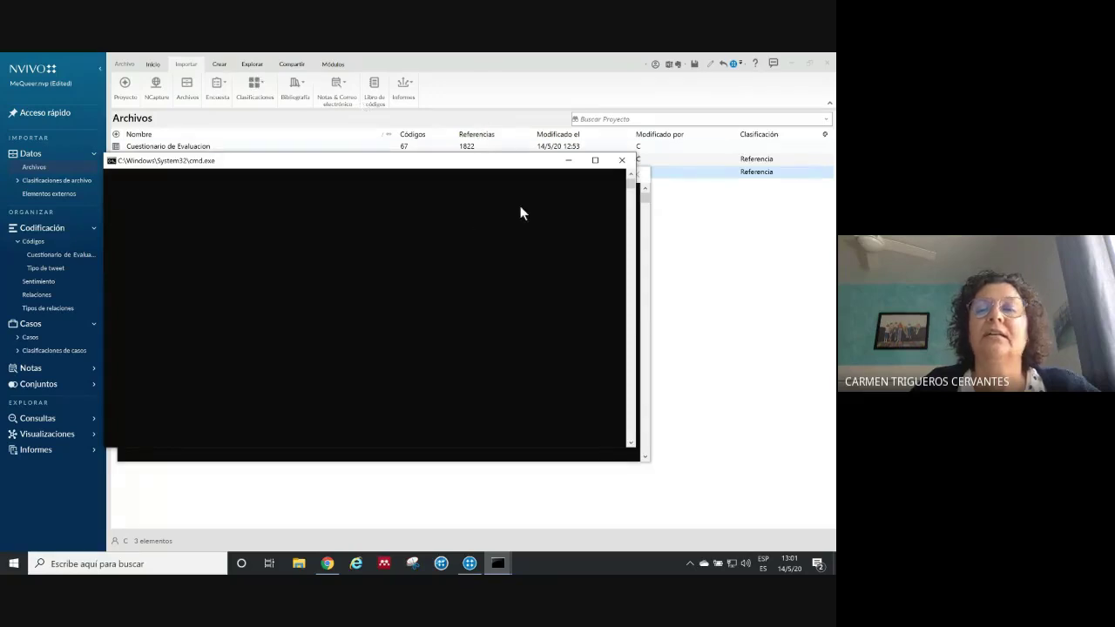
click(623, 160)
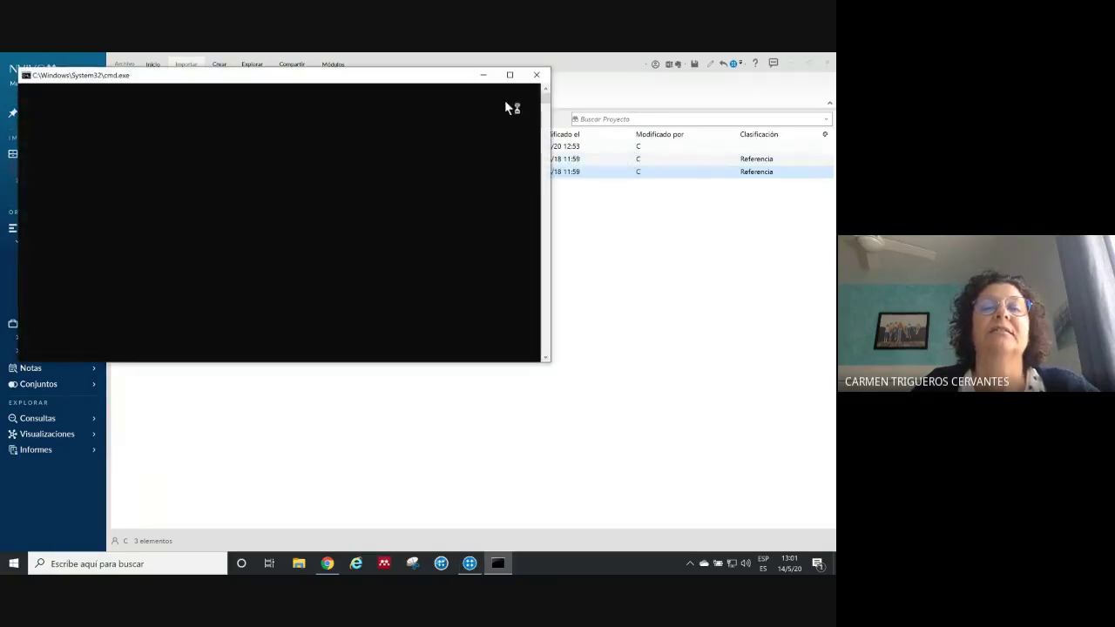
click(538, 76)
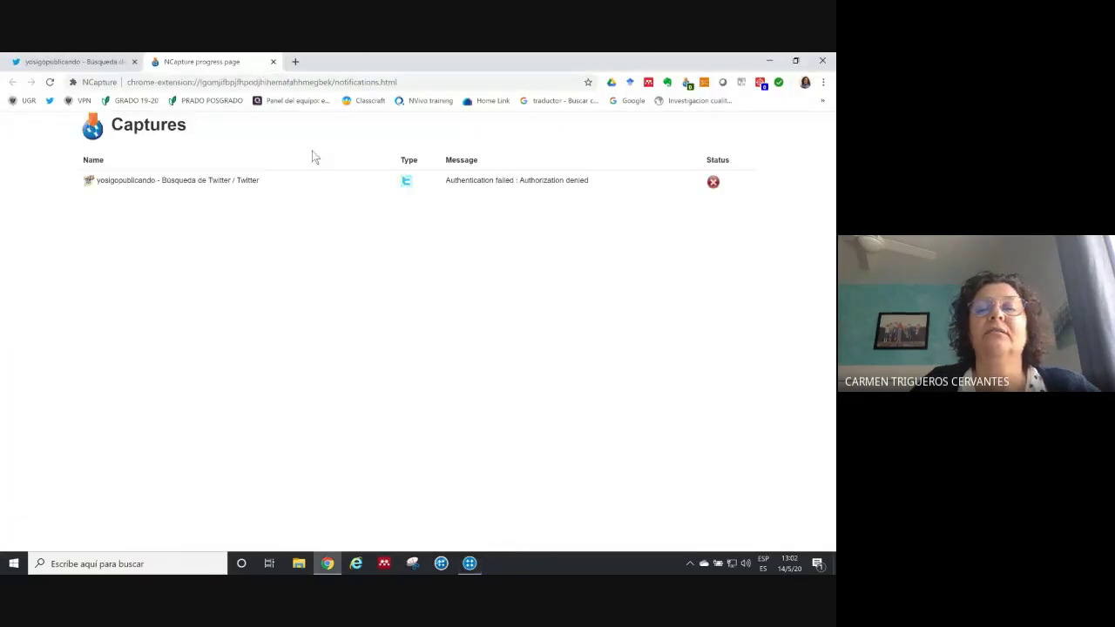
Switch to NVivo and open the Twitter dataset Noticias sobre #MeQueer en Twitter (2)
key(ctrl+super+Left)
key(ctrl+super+Right)
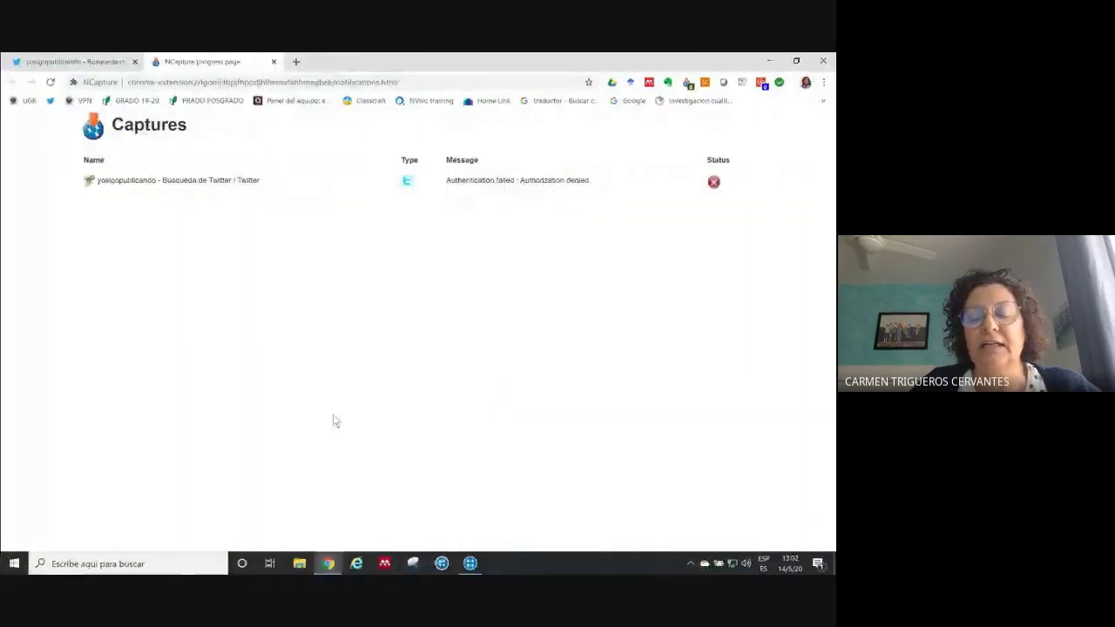
click(470, 564)
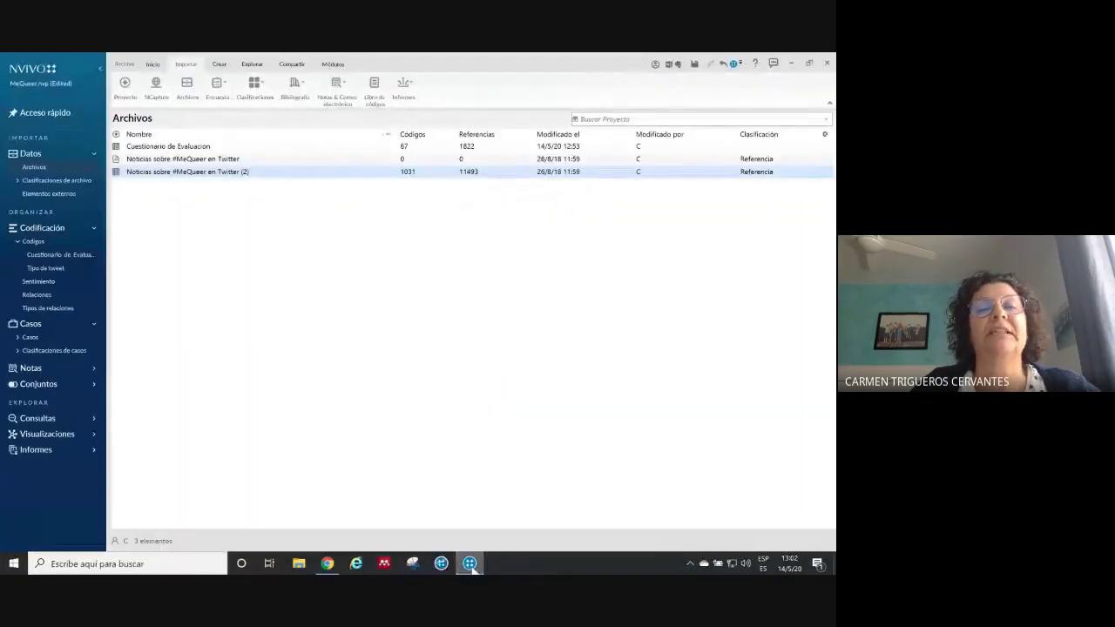
click(232, 172)
click(230, 171)
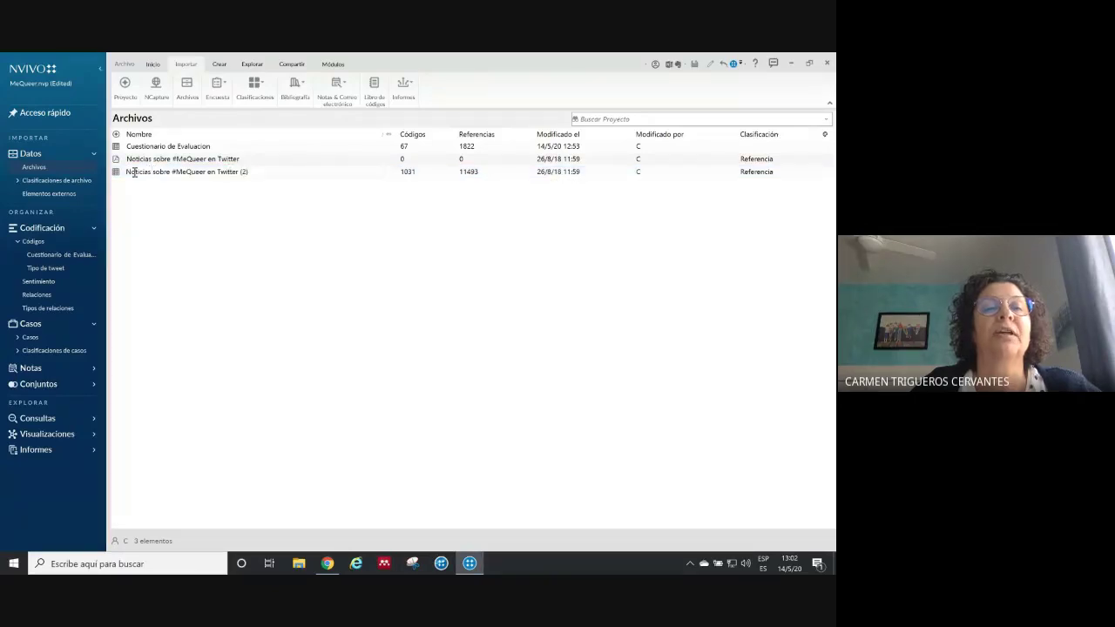
key(Return)
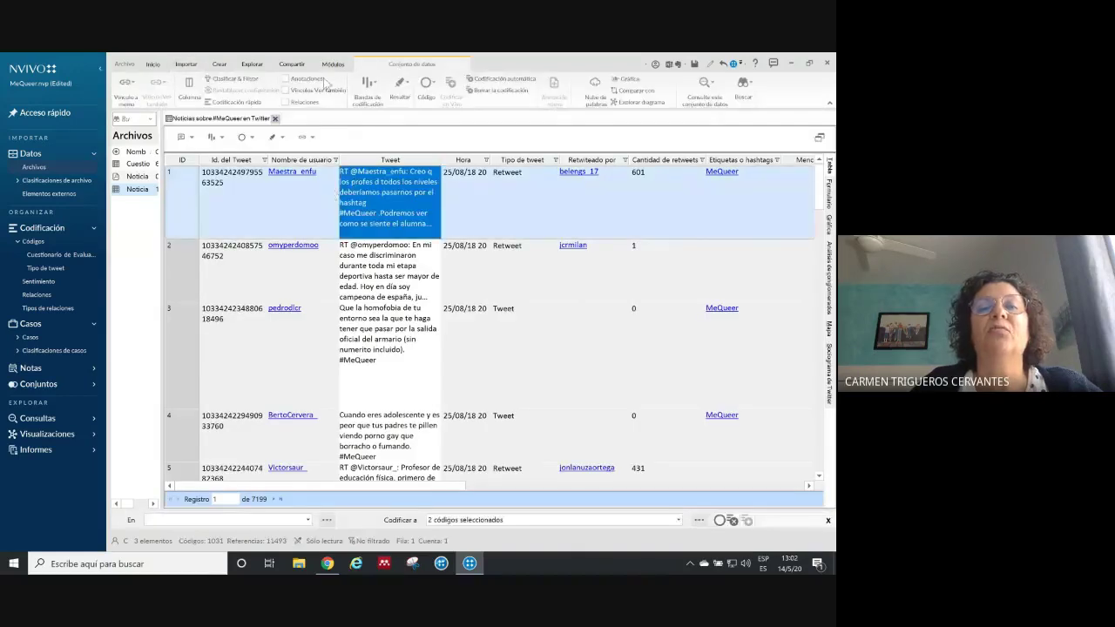
Start automatic coding of the dataset using style or structure, coding each value in the predefined Twitter columns
click(522, 81)
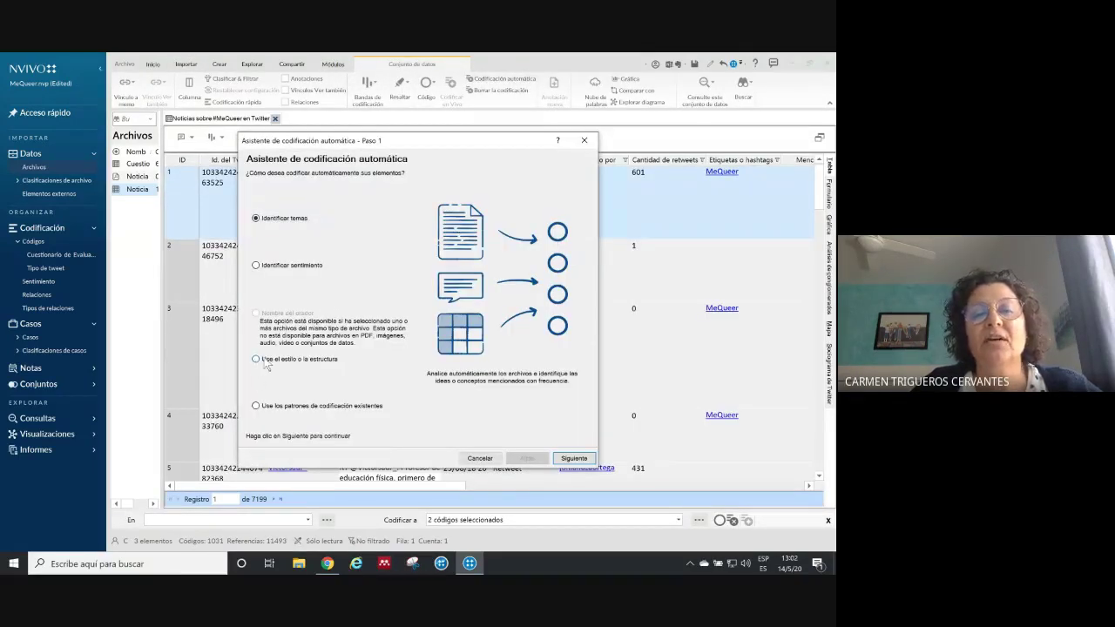
click(256, 359)
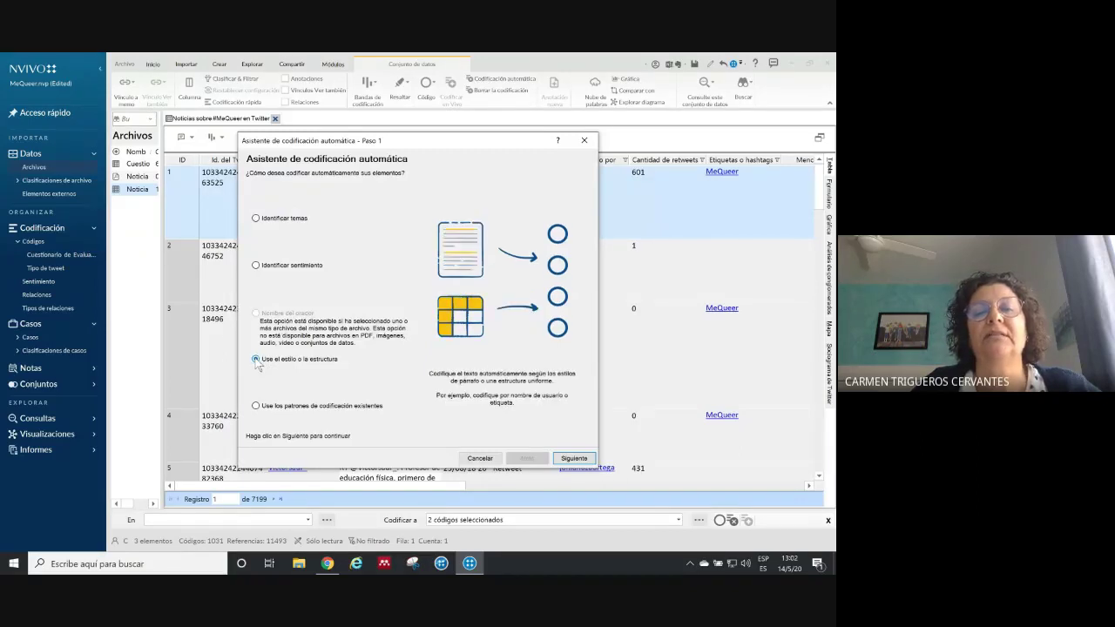
click(573, 459)
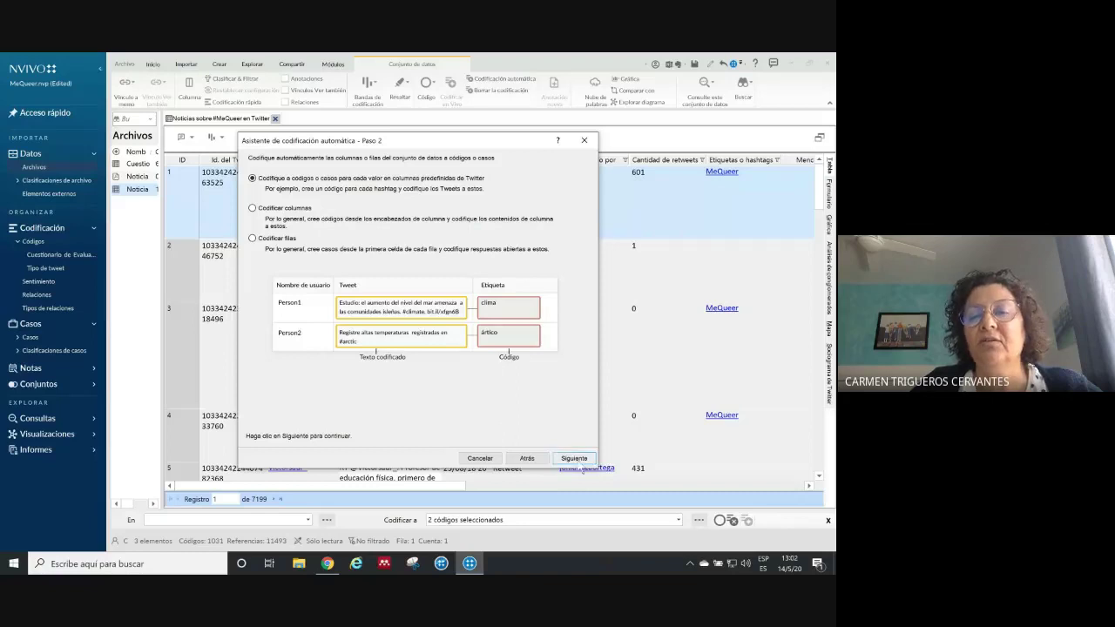
click(575, 458)
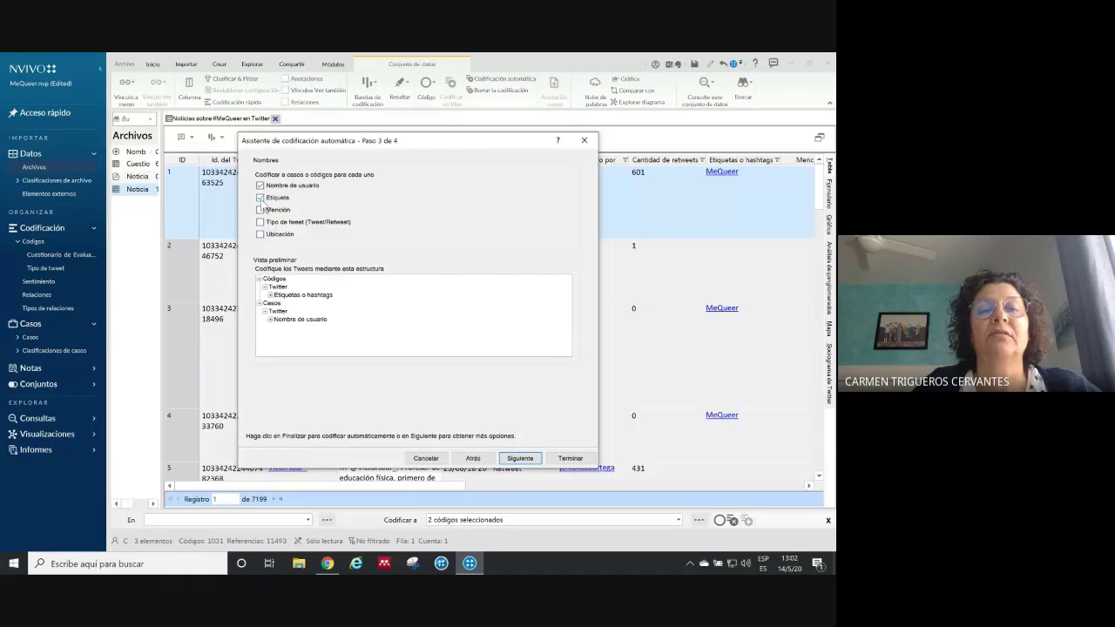
Replace the username and hashtag criteria with Ubicación and expand its codes in the structure preview
click(260, 197)
click(261, 187)
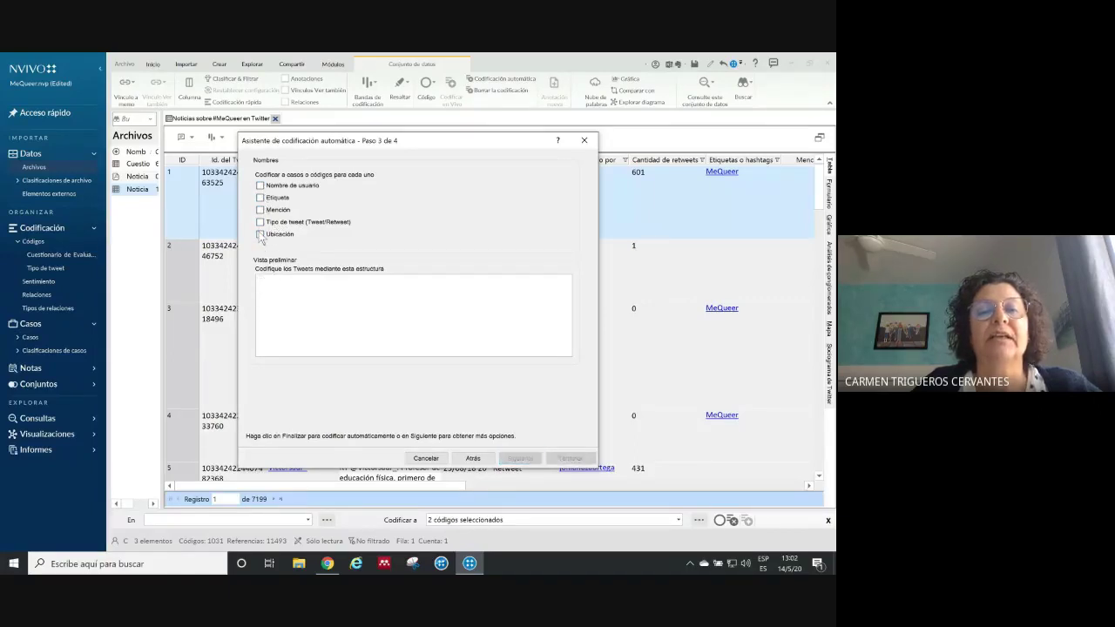
click(259, 235)
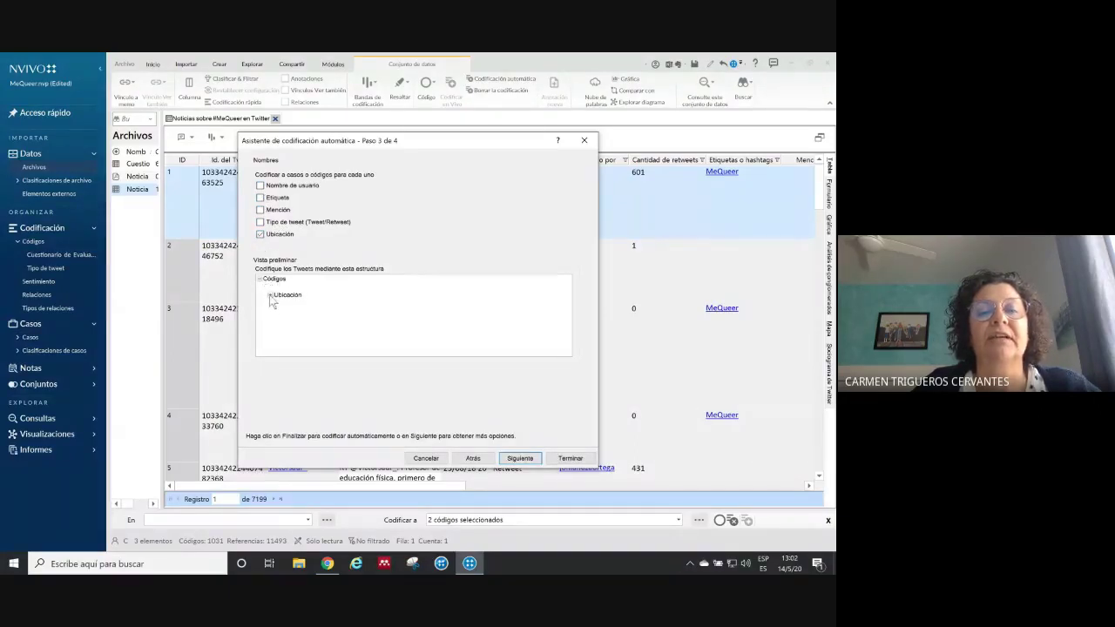
click(270, 297)
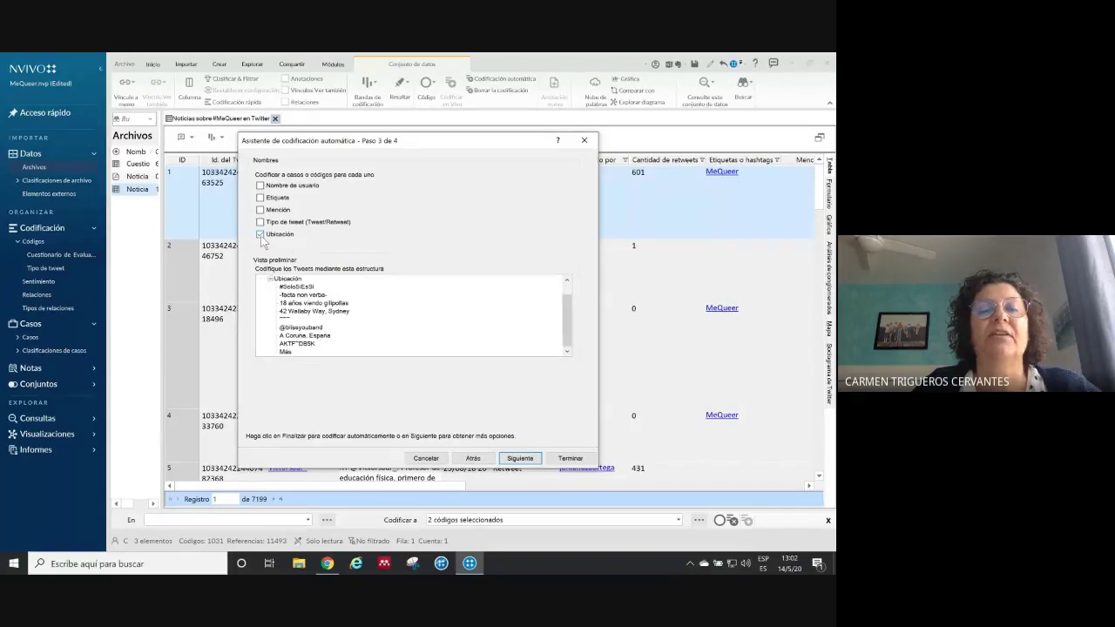
Code by Tipo de tweet instead of Ubicación and expand its codes in the structure preview
click(259, 235)
click(260, 222)
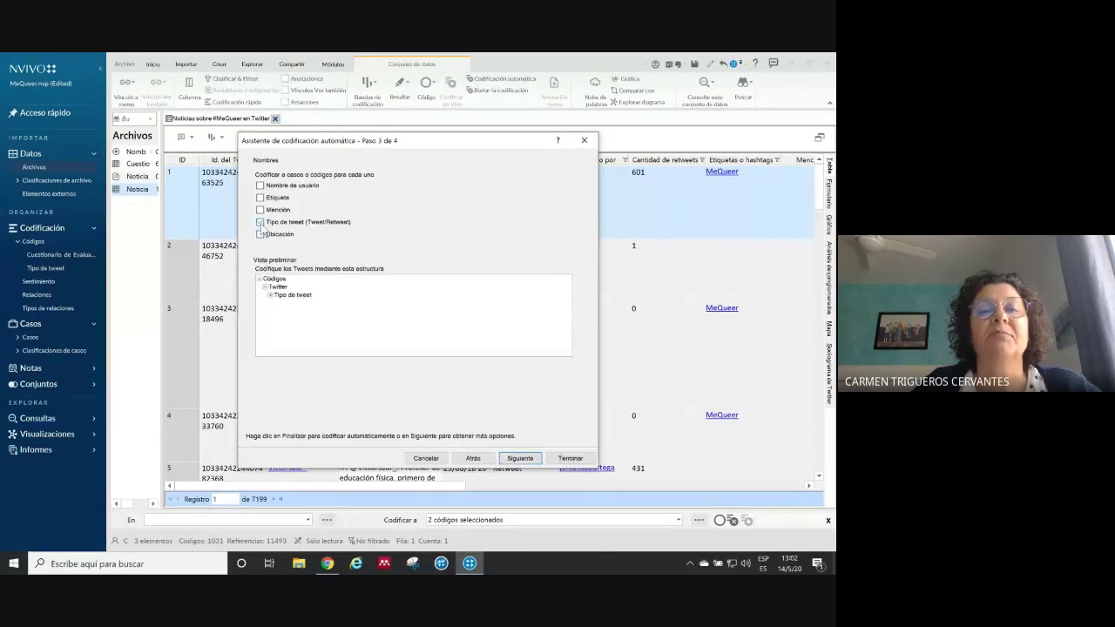
click(270, 297)
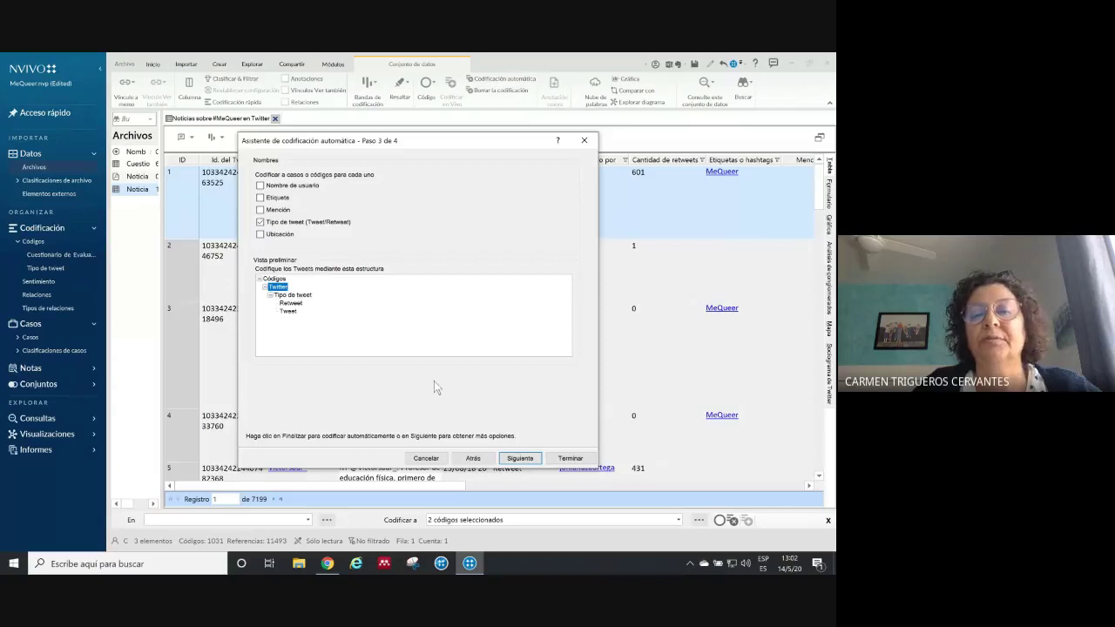
Return to the coding method choice and compare the Codificar columnas and Codificar filas options
click(473, 458)
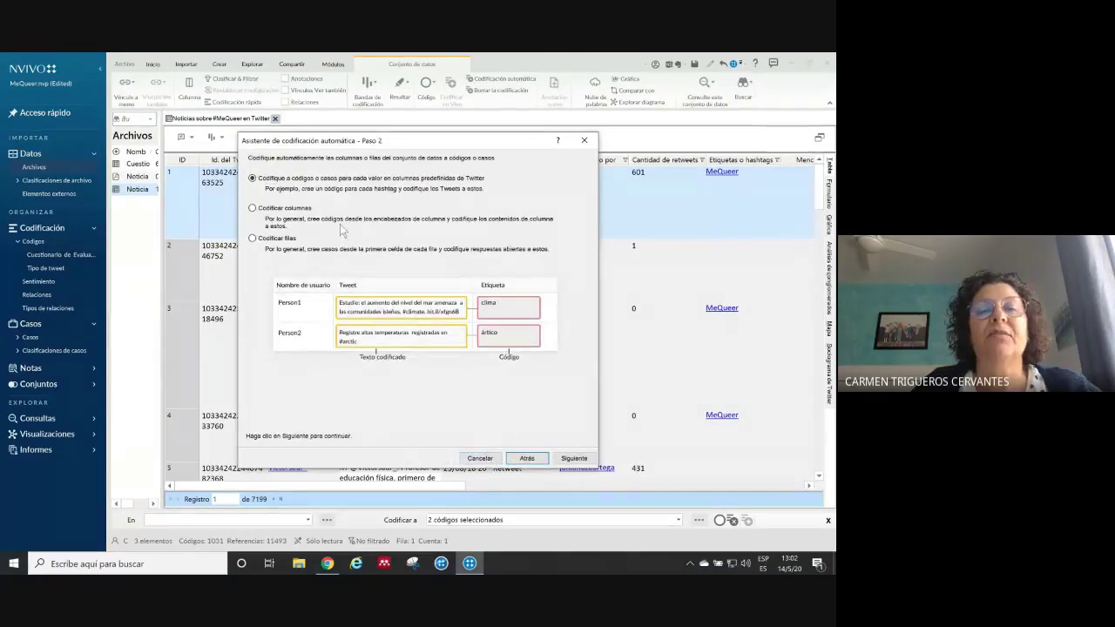
click(272, 209)
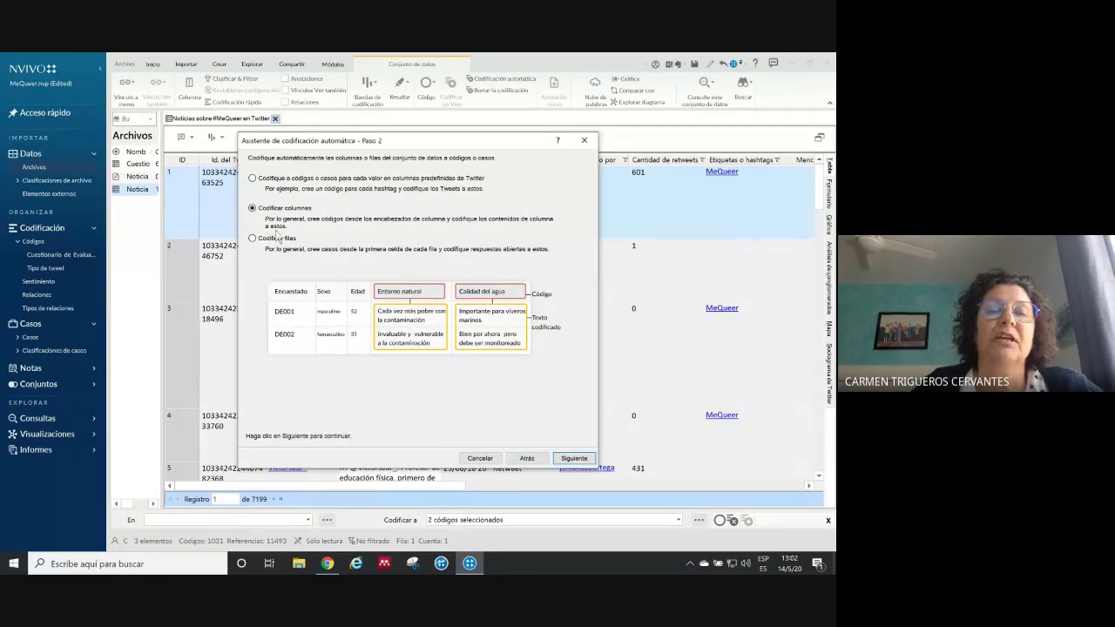
click(253, 239)
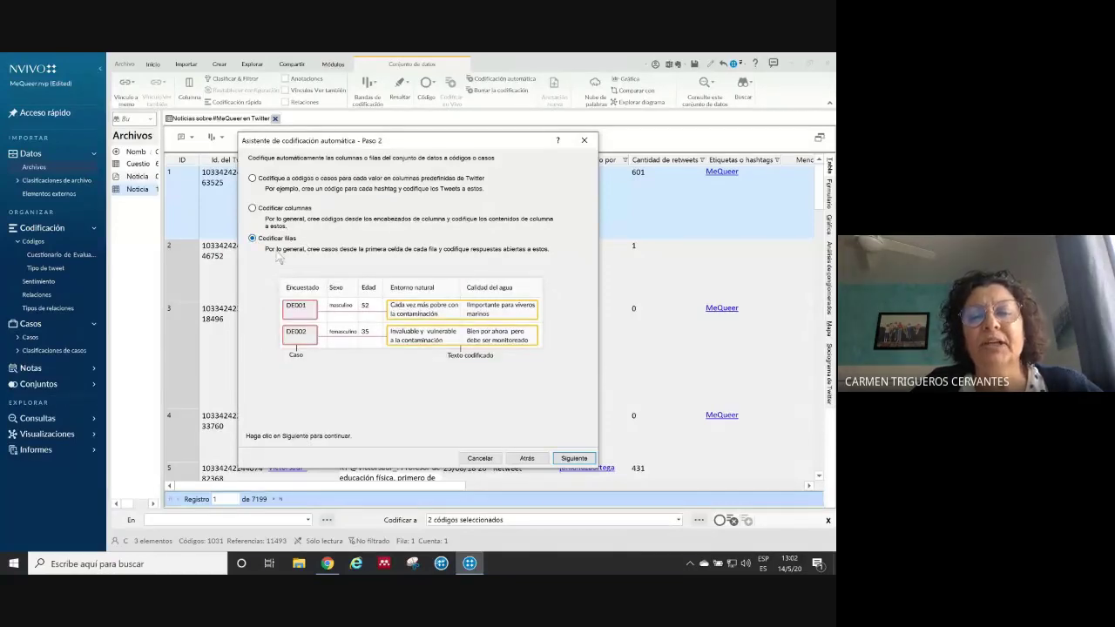